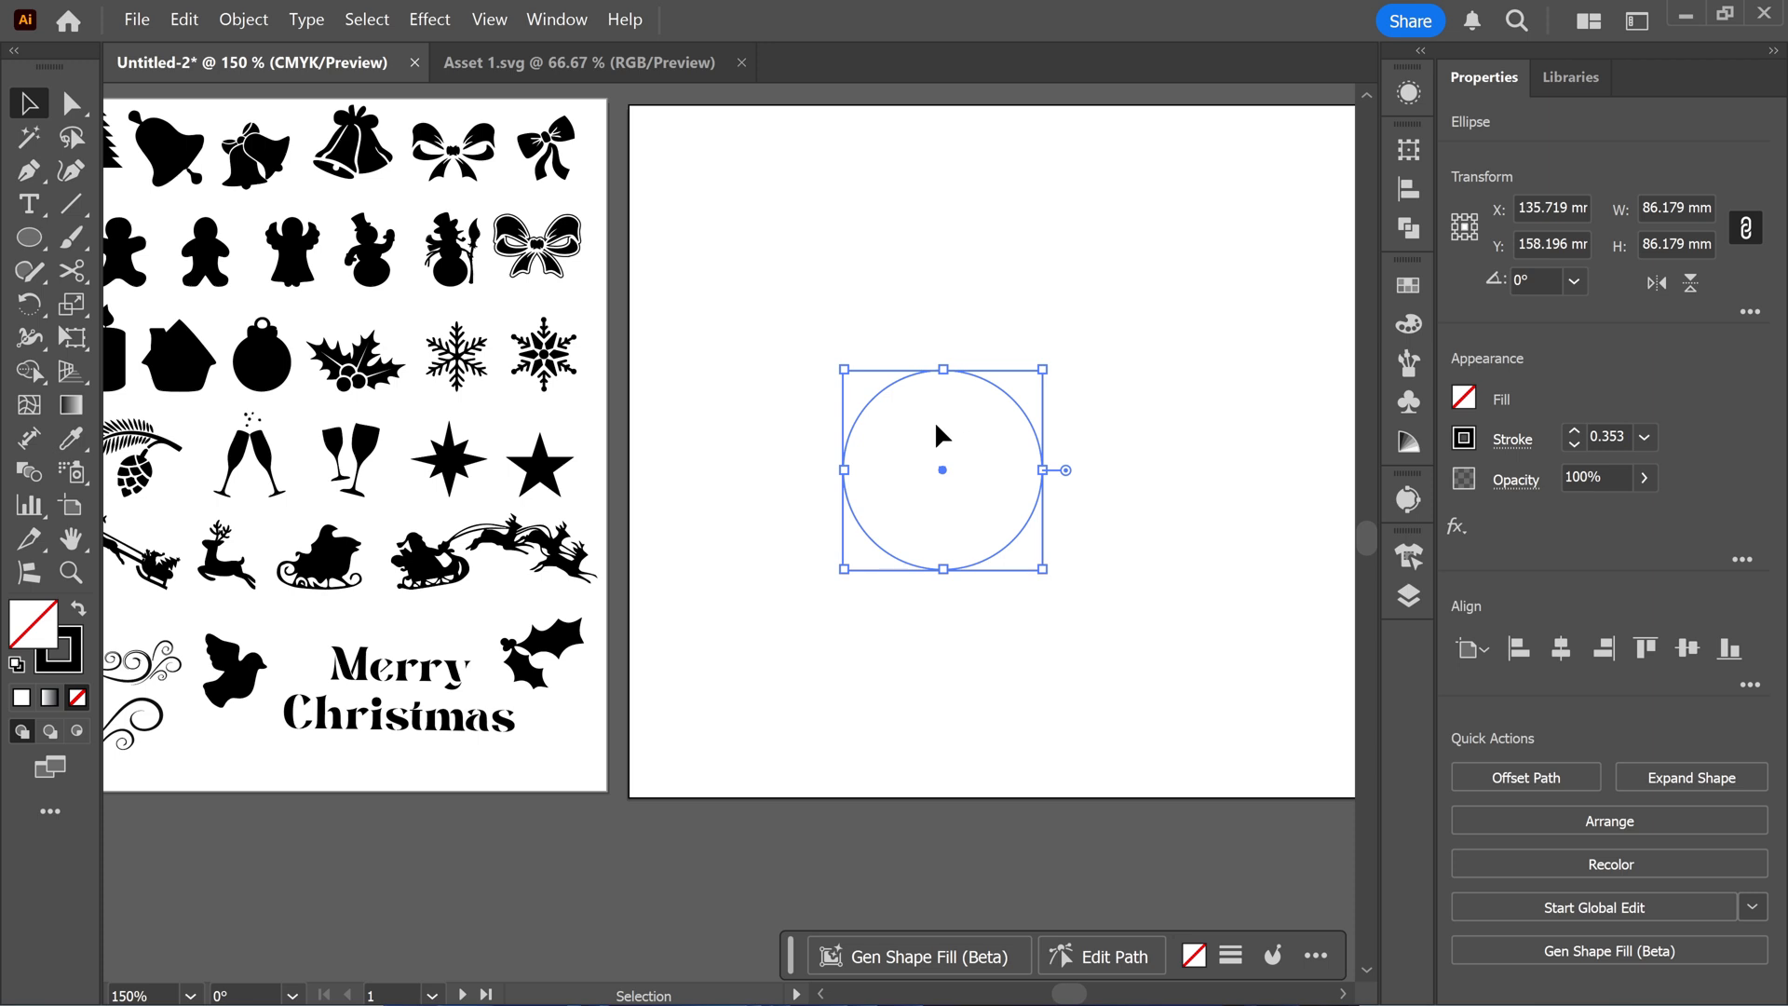
Duplicate the detailed snowflake from the ornament sheet and place the copy on the artboard with the circle.
click(559, 361)
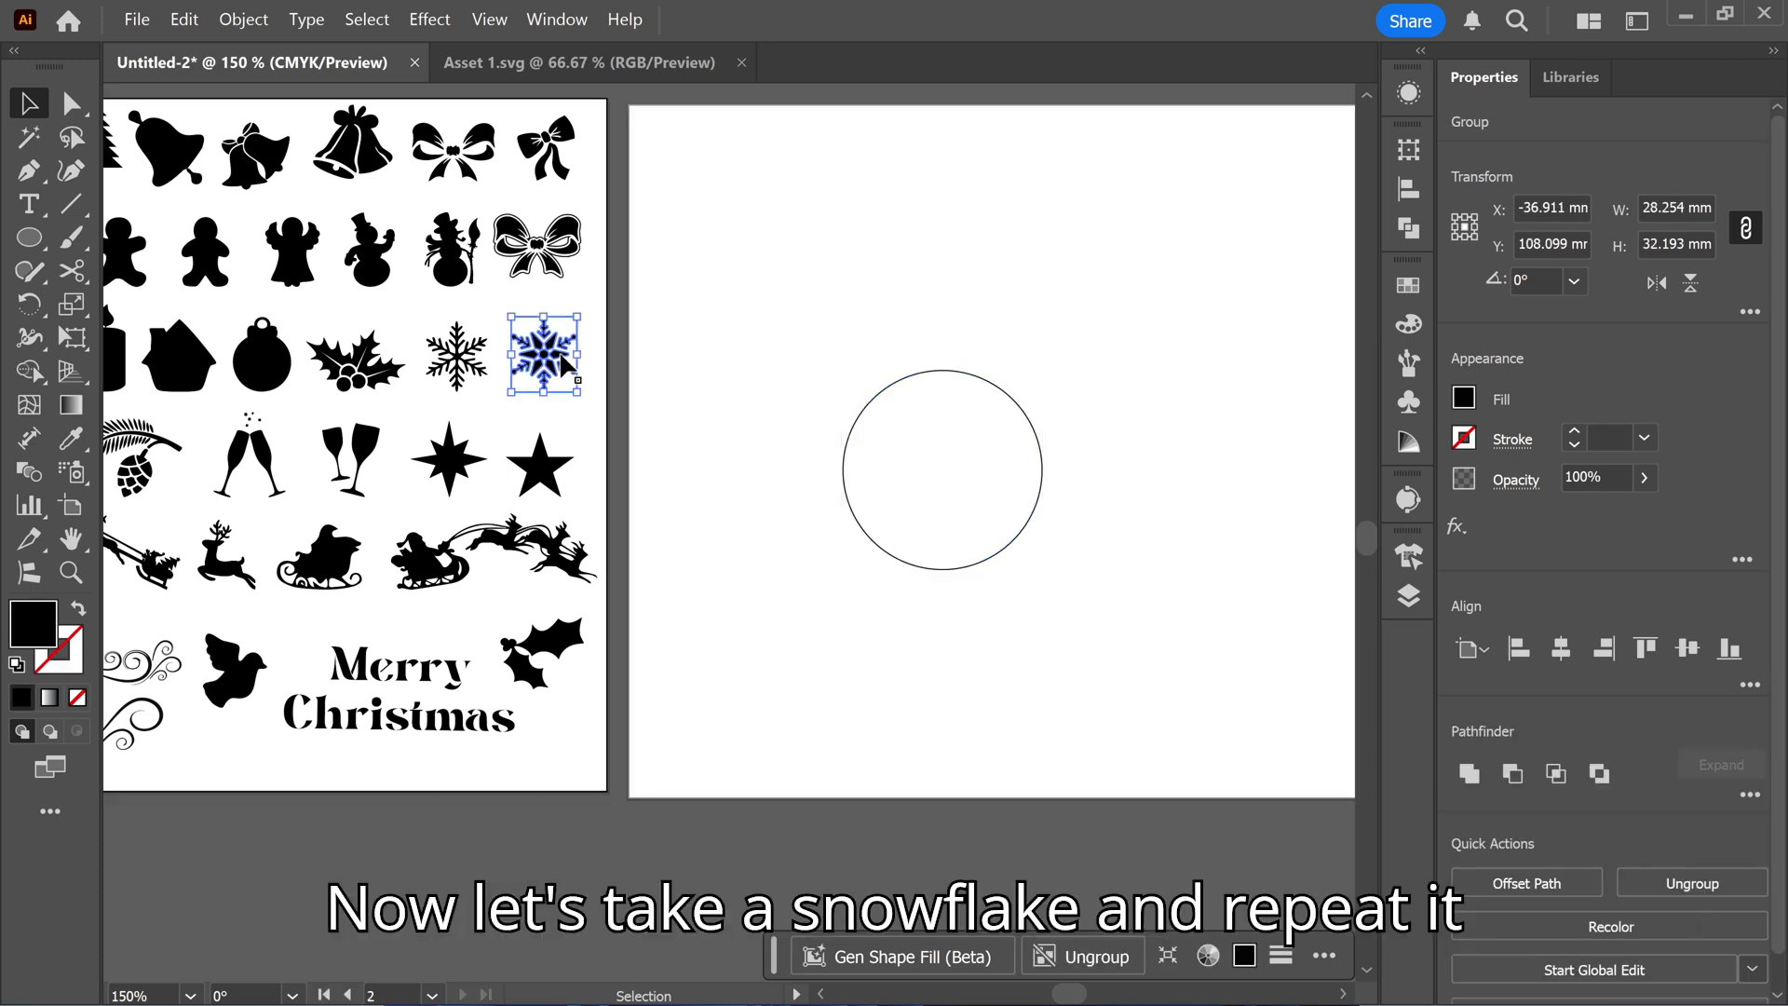
key(a)
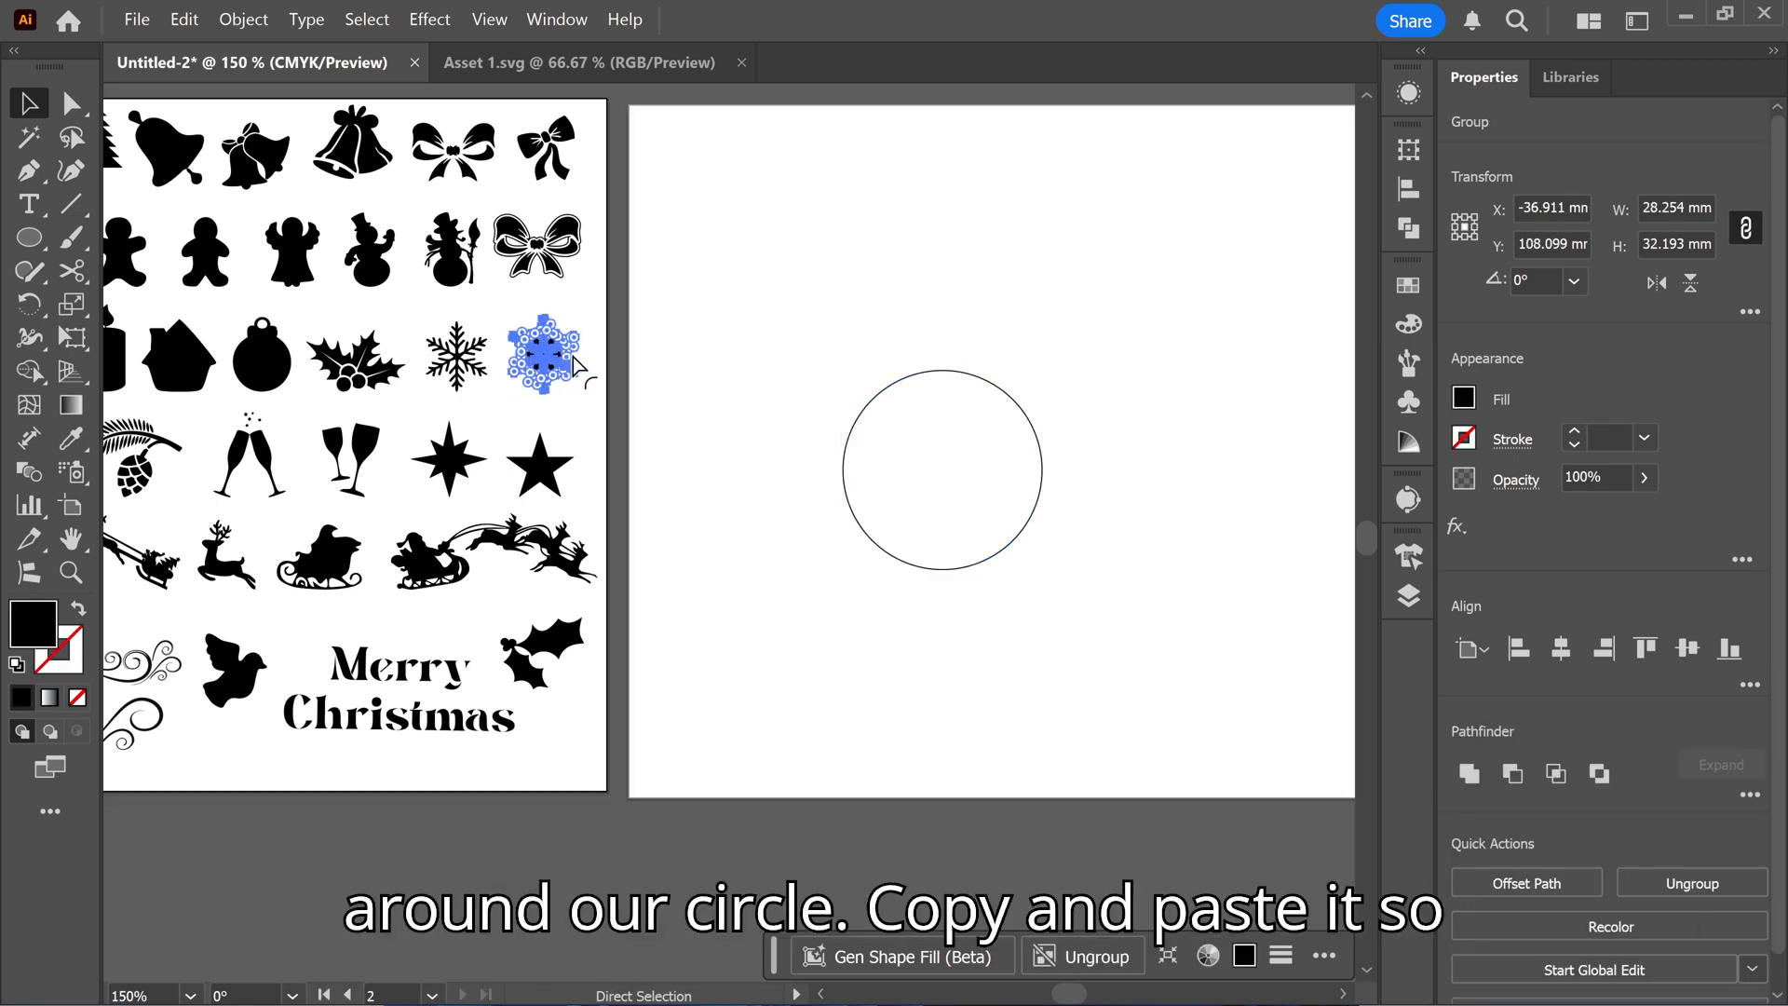
key(ctrl+c)
key(ctrl+v)
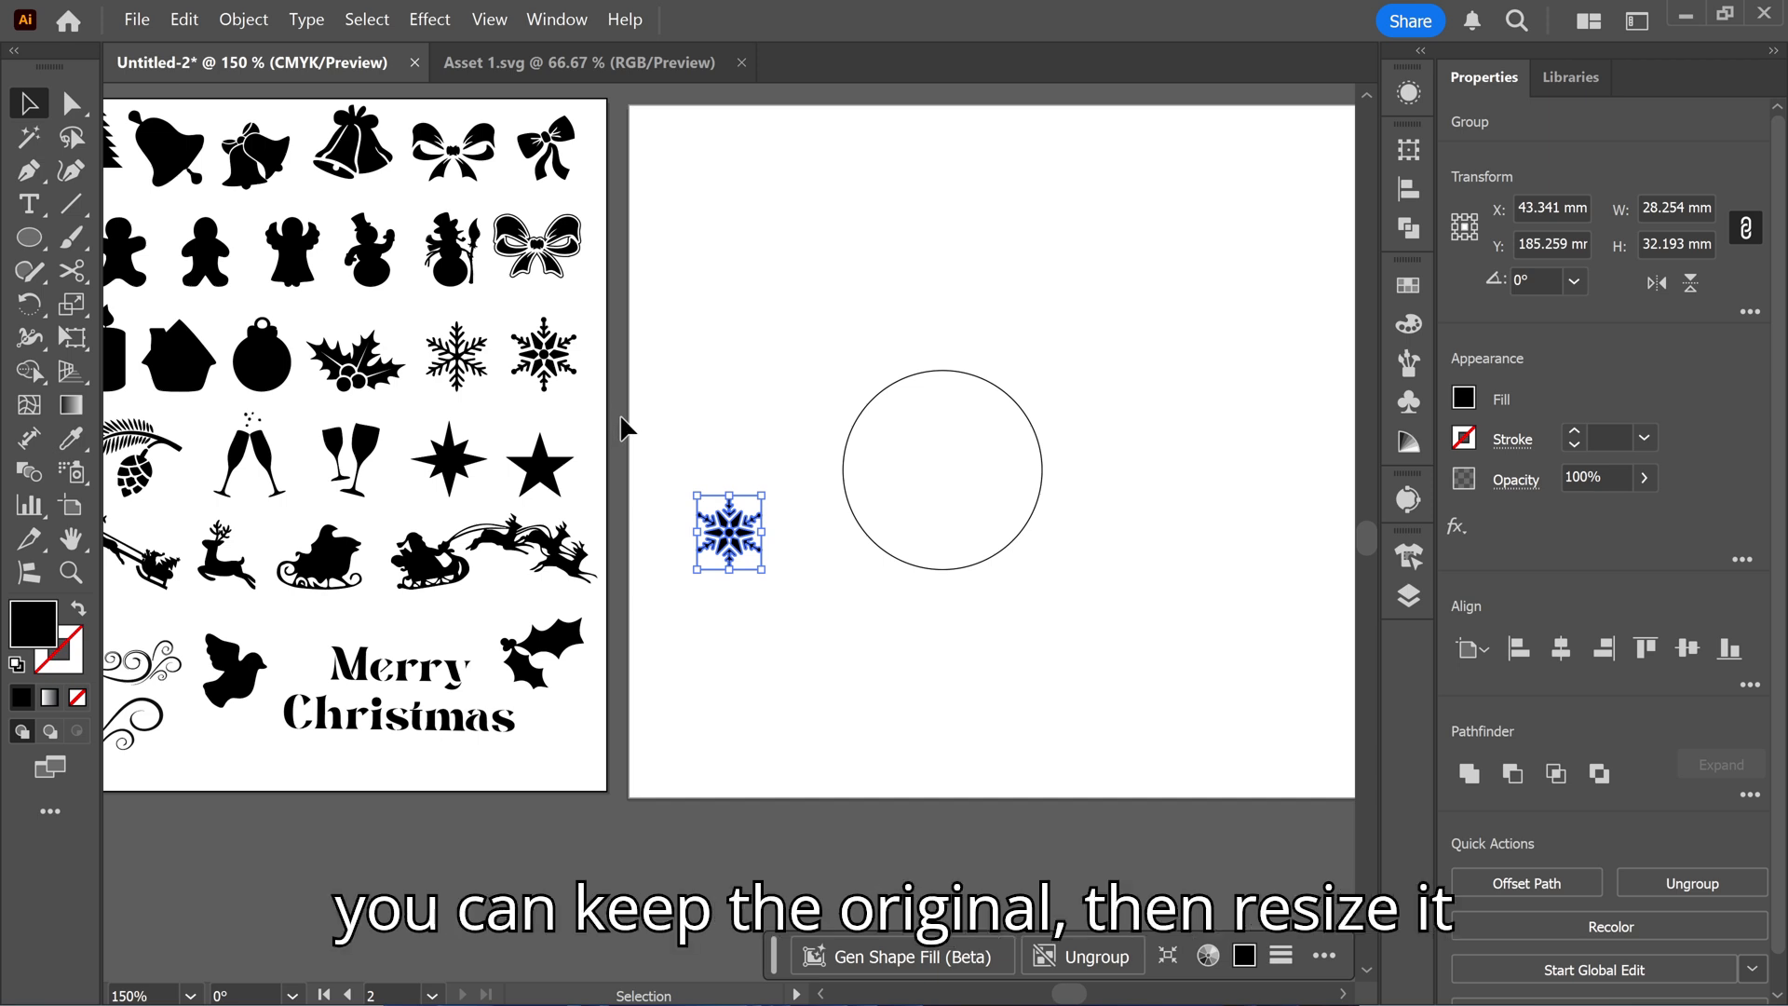
Scale the copied snowflake to about 15 by 17 mm and position it on top of the circle.
drag(733, 531, 842, 361)
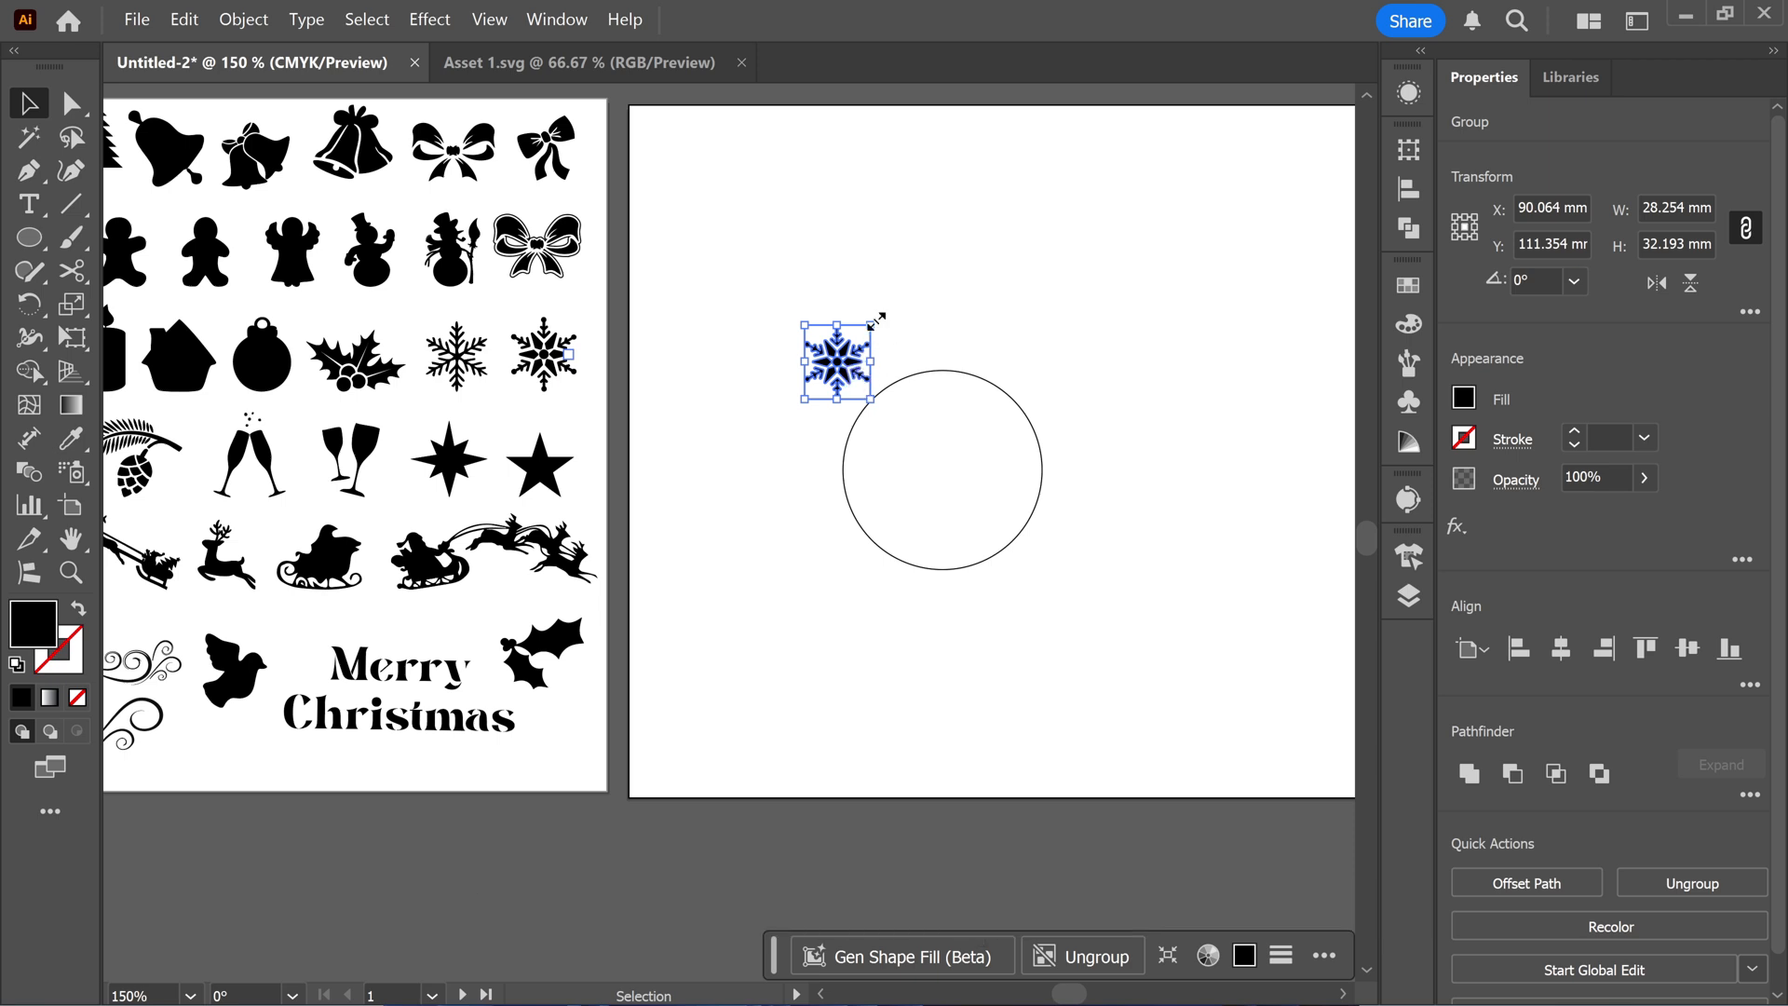
mouse_move(876, 322)
mouse_down()
mouse_move(823, 386)
mouse_move(940, 345)
mouse_move(959, 357)
mouse_move(857, 298)
mouse_up()
key(ctrl+plus)
key(ctrl+plus)
key(ctrl+plus)
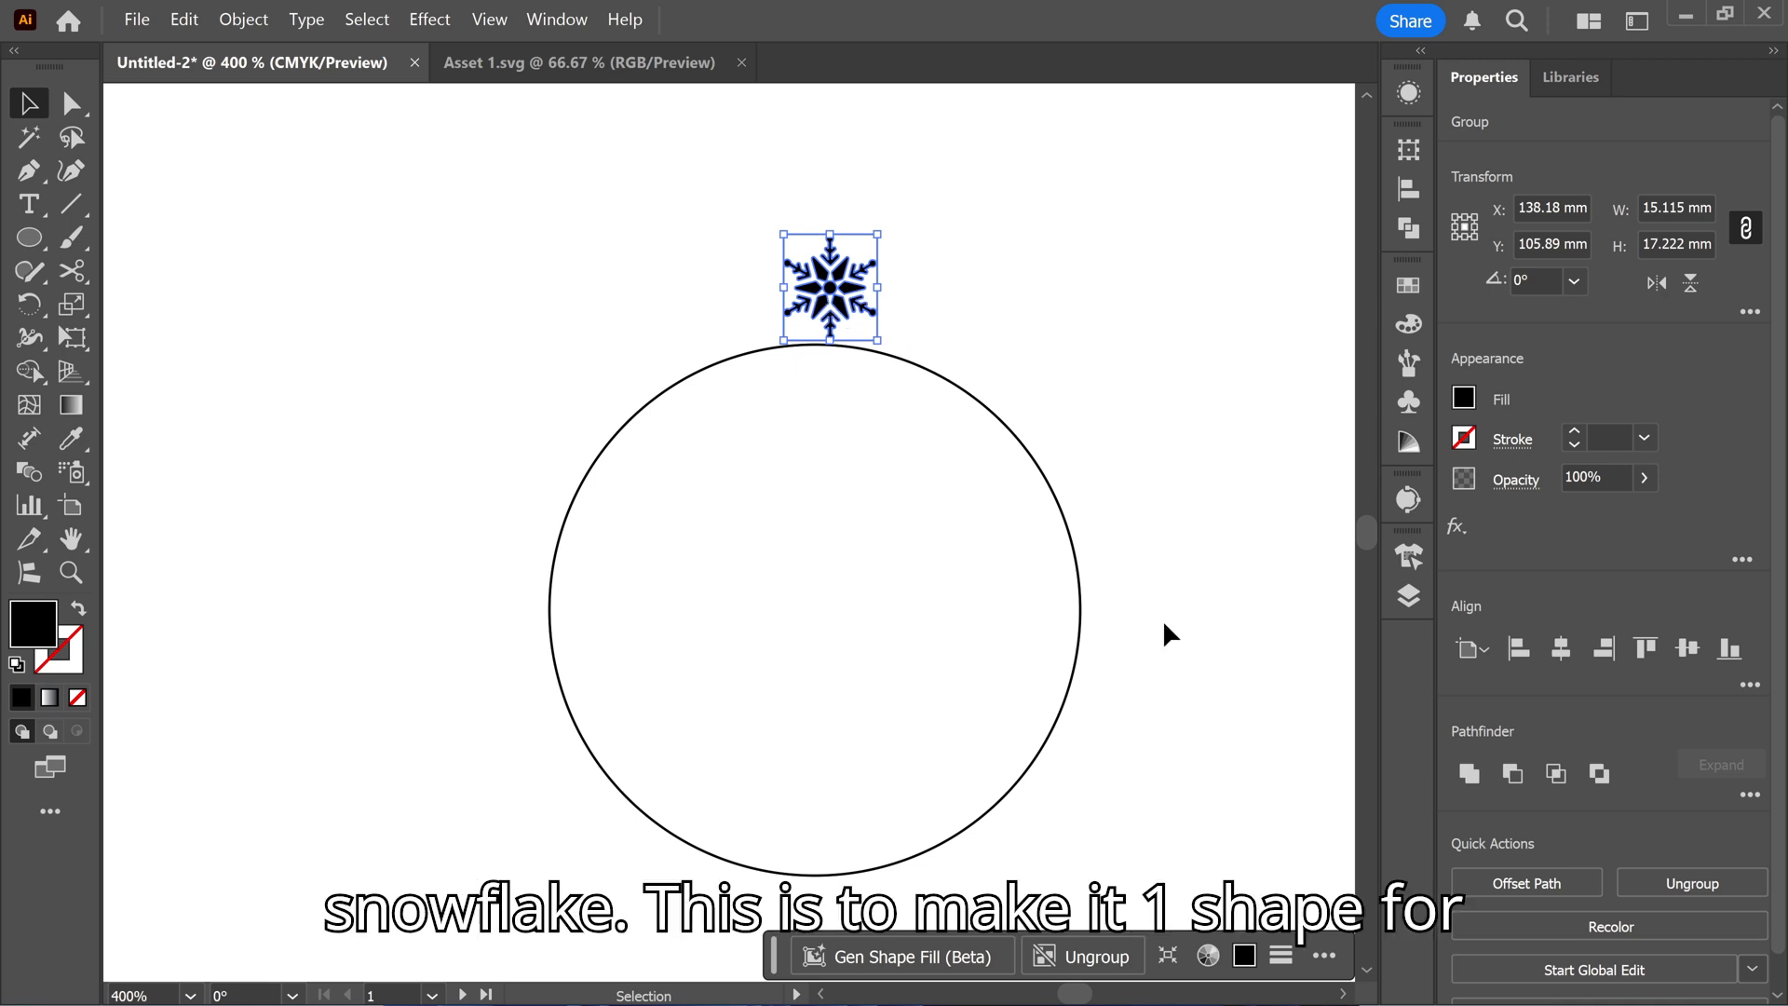
Offset the snowflake's path by 1 mm with miter joins and unite the offset pieces into one outline shape.
click(1539, 887)
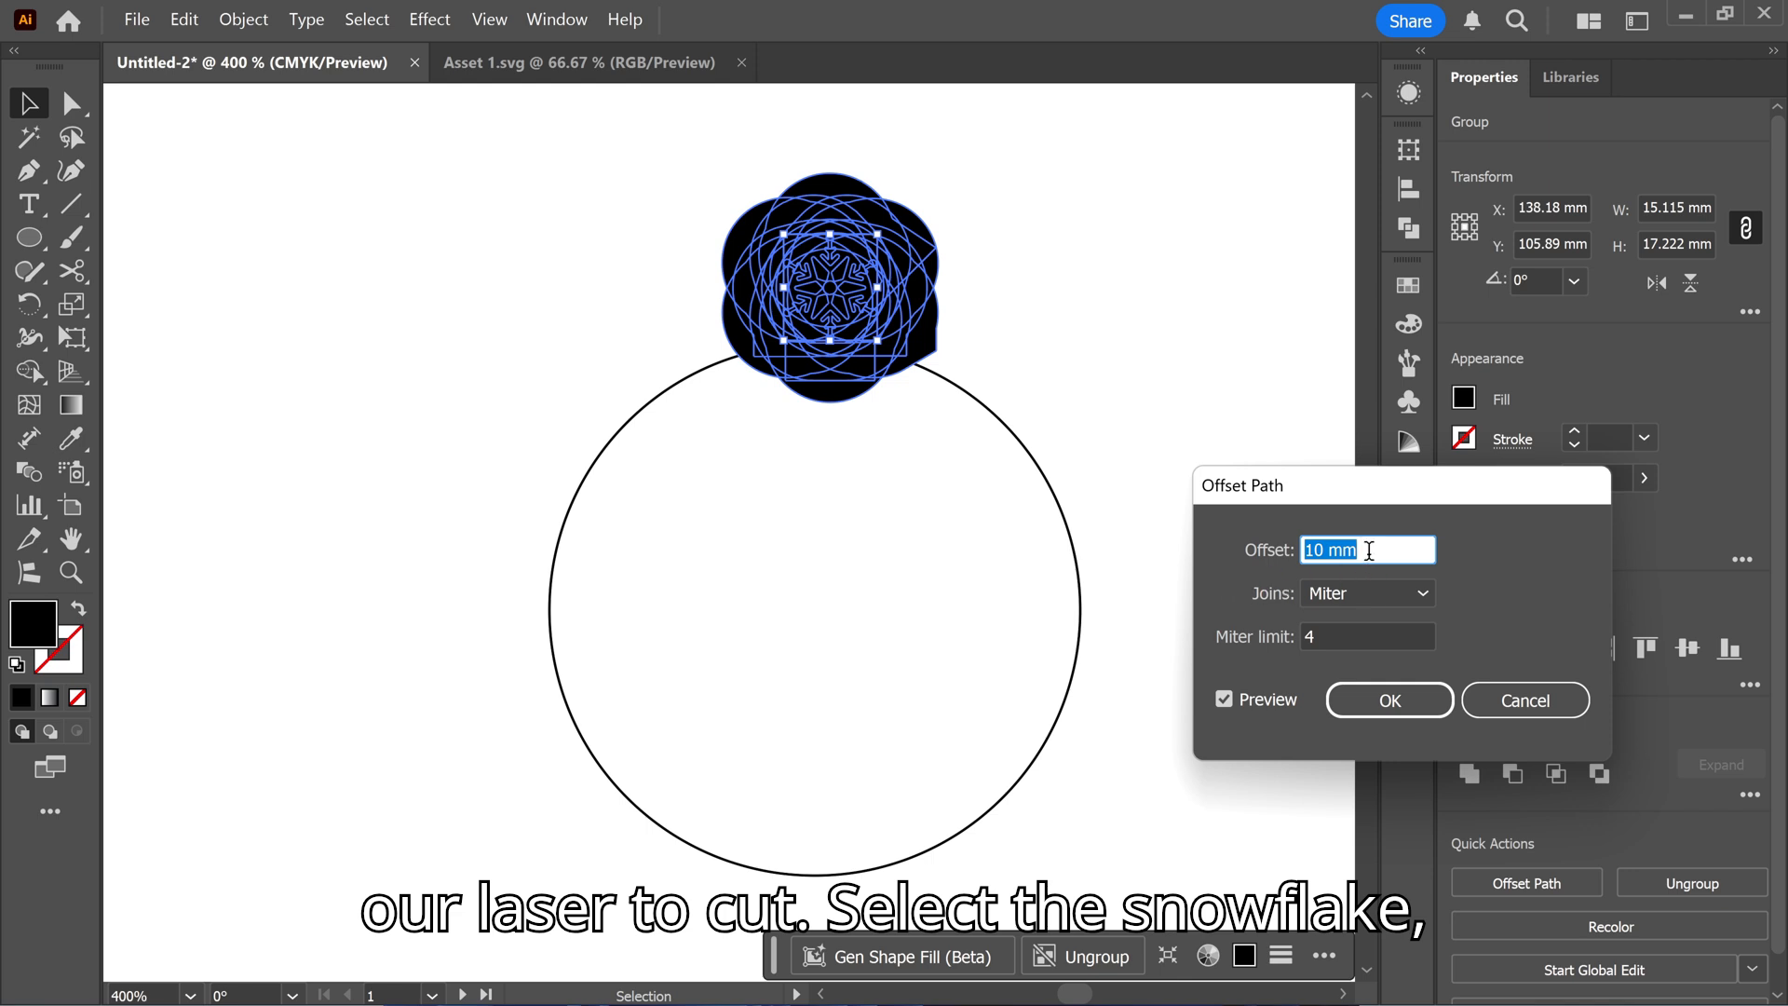
key(Down)
key(Down)
key(Down)
key(Down)
key(Down)
key(Down)
key(Down)
key(Down)
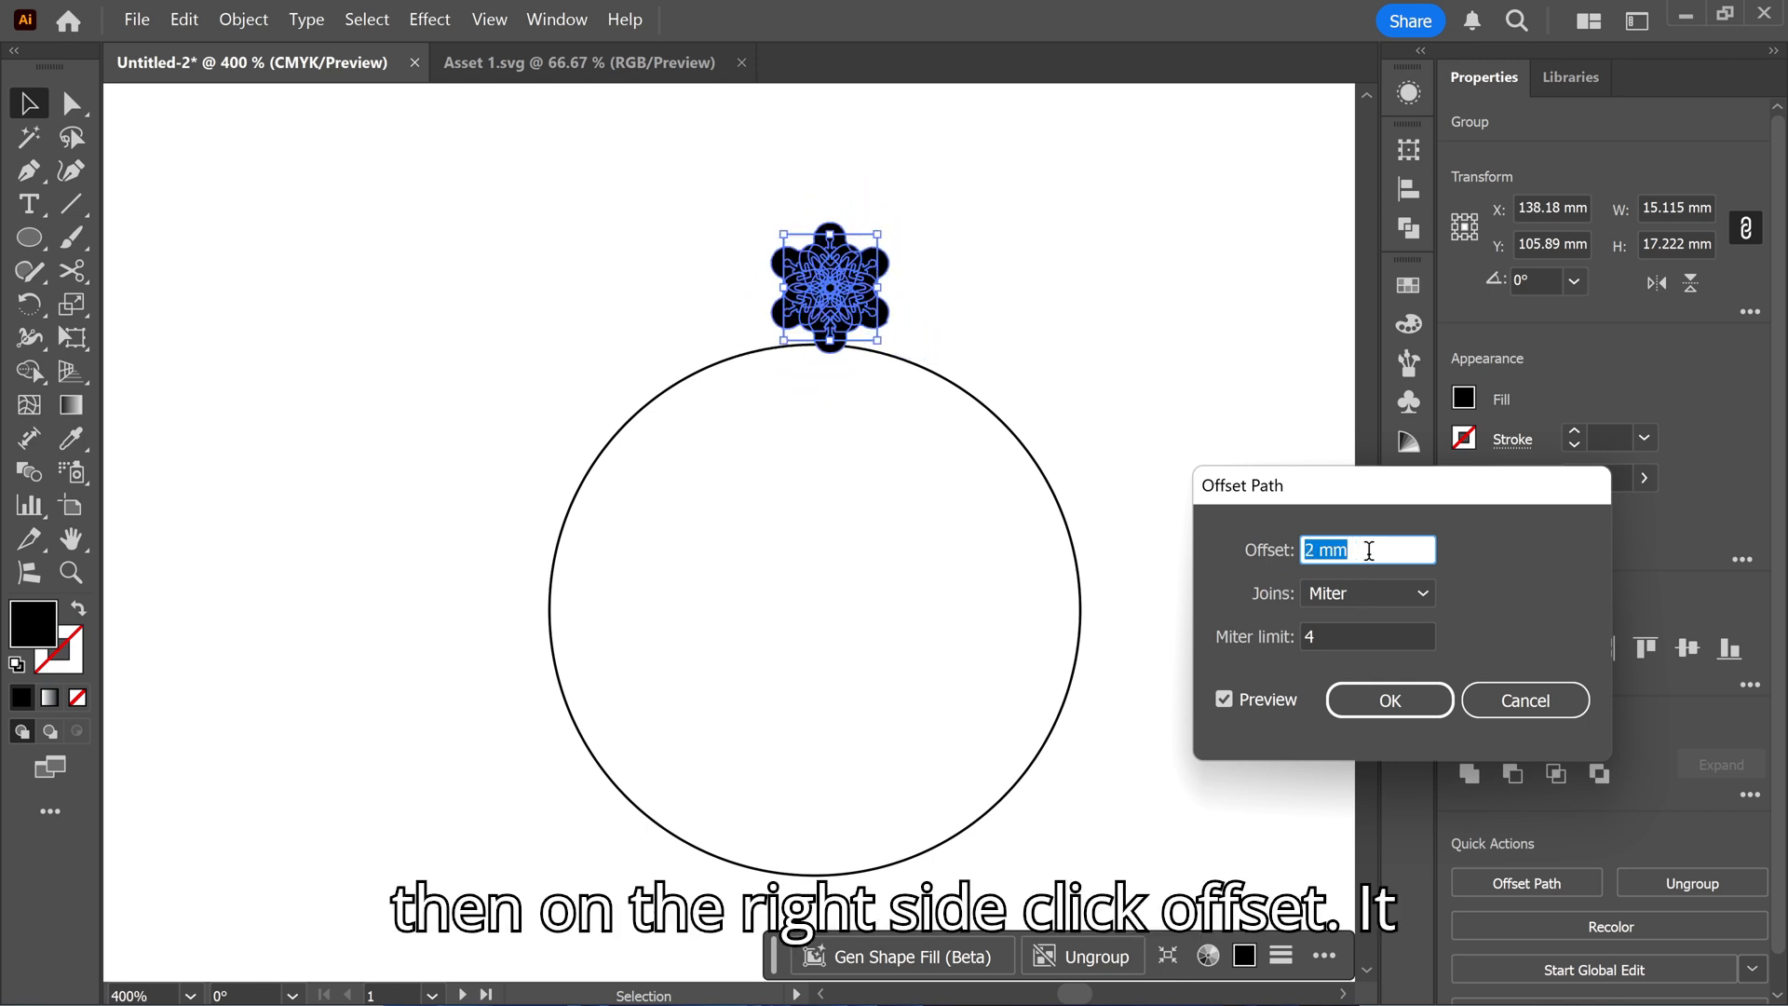
key(Down)
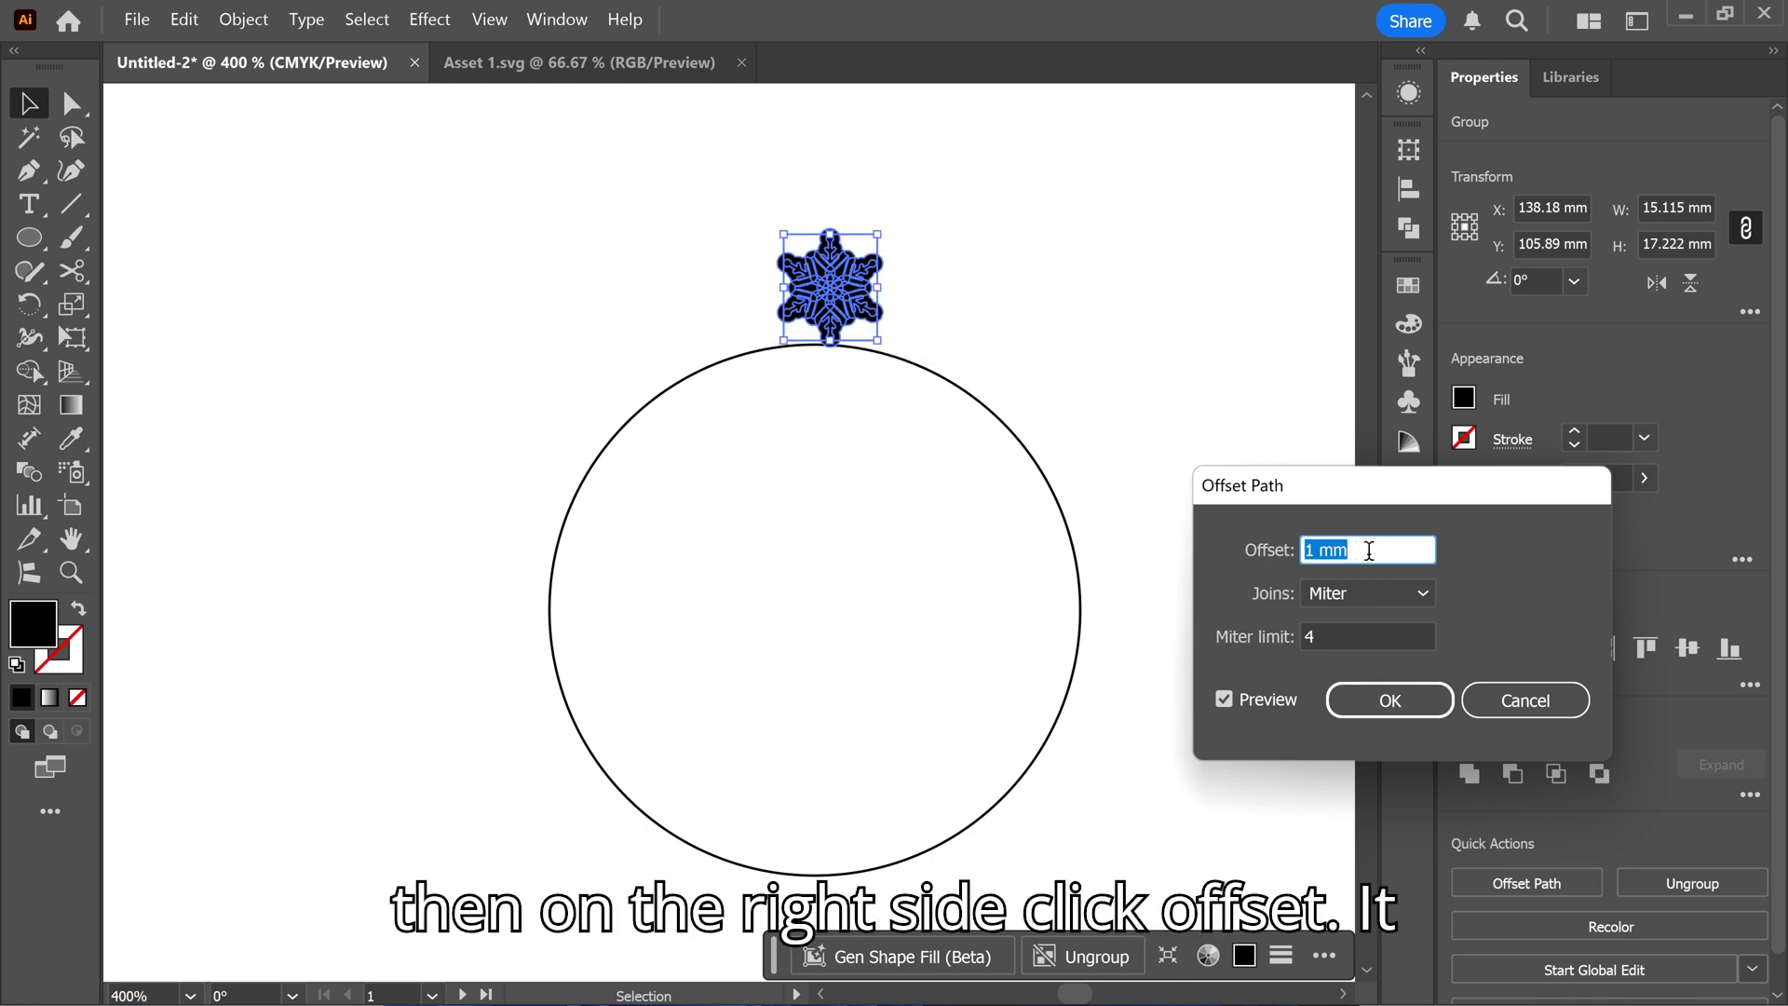
click(1390, 700)
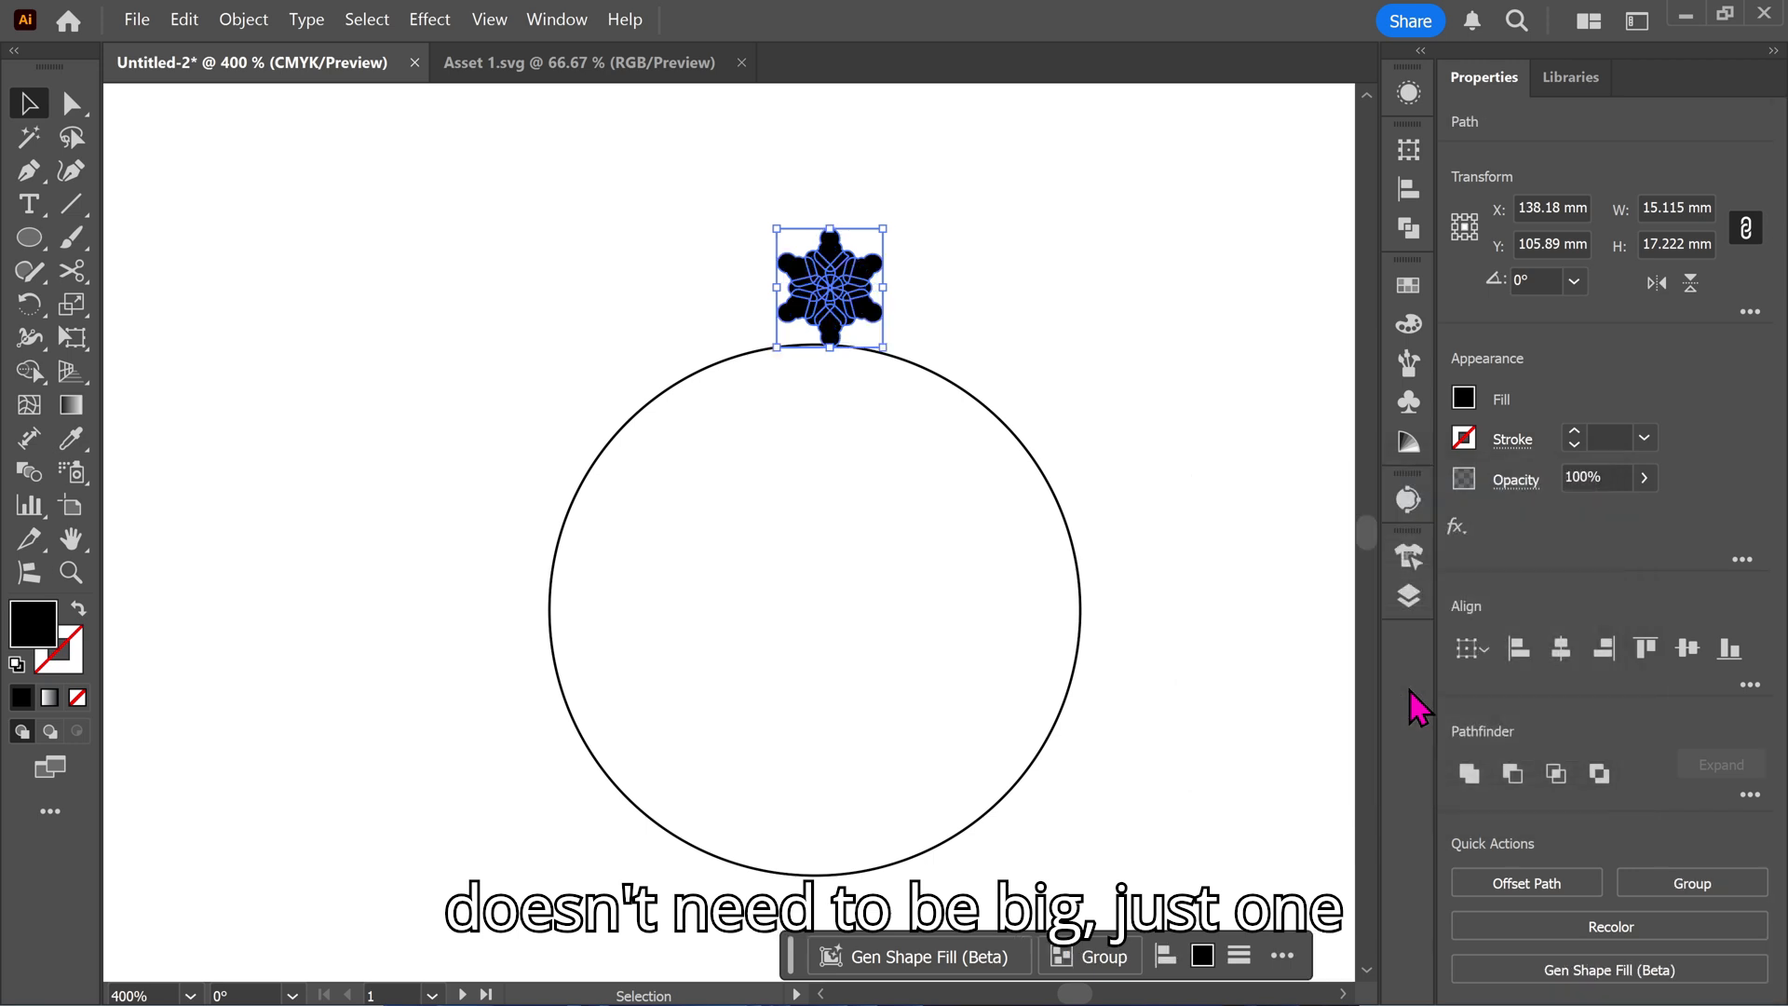
click(1472, 771)
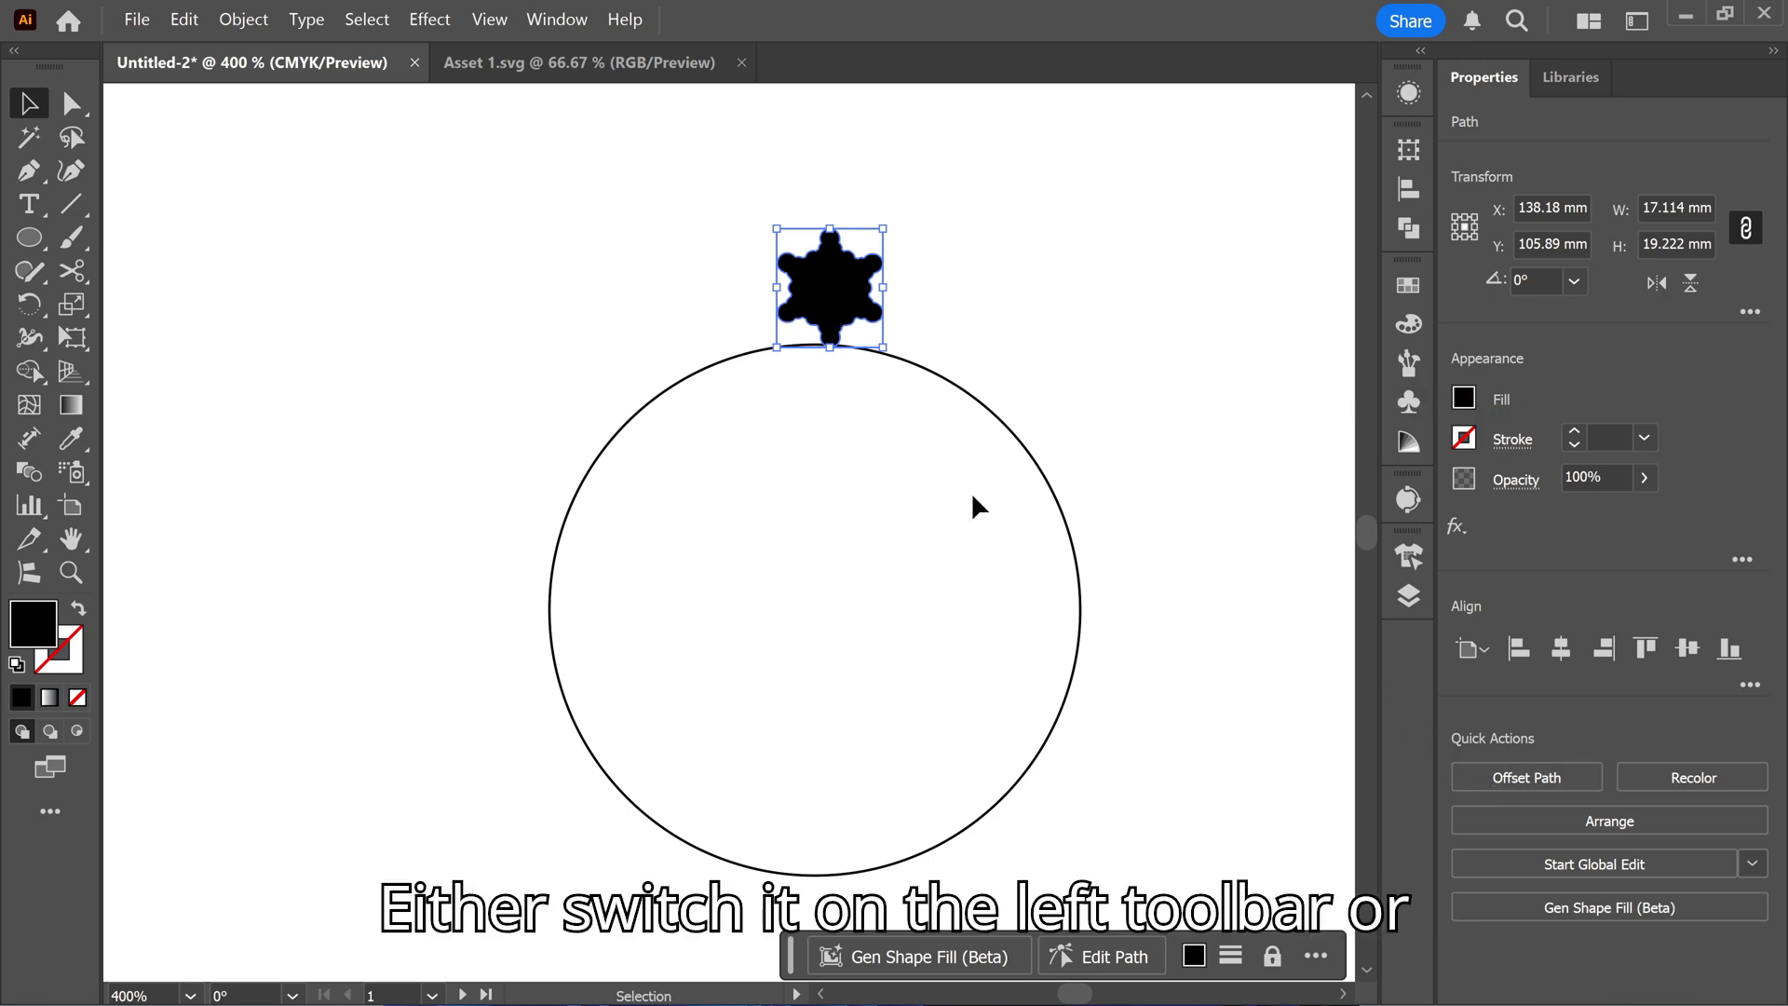
Swap the snowflake outline's fill and stroke to leave only a black stroke, and shift the snowflake toward the circle's centerline.
click(78, 609)
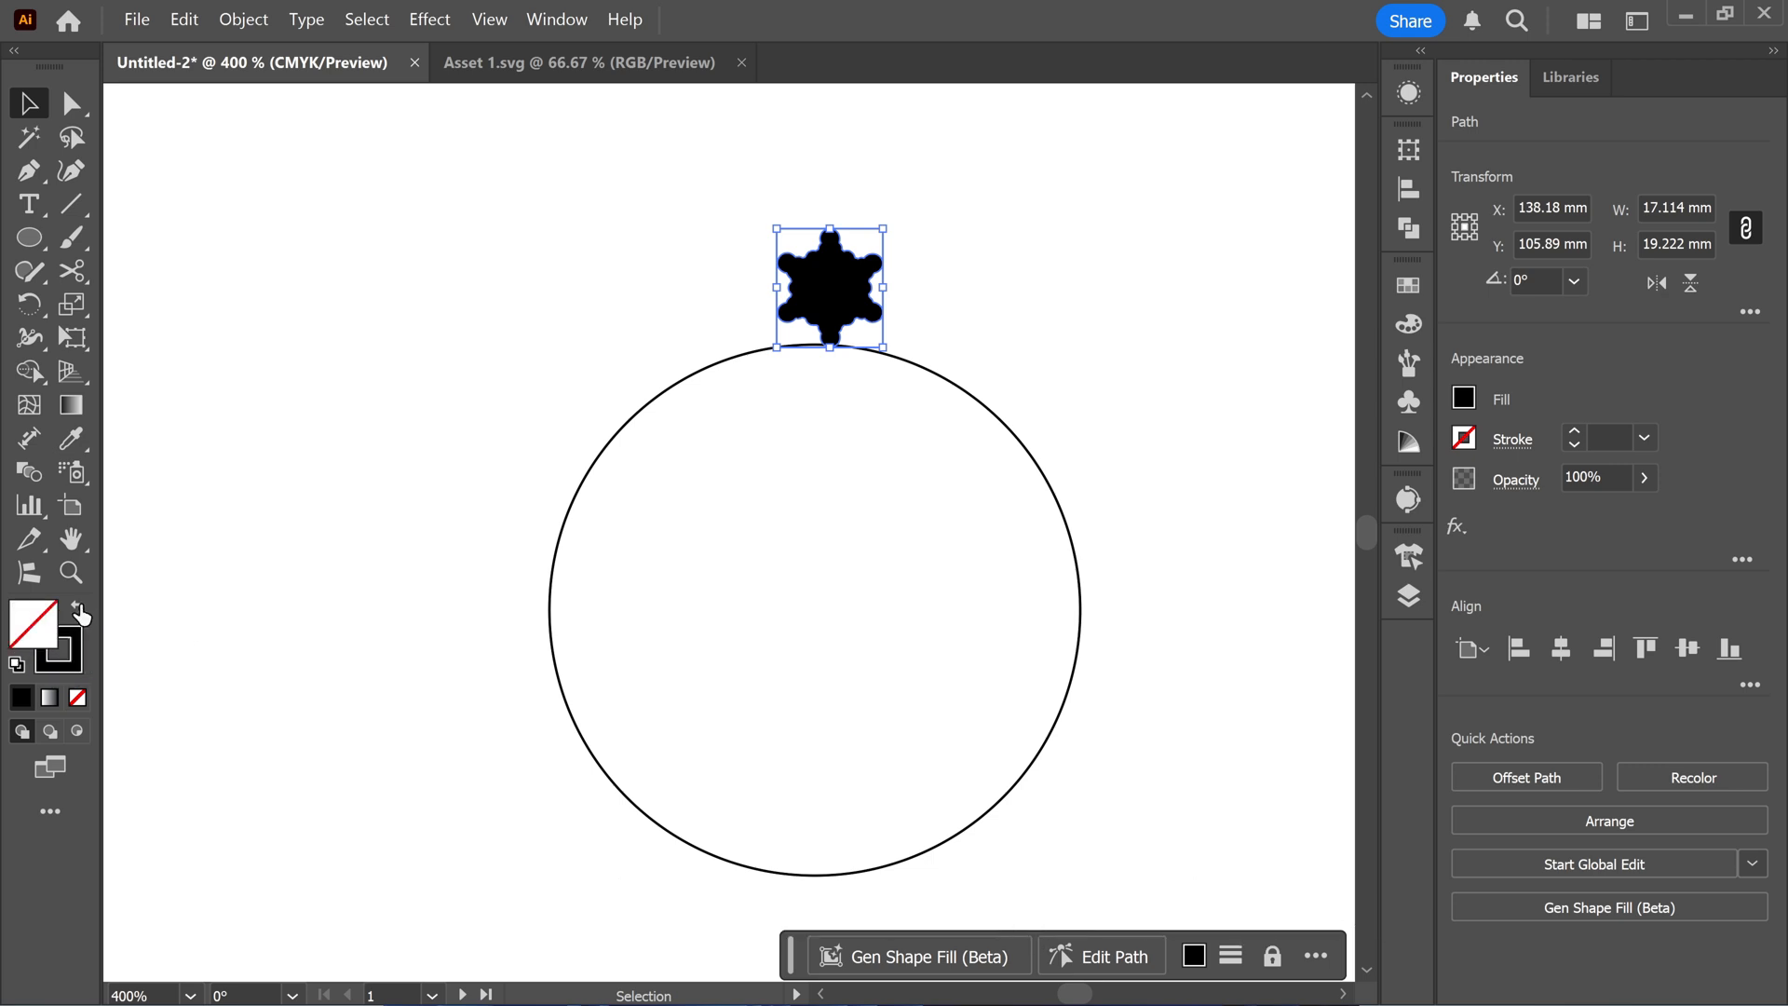
click(941, 296)
mouse_move(843, 296)
mouse_down()
mouse_move(802, 296)
mouse_move(828, 296)
mouse_up()
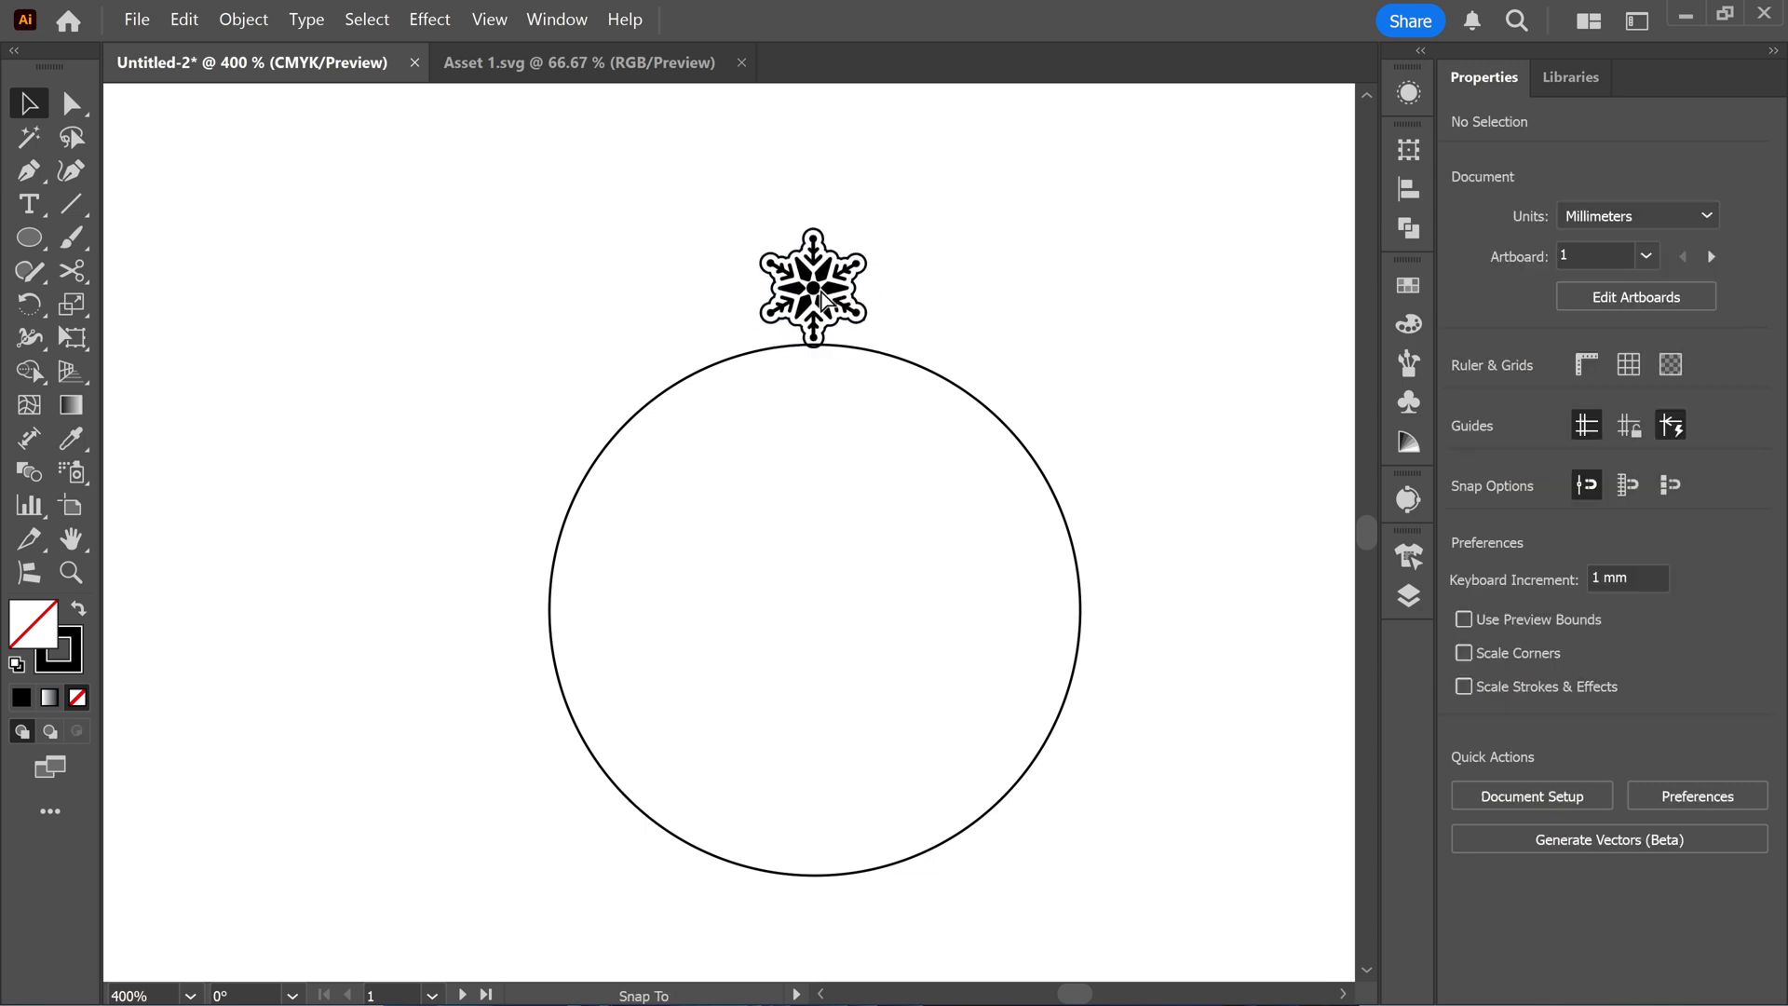
Align the snowflake and the circle to their horizontal center and check that the outline overlaps the circle.
shift+click(804, 352)
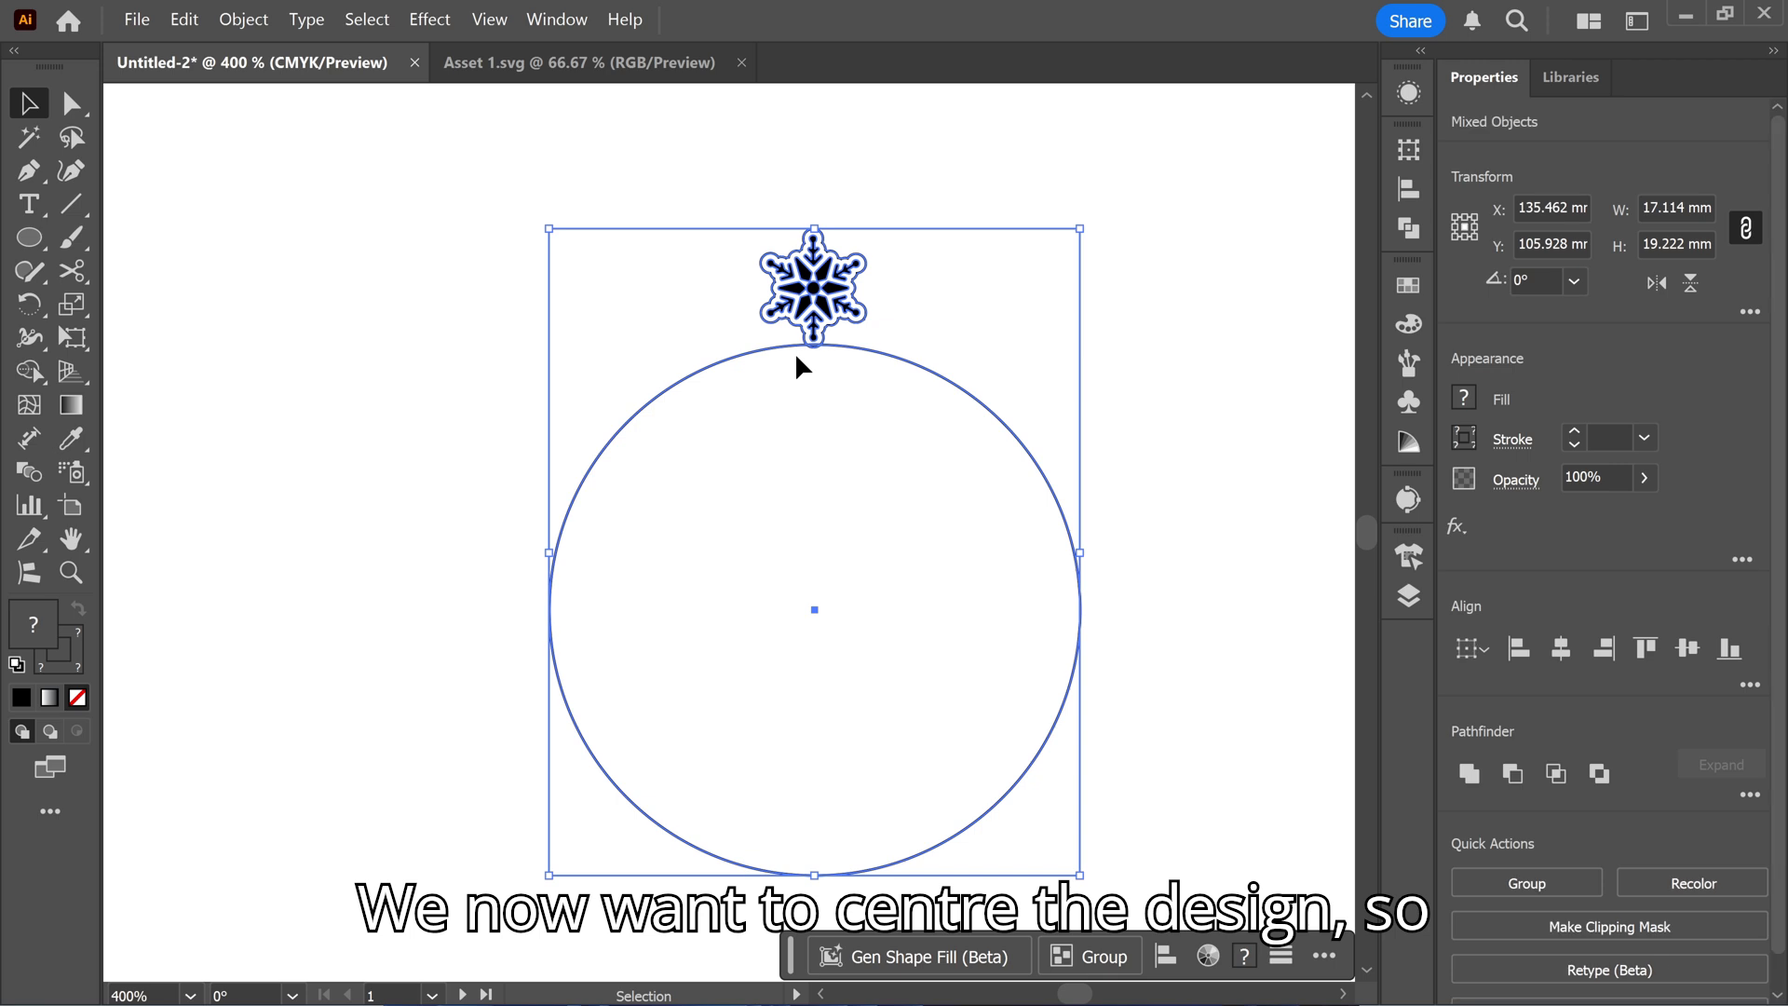
click(1575, 661)
click(1194, 458)
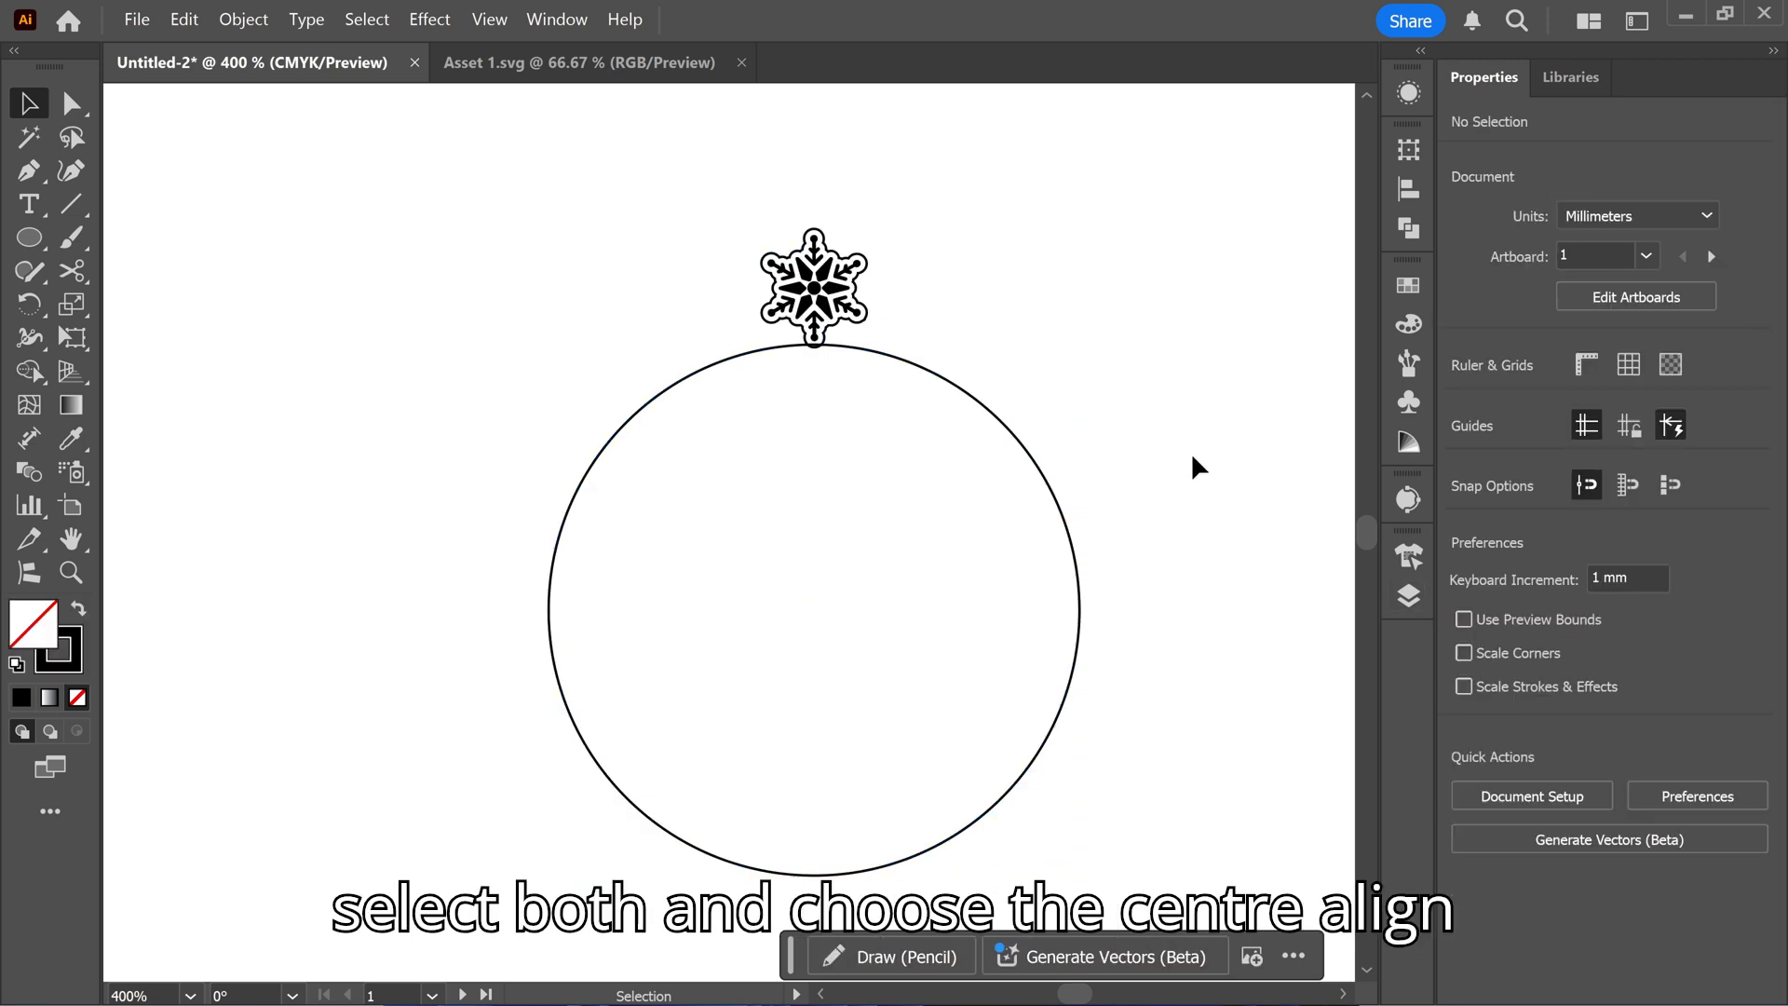
scroll(814, 373, up, 3)
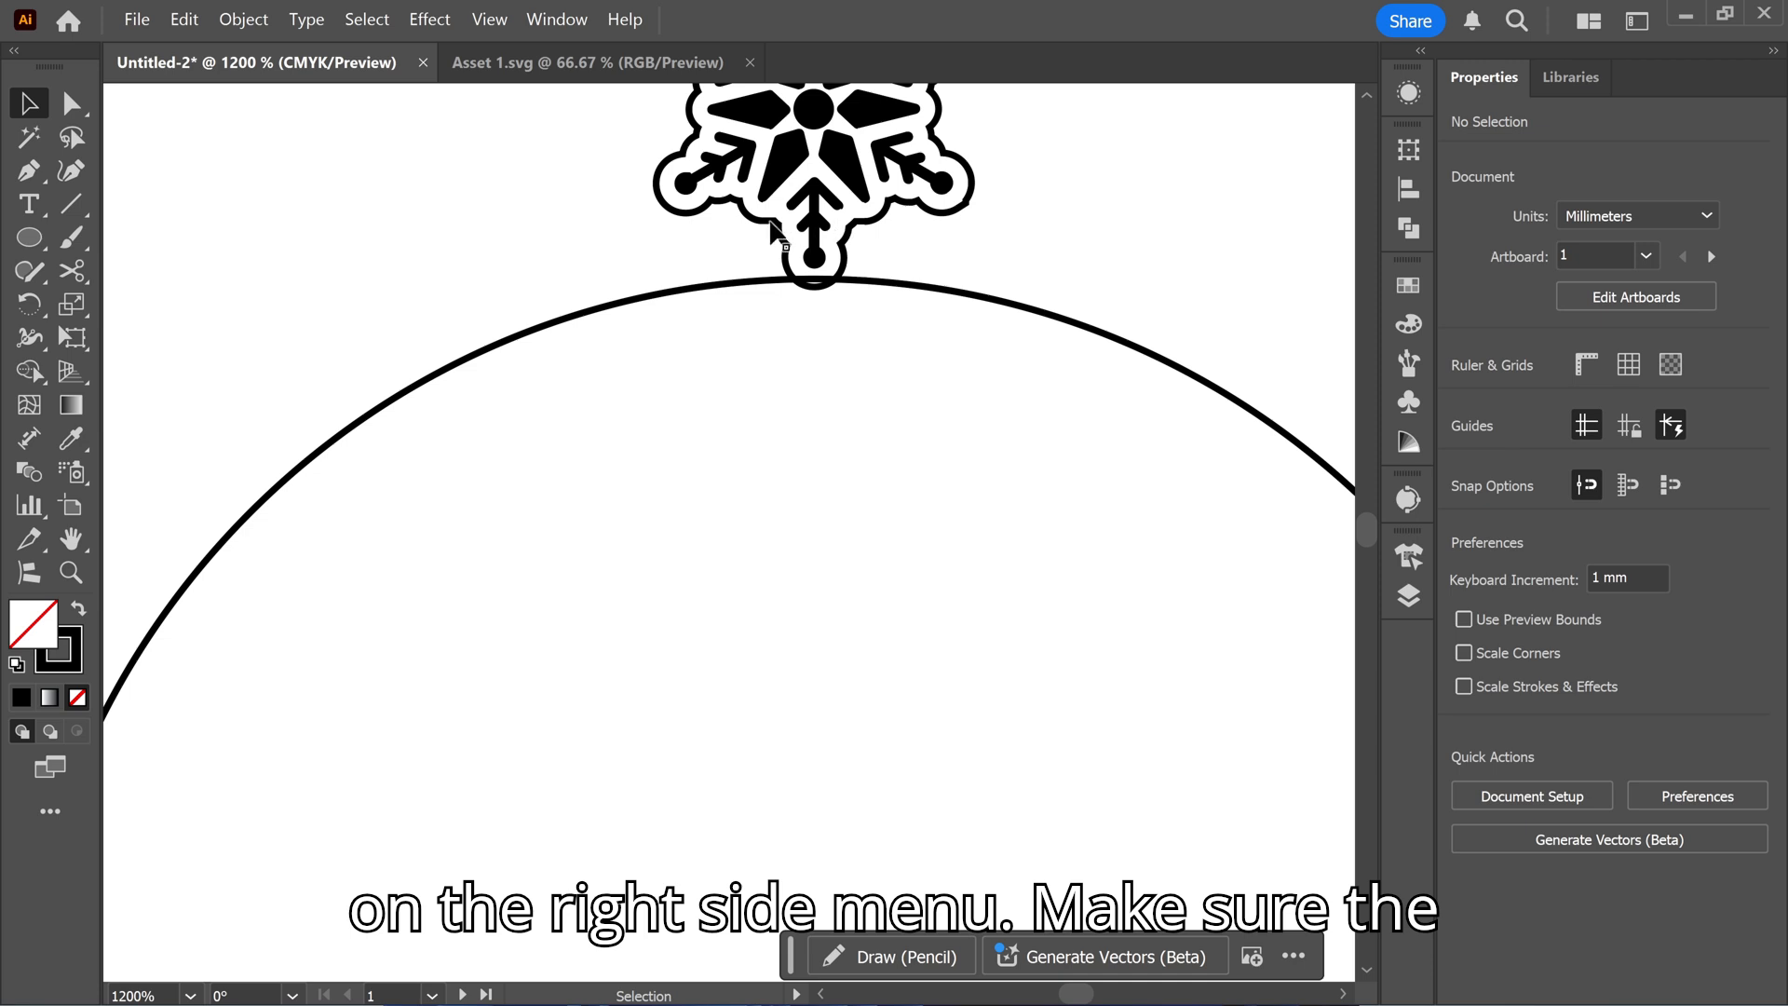
scroll(953, 354, down, 4)
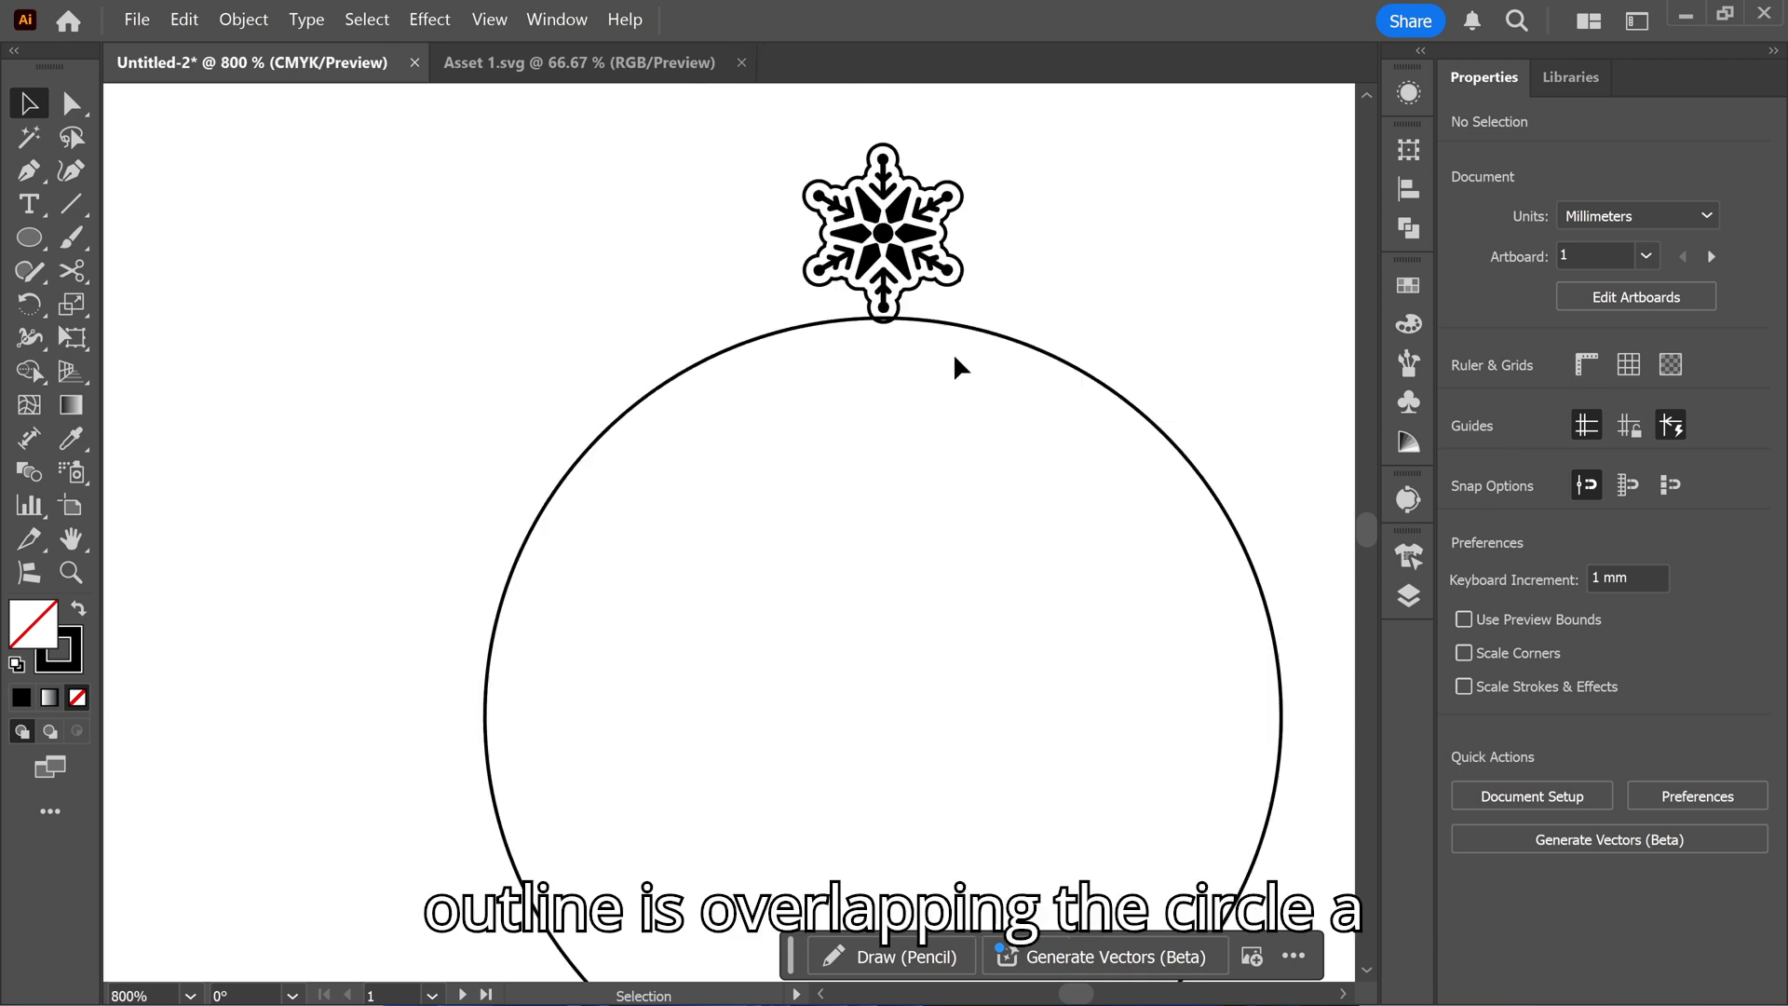
Offset the circle's path by -3 mm to make a smaller concentric circle inside it.
click(988, 350)
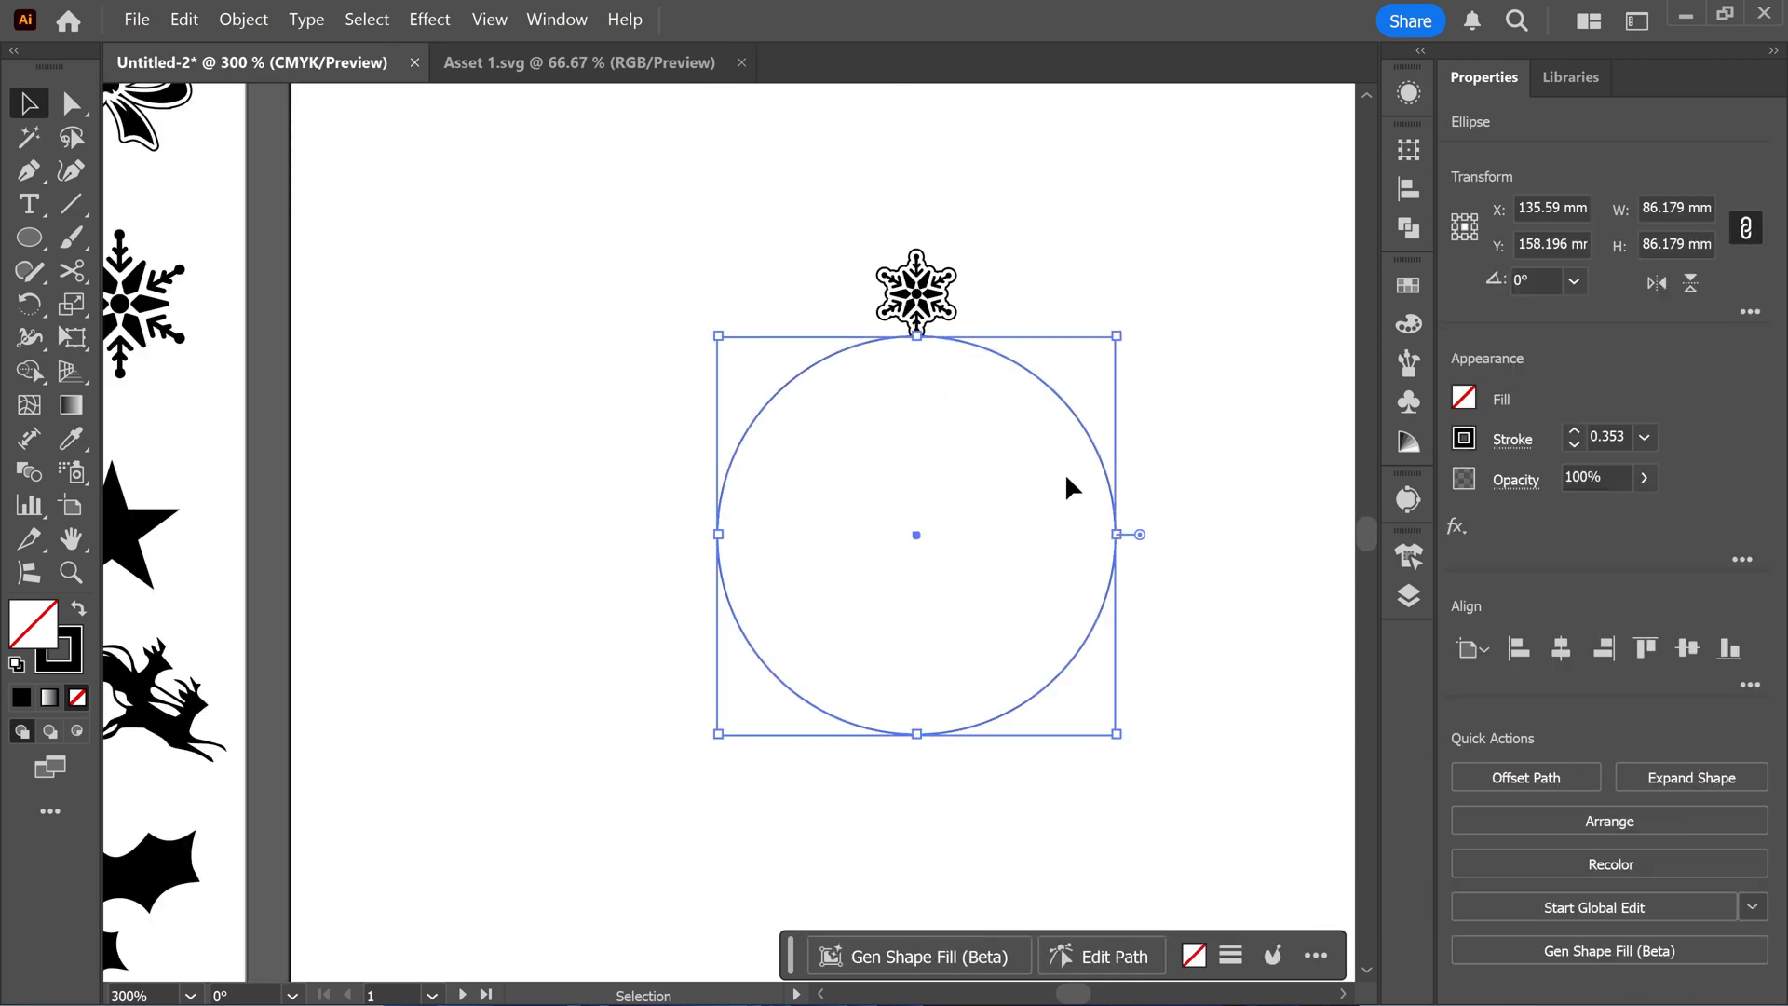
click(1490, 775)
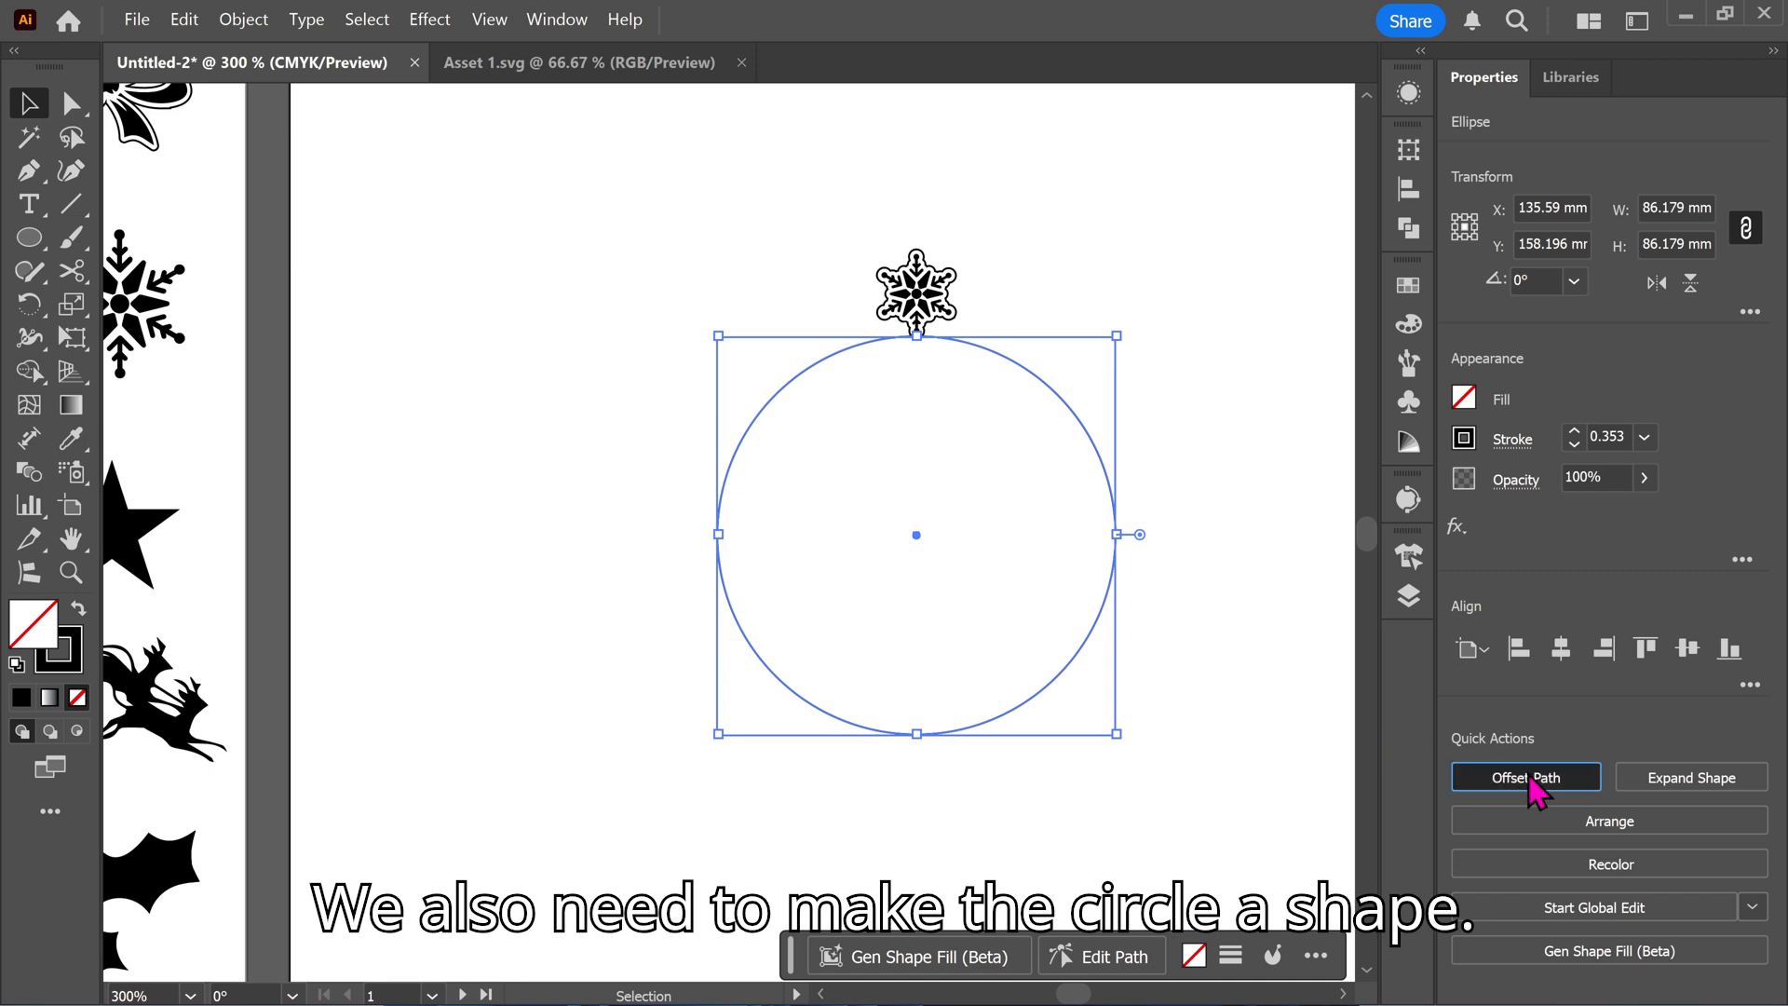
scroll(1368, 547, down, 4)
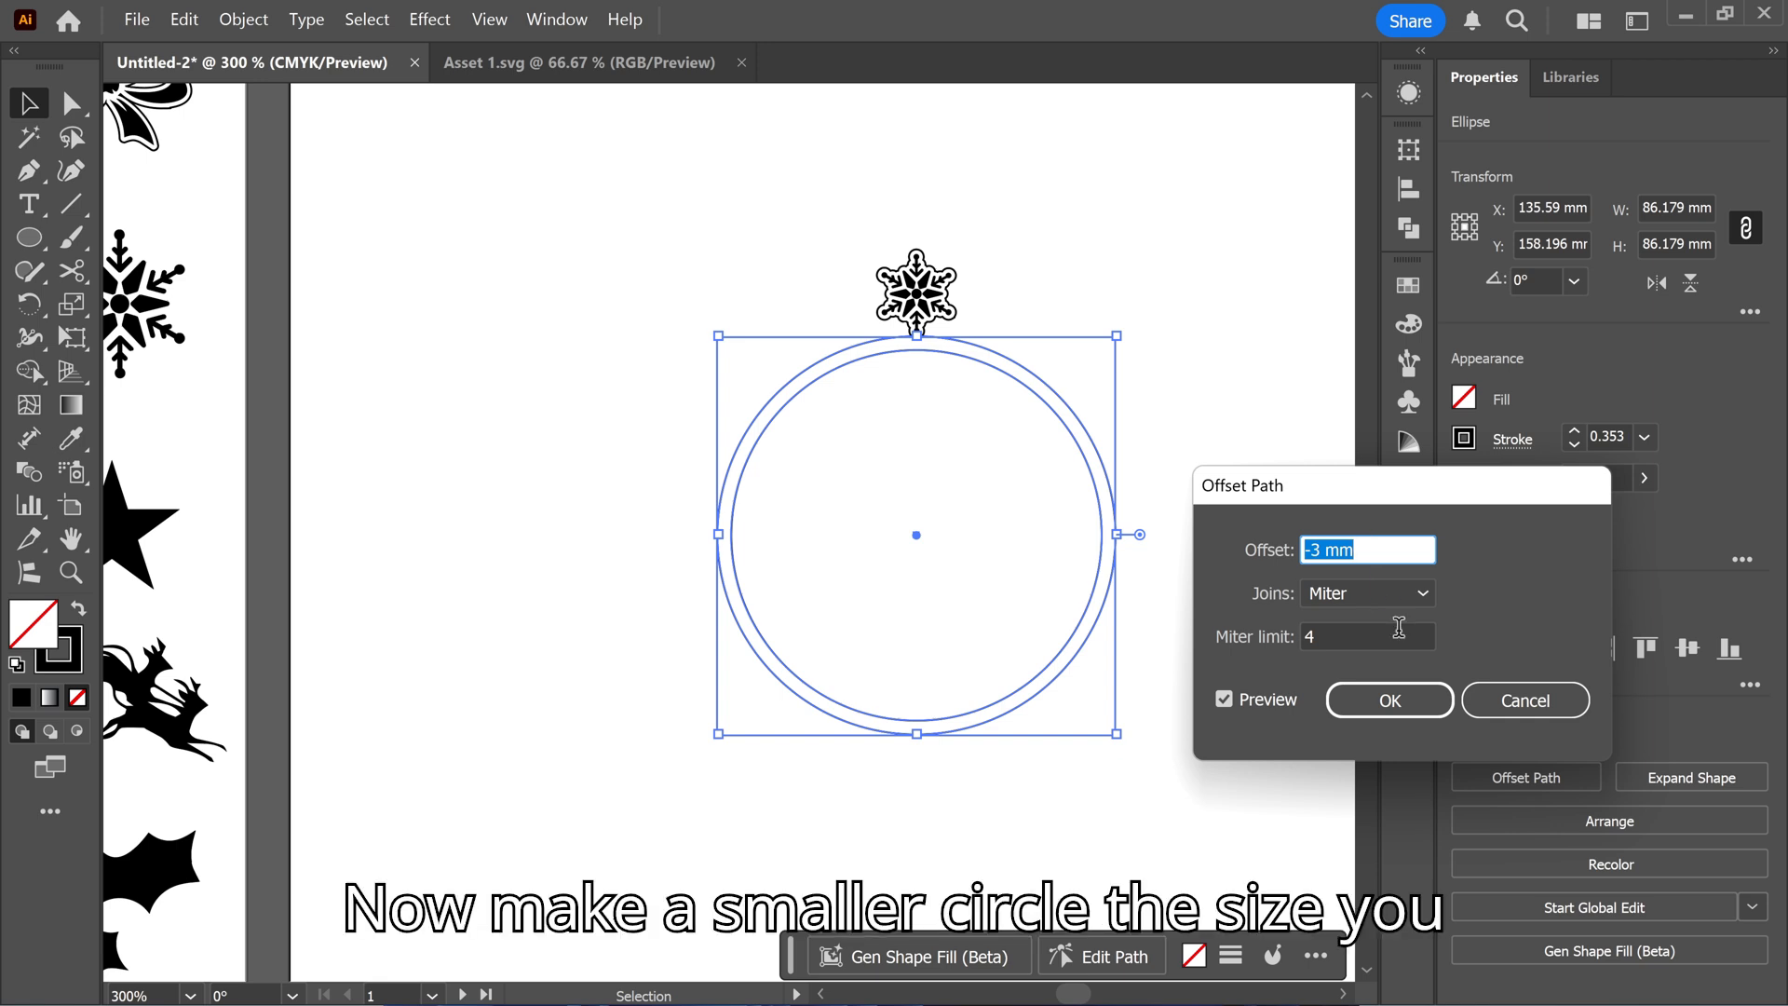
click(1389, 701)
click(1223, 403)
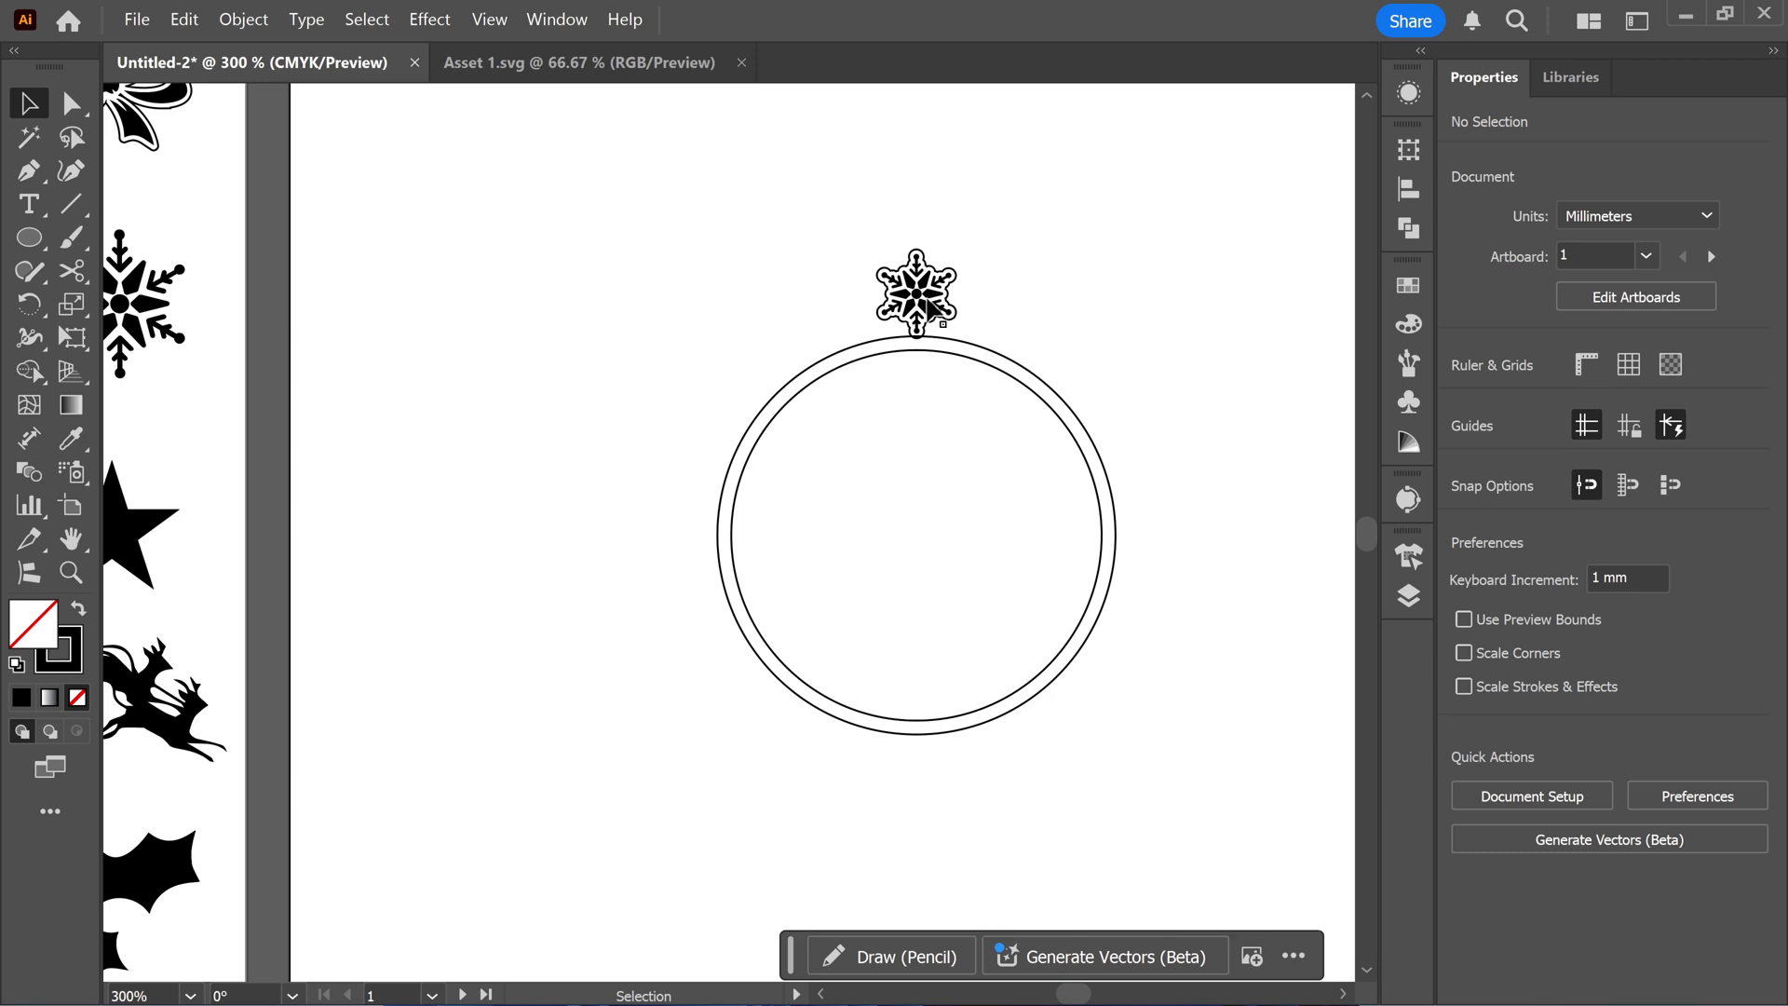
Apply a radial repeat to the outlined snowflake.
click(917, 298)
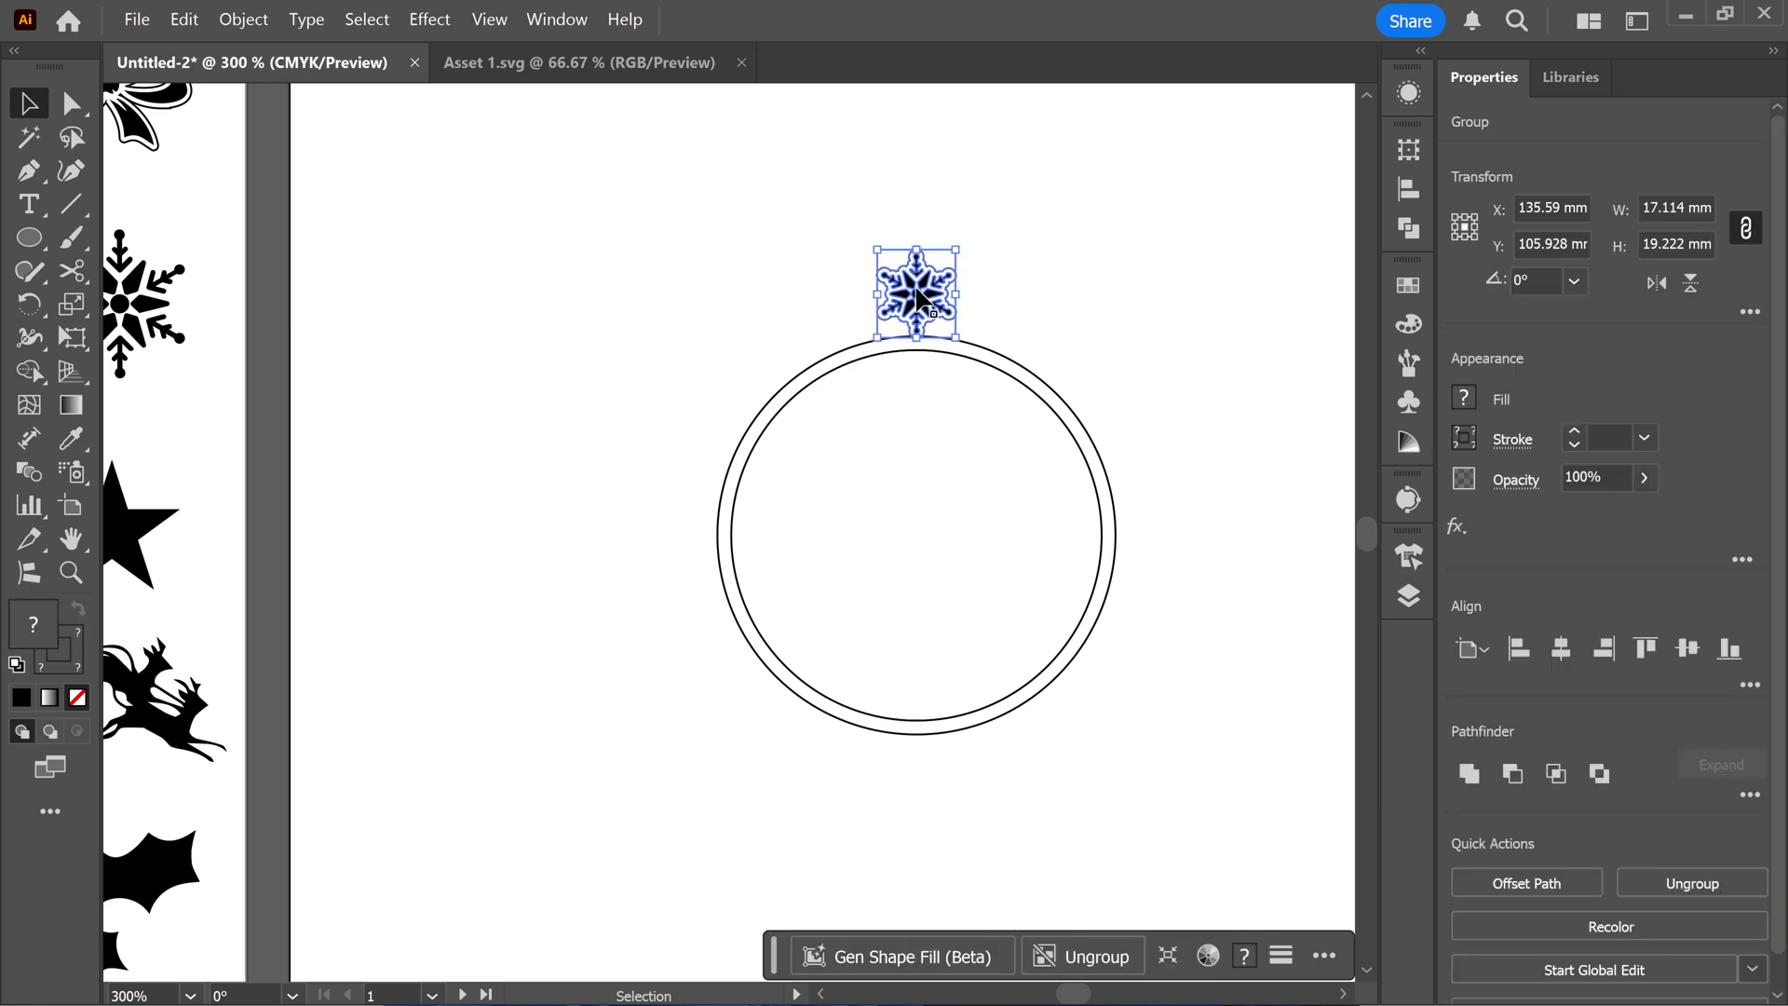
click(244, 21)
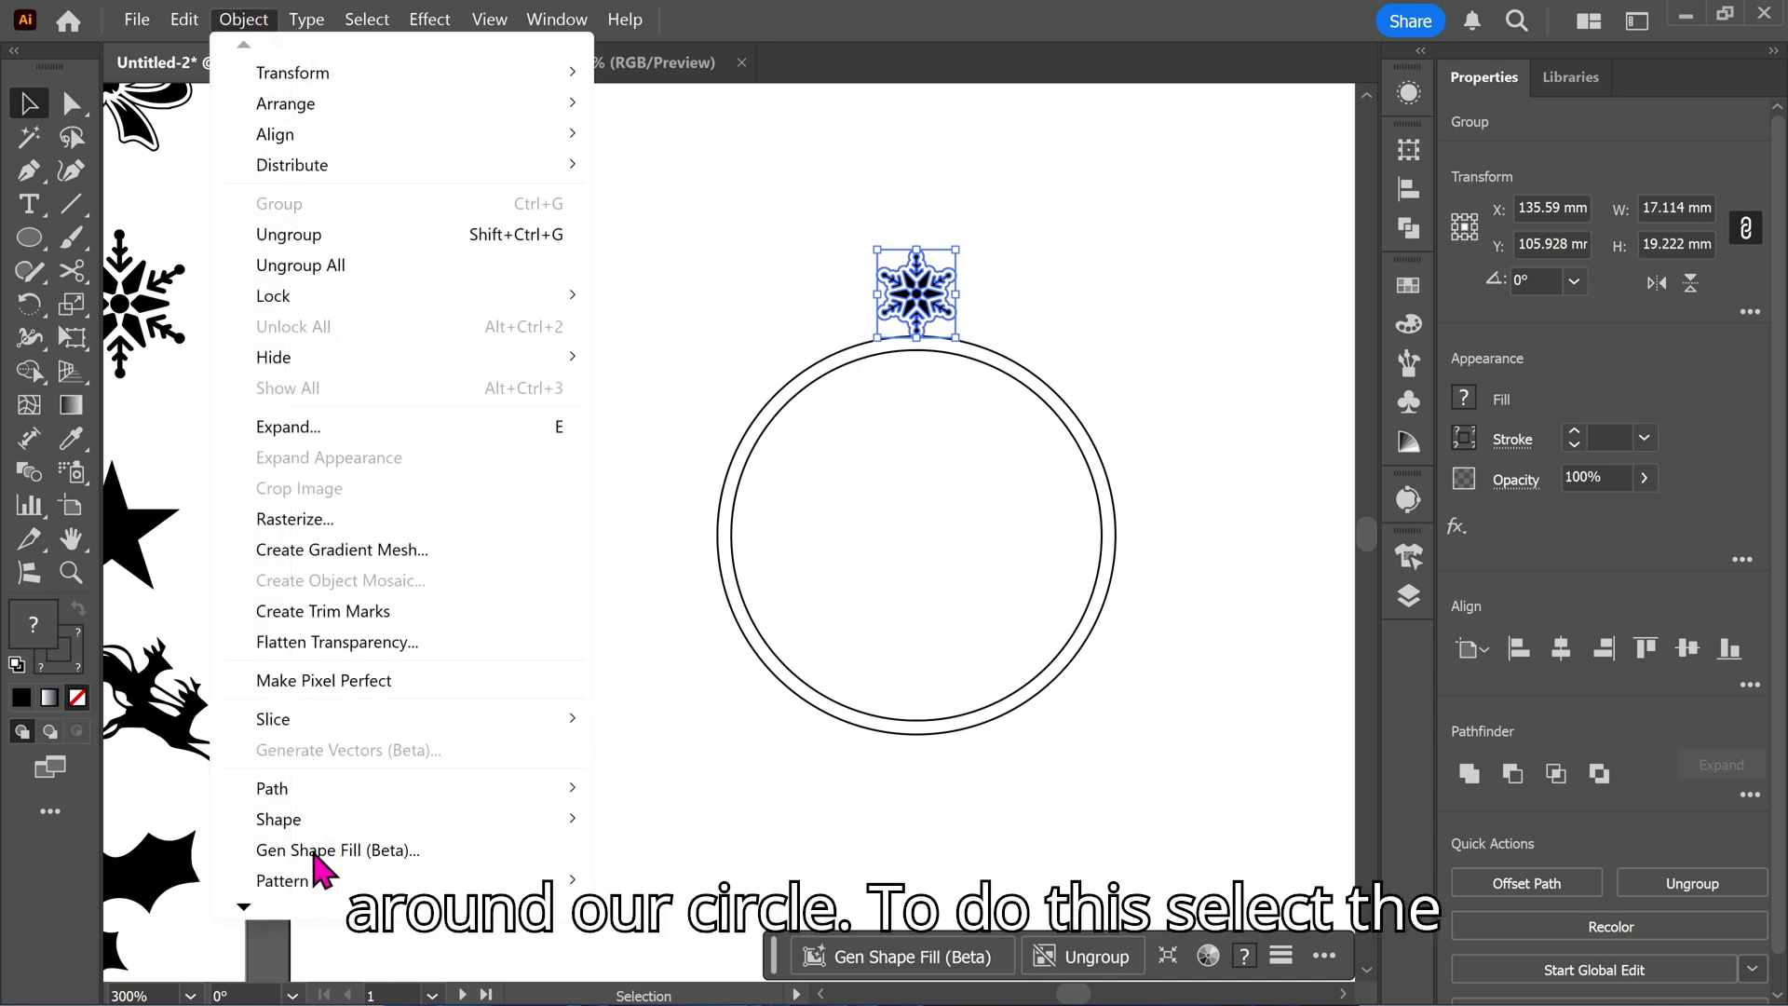
mouse_move(242, 906)
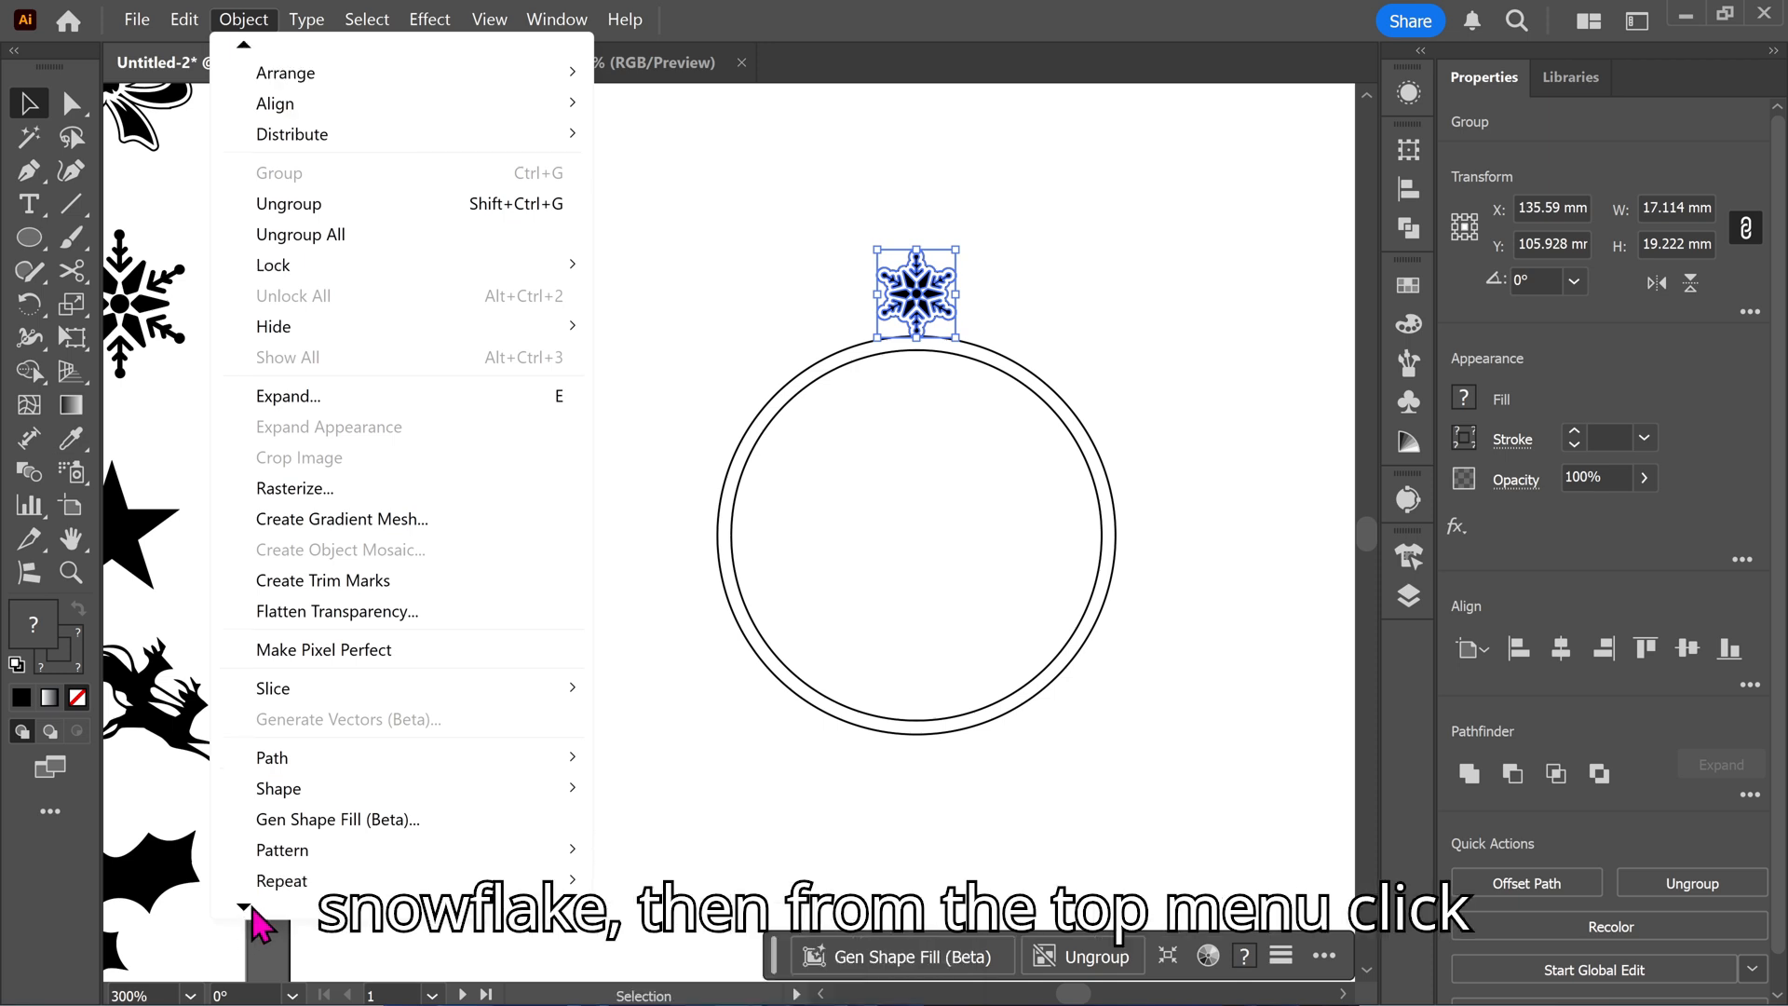
mouse_move(316, 886)
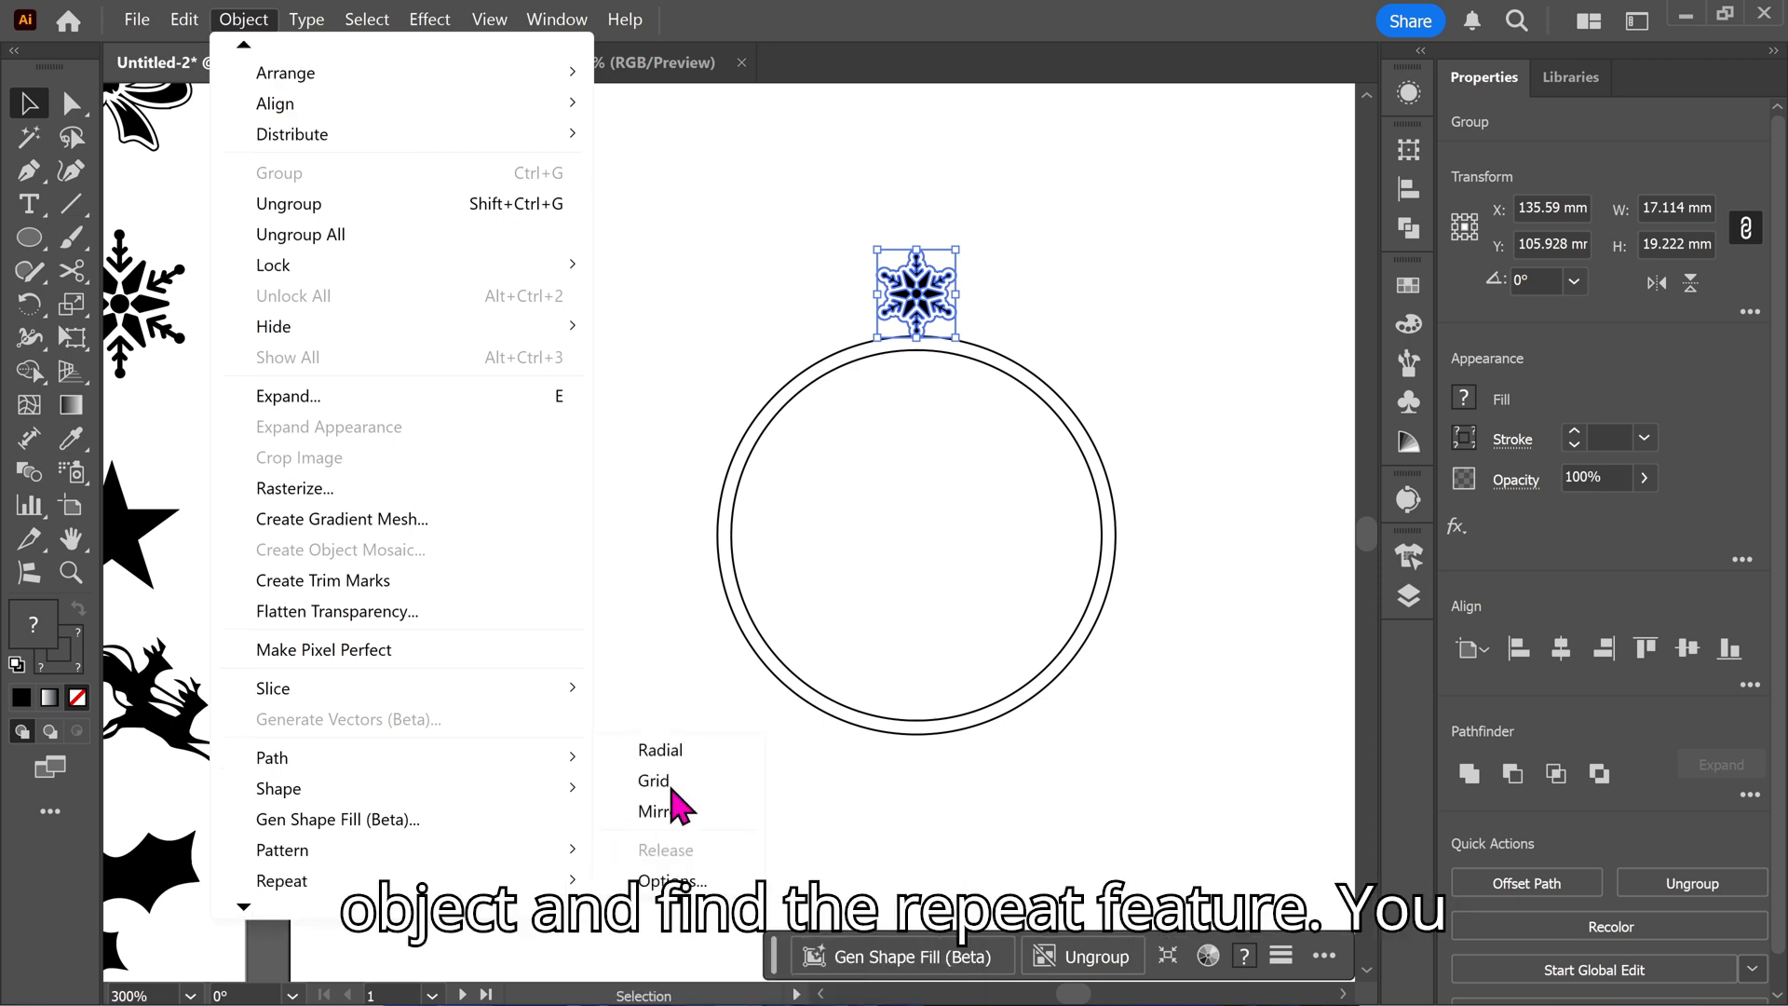
click(660, 751)
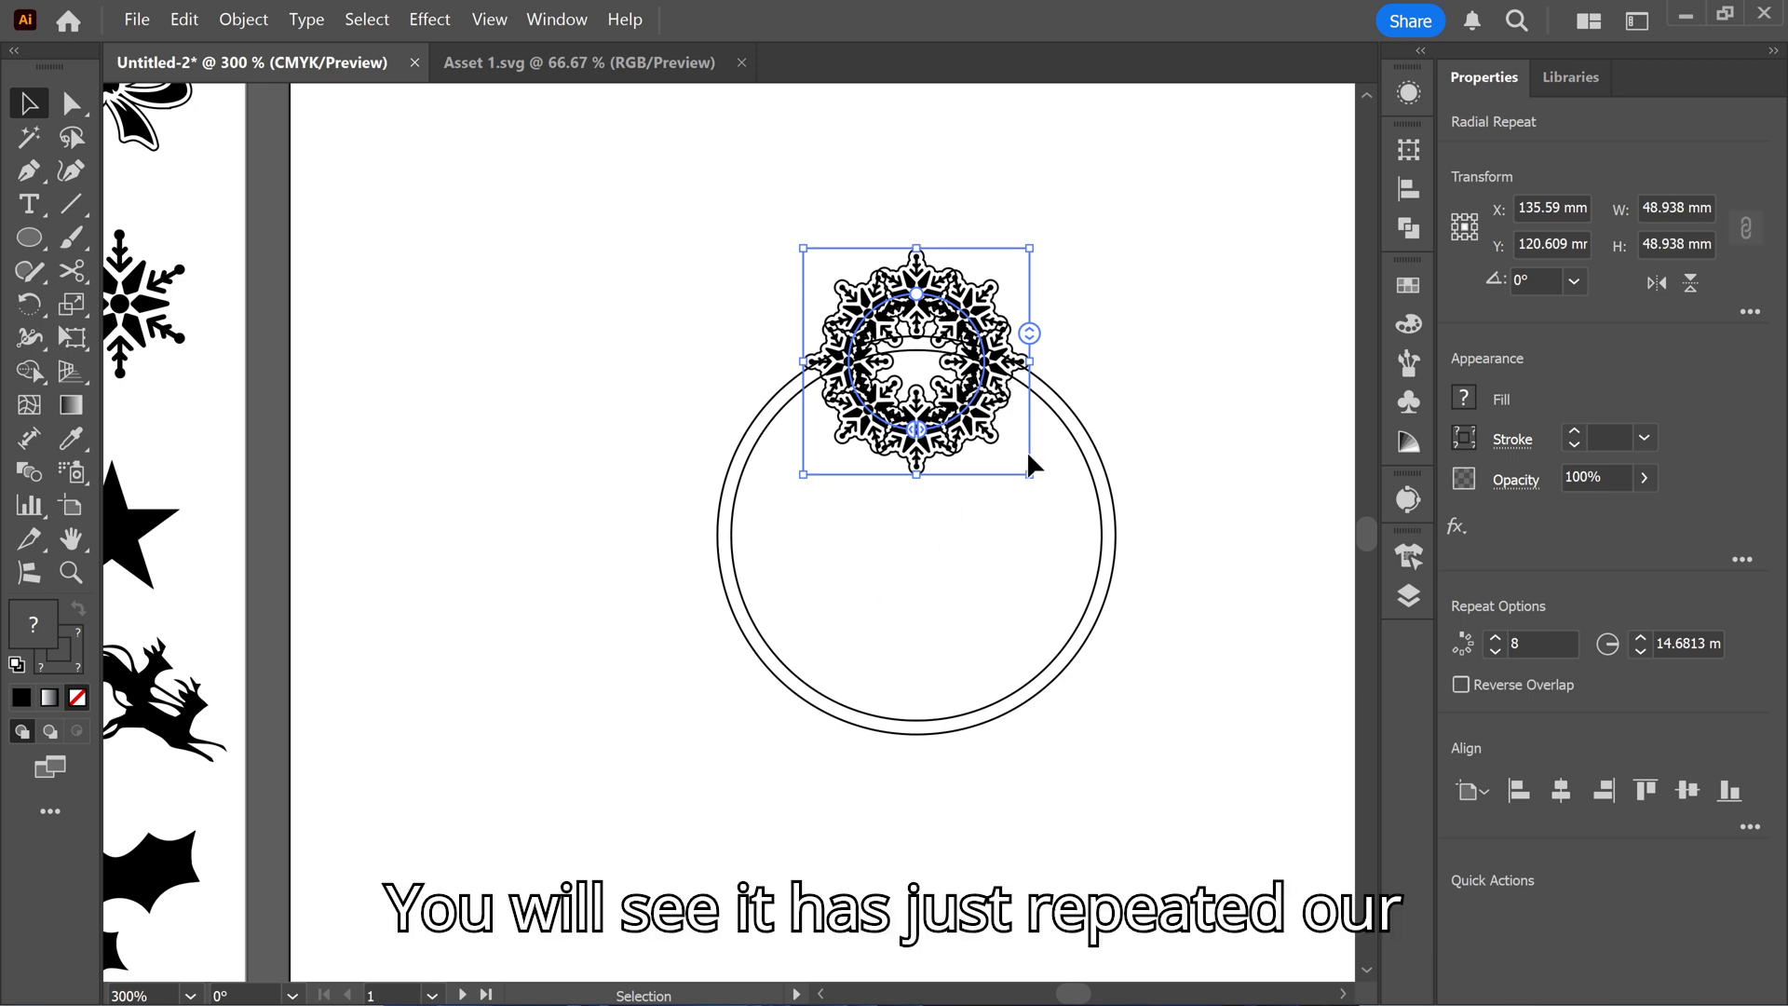
Widen the radial repeat to a radius of about 53.7 mm and position it around the two circles.
drag(1028, 332, 1033, 367)
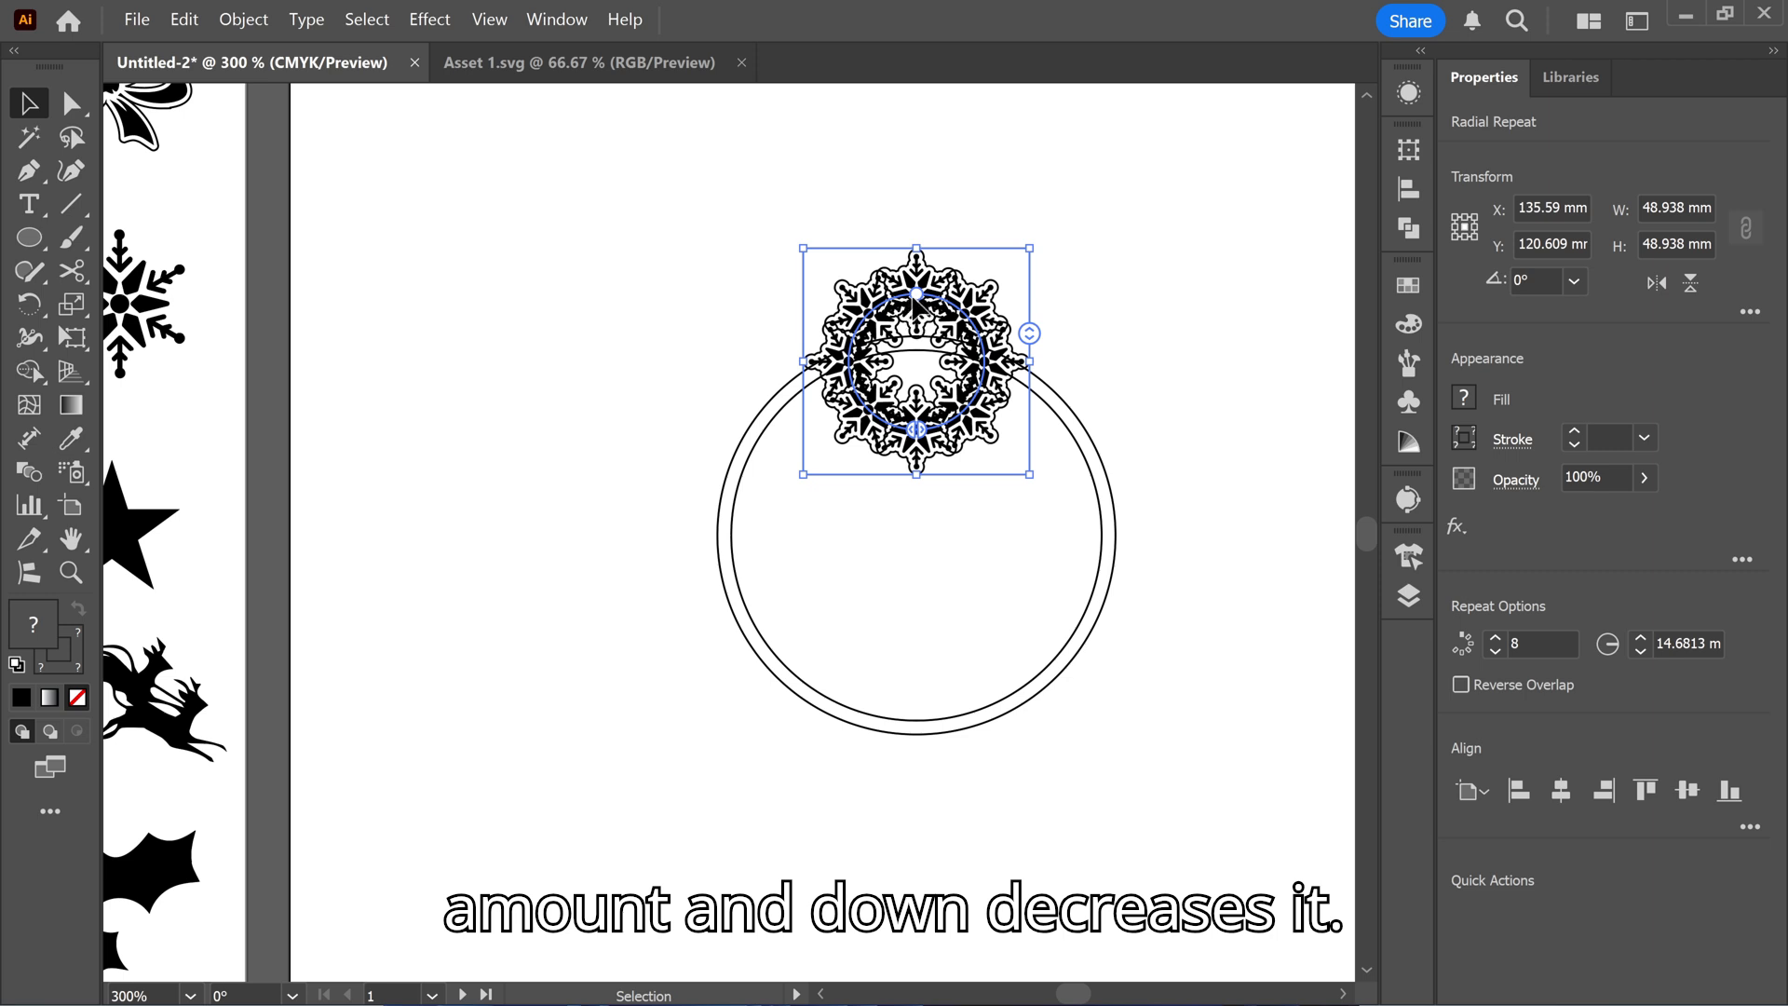
drag(917, 296, 918, 192)
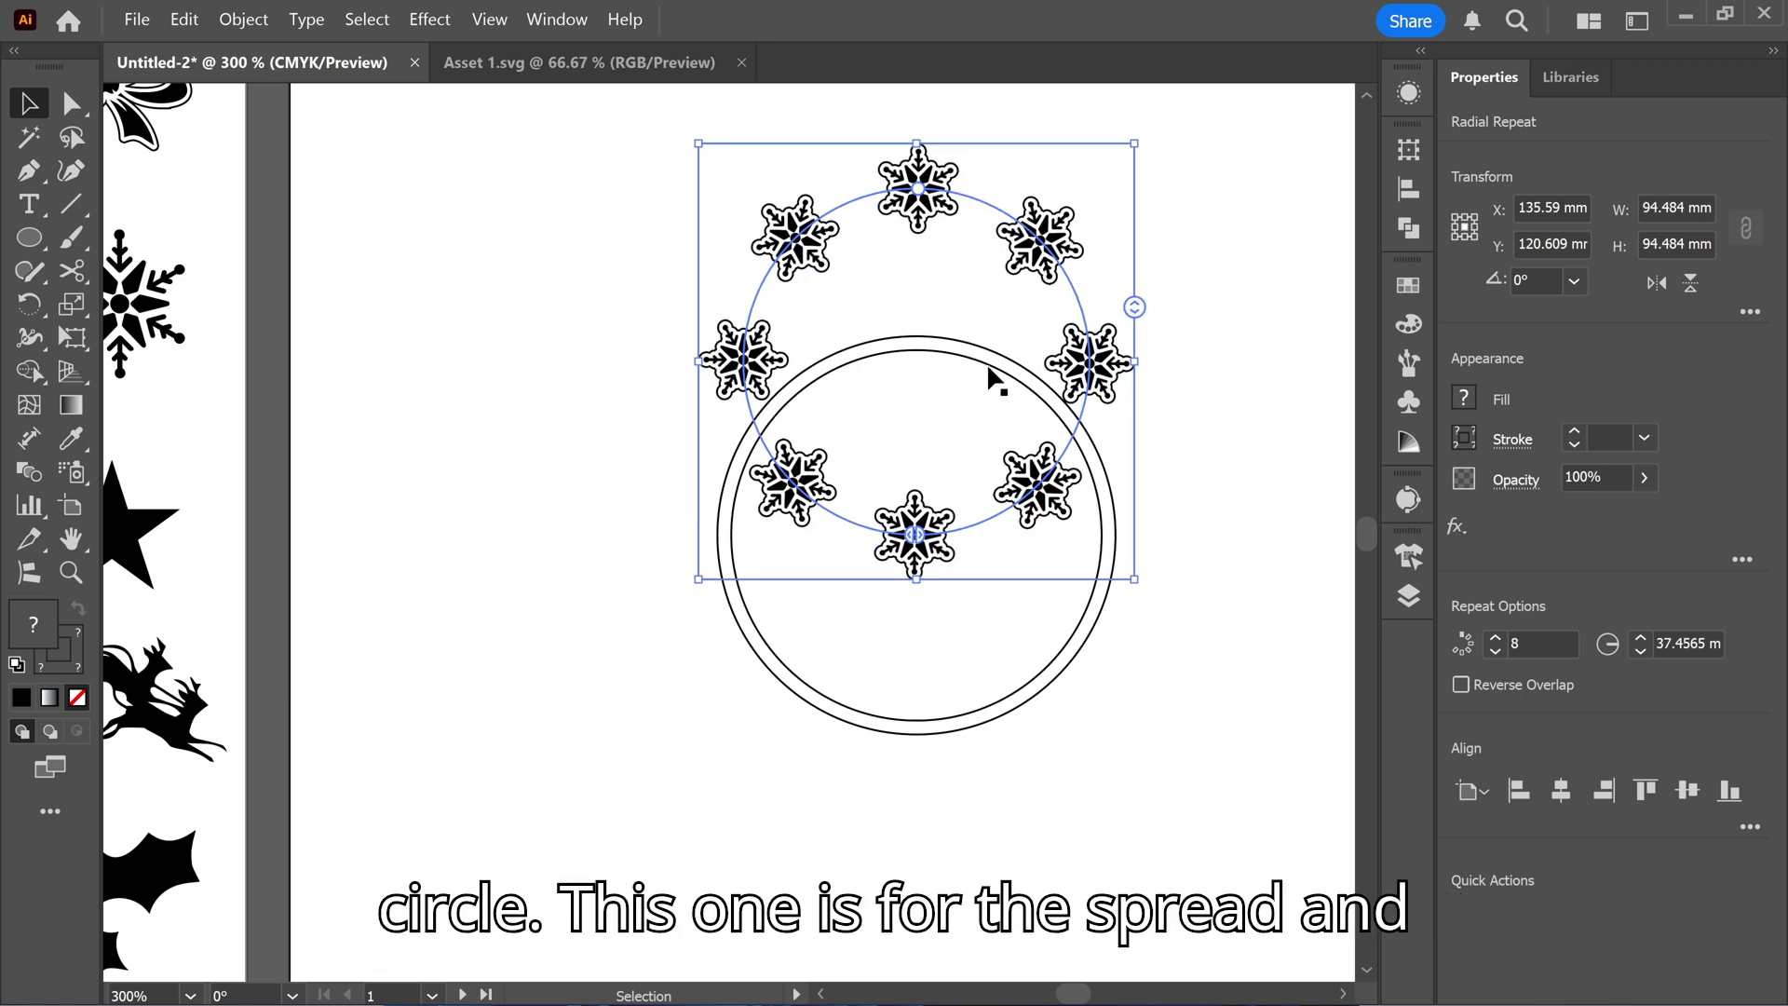
click(979, 227)
drag(926, 191, 913, 281)
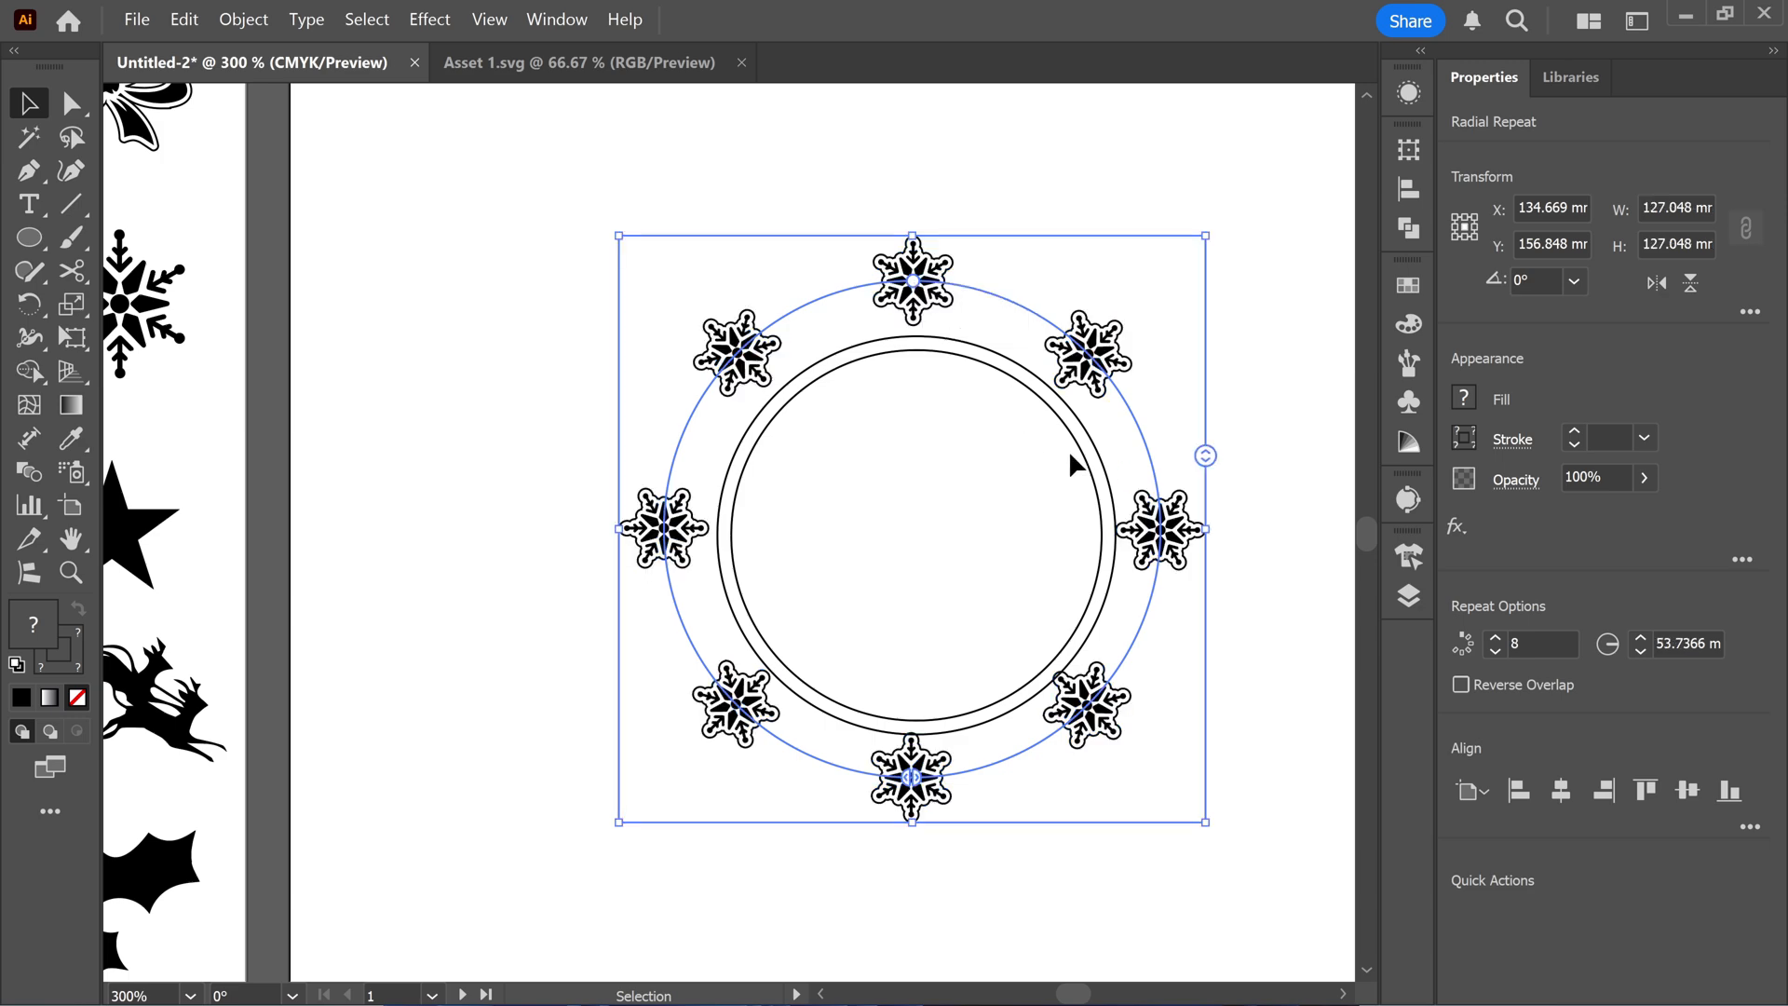
Increase the radial repeat to 19 snowflakes and check that neighbouring outlines overlap.
drag(1206, 455, 1181, 296)
scroll(1124, 453, up, 3)
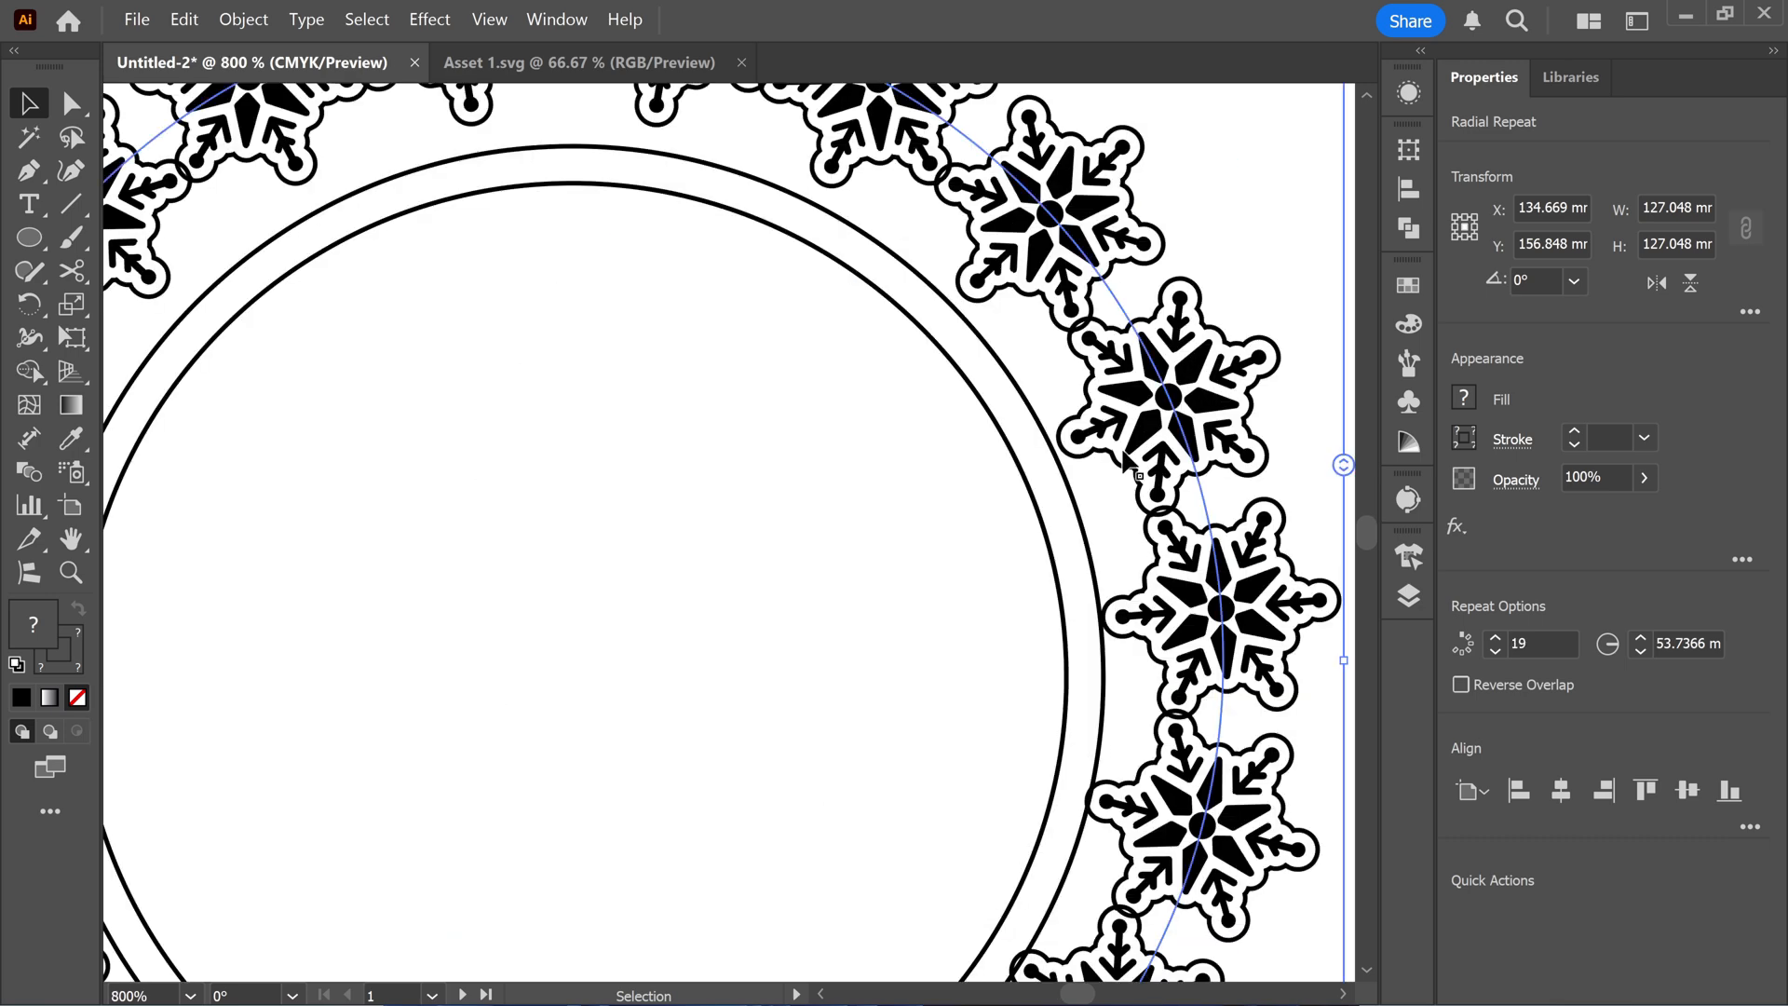
scroll(1124, 454, down, 3)
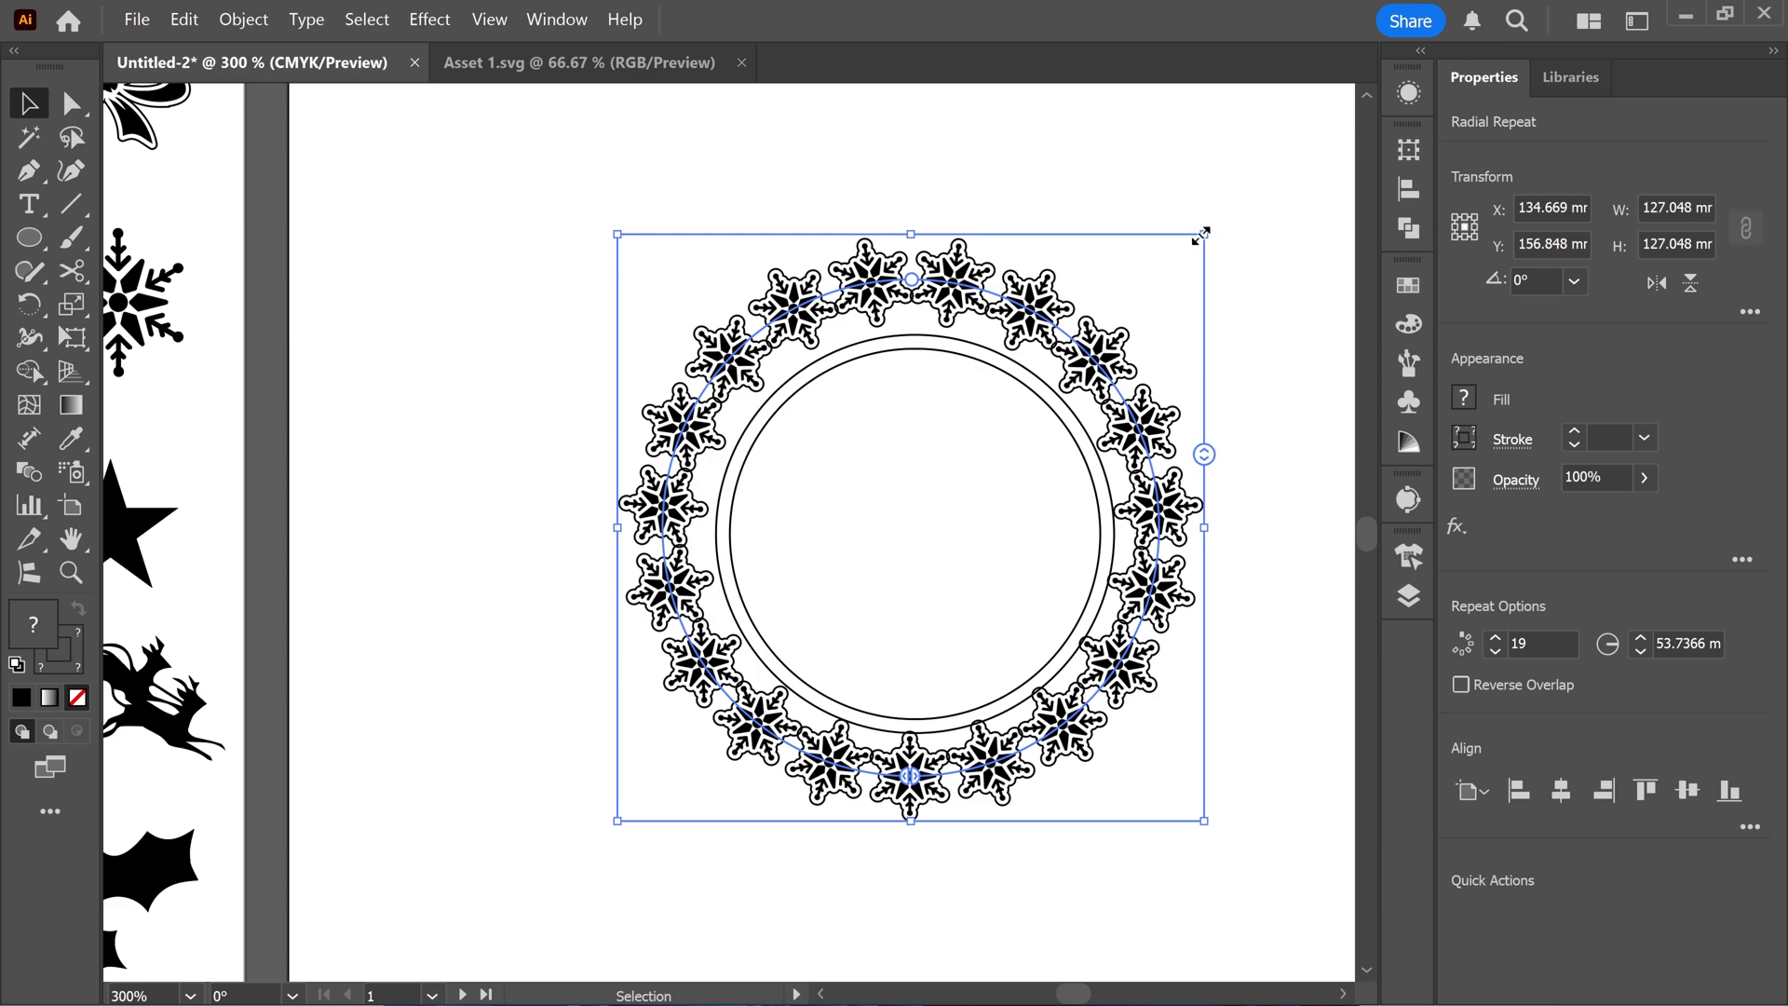
Scale the snowflake ring down to about 125 mm across, closer to the outer circle.
drag(1201, 233, 1198, 236)
scroll(969, 410, up, 2)
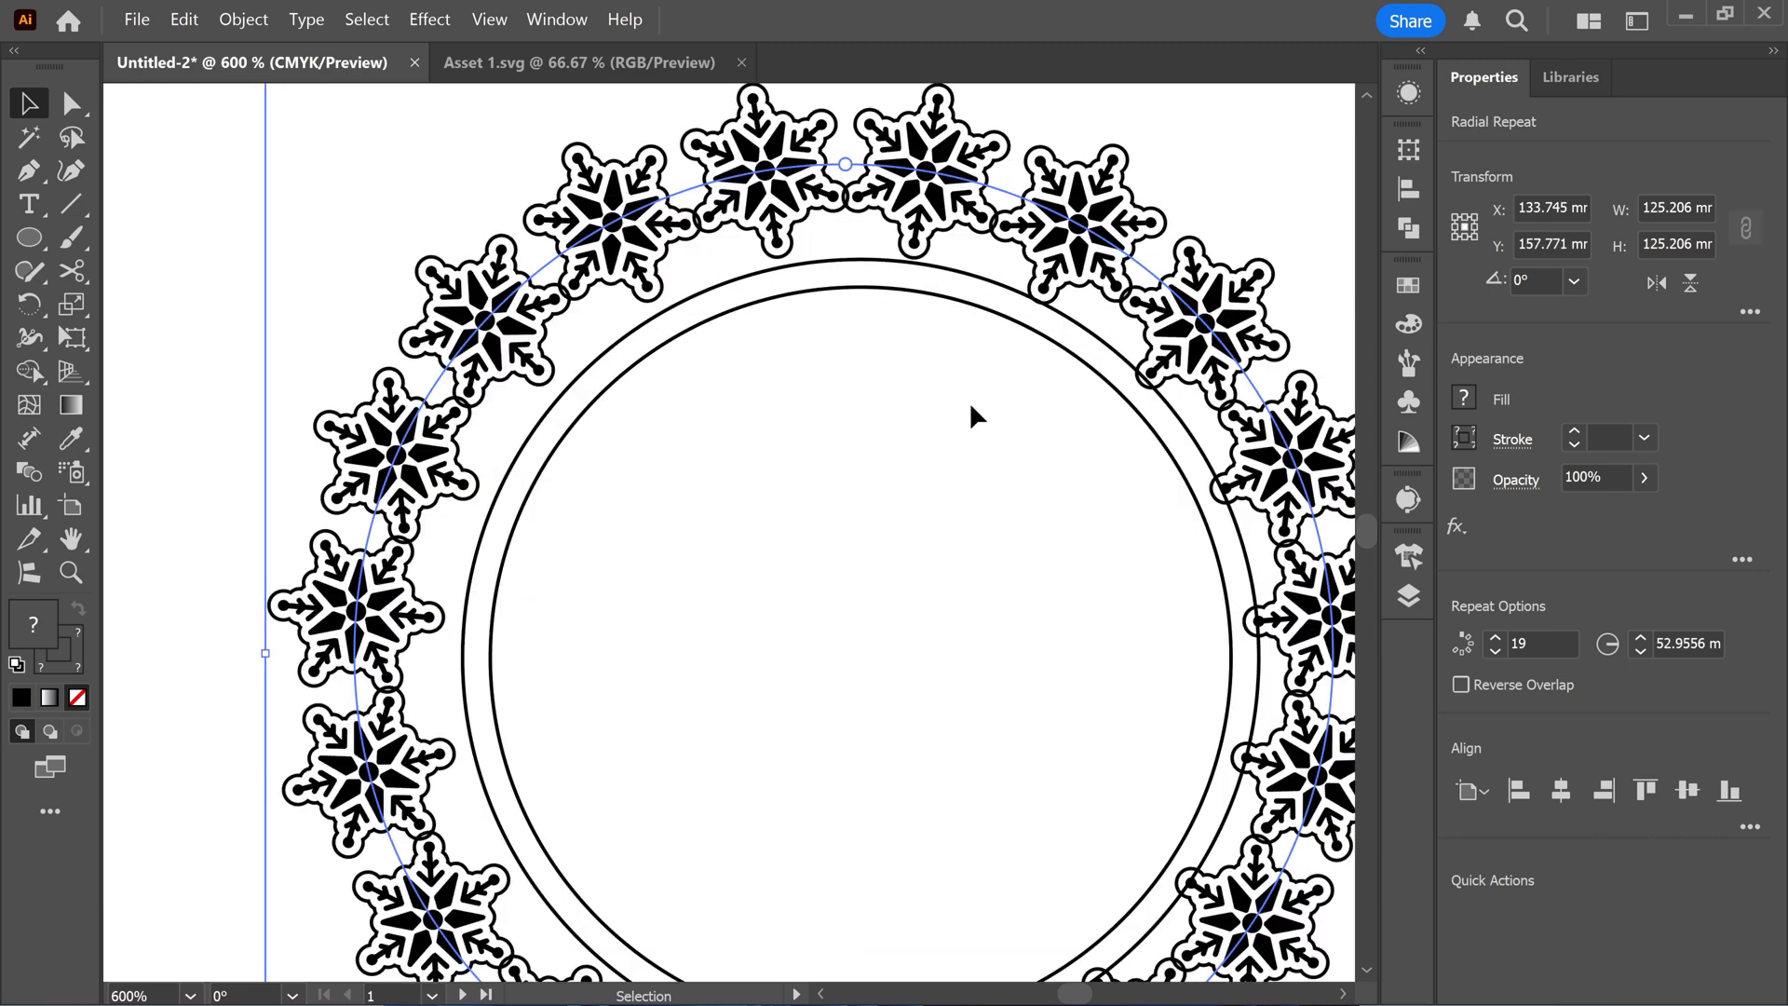
scroll(969, 400, down, 1)
scroll(969, 429, up, 1)
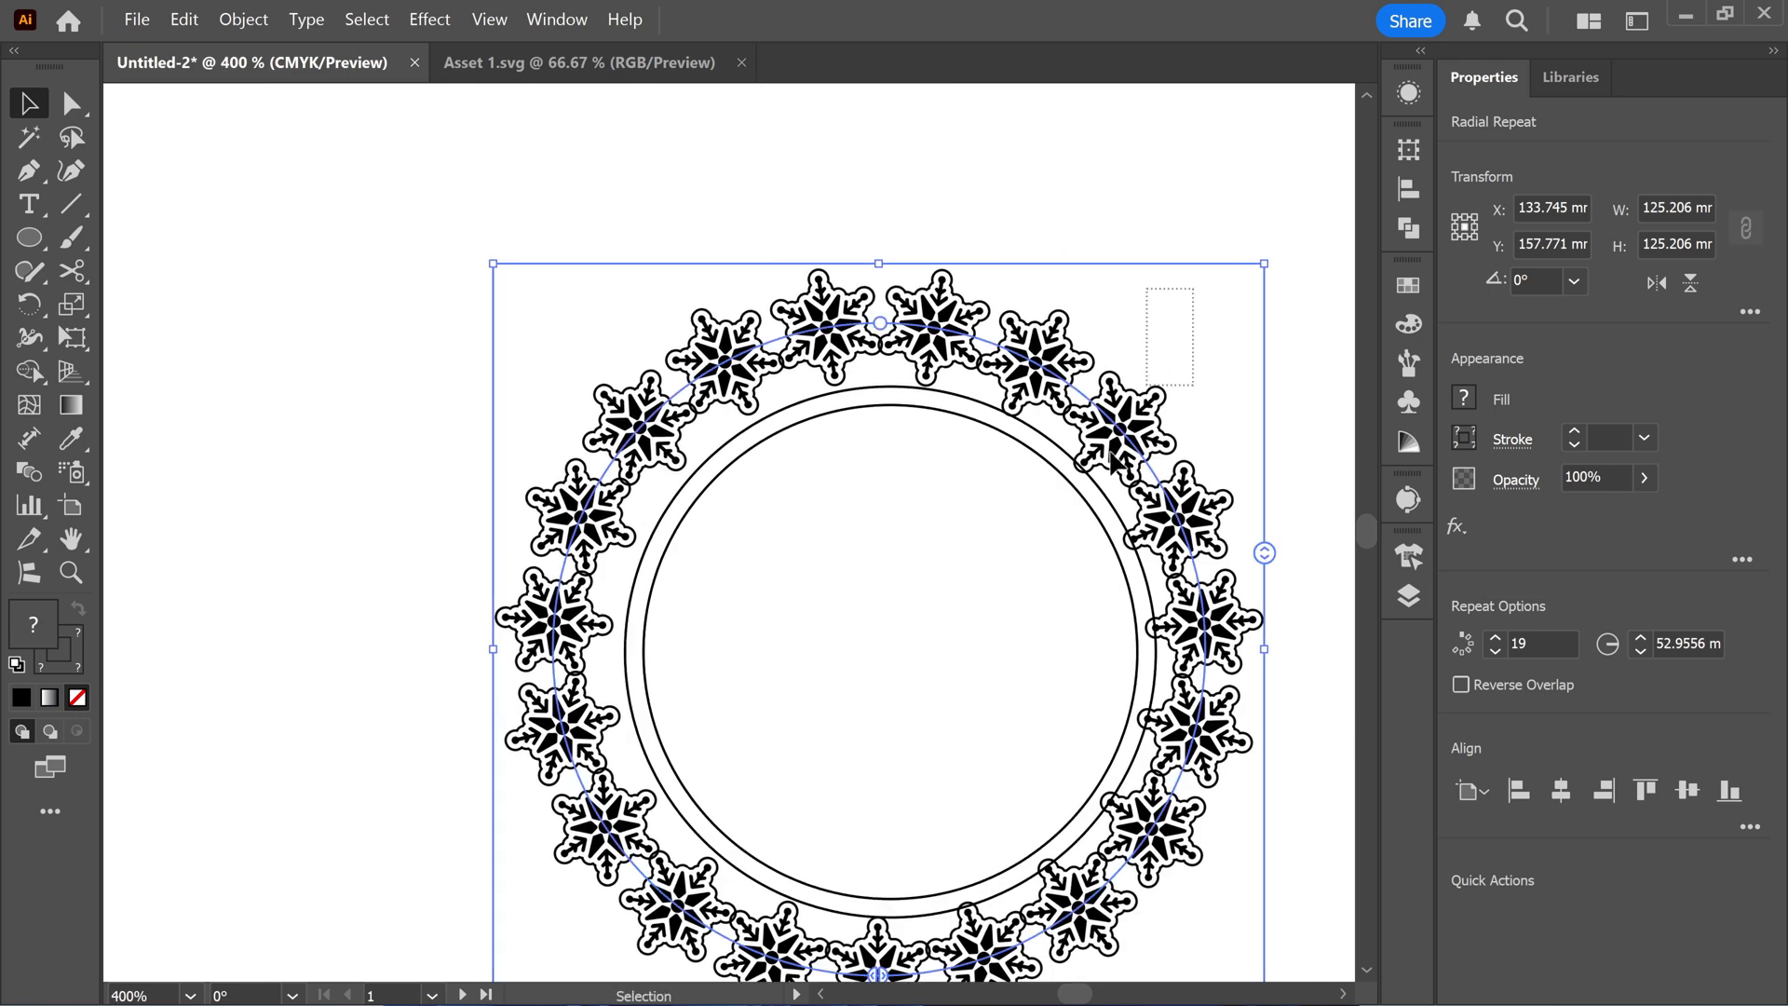
Align the snowflake ring and both circles to their horizontal and vertical centers.
shift+click(1022, 580)
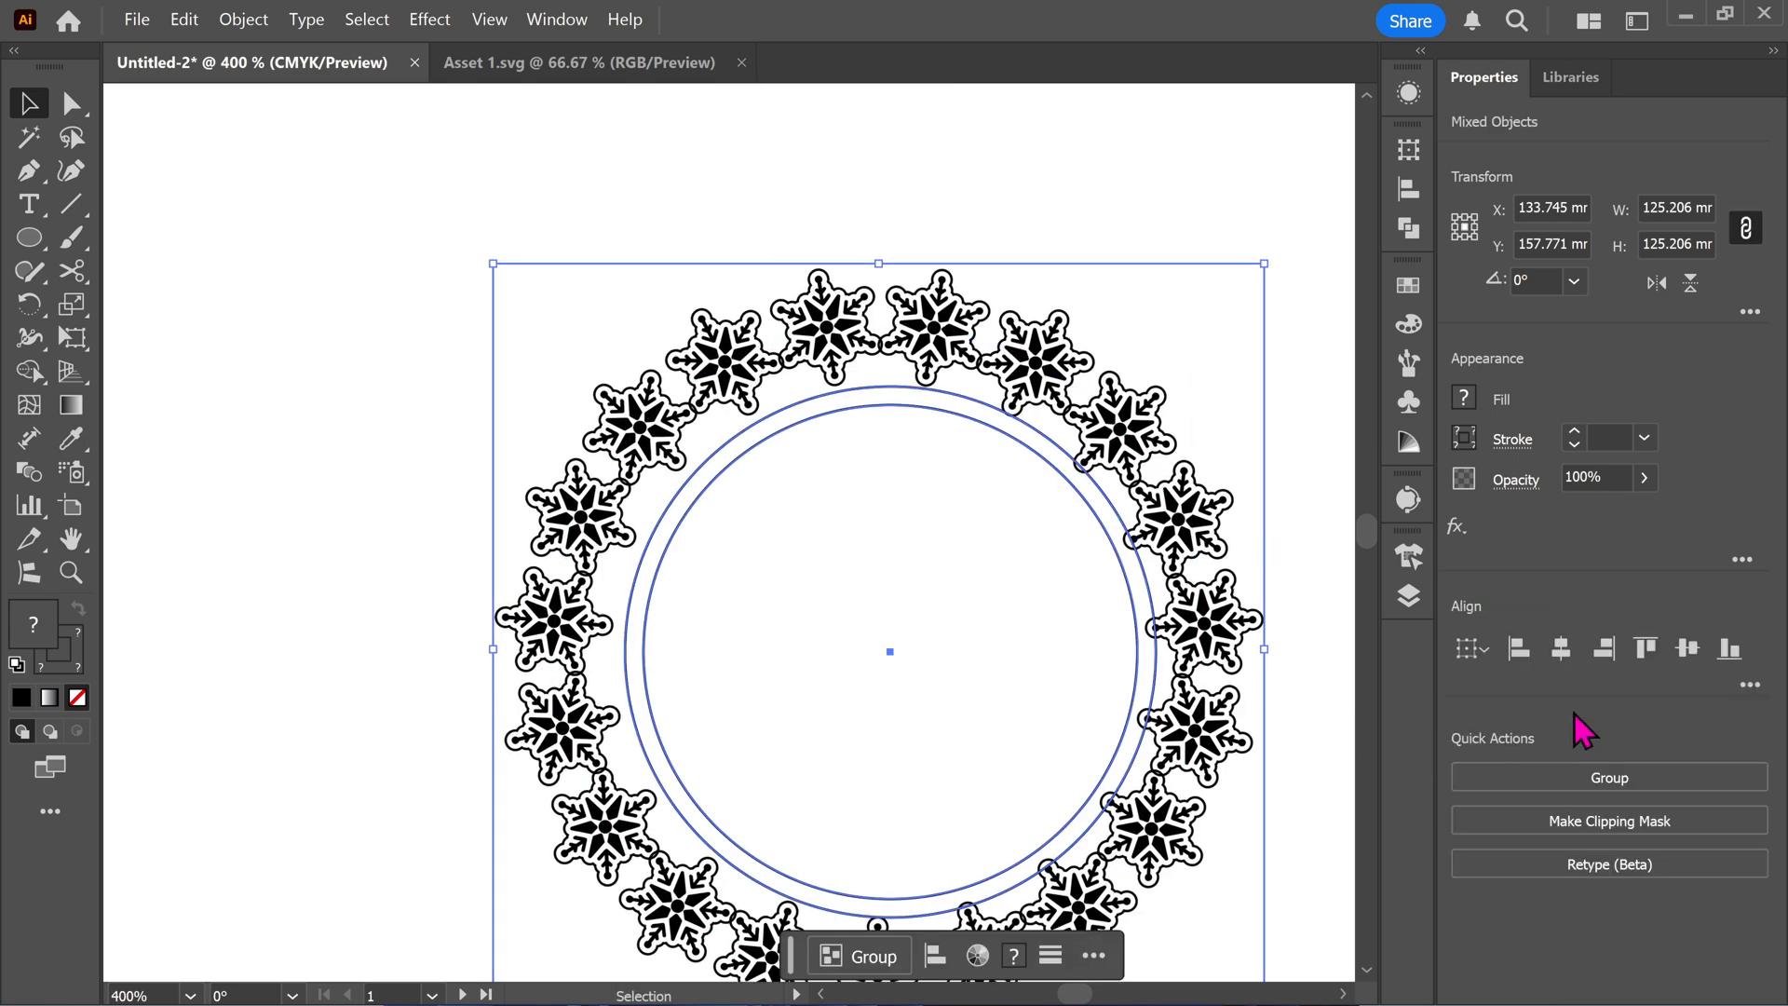
click(1561, 647)
click(1682, 649)
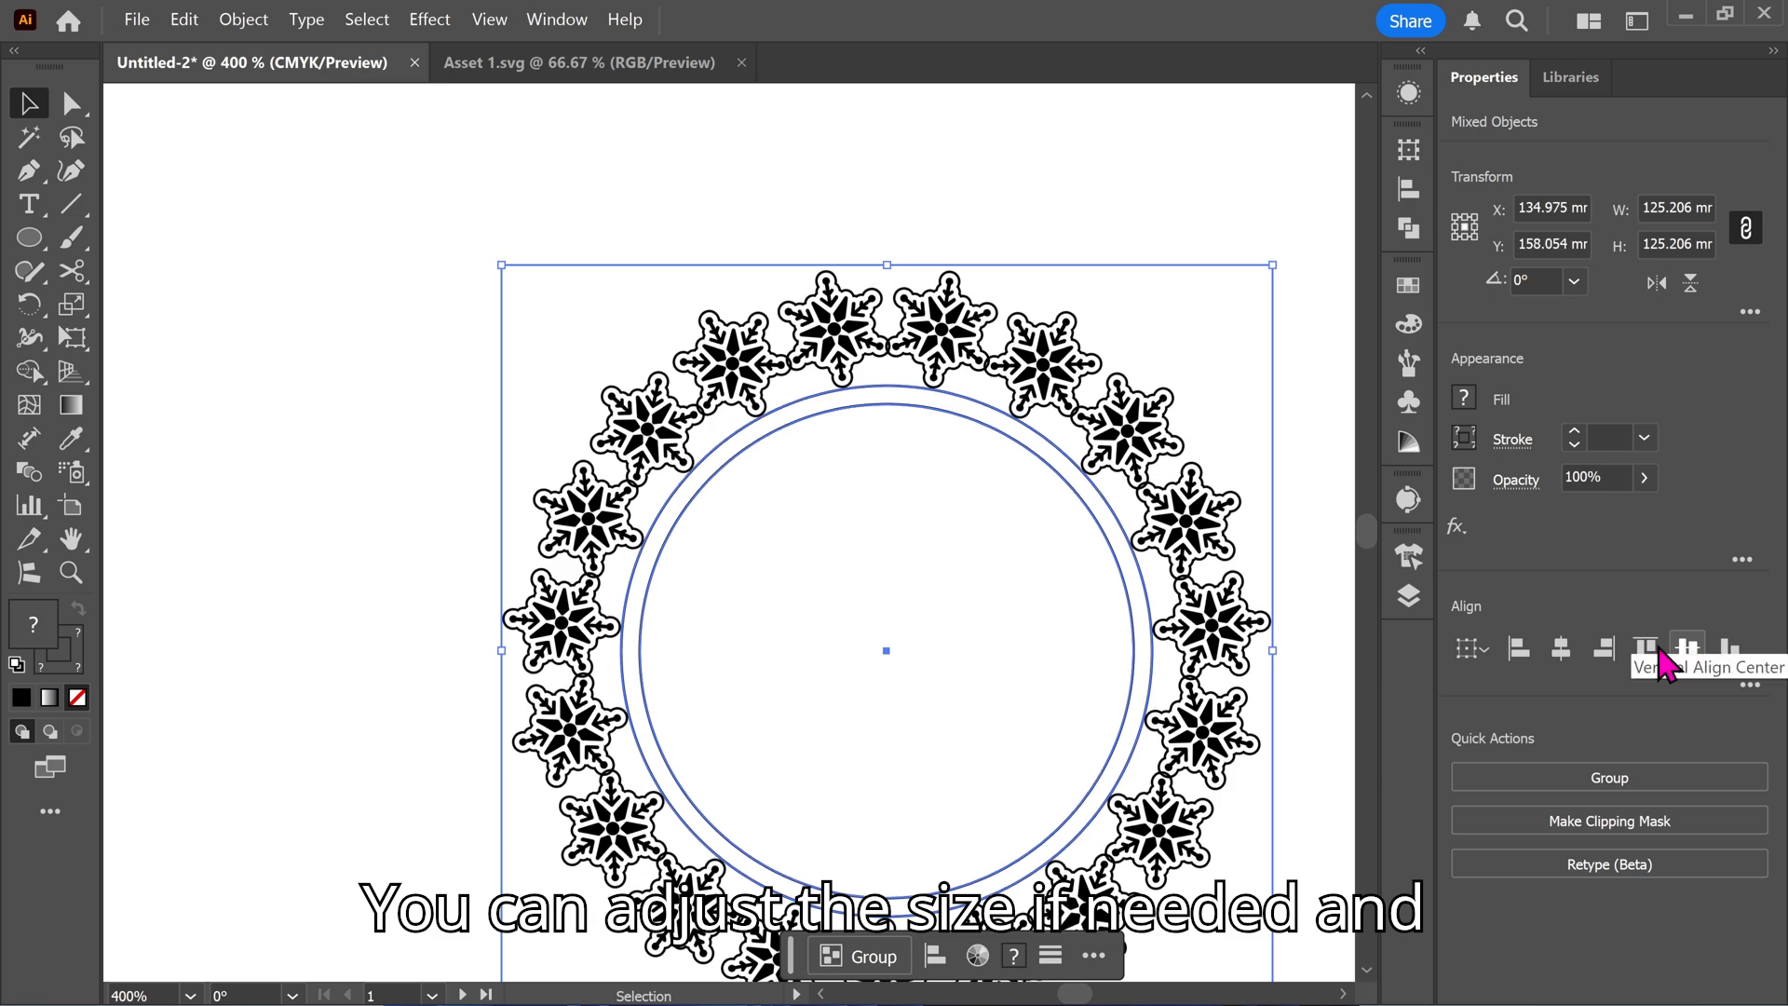
scroll(1007, 663, up, 2)
click(1093, 550)
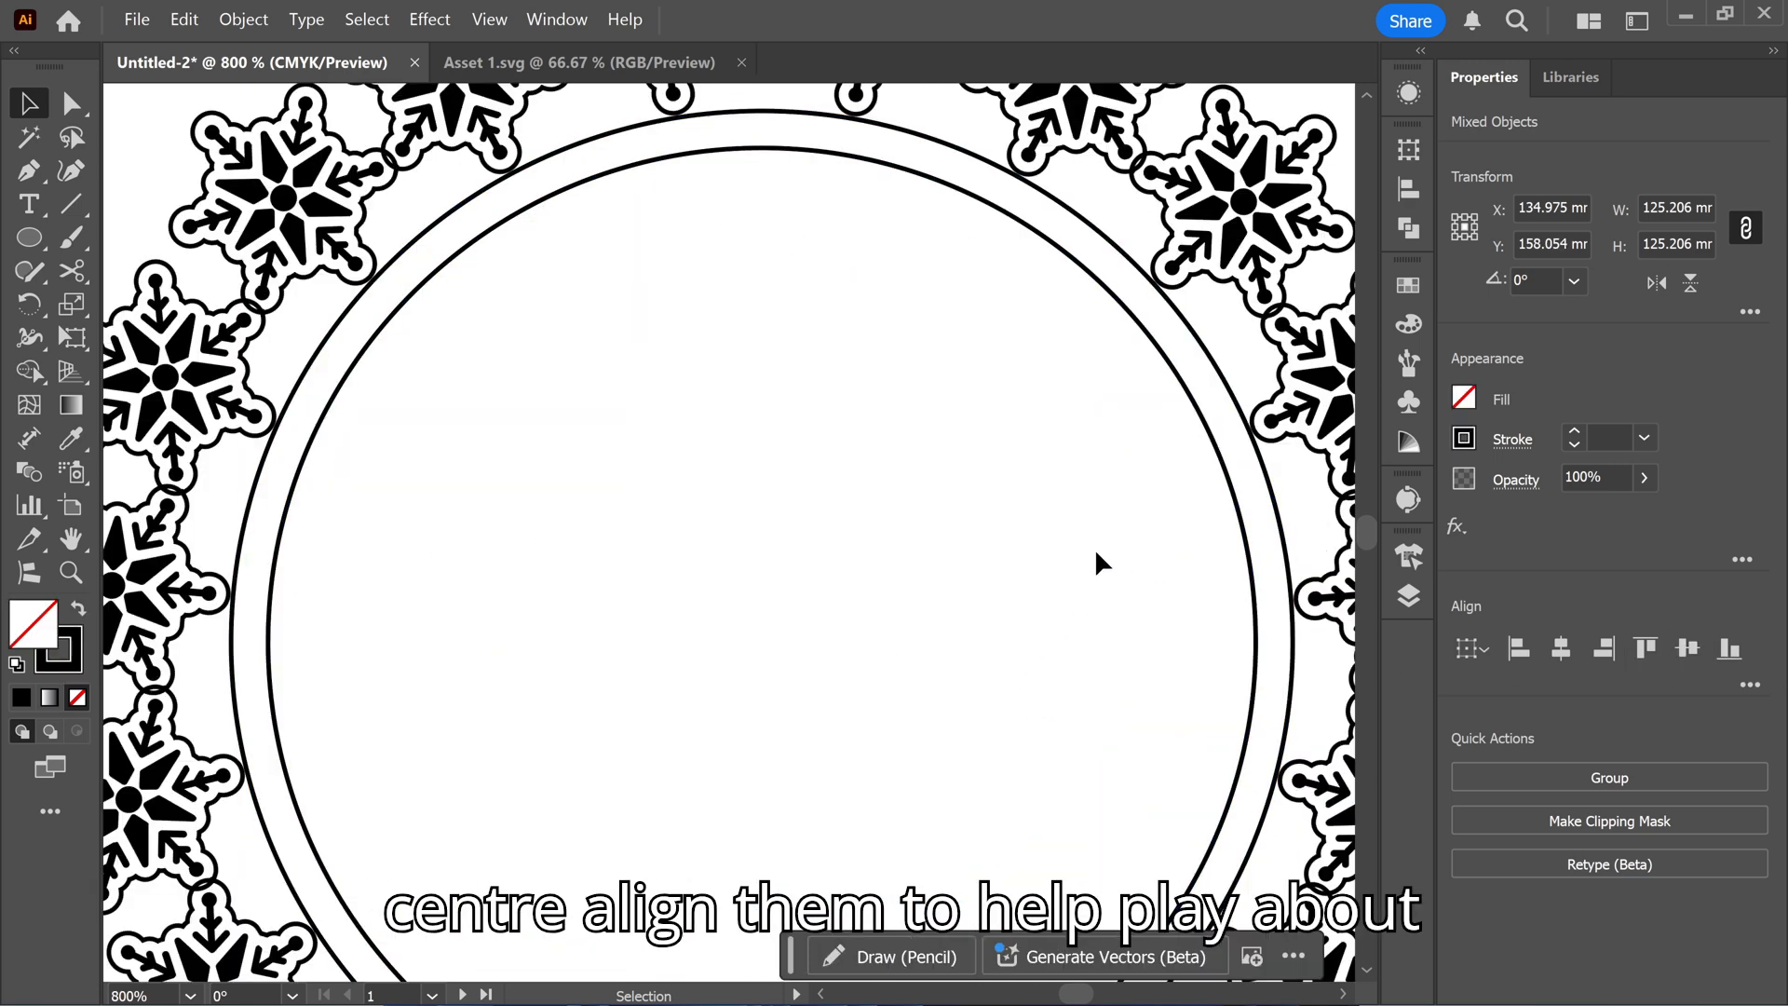
Scale the radial snowflake ring down slightly to about 123.7 mm across.
scroll(945, 368, down, 3)
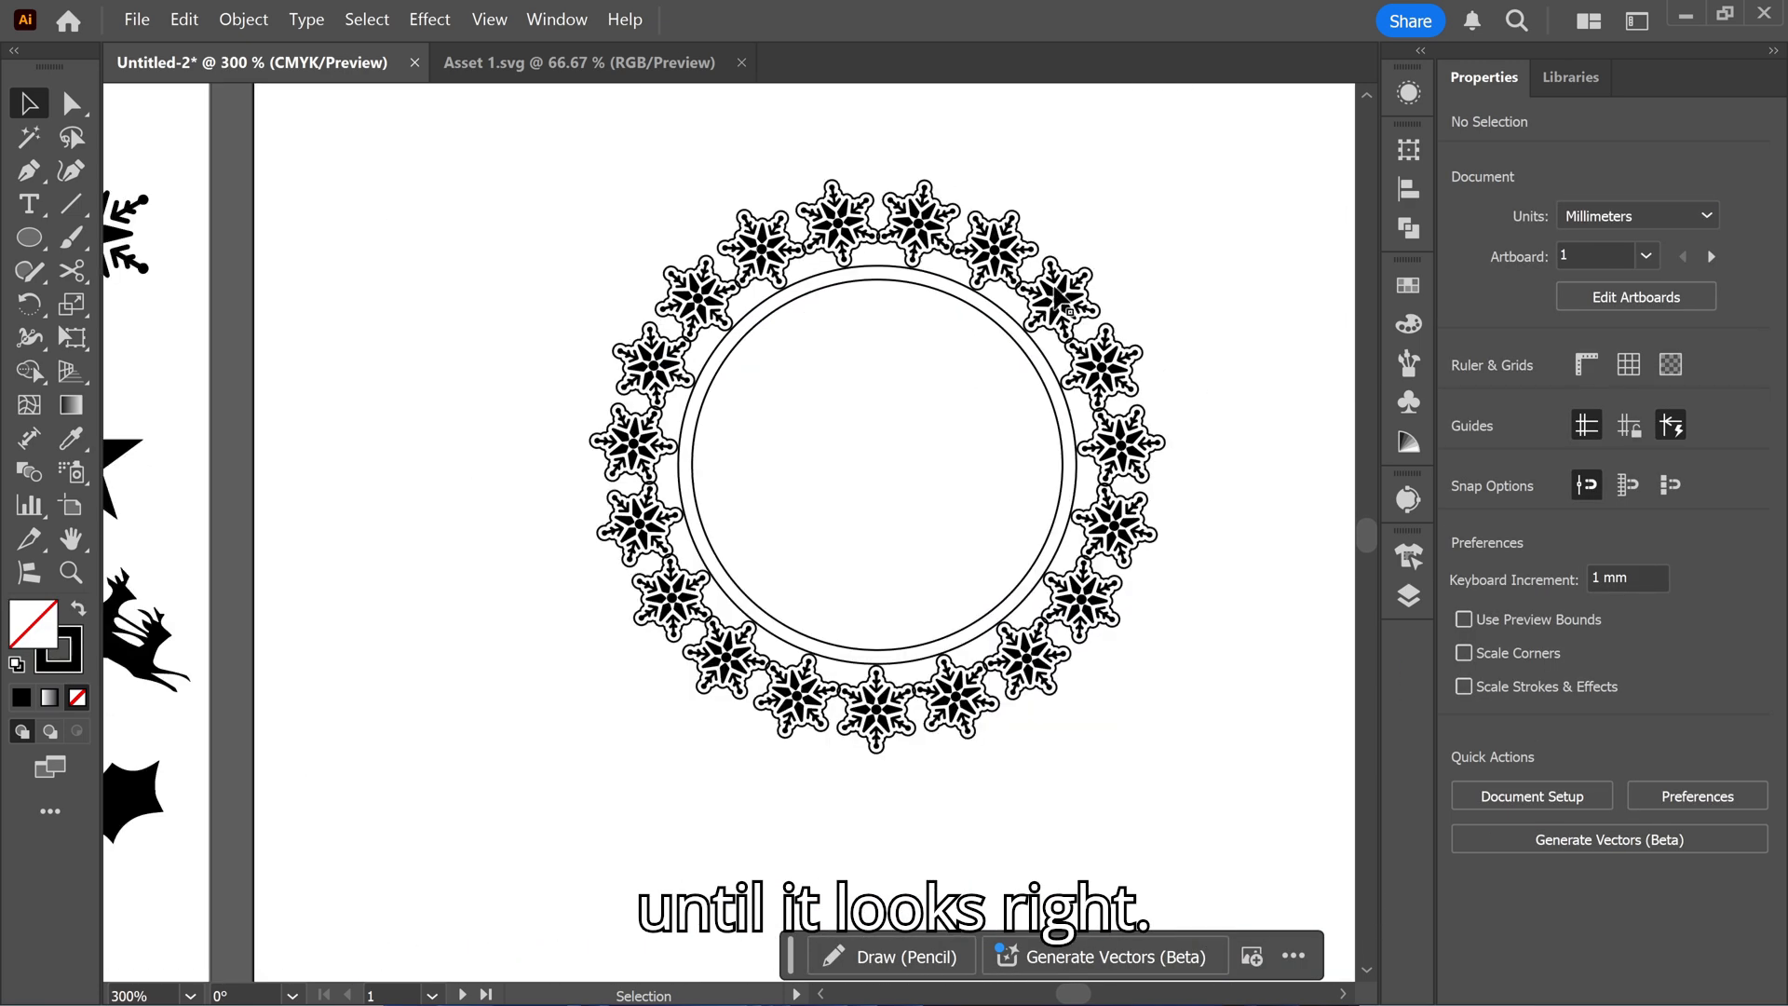
click(1062, 300)
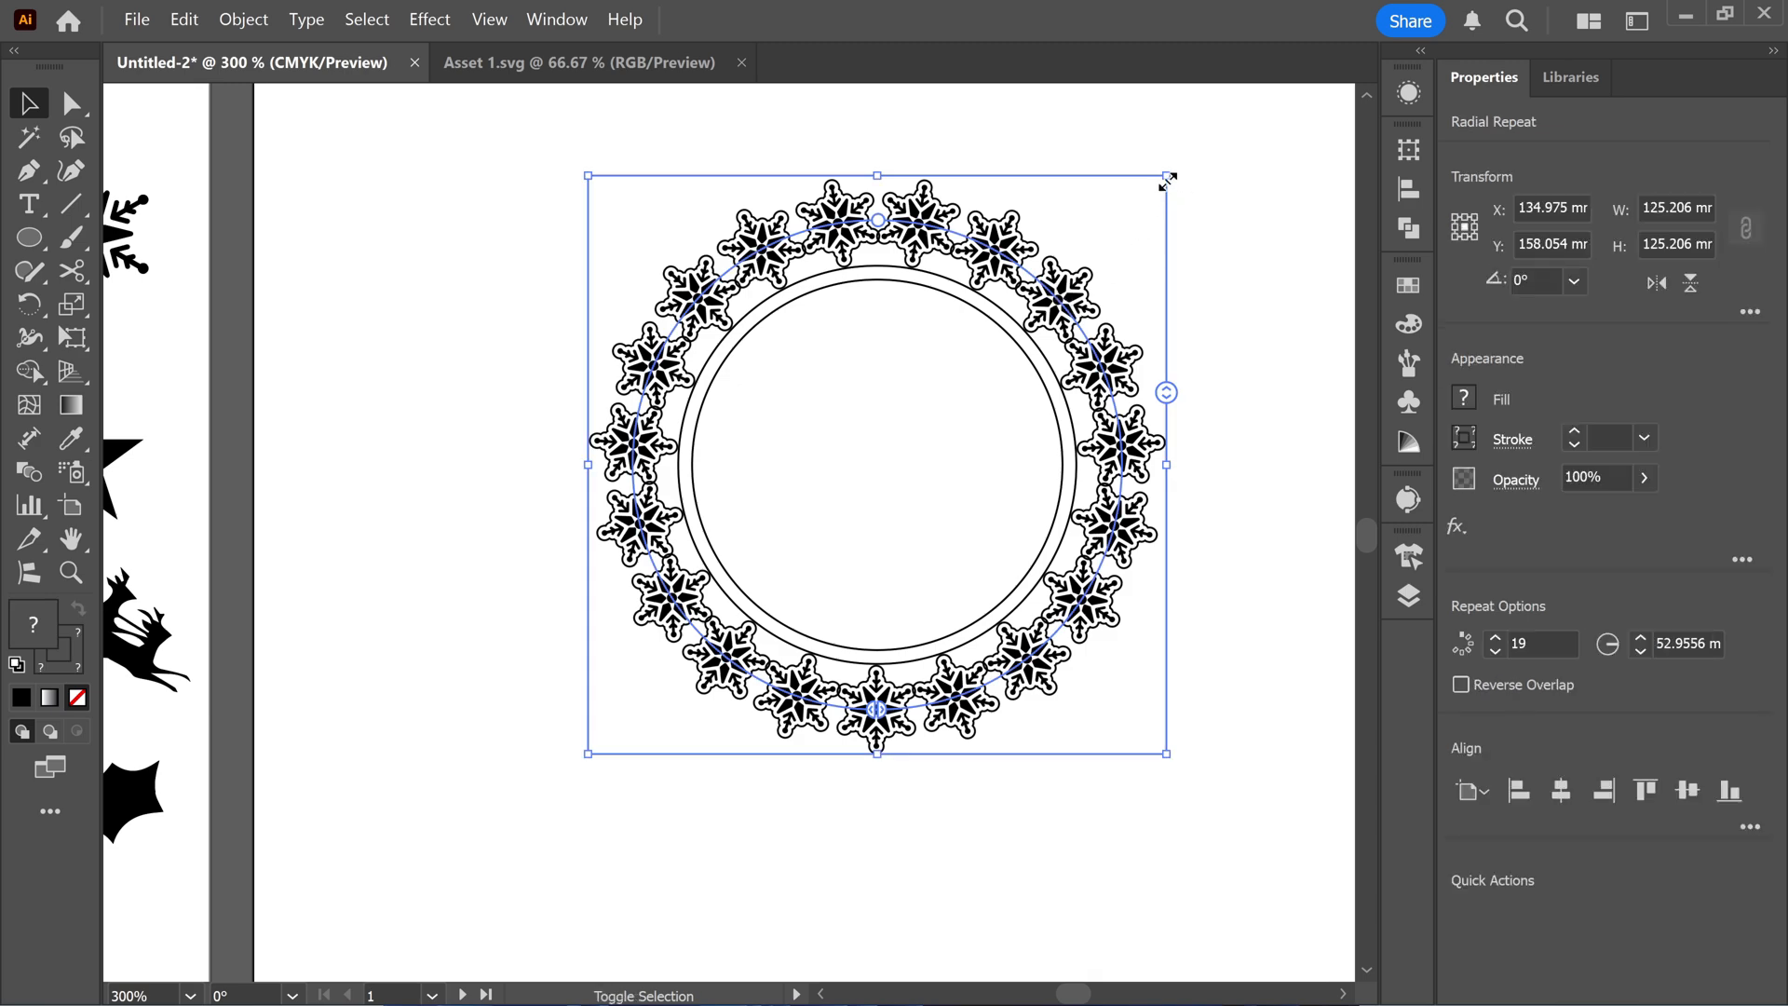
drag(1168, 182, 1161, 184)
Center the resized snowflake ring on both circles horizontally and vertically.
drag(985, 470, 979, 485)
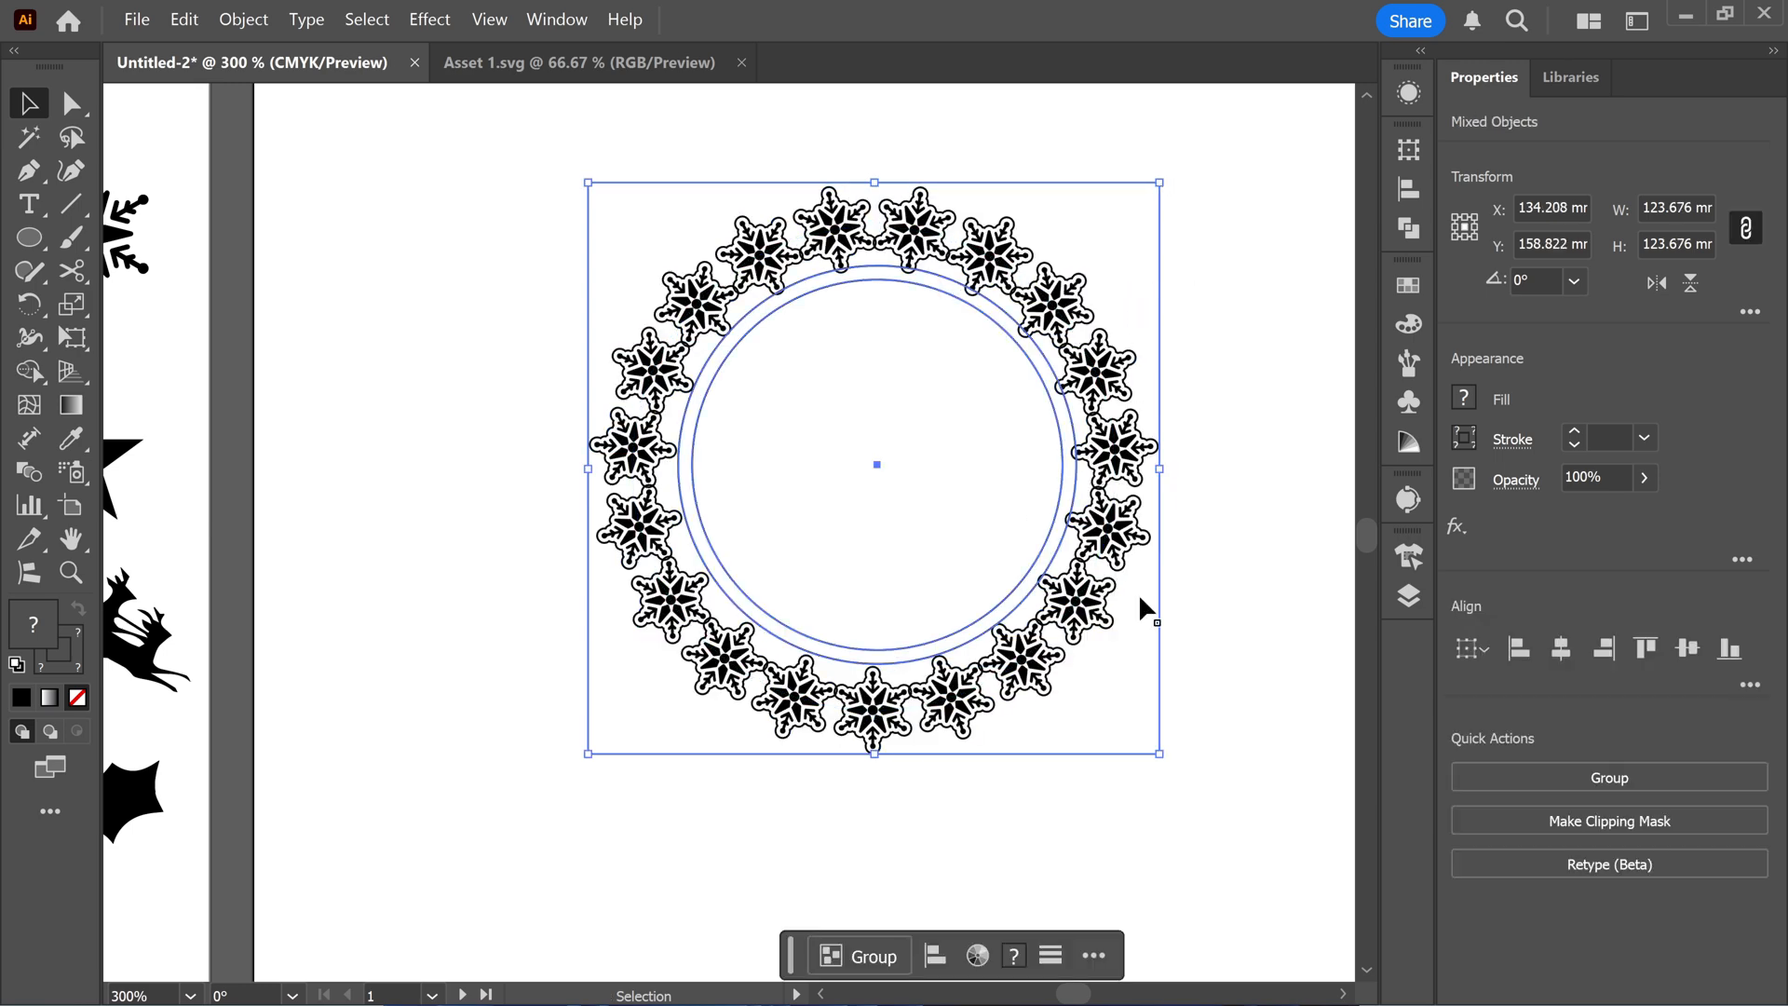
click(1561, 649)
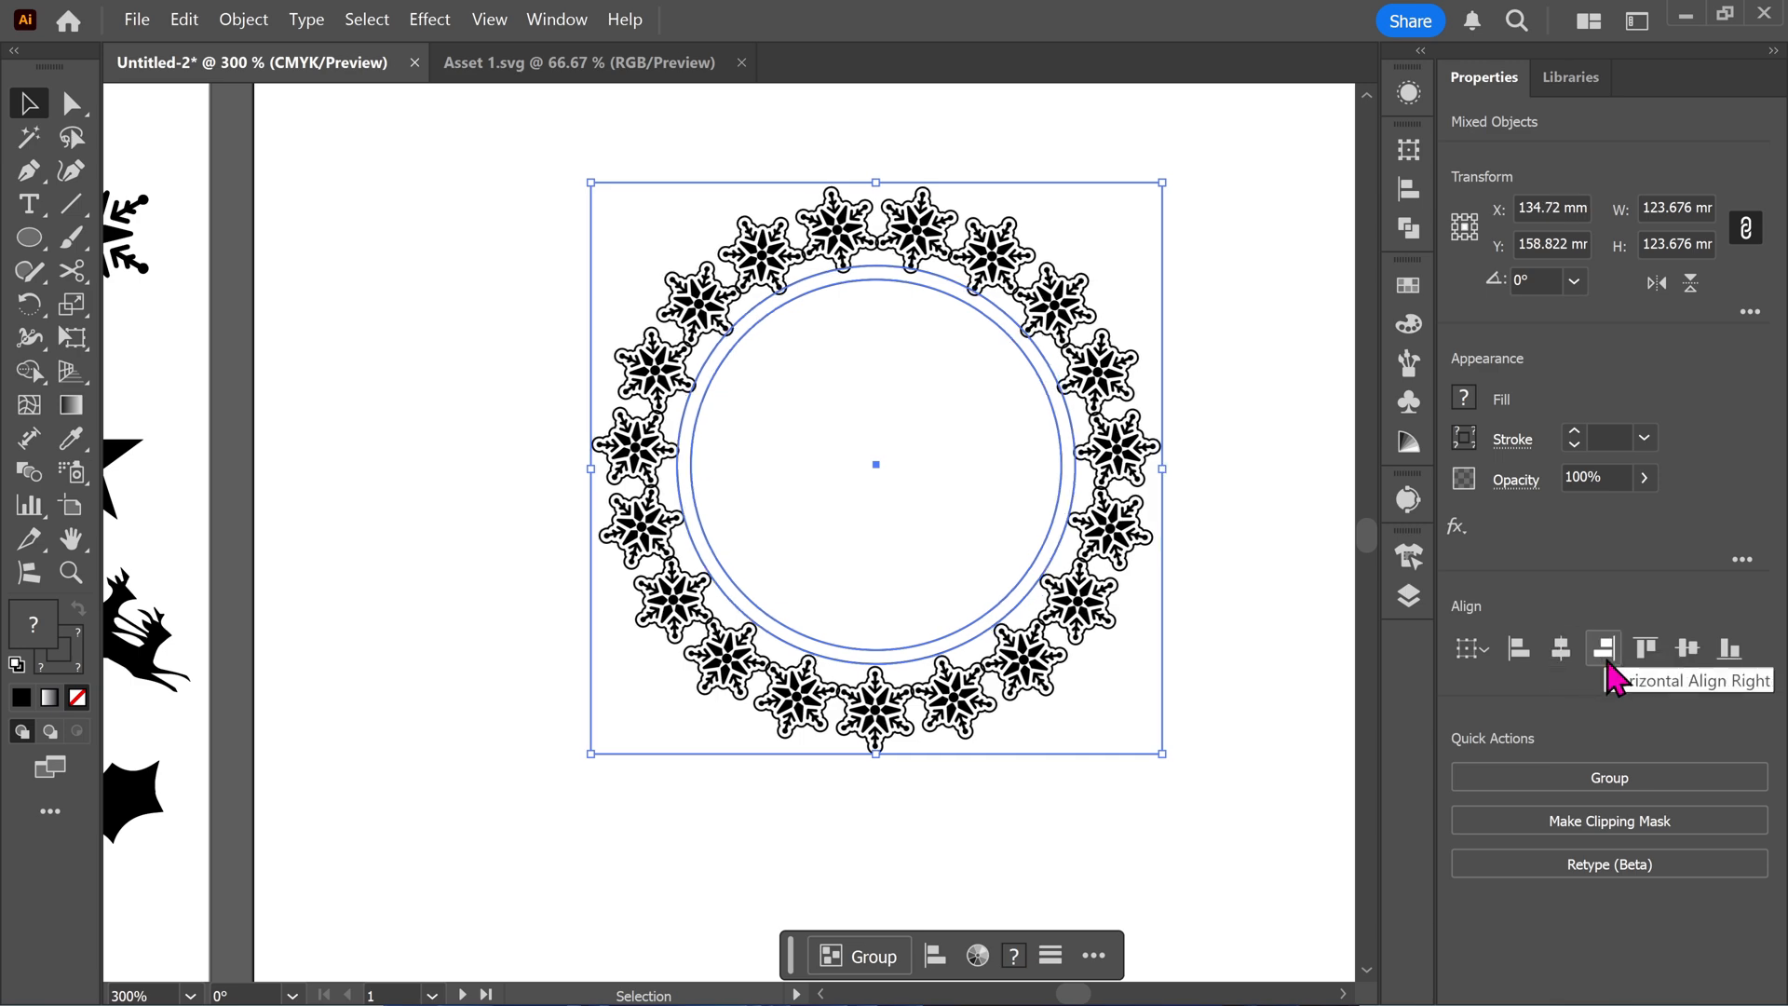
click(1690, 649)
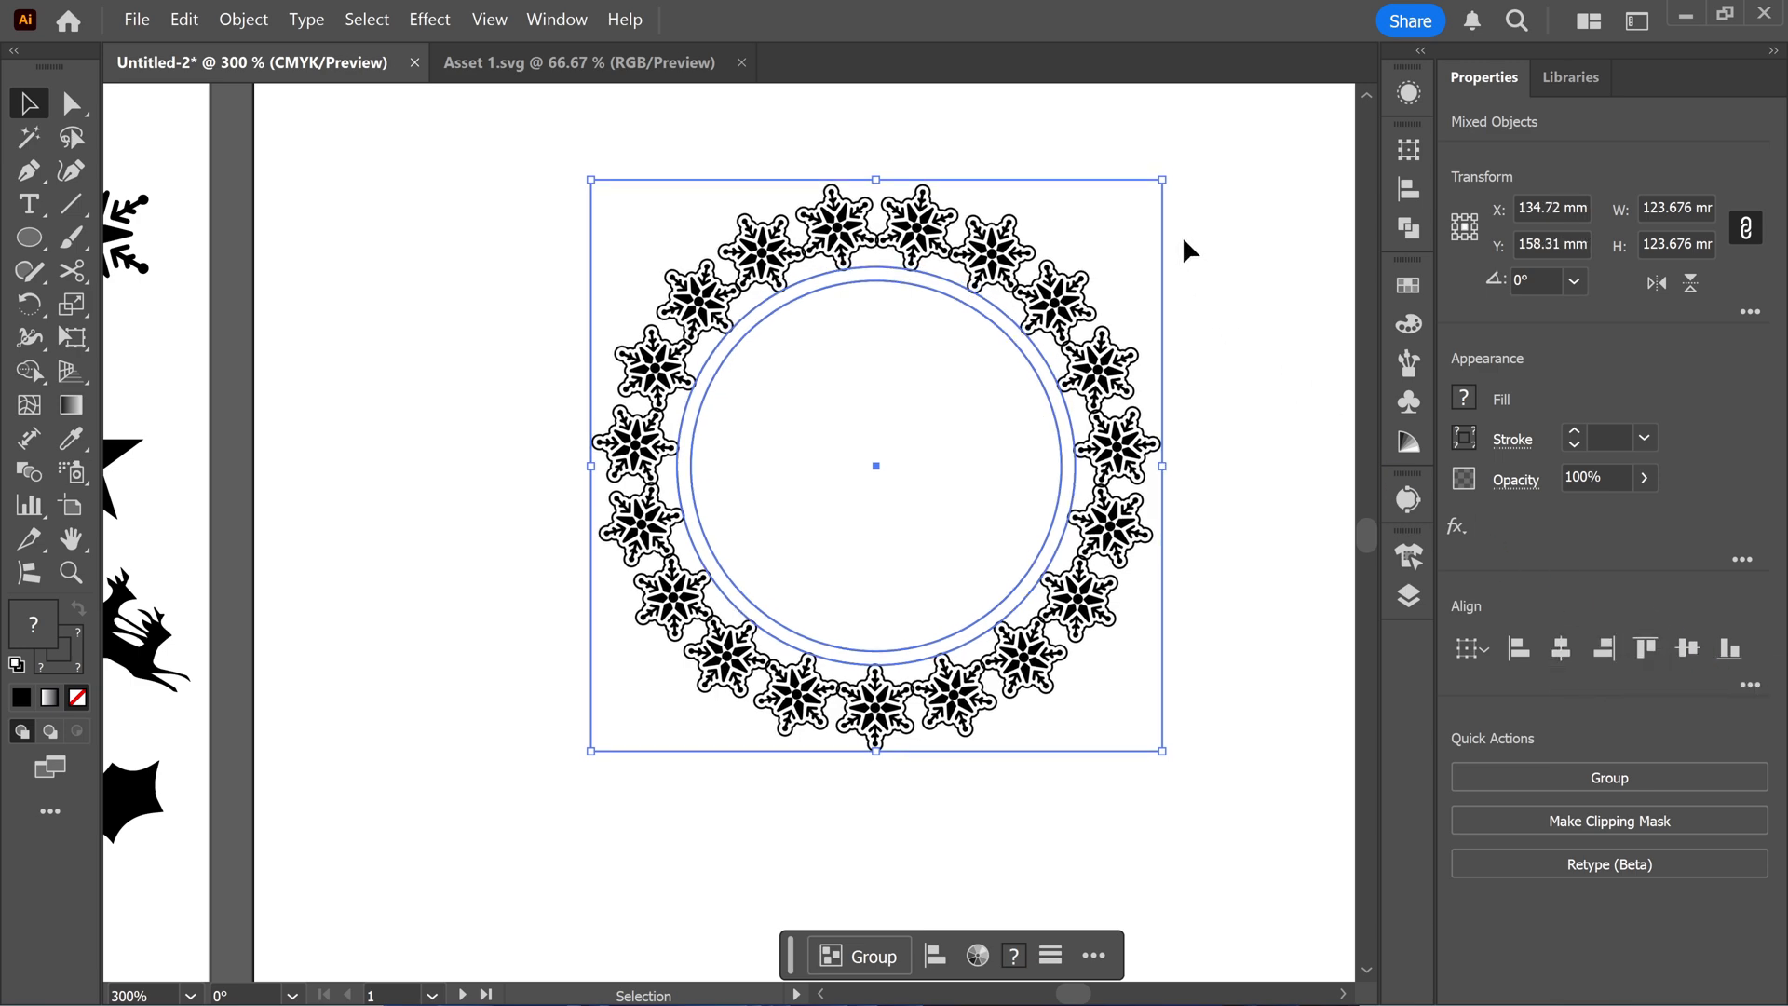
Combine the inner and outer circles into one compound path.
alt+scroll(1104, 373, up, 4)
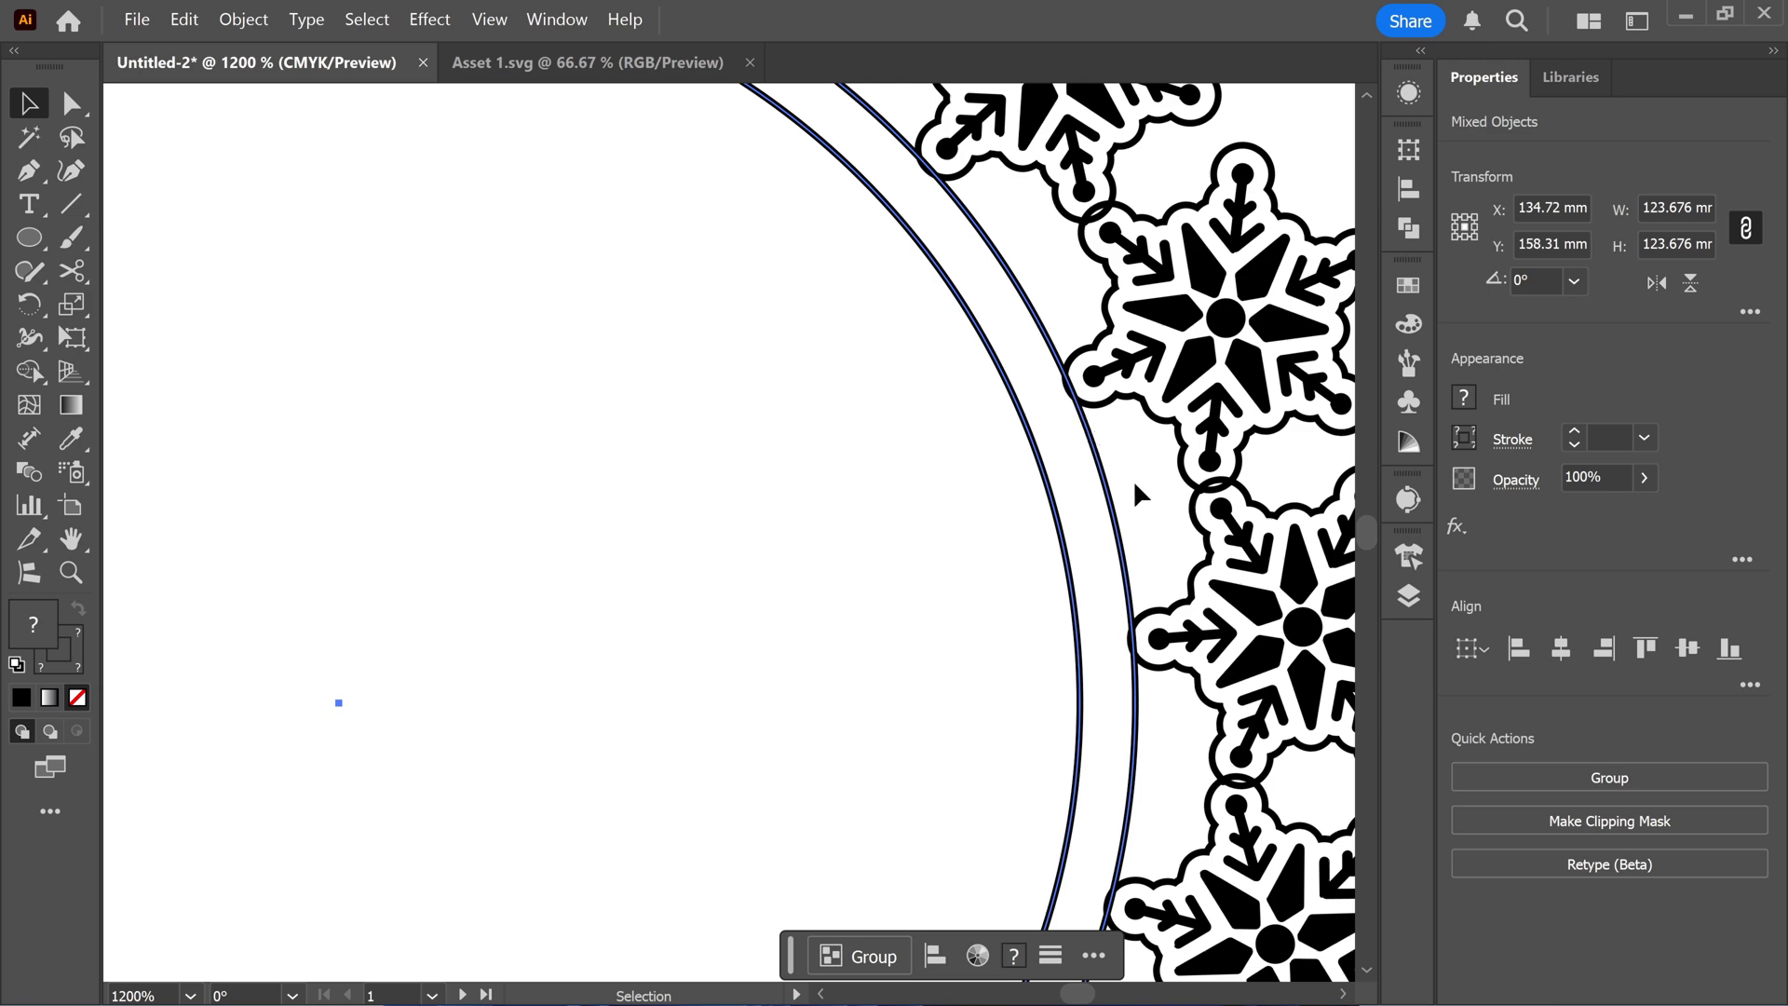
alt+scroll(924, 183, down, 2)
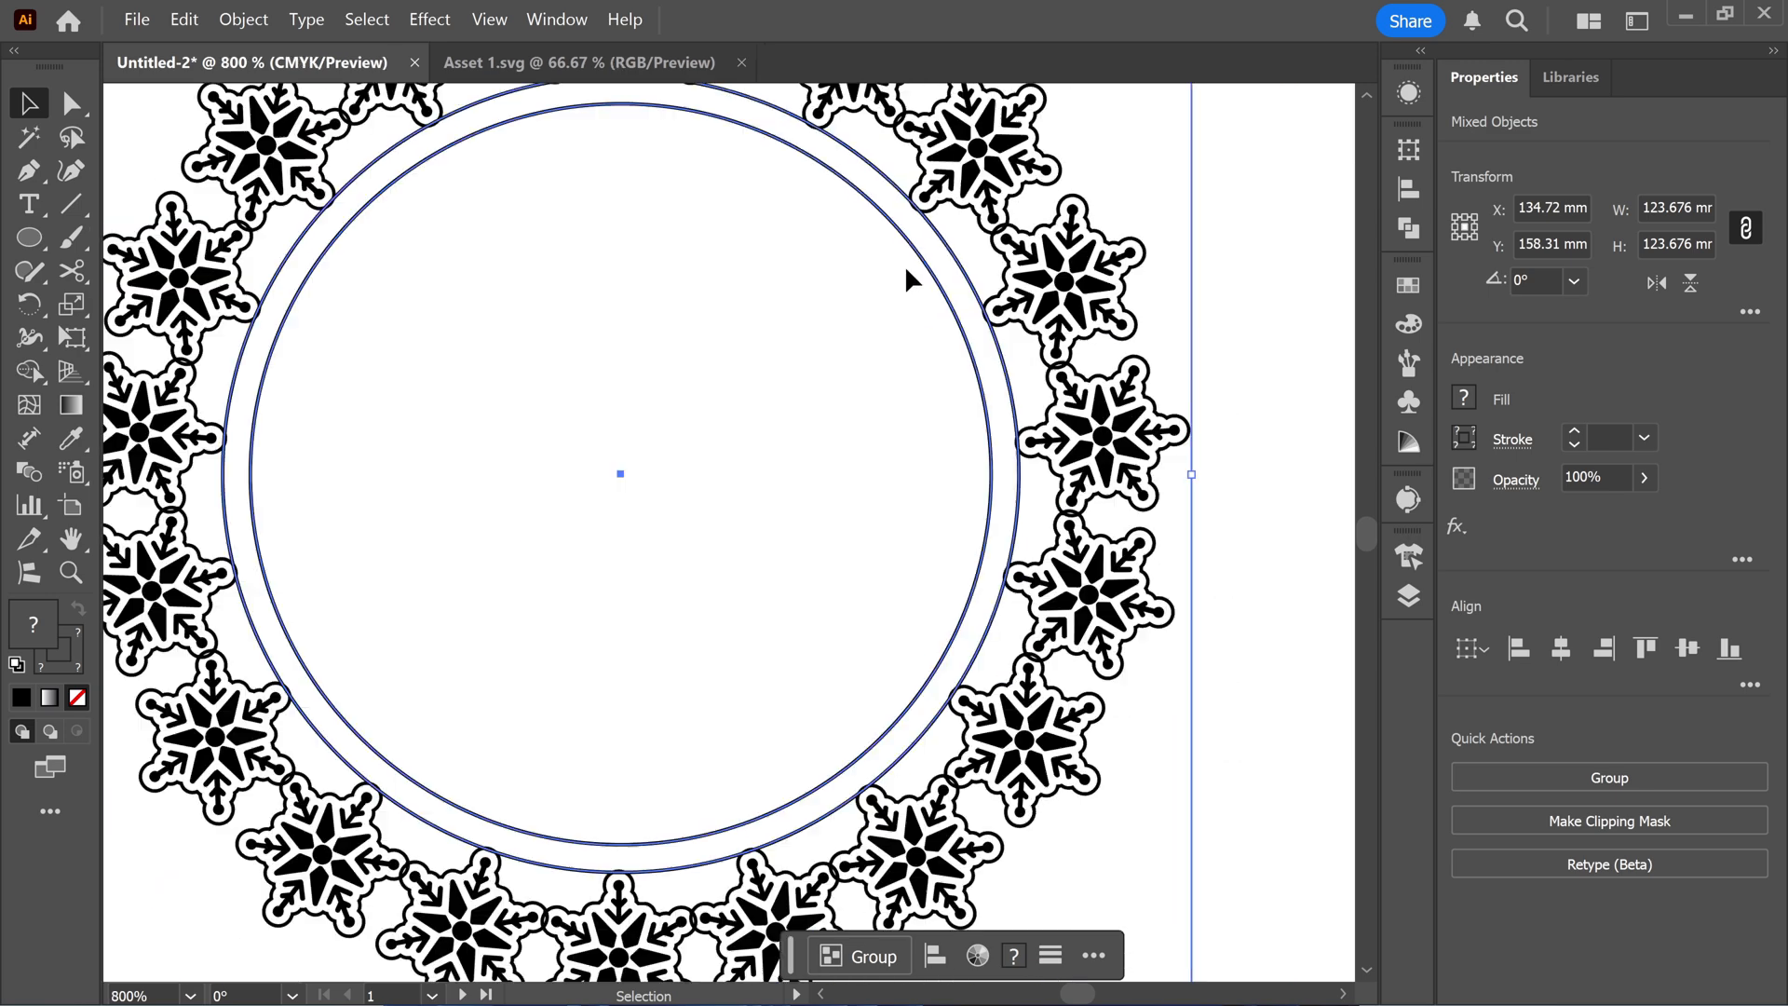
click(857, 371)
drag(877, 390, 1010, 395)
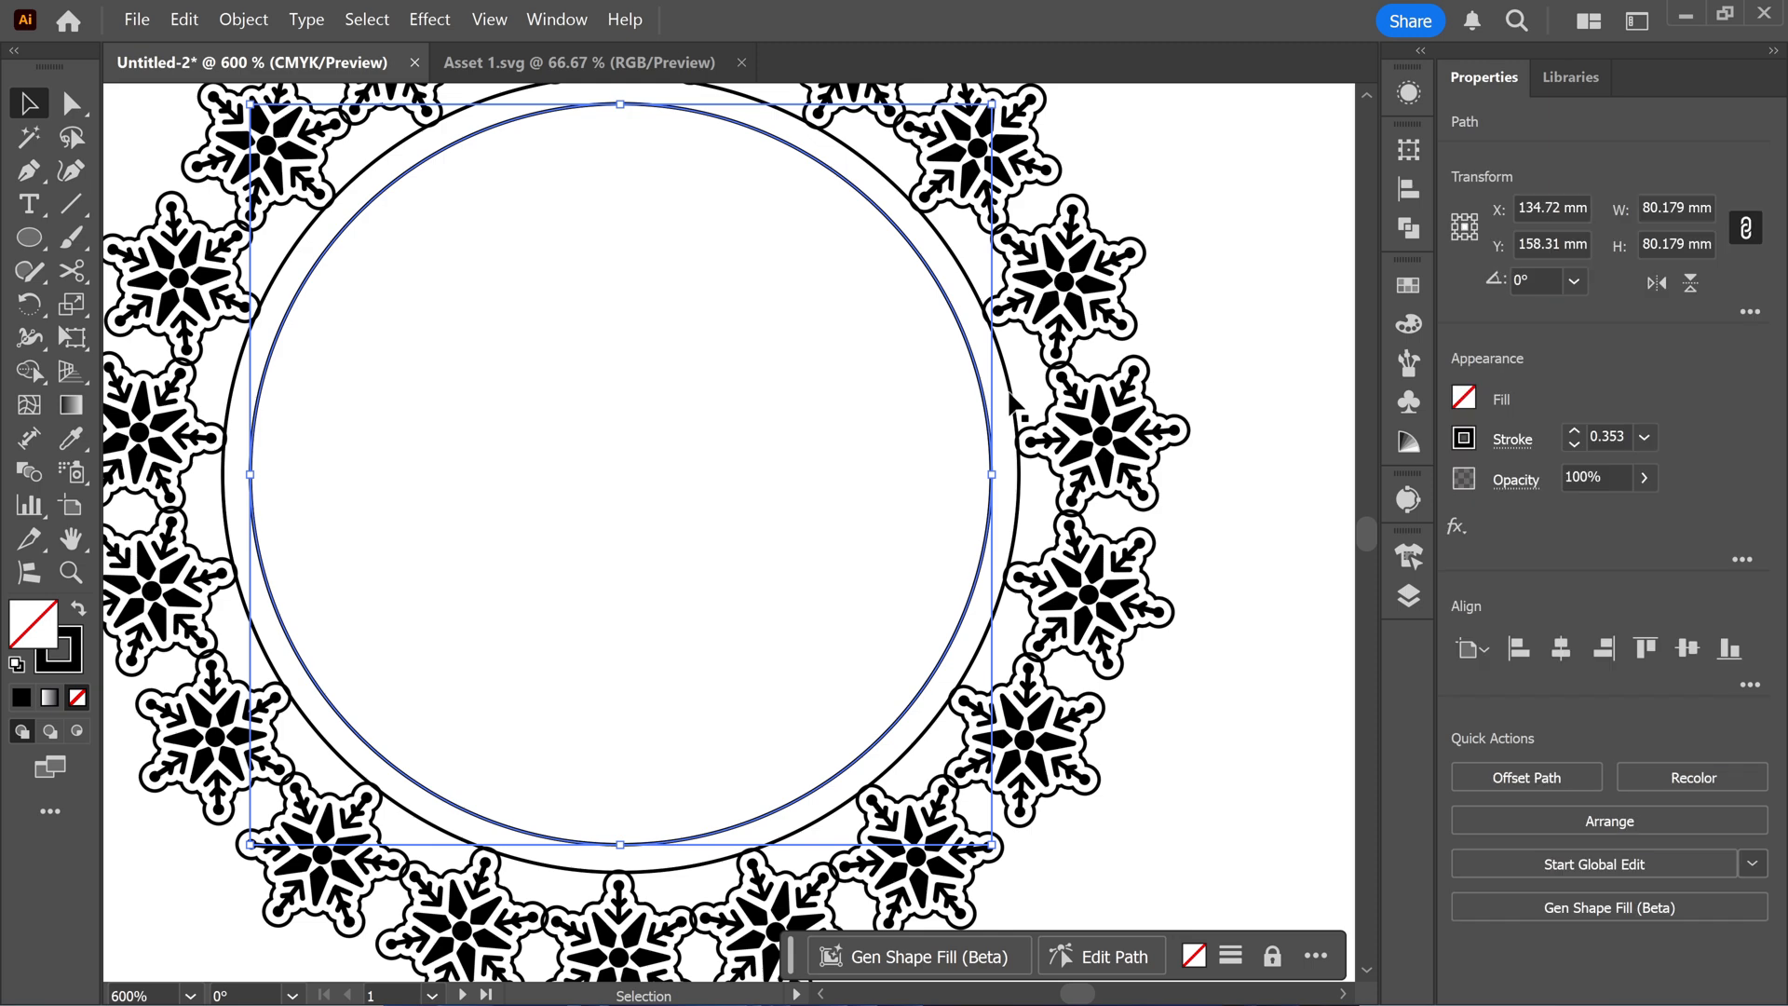
shift+click(1009, 401)
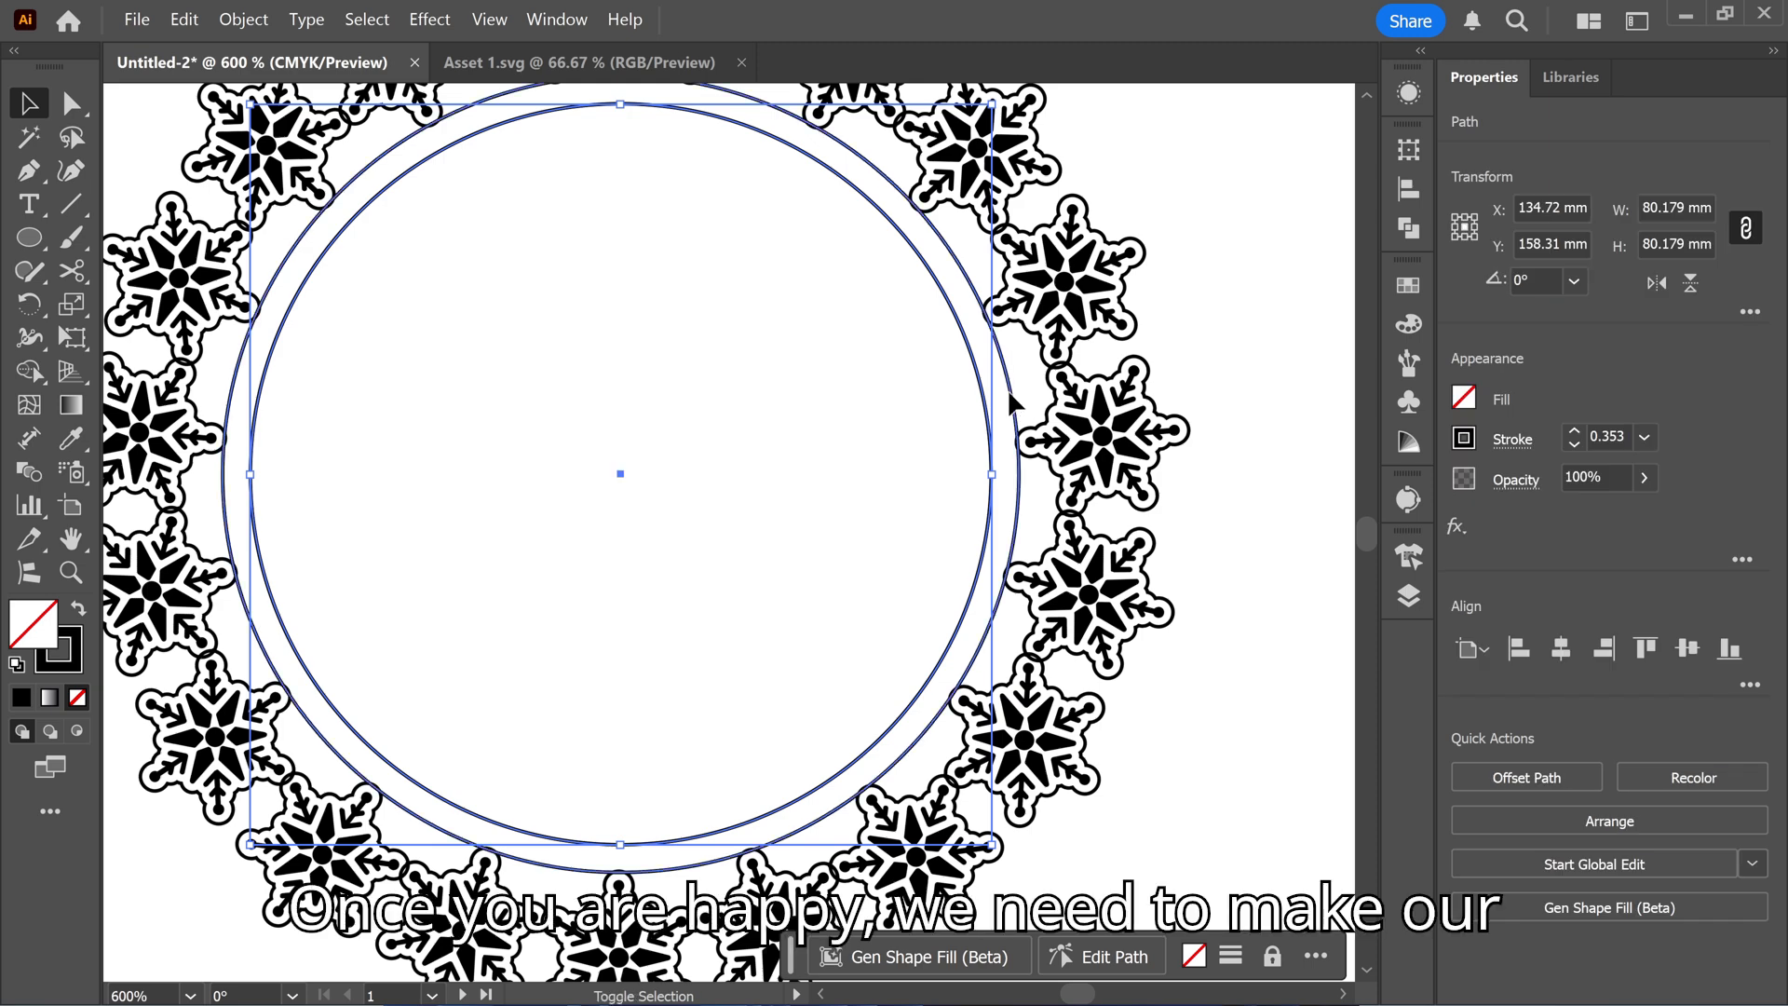
right_click(905, 398)
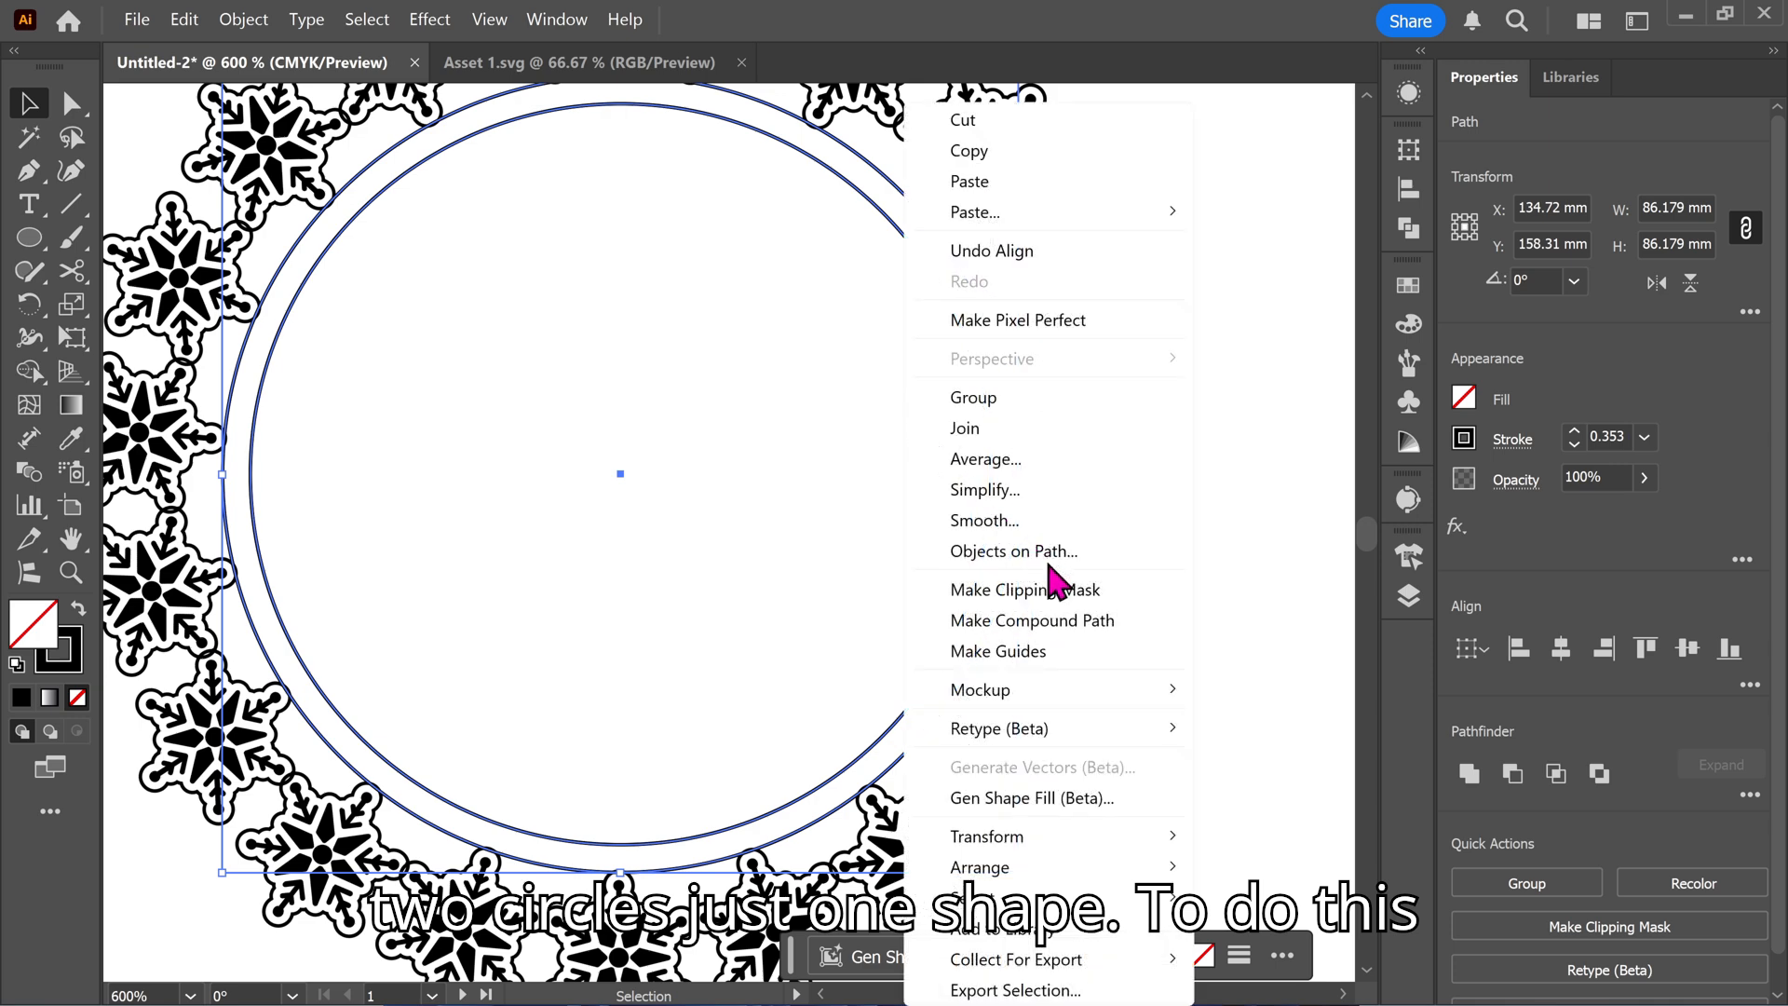
click(1009, 626)
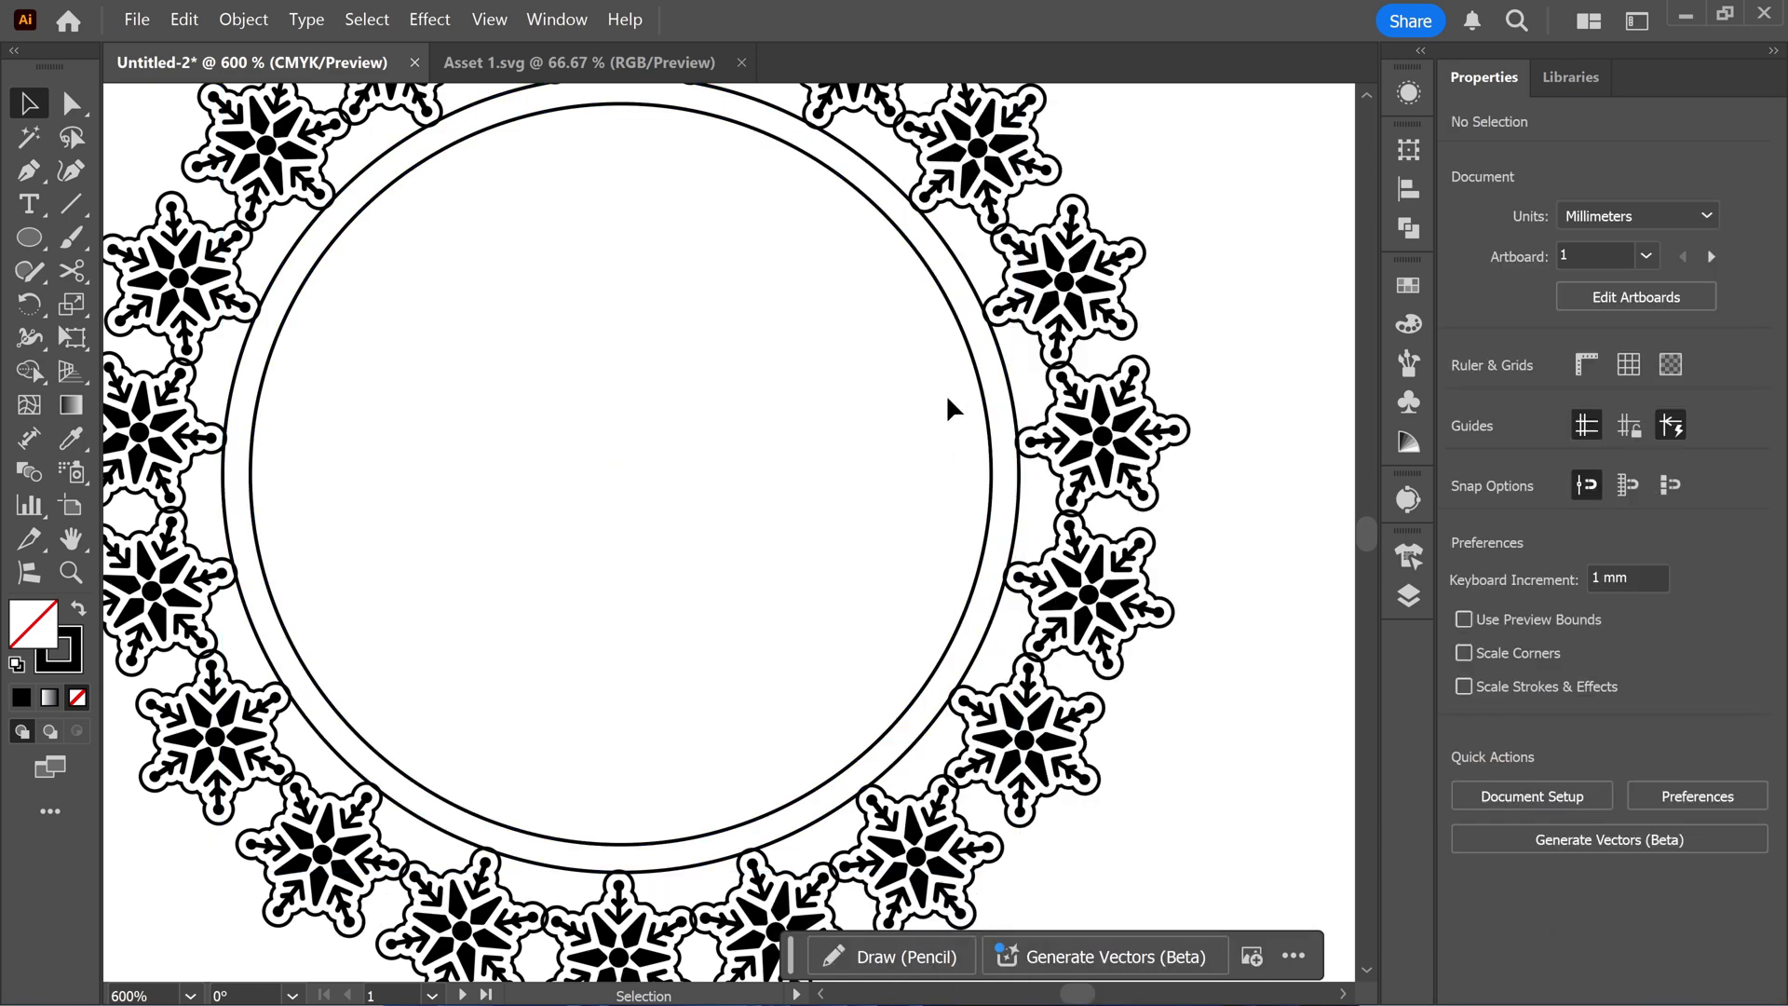
Expand the radial snowflake repeat with Object and Fill enabled.
scroll(960, 400, down, 1)
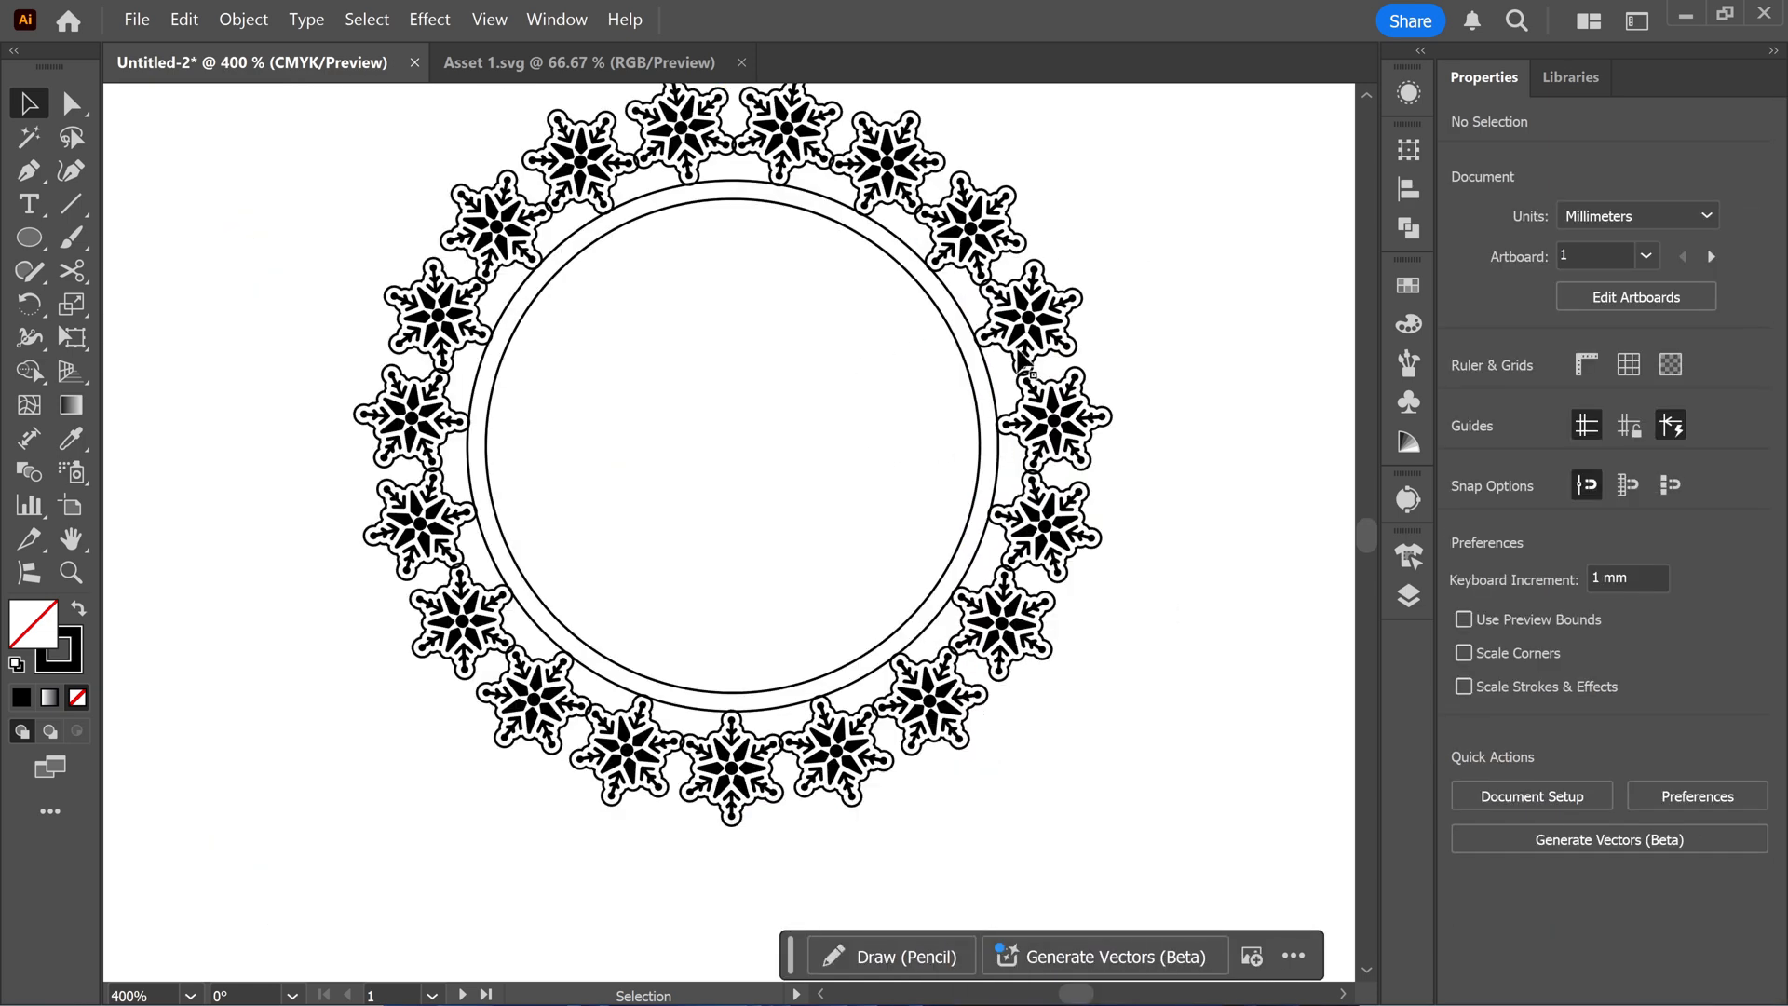
click(1065, 290)
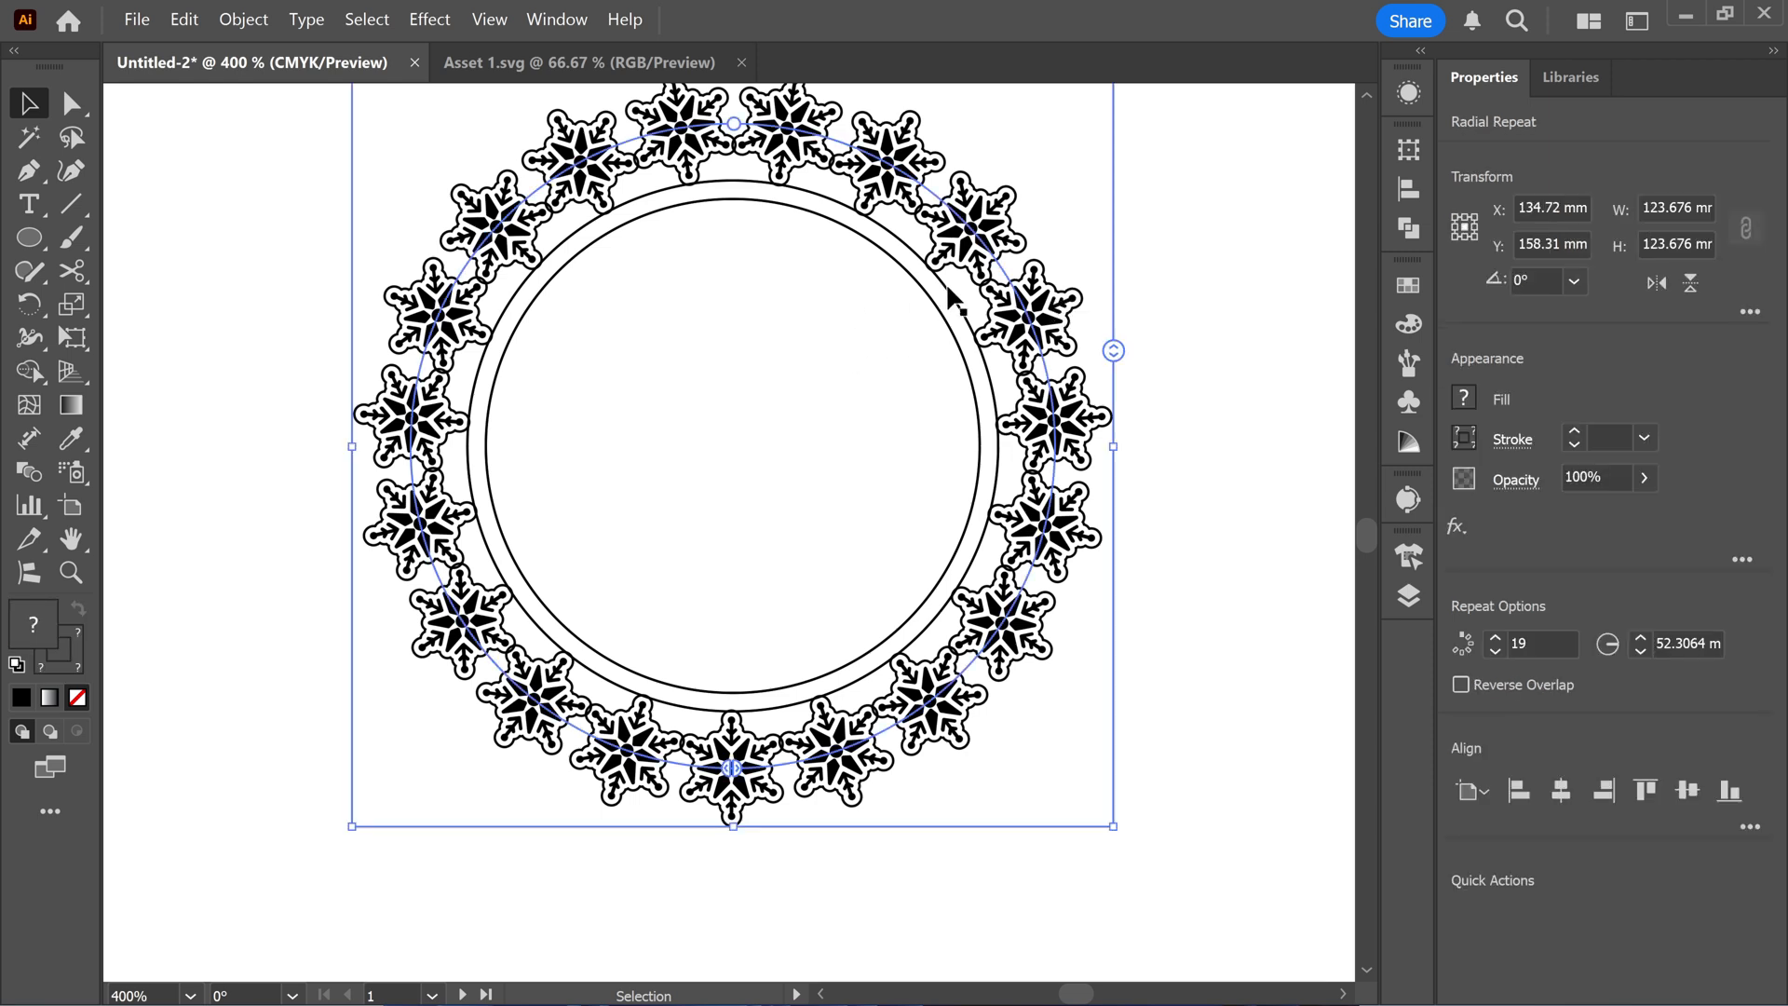
click(242, 20)
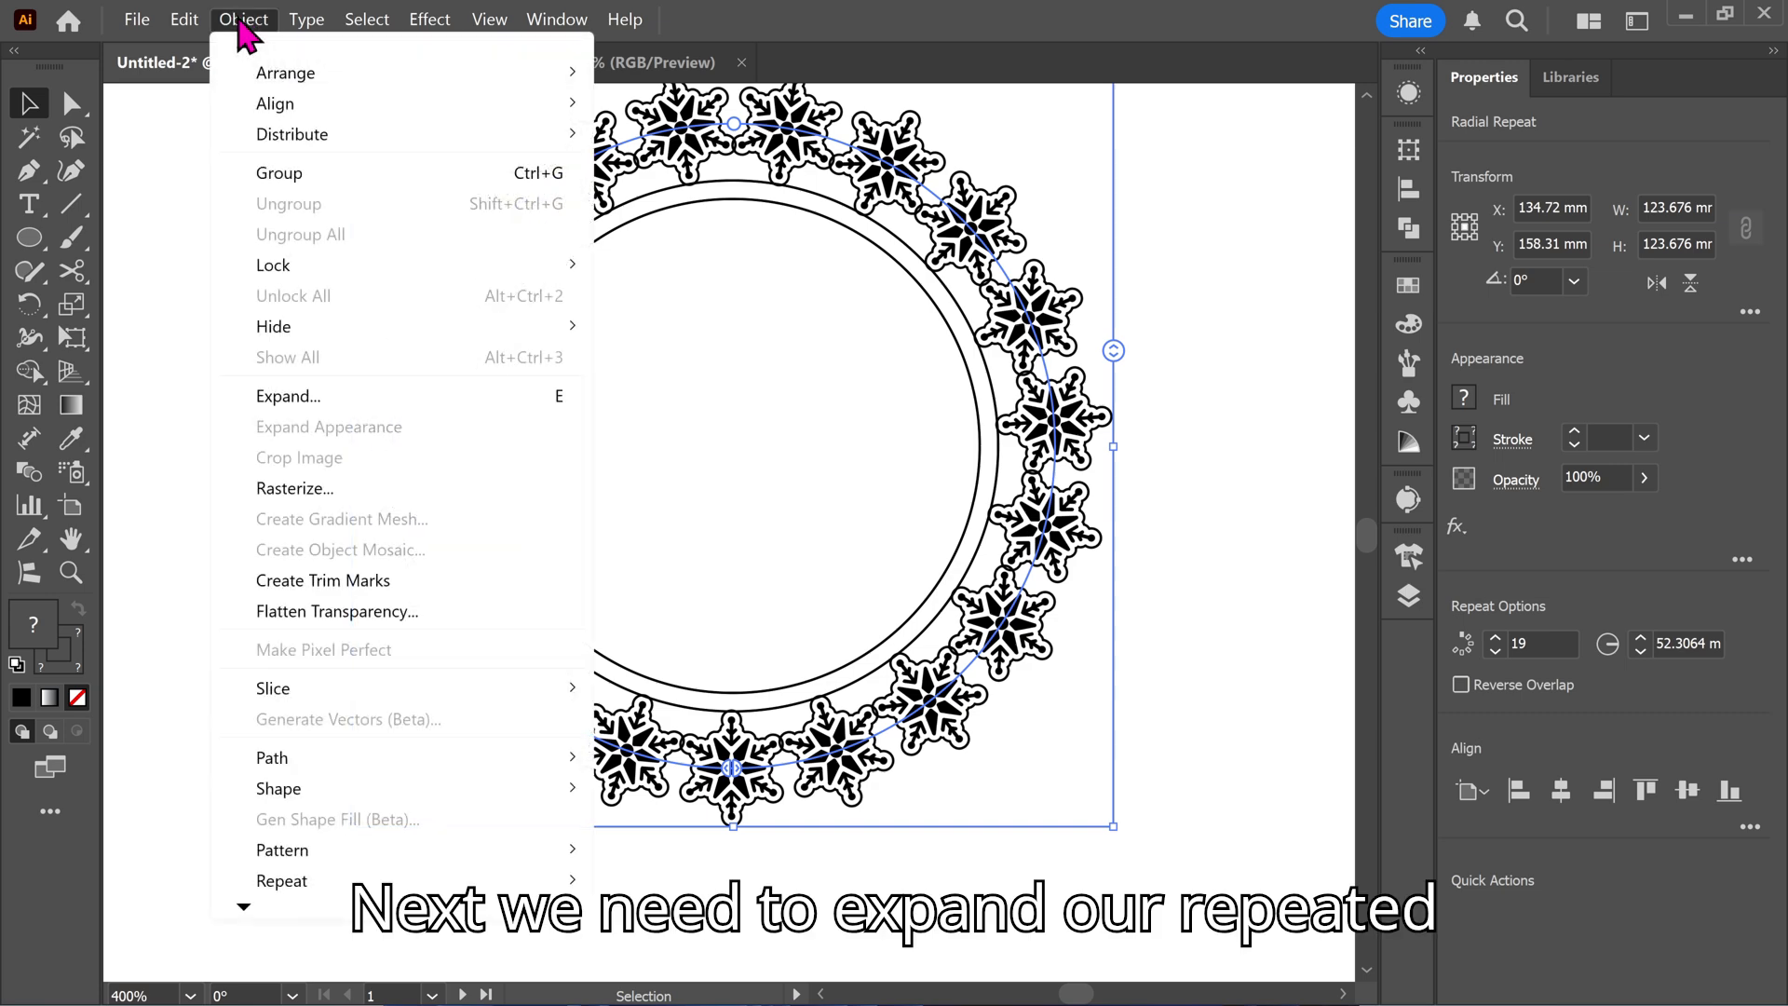
click(357, 405)
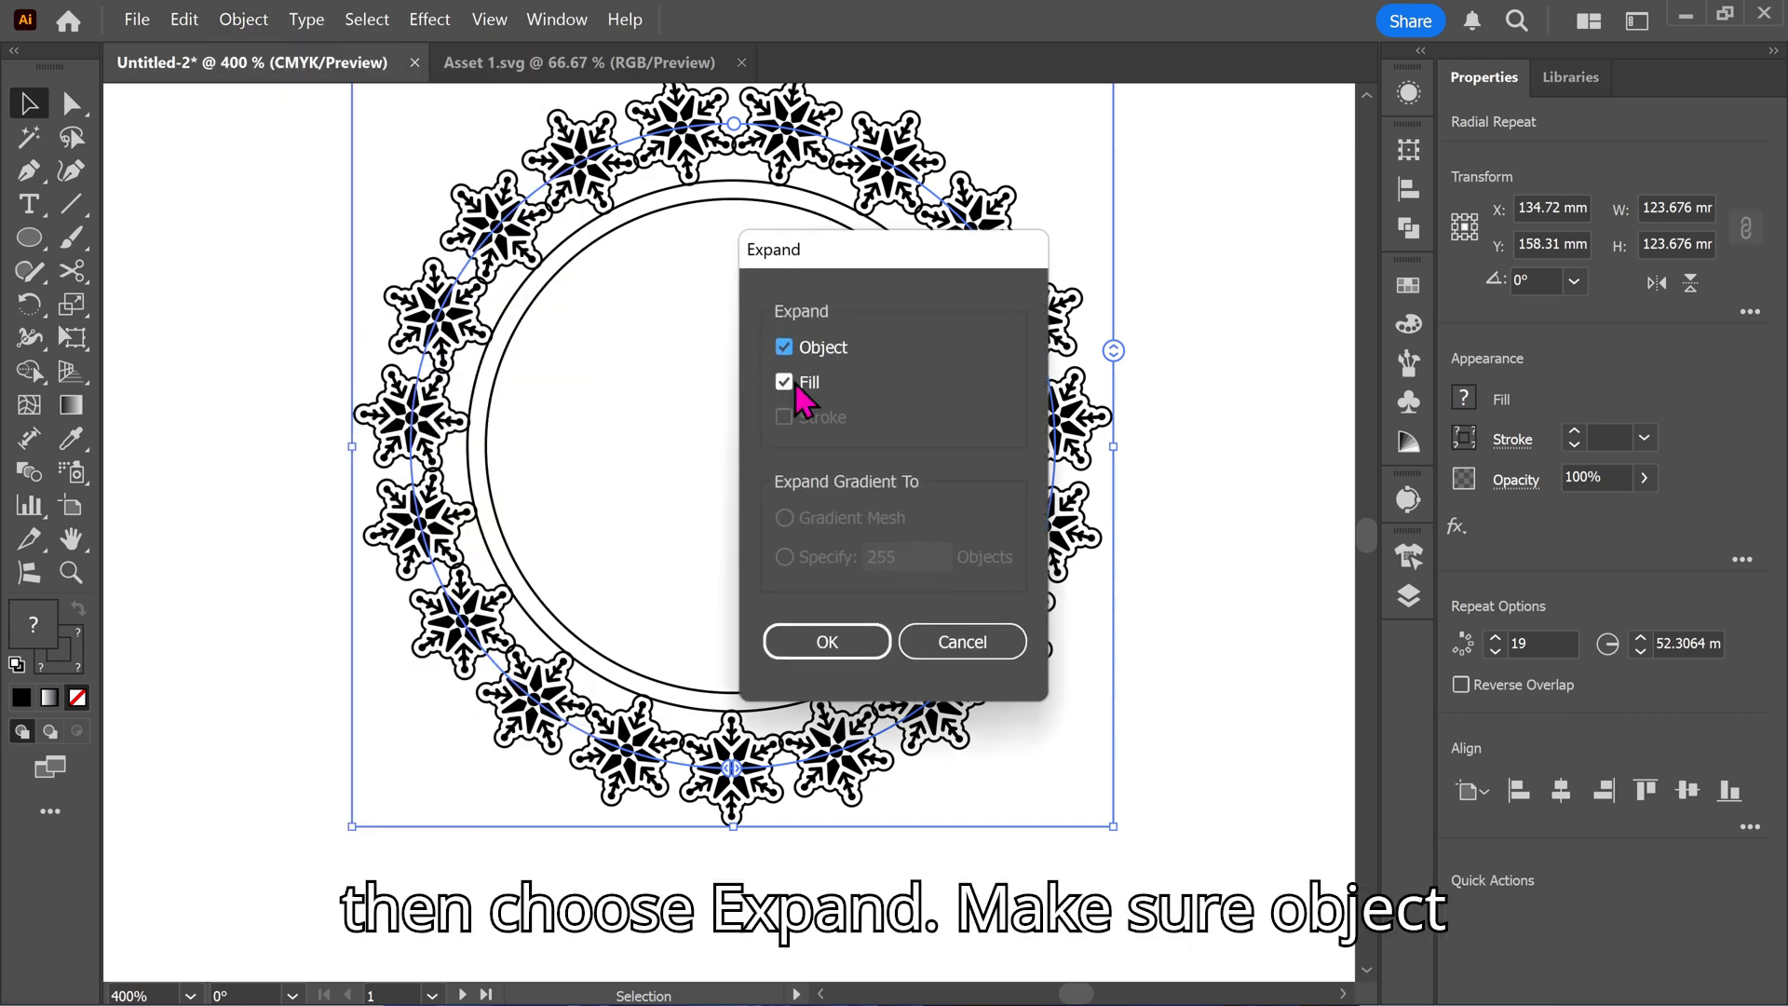
click(836, 650)
click(818, 505)
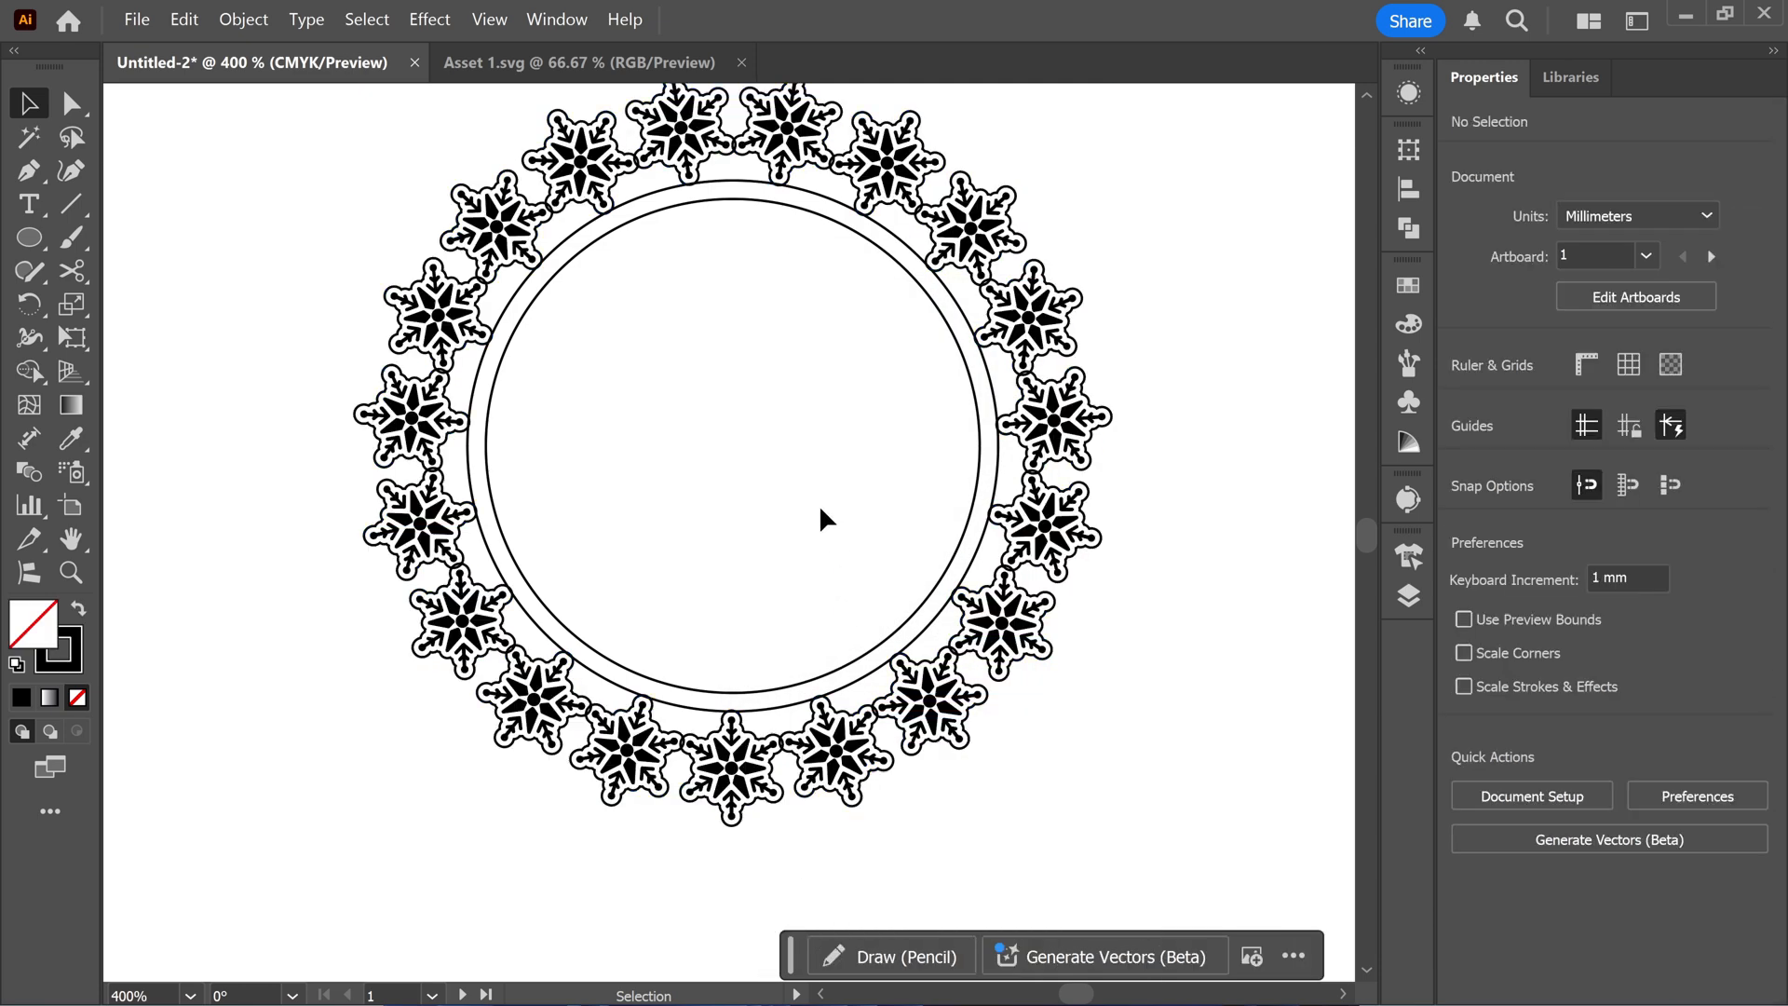
Ungroup all levels of the expanded snowflake ring.
scroll(873, 471, up, 1)
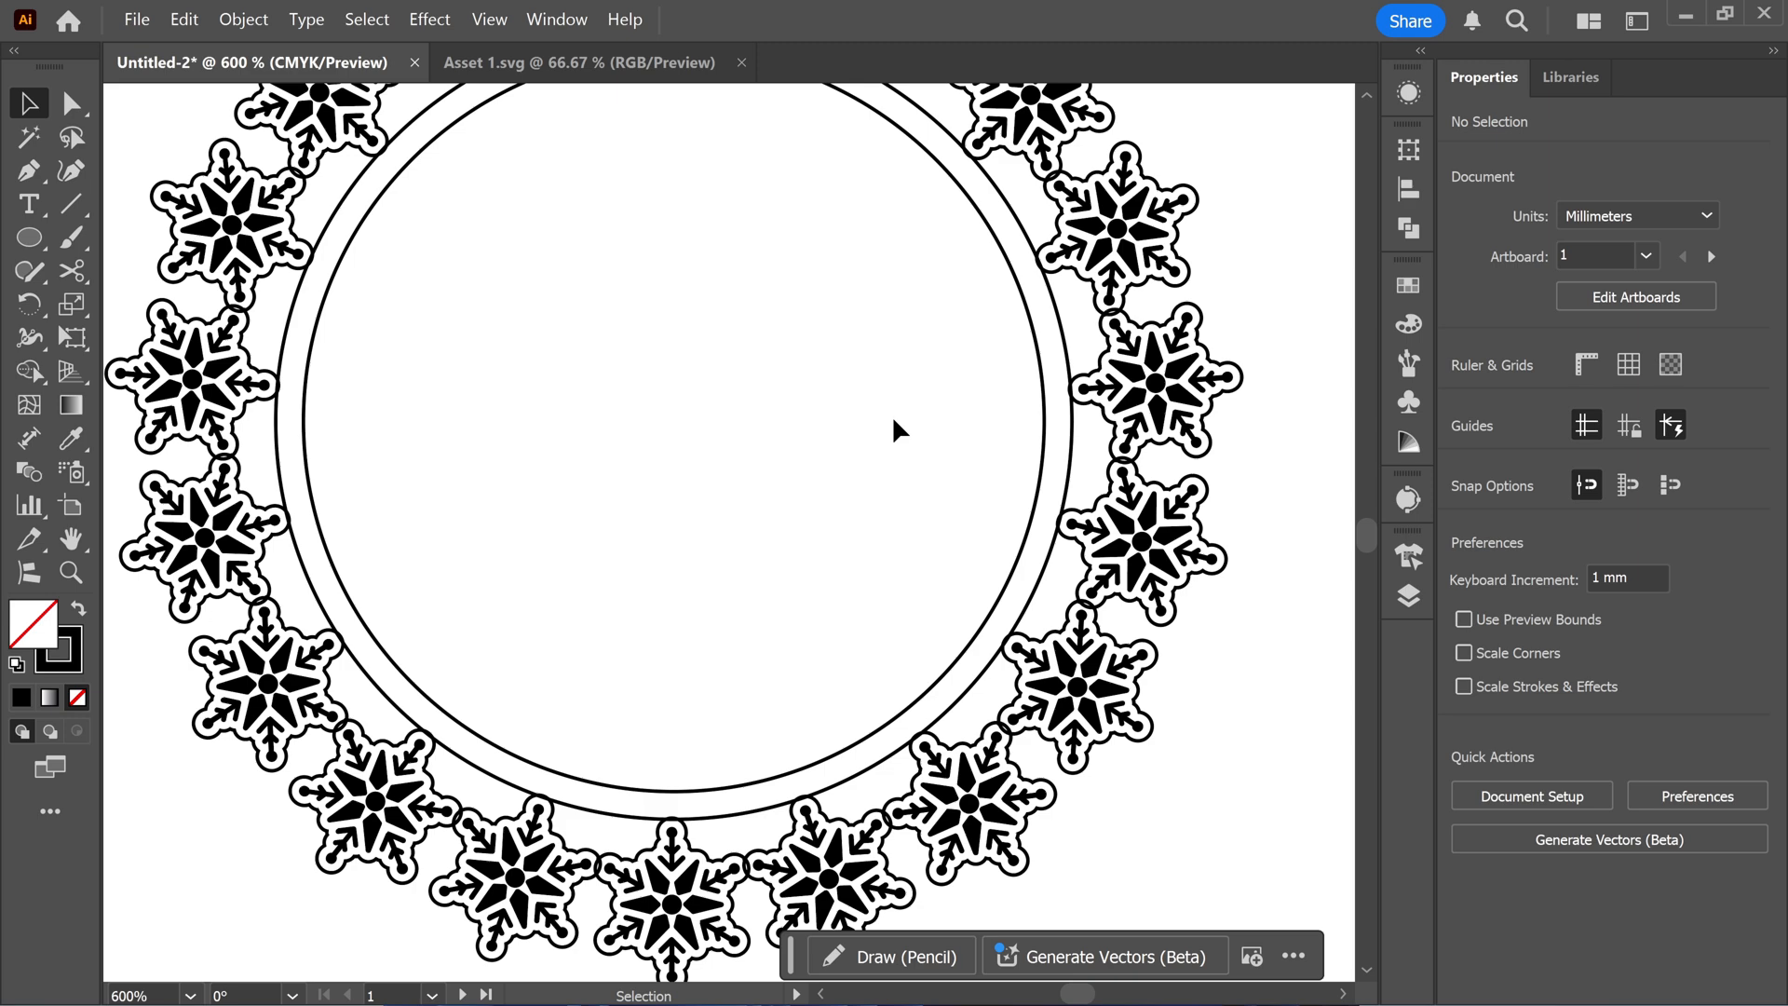
scroll(891, 417, down, 1)
drag(891, 423, 872, 493)
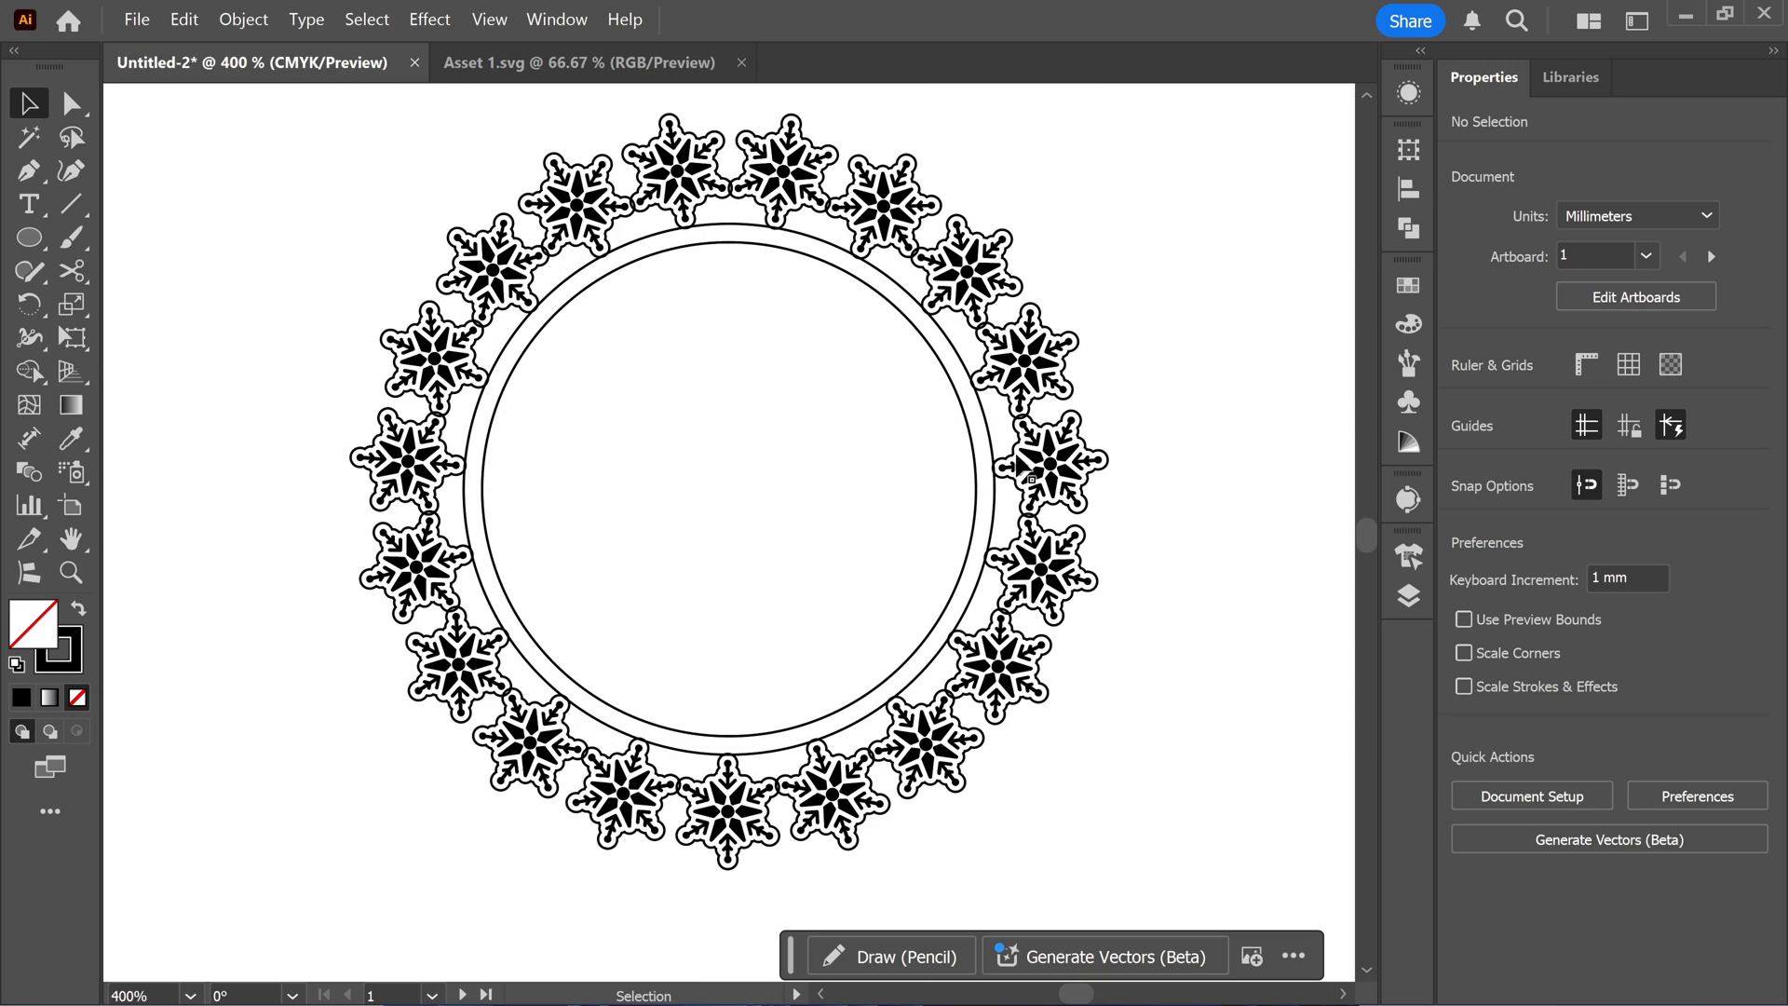
click(1028, 380)
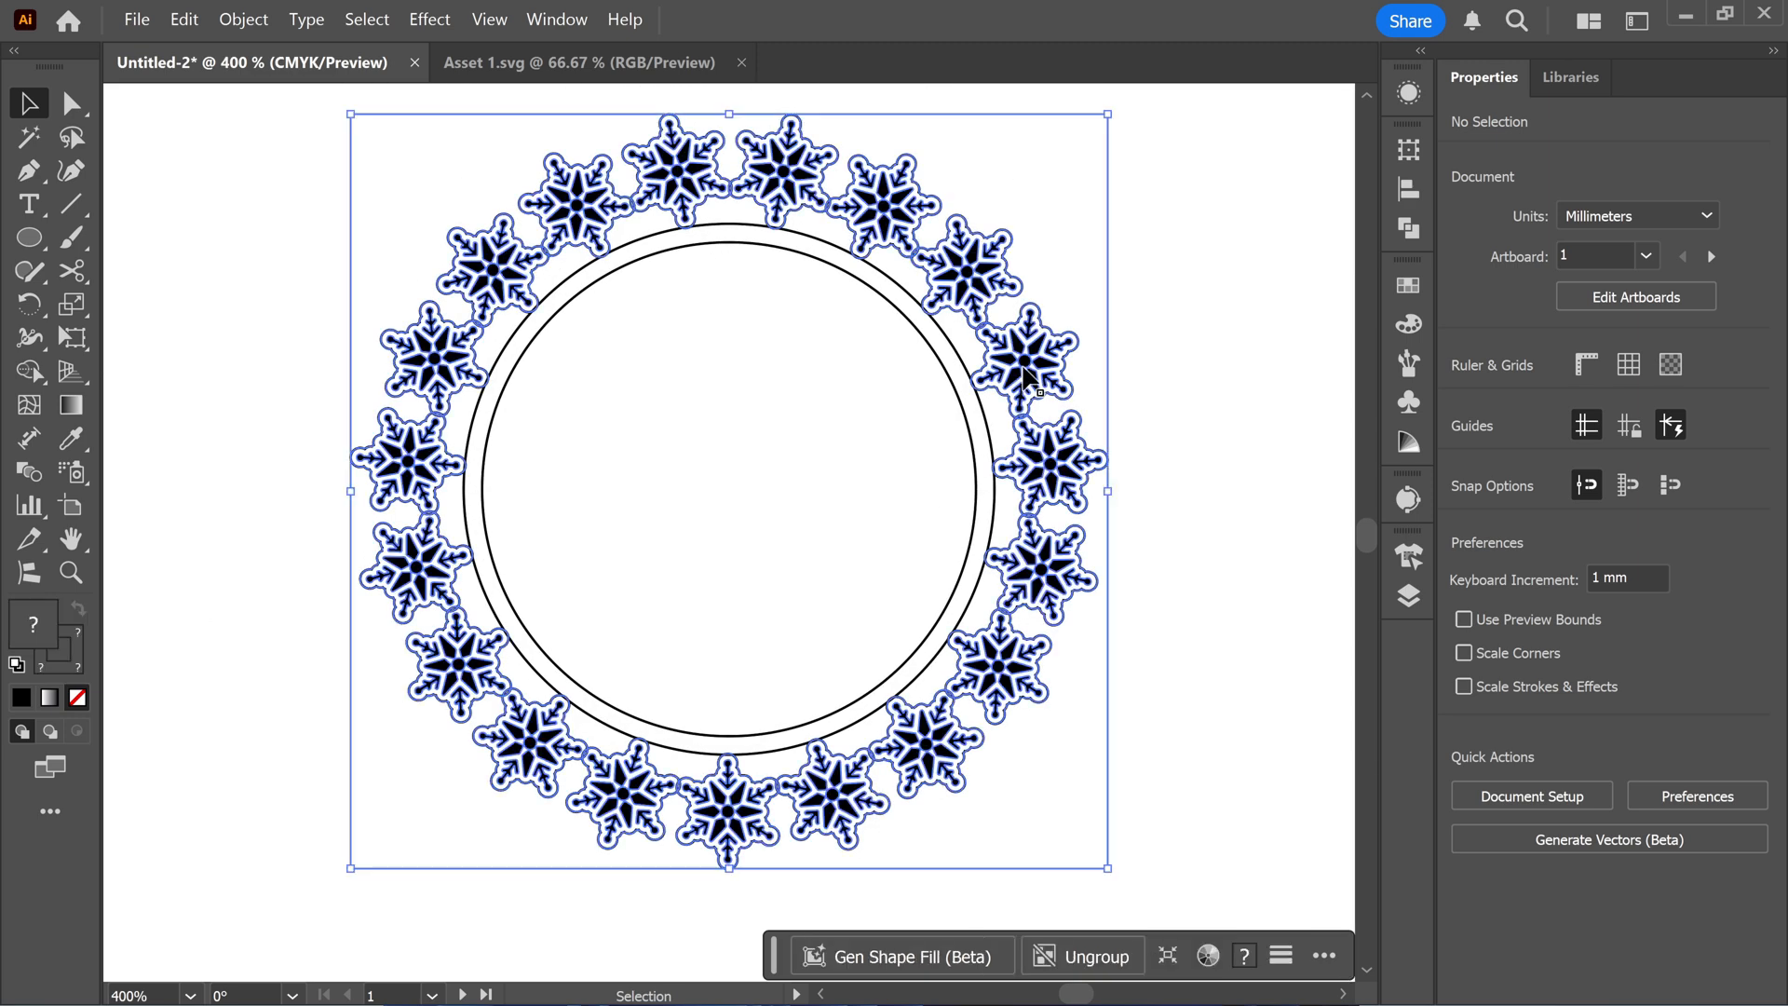
right_click(1031, 454)
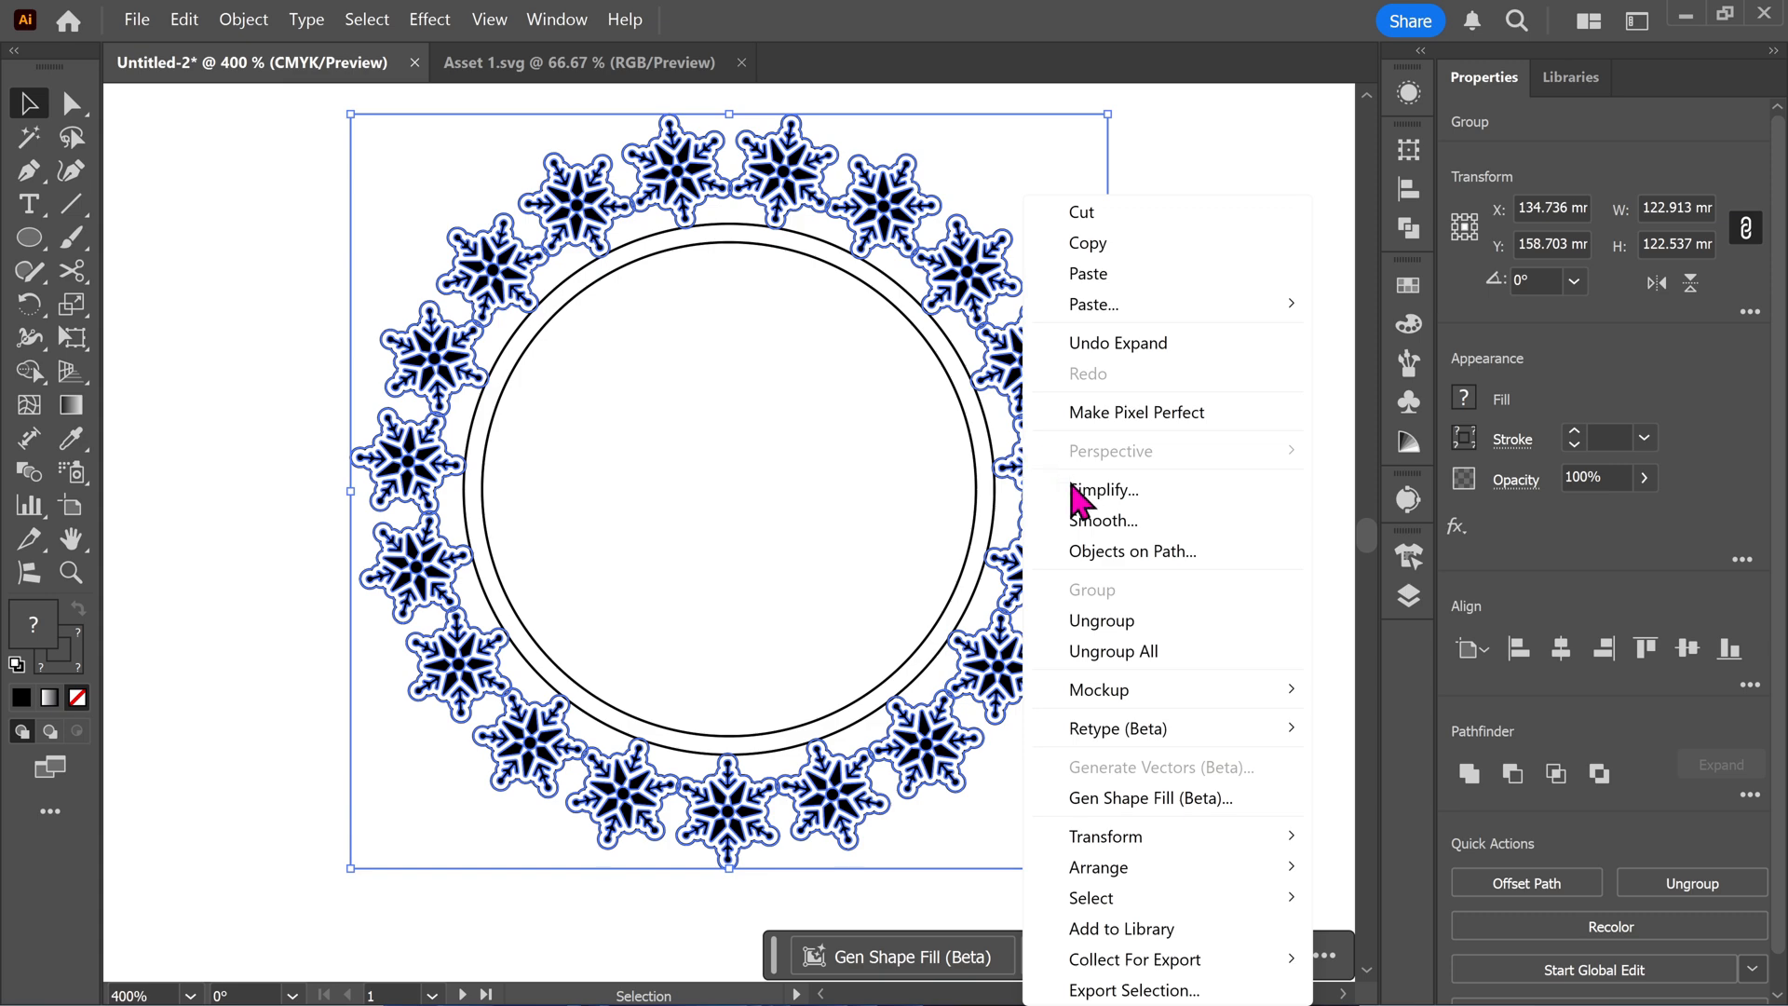
click(1122, 652)
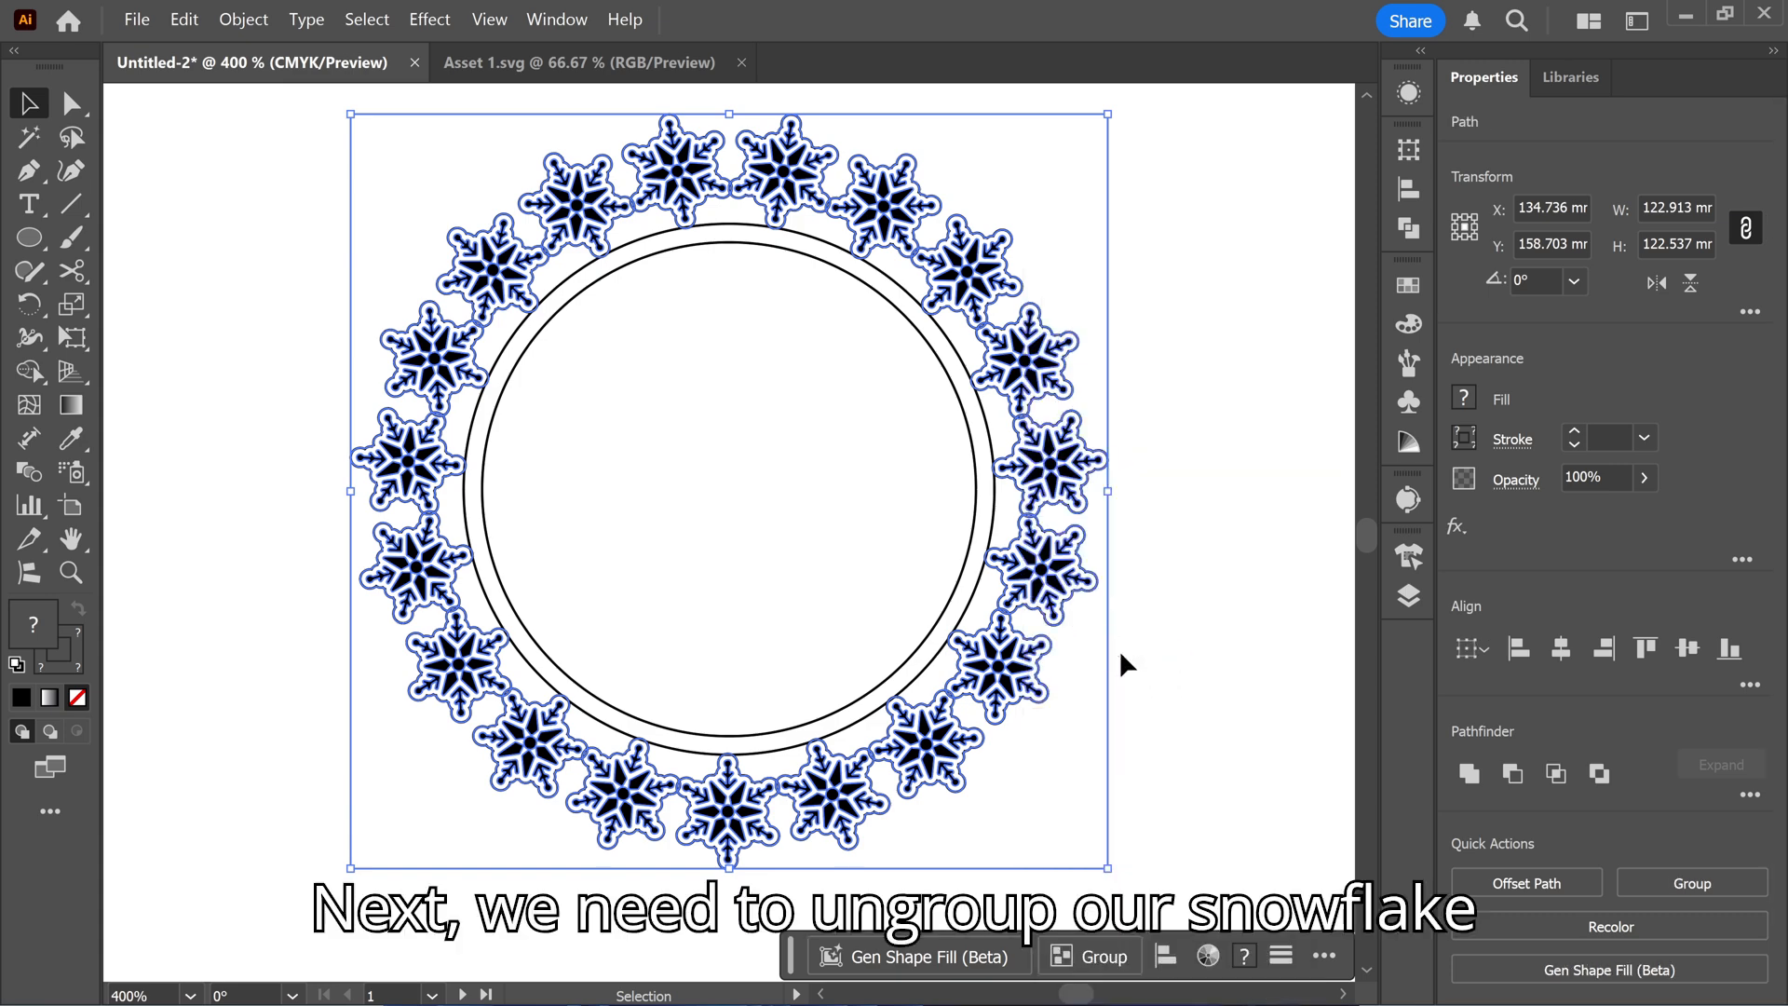
Select one snowflake's outer outline and extend the selection to all paths with the same appearance.
click(1162, 446)
click(1071, 467)
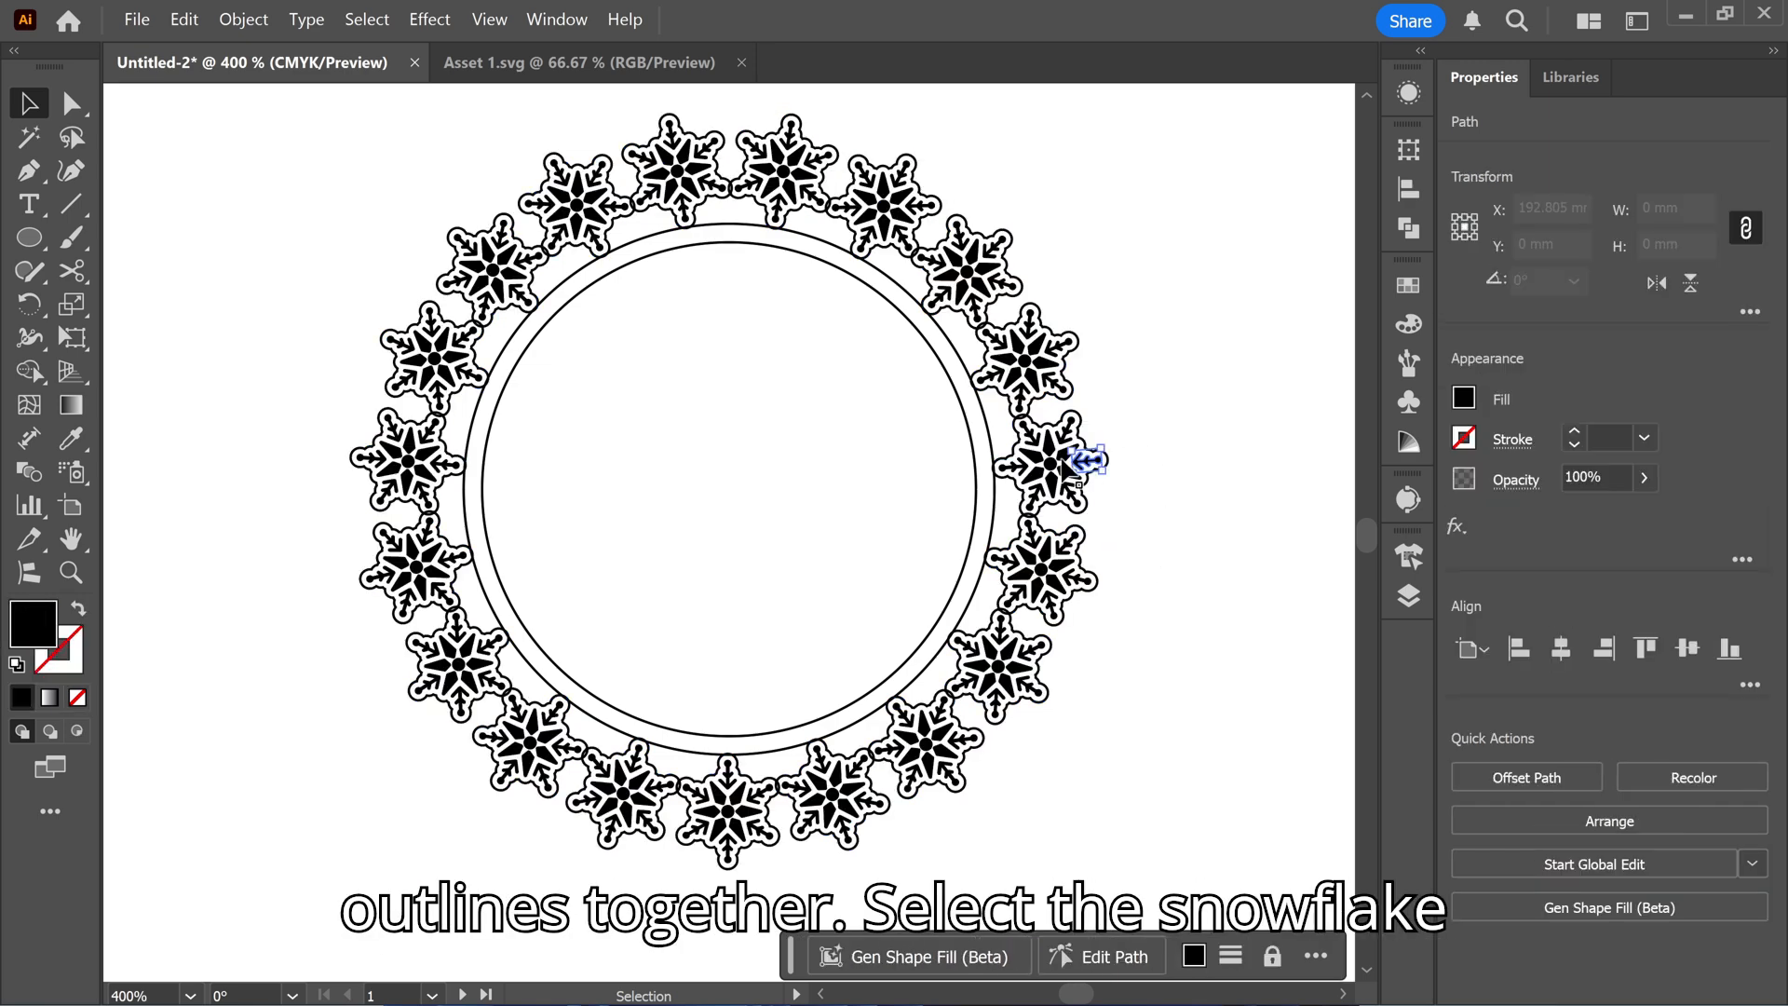
scroll(1047, 398, up, 1)
click(1160, 359)
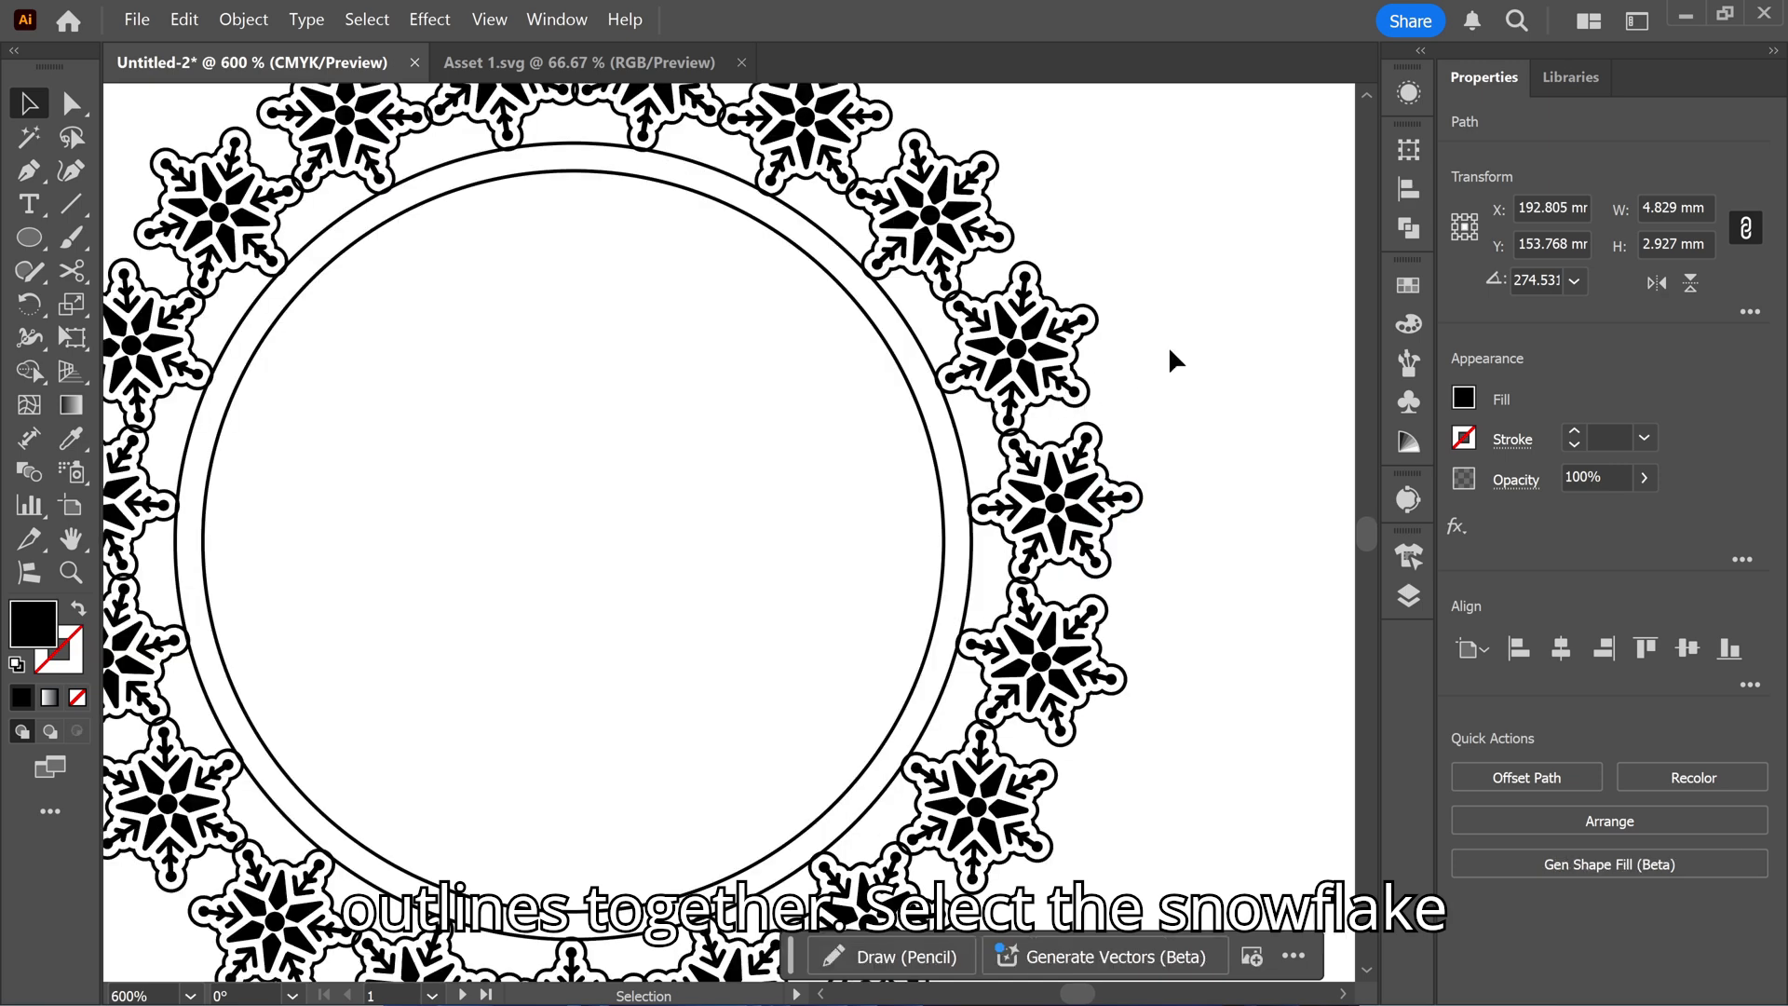
click(1083, 342)
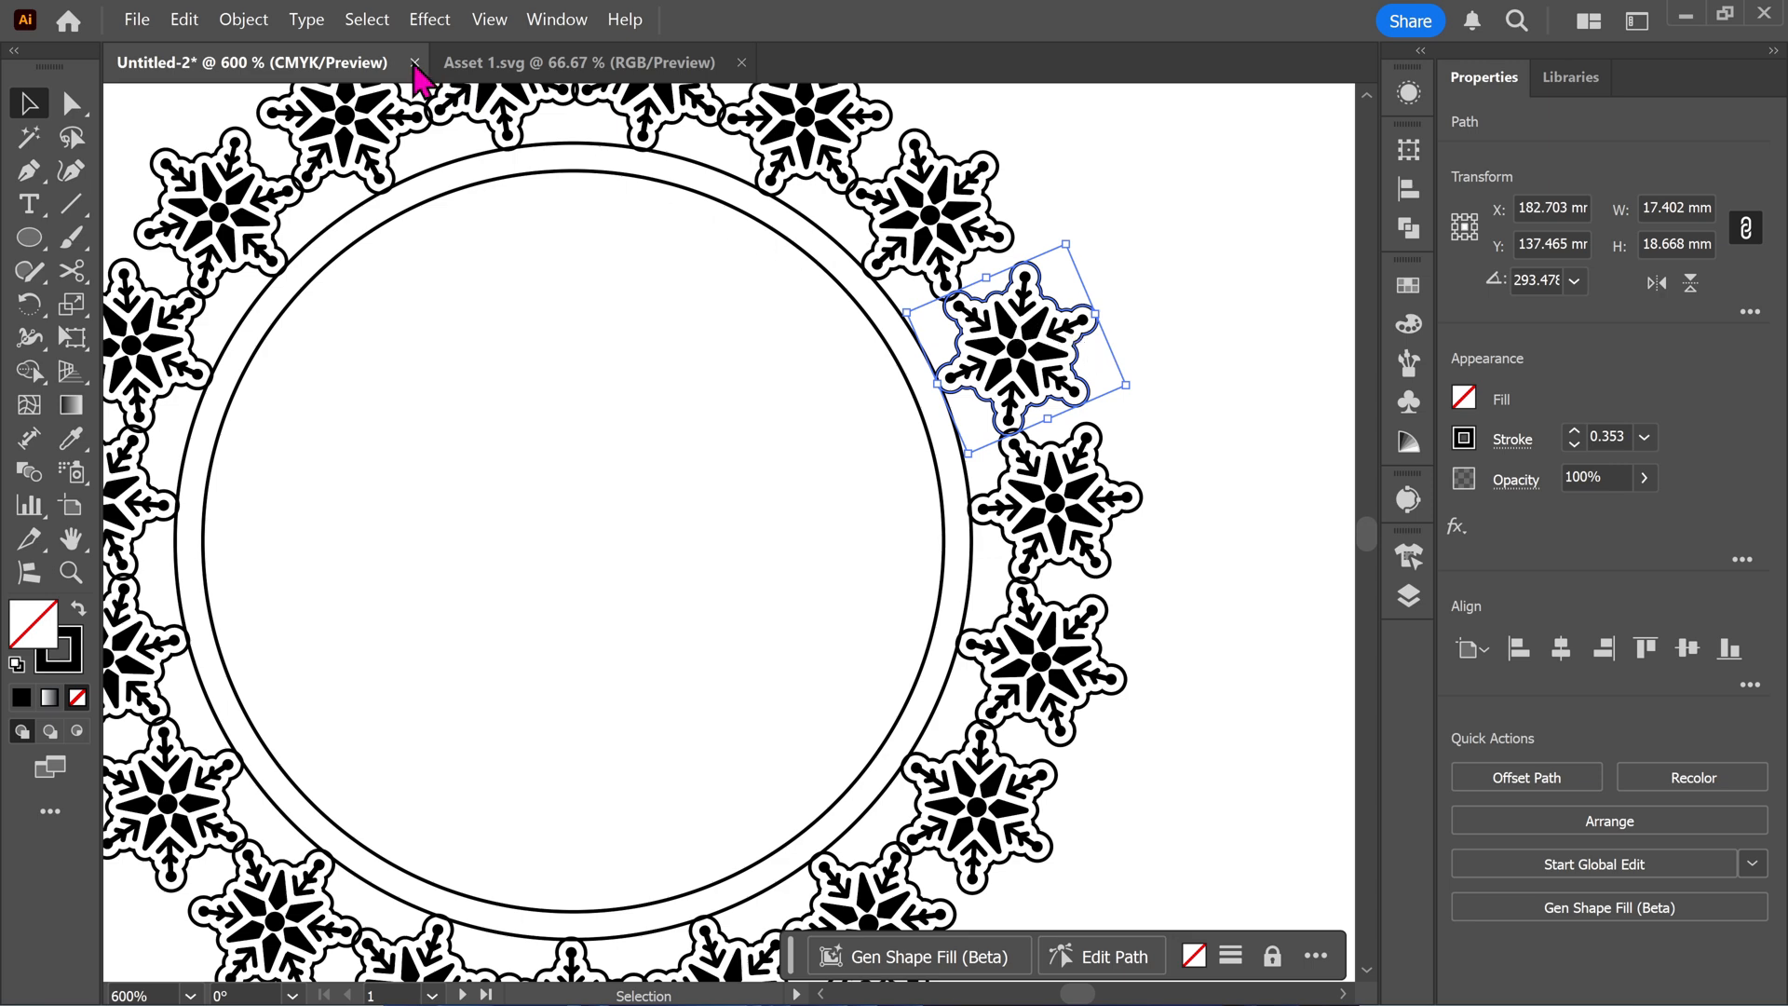
click(364, 22)
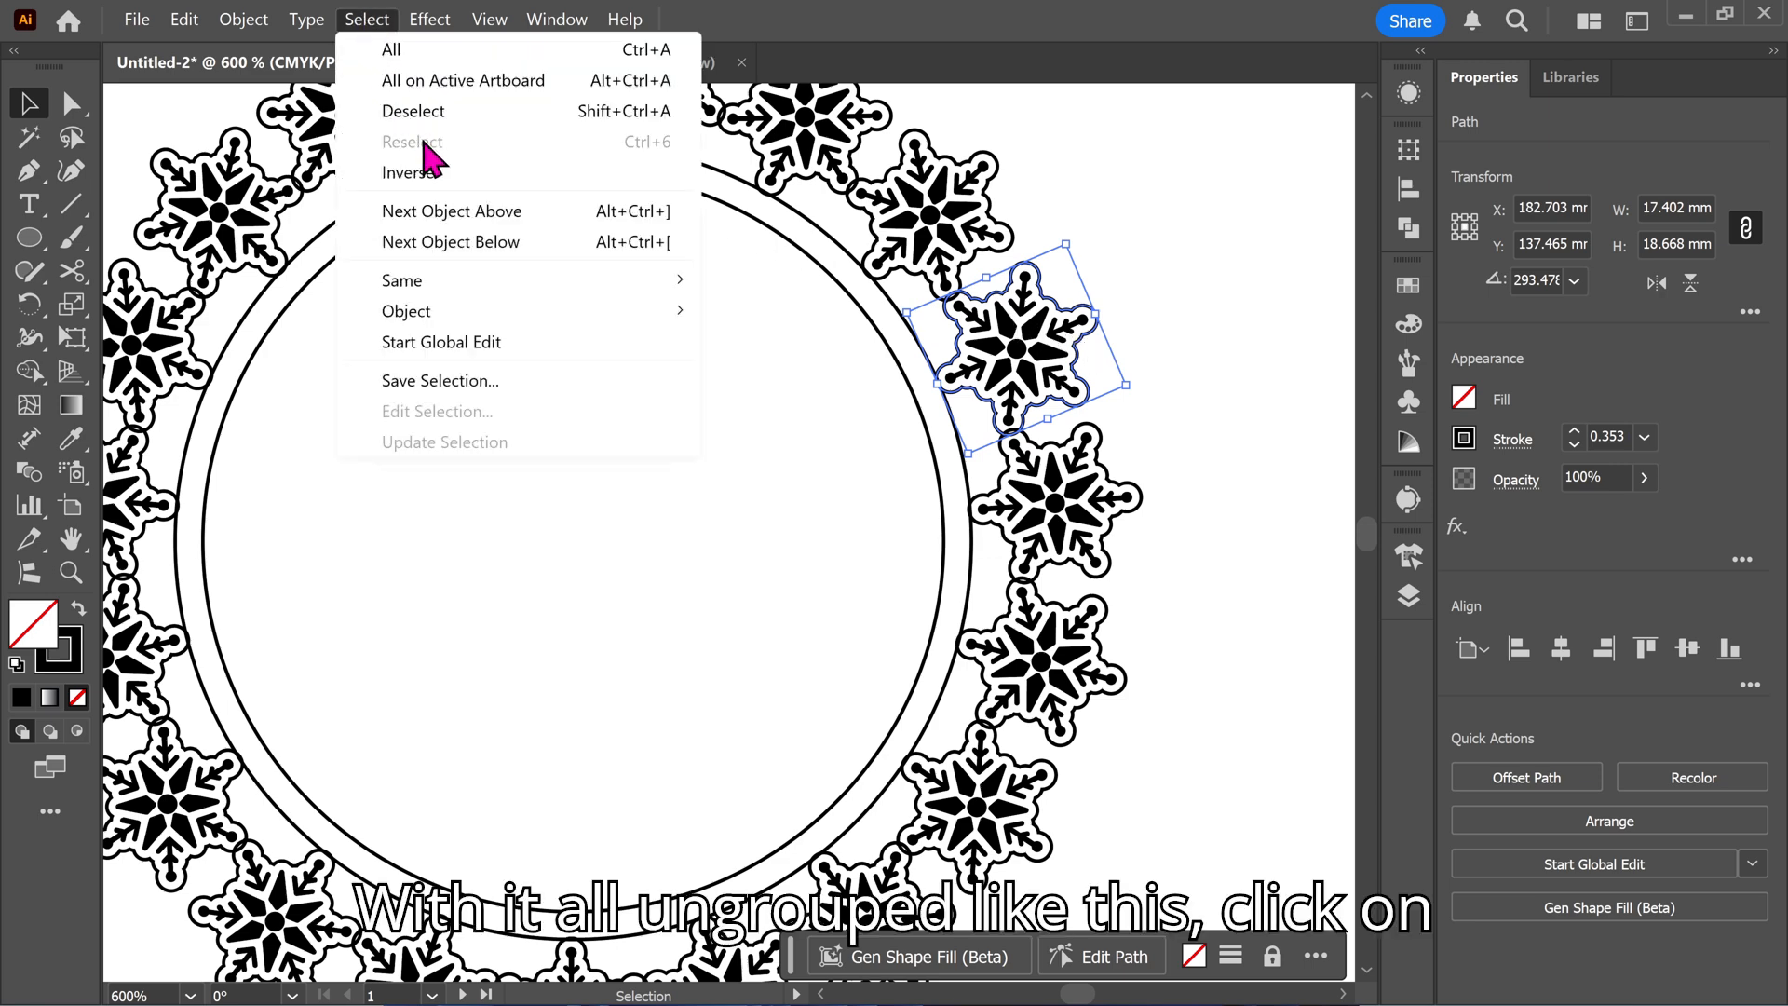
mouse_move(424, 26)
mouse_move(367, 24)
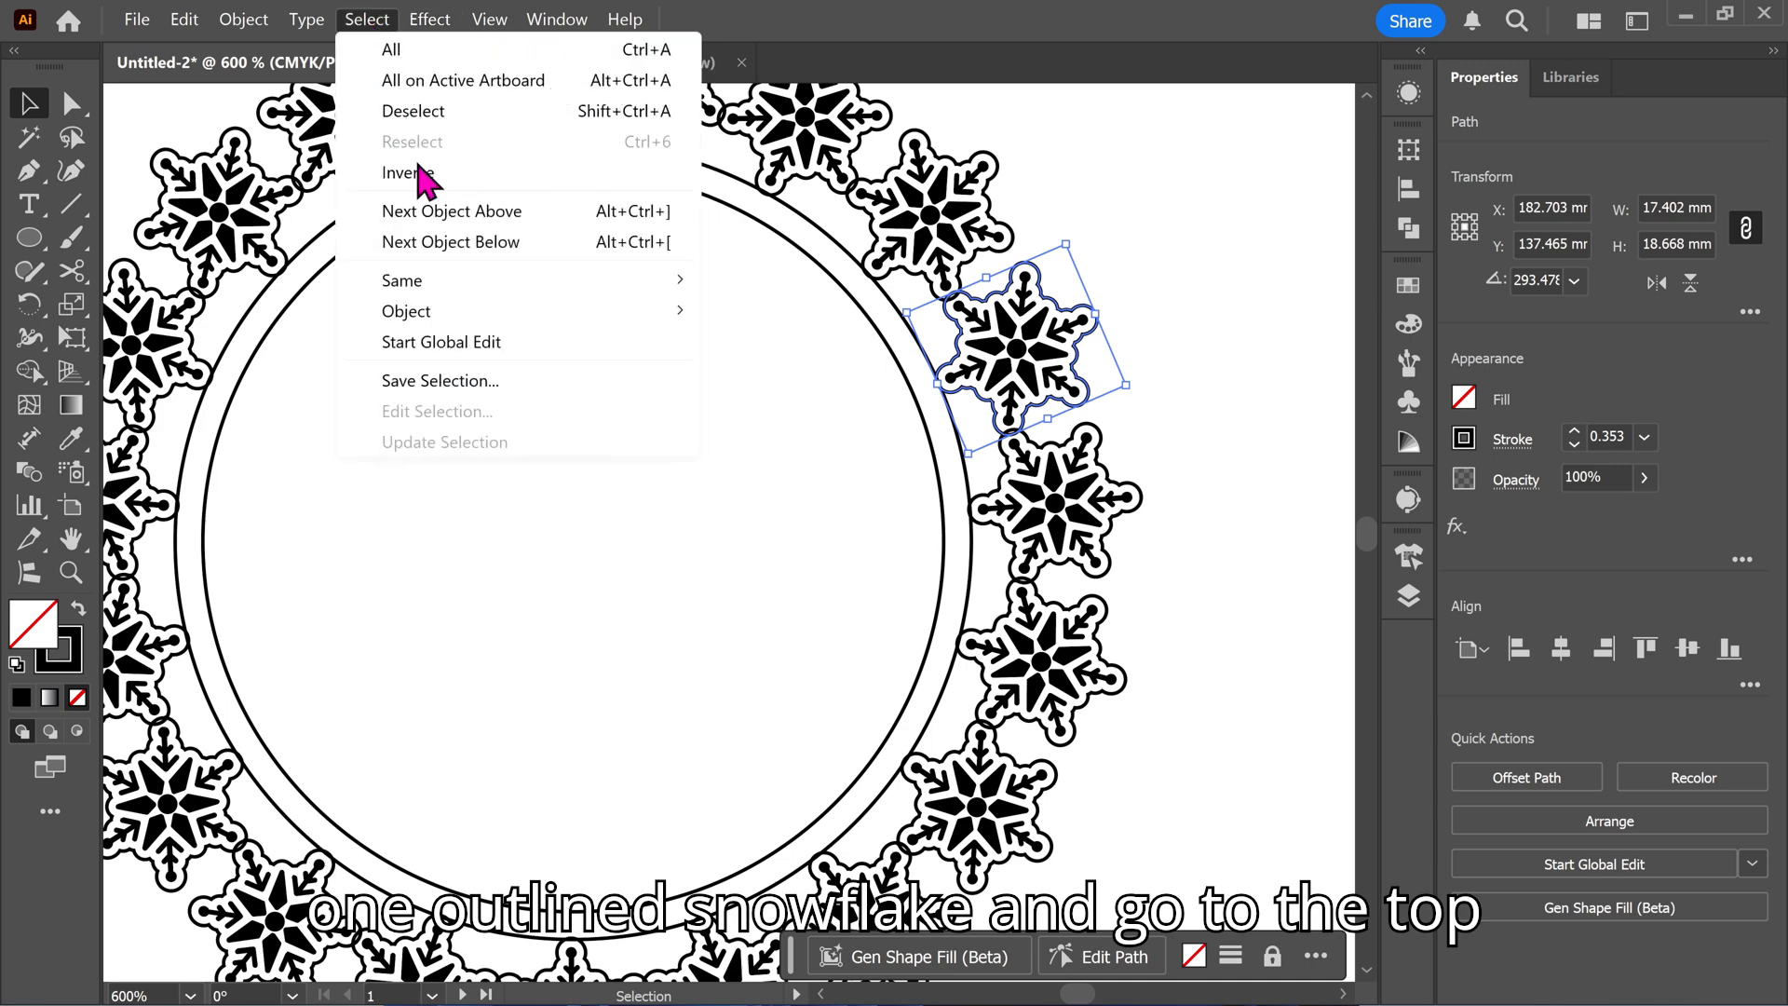
mouse_move(445, 286)
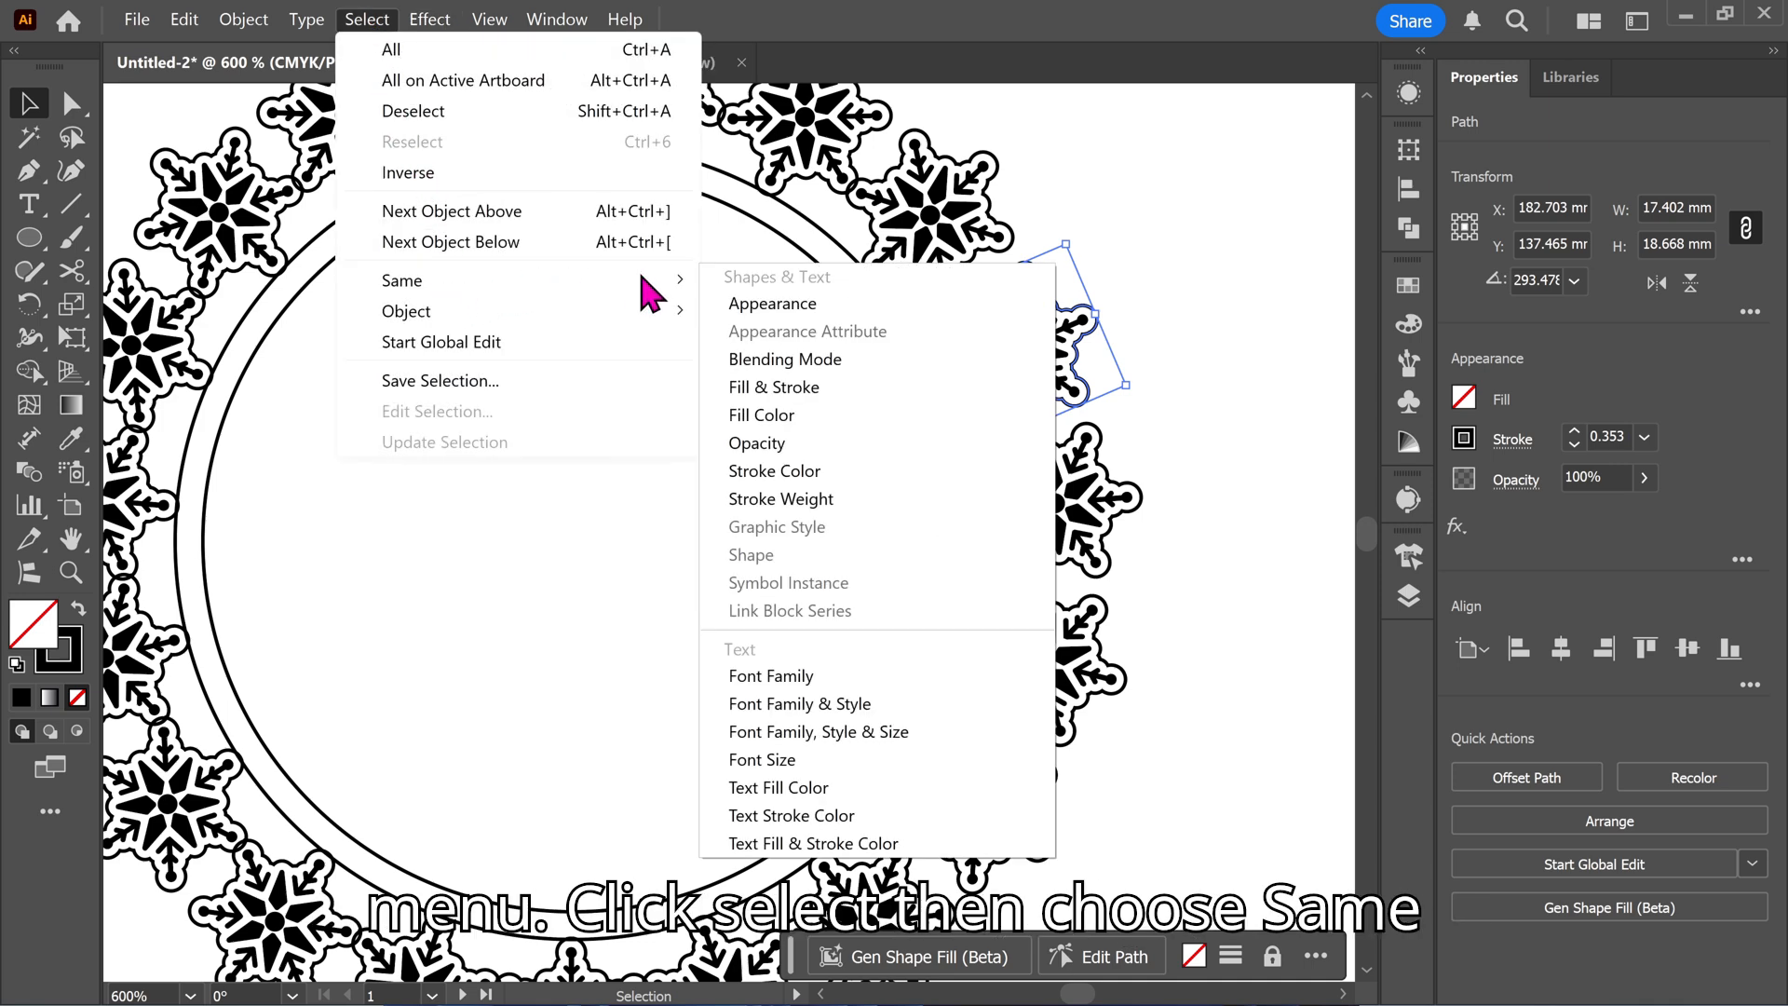
click(785, 305)
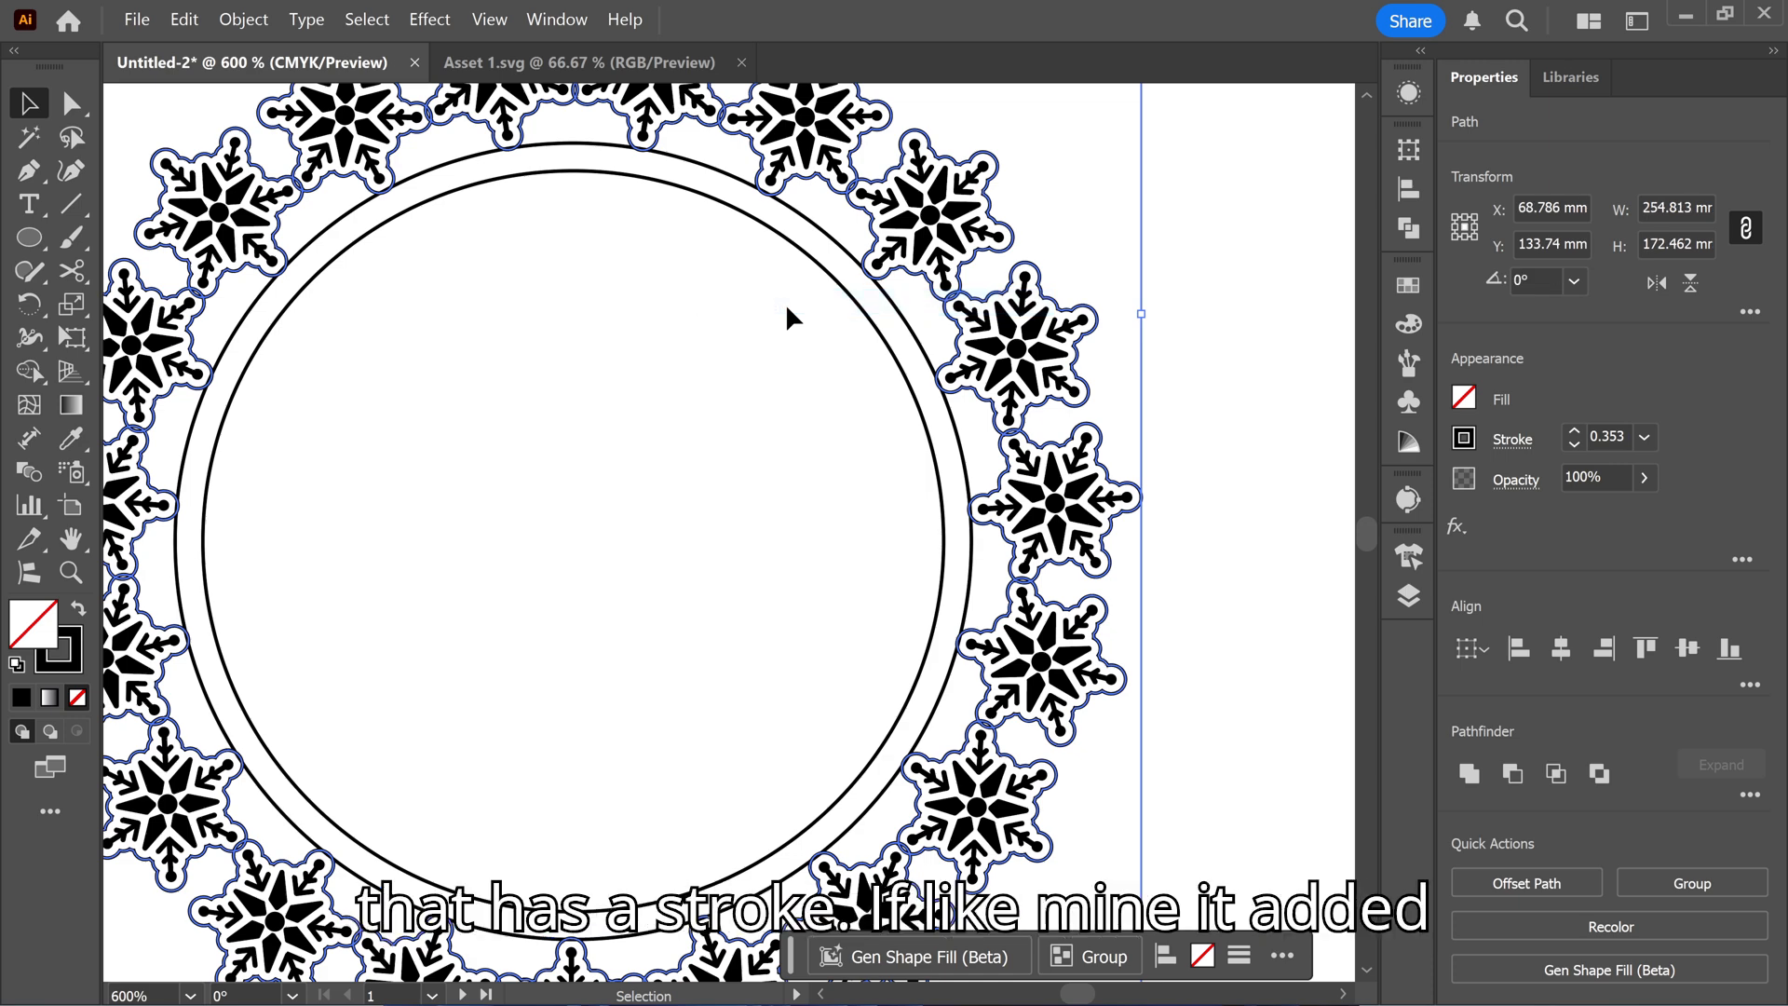
Remove the outlined bow on the neighbouring artboard from the selection, keeping only the snowflake outlines.
scroll(785, 305, down, 2)
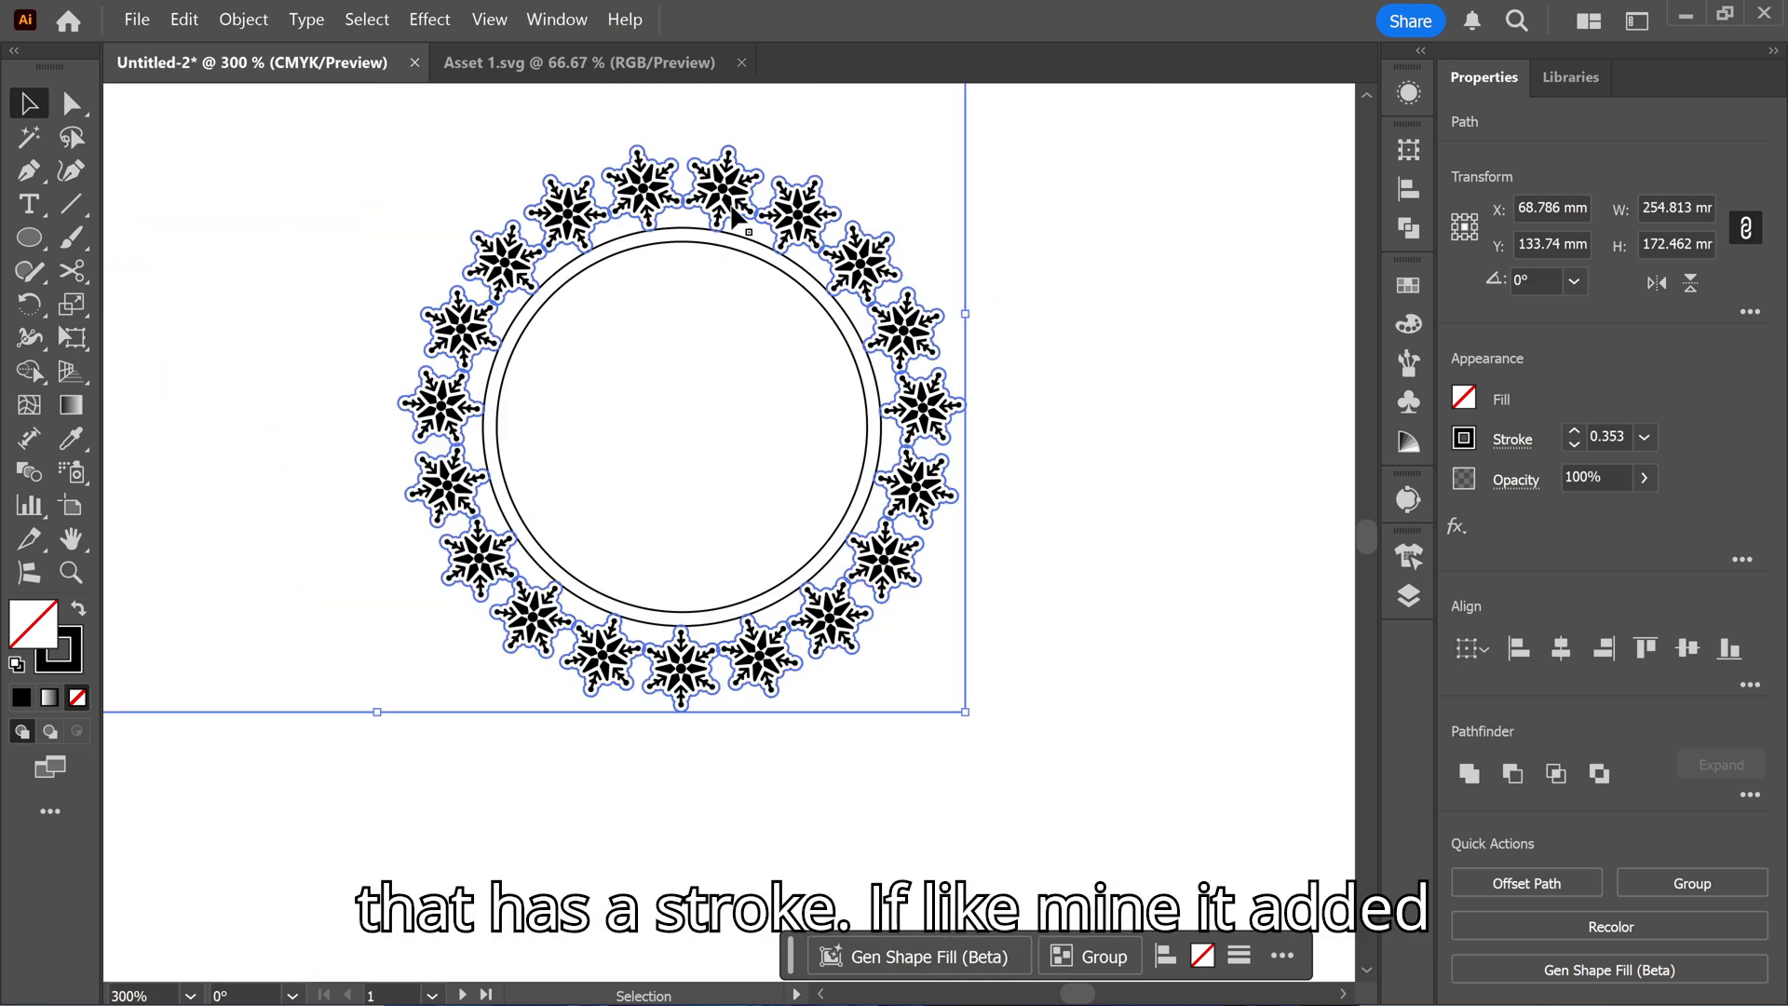
scroll(758, 298, down, 1)
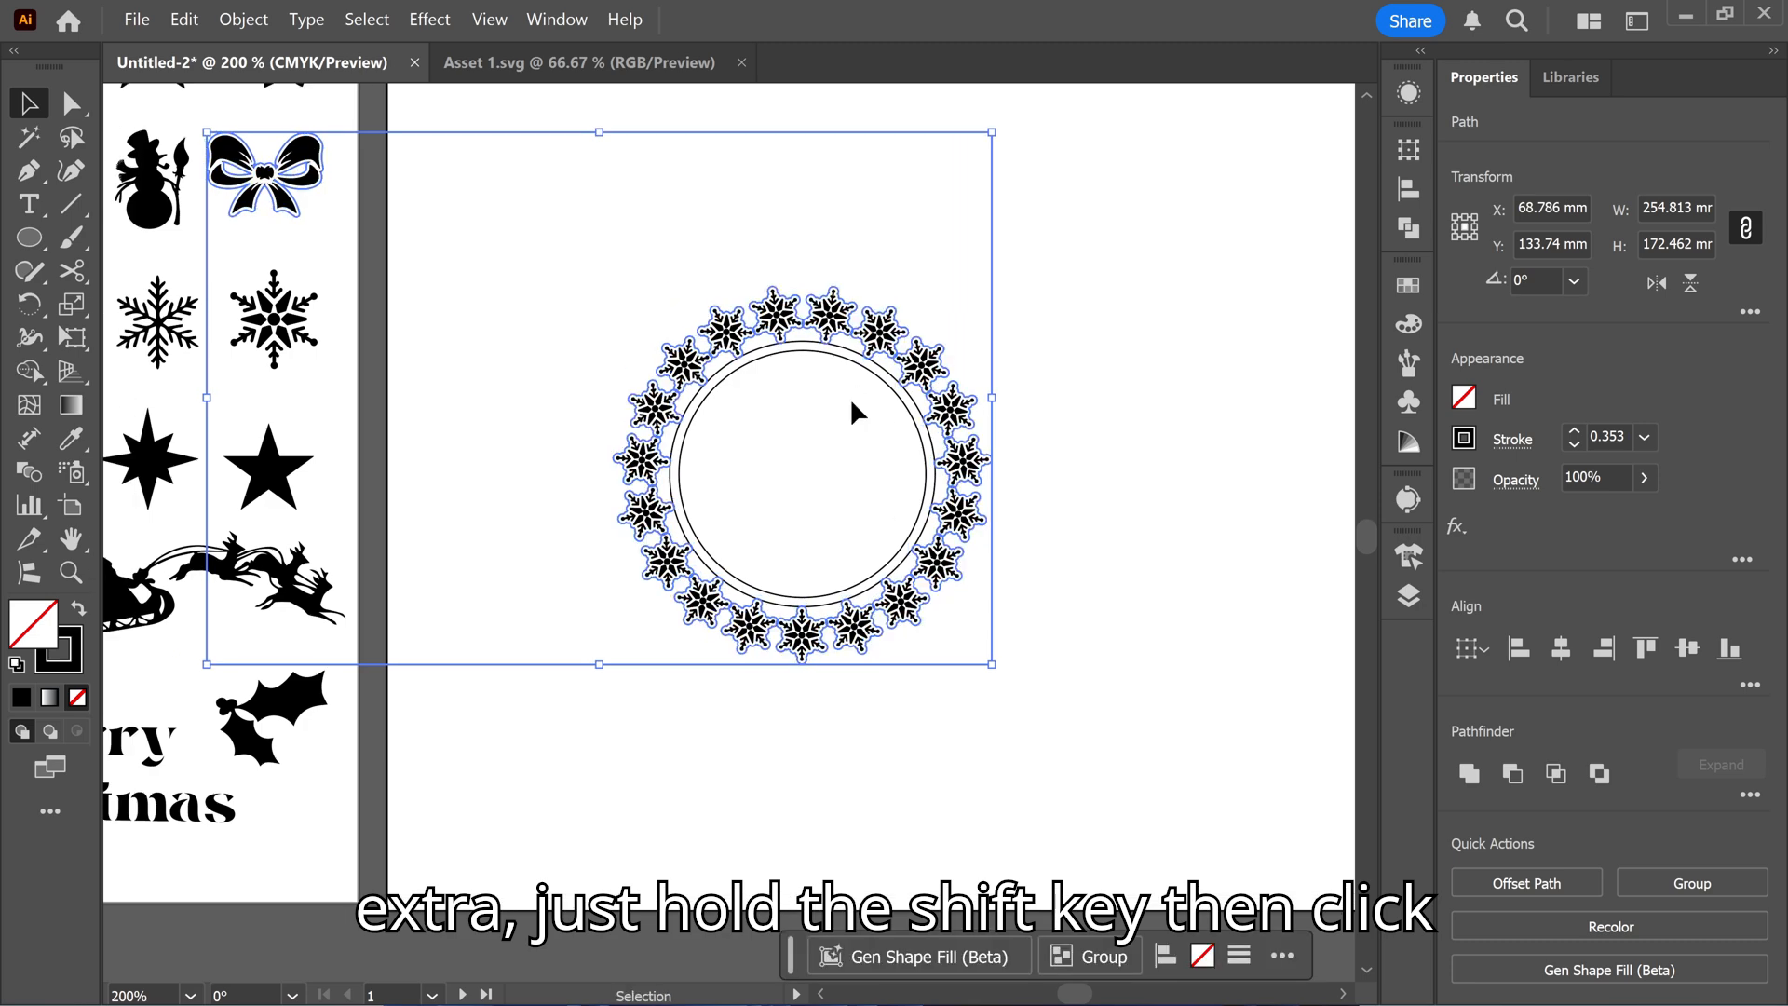
scroll(849, 395, down, 1)
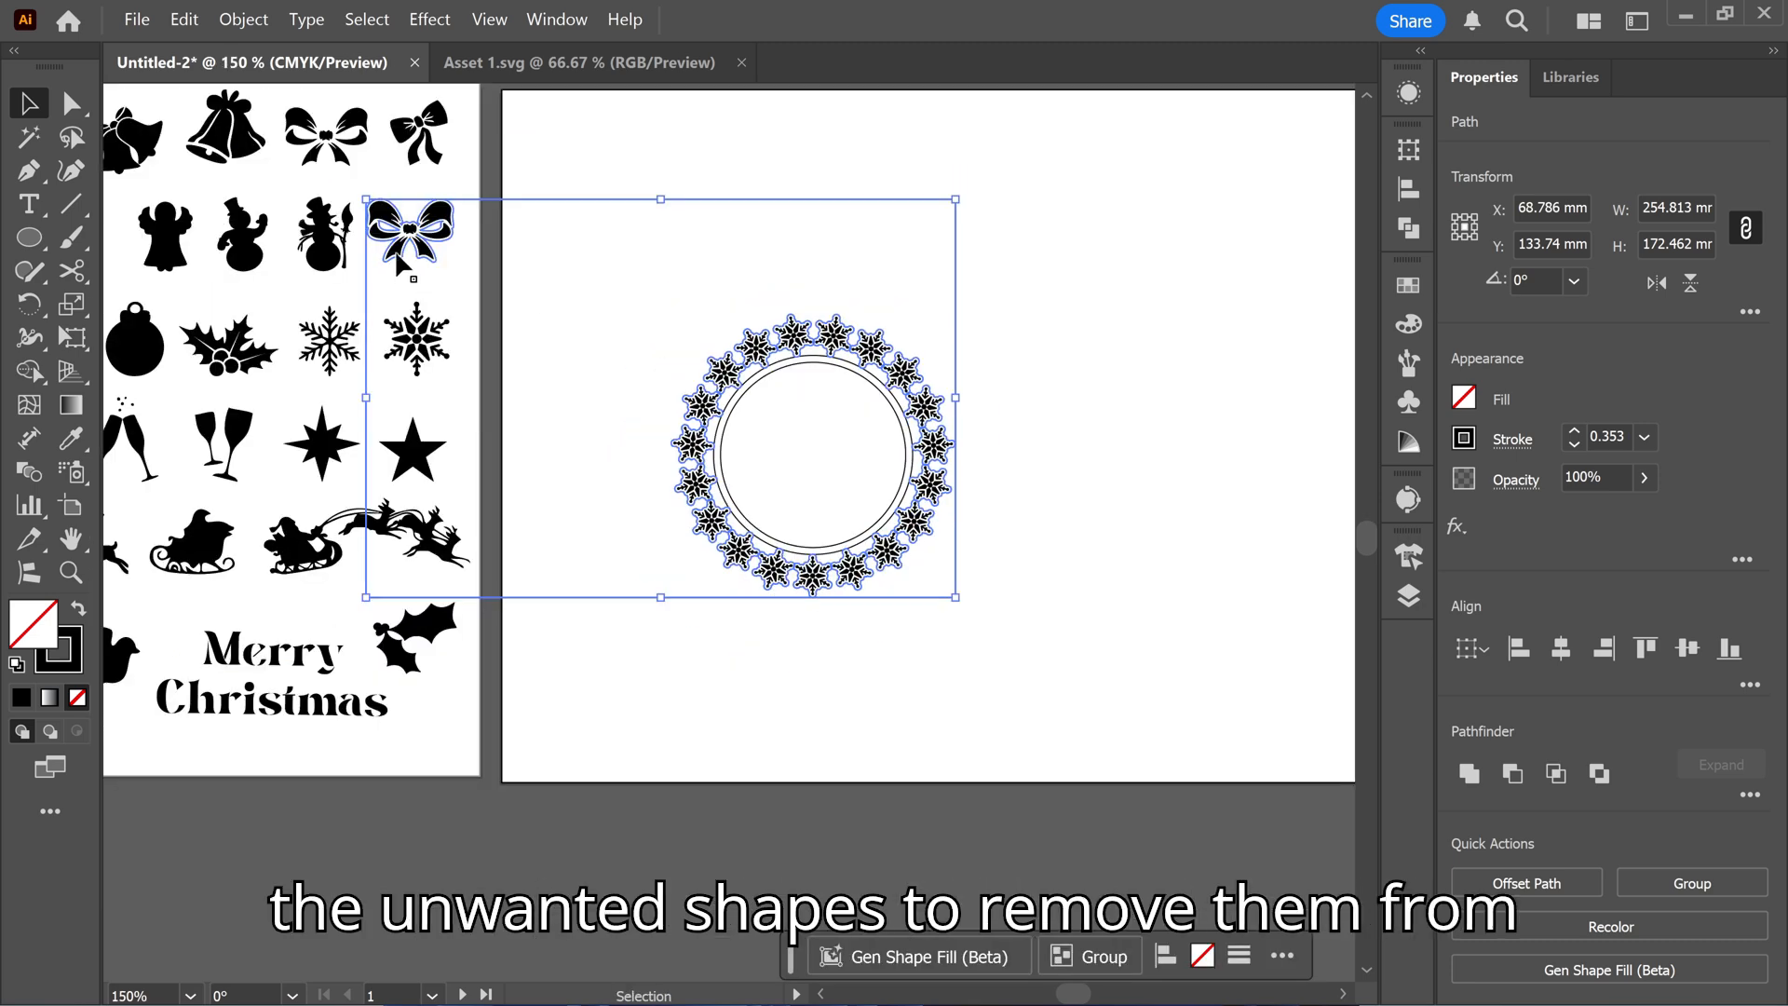
shift+click(456, 218)
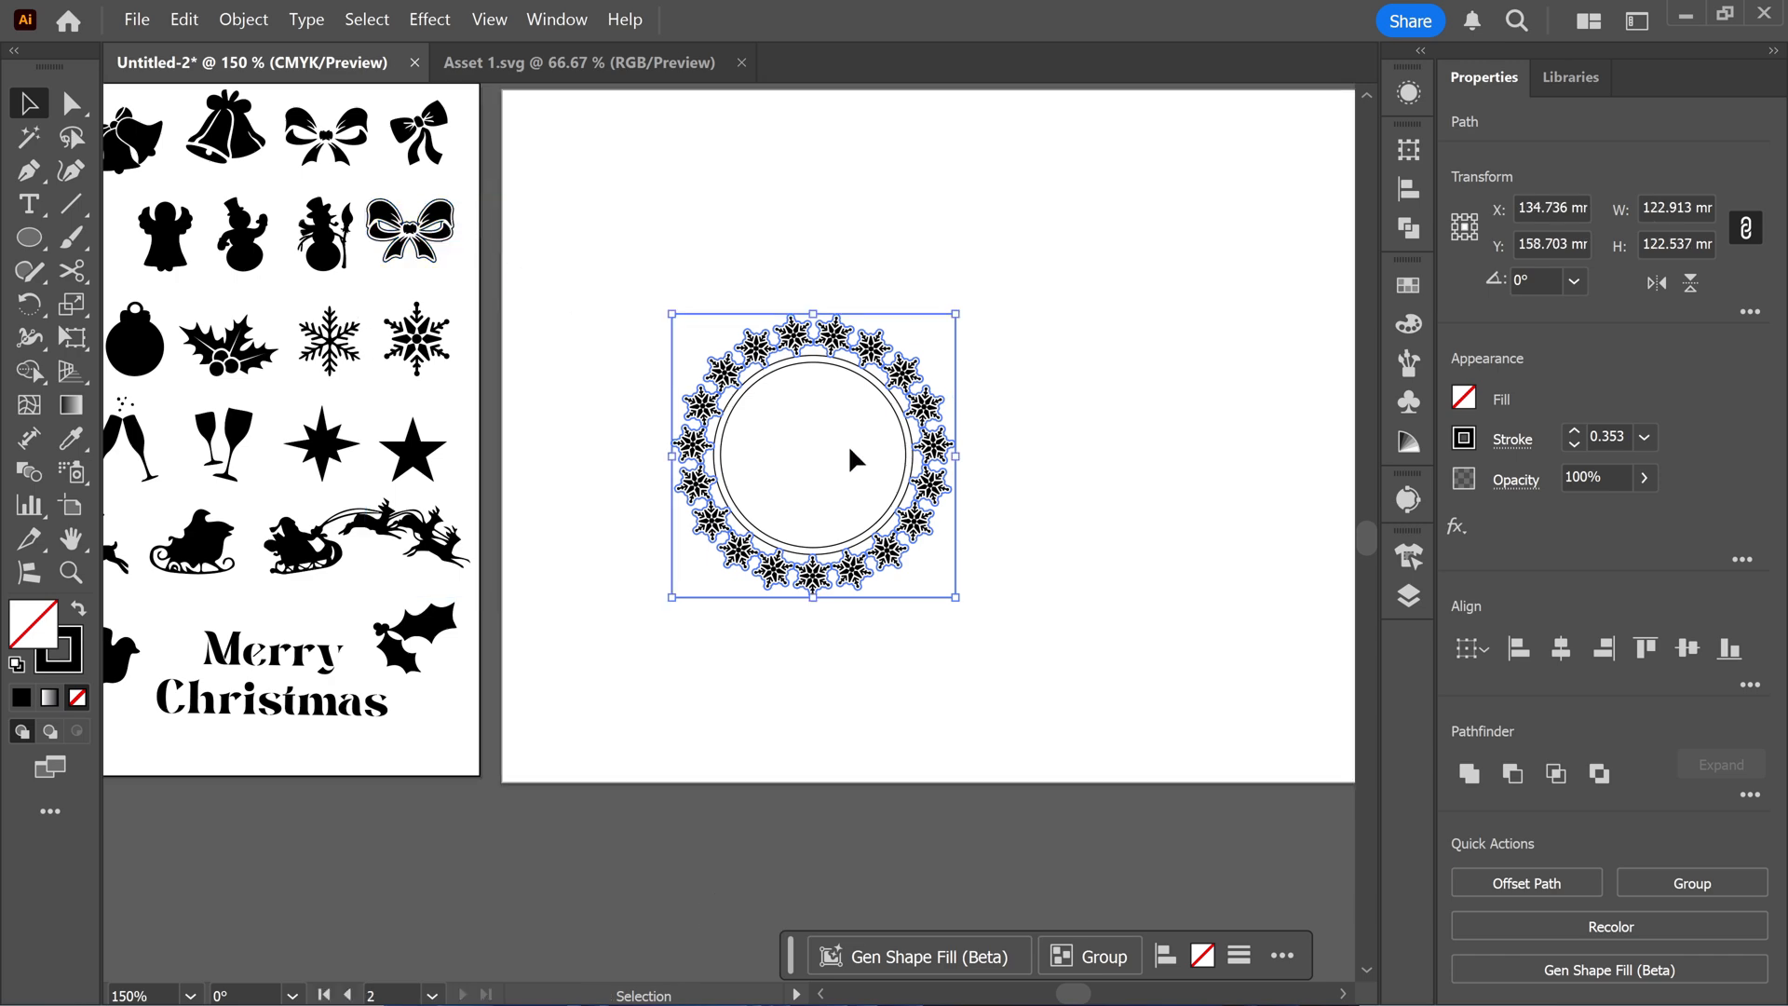
Unite the selected snowflake outlines into a single shape and inspect the merged overlaps.
scroll(889, 473, up, 2)
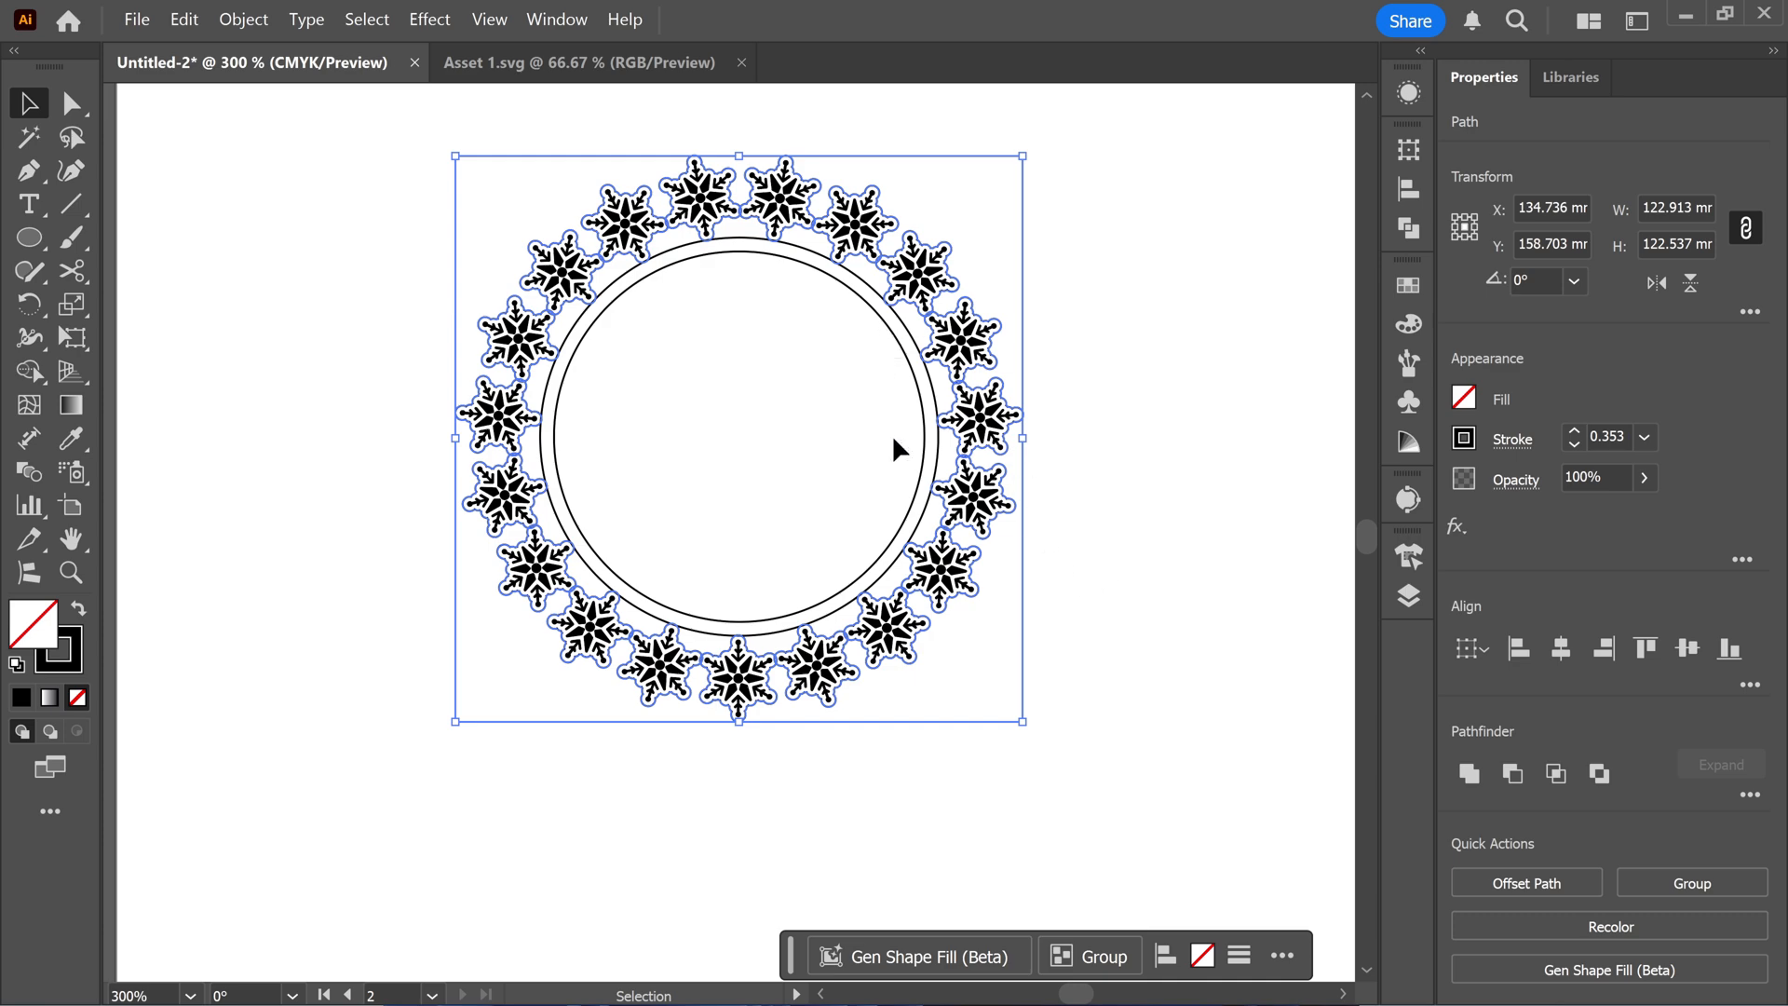
click(1469, 775)
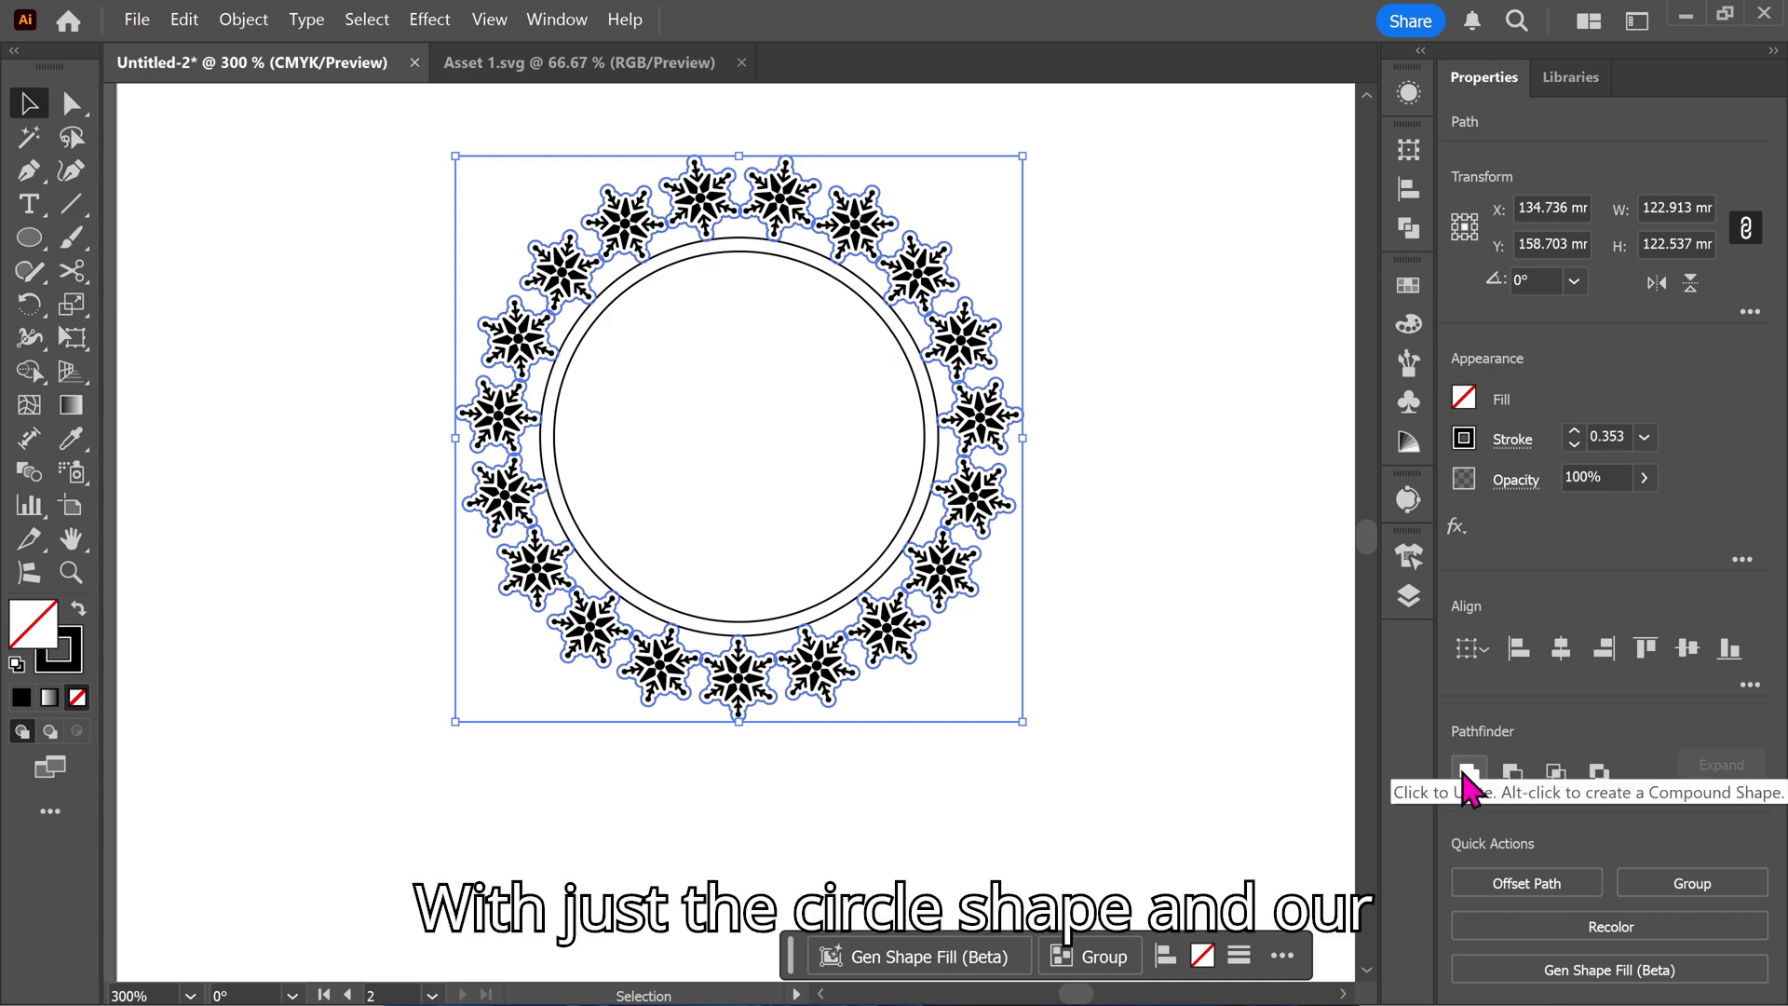
scroll(992, 480, up, 2)
scroll(990, 479, up, 1)
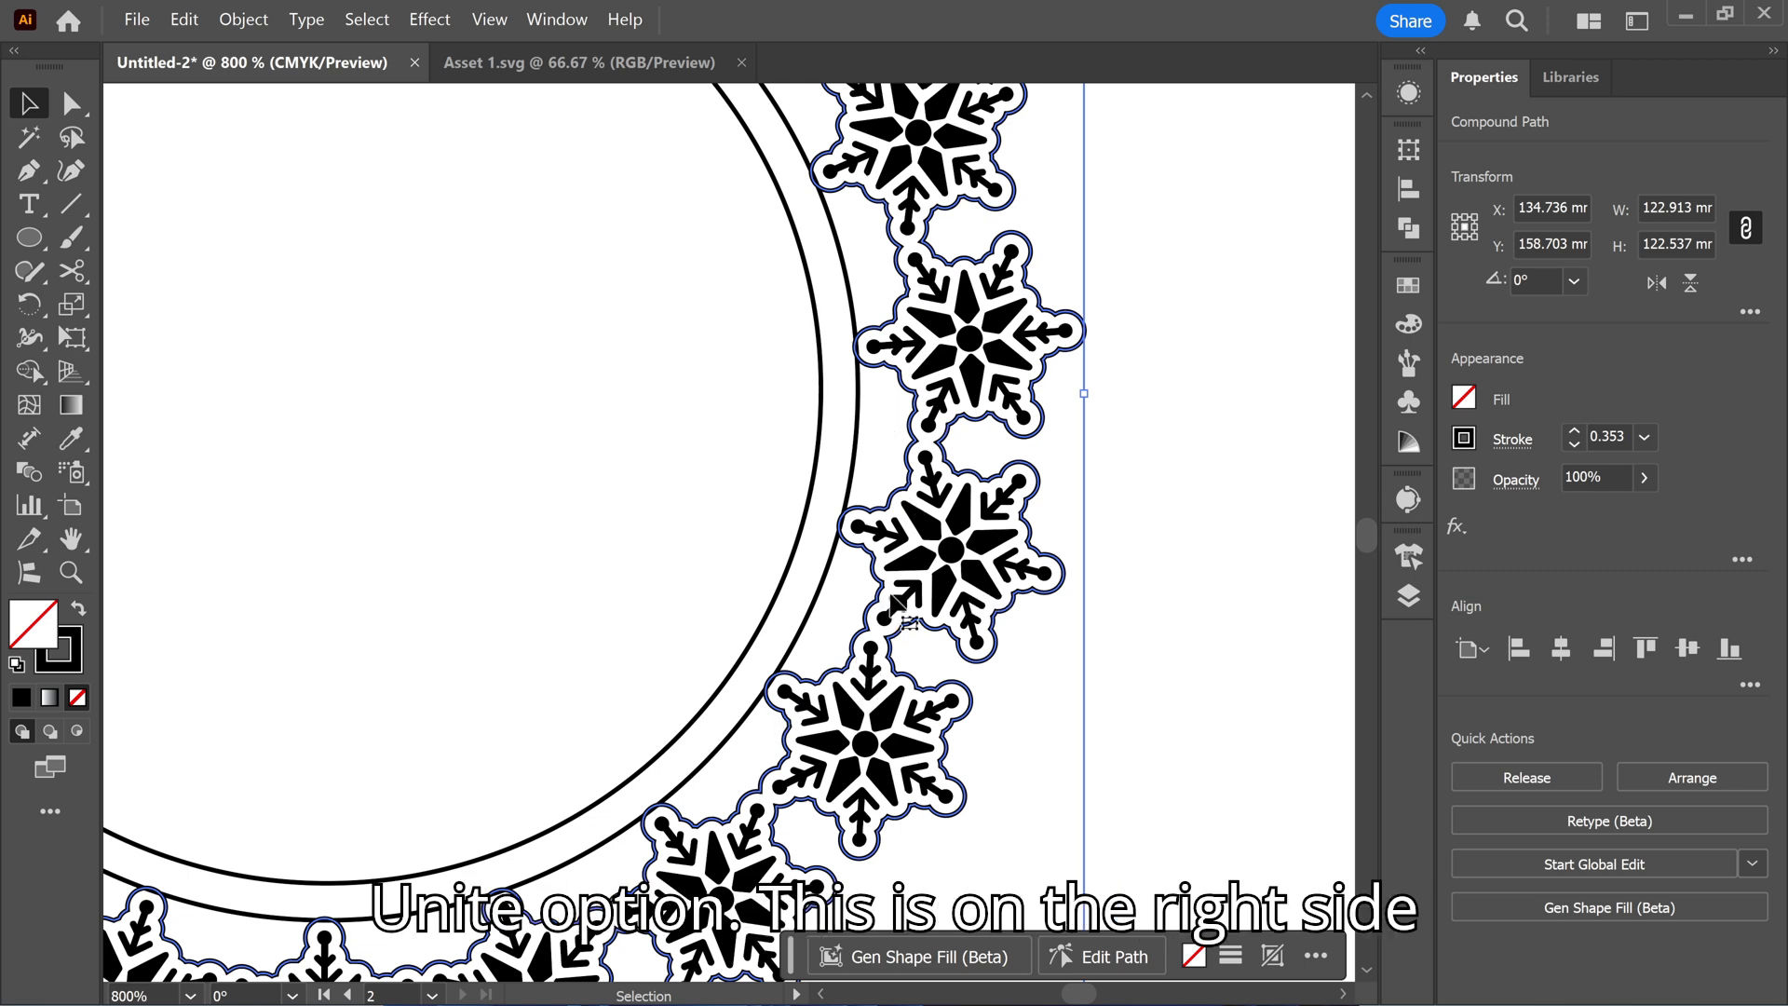
Try uniting the circular ring with the merged snowflake outline, inspect the overlaps, and undo the union.
shift+click(817, 433)
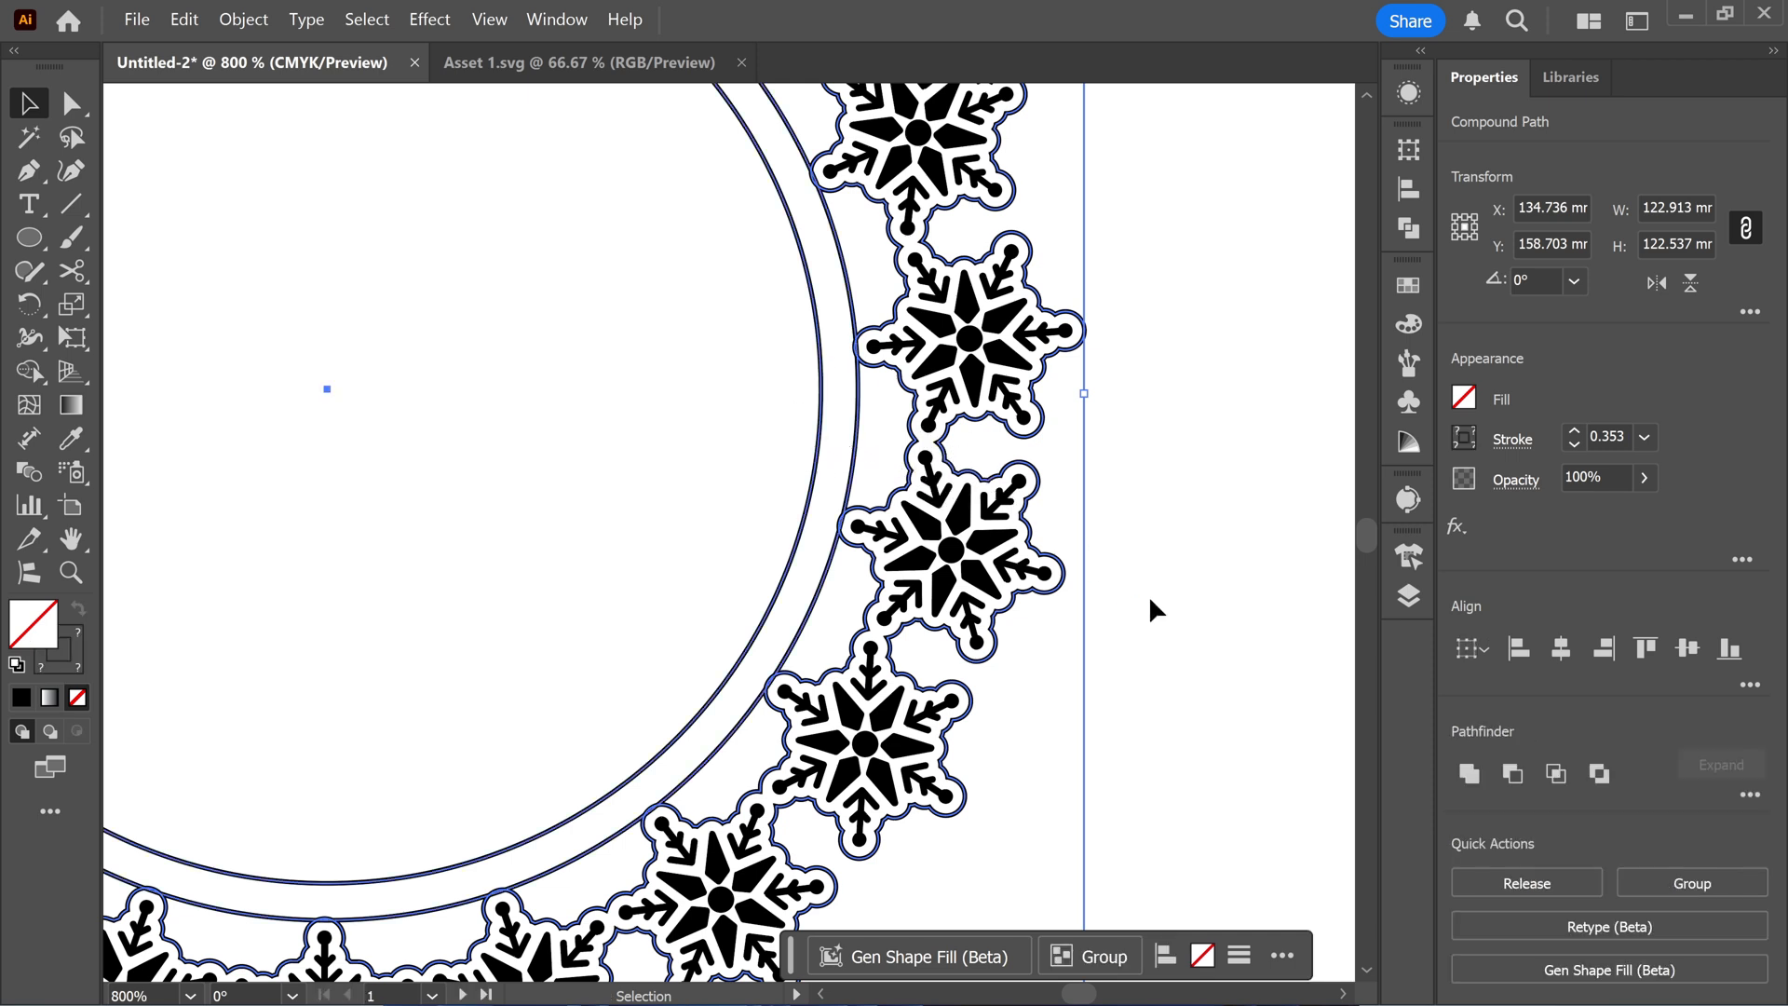
click(1468, 773)
scroll(861, 423, up, 3)
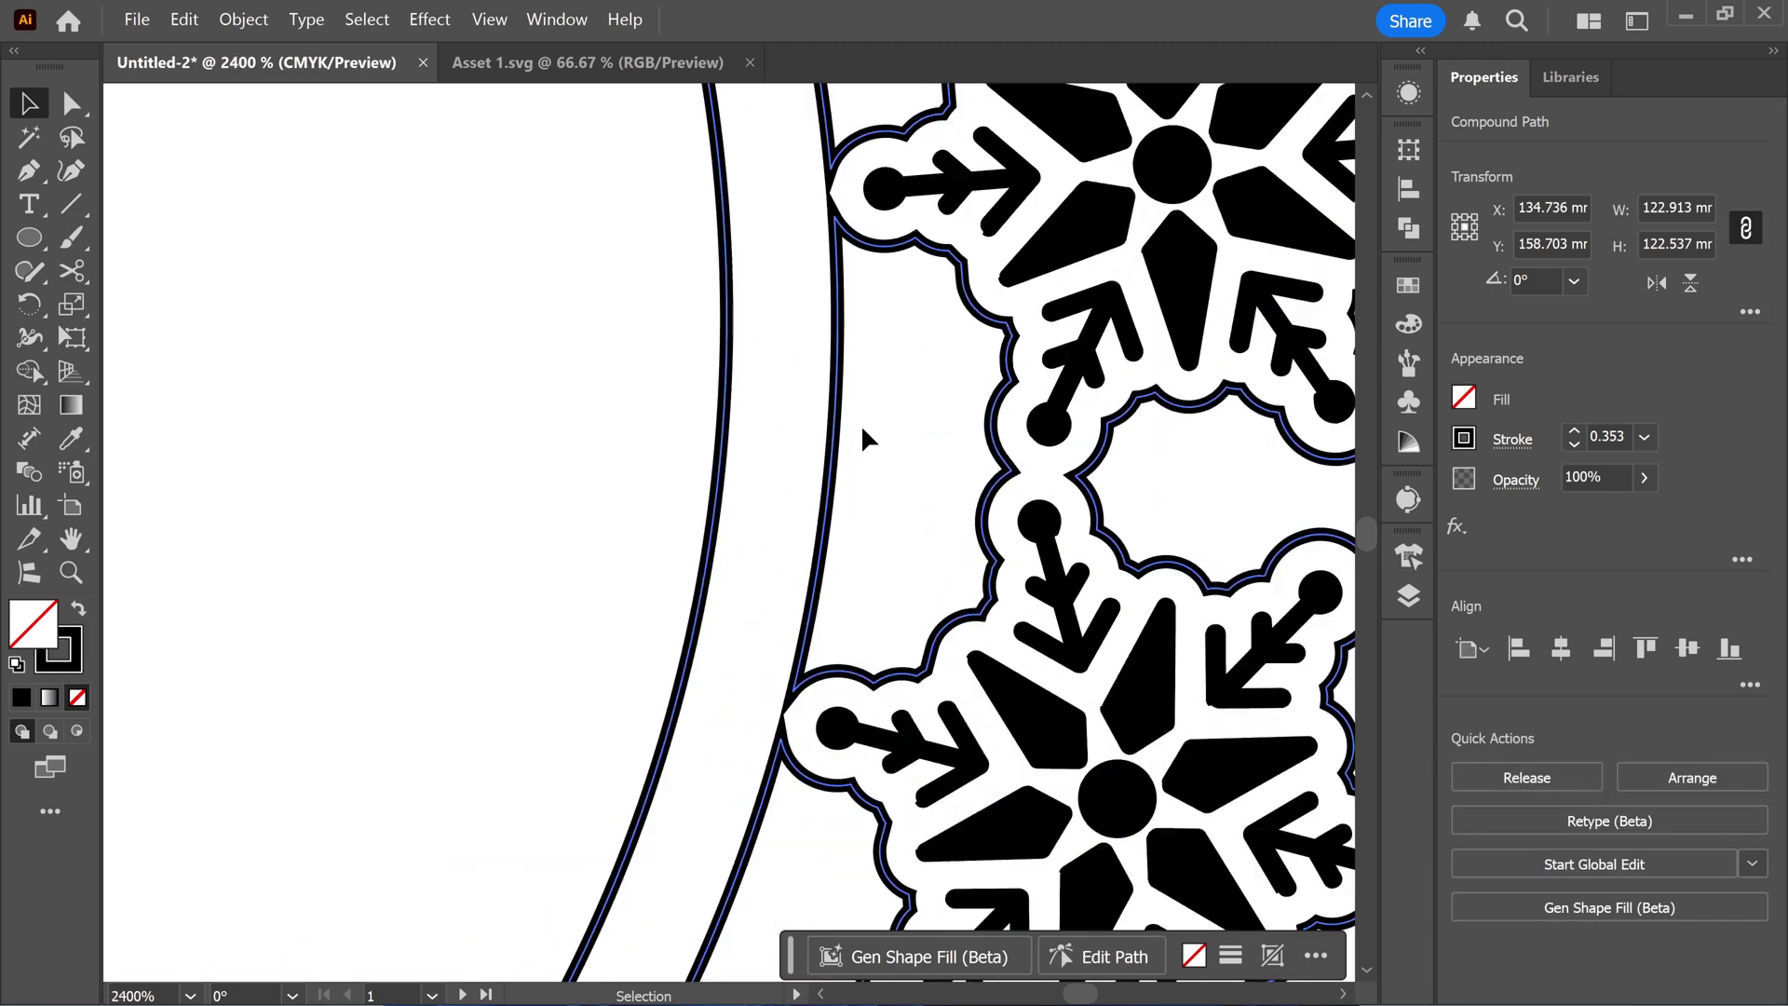
scroll(827, 358, up, 1)
scroll(828, 236, down, 4)
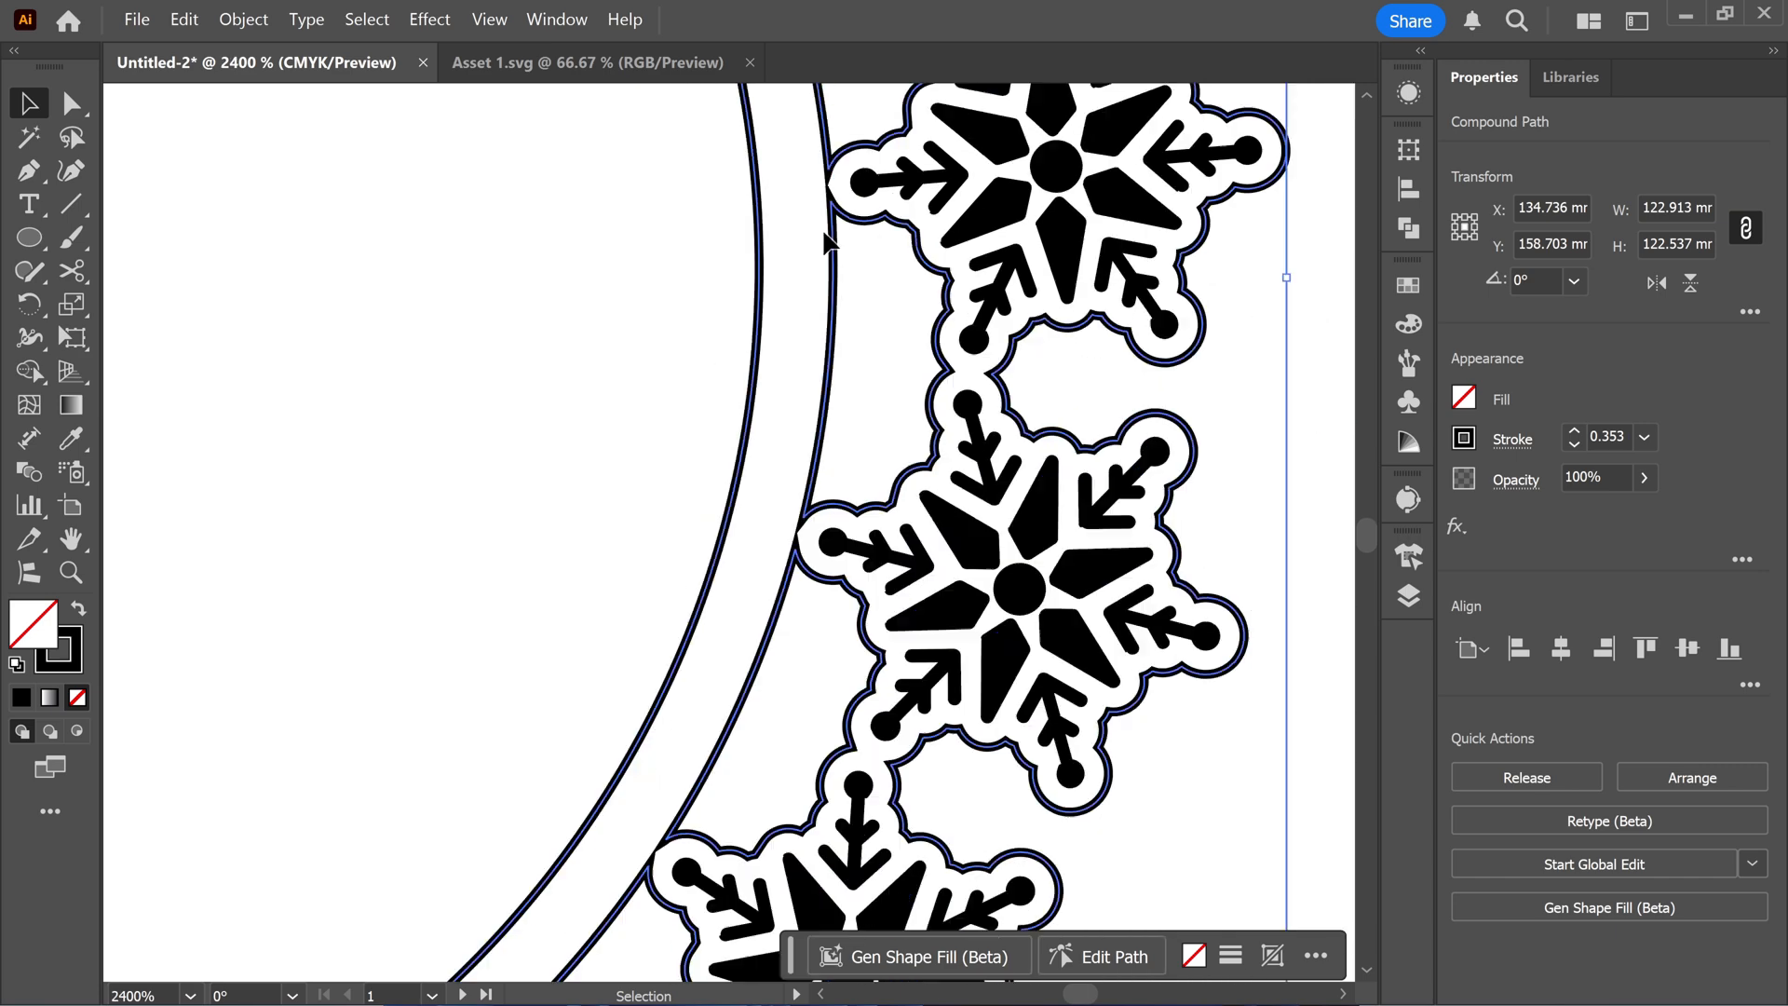
scroll(825, 323, down, 1)
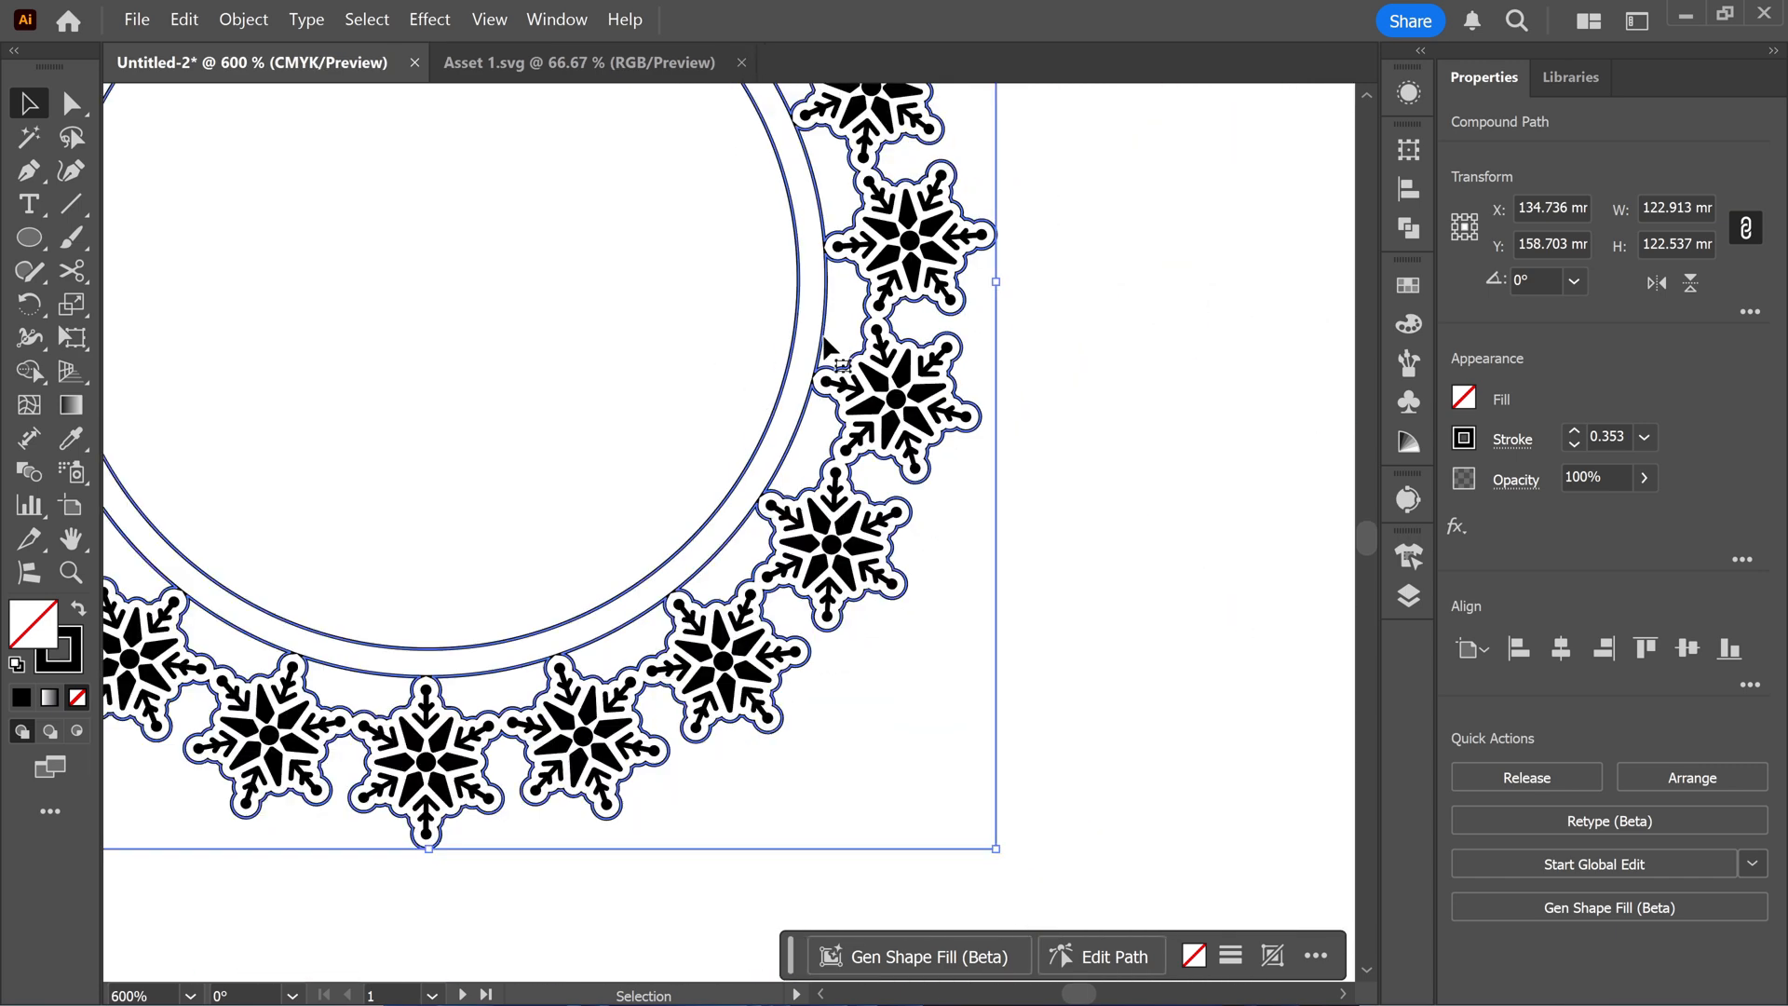
key(ctrl)
key(ctrl+a)
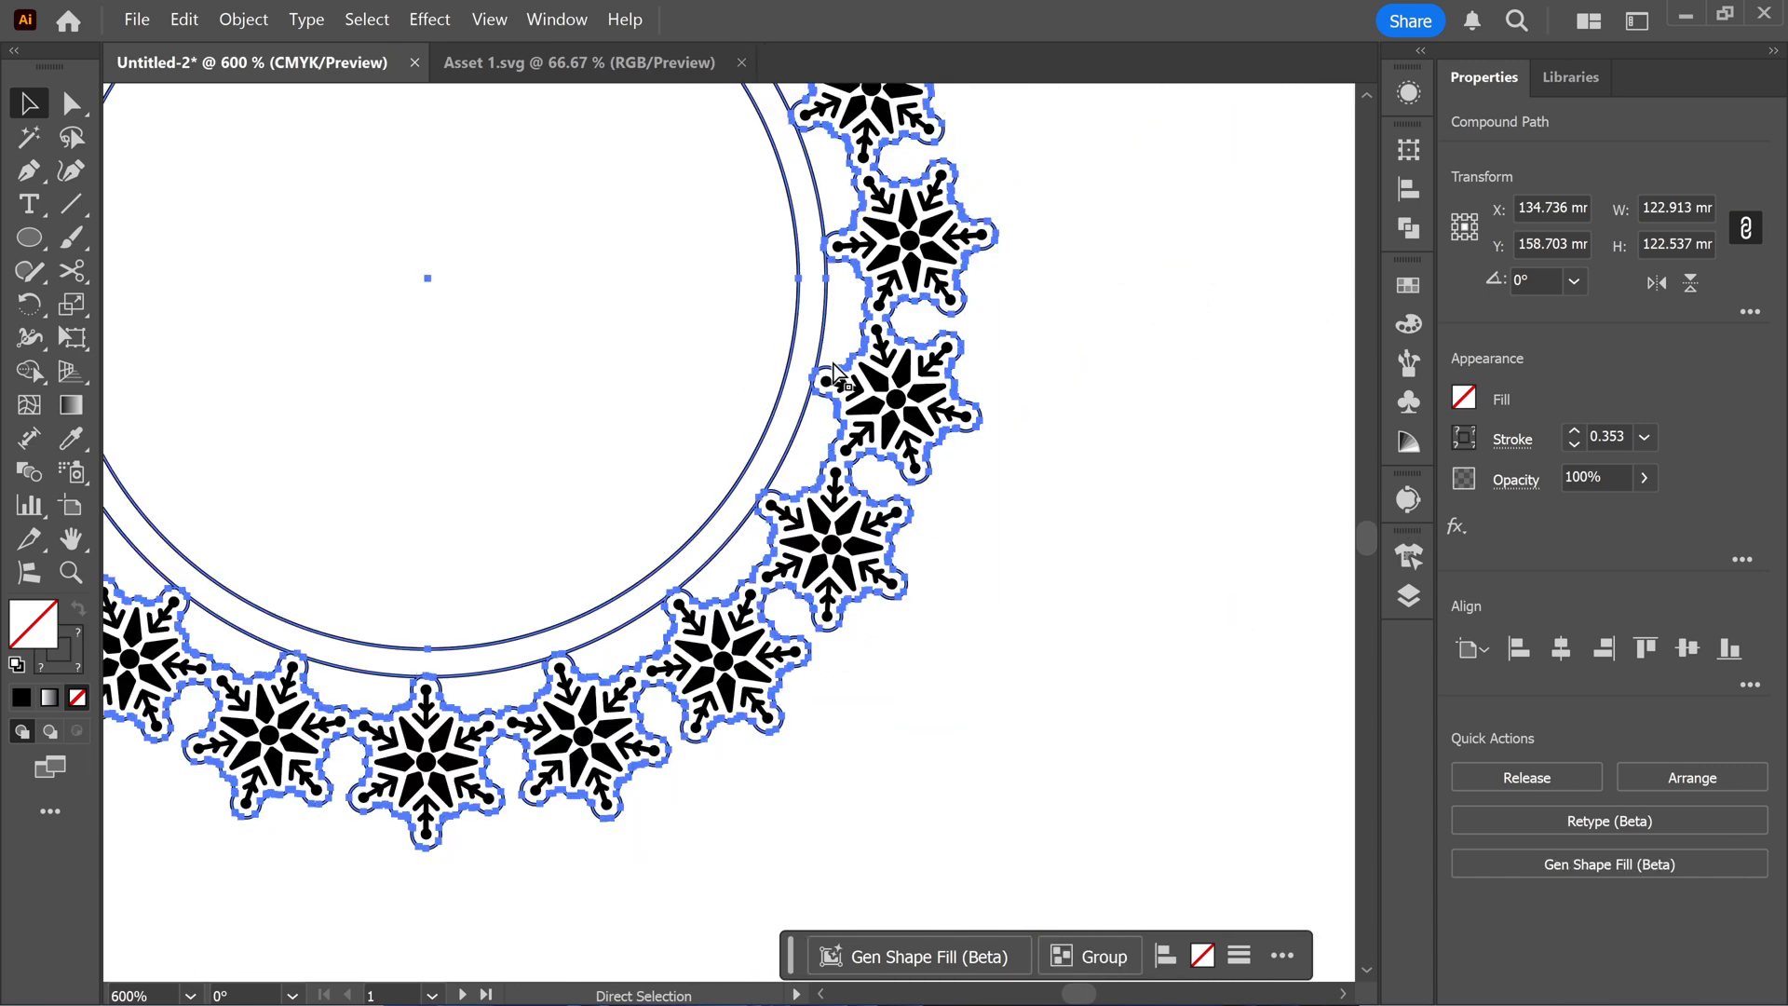
Select only the double-circle ring and scale it proportionally to 87 mm wide and high.
click(745, 335)
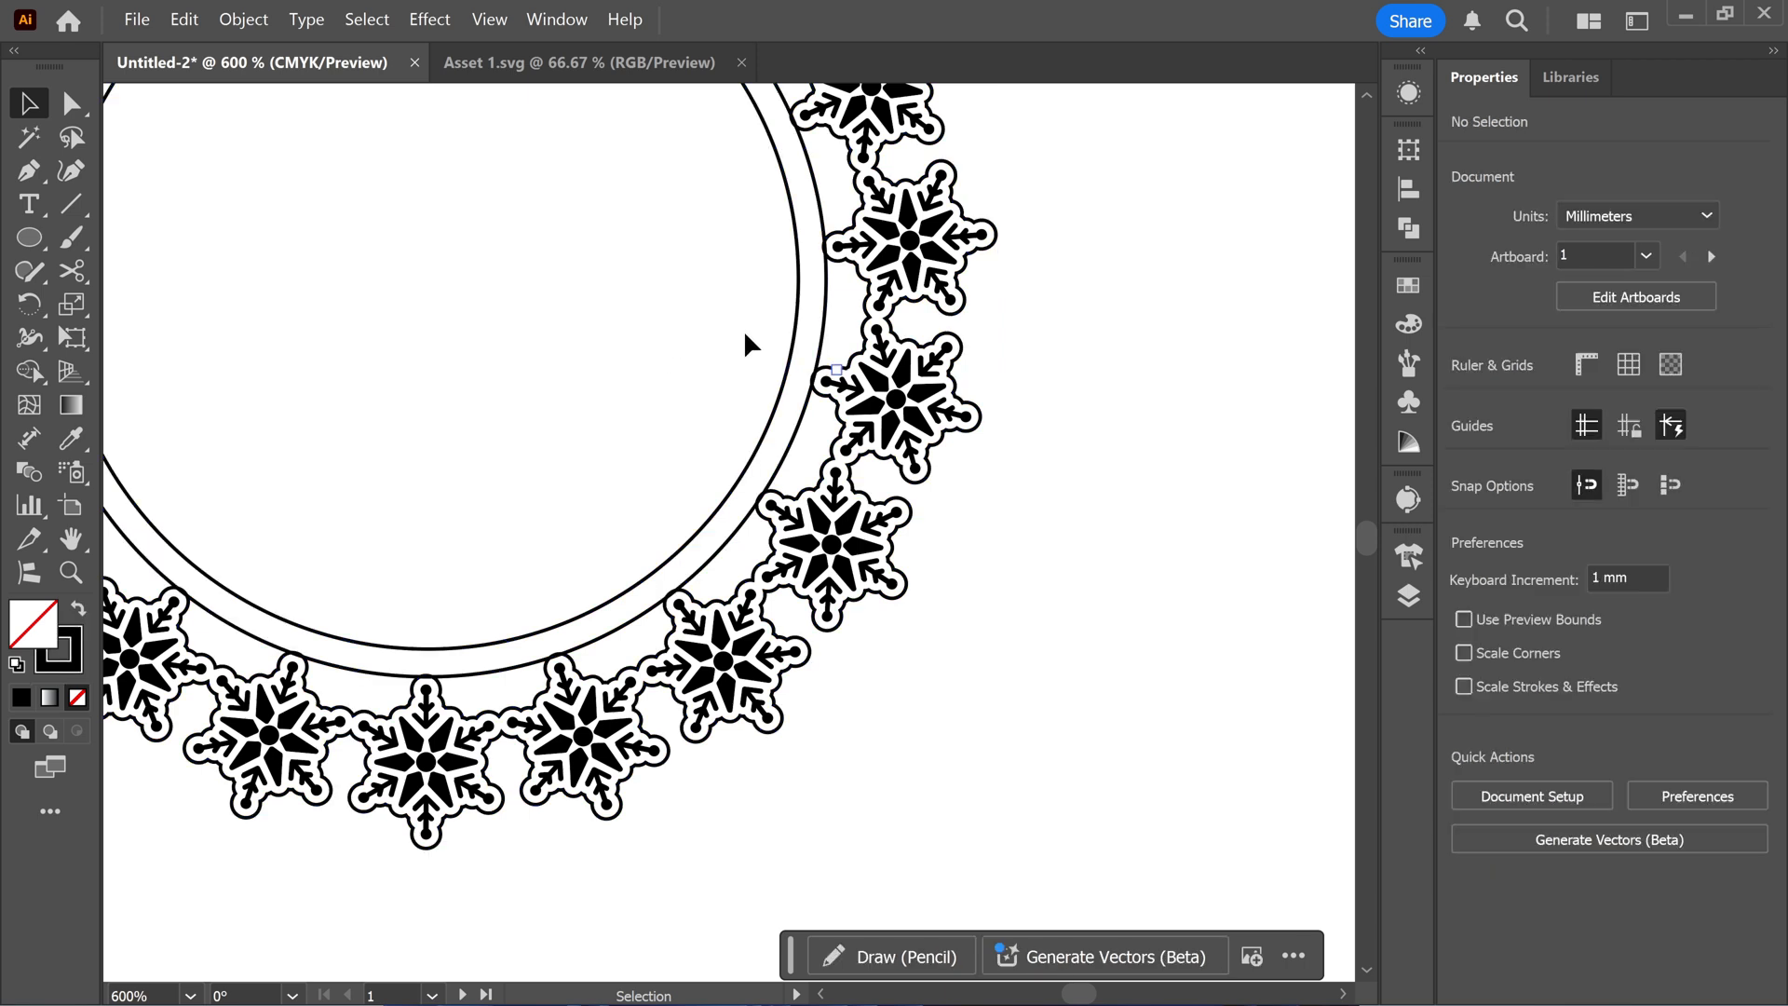
click(801, 328)
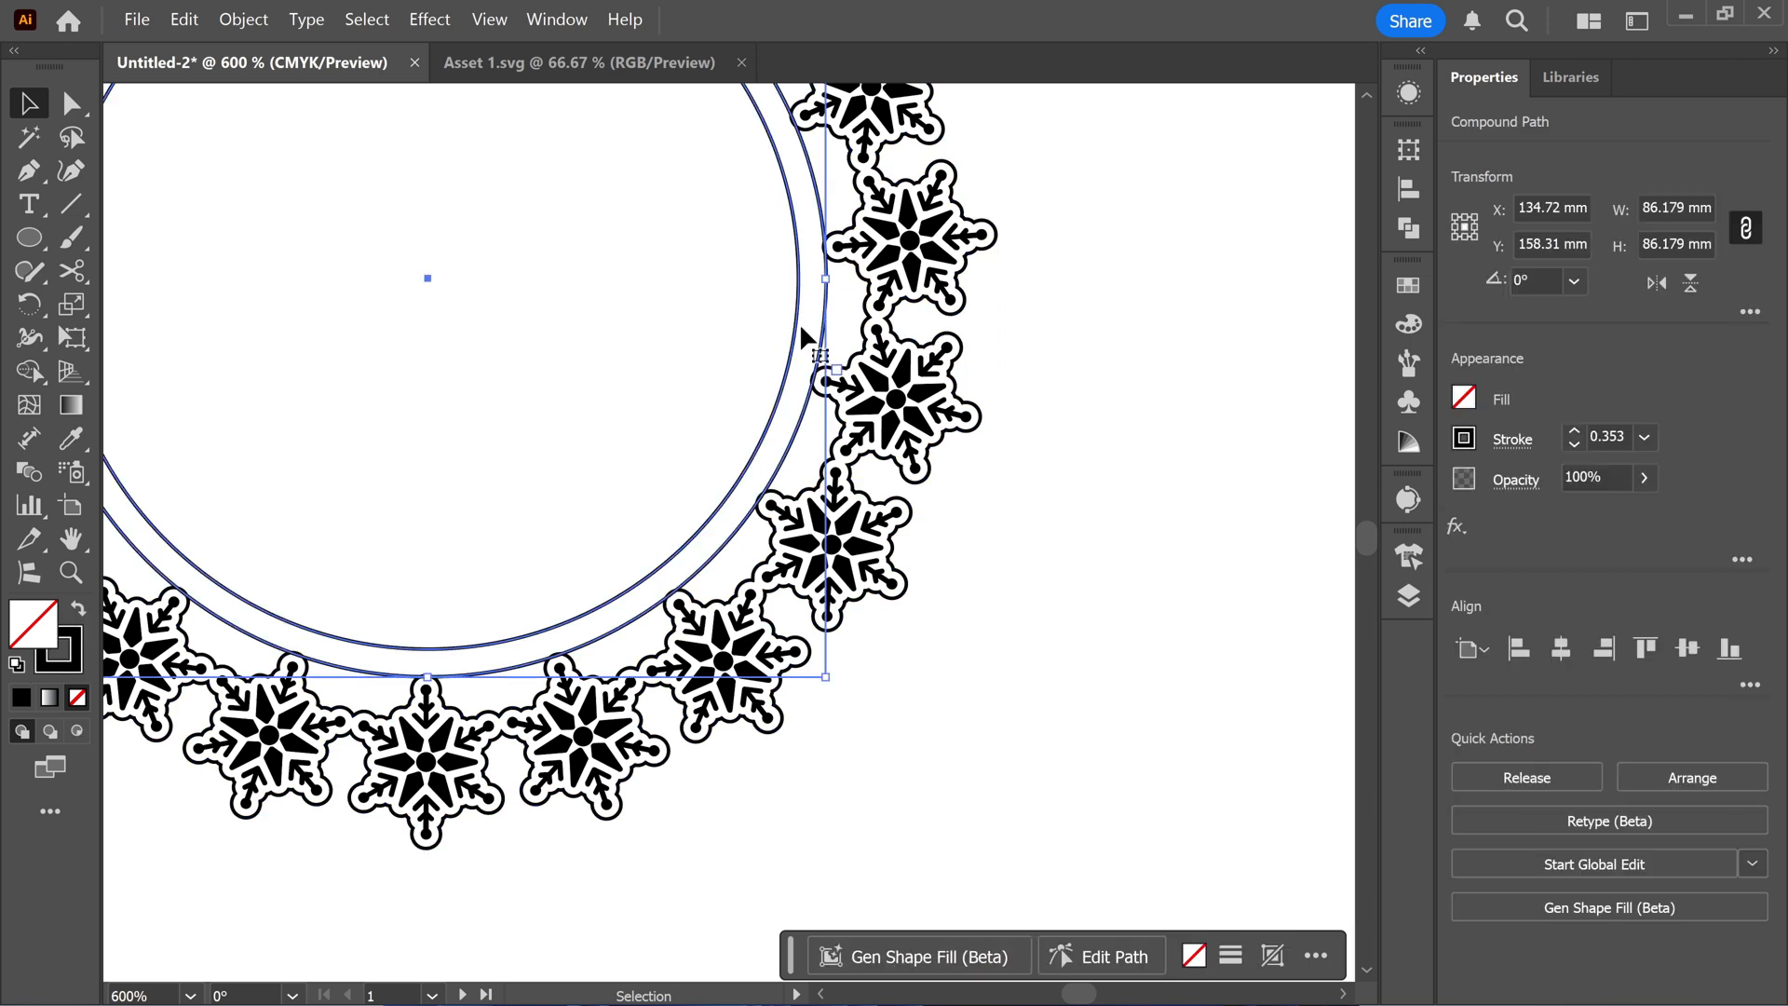
click(1659, 207)
text(87)
key(Return)
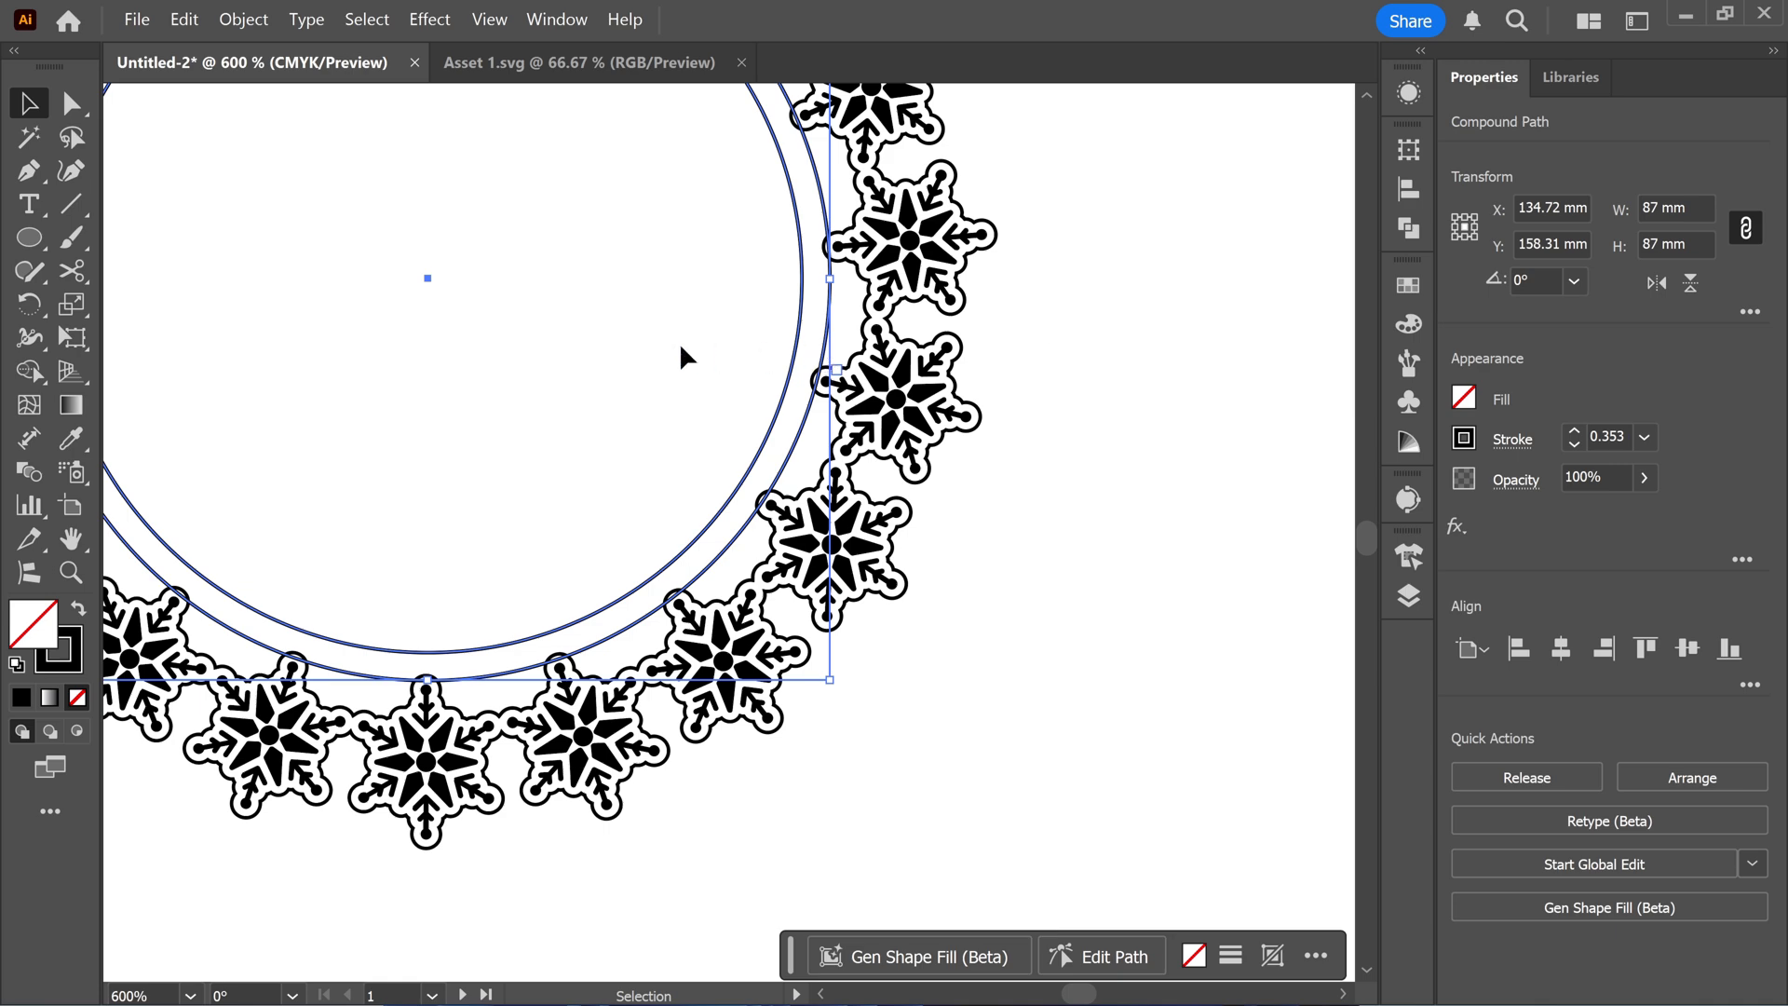
Unite the enlarged ring with the merged snowflake outline into a single compound shape.
scroll(908, 310, up, 2)
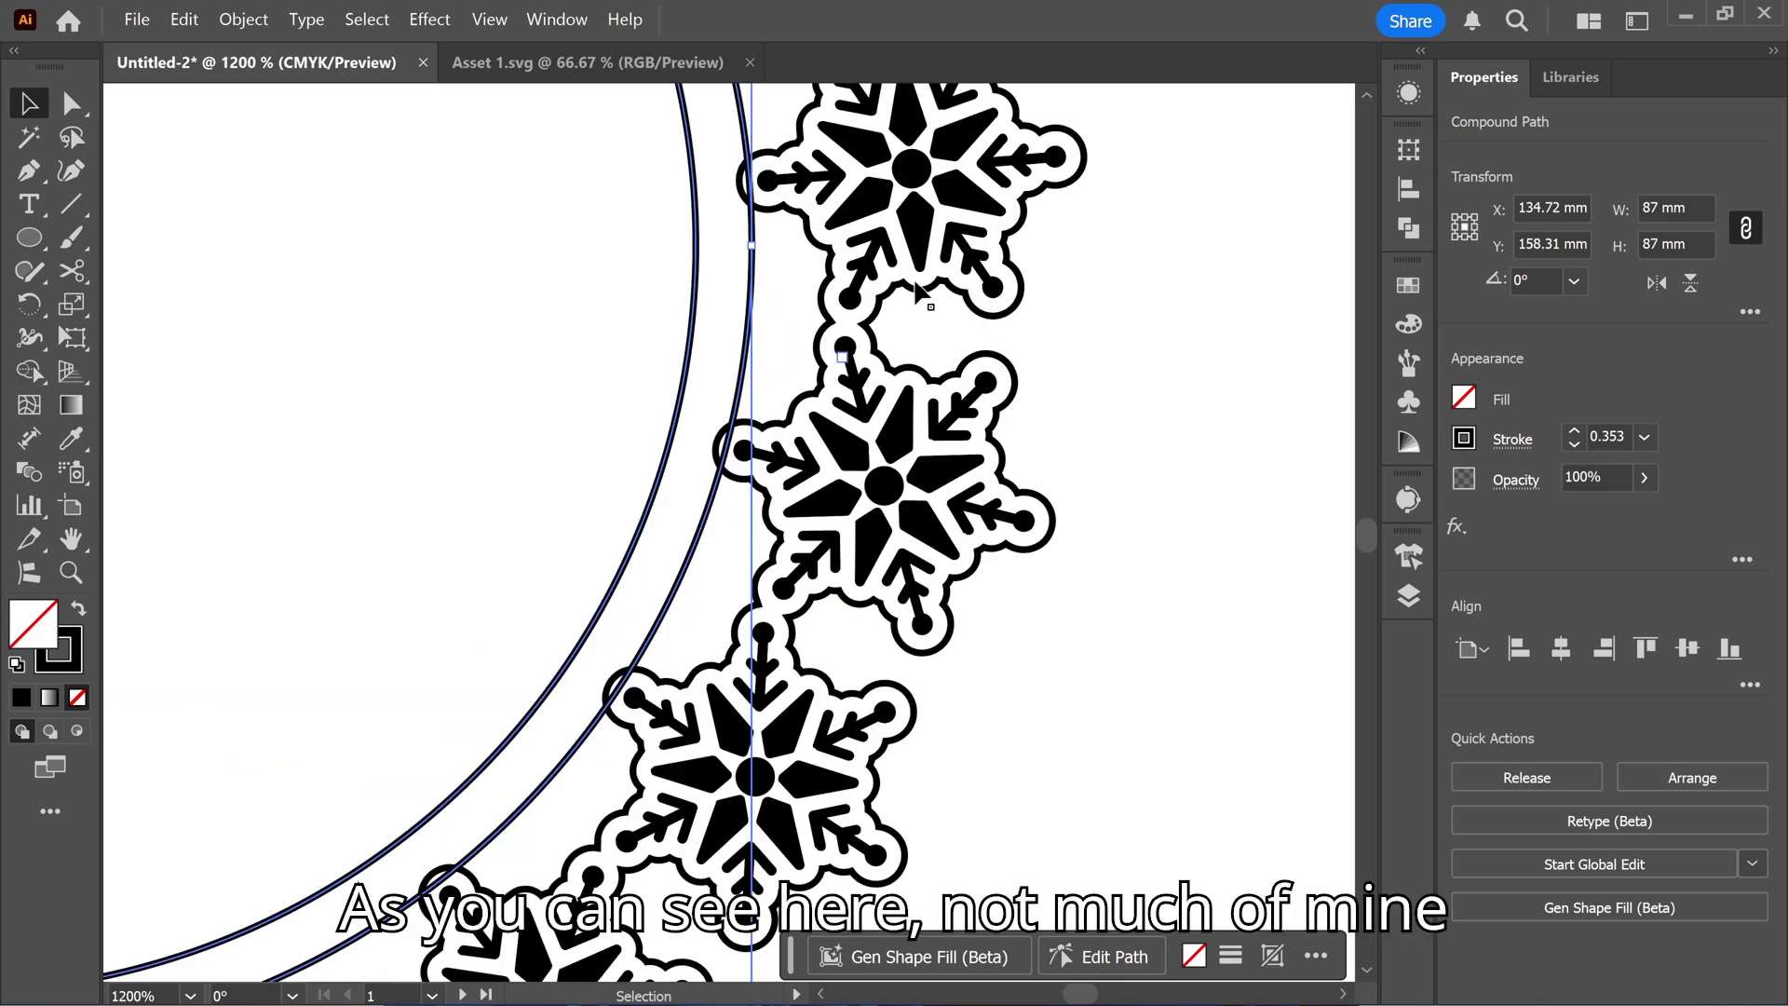
shift+click(914, 290)
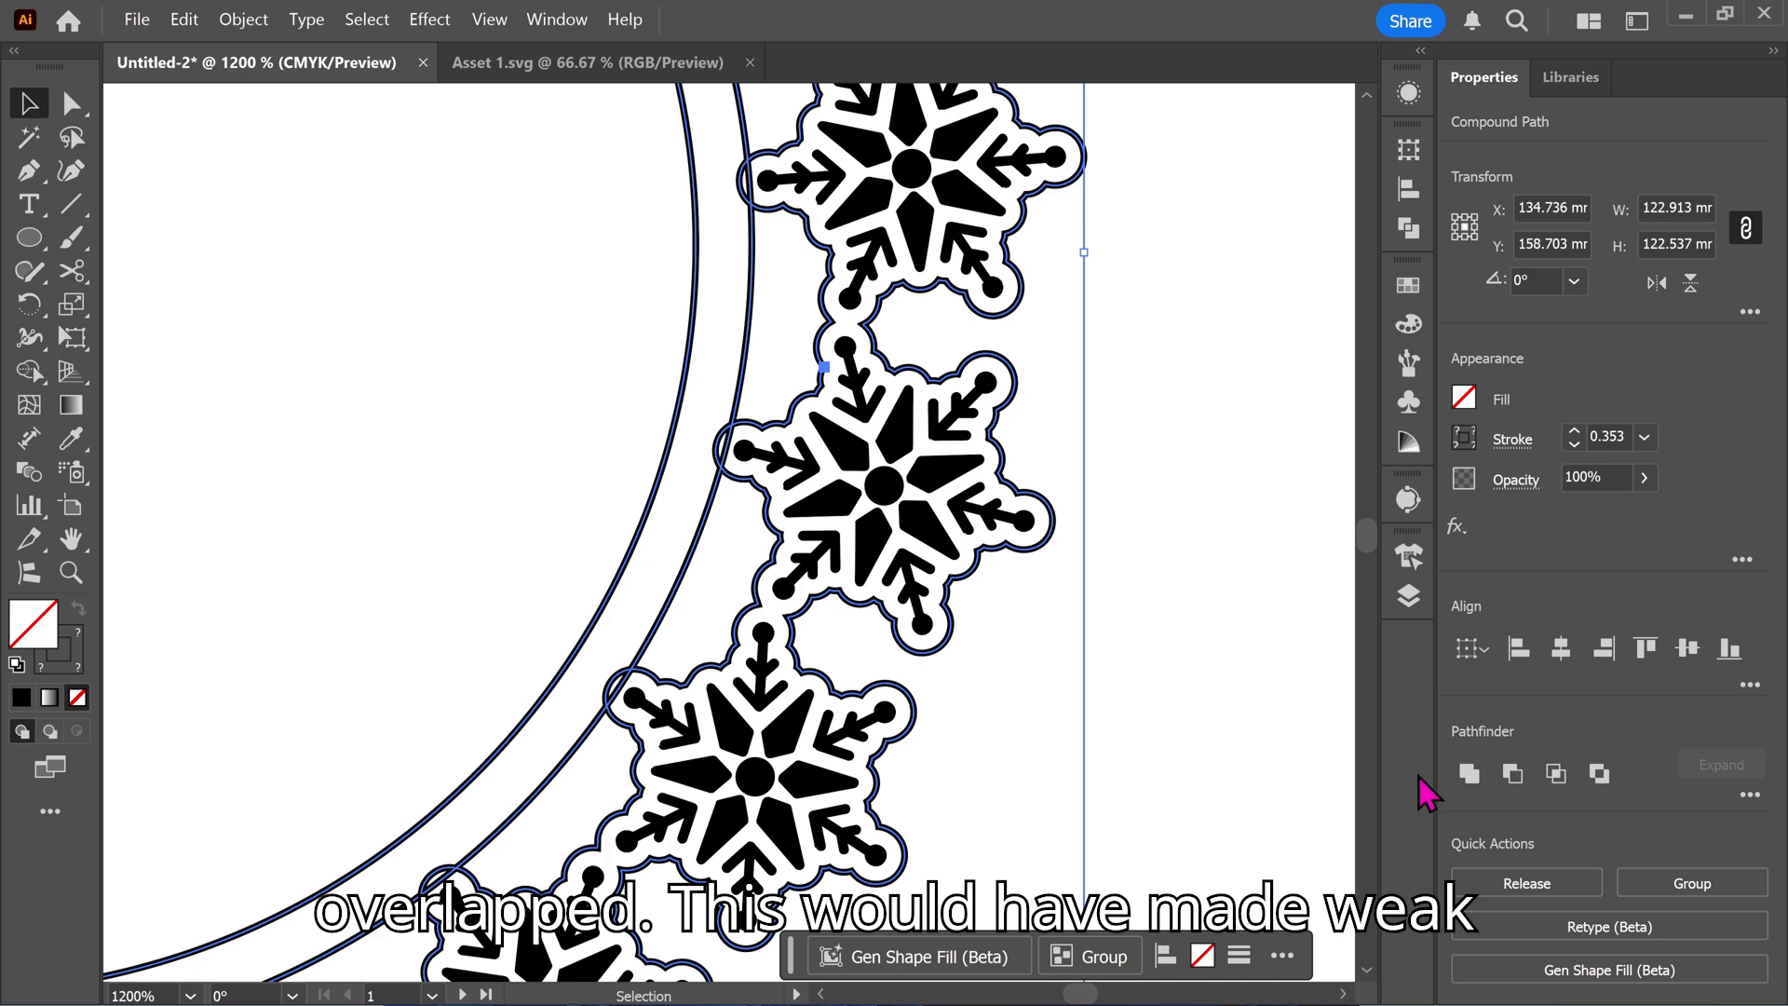
click(1470, 775)
scroll(1132, 545, down, 2)
scroll(1131, 535, down, 1)
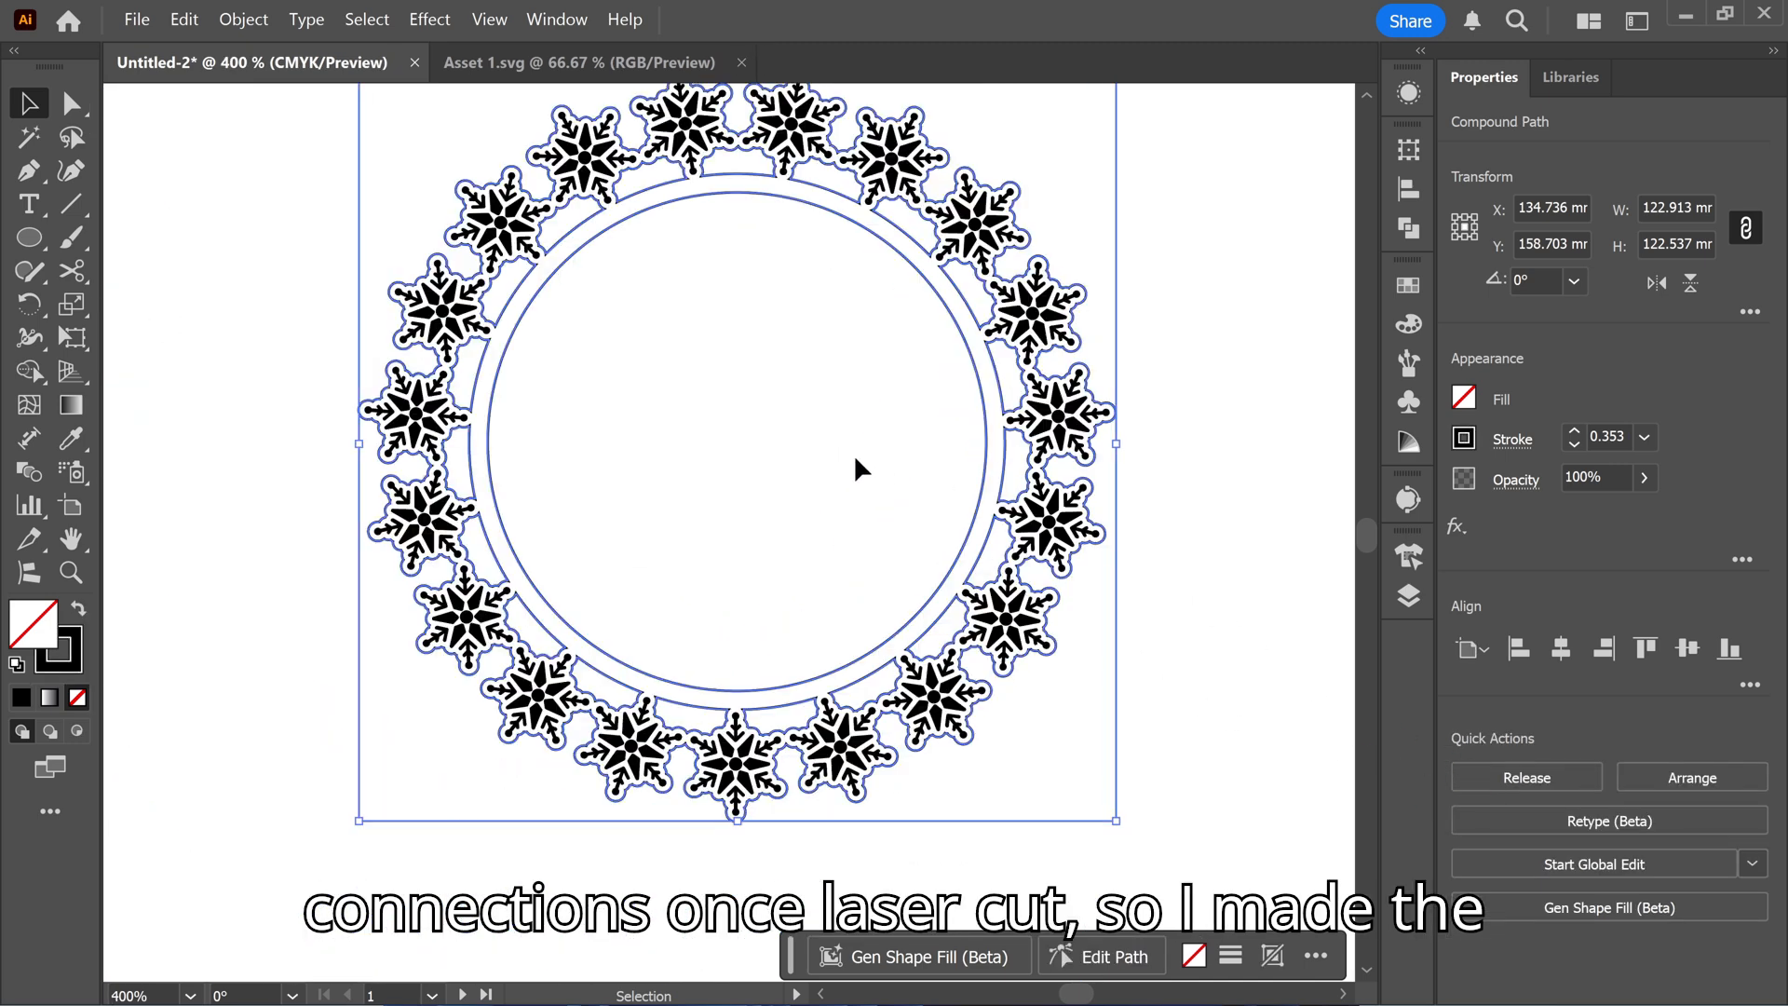
click(830, 443)
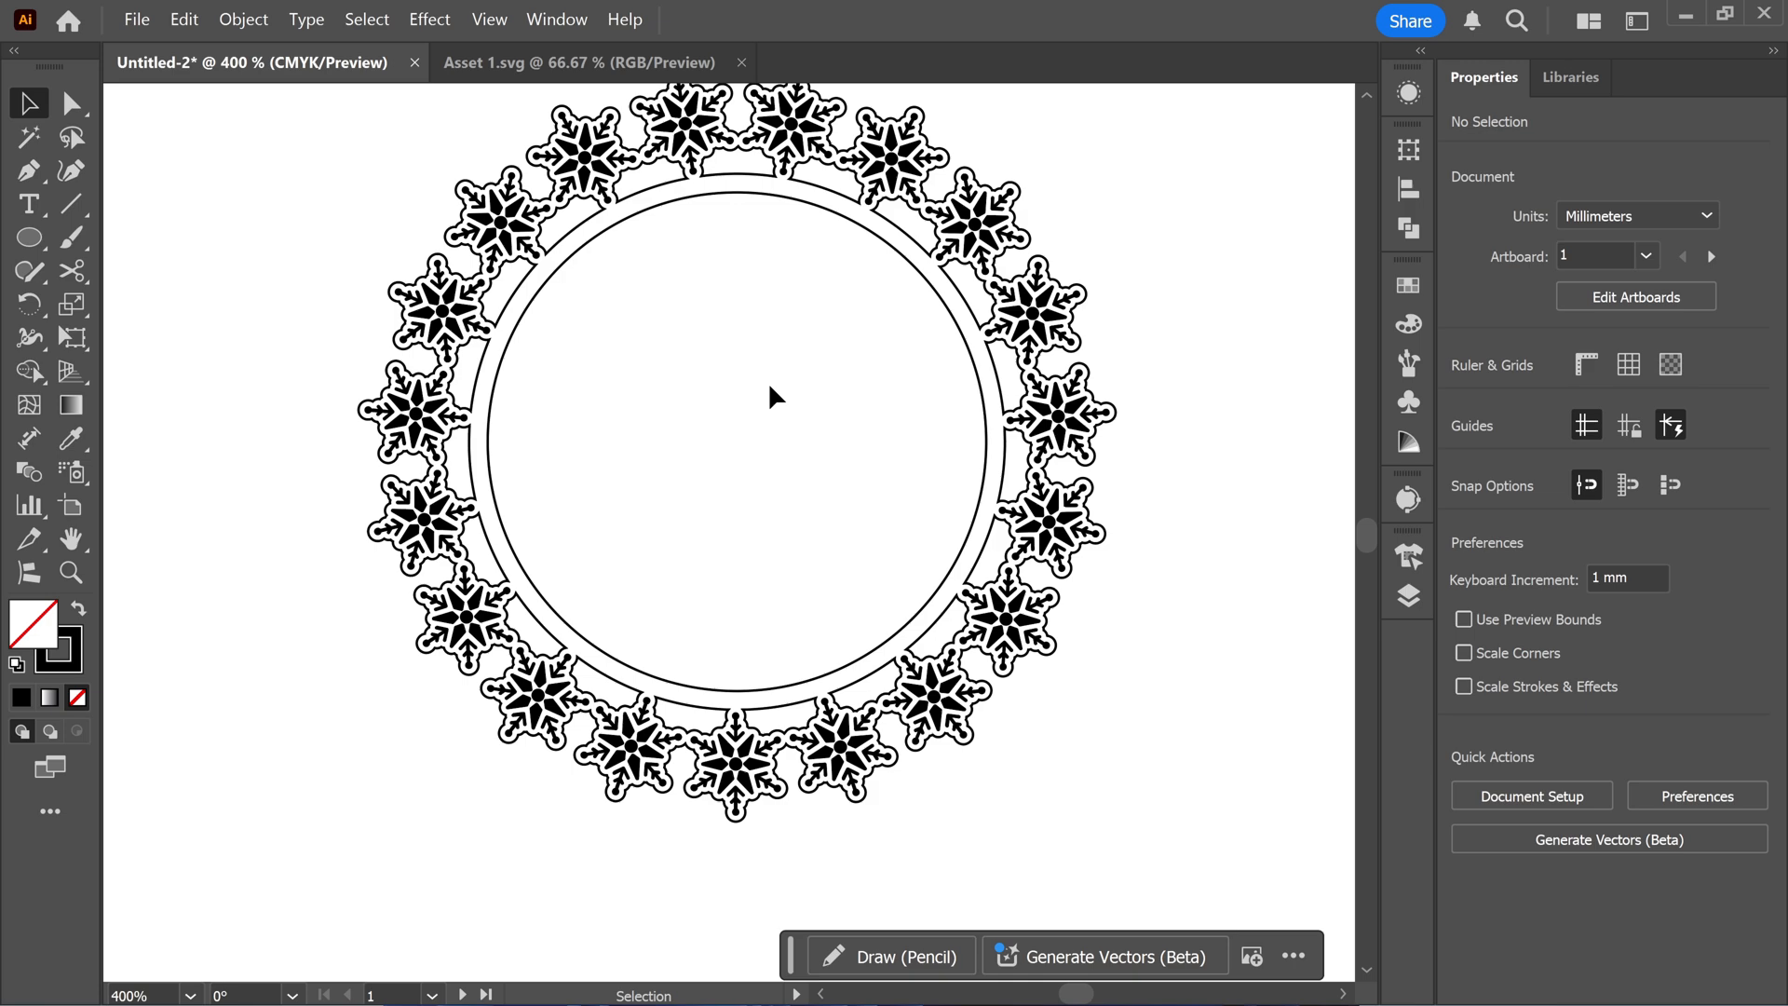
Draw a circle about 119 mm in diameter with the Ellipse tool and place it roughly centred over the snowflake wreath.
scroll(770, 388, down, 2)
drag(771, 401, 772, 446)
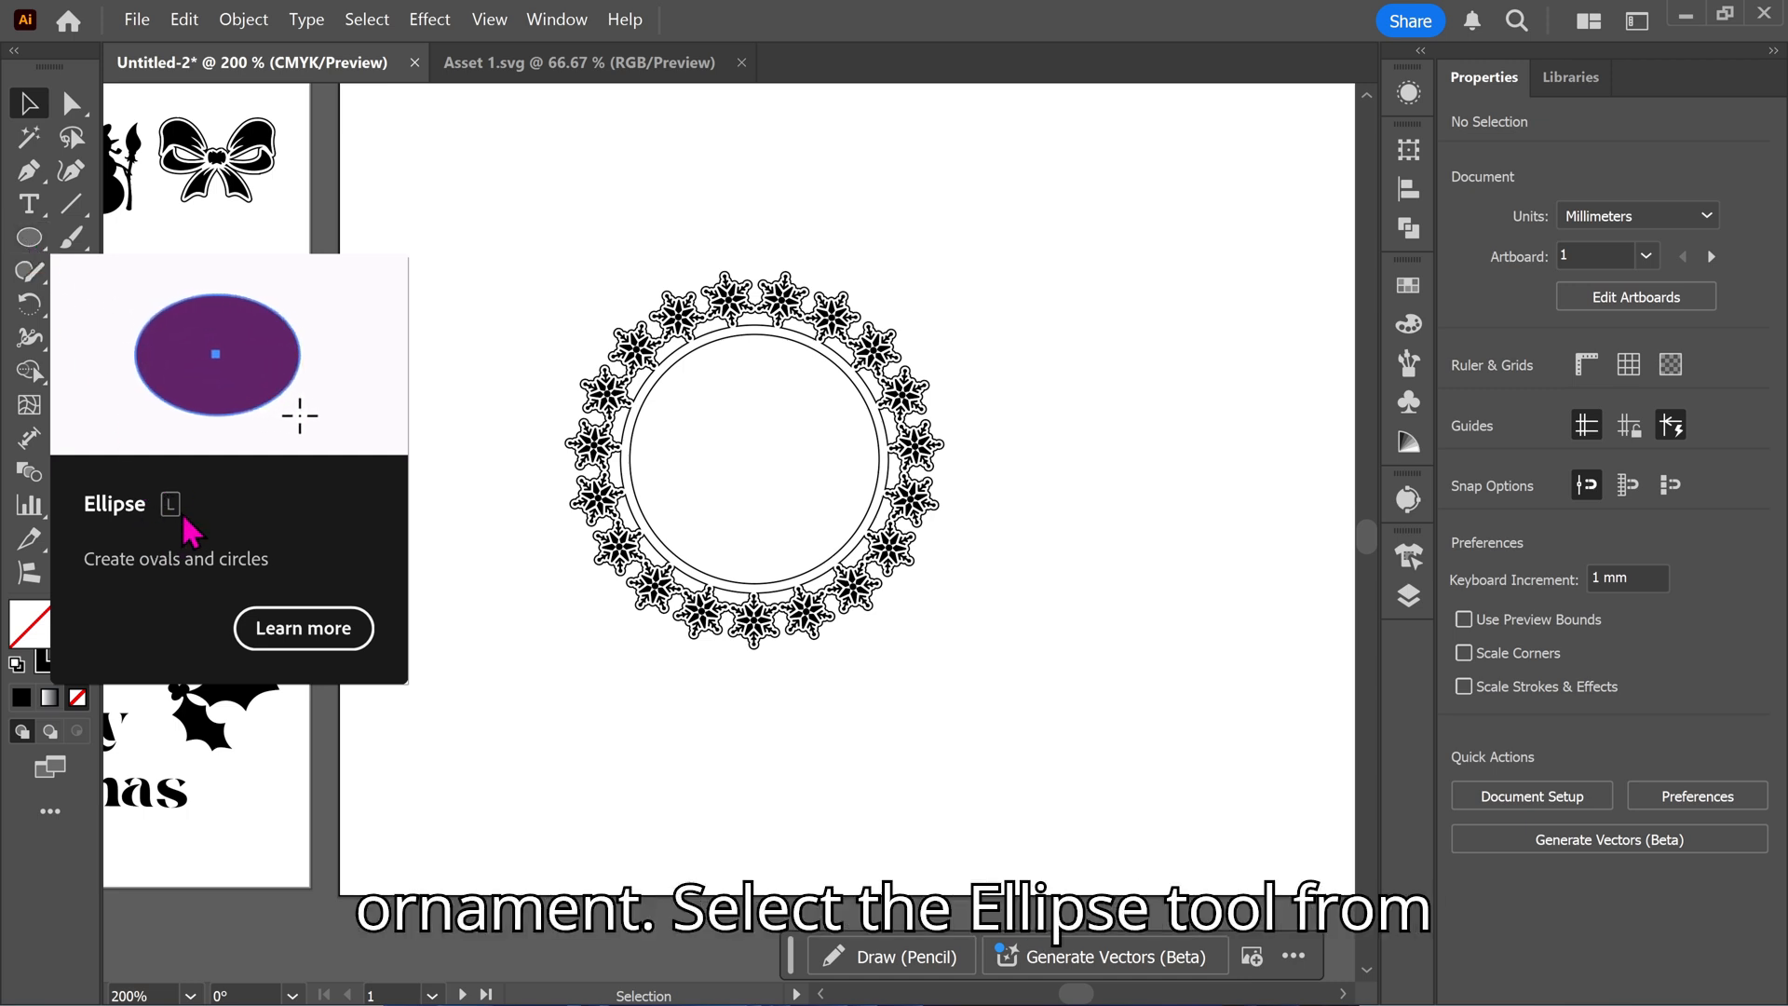
key(l)
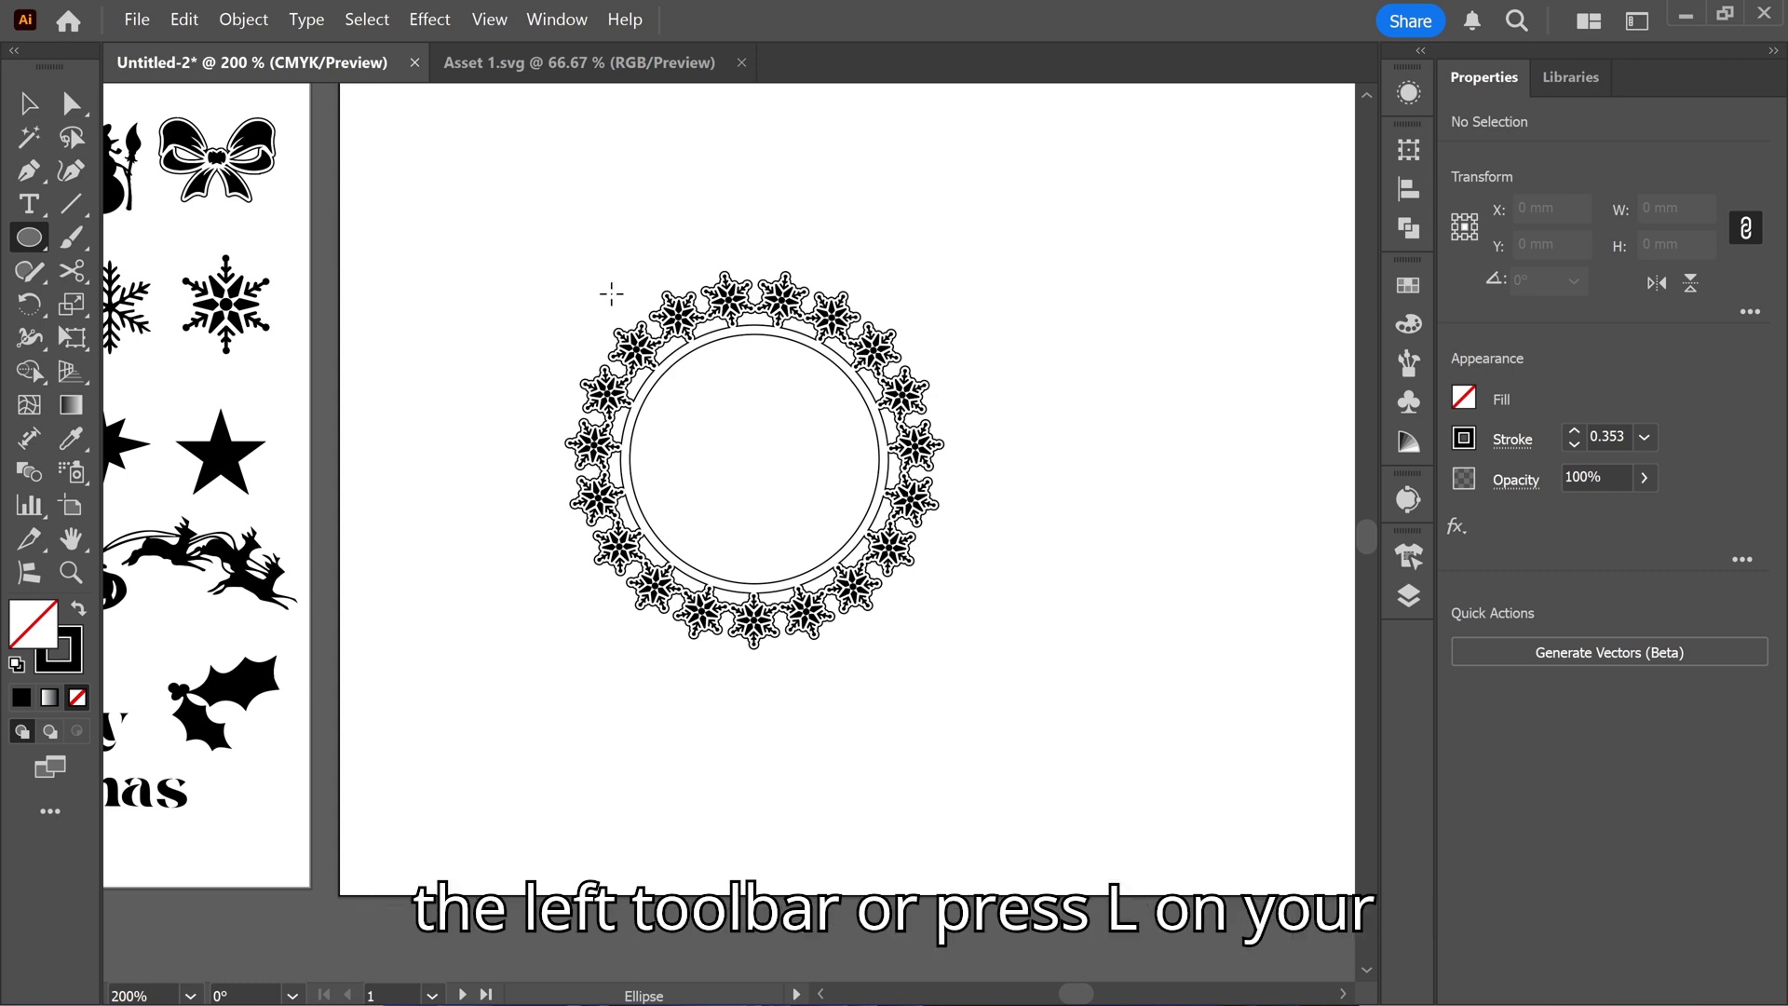
drag(614, 291, 927, 650)
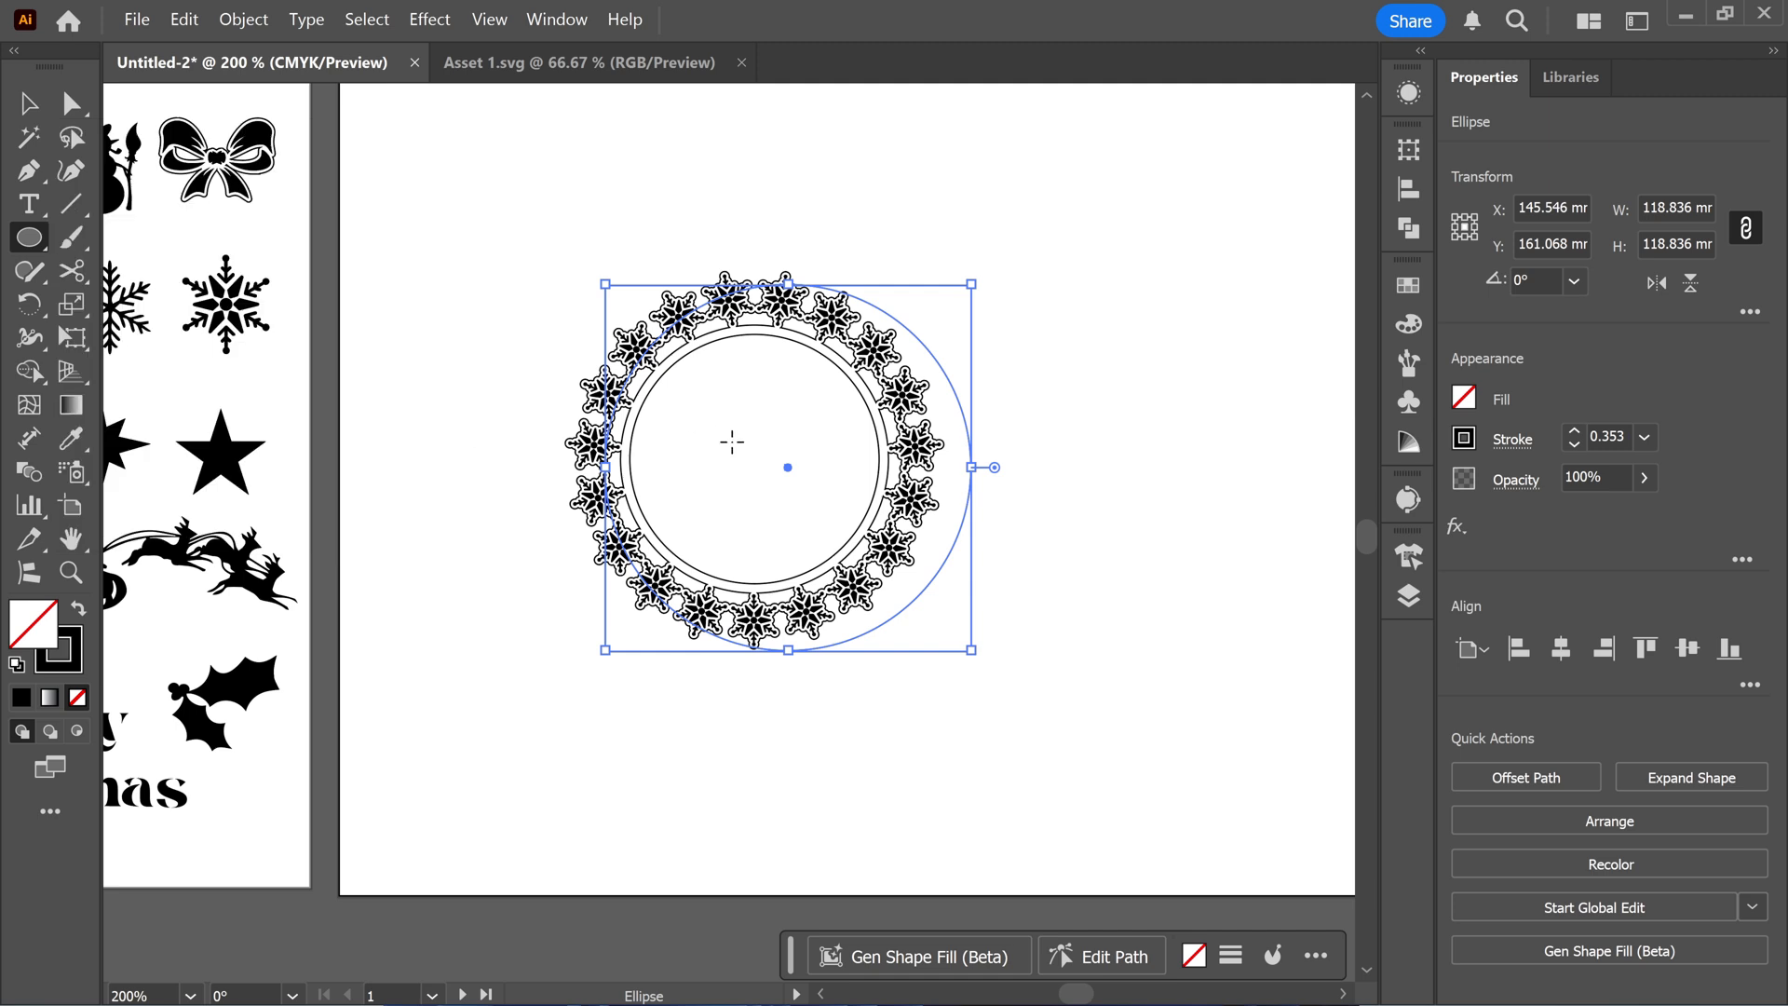
key(v)
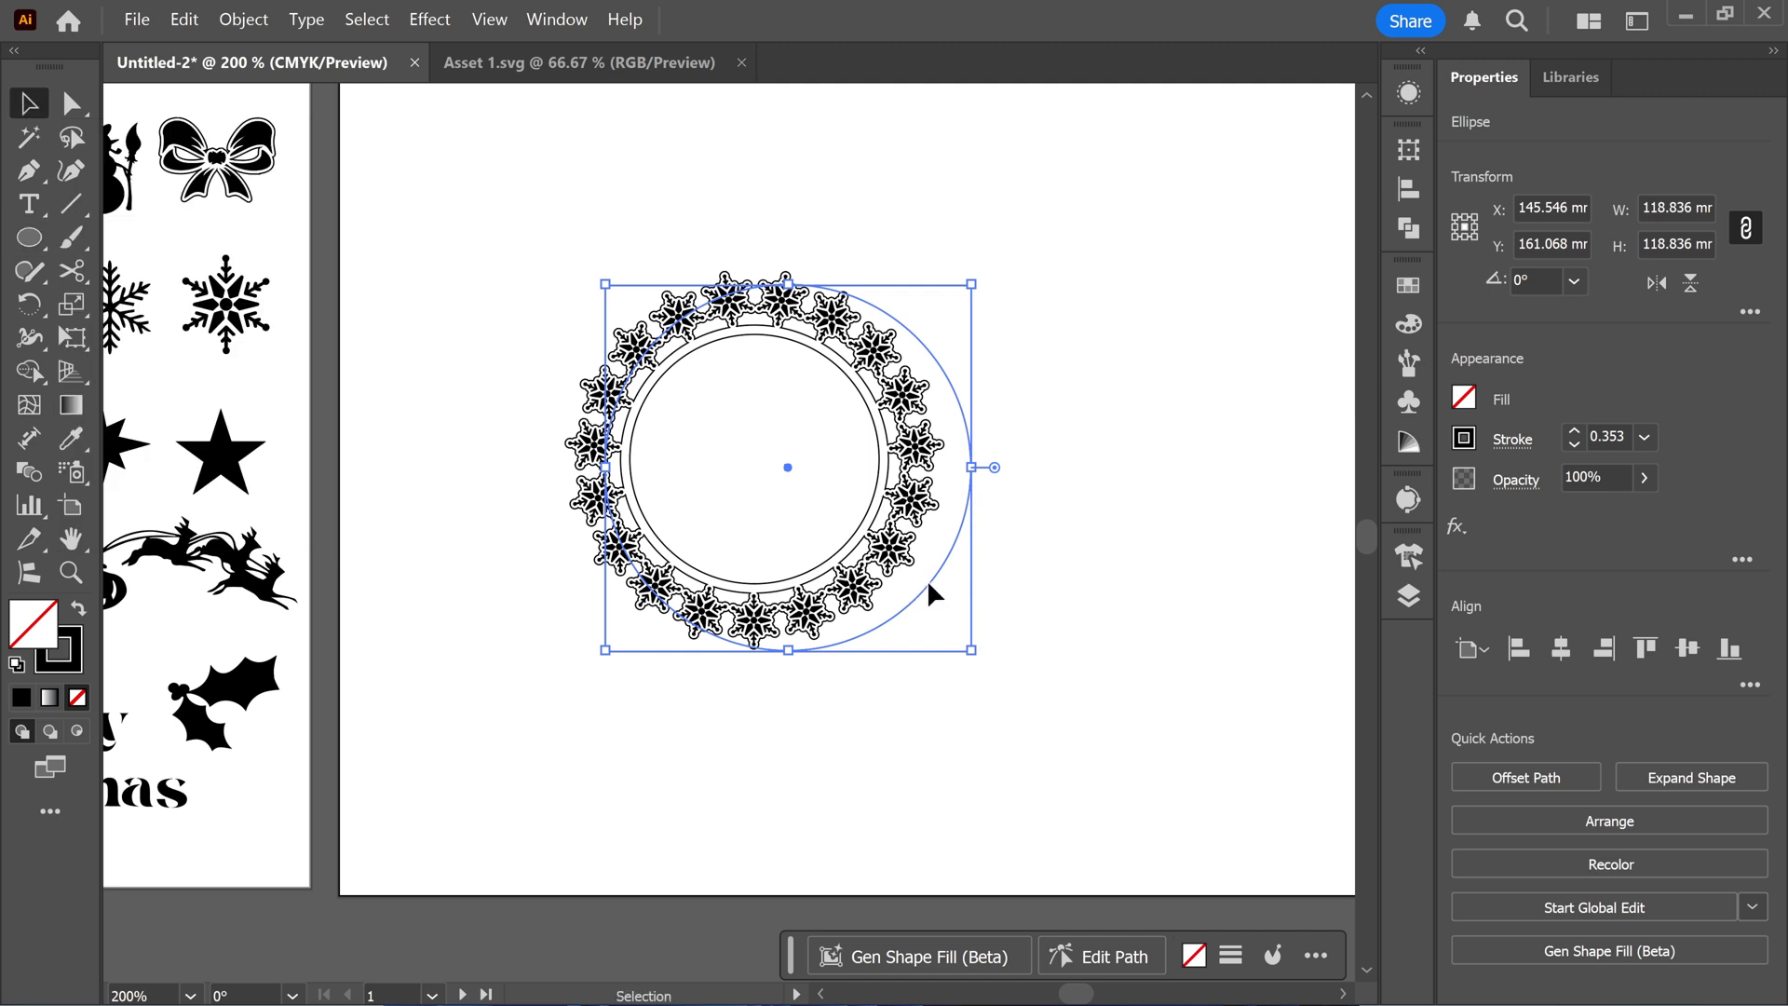
mouse_move(930, 591)
mouse_down()
mouse_move(878, 578)
mouse_move(899, 584)
mouse_up()
Enlarge the outer circle to 121 mm wide and high so it crosses the snowflakes' outer tips.
scroll(875, 568, up, 3)
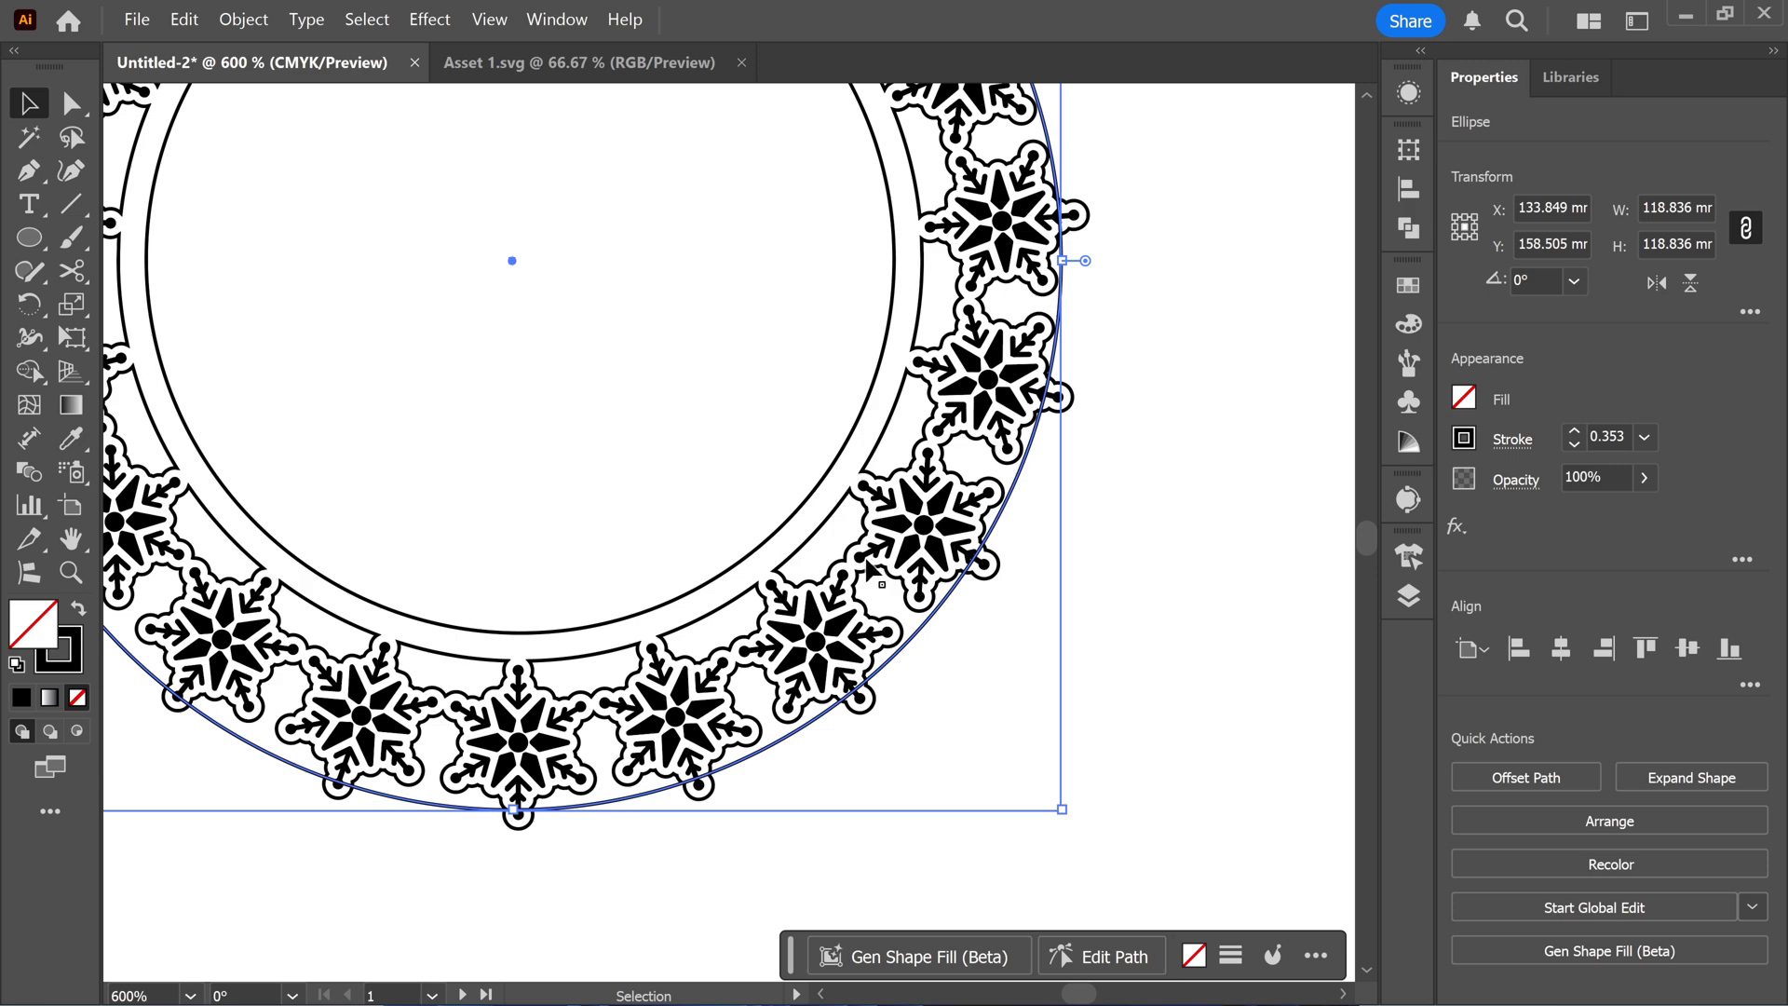
scroll(991, 512, down, 3)
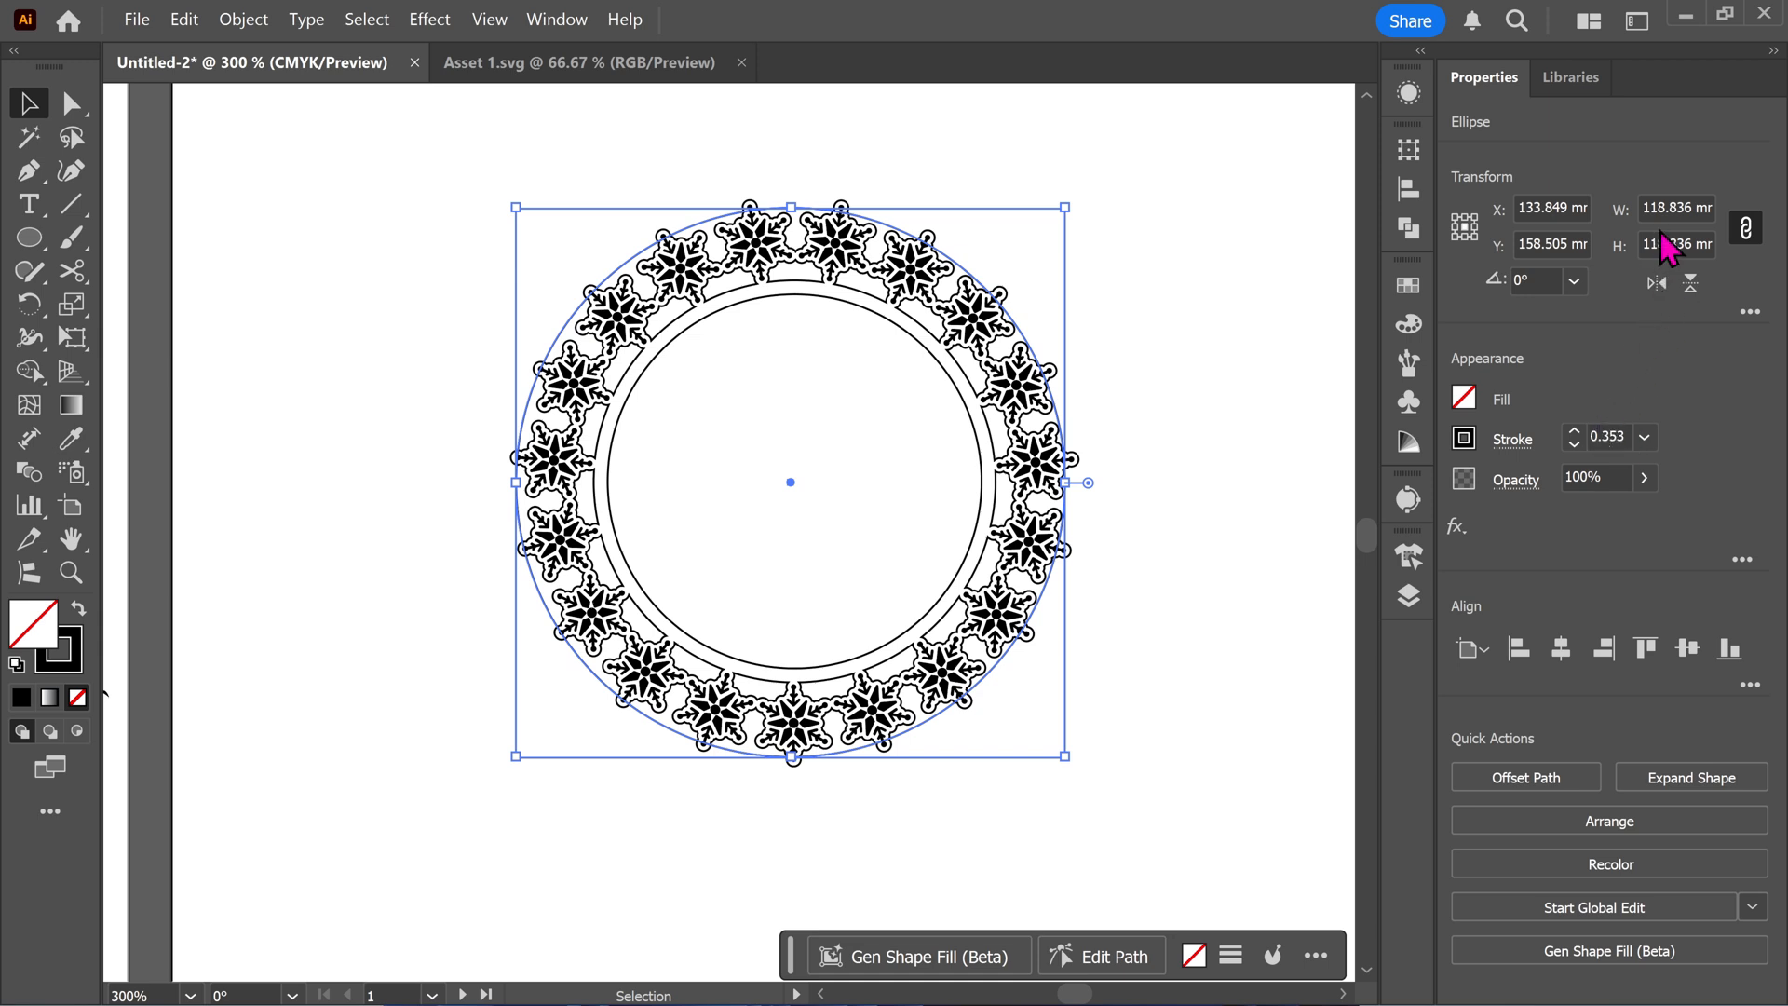
scroll(1660, 245, up, 2)
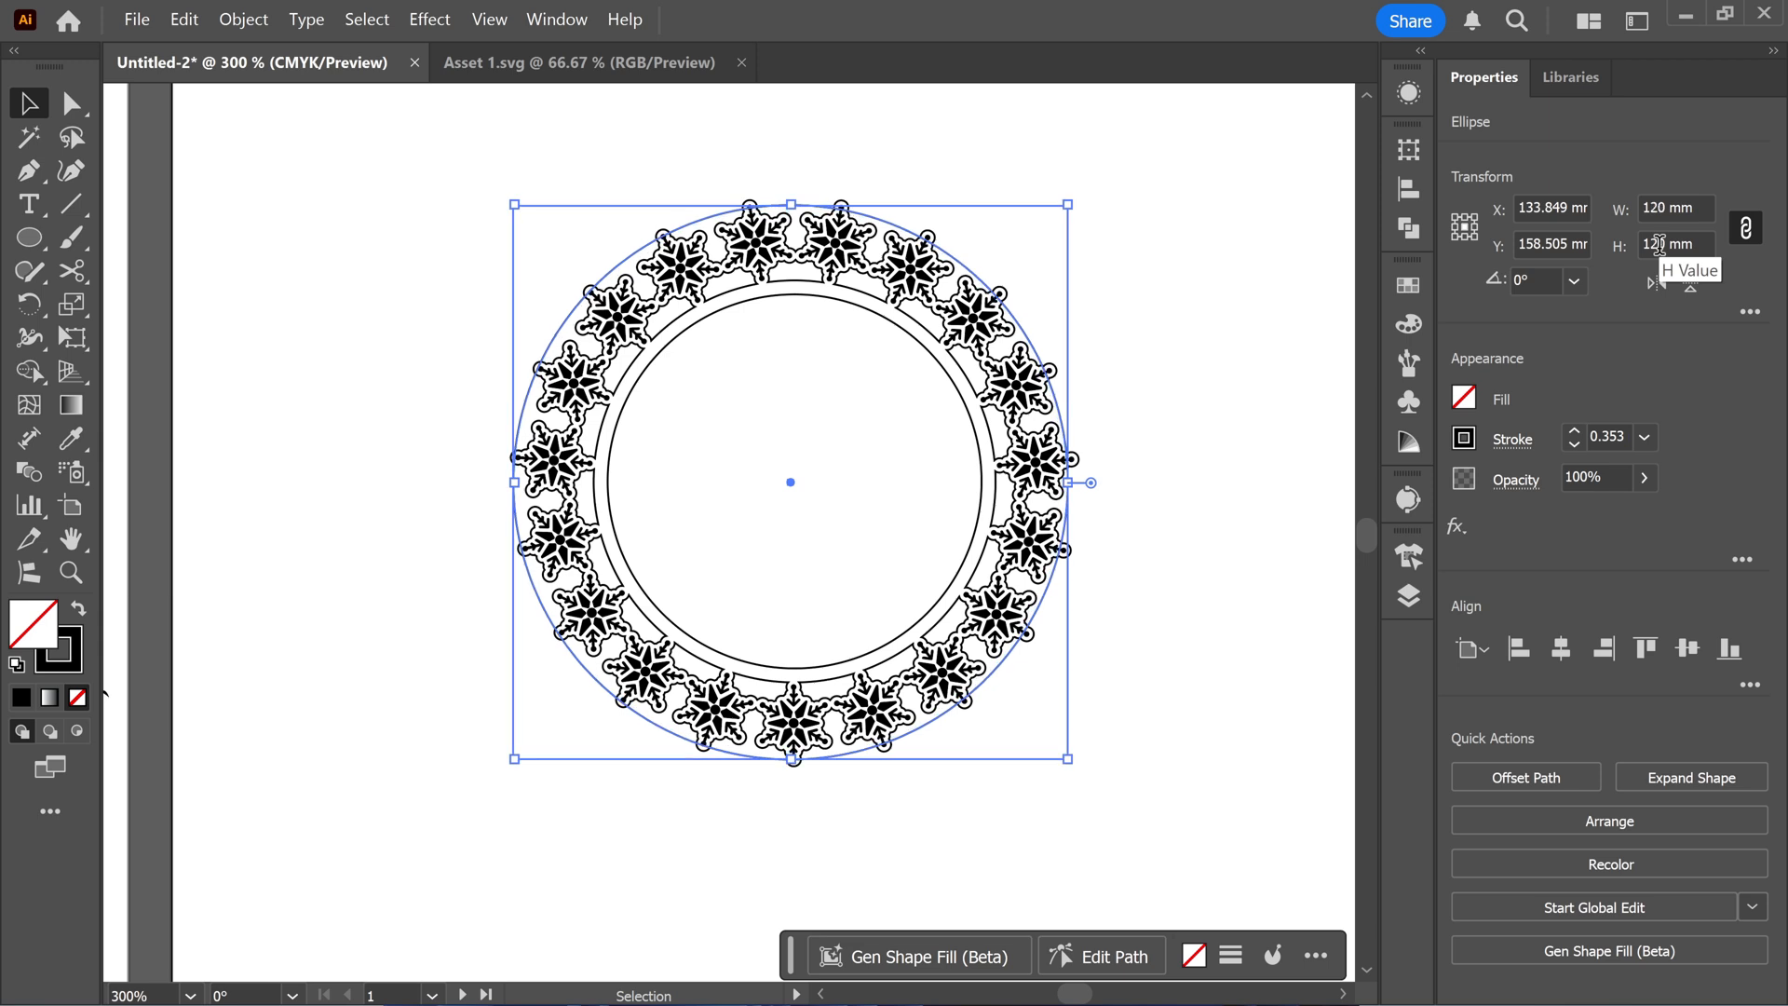
scroll(1659, 245, up, 1)
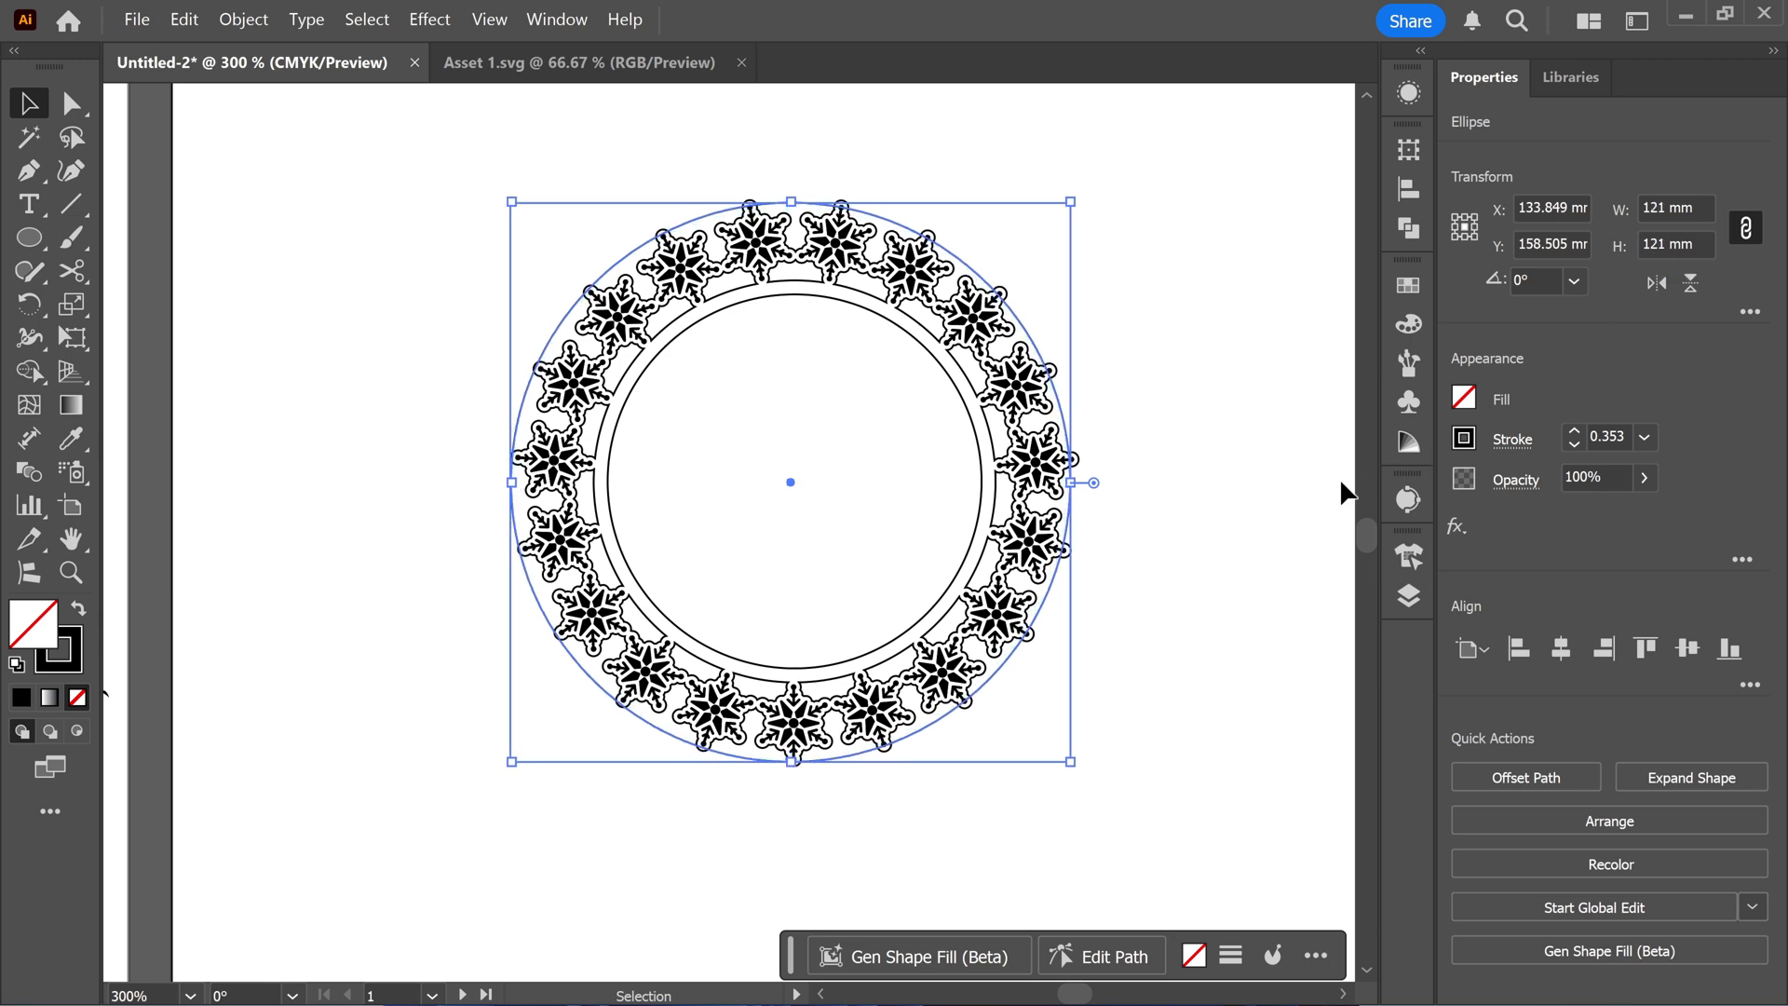
click(1233, 489)
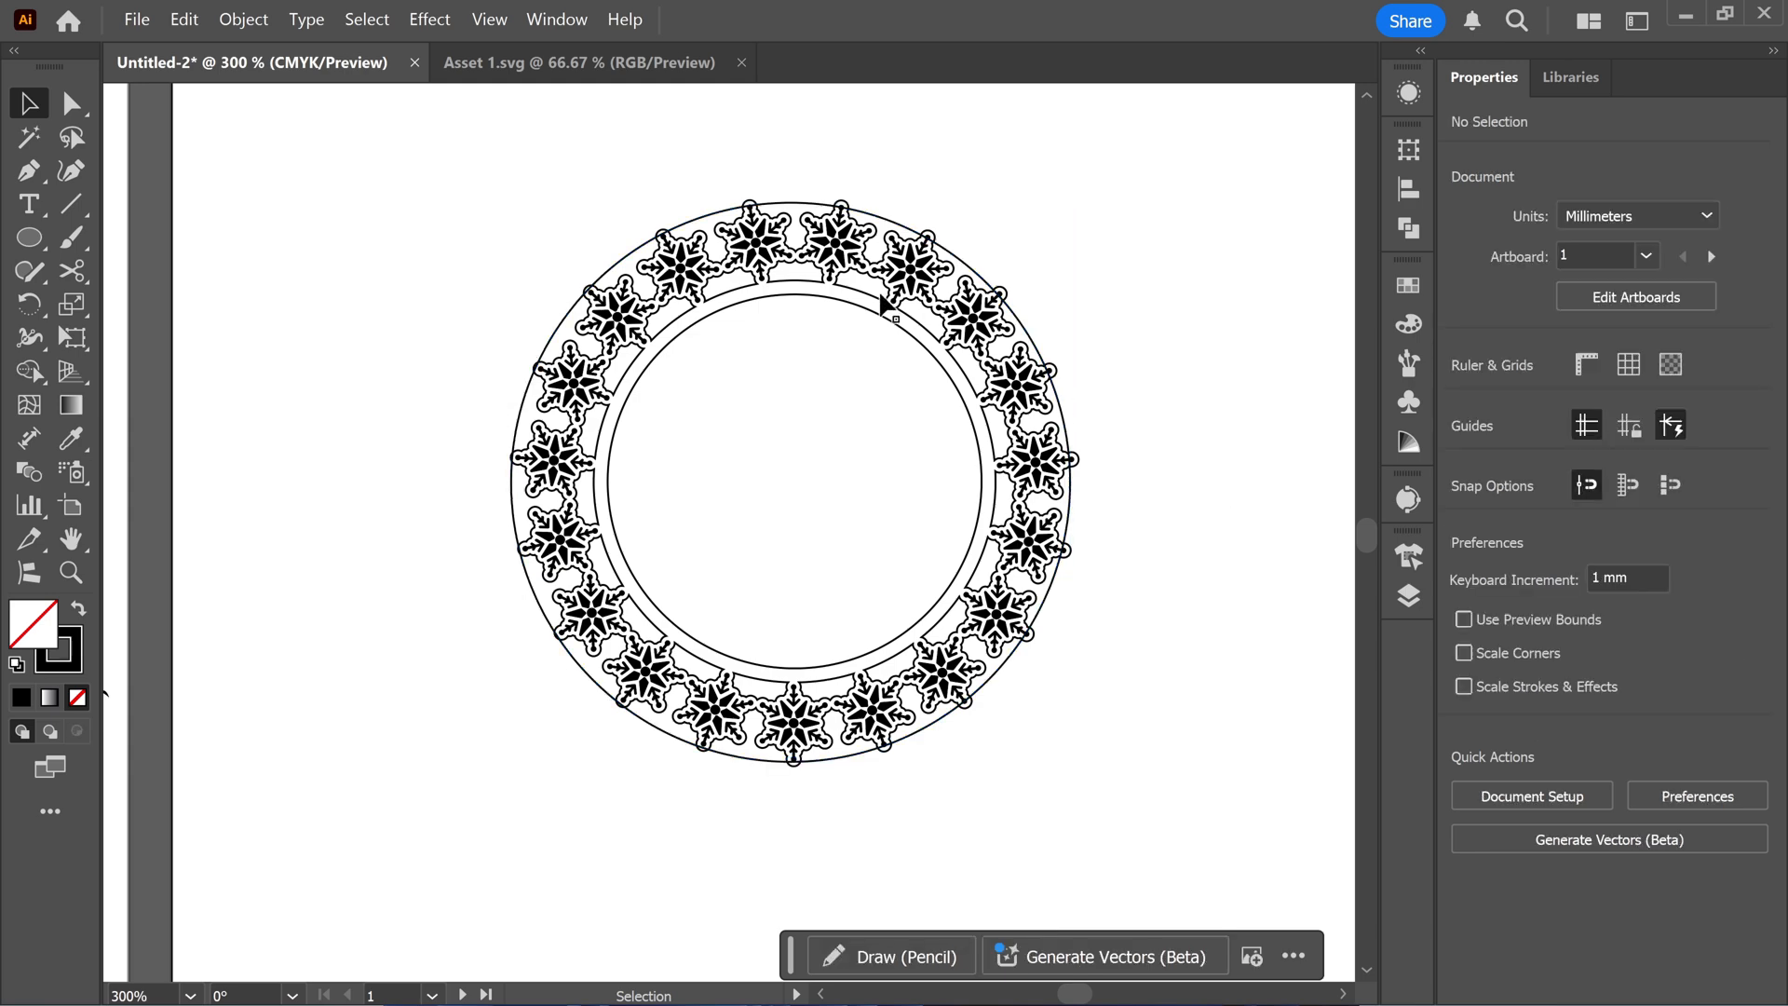
Hide the united wreath outline and the outer circle in Layer 1, leaving only the black snowflake pieces visible.
click(899, 248)
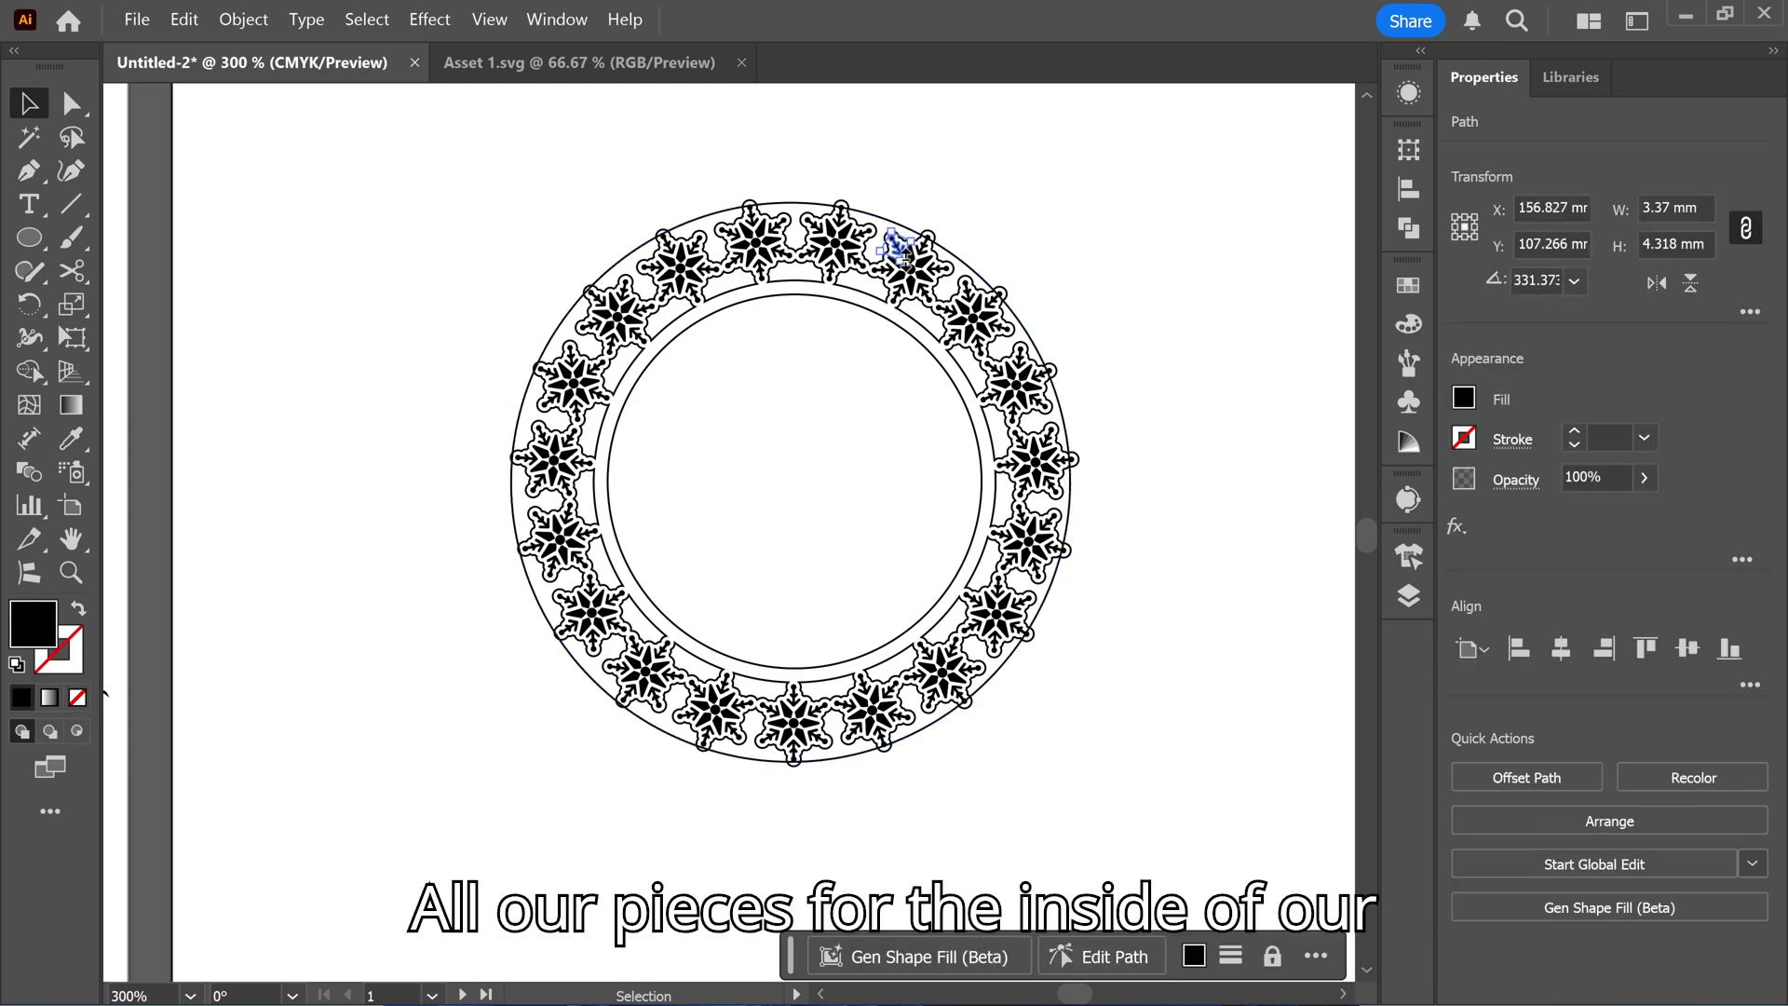
scroll(889, 262, up, 3)
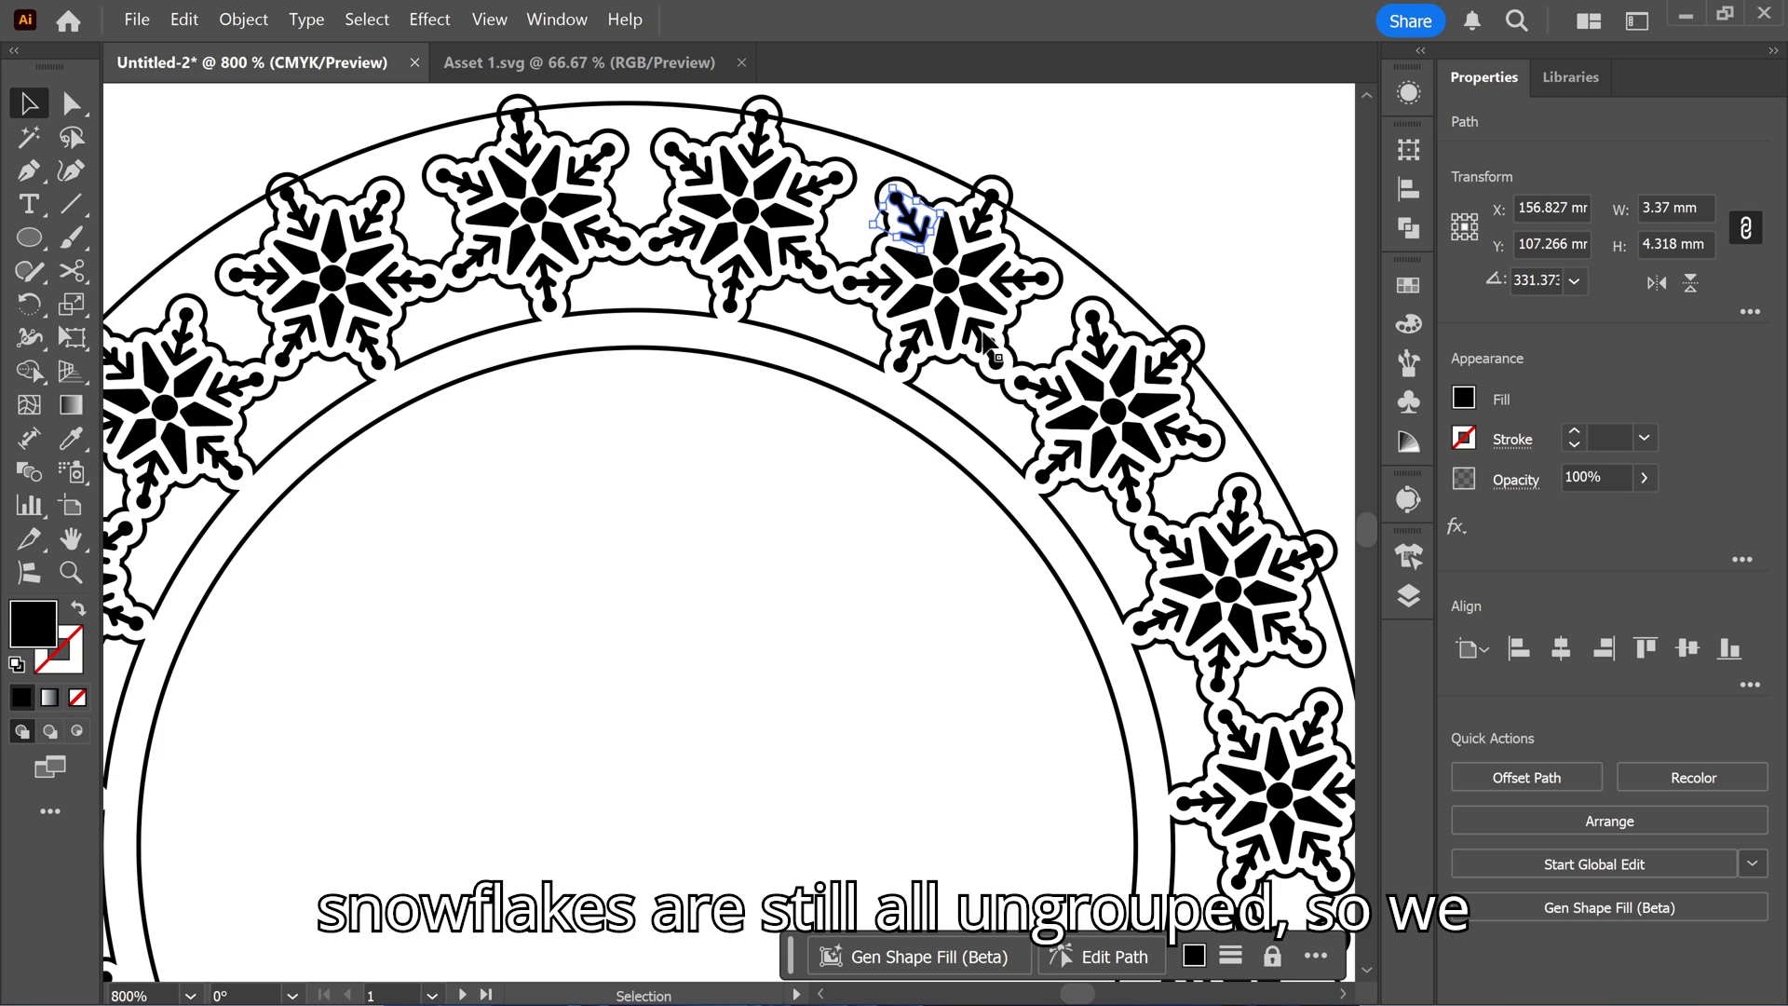
scroll(985, 347, down, 2)
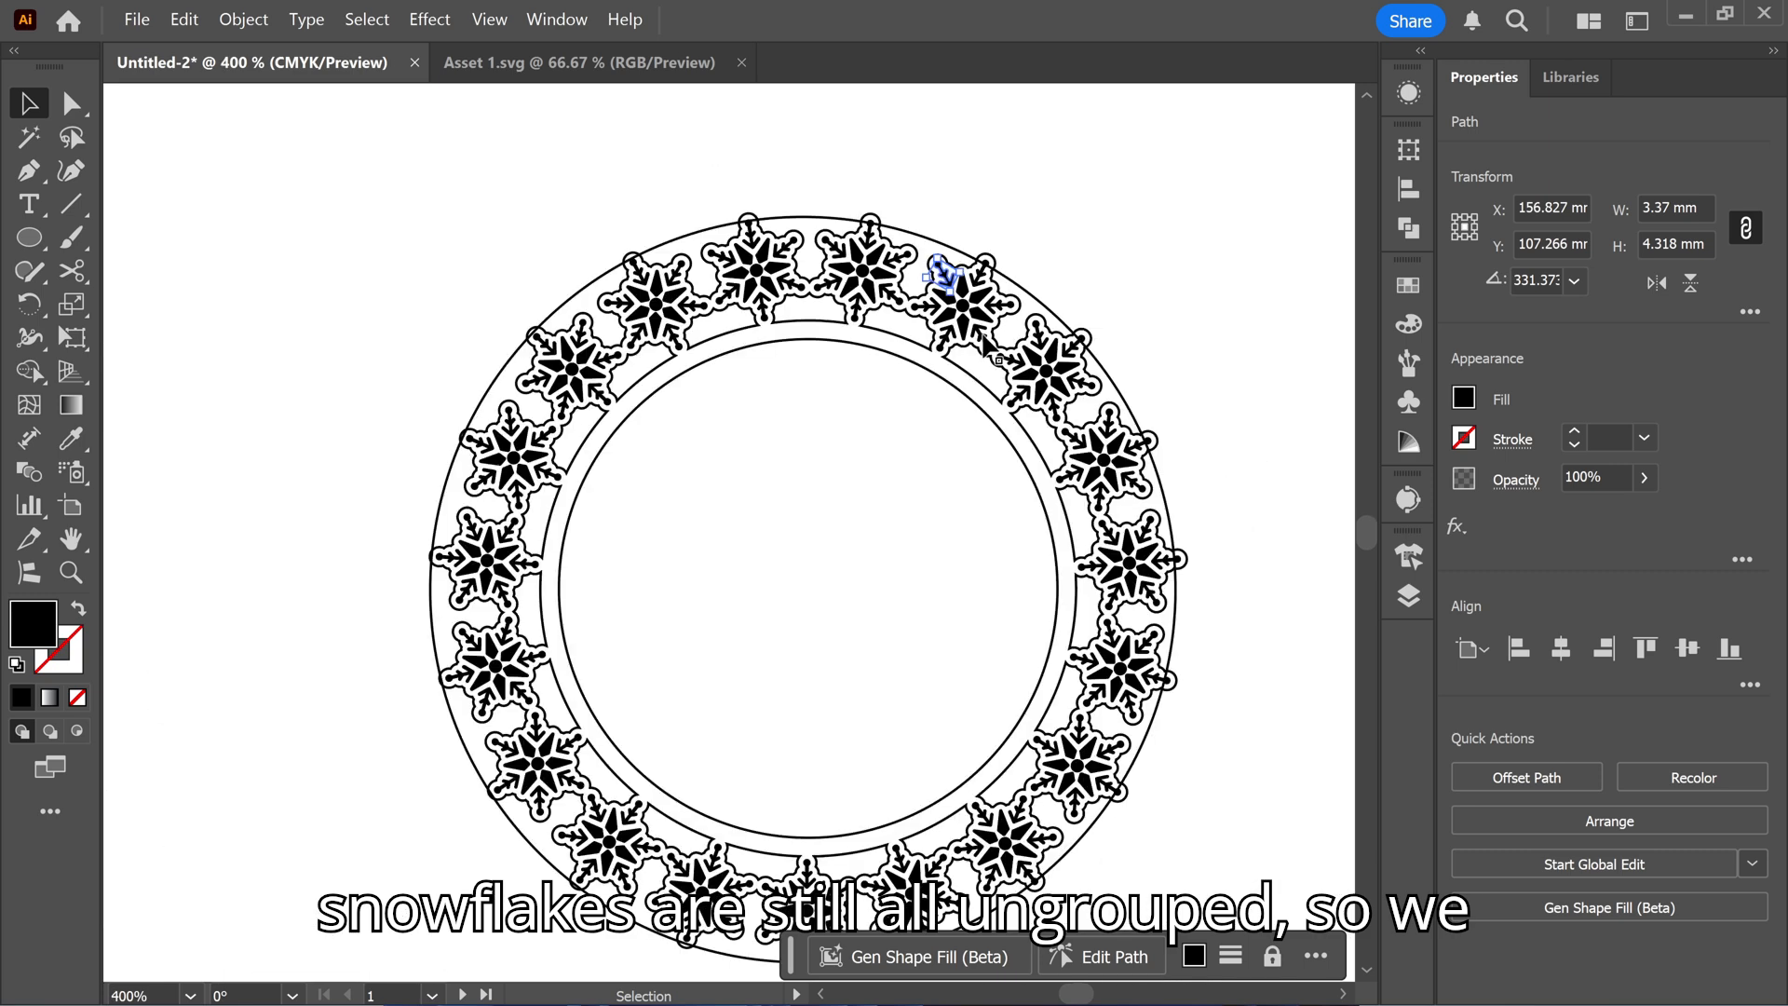
click(1408, 596)
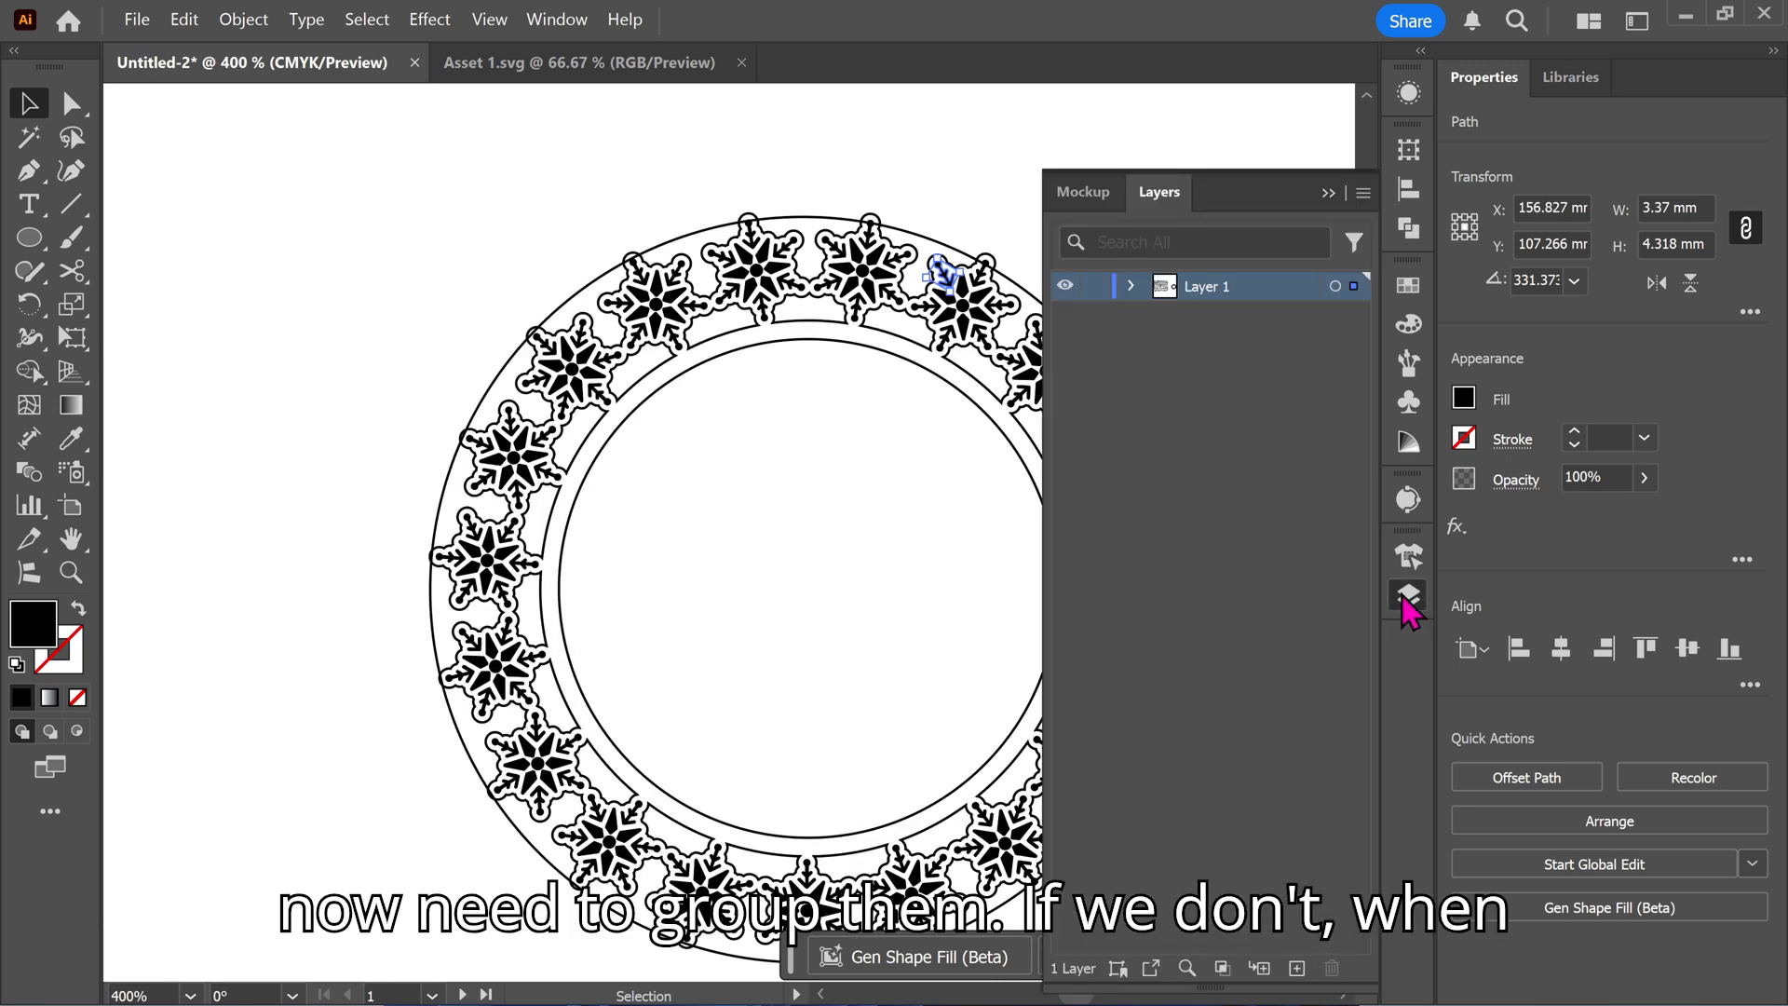
click(1128, 287)
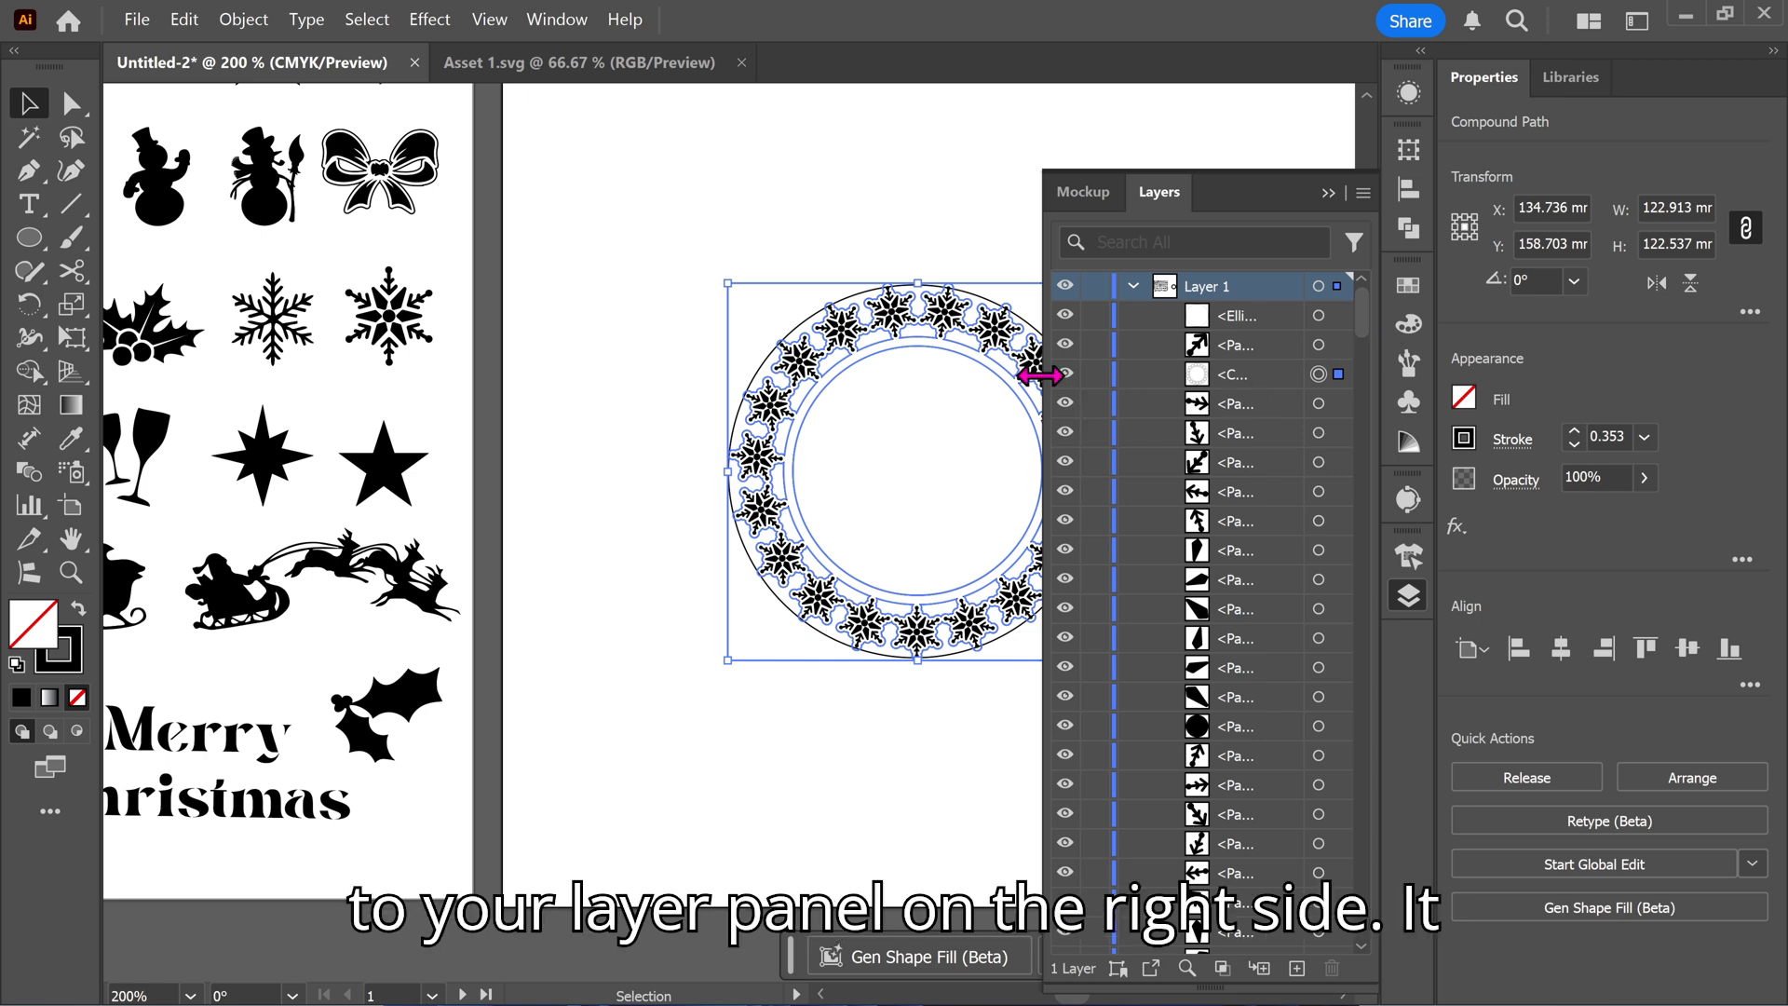
click(1065, 373)
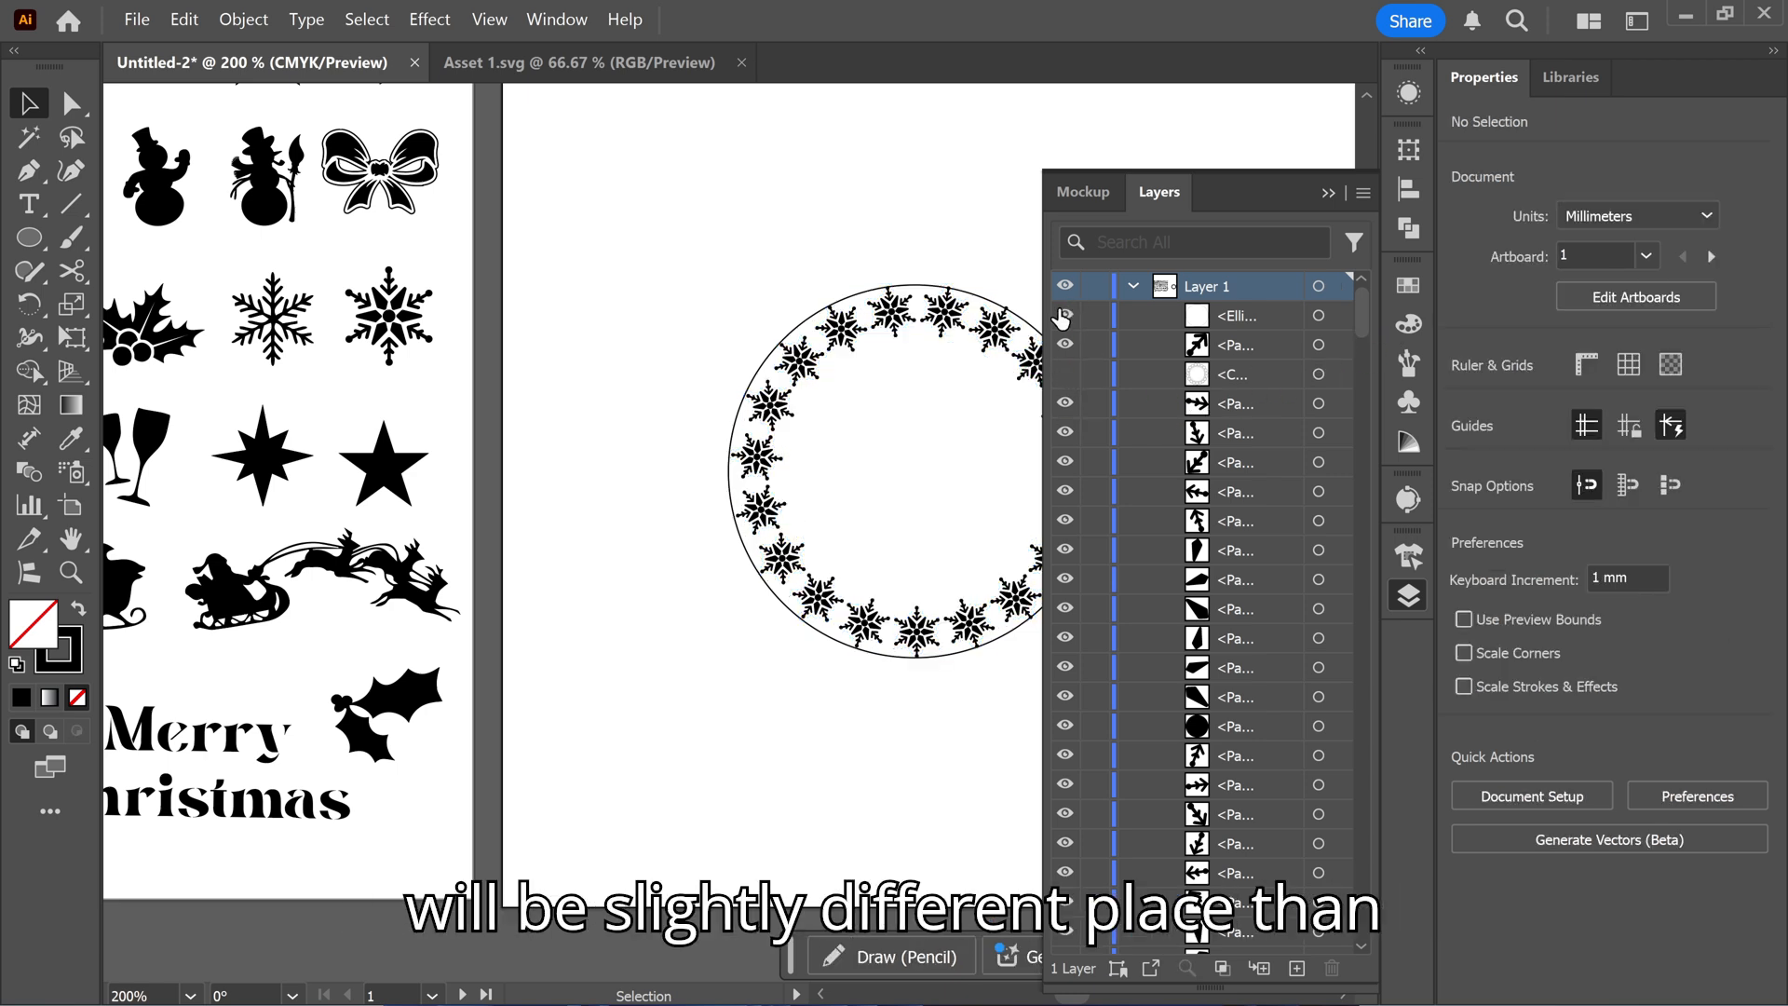
click(1064, 315)
click(1331, 196)
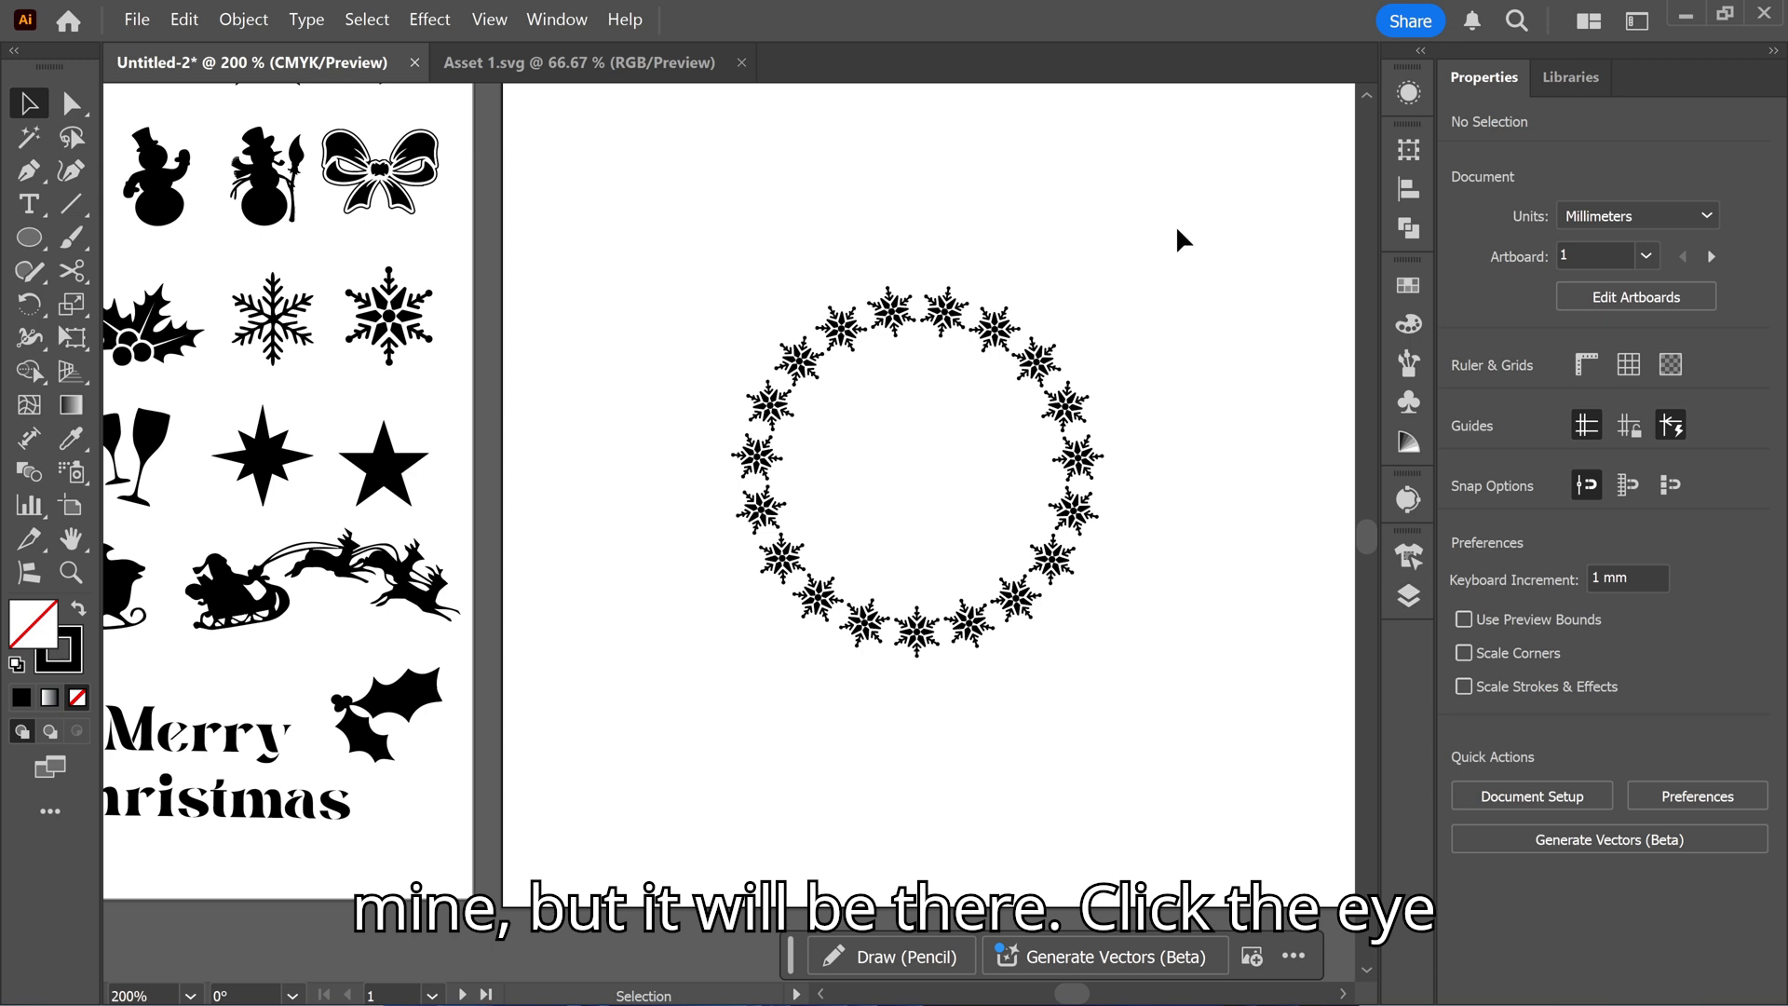
Select all the black snowflake pieces around the wreath and group them.
drag(1090, 682, 1122, 708)
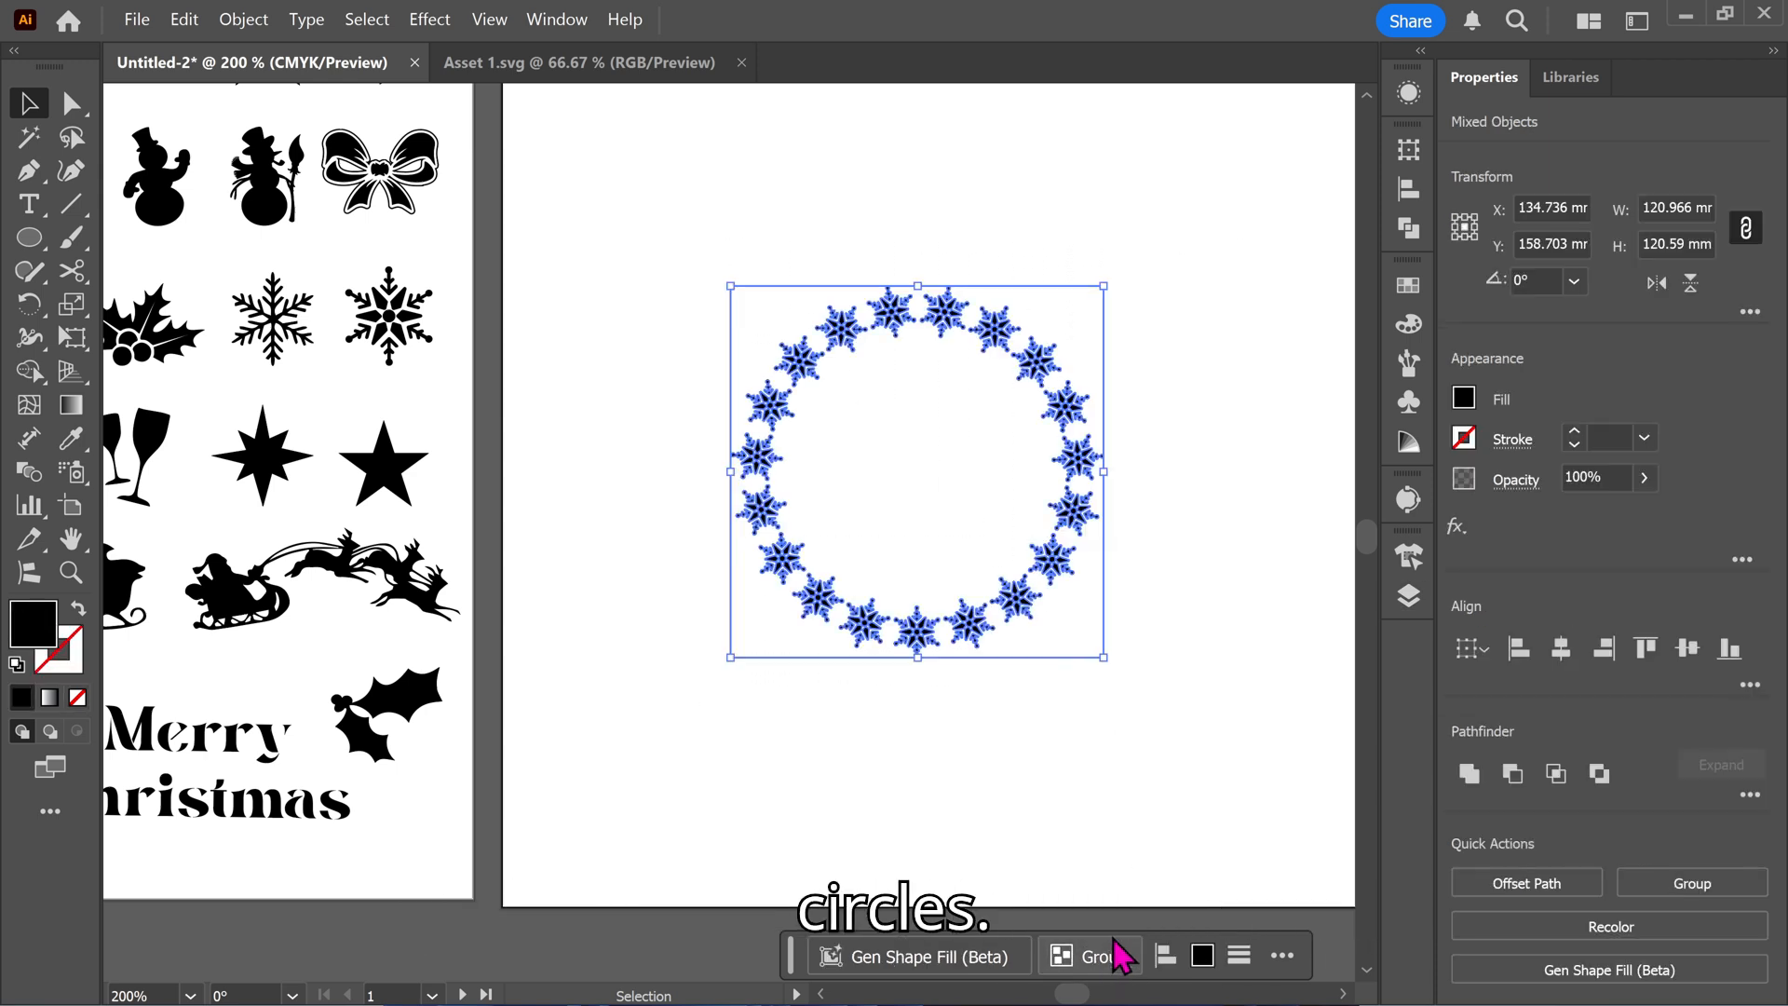
click(1122, 966)
click(1173, 556)
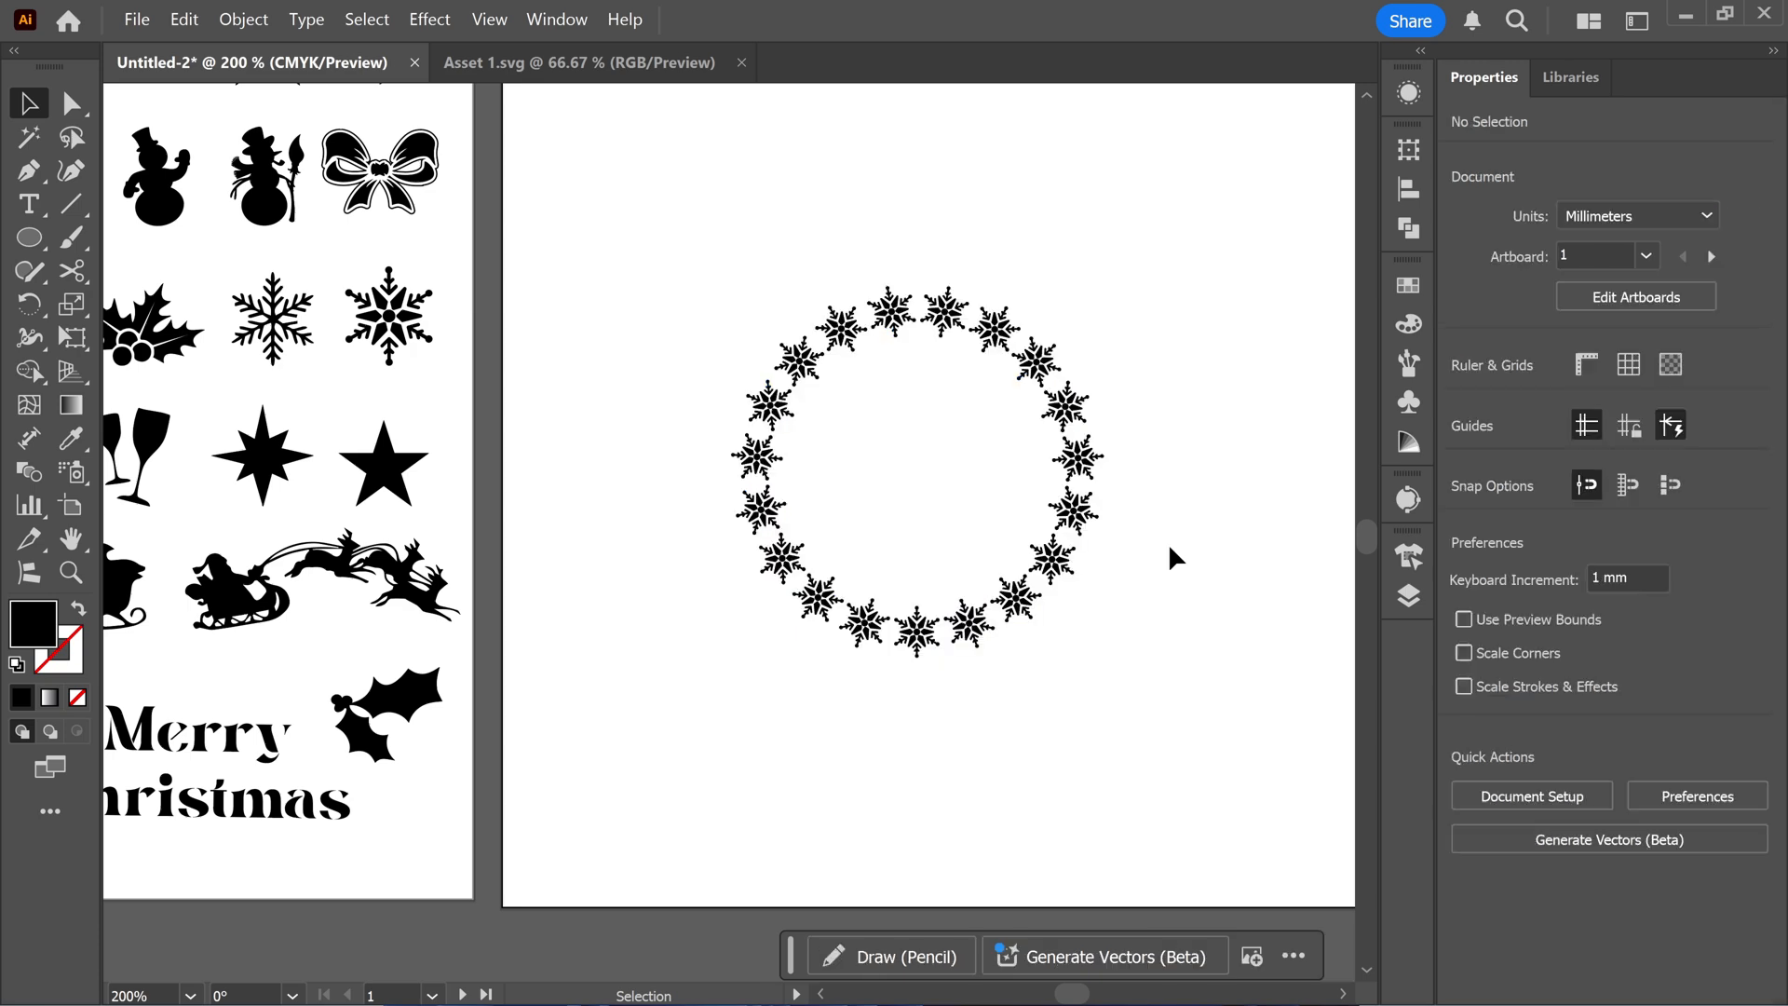
Show the outer circle and the united wreath outline in Layer 1 again.
click(1408, 596)
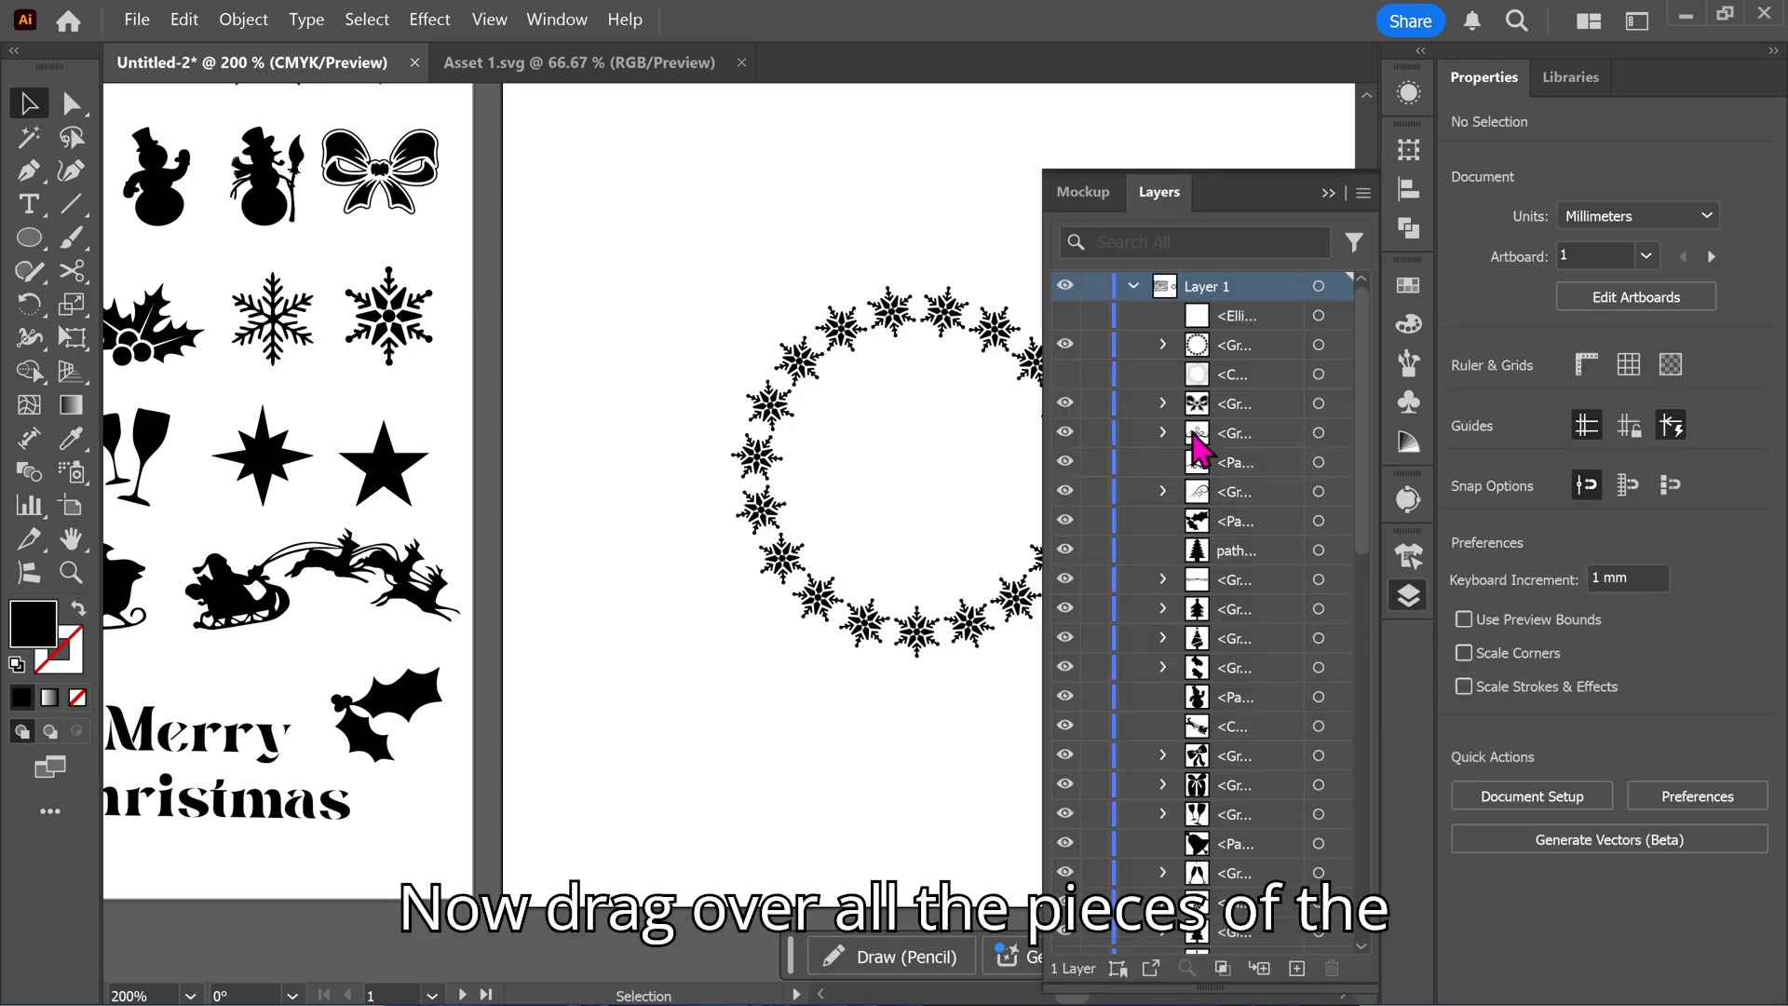
click(1064, 315)
click(1066, 375)
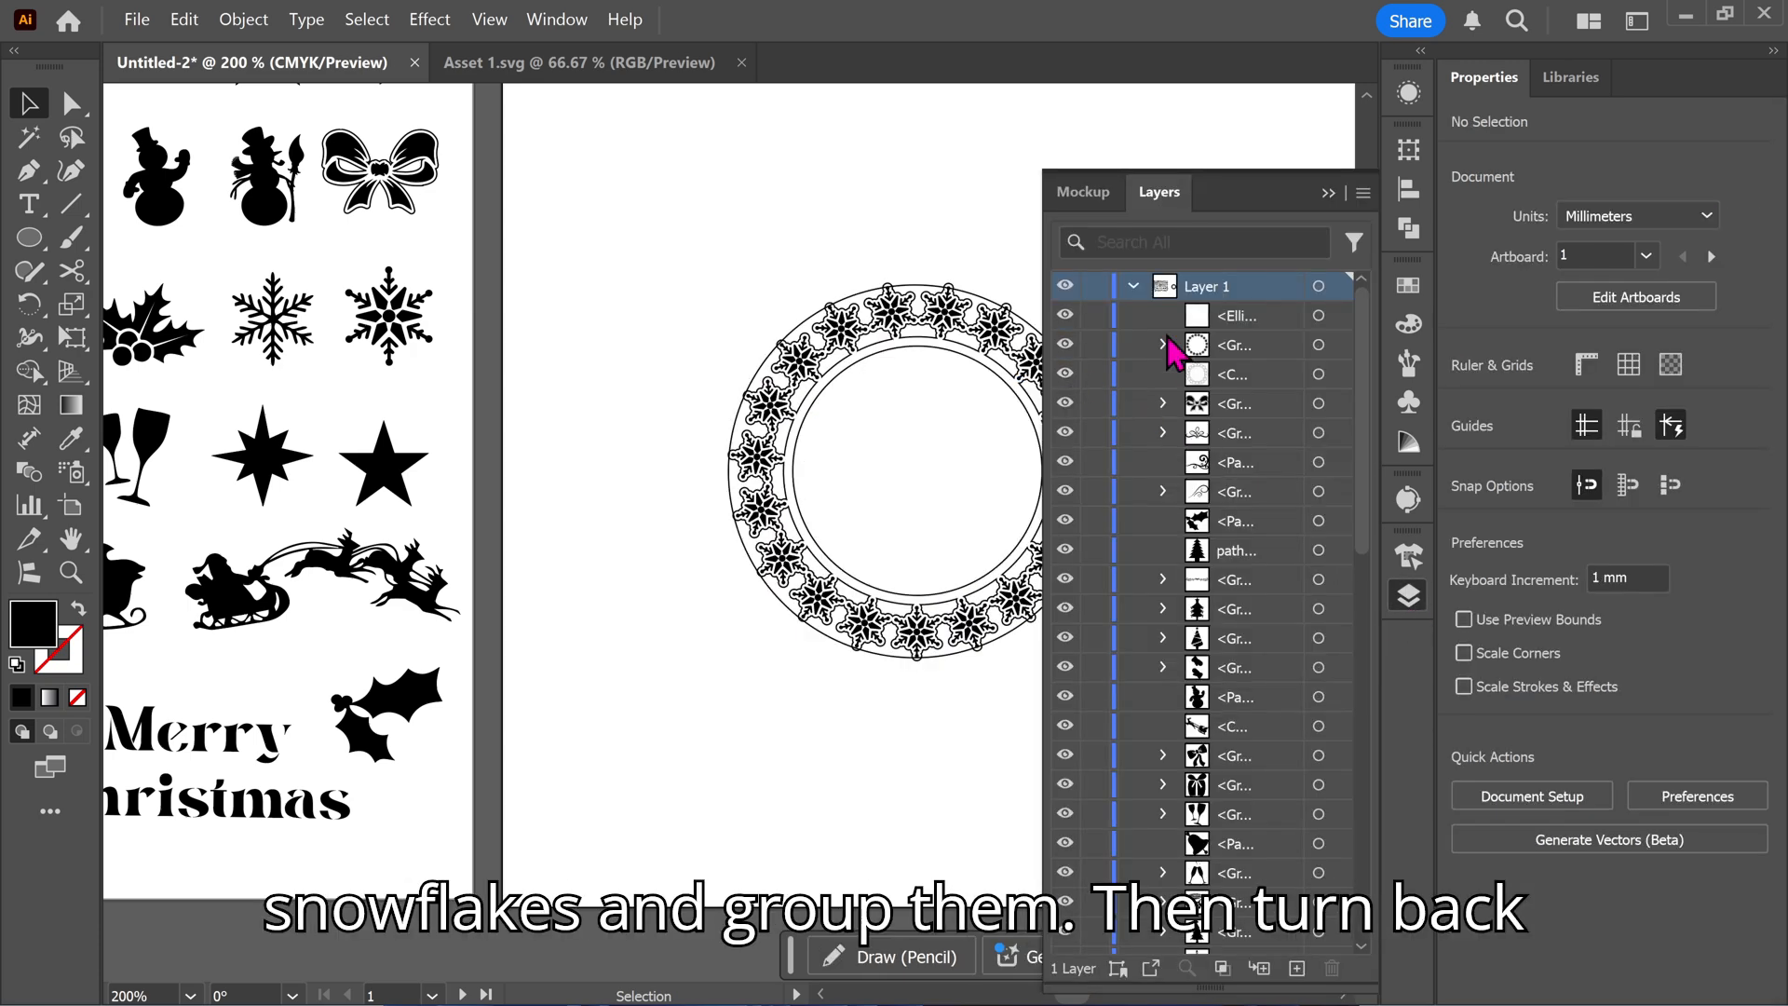
click(1328, 194)
Select the outer circle, wreath outline and snowflake group, and align their centres horizontally and vertically.
scroll(991, 519, up, 1)
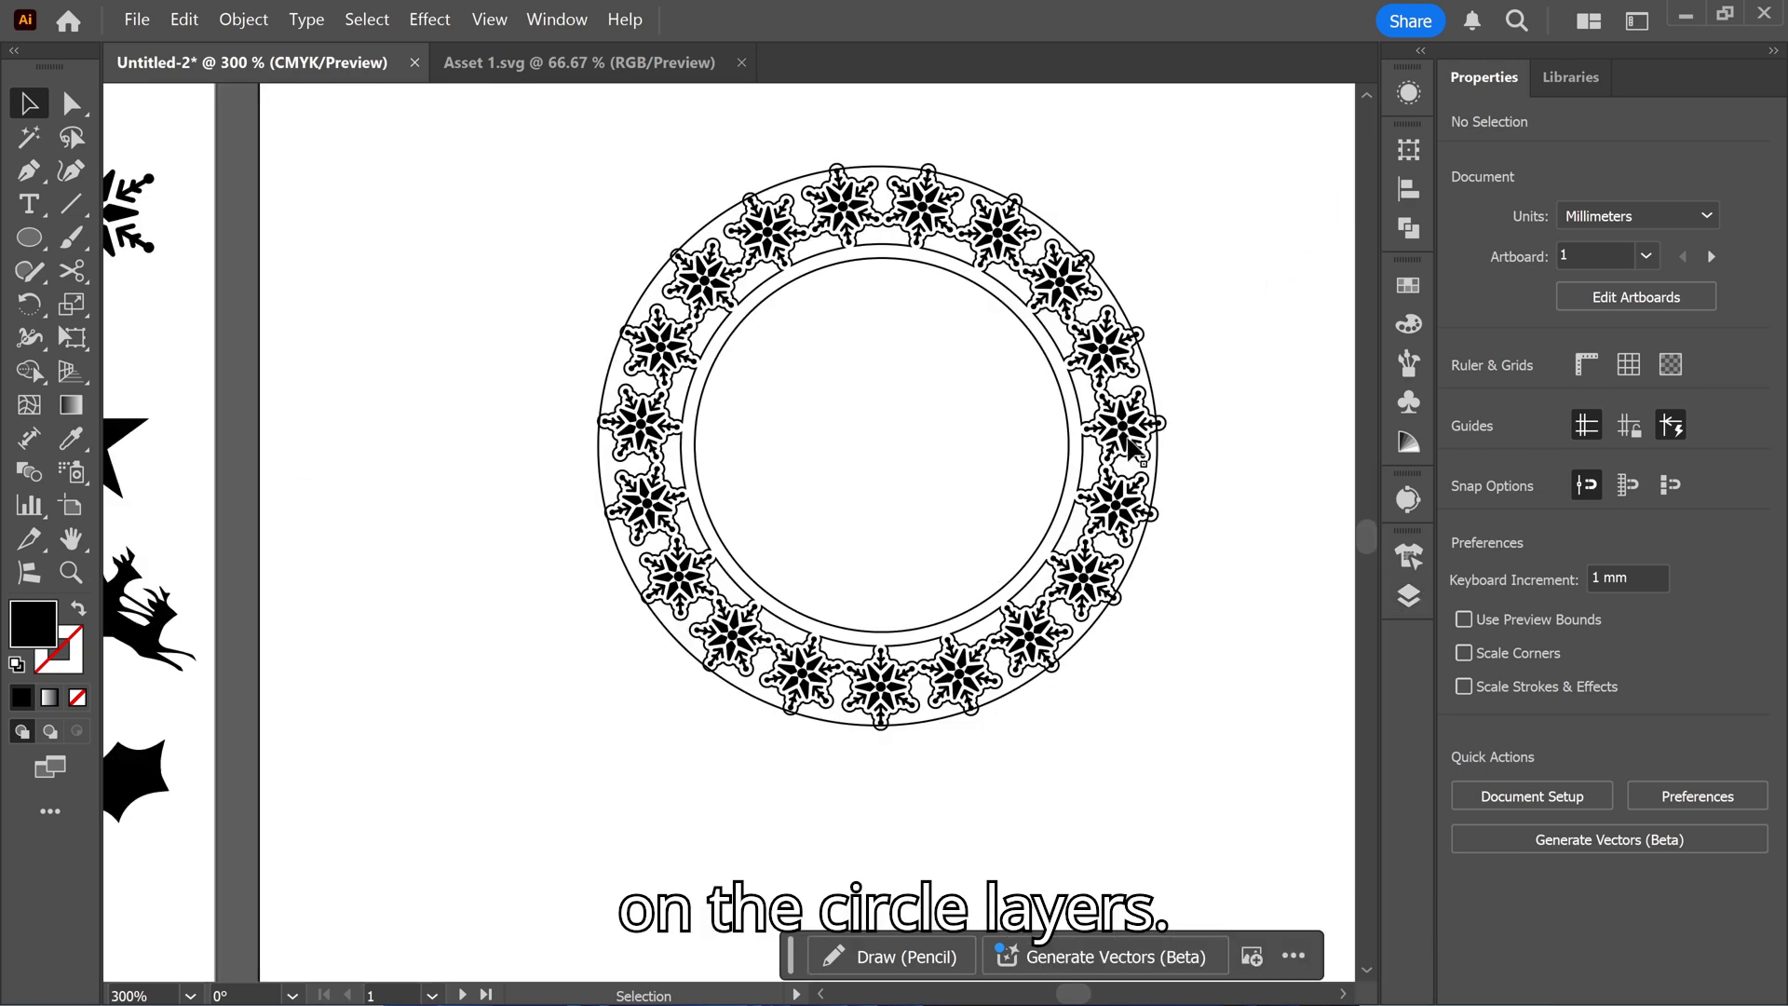
drag(1211, 349, 1115, 430)
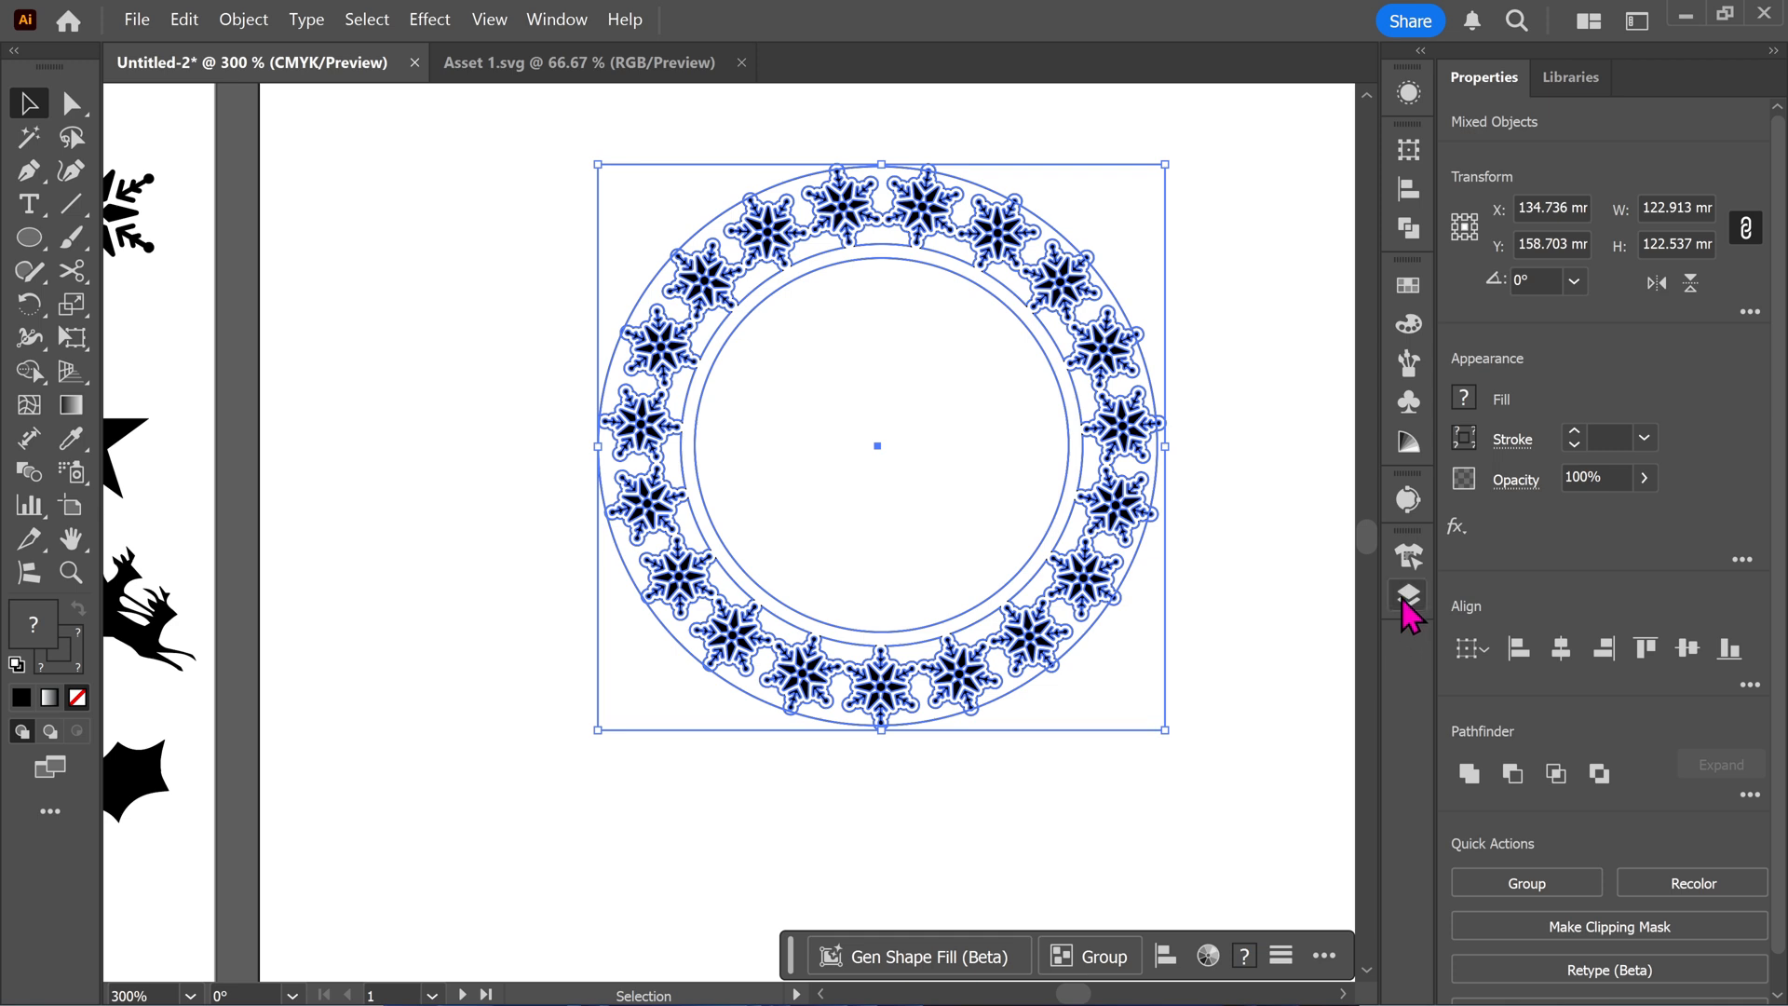
click(1558, 647)
click(1688, 650)
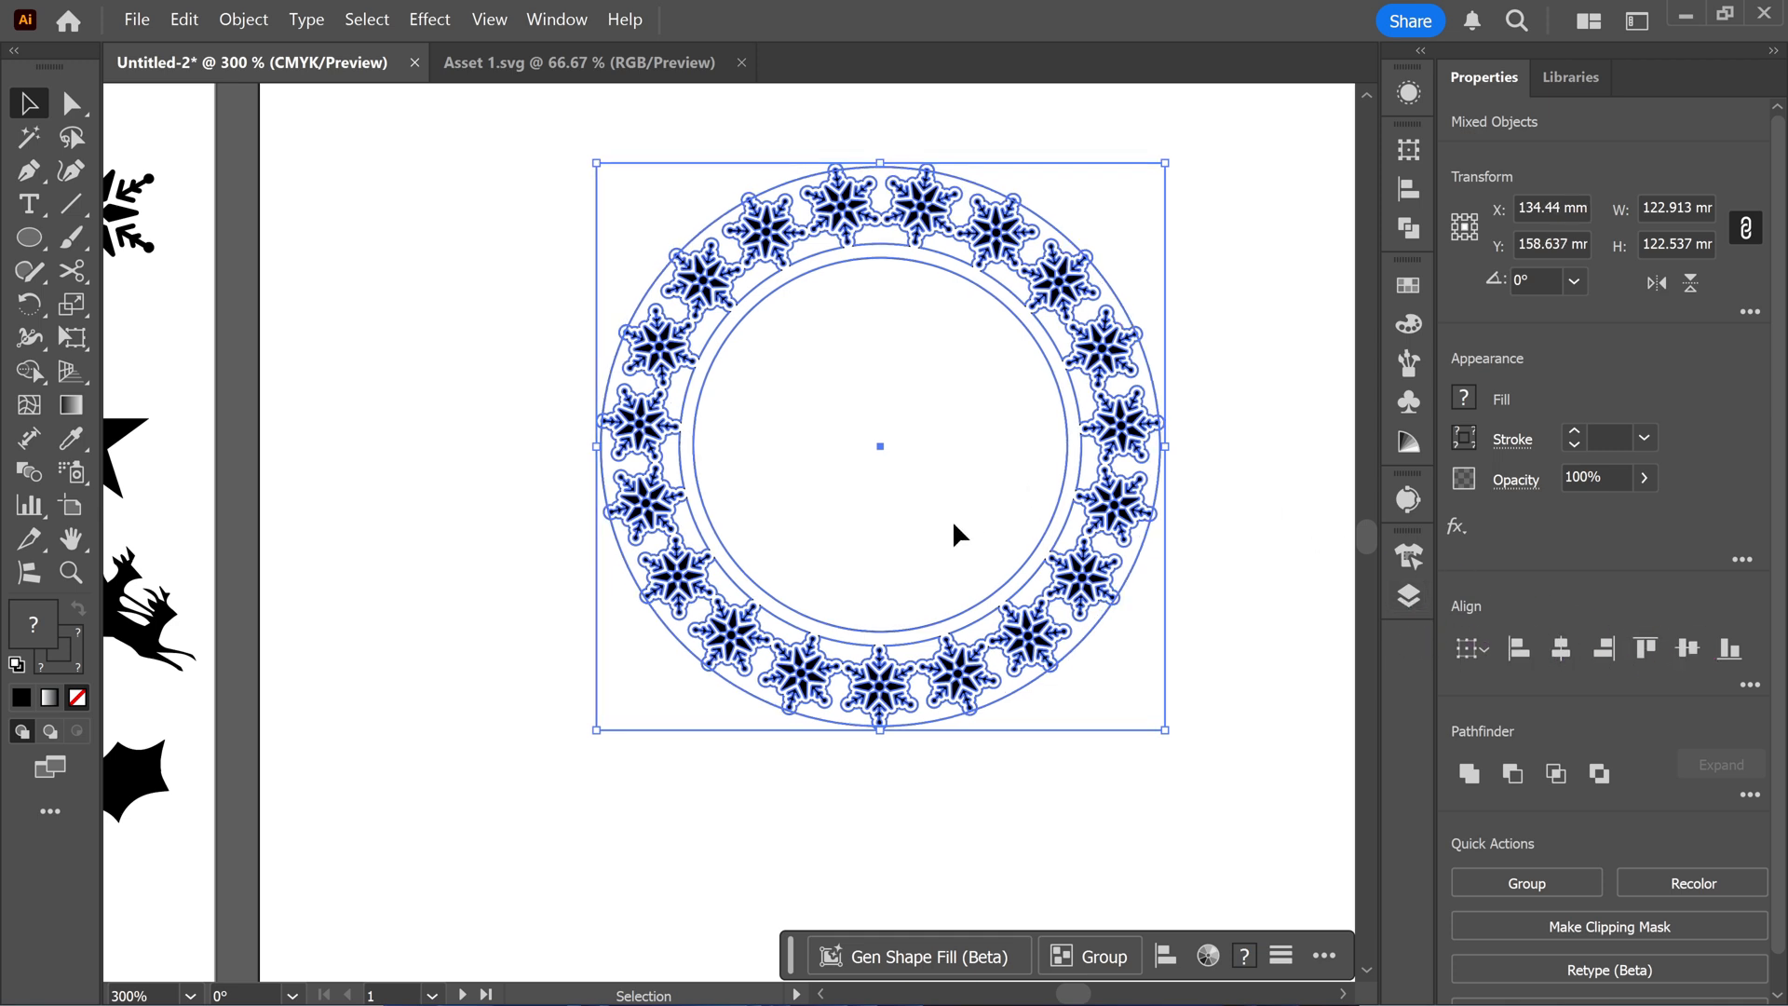
scroll(952, 520, up, 1)
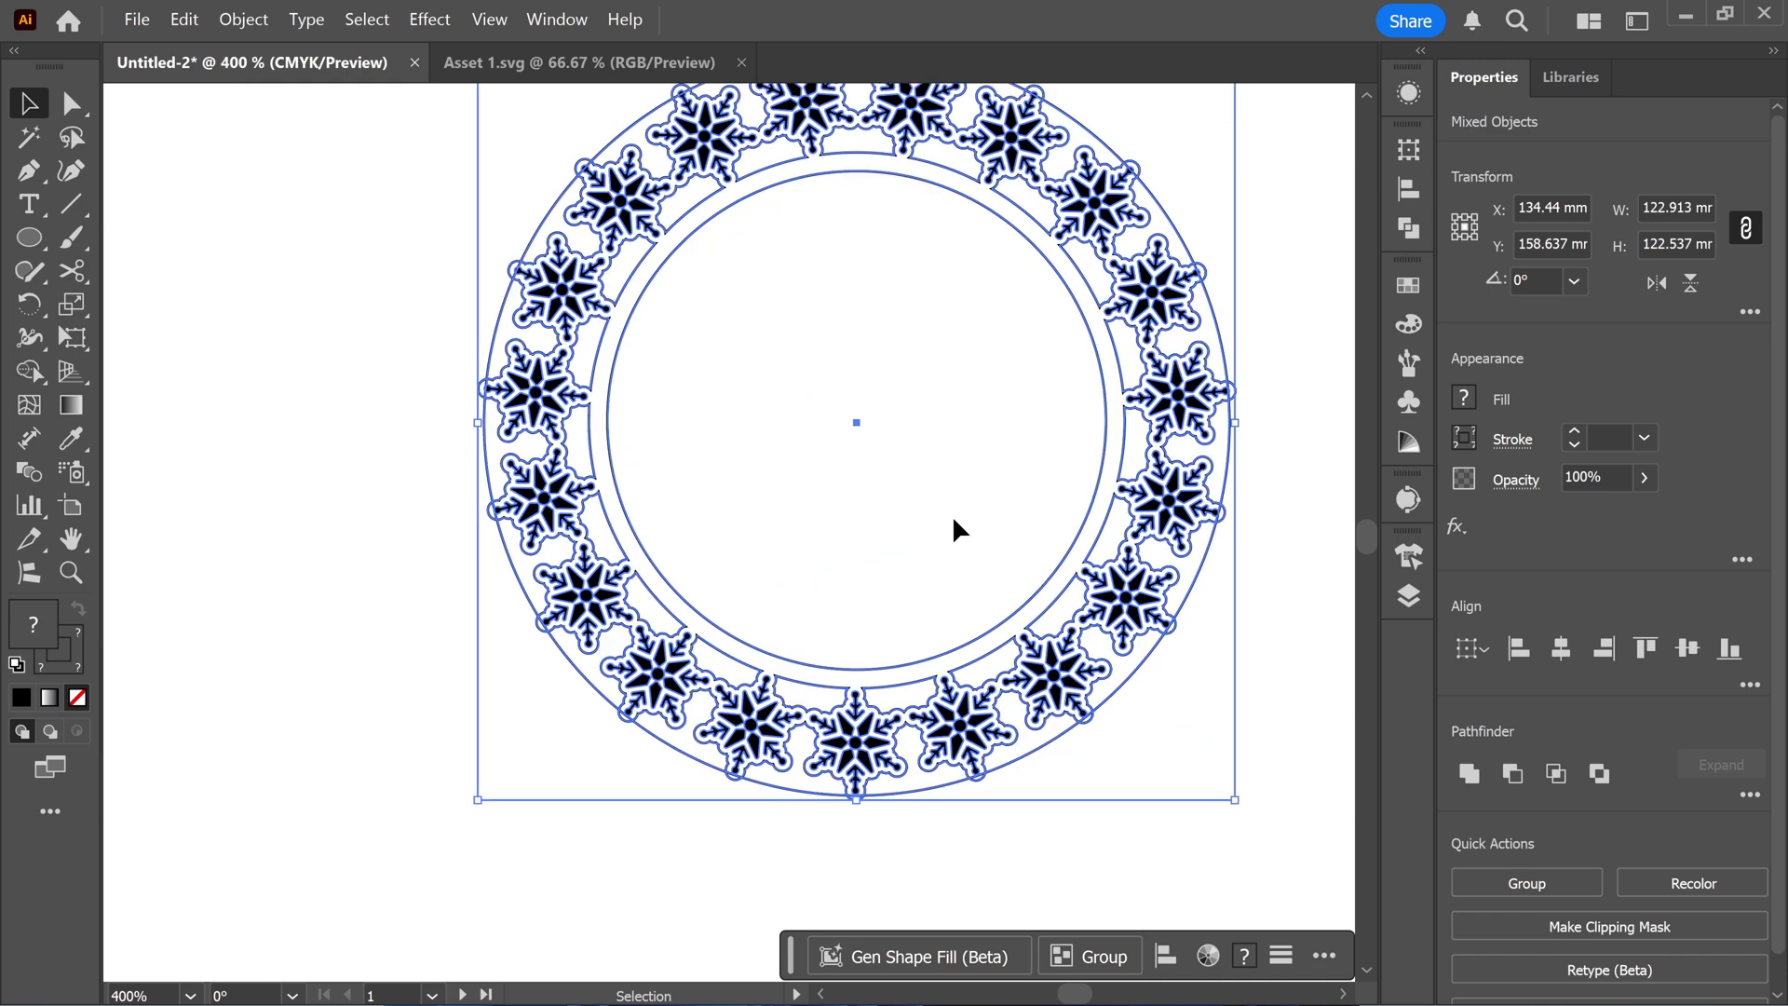
scroll(959, 501, up, 1)
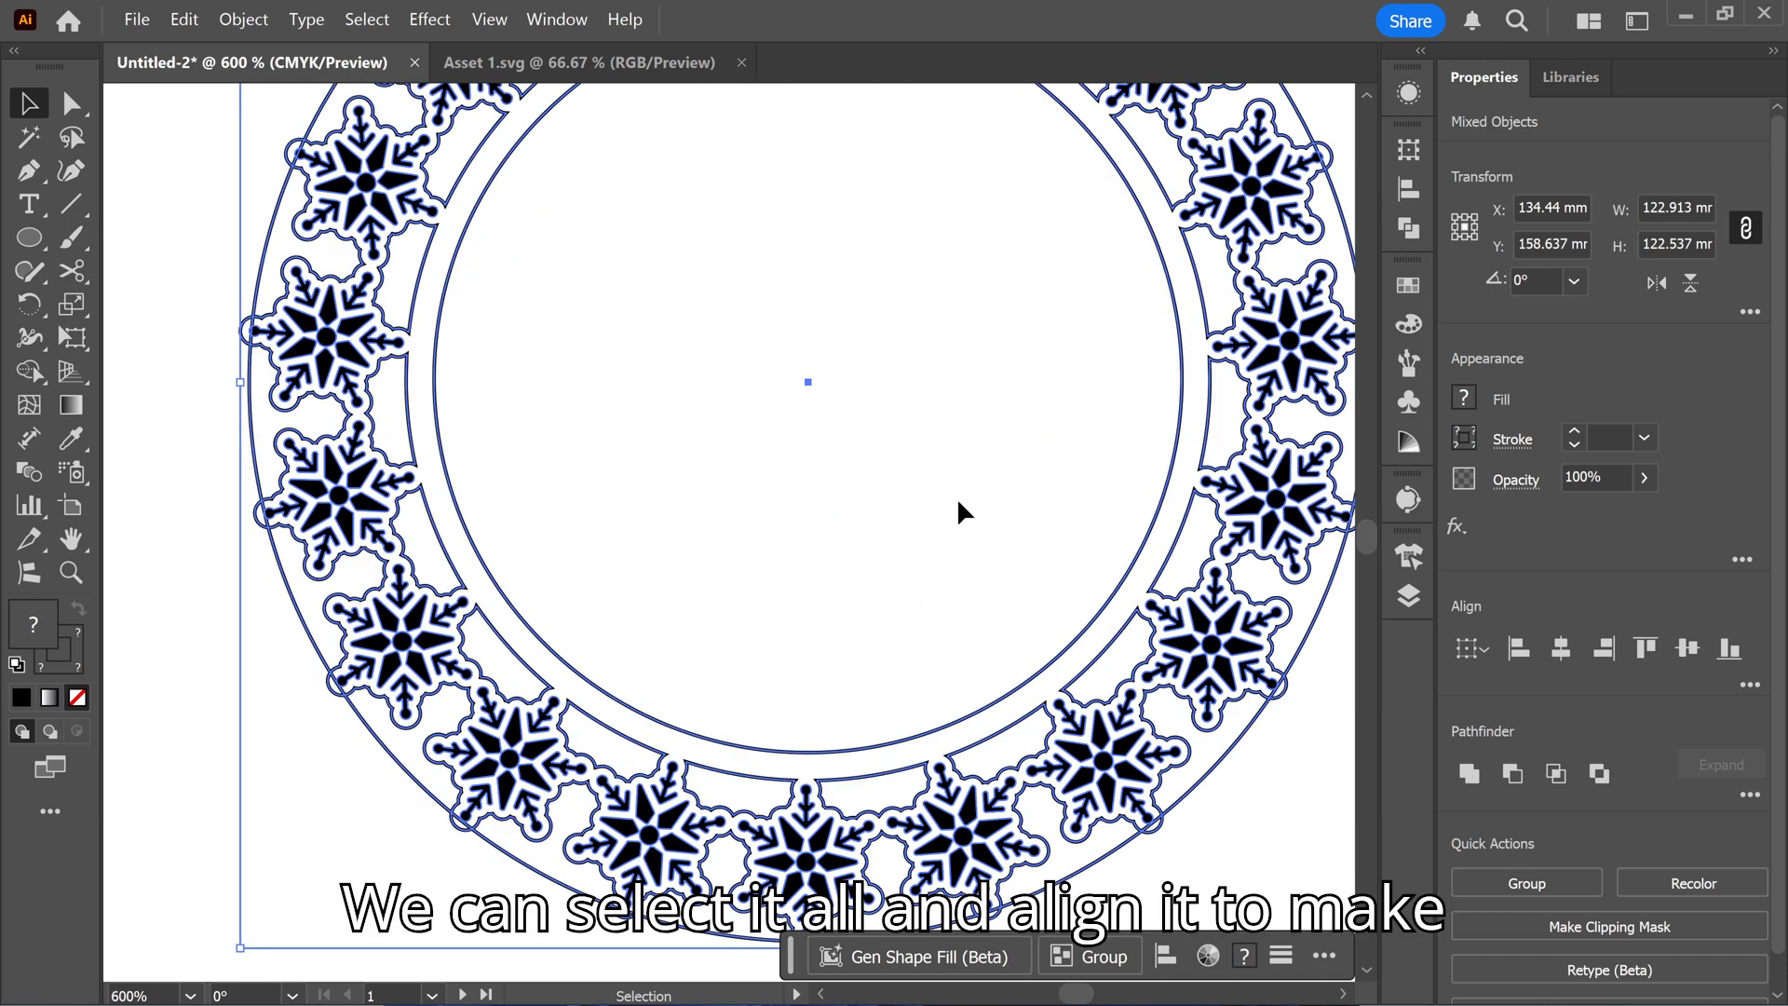
click(957, 496)
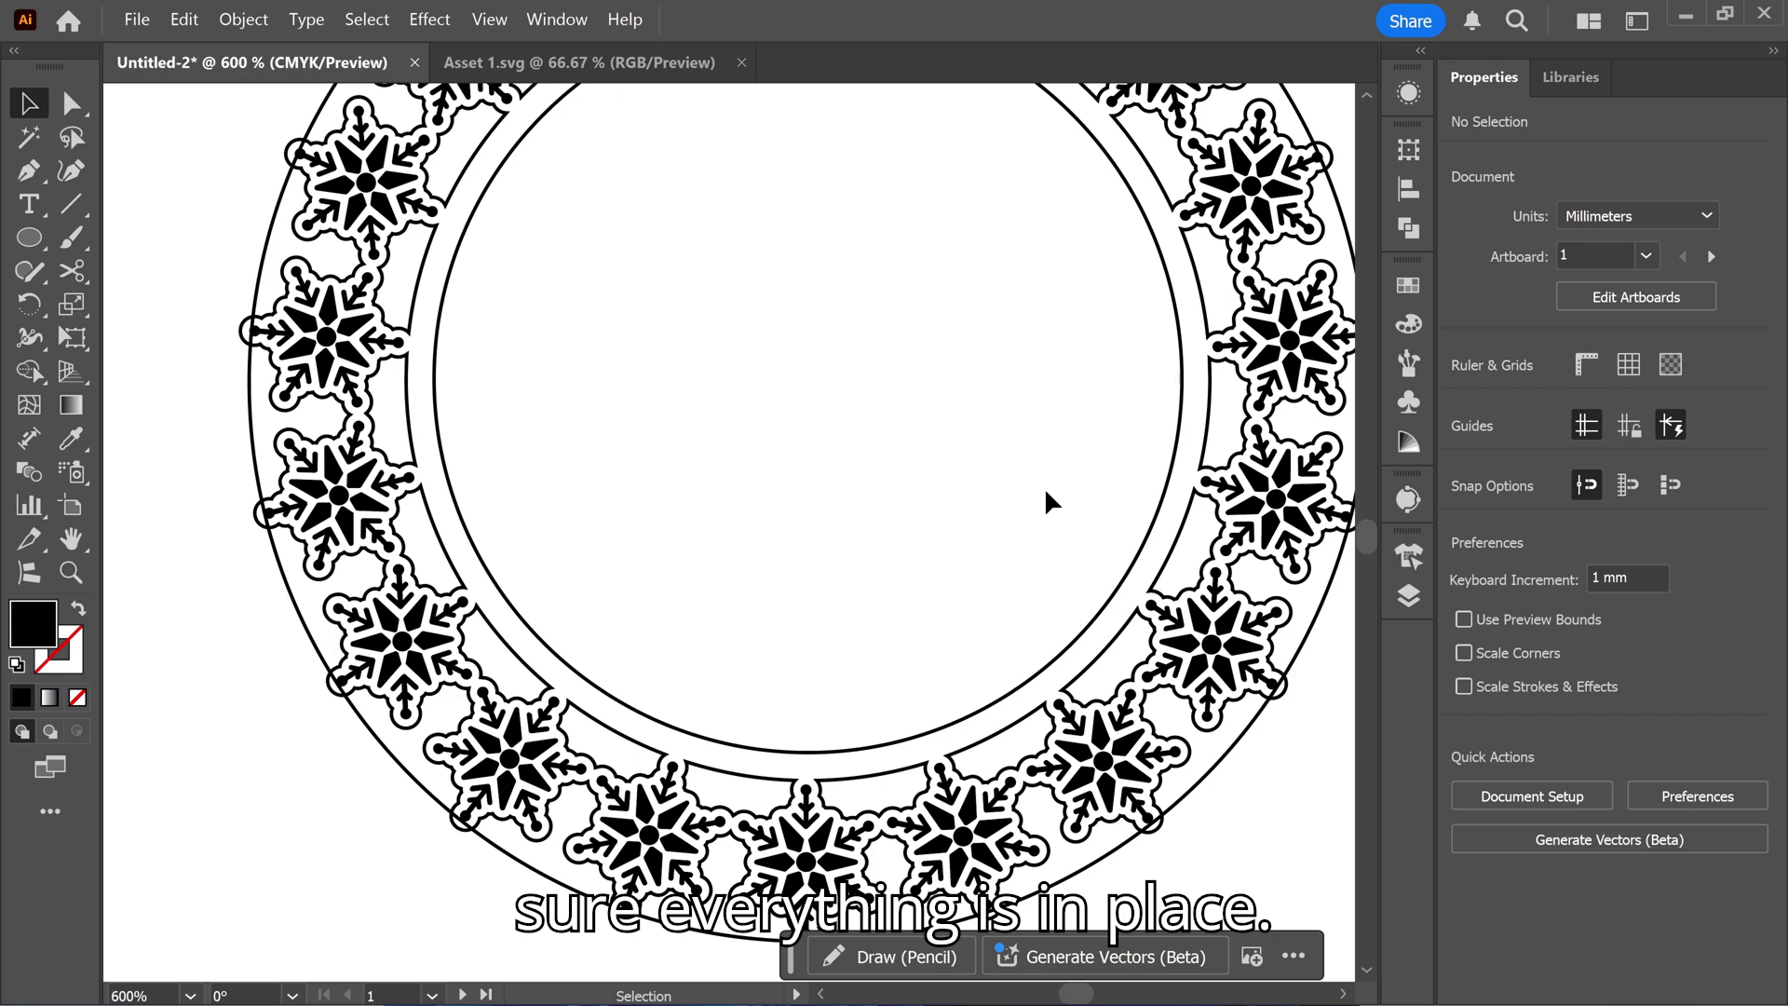
click(1181, 514)
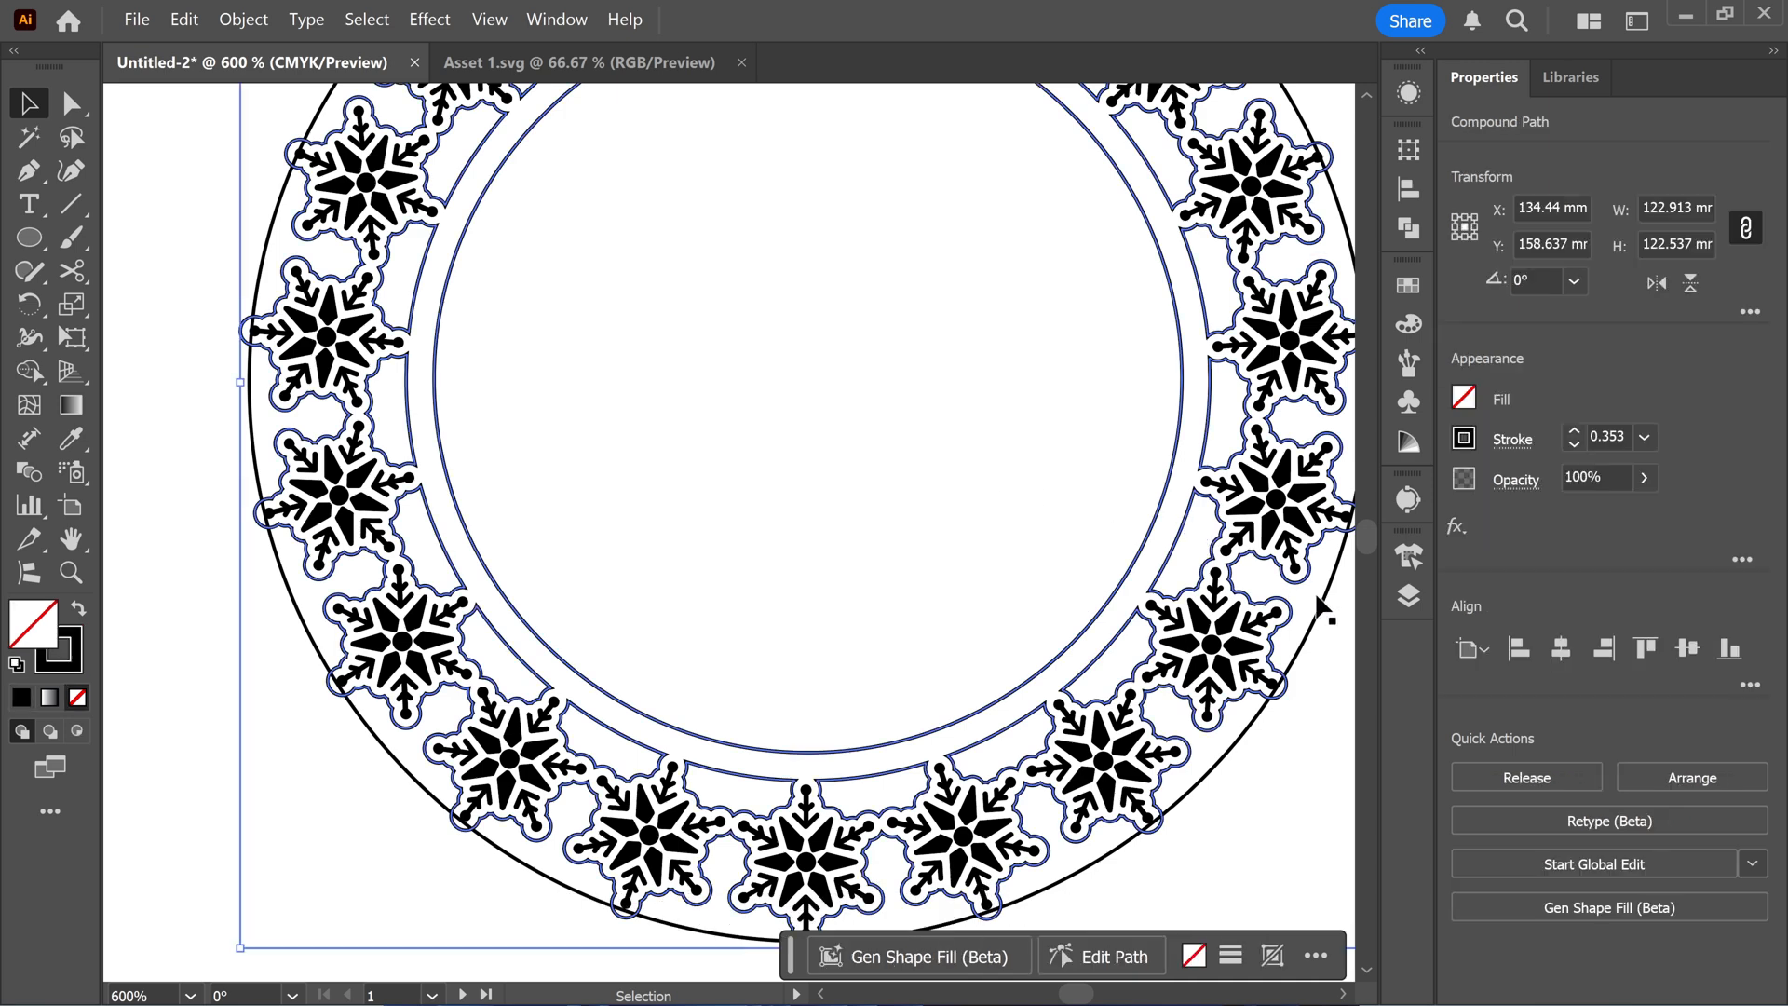
scroll(1317, 596, down, 2)
drag(1317, 596, 1026, 564)
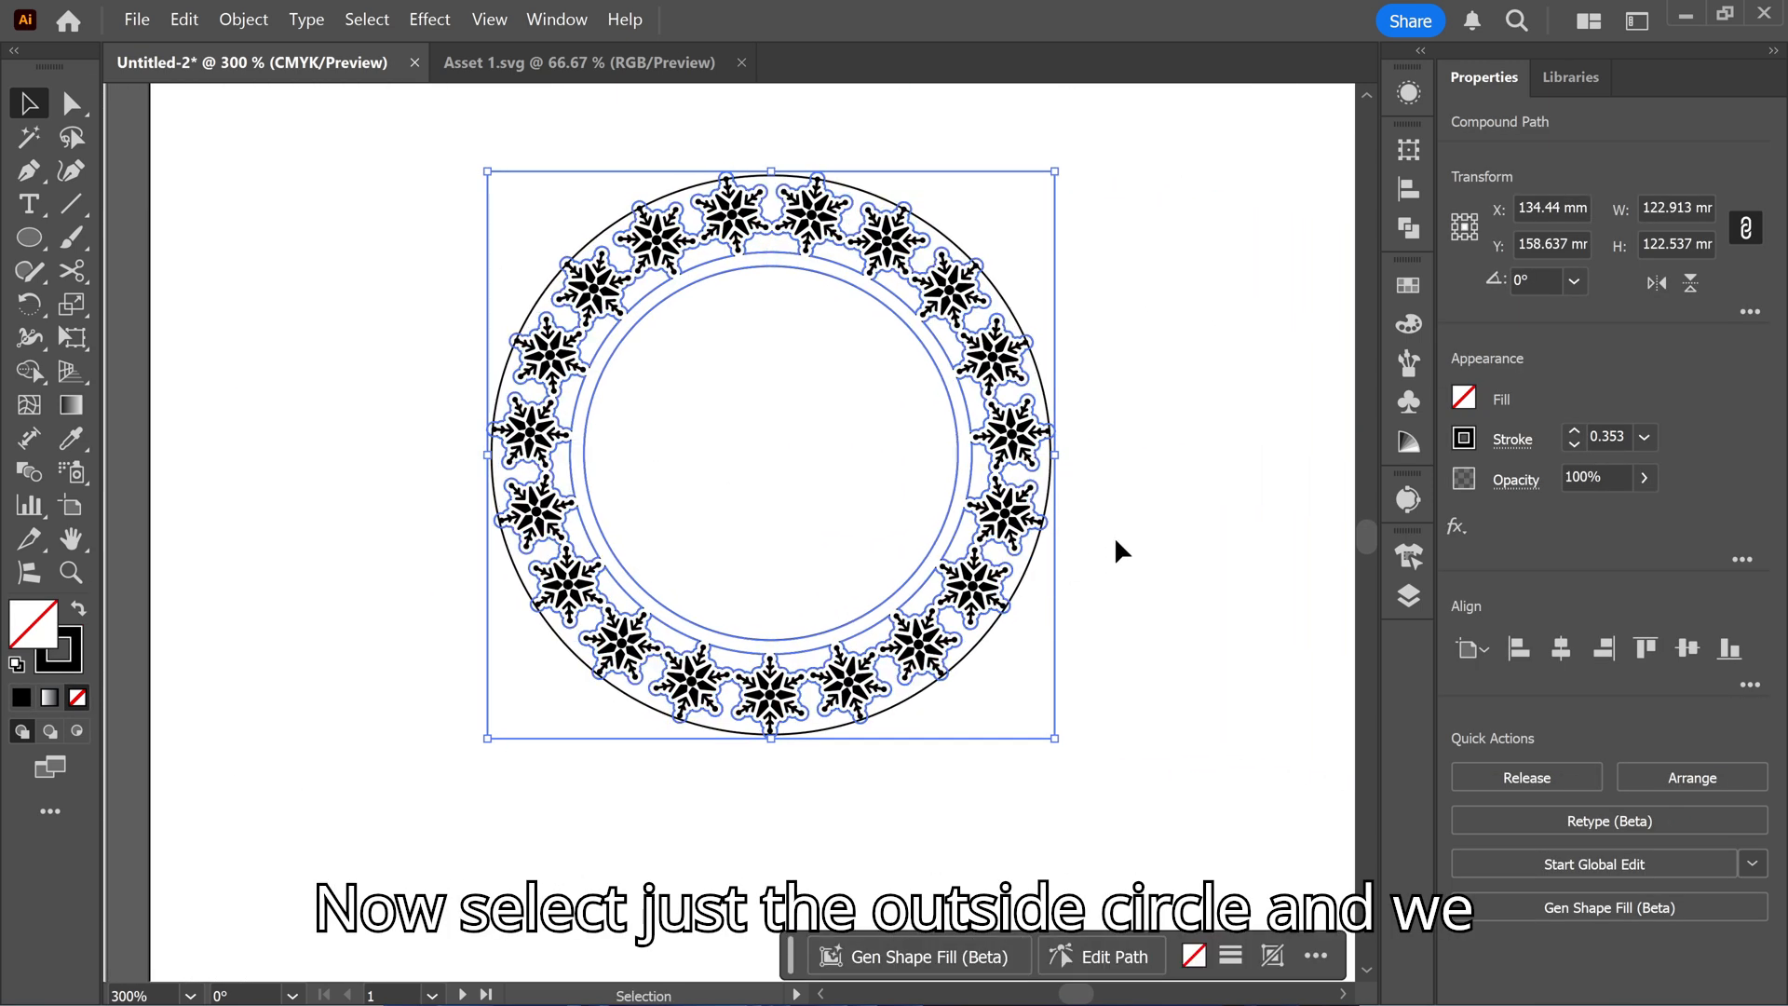
click(1115, 540)
Offset the outer circle around the snowflakes outward by 5 mm with mitered joins.
scroll(1053, 496, up, 3)
click(1034, 509)
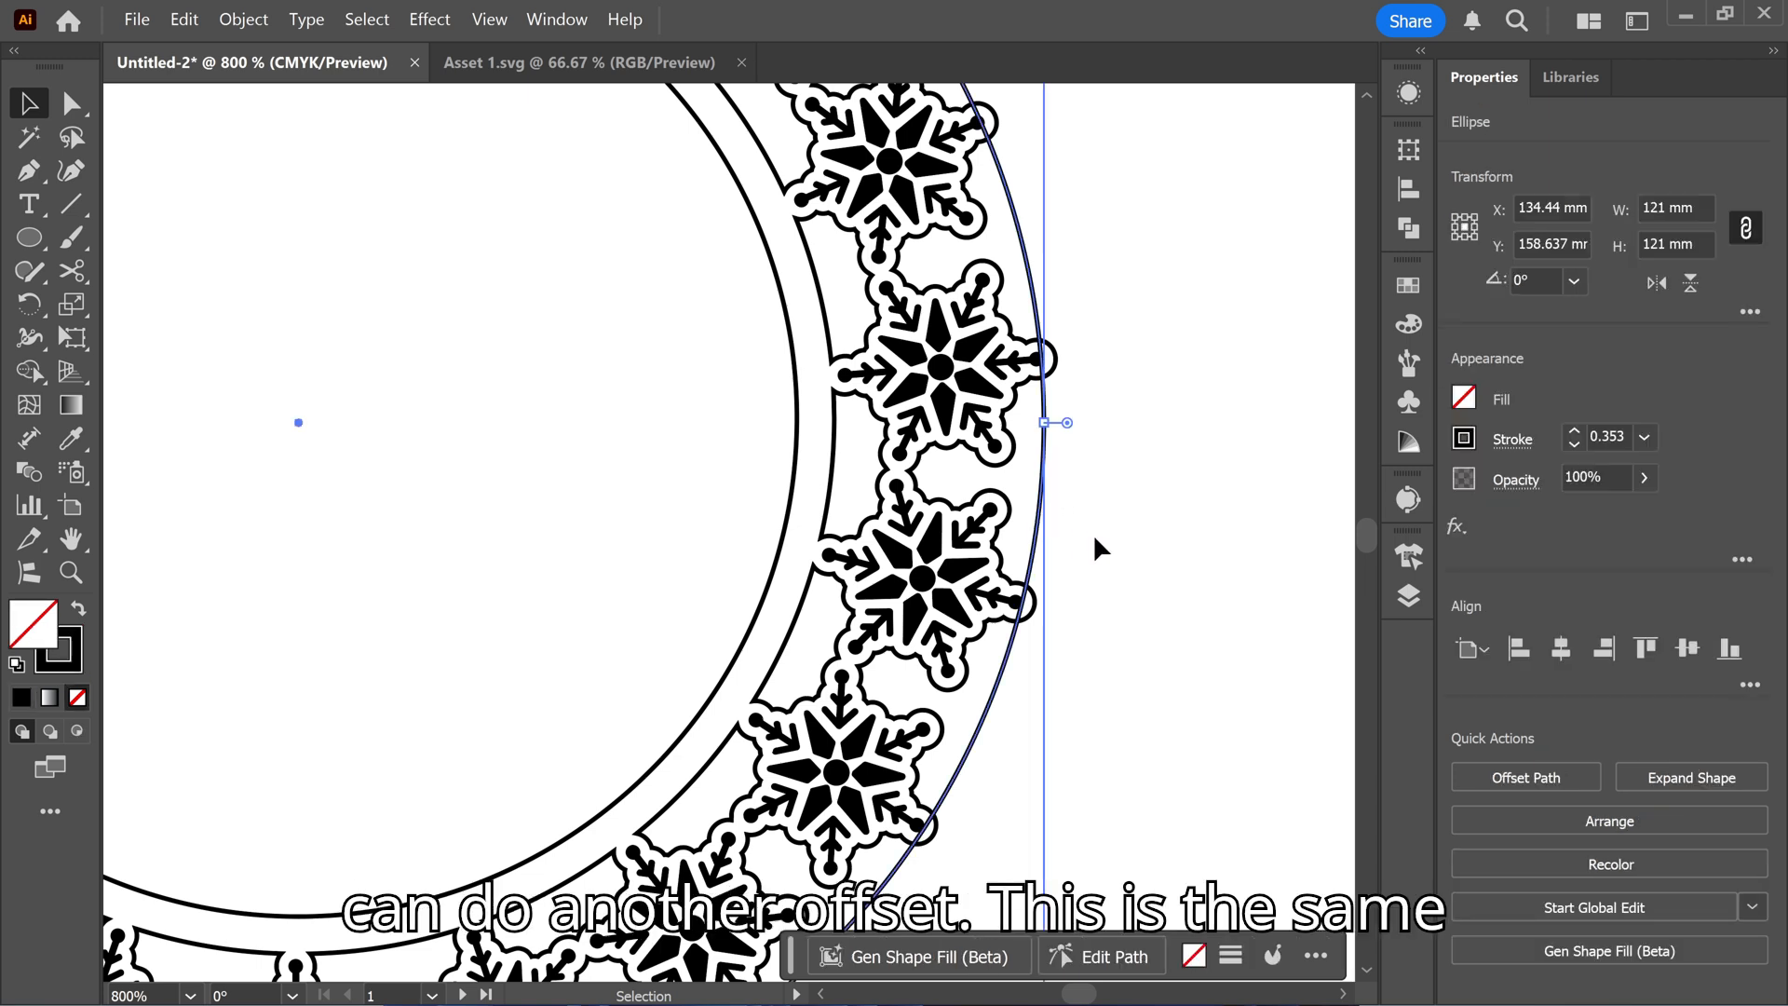
click(1532, 778)
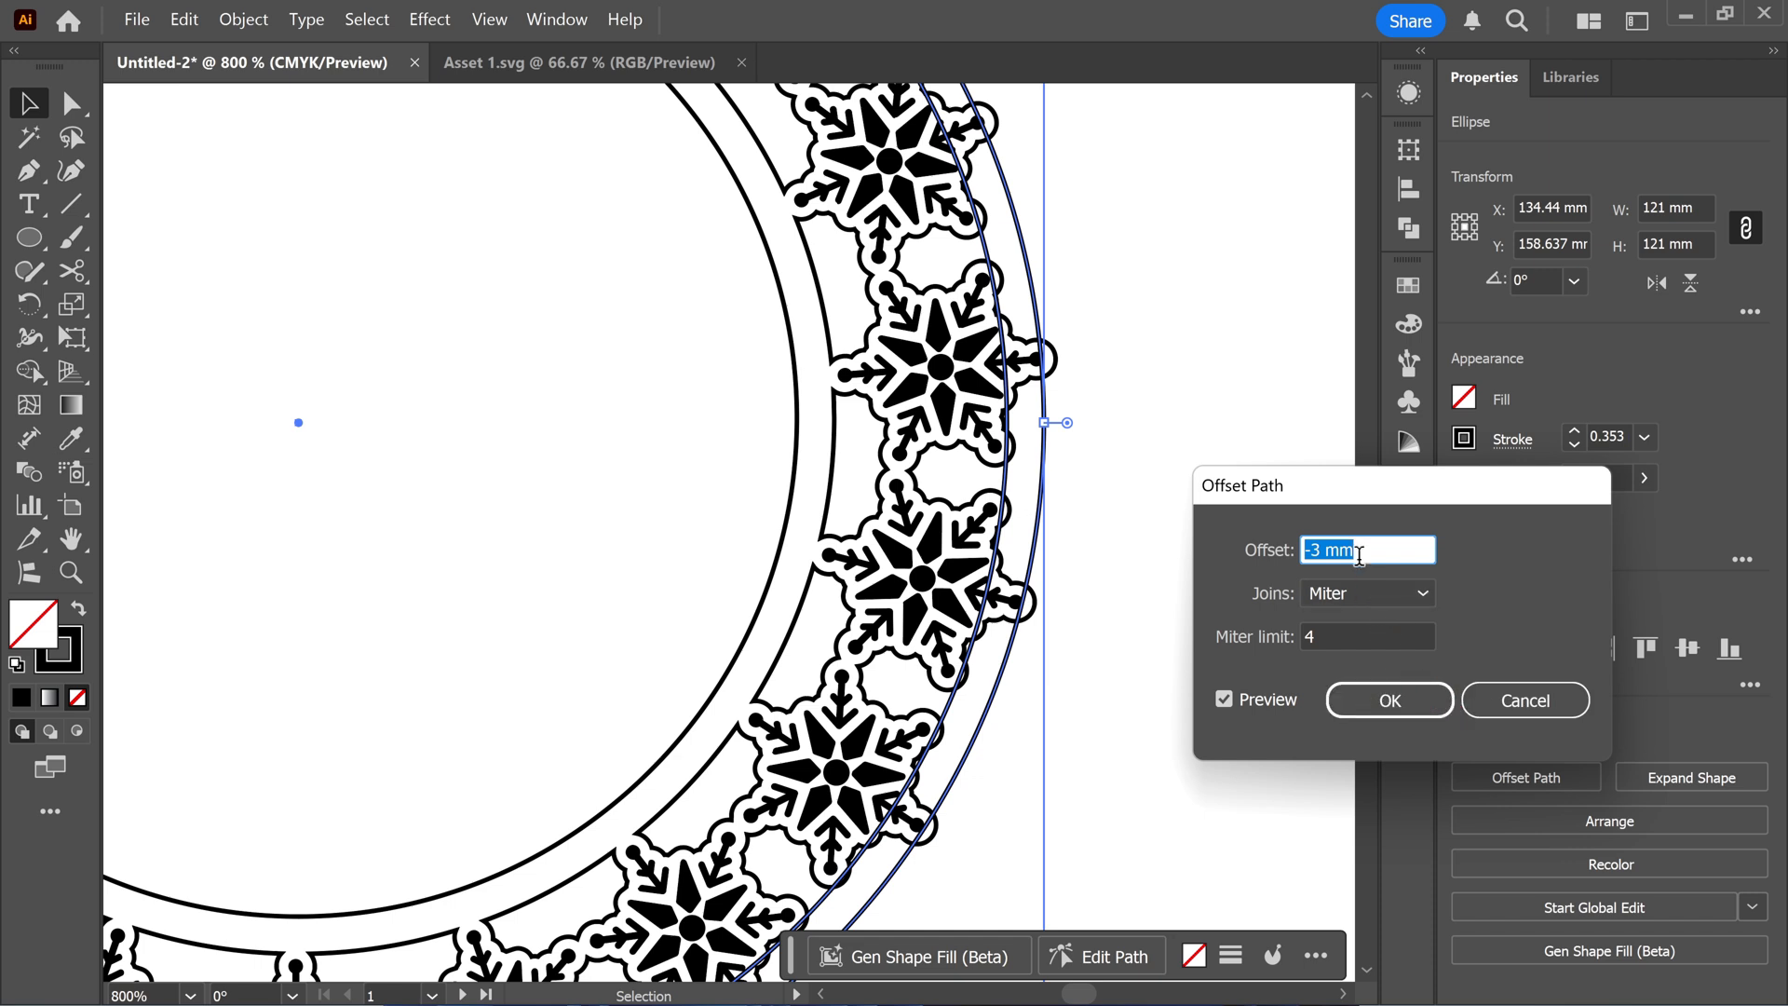
scroll(1358, 546, up, 5)
scroll(1357, 542, up, 1)
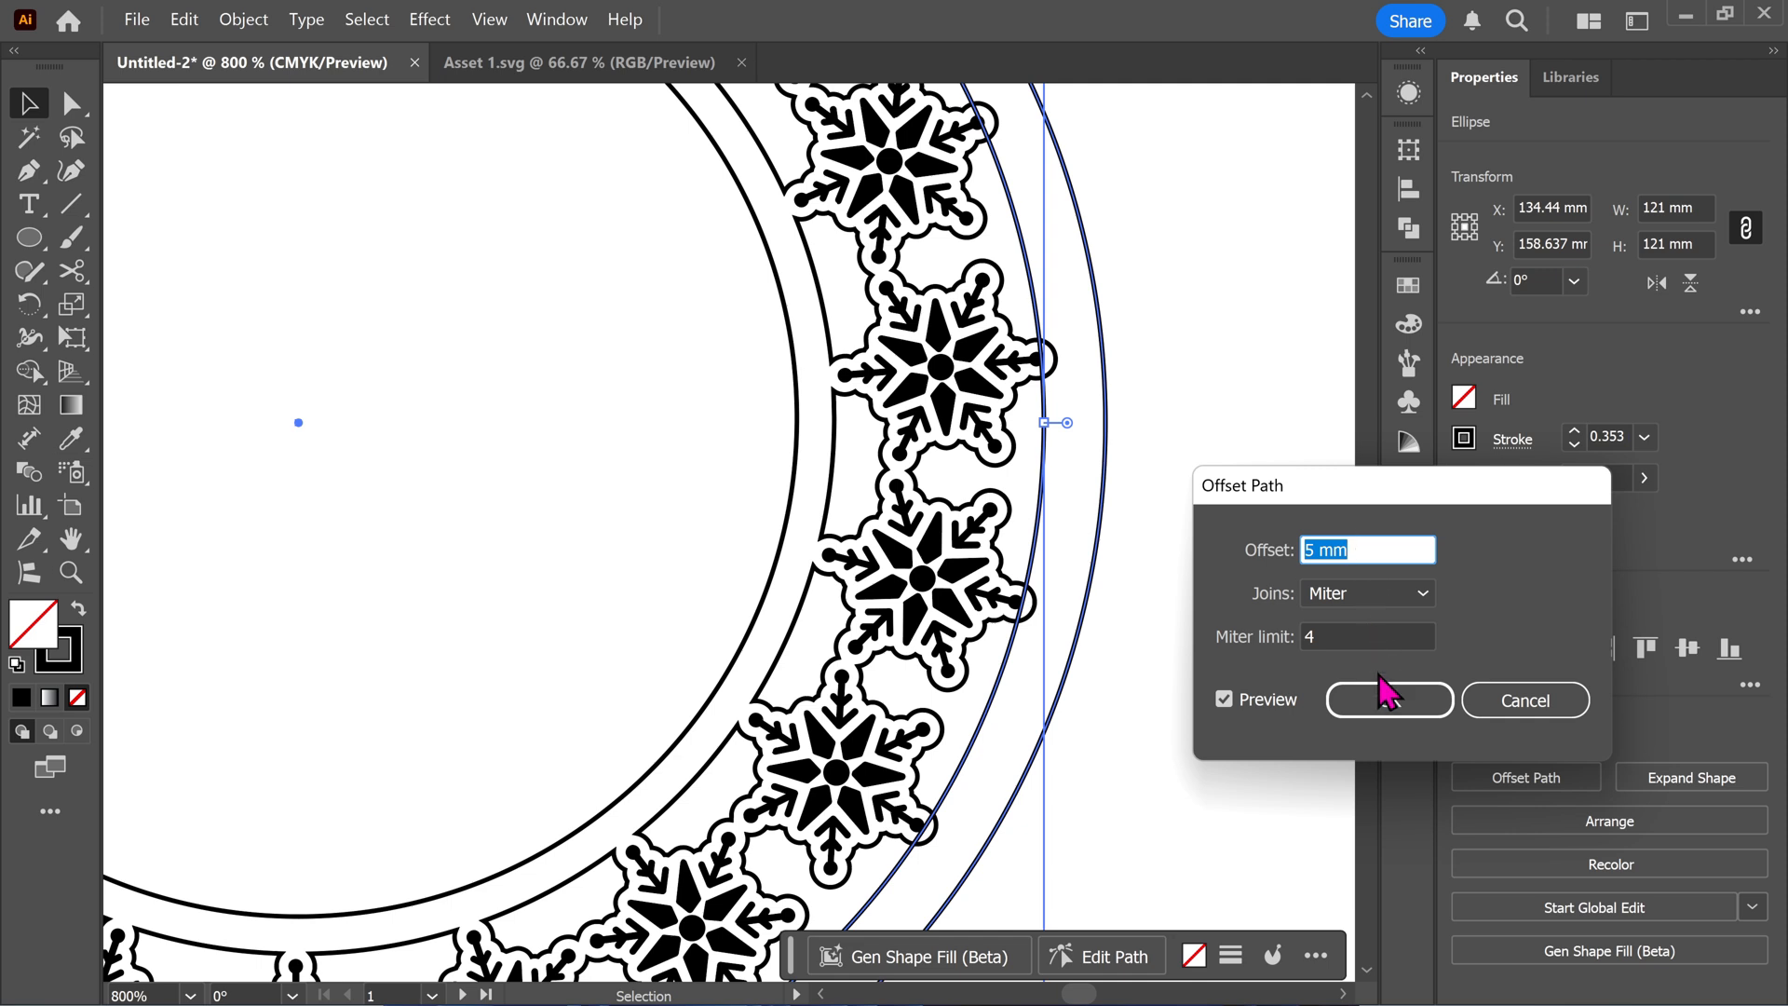
click(1390, 700)
click(1190, 597)
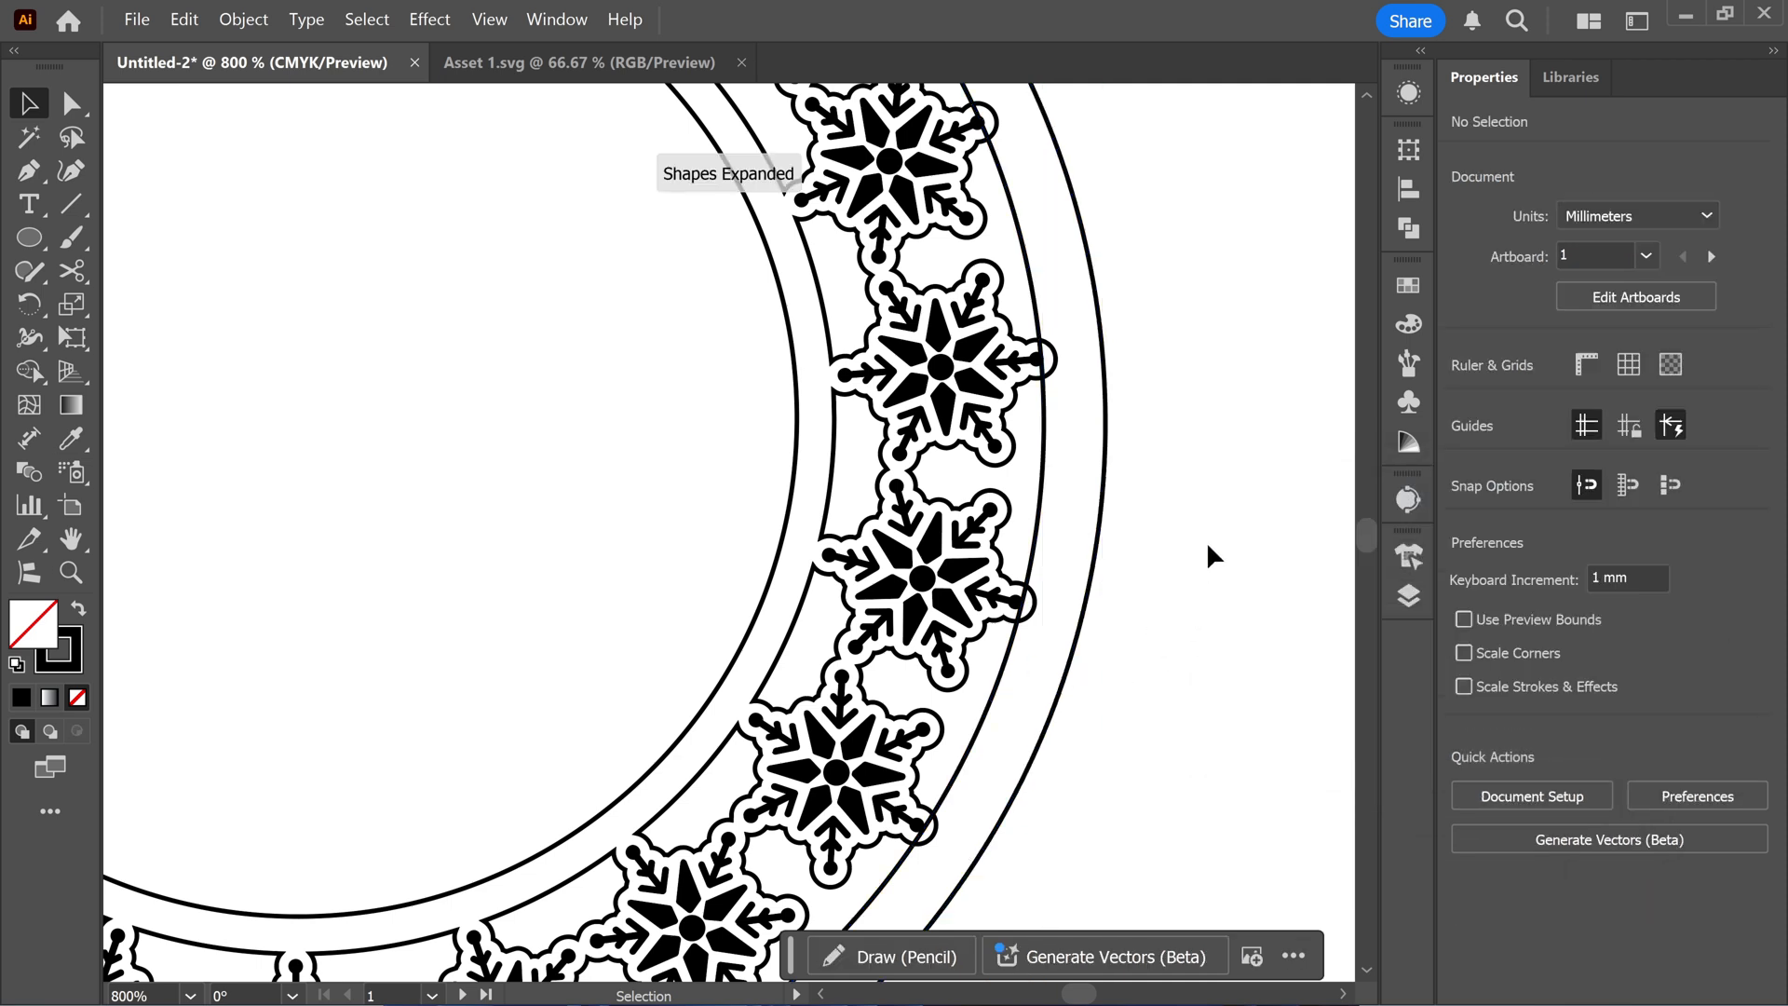
Select the original outer circle and its offset copy and make them a compound path.
click(1042, 483)
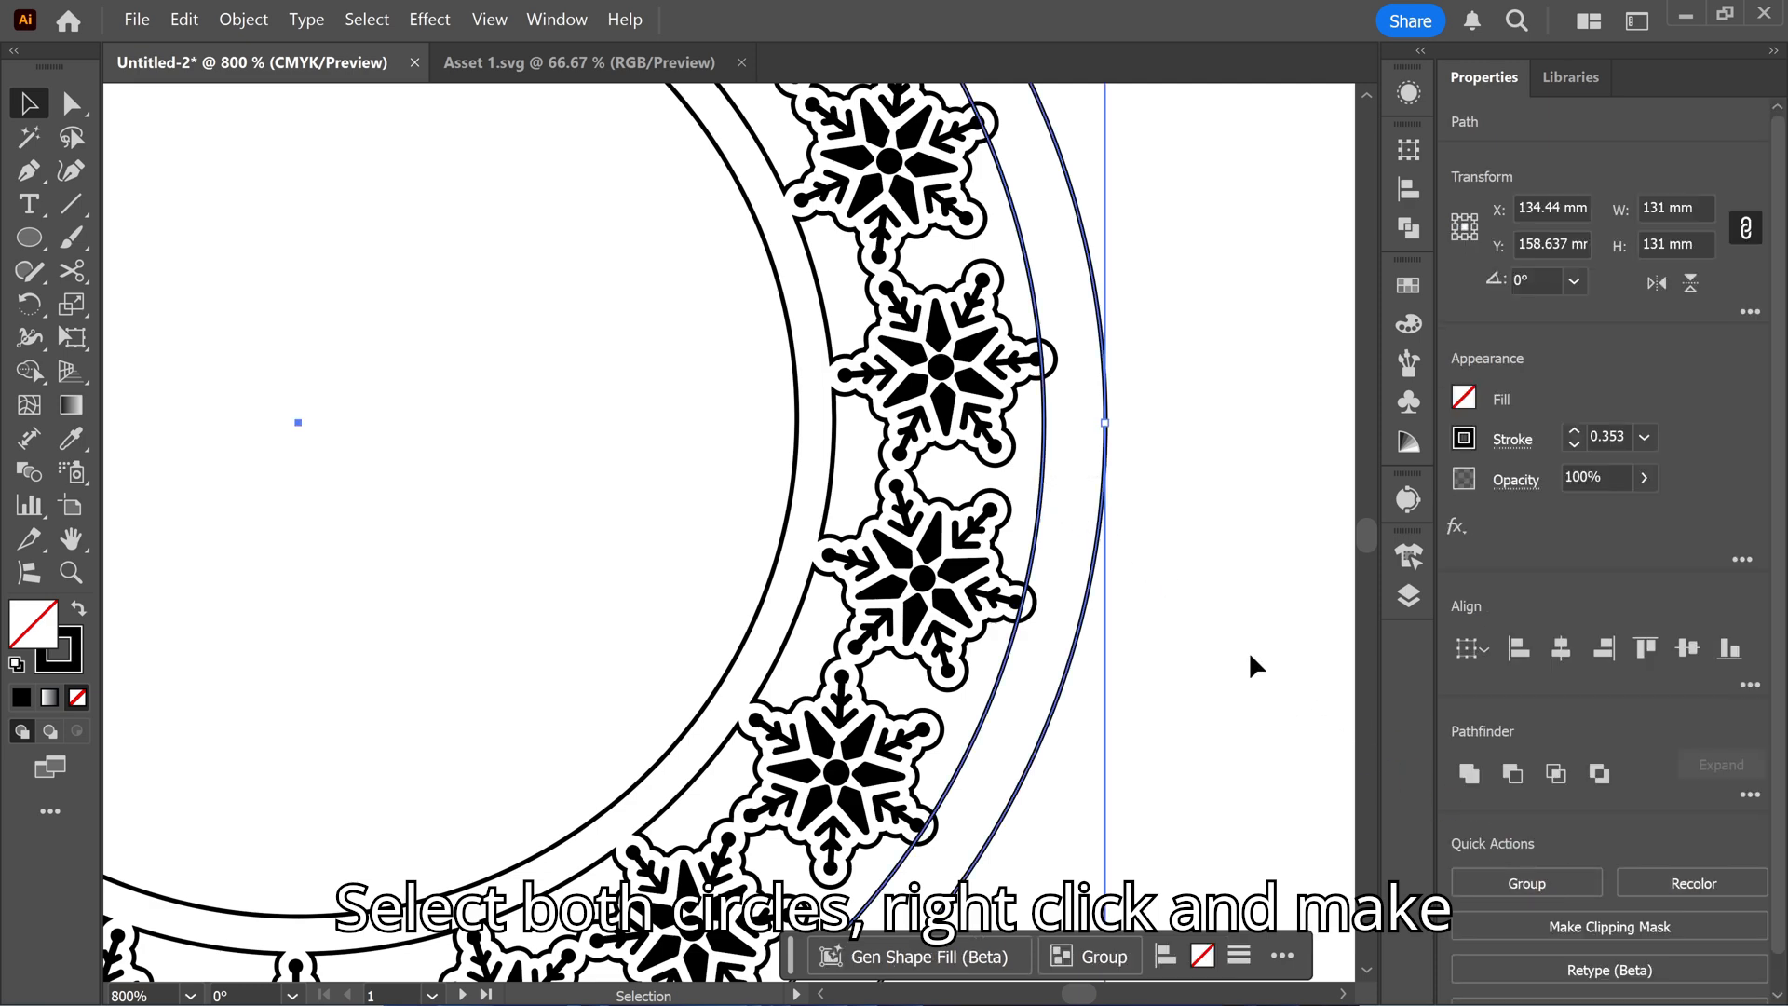
right_click(1109, 533)
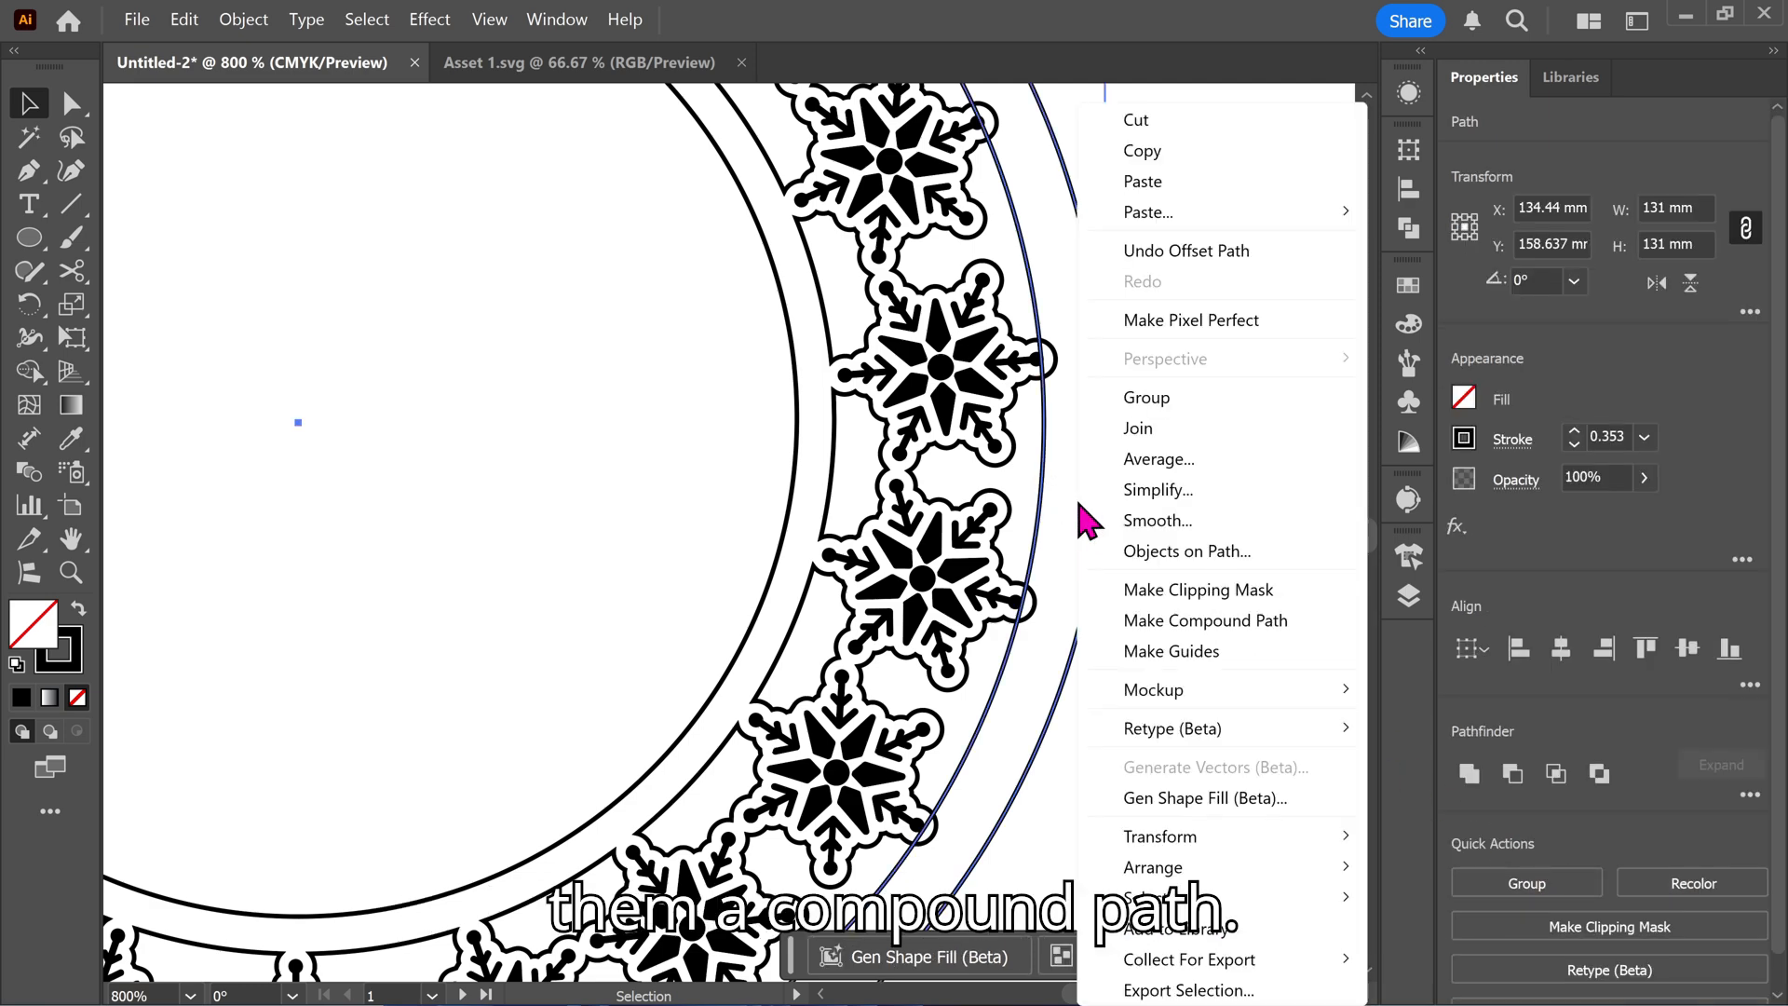
click(1221, 619)
click(1179, 488)
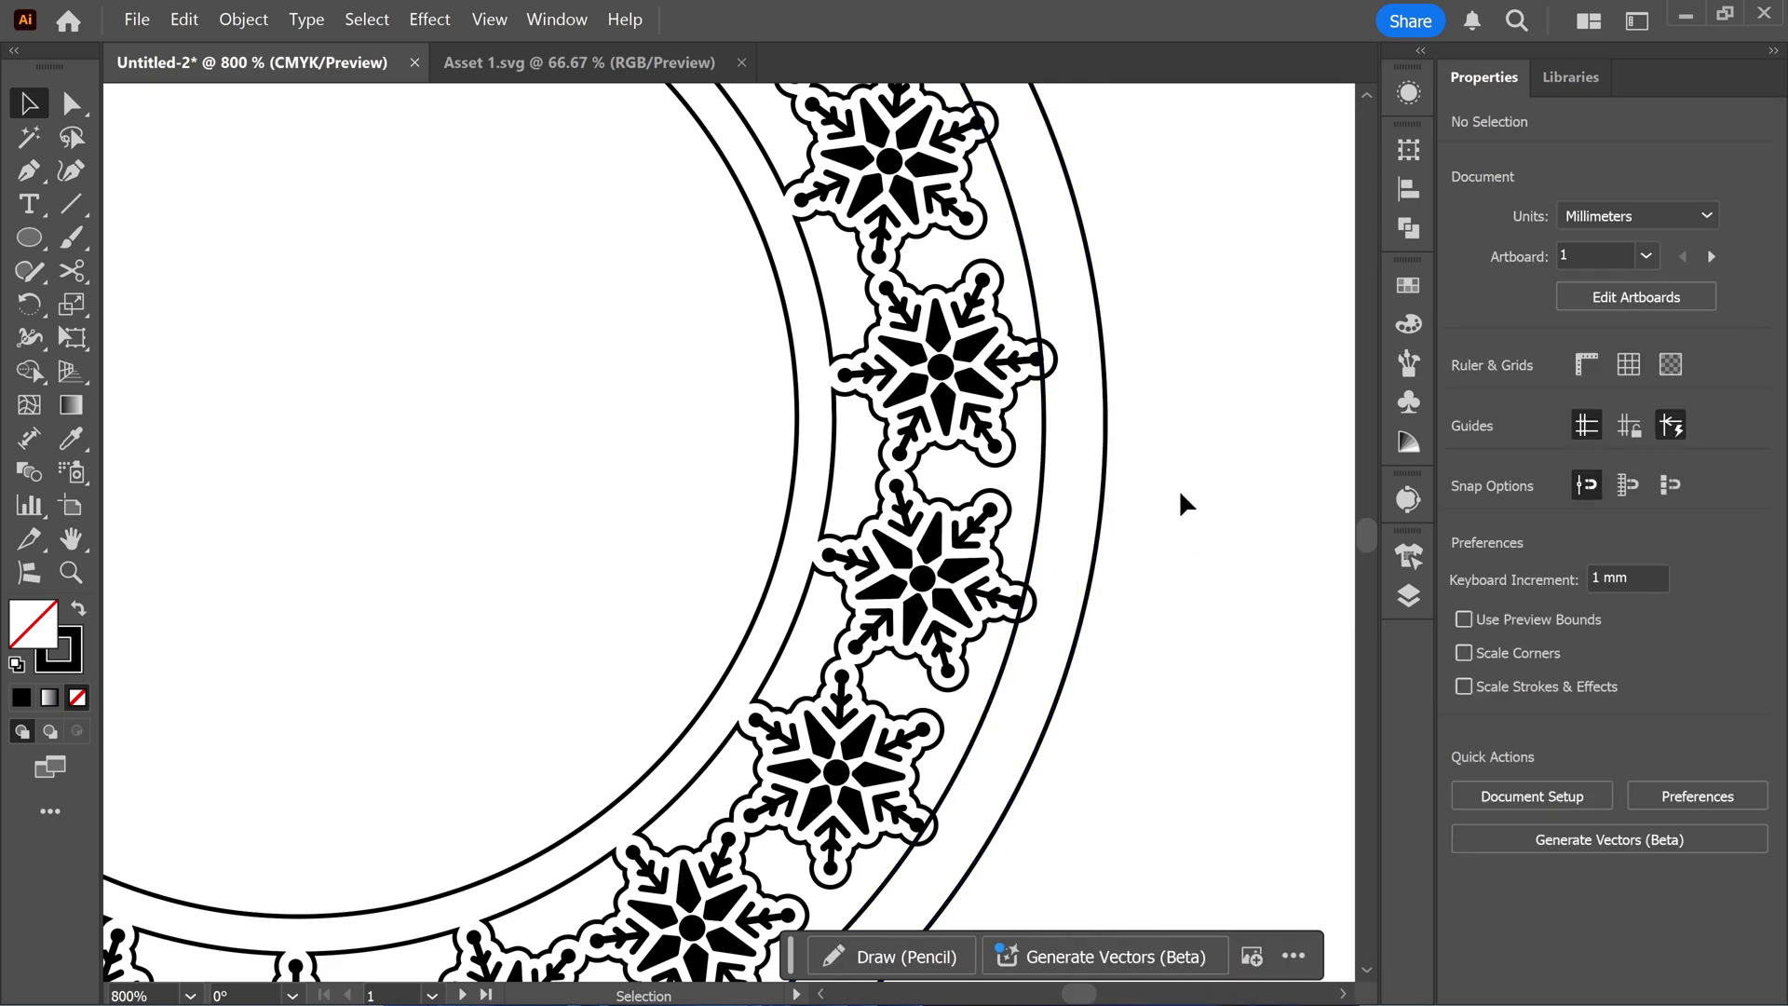
Select the outer ring together with the snowflake wreath outline and unite them into one shape.
scroll(1179, 489, down, 1)
click(1117, 415)
scroll(1107, 406, up, 4)
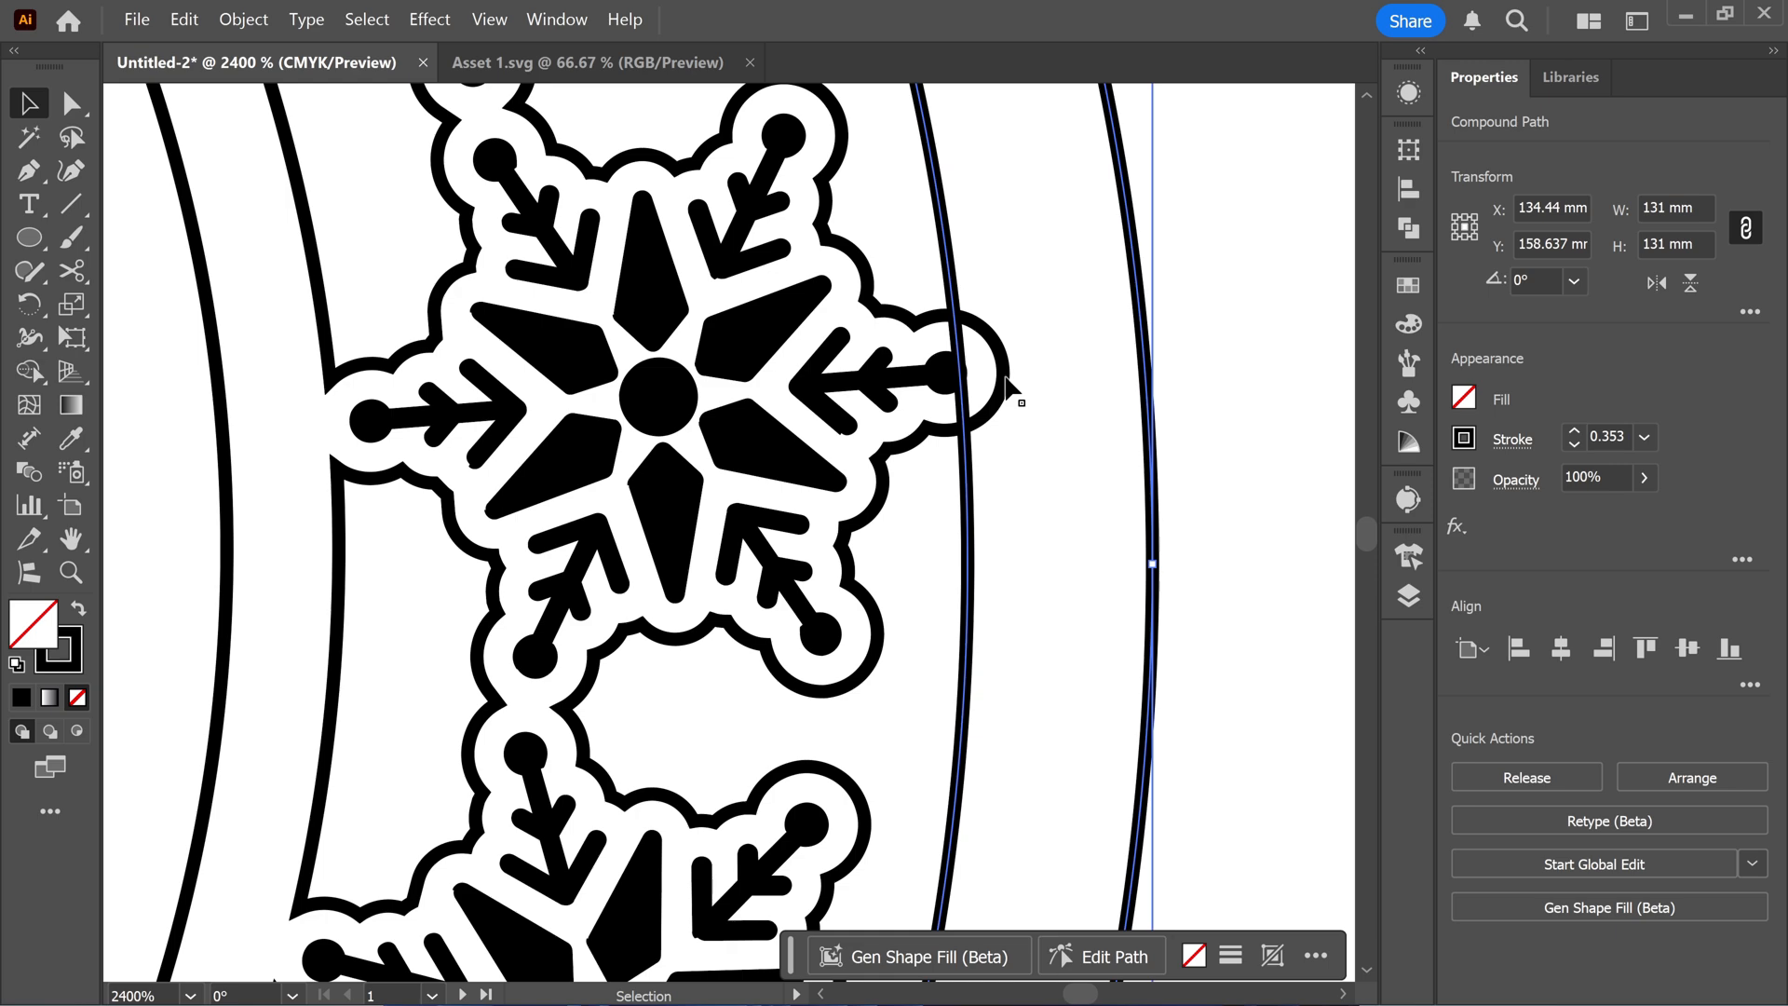
shift+click(1003, 377)
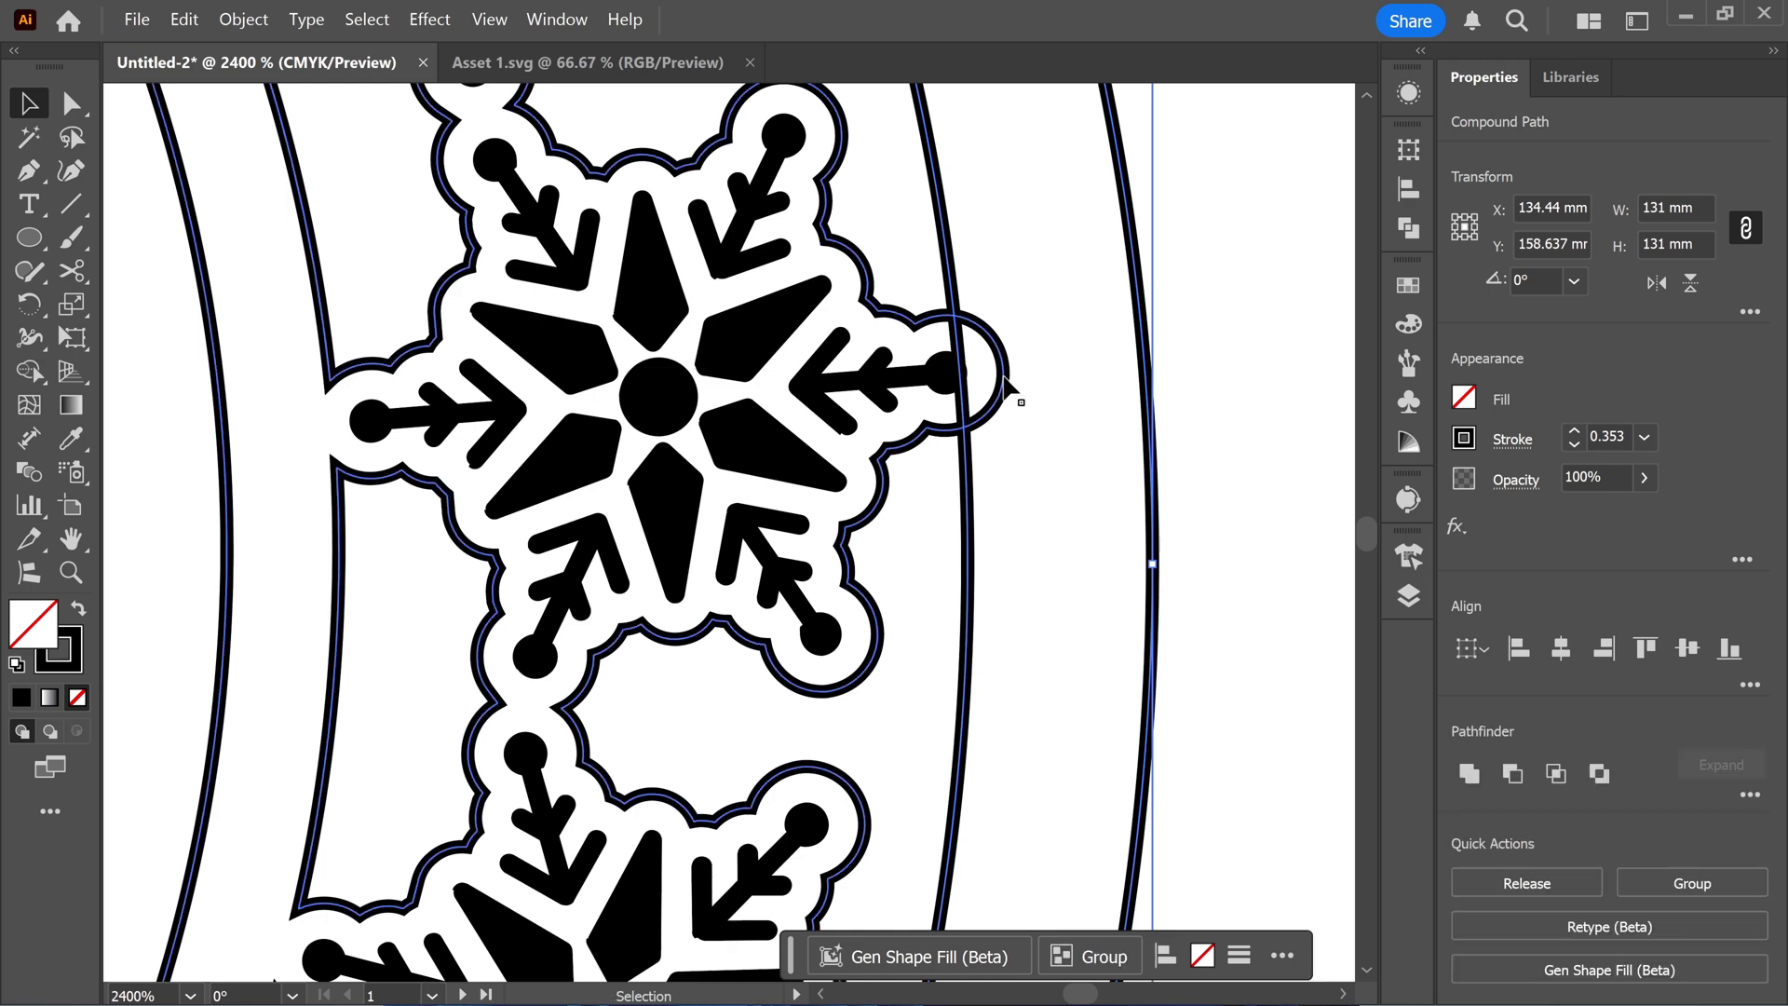
scroll(1011, 387, down, 2)
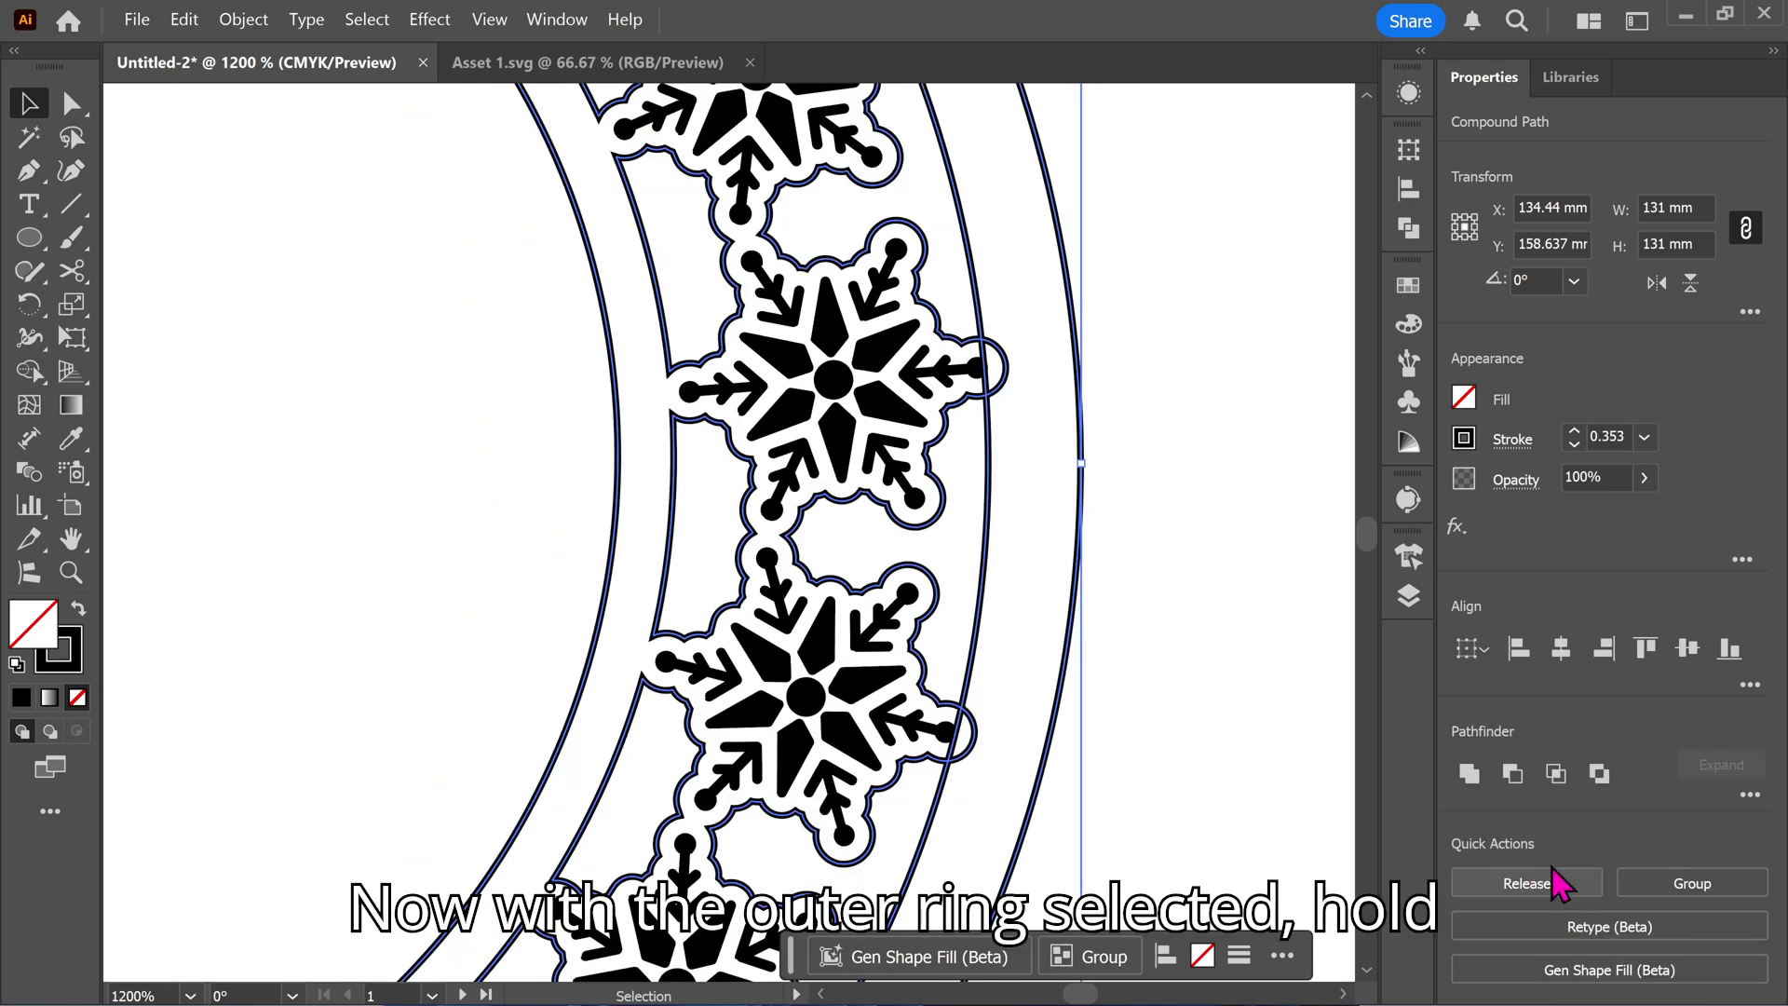
click(1468, 778)
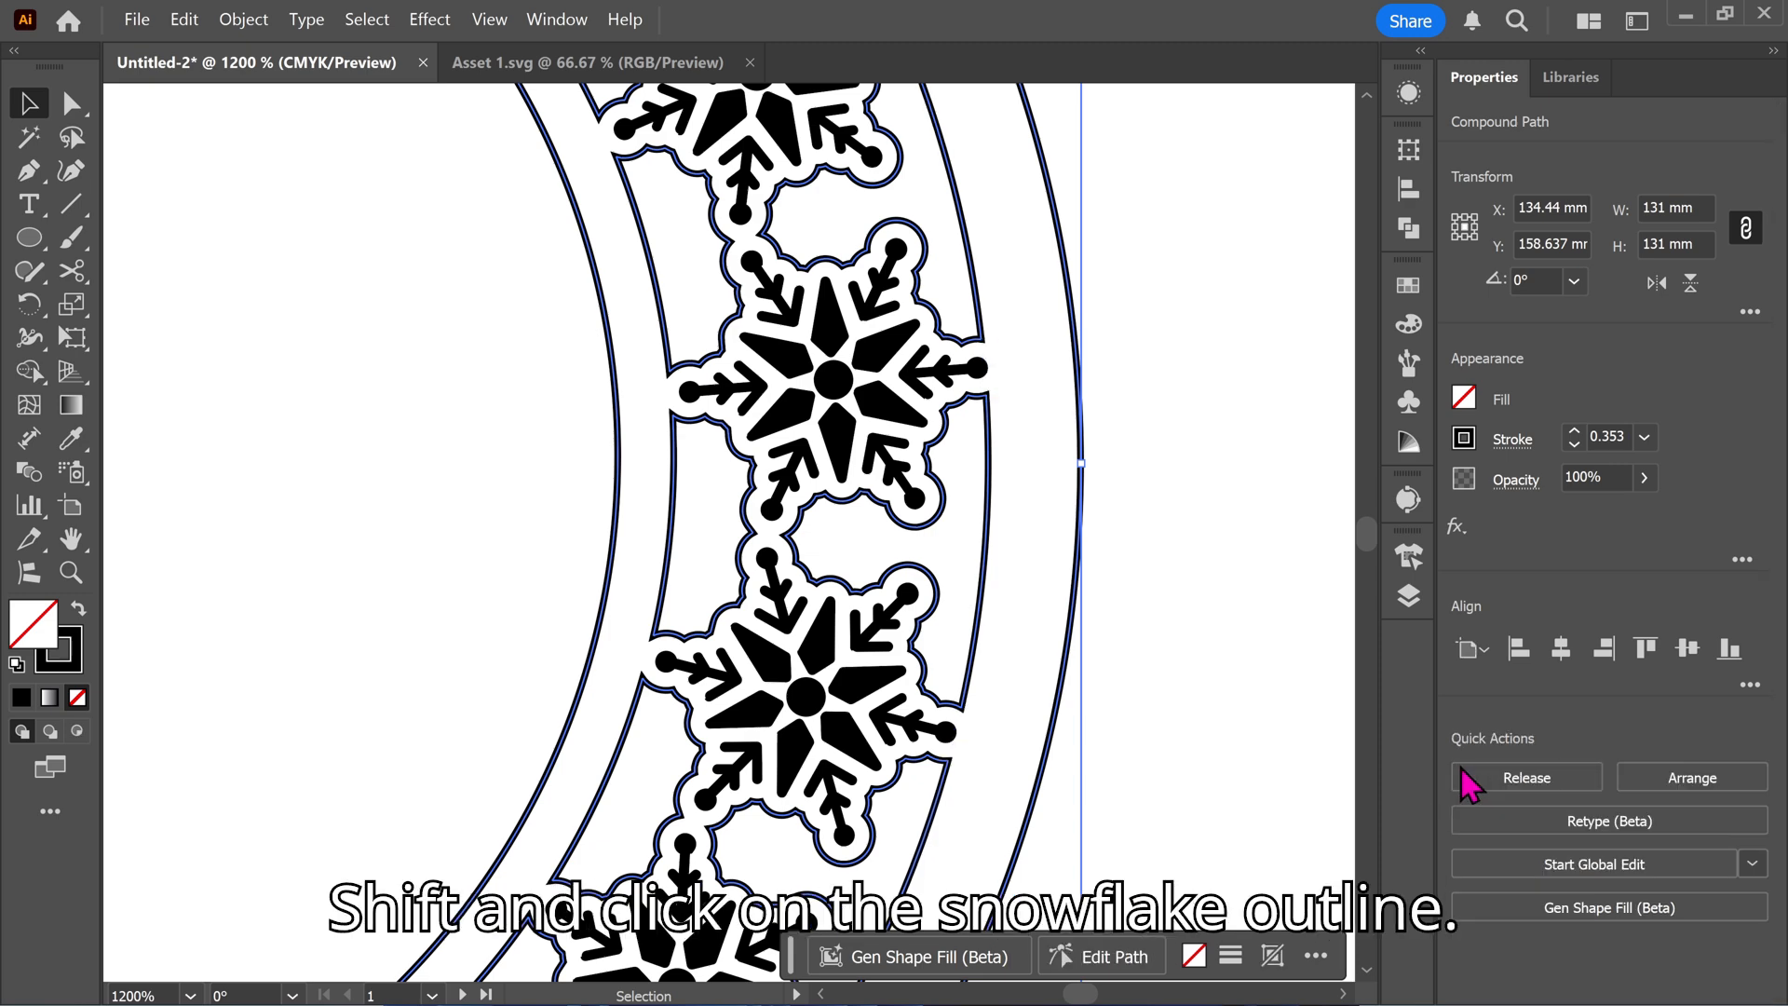
click(1203, 549)
Draw a 10 mm by 10 mm circle above the wreath and place it slightly overlapping the outer ring's top edge.
scroll(1203, 549, down, 3)
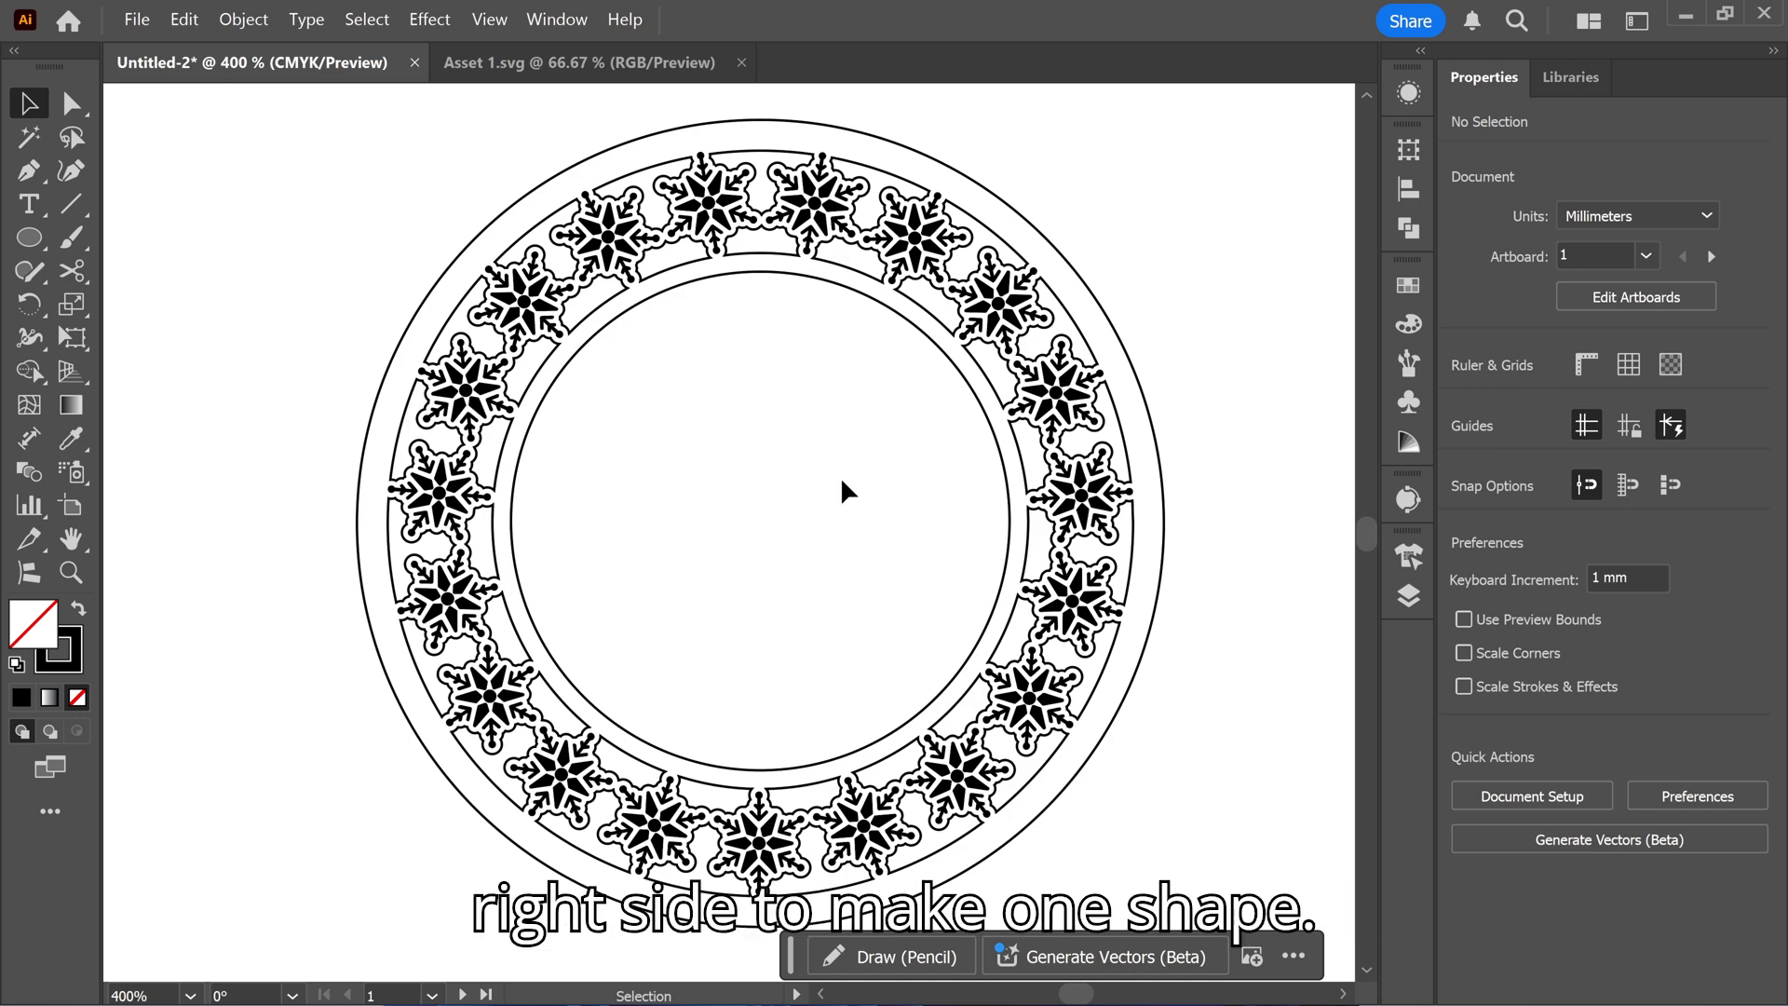
scroll(842, 481, down, 2)
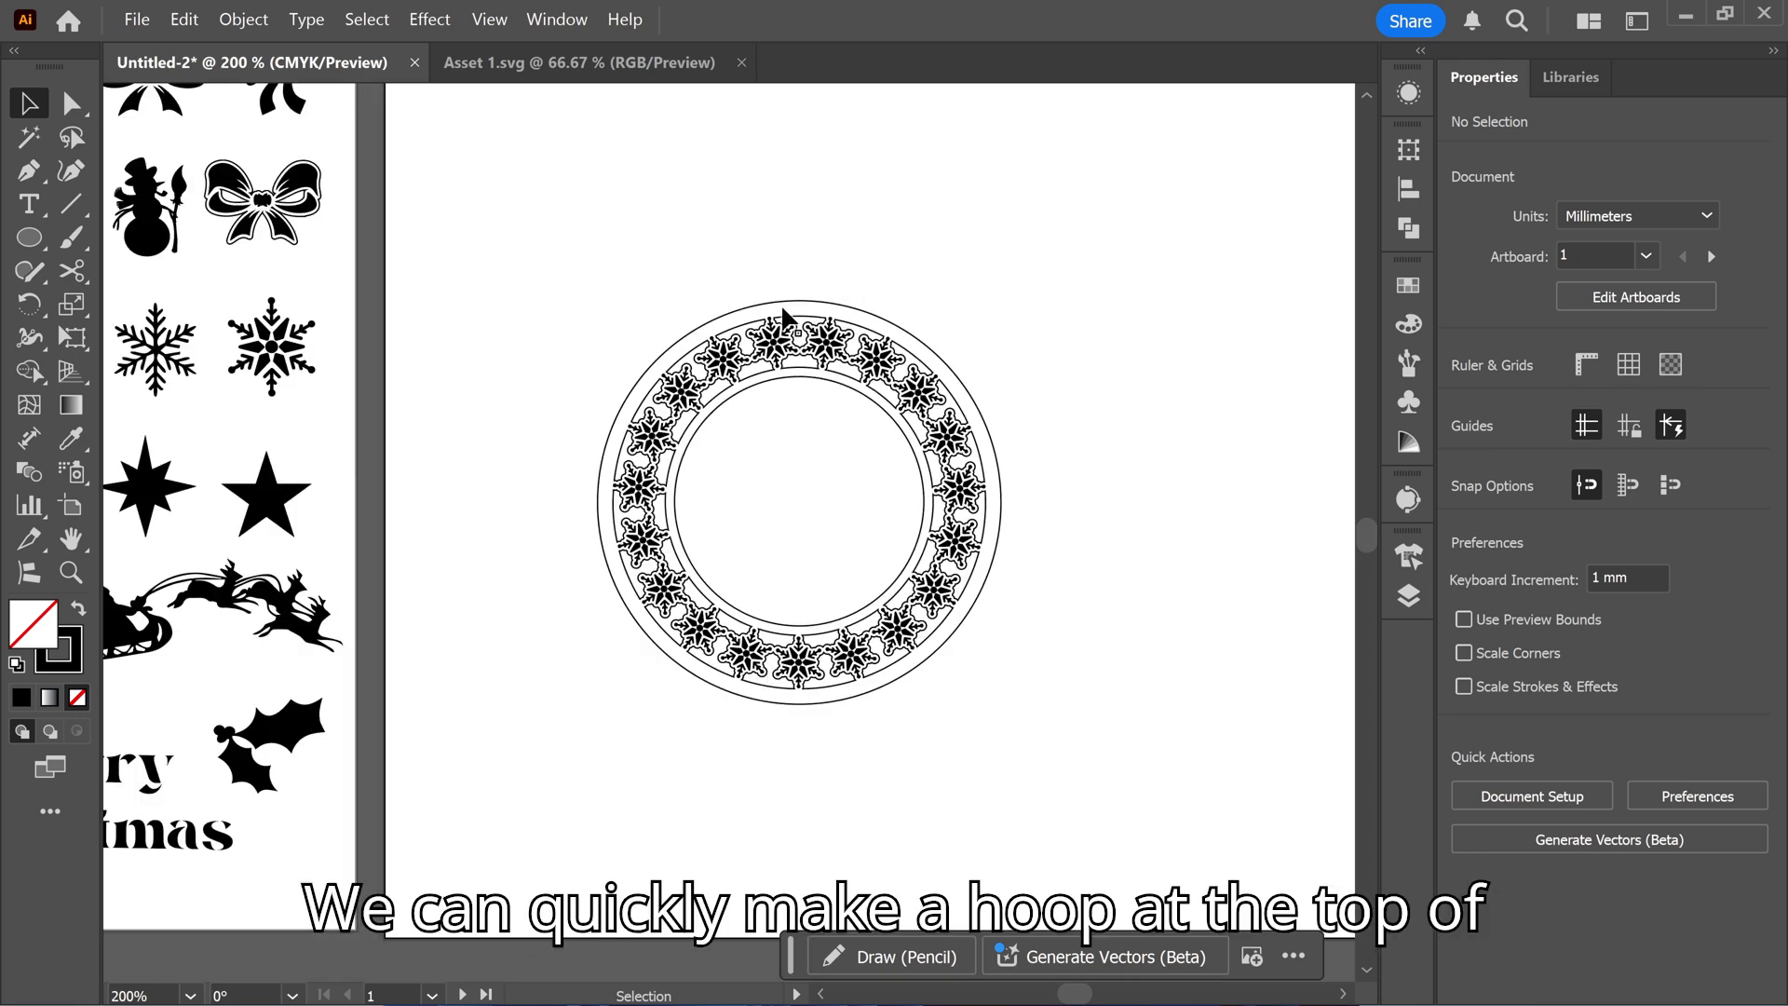
drag(782, 317, 782, 468)
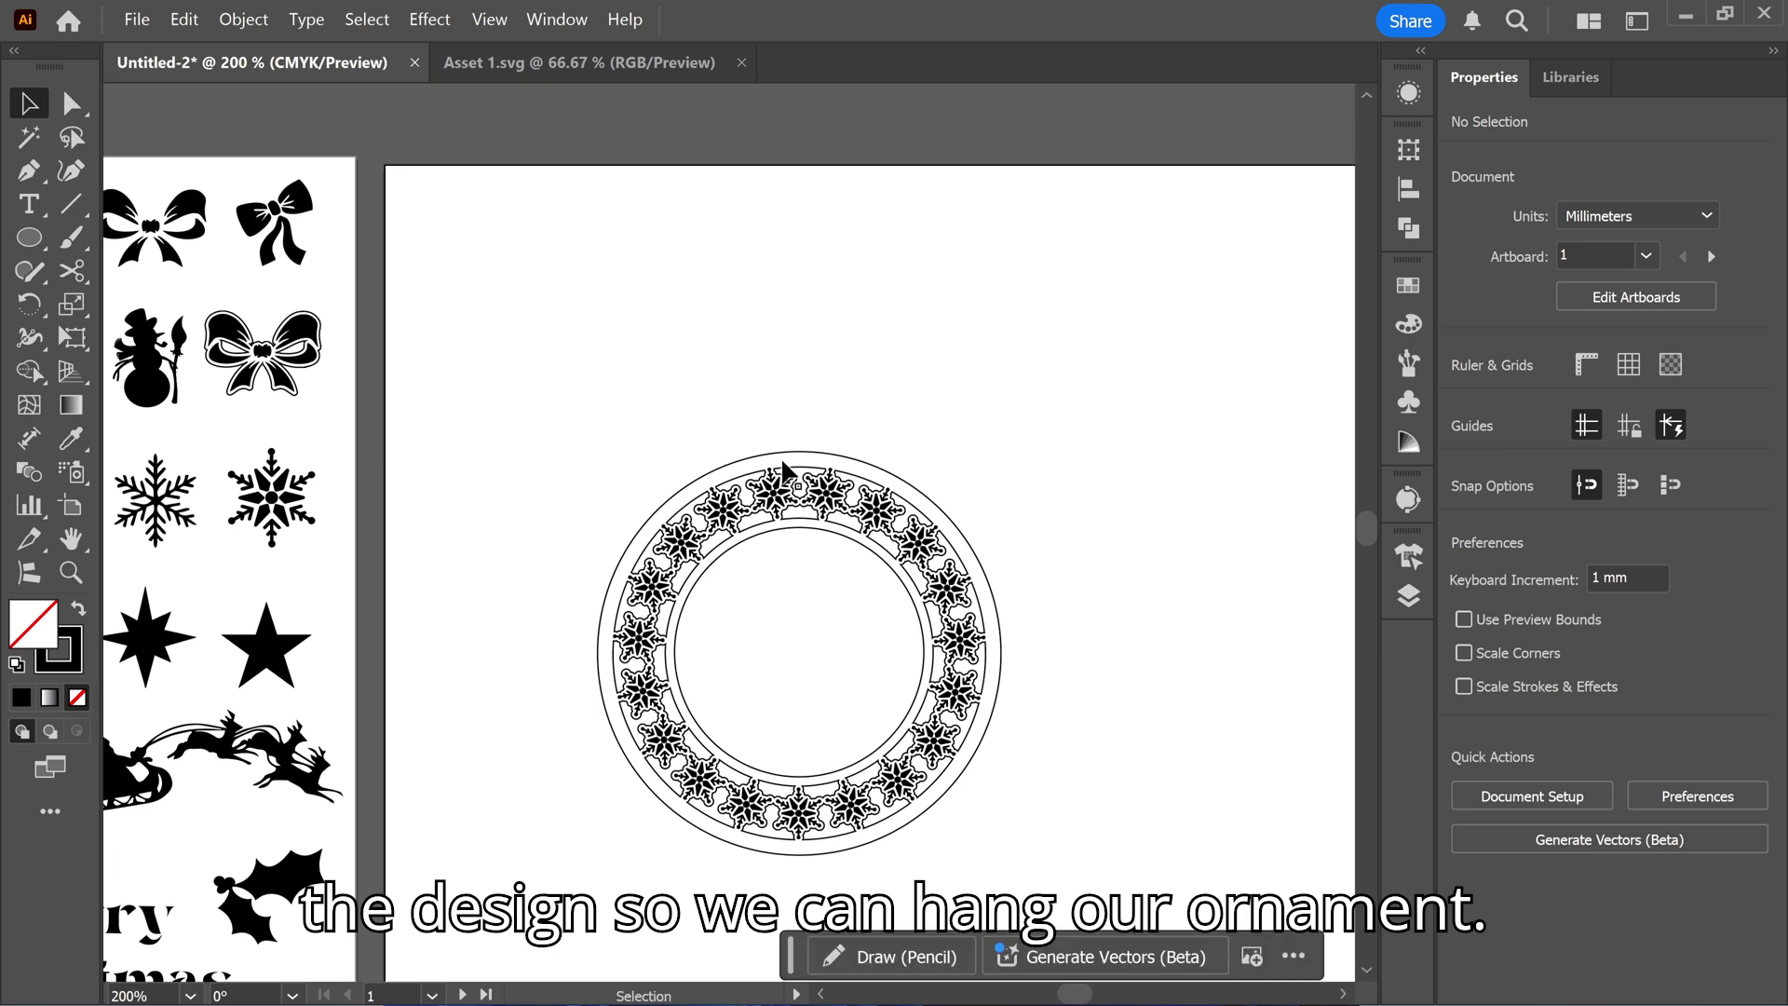
key(l)
click(803, 424)
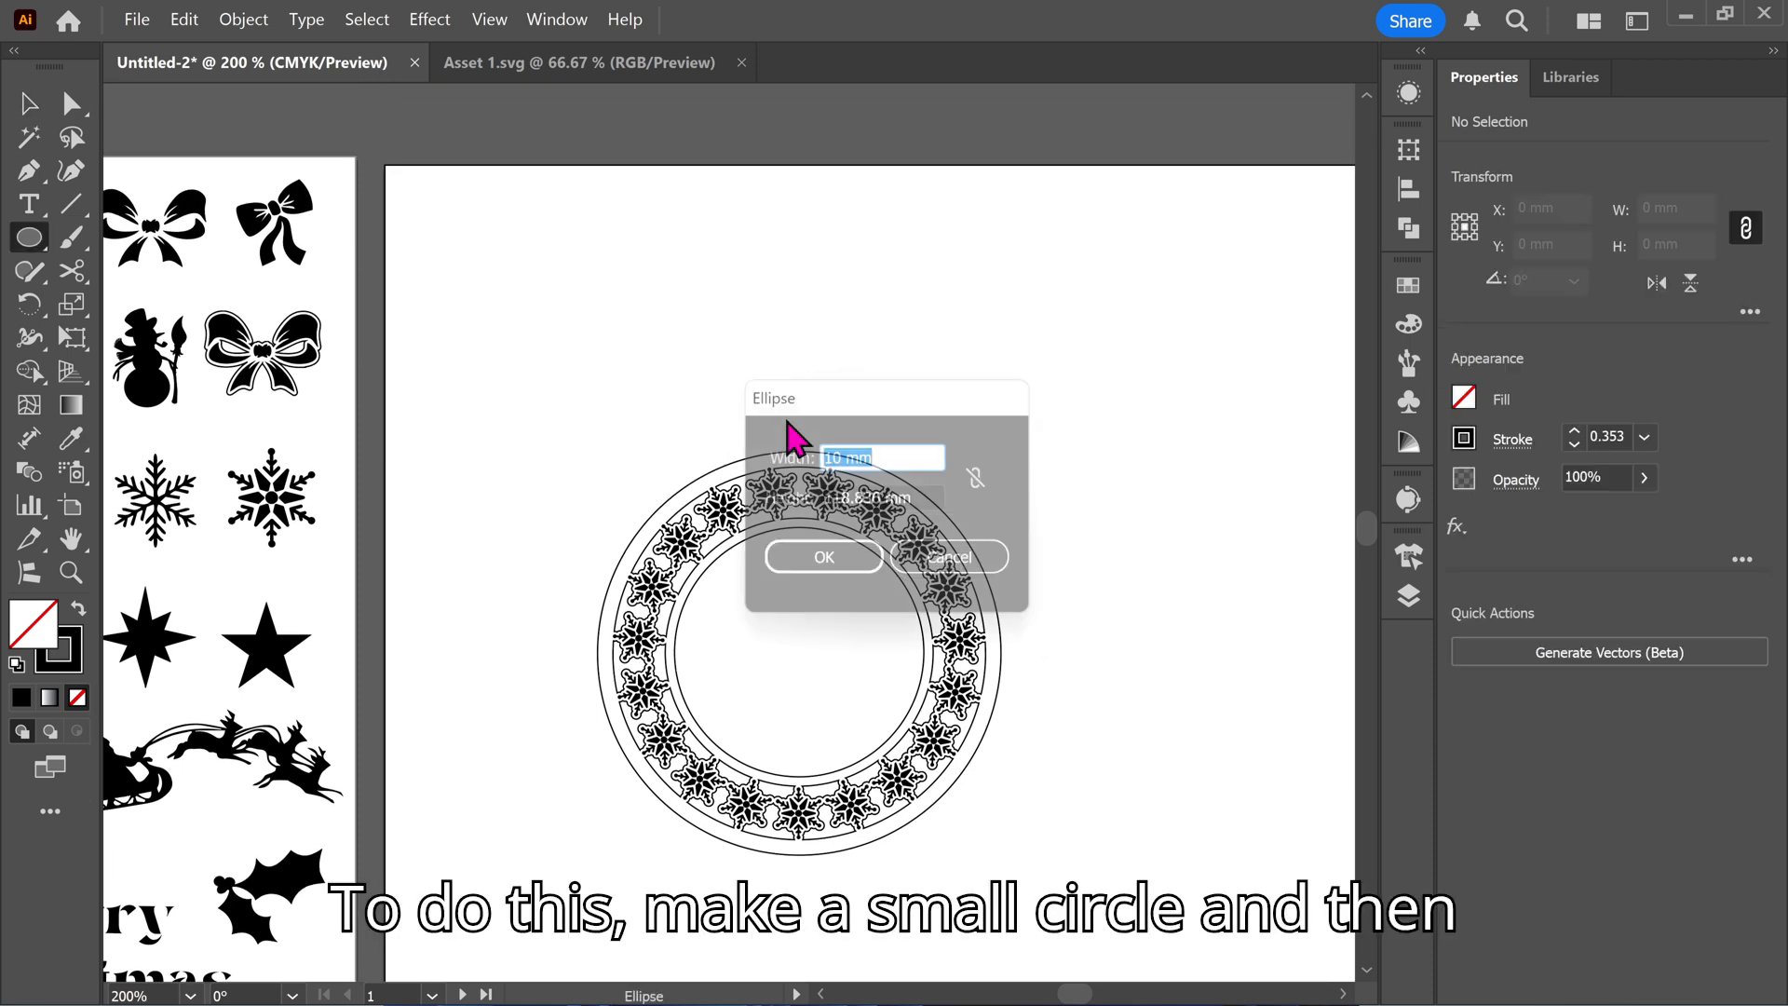
key(Tab)
text(1)
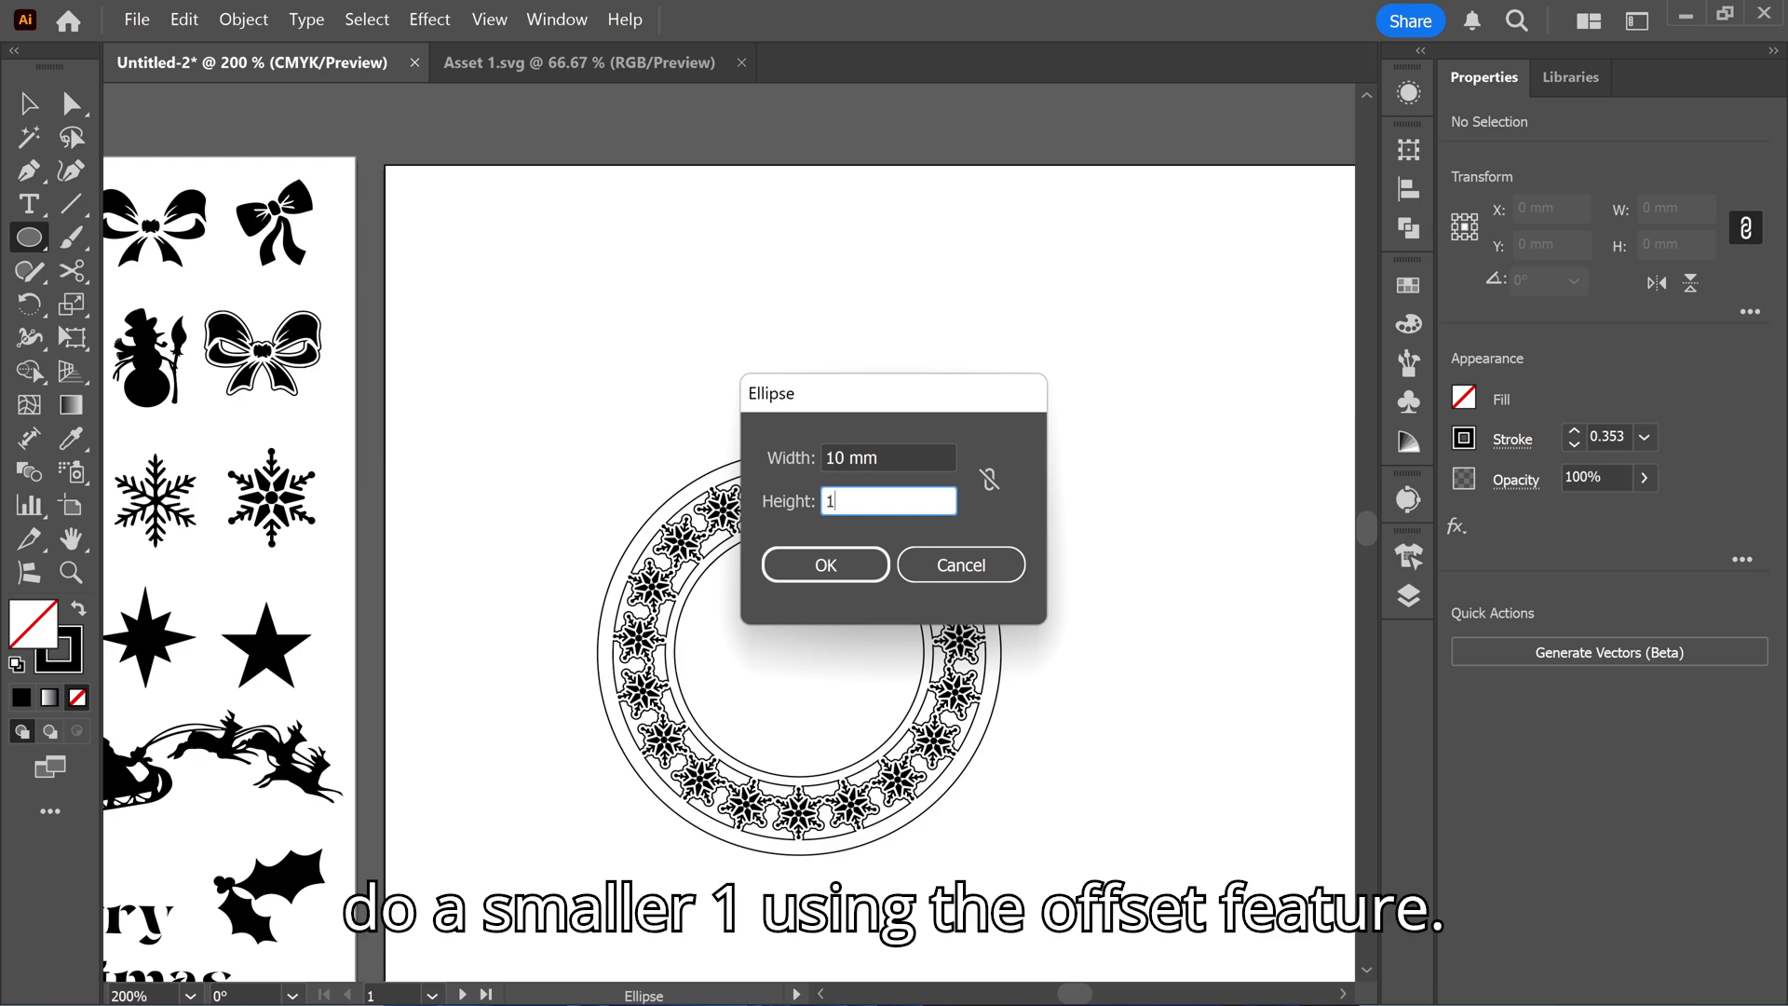
key(Return)
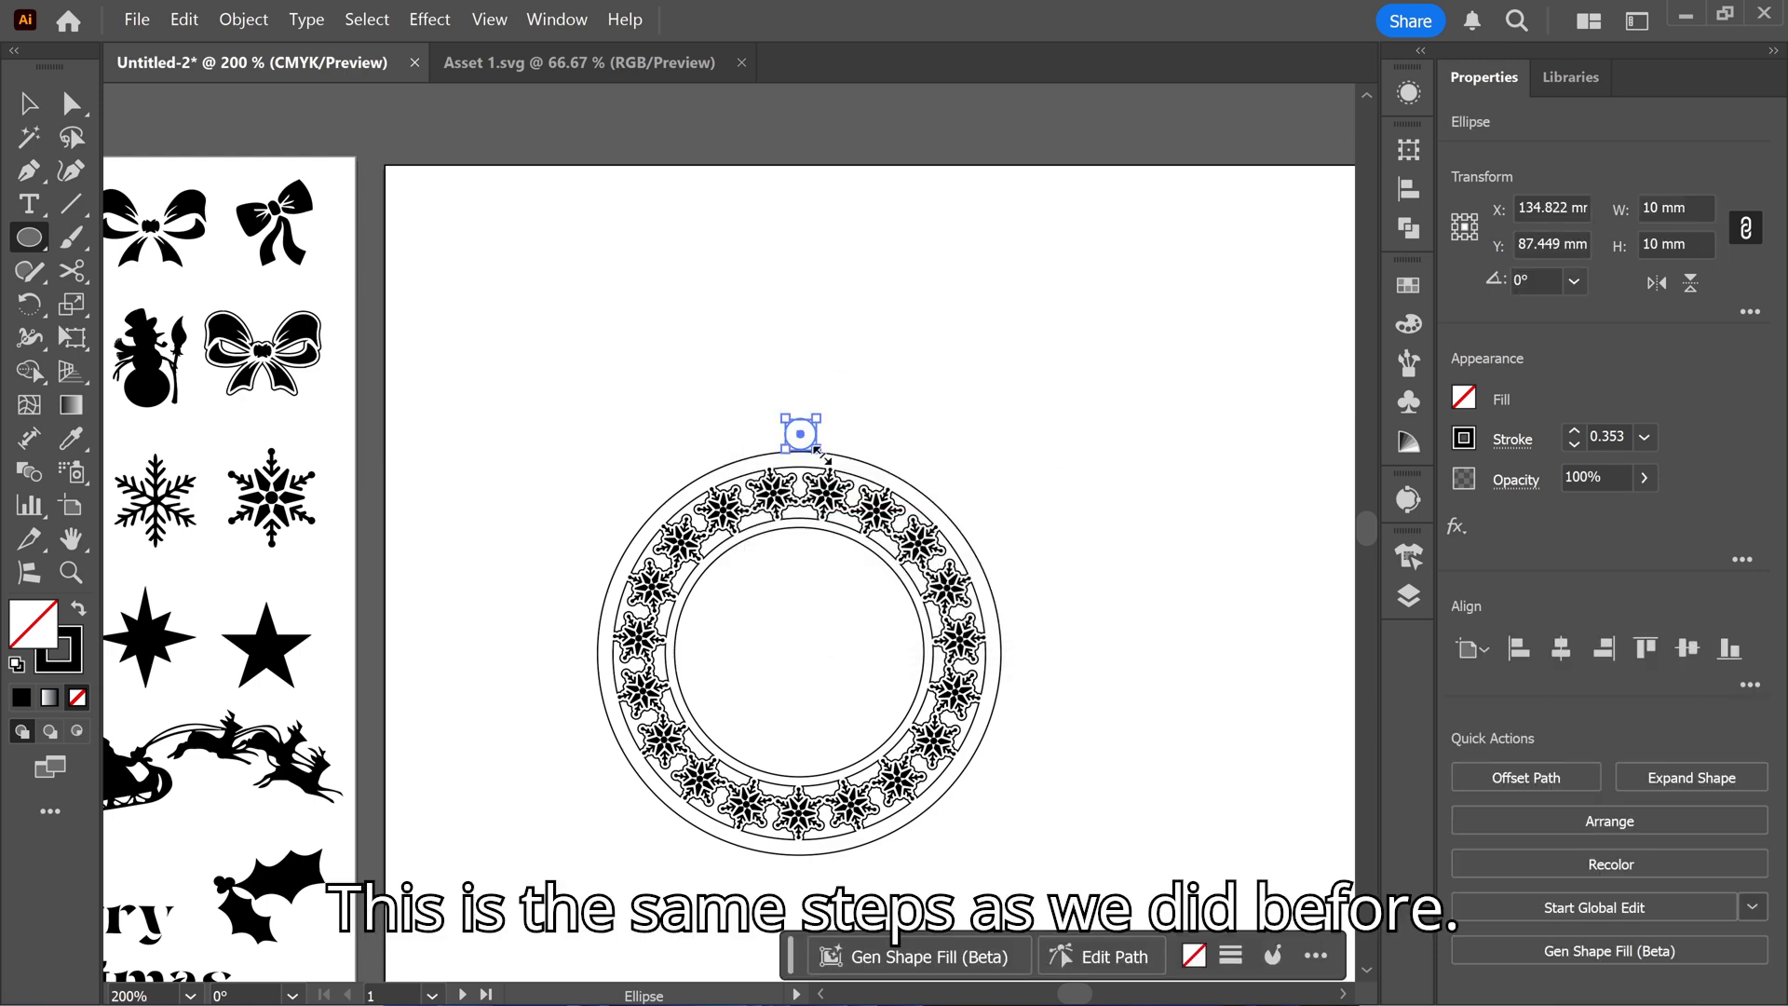
key(v)
scroll(802, 423, up, 4)
drag(797, 444, 791, 463)
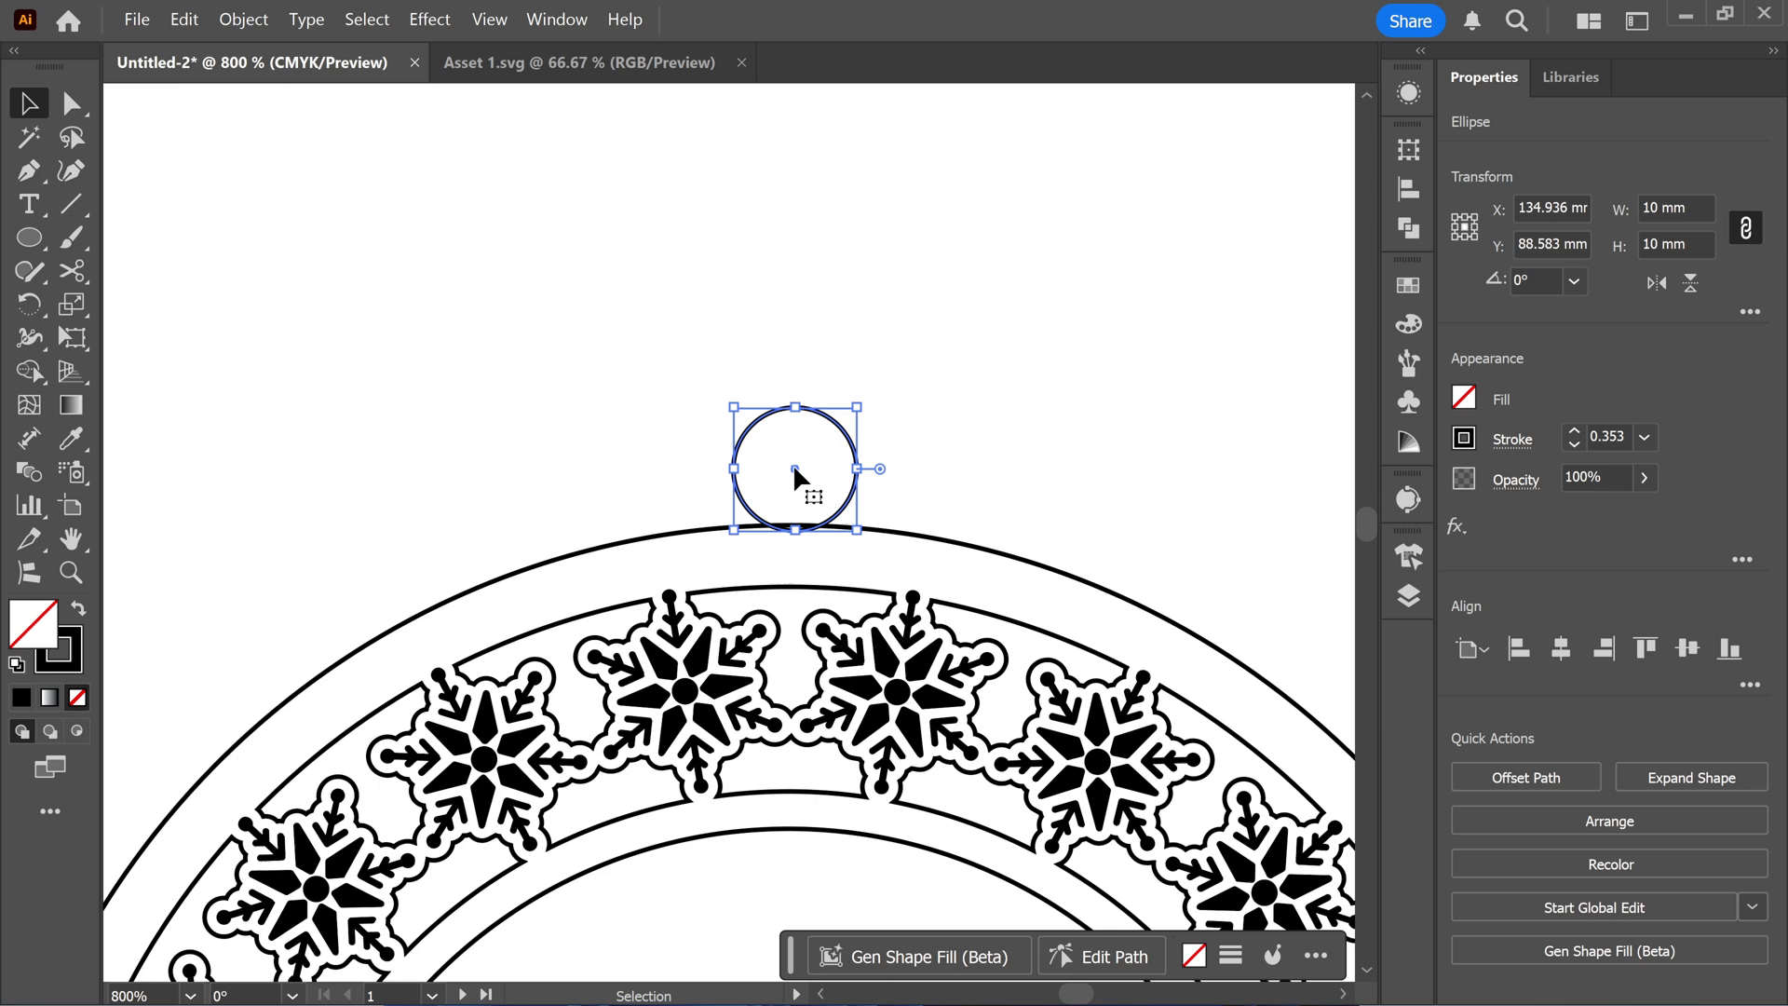
Offset the small hoop circle inward by setting the path offset to -2 mm.
click(1508, 777)
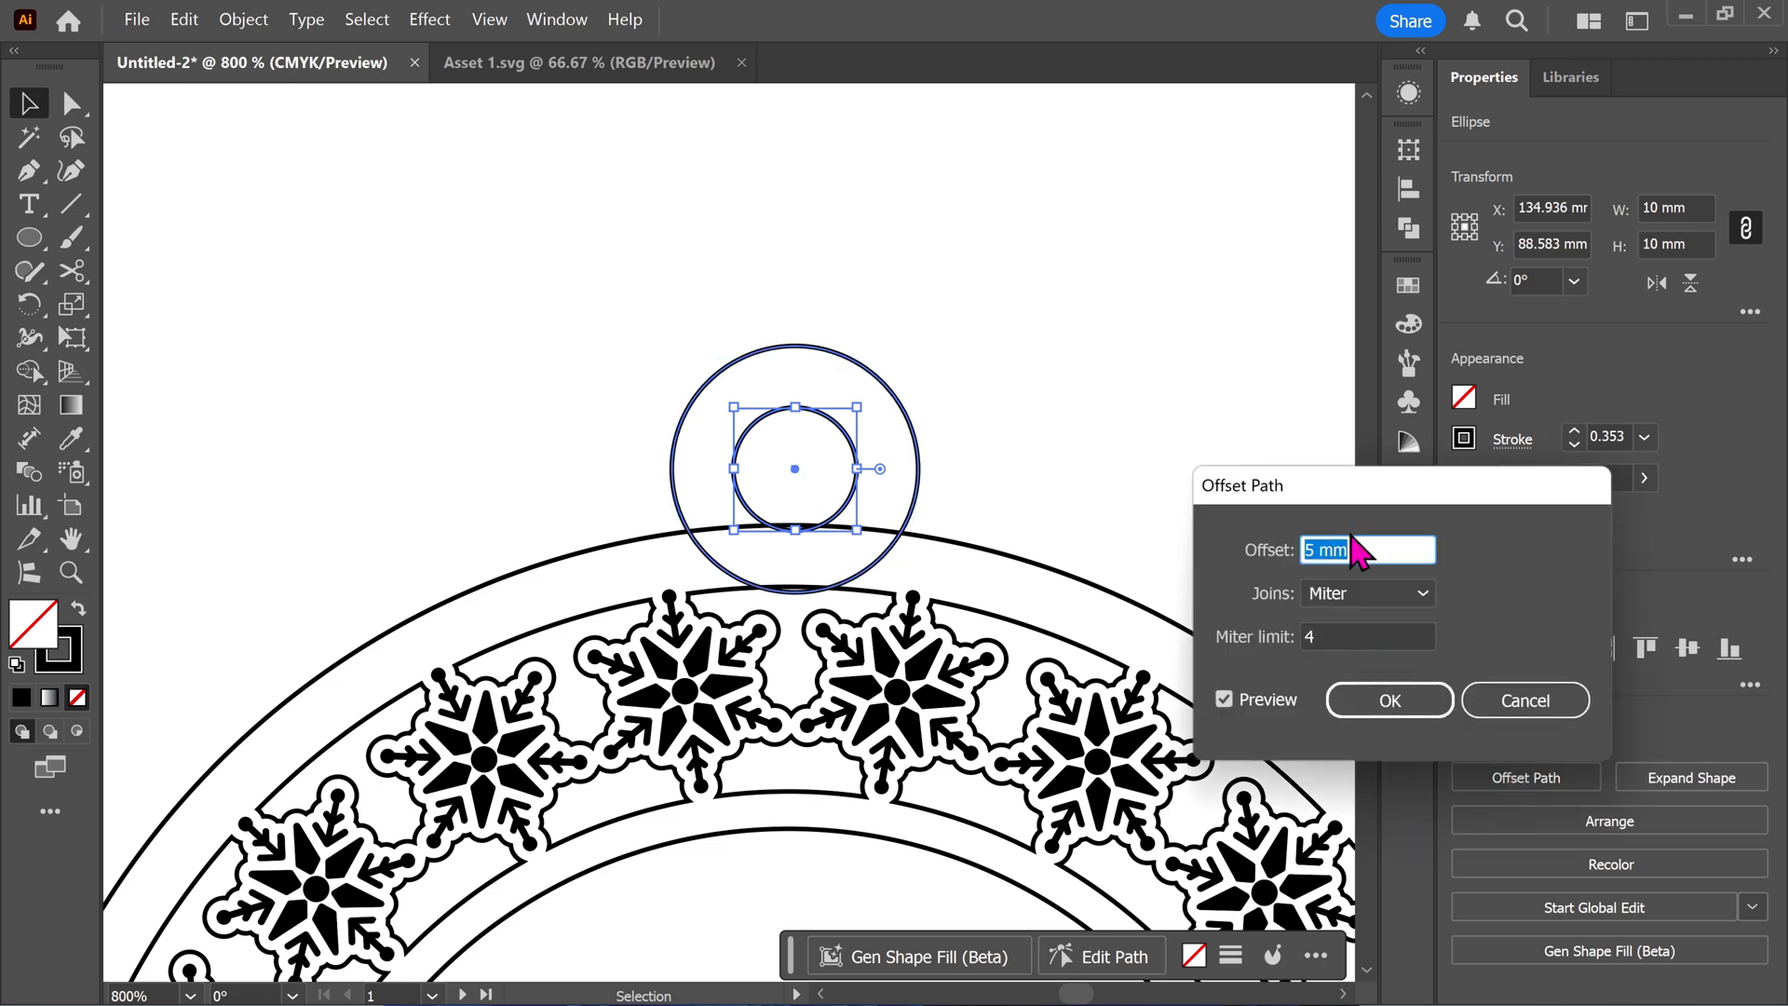
key(Down)
key(Down)
key(Down)
key(Down)
key(Down)
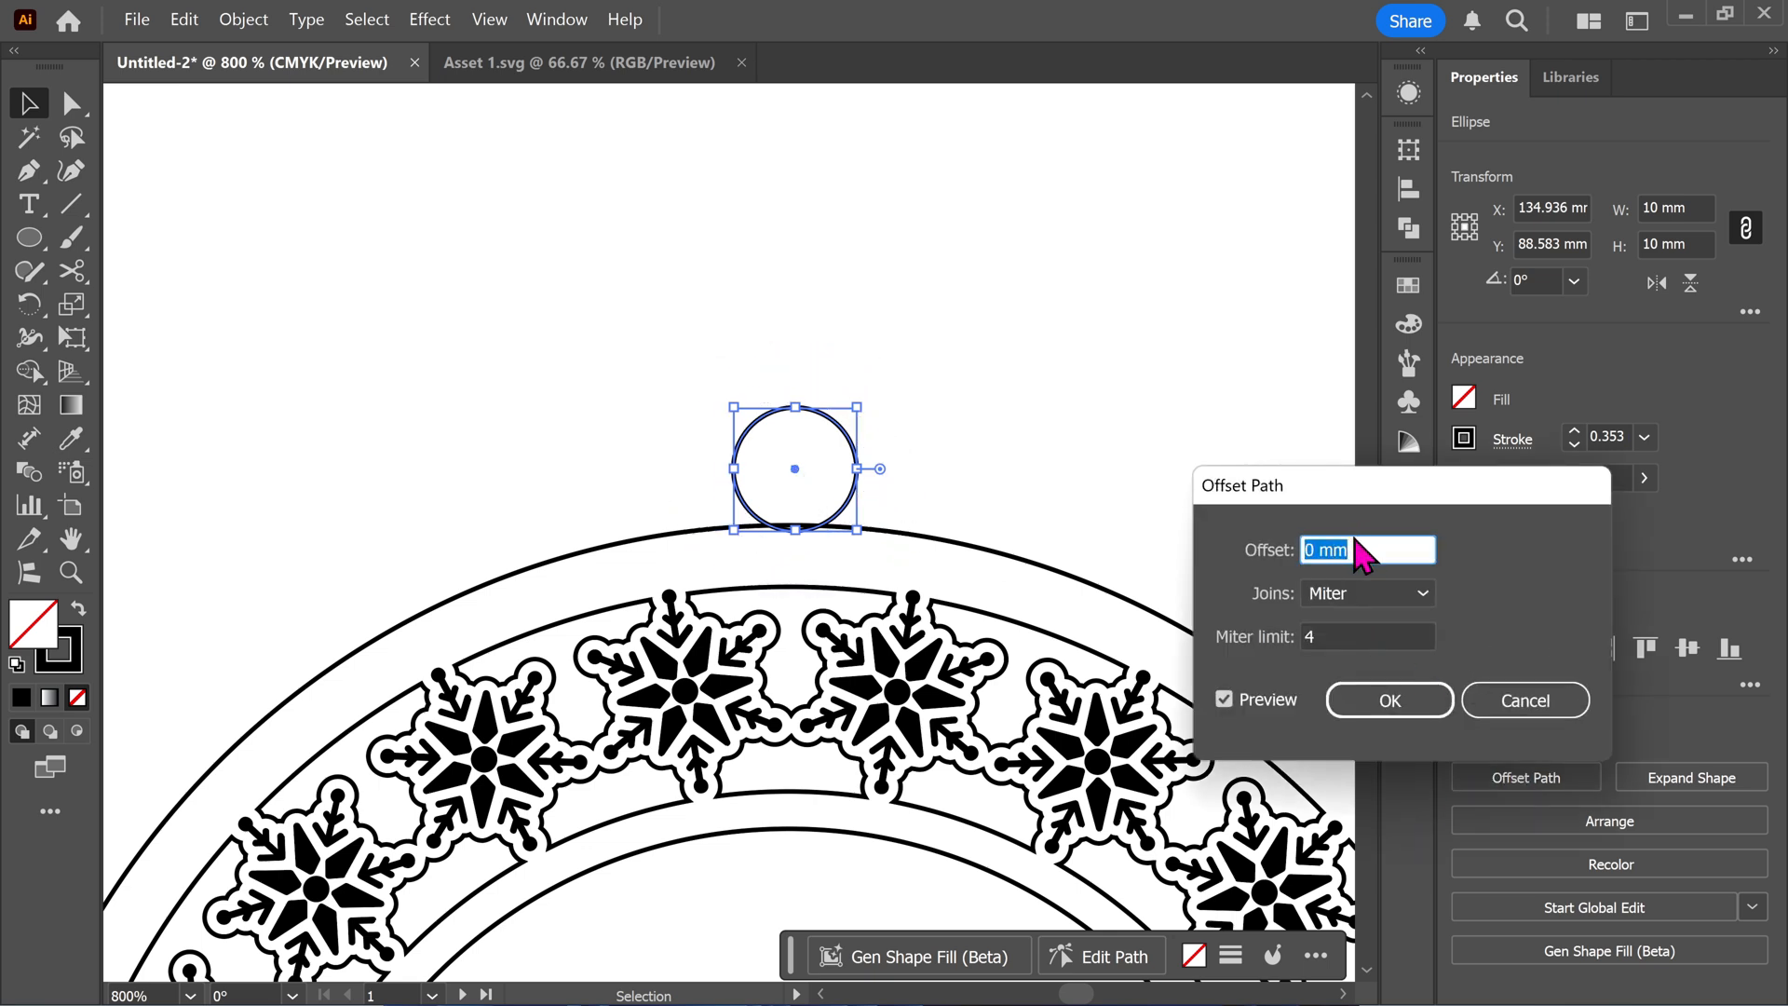
key(Down)
key(Down)
click(1397, 703)
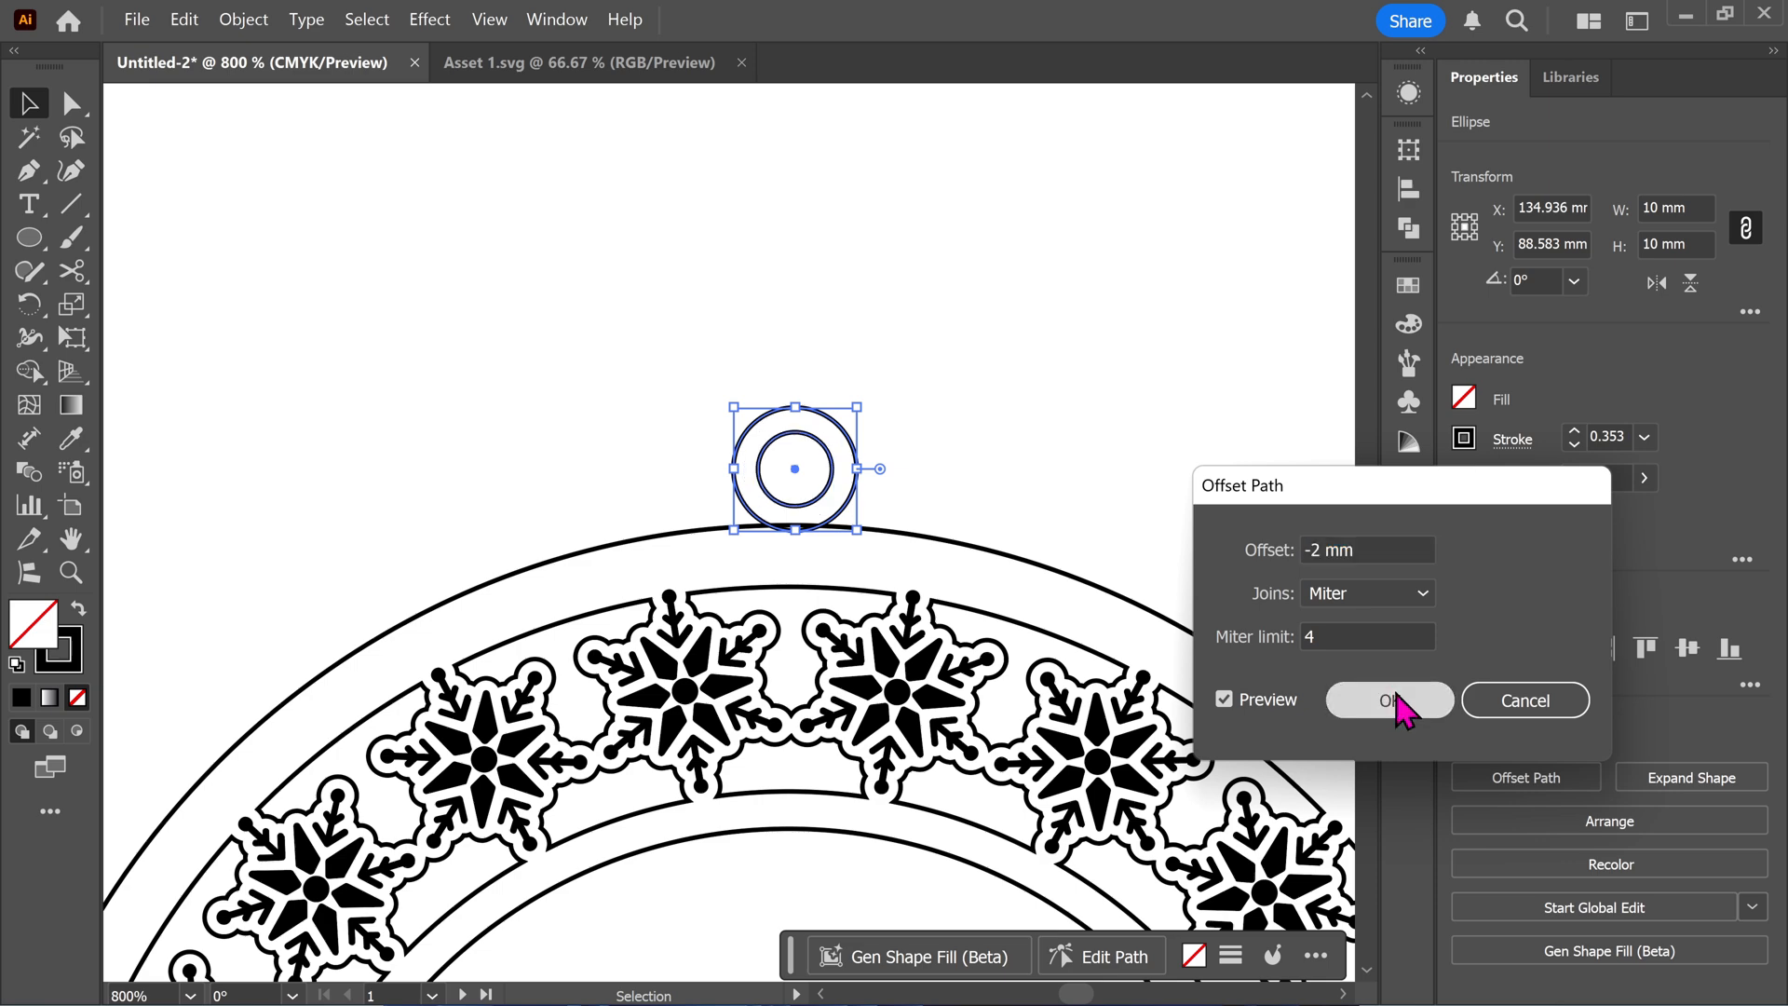
Make a compound path from the two small hoop circles.
key(ctrl+a)
right_click(868, 508)
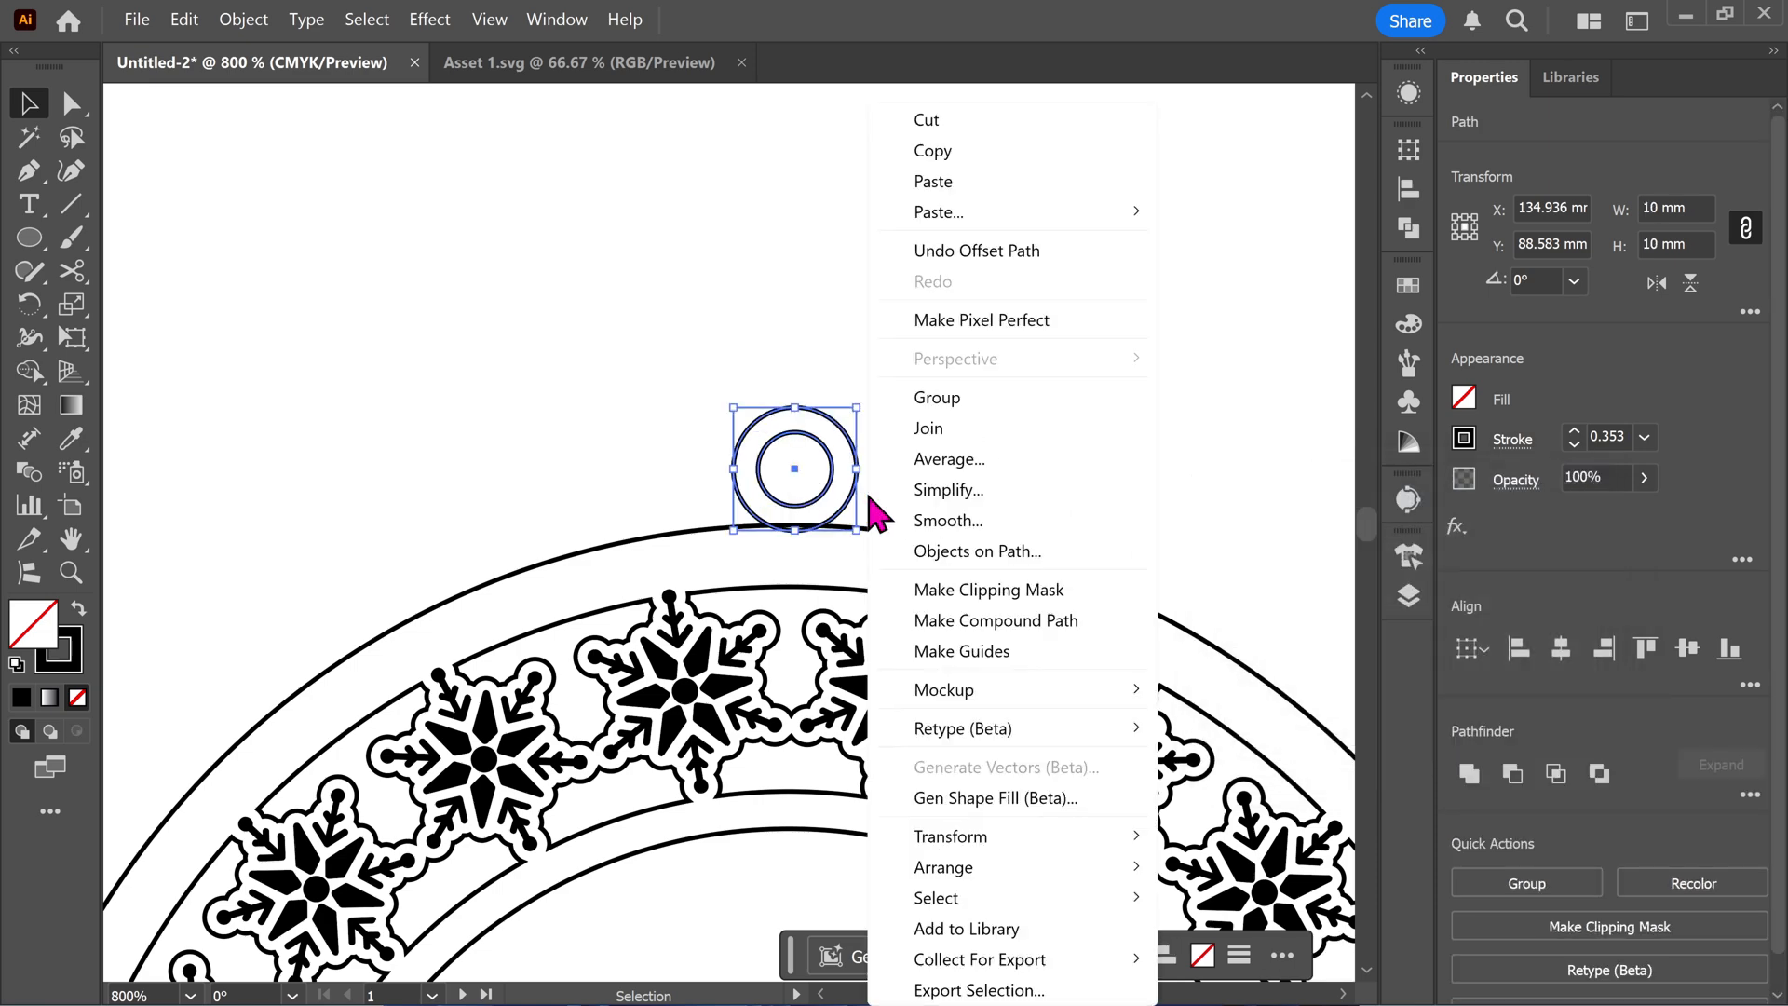
click(997, 620)
click(922, 460)
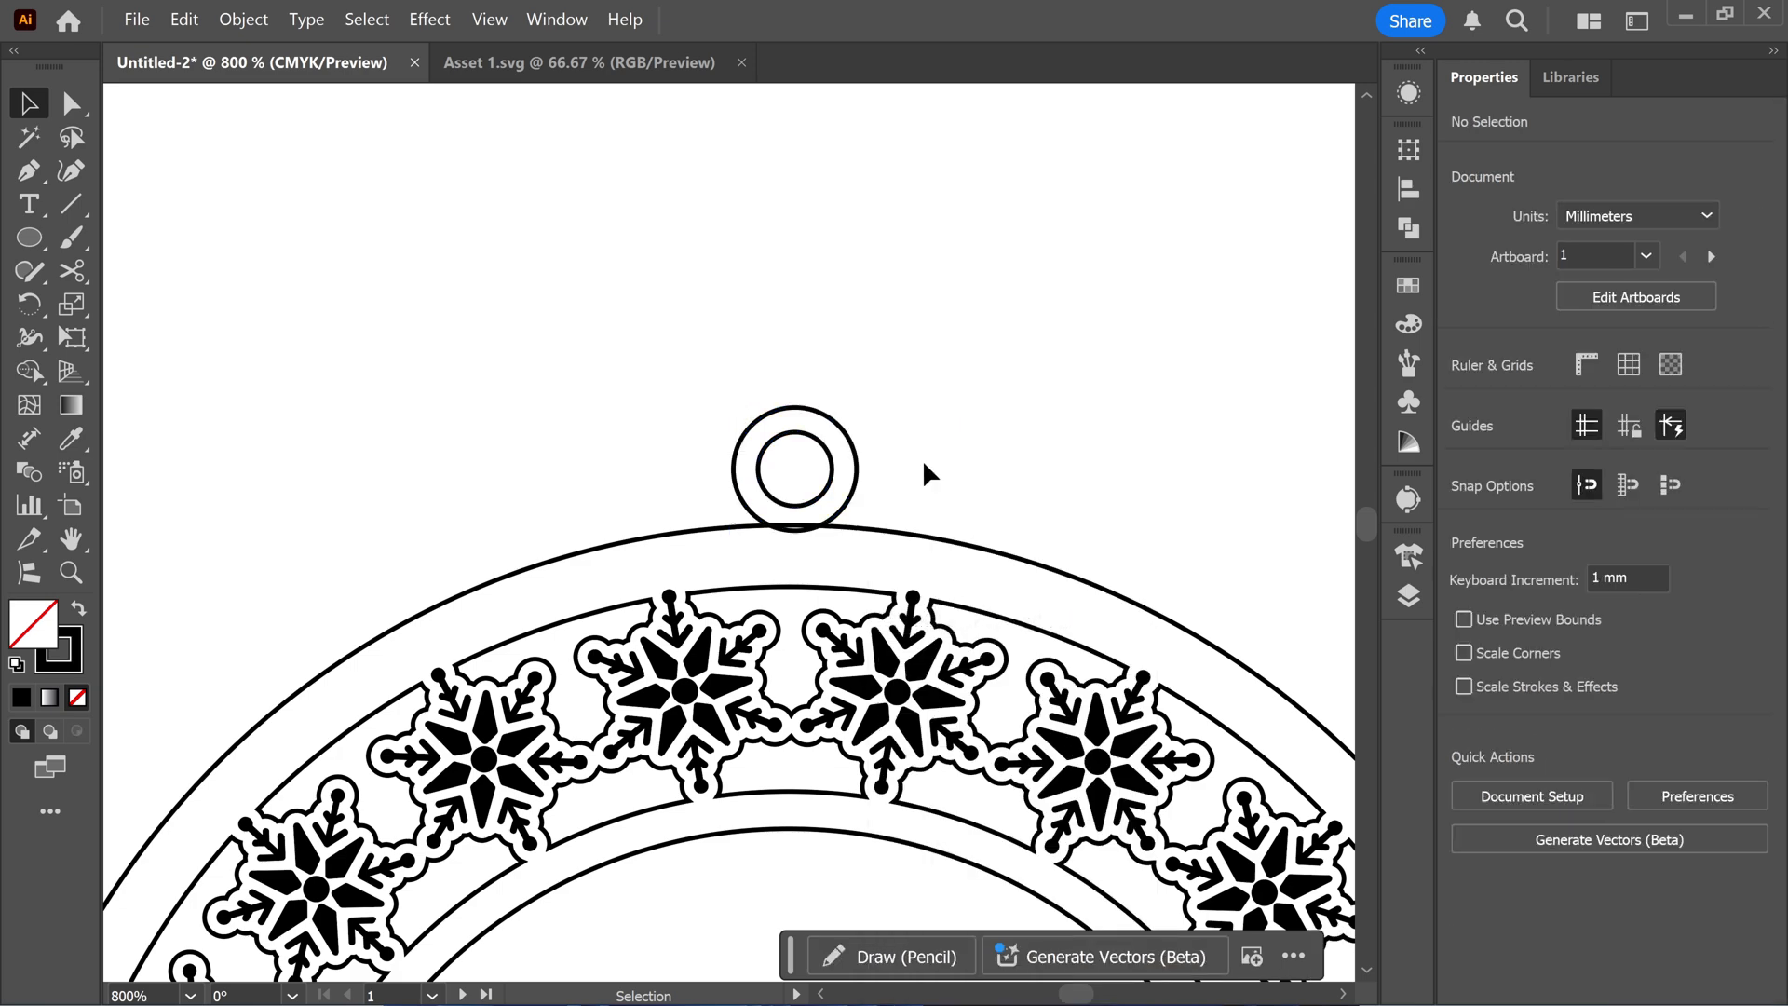
Select all the artwork and align the hoop, wreath and snowflakes to their horizontal centre.
key(ctrl+a)
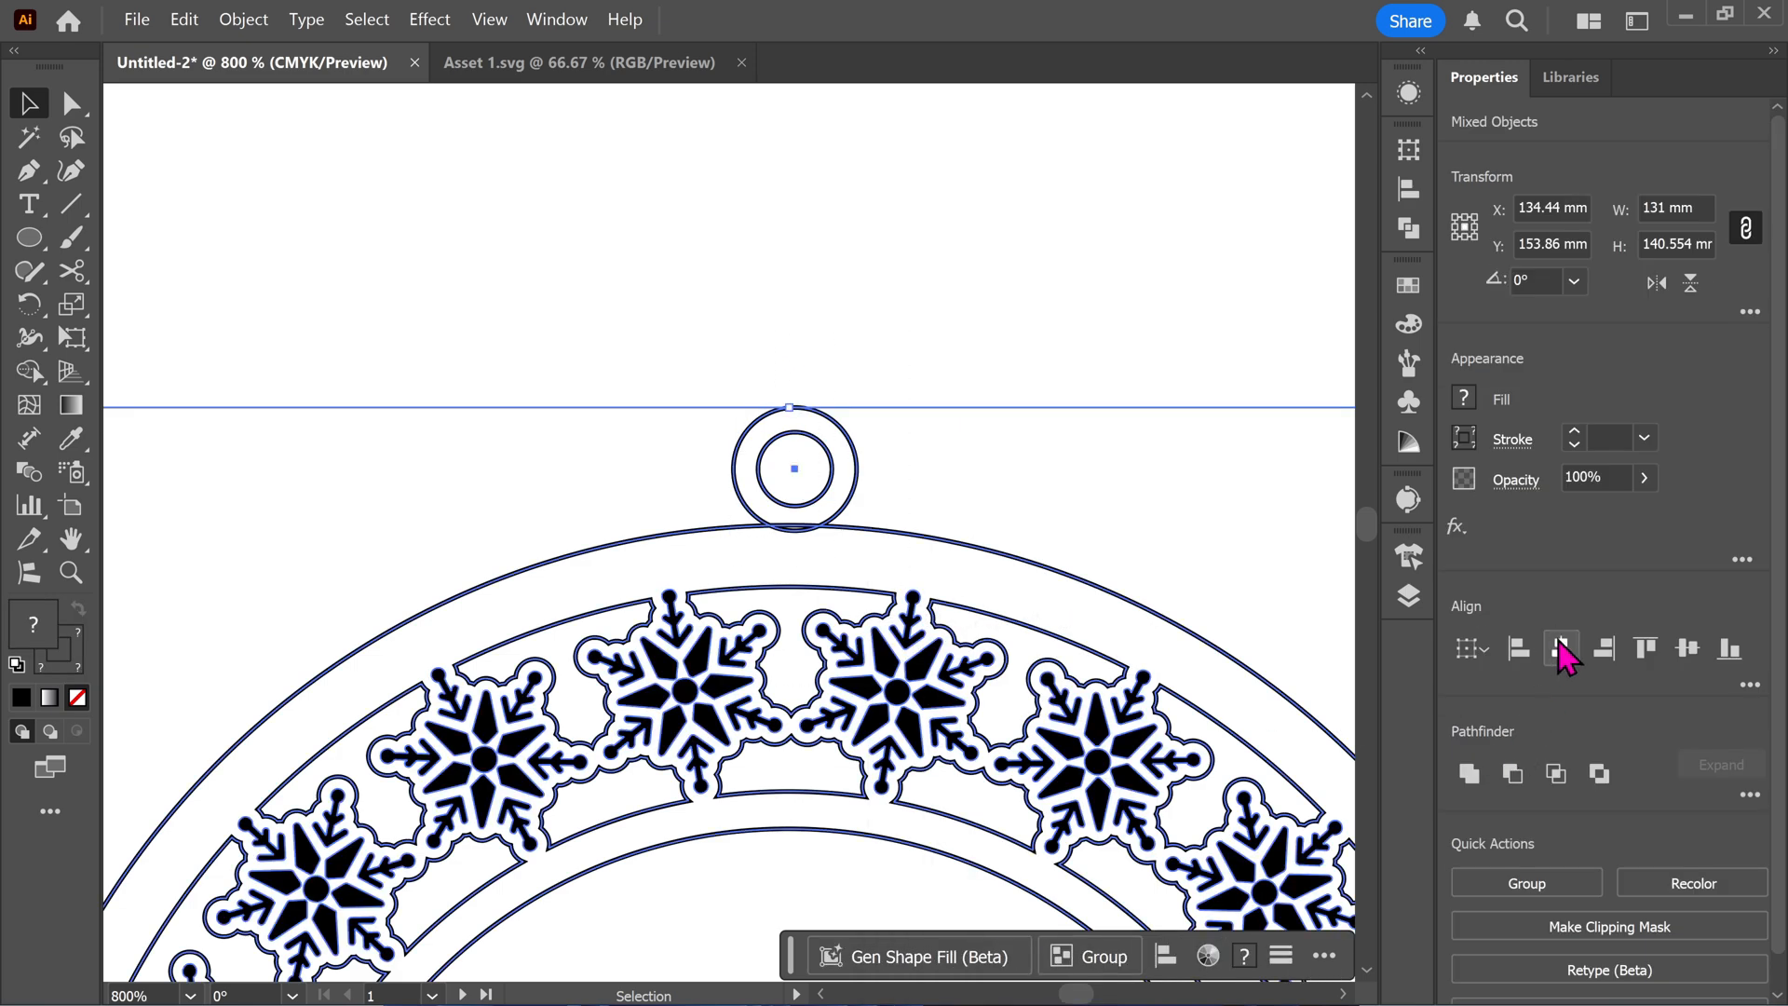
click(1561, 649)
click(985, 491)
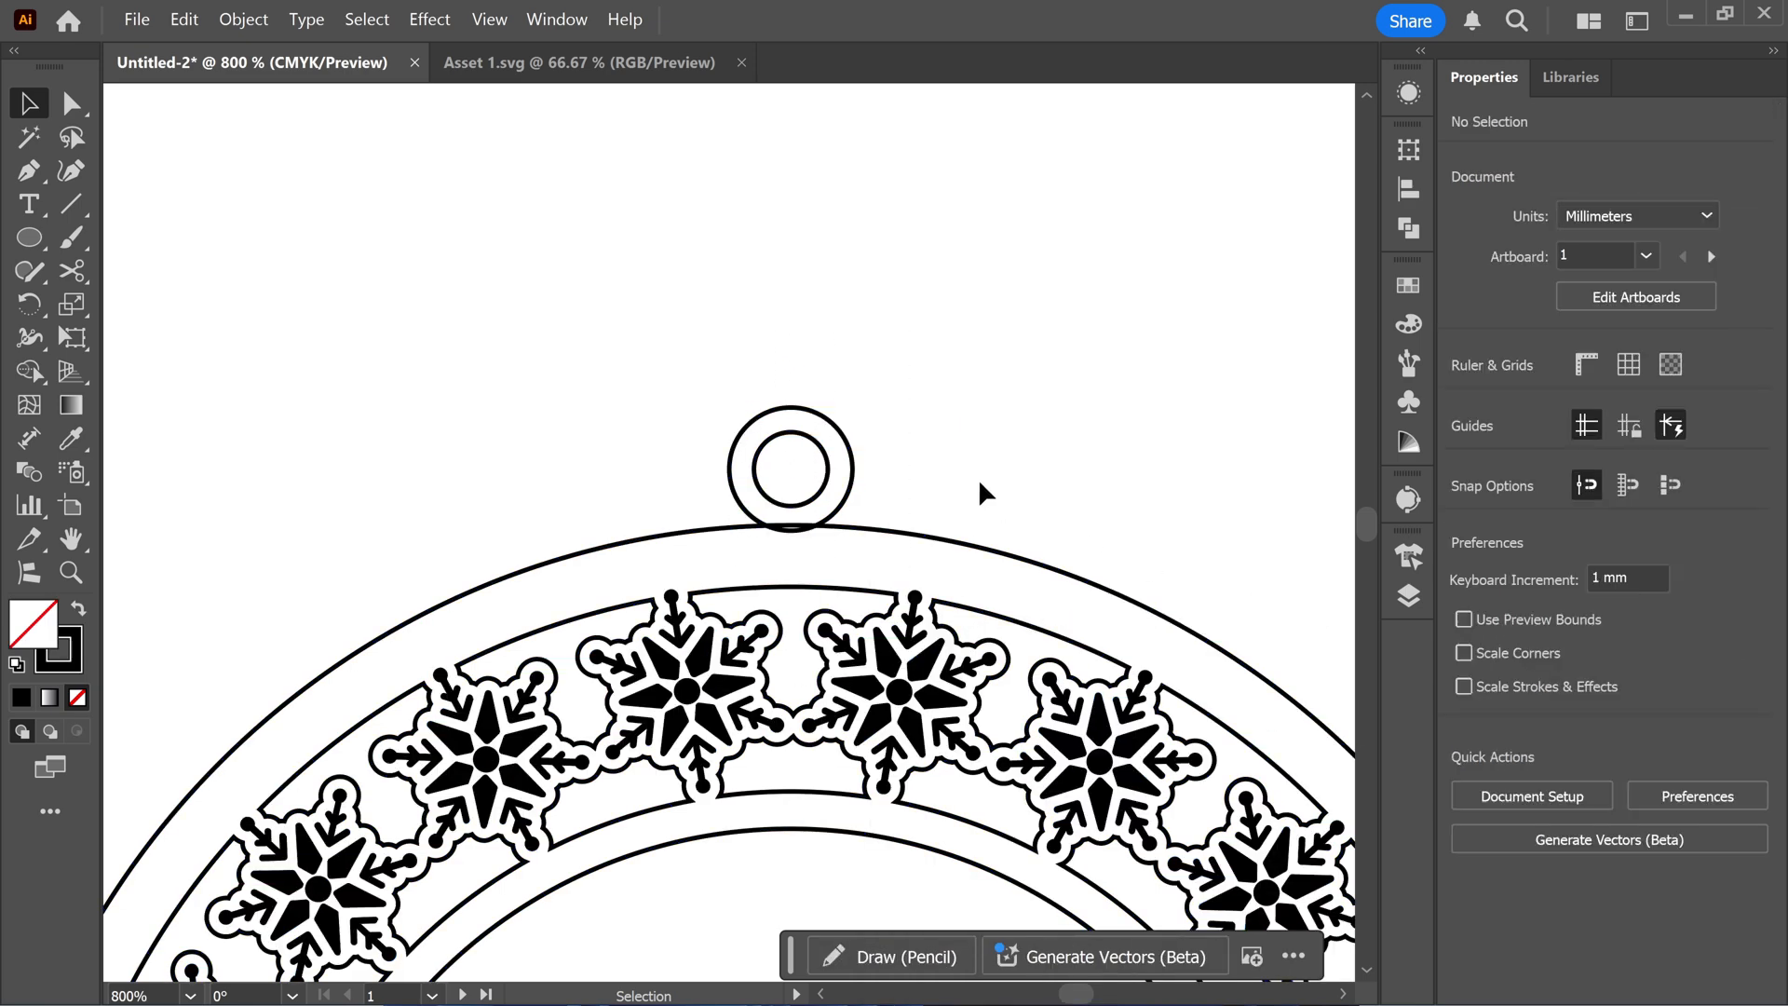
Select the hoop and the wreath outline and unite them into one shape.
click(794, 528)
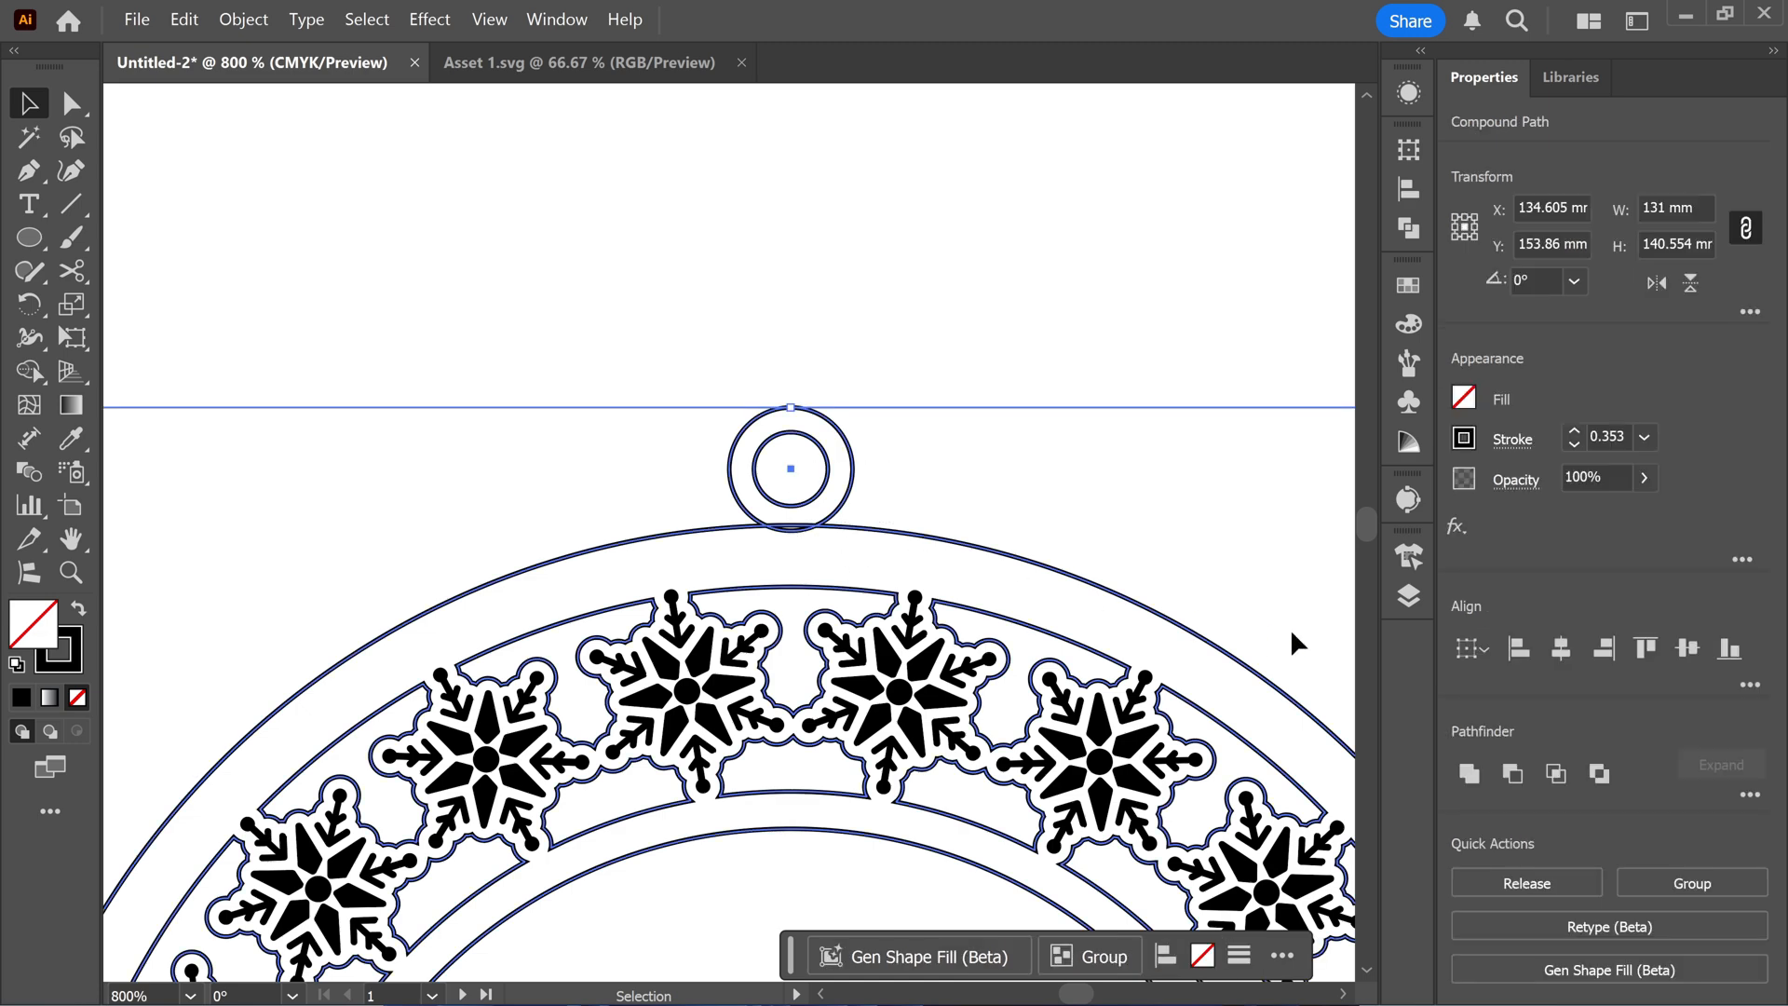
click(1476, 787)
scroll(1004, 550, down, 4)
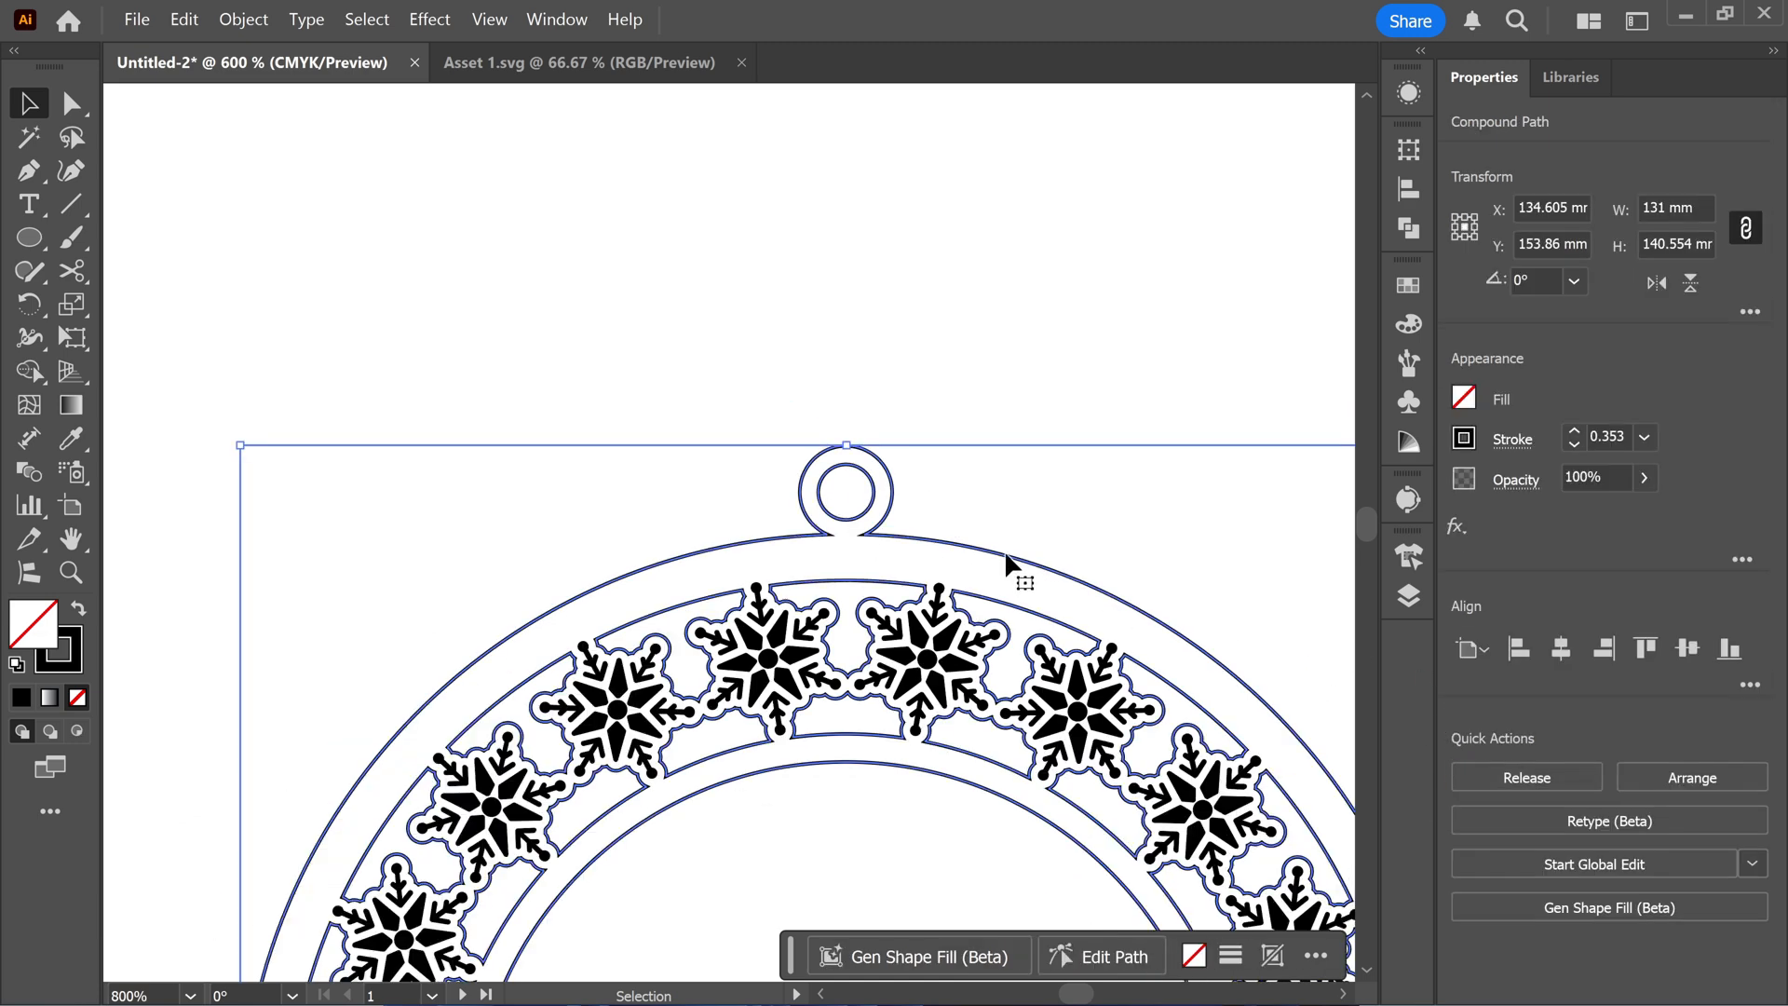
click(1002, 456)
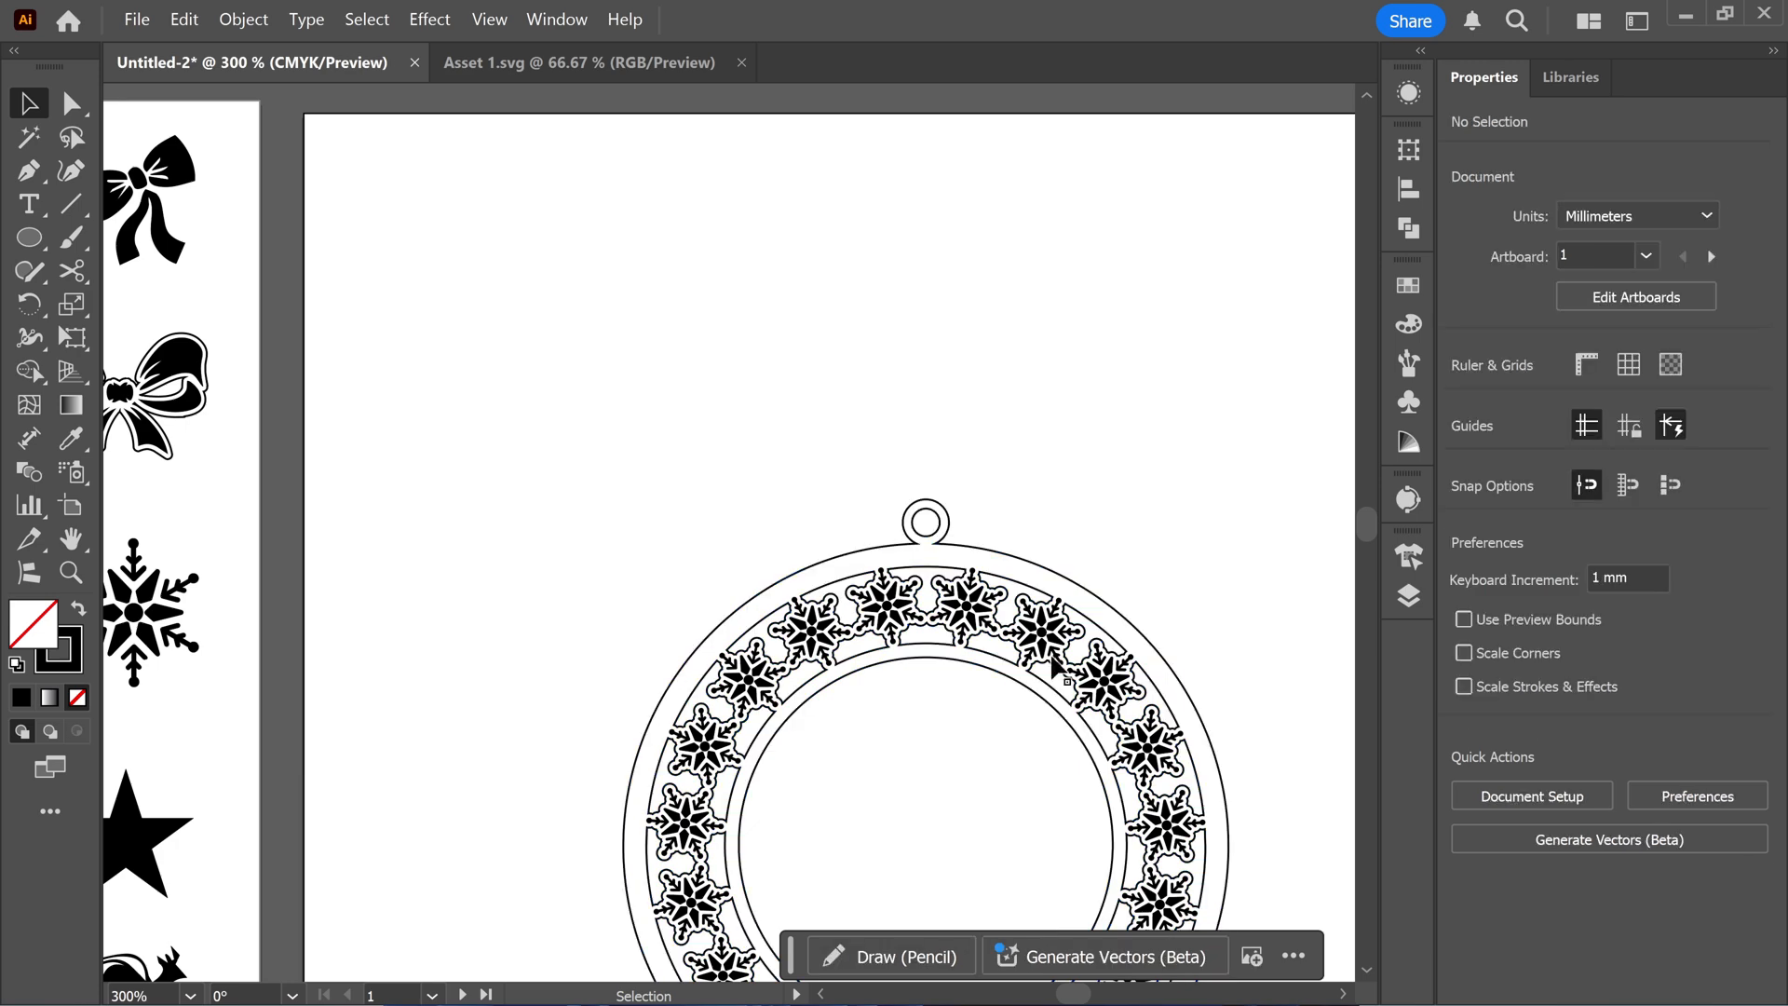
Draw a rectangle about 82.6 mm wide and 17 mm high across the middle of the wreath, overlapping its inner ring on both sides.
scroll(931, 485, up, 3)
scroll(920, 494, down, 3)
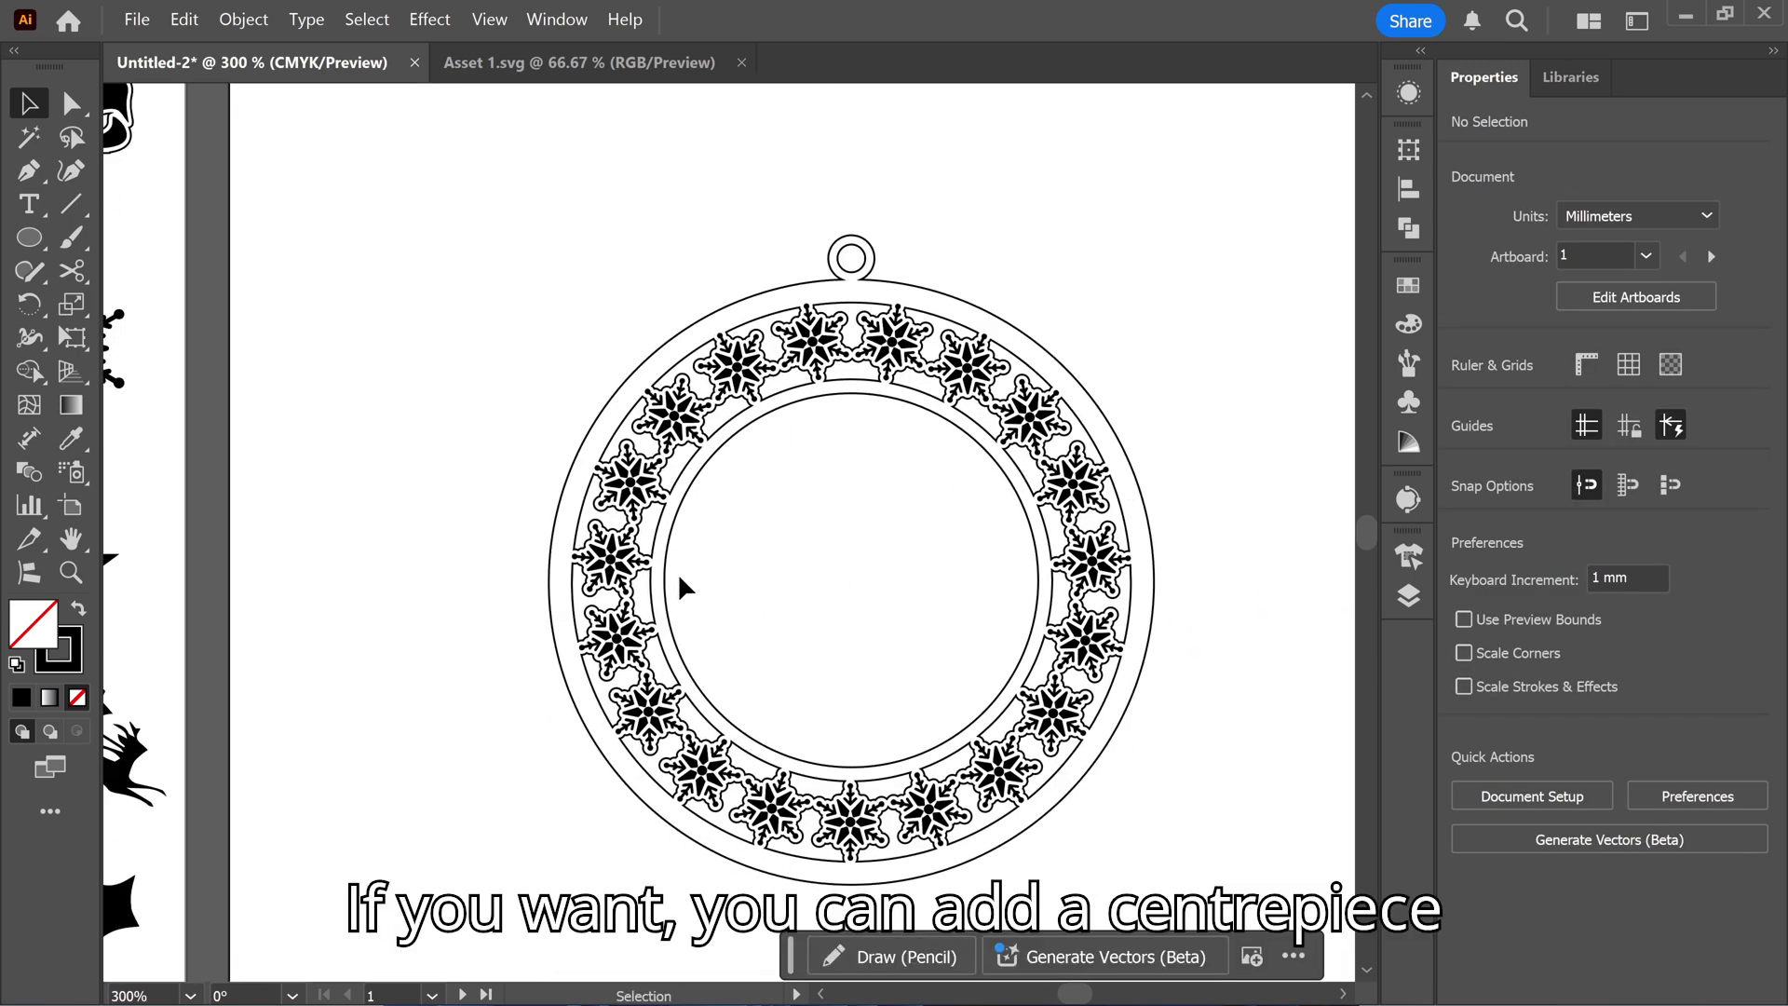
click(28, 239)
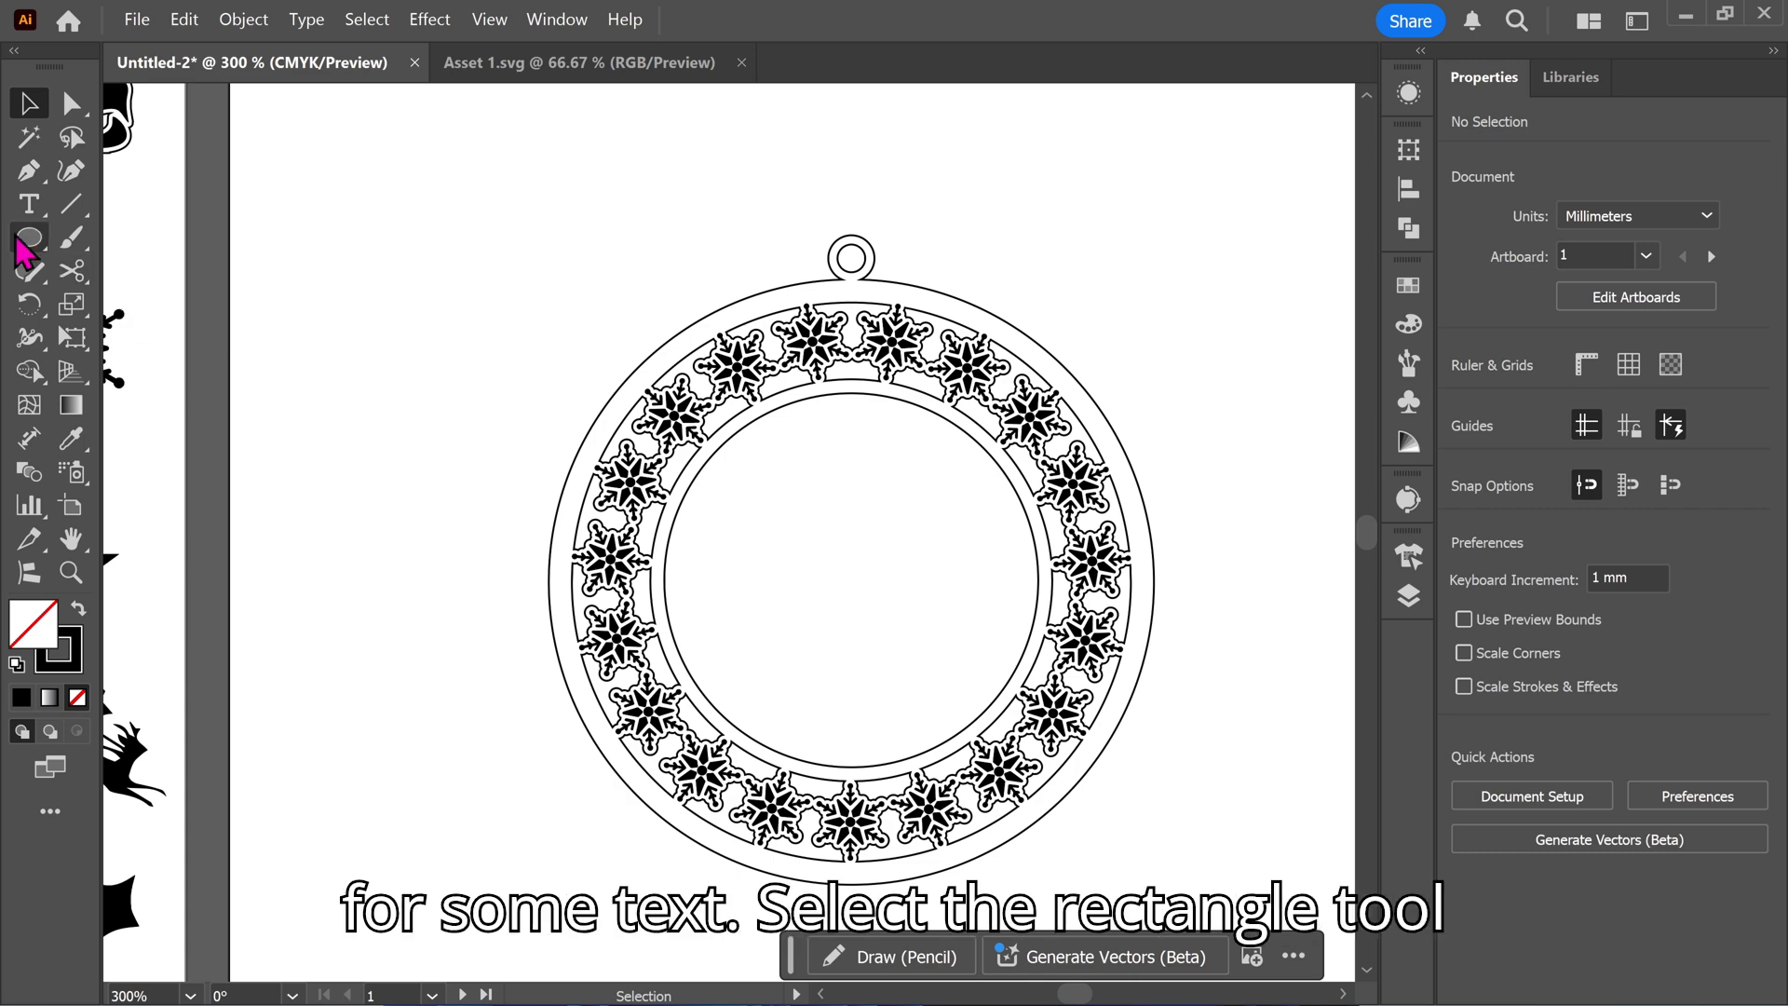
click(236, 240)
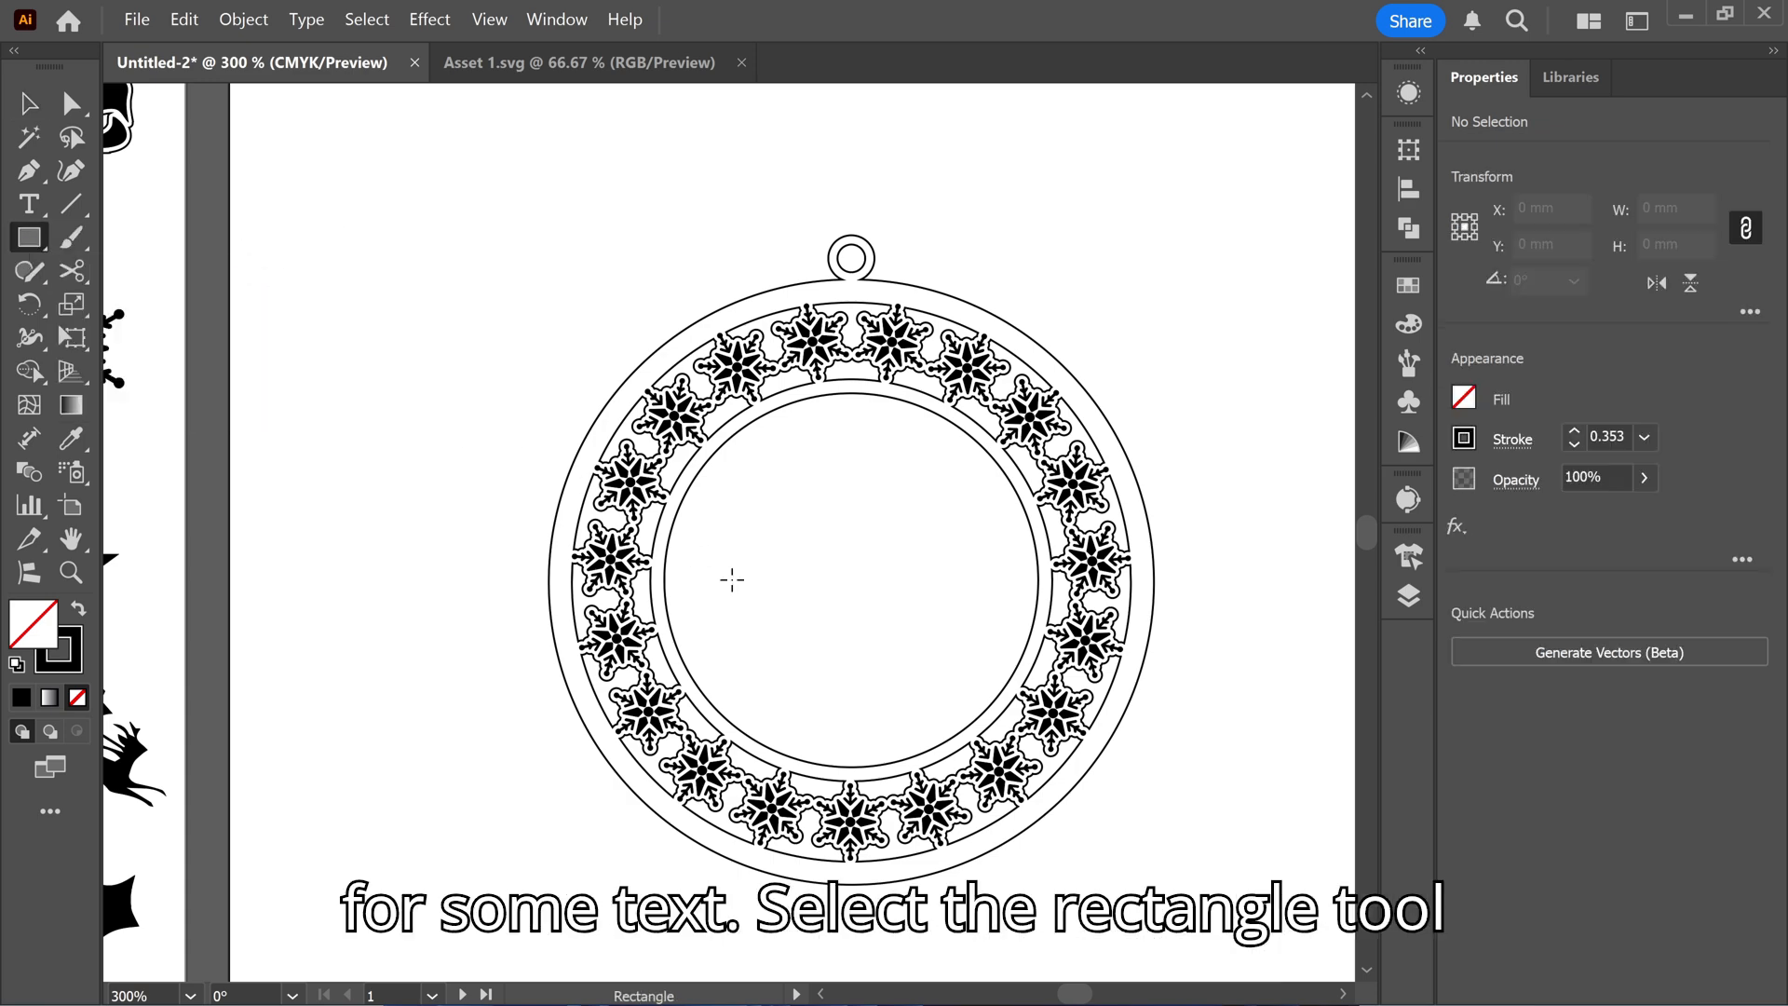
scroll(740, 559, up, 3)
drag(702, 497, 535, 446)
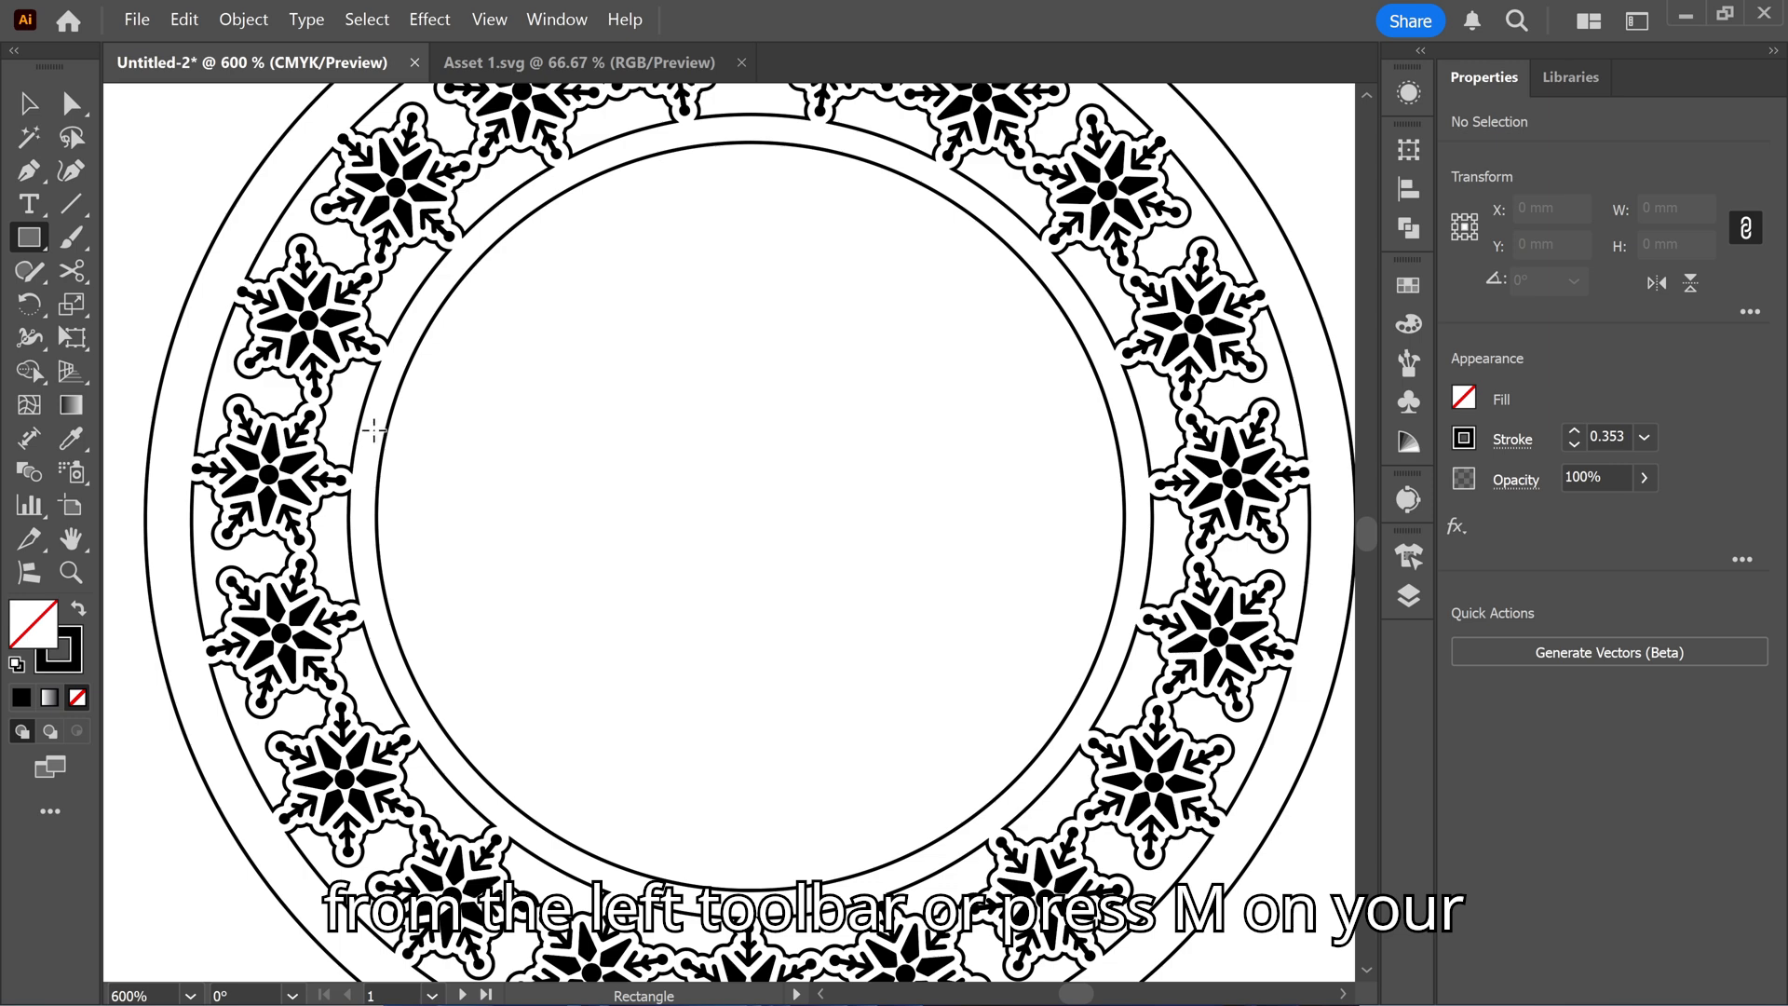
drag(372, 429, 1131, 584)
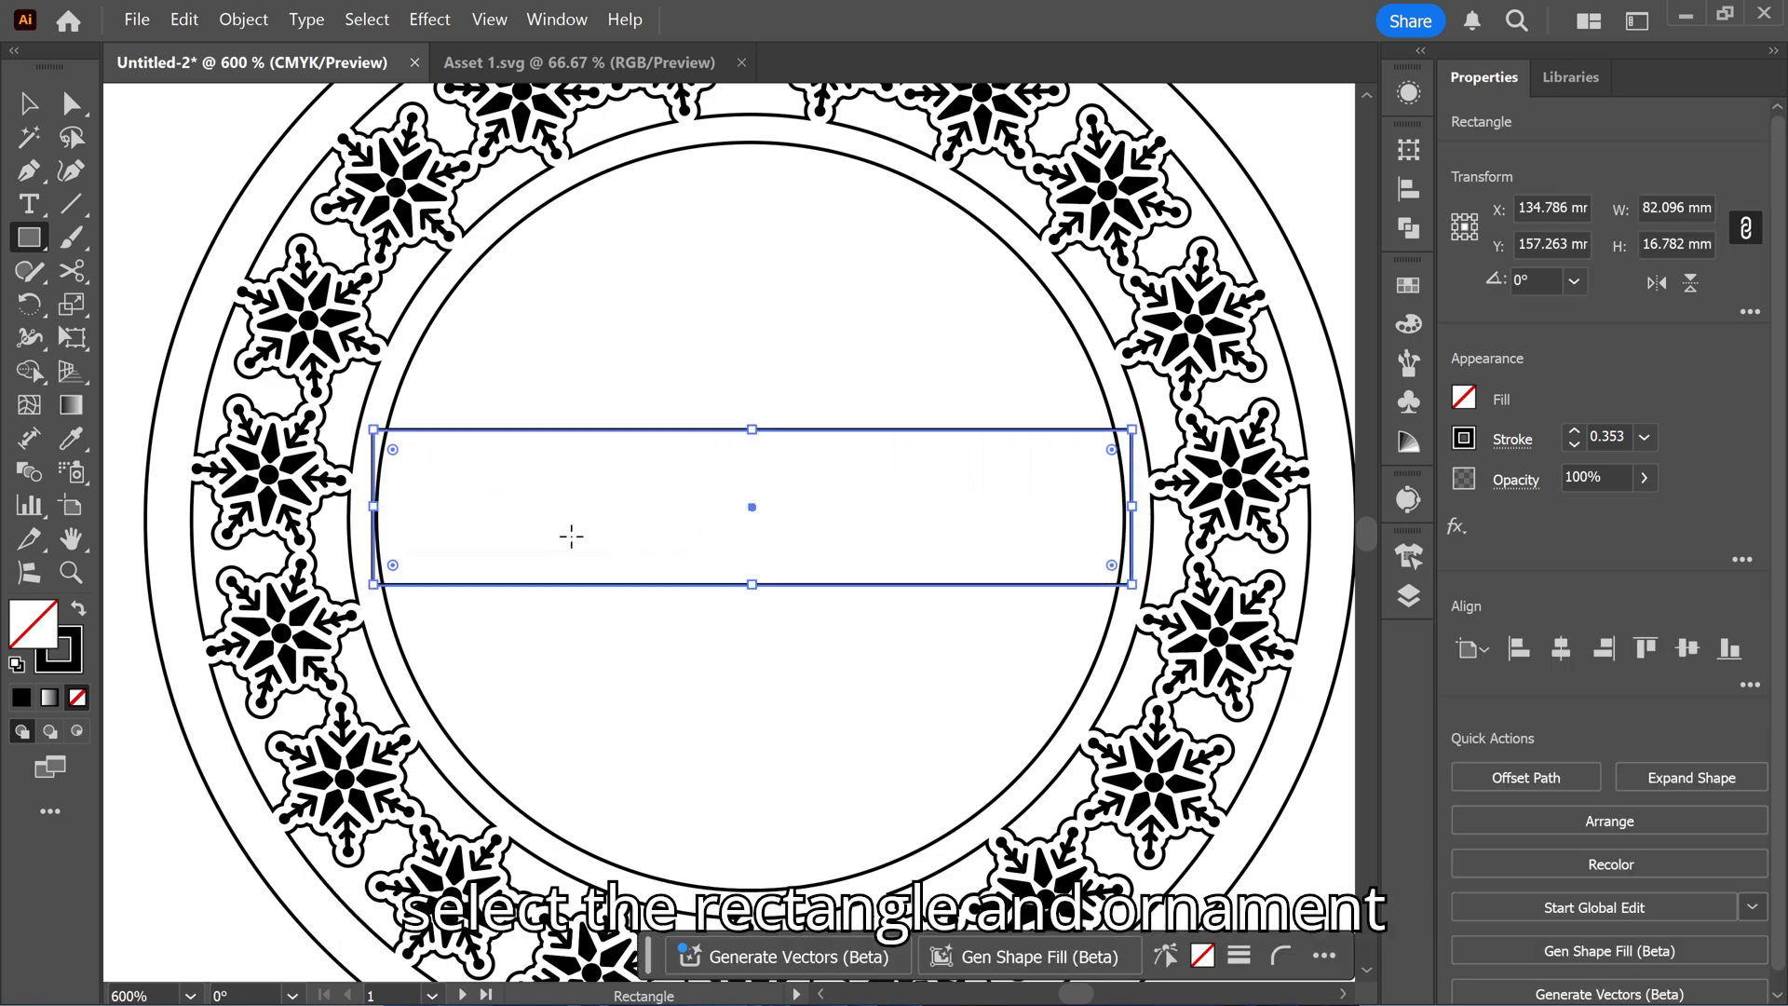
key(v)
drag(373, 508, 372, 508)
scroll(763, 562, down, 2)
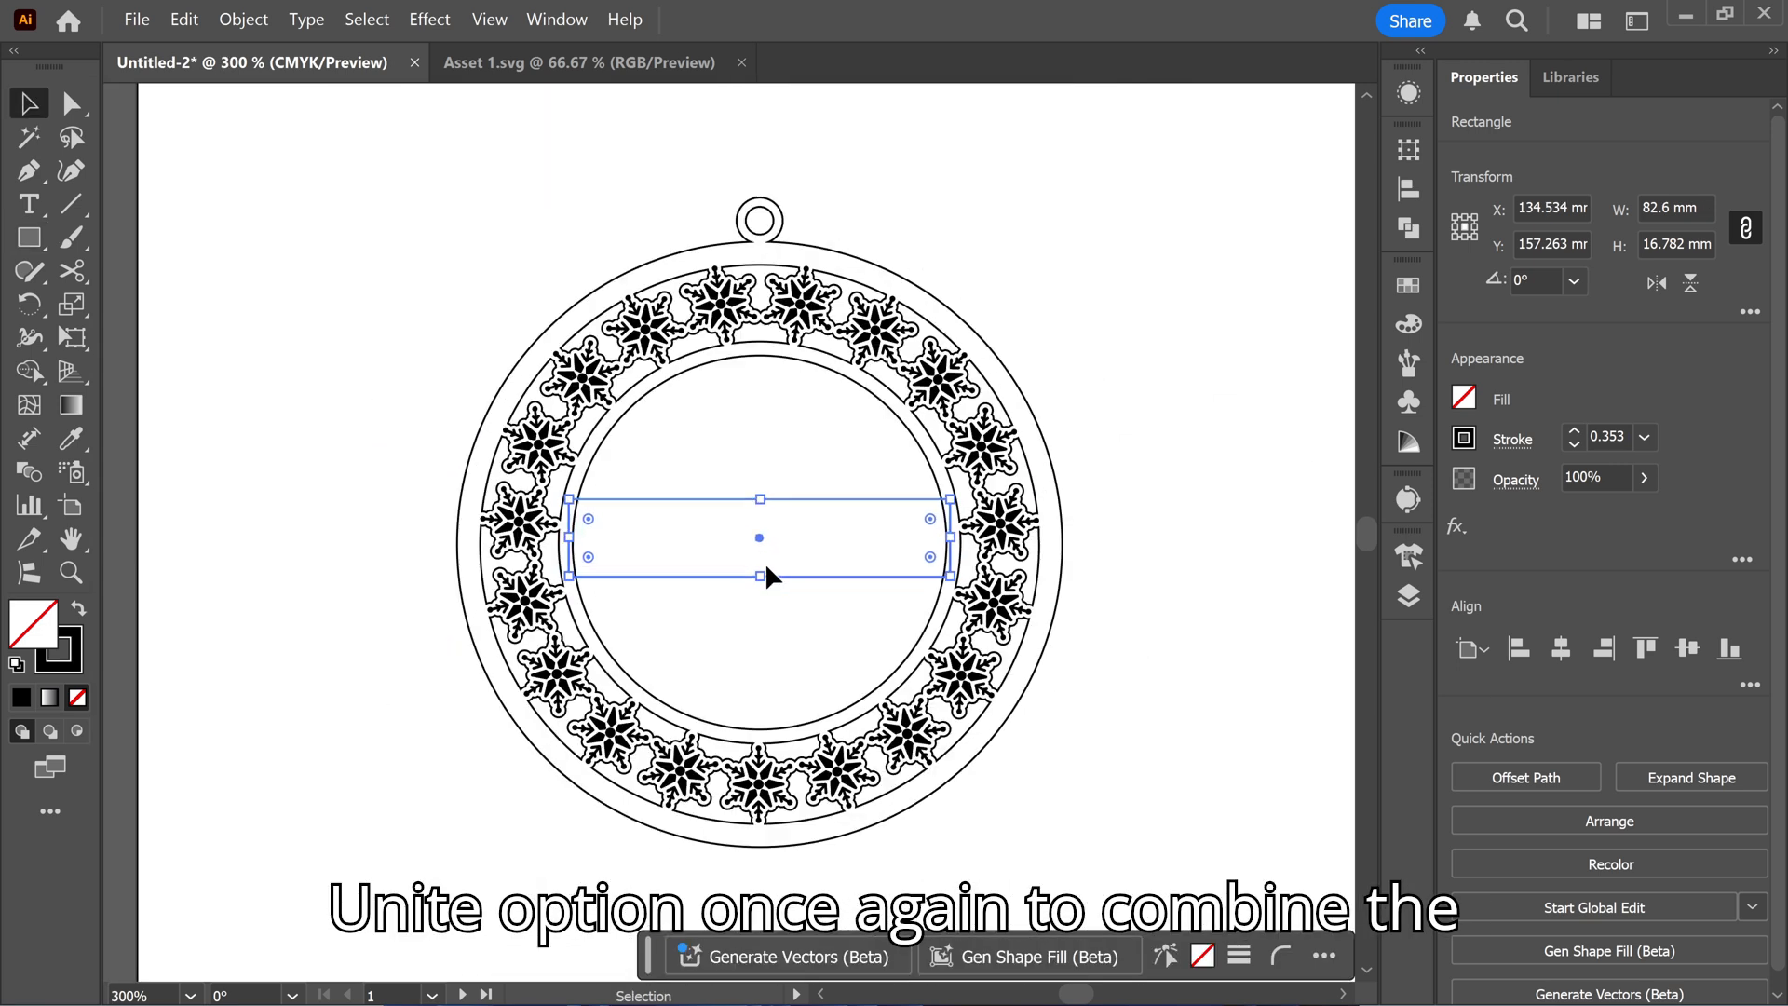
Select all the wreath artwork with the rectangle and unite them into one shape.
scroll(932, 611, up, 2)
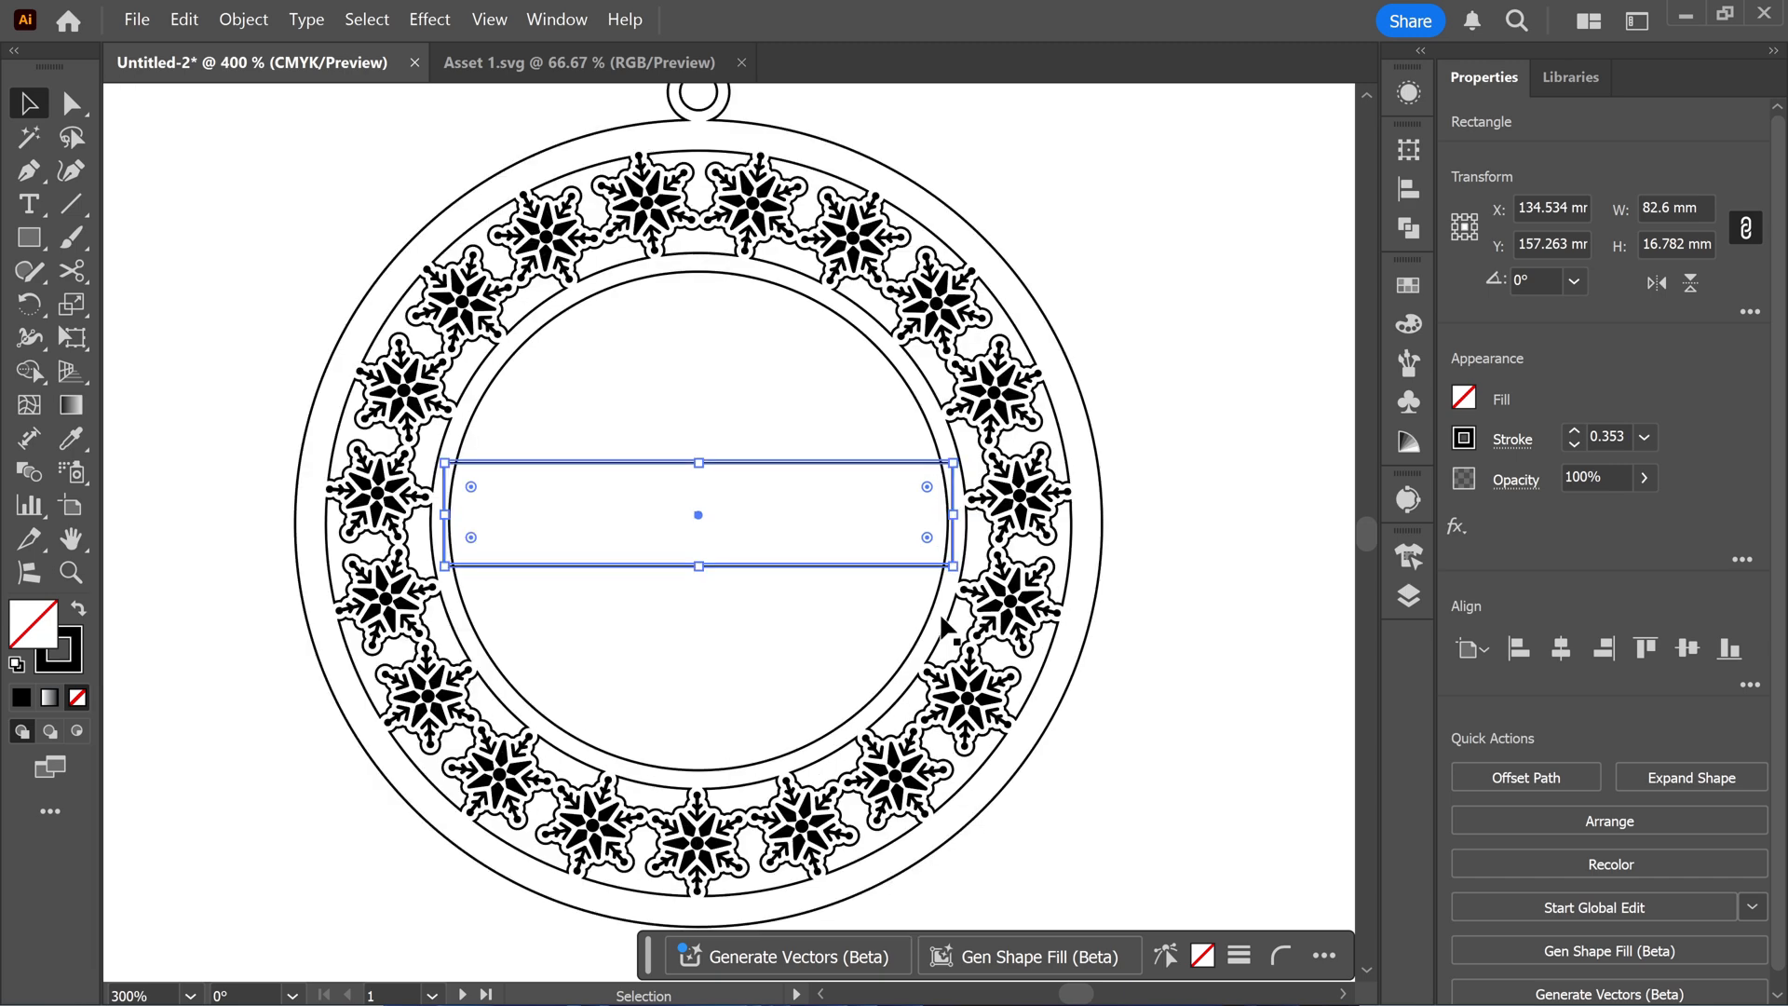
key(ctrl+a)
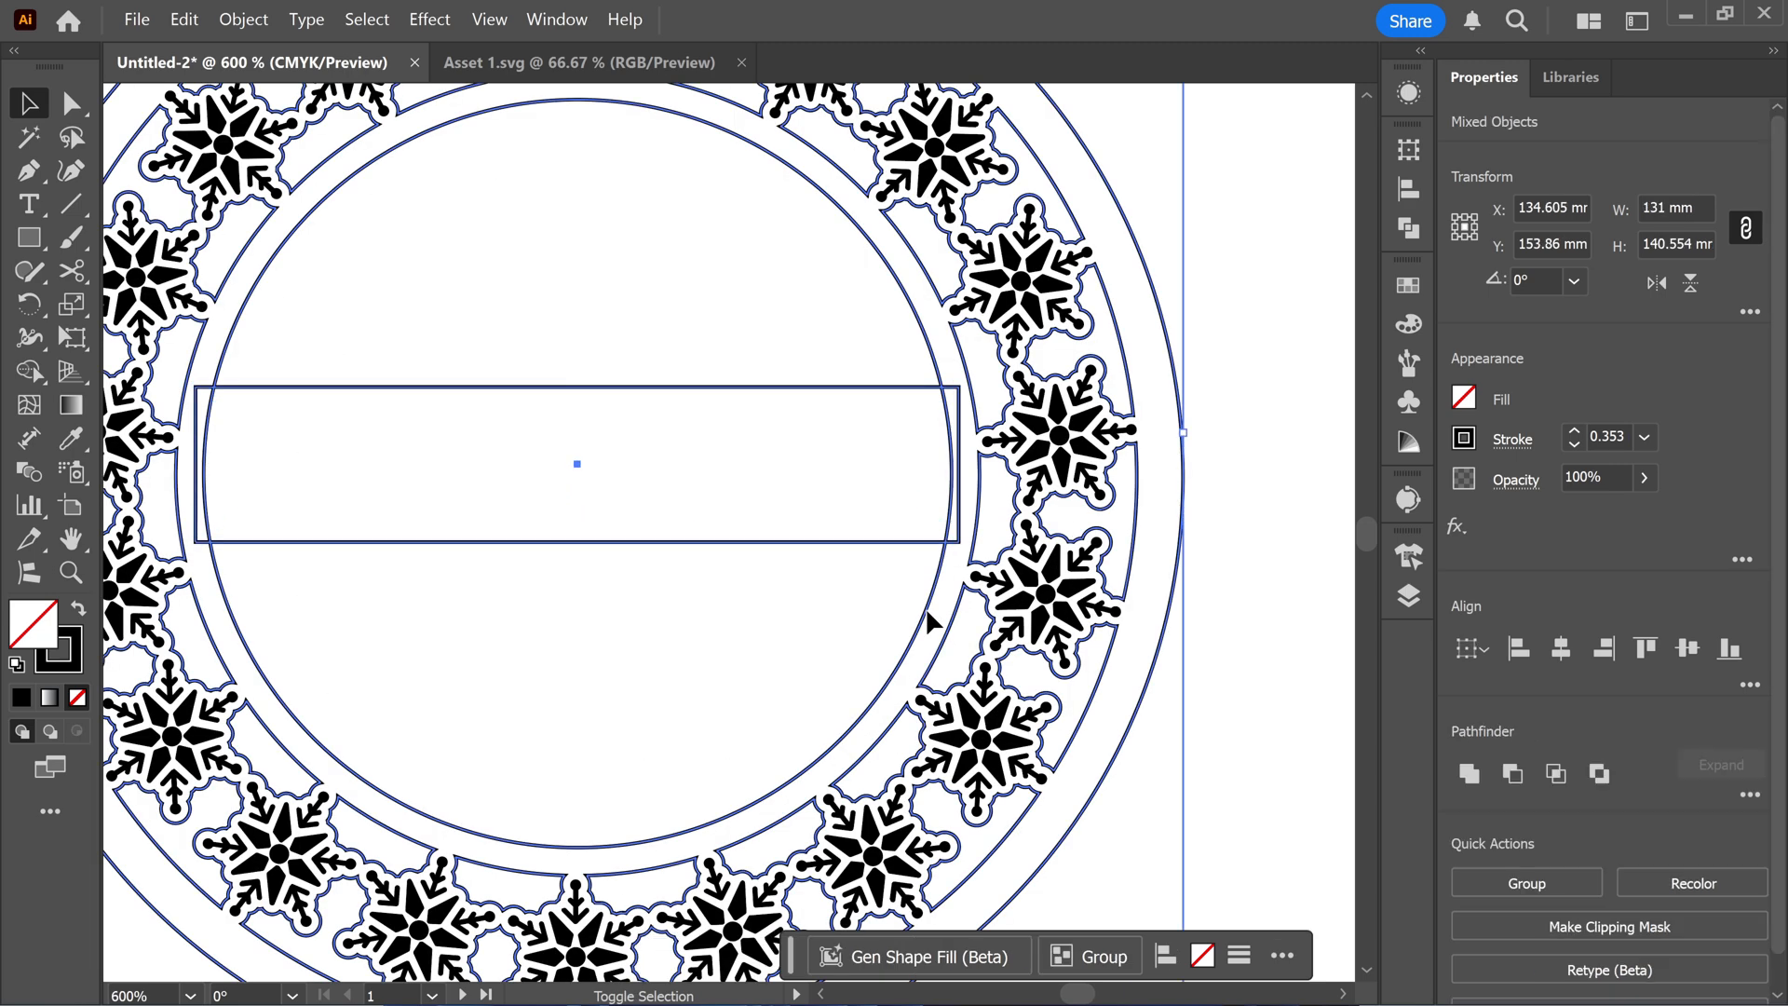
click(1466, 780)
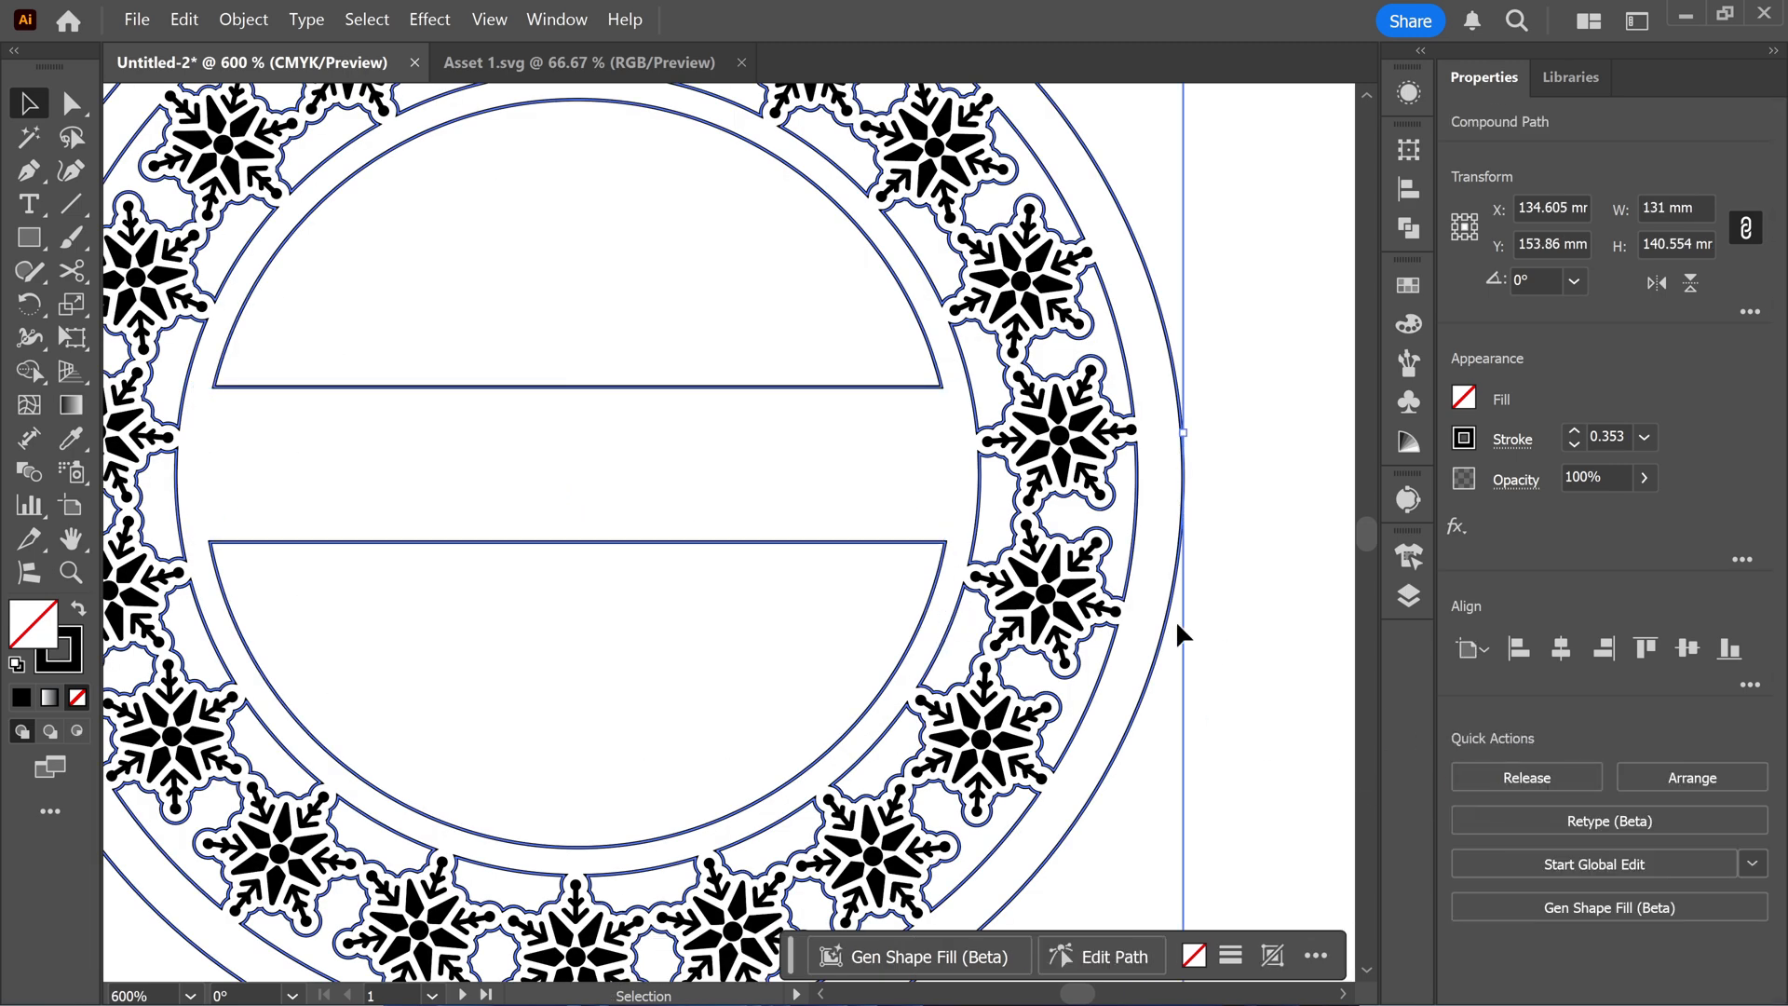
scroll(932, 578, down, 2)
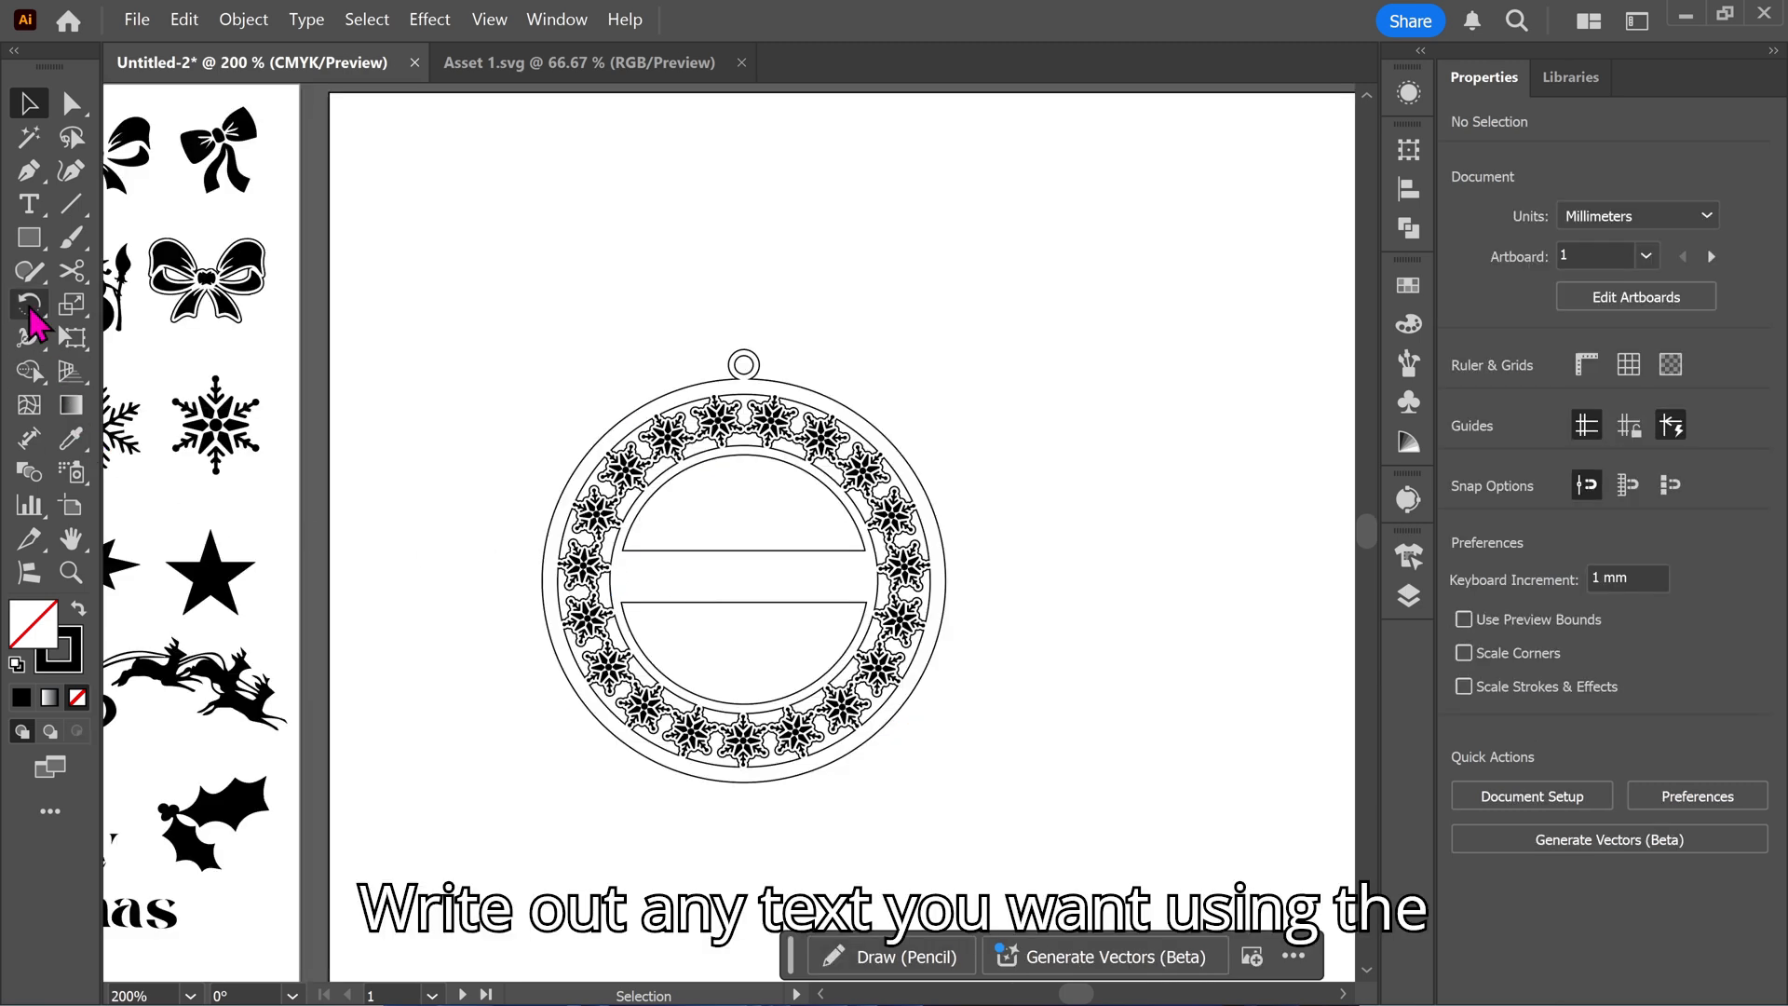
Add the text "Merry Christmas" in Myriad Pro inside the wreath's centre band.
click(29, 203)
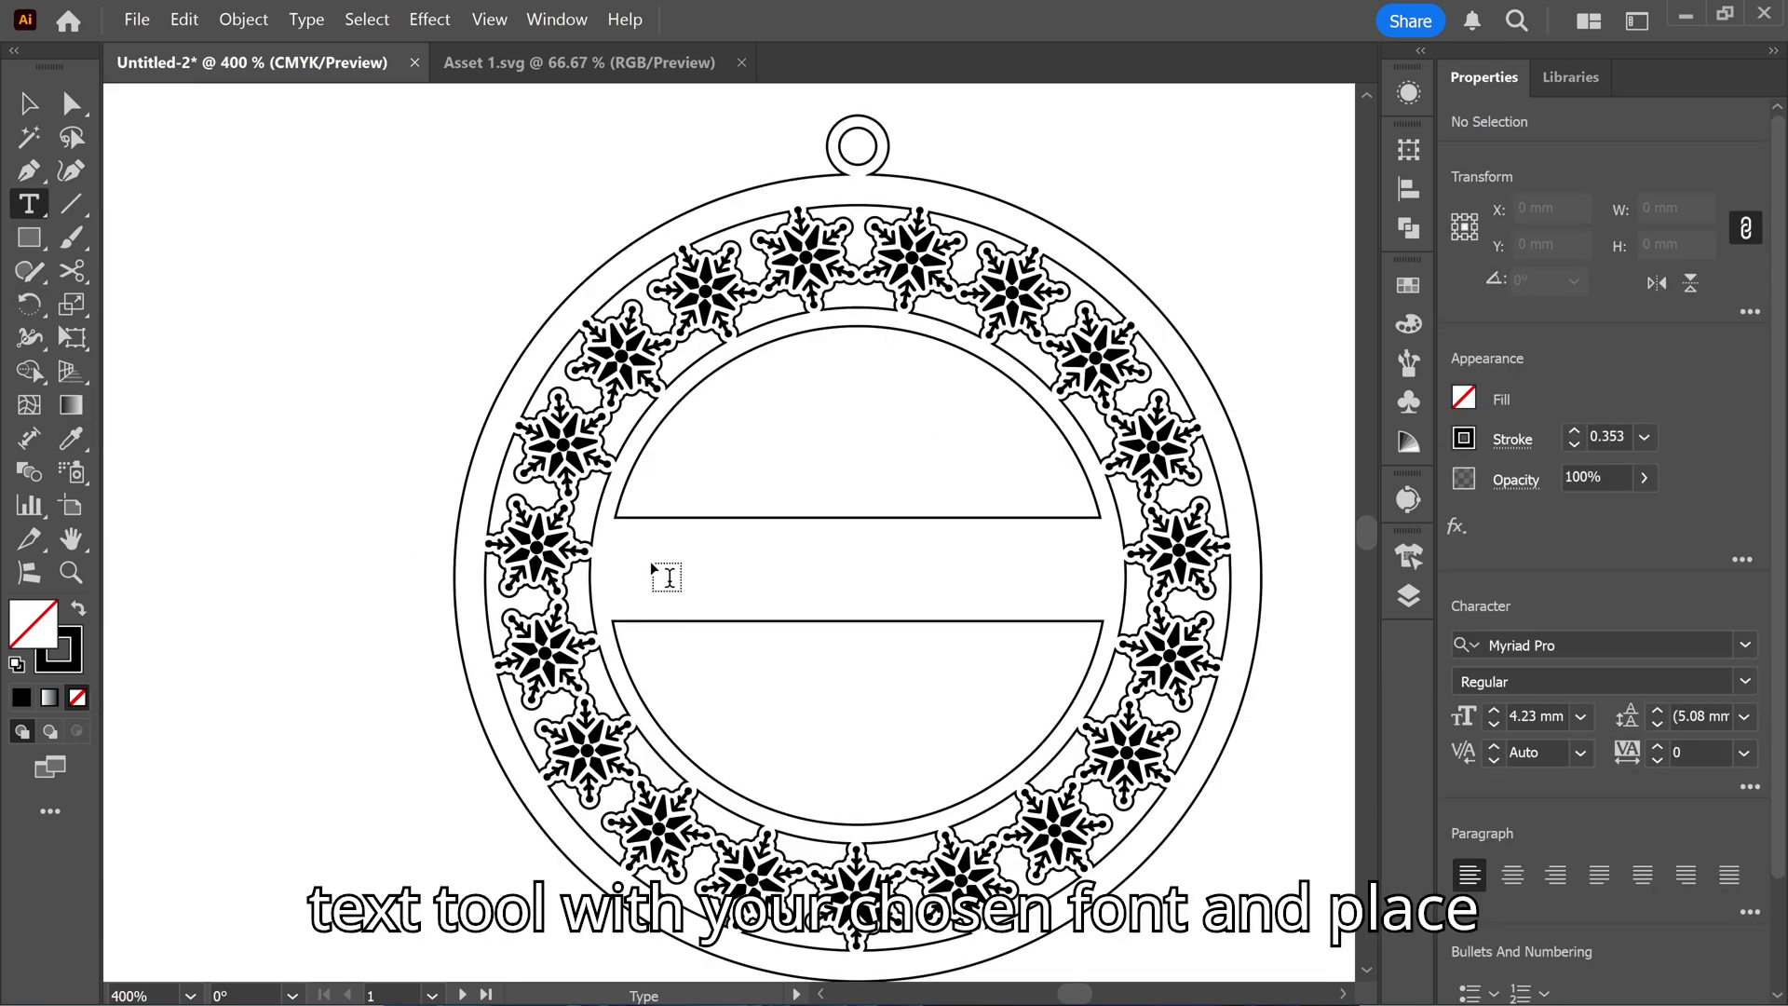
click(650, 561)
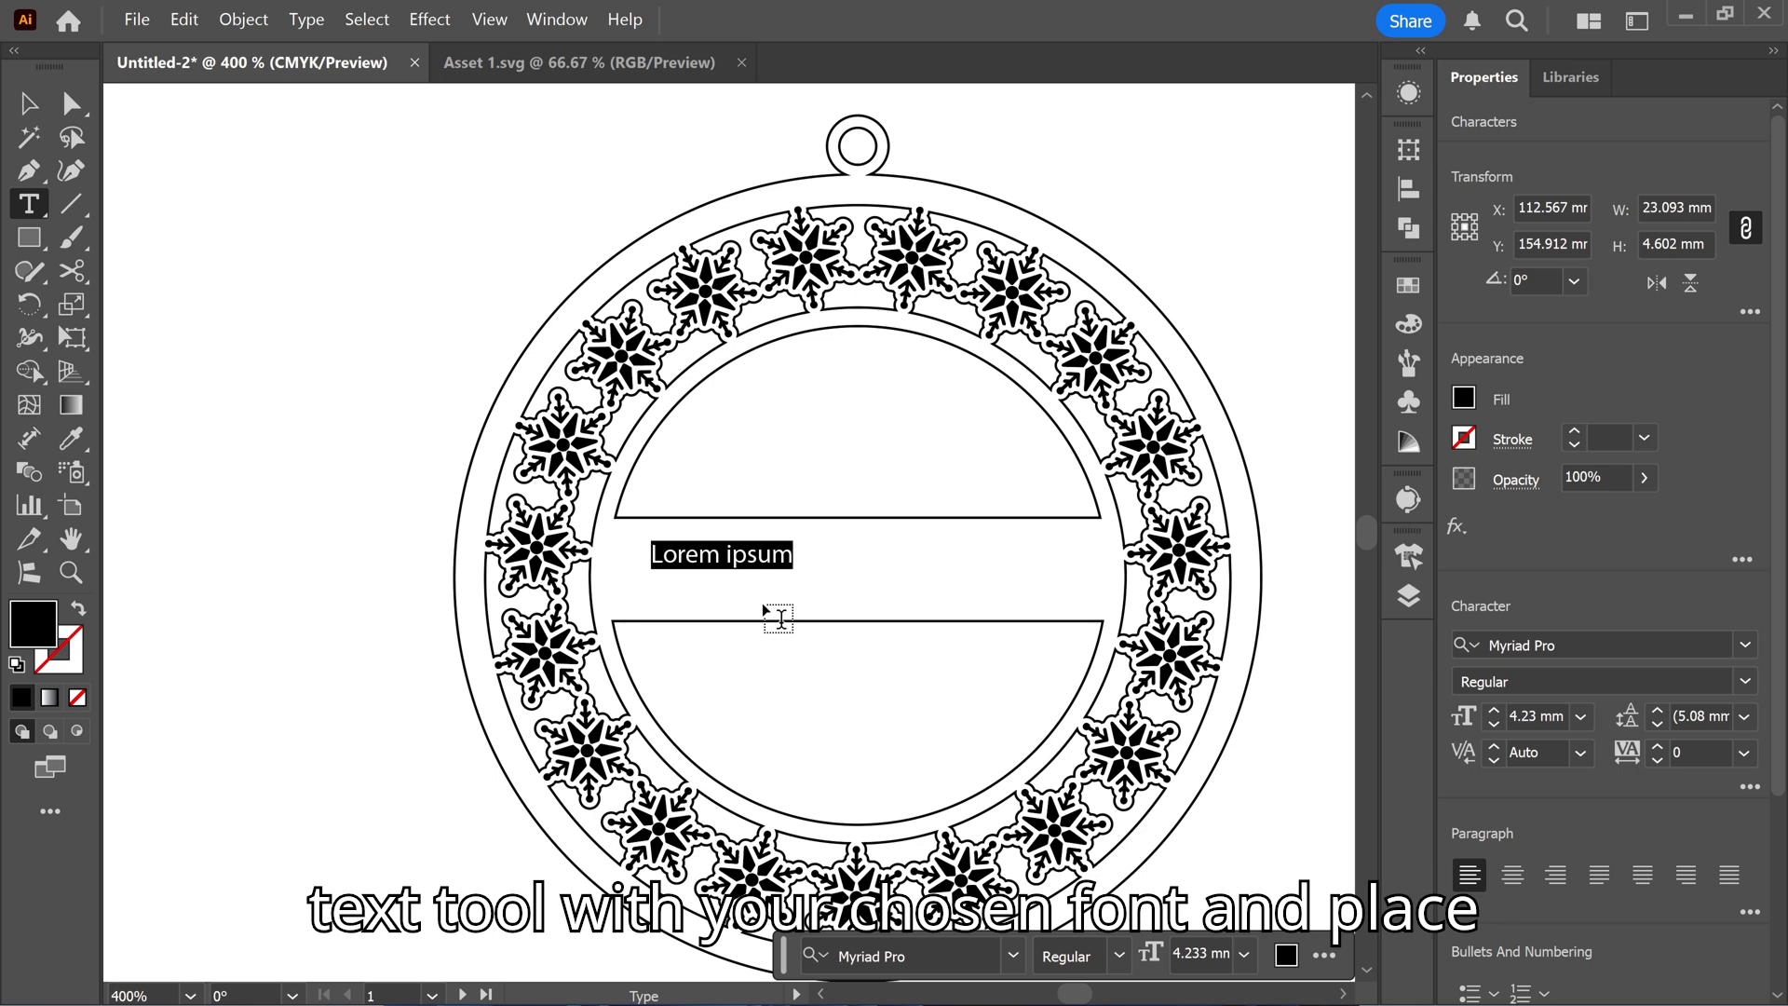
text(Merry Chr)
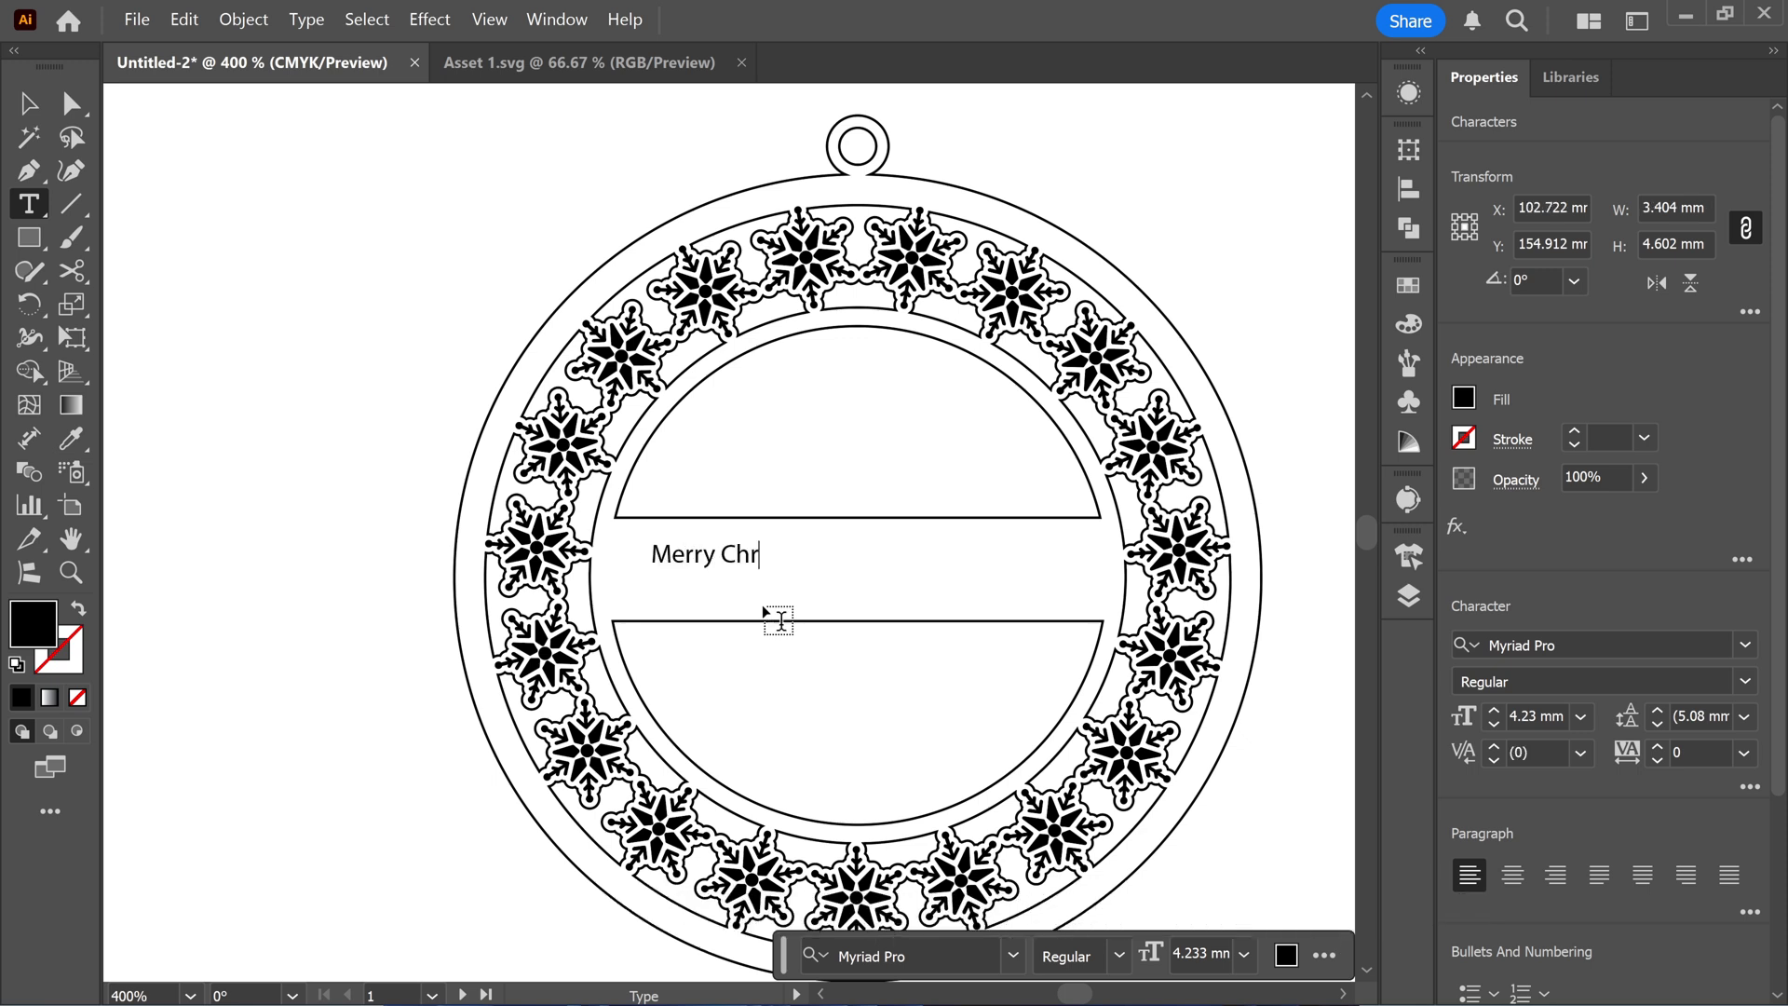
text(istma)
key(BackSpace)
text(mas)
key(Escape)
Enlarge the "Merry Christmas" text and position it so it fills the centre band.
drag(828, 569, 857, 530)
scroll(1015, 576, down, 4)
click(830, 458)
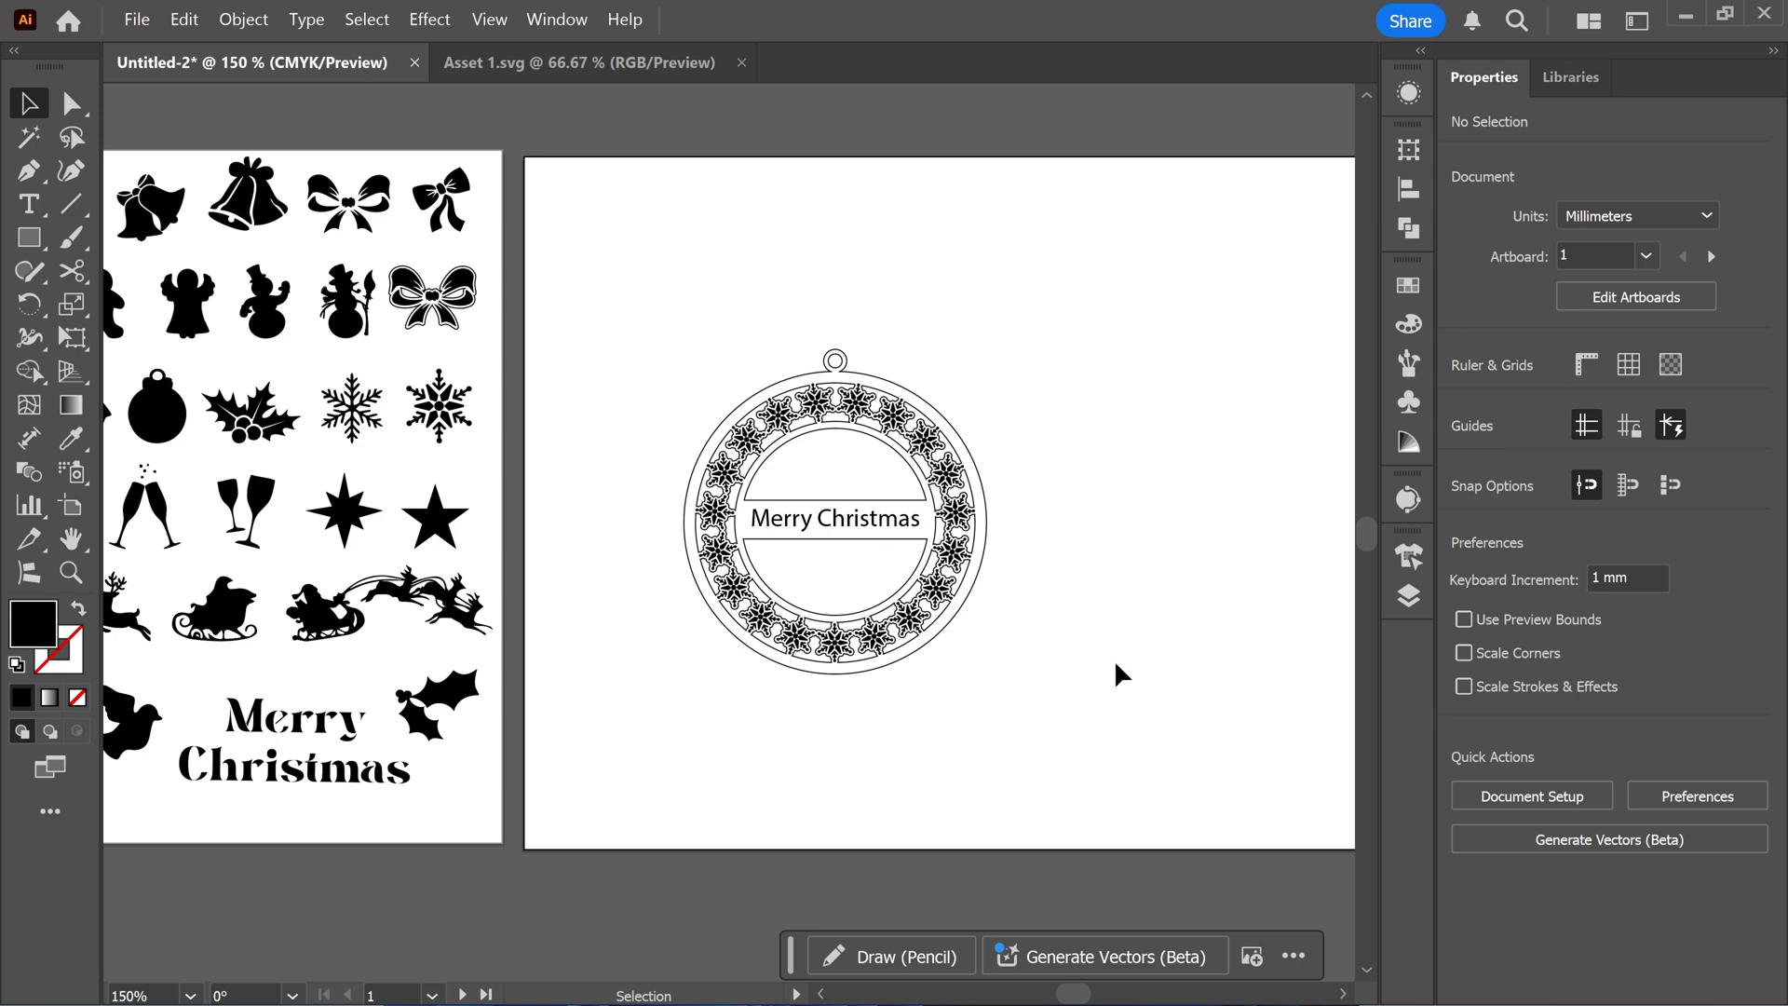
Group the wreath with its text and move the group to the artboard's upper-left corner.
drag(1001, 678, 728, 389)
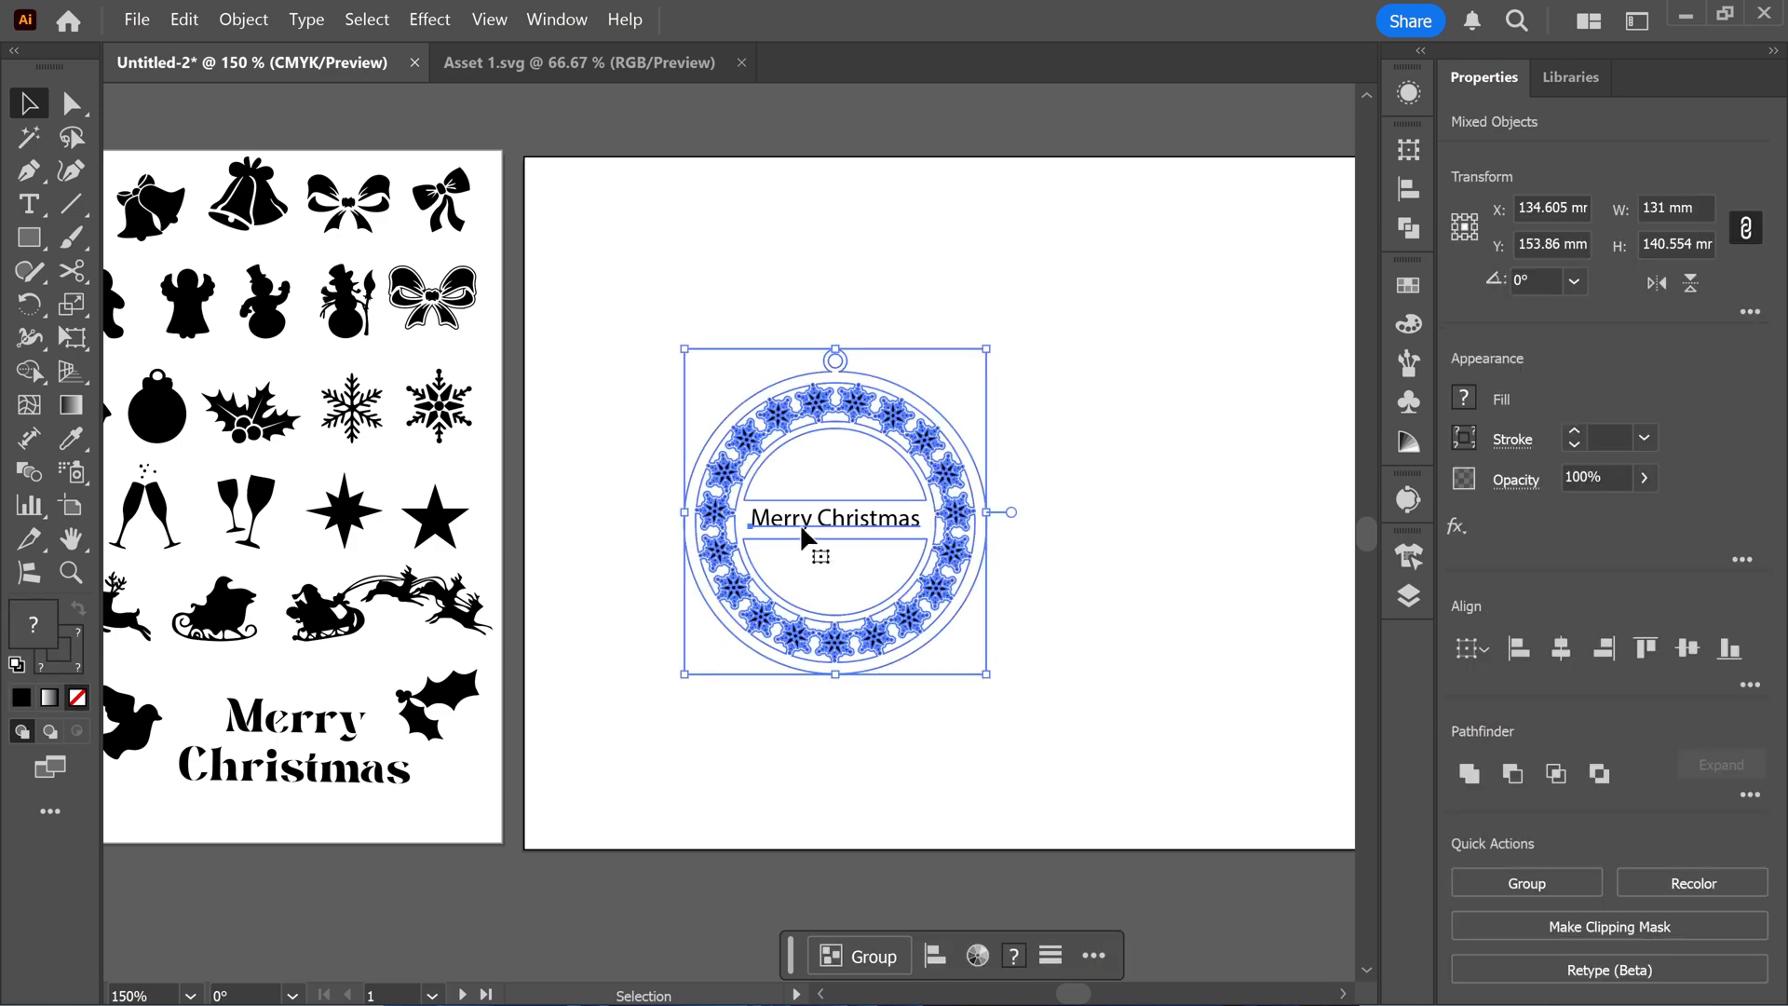
click(883, 966)
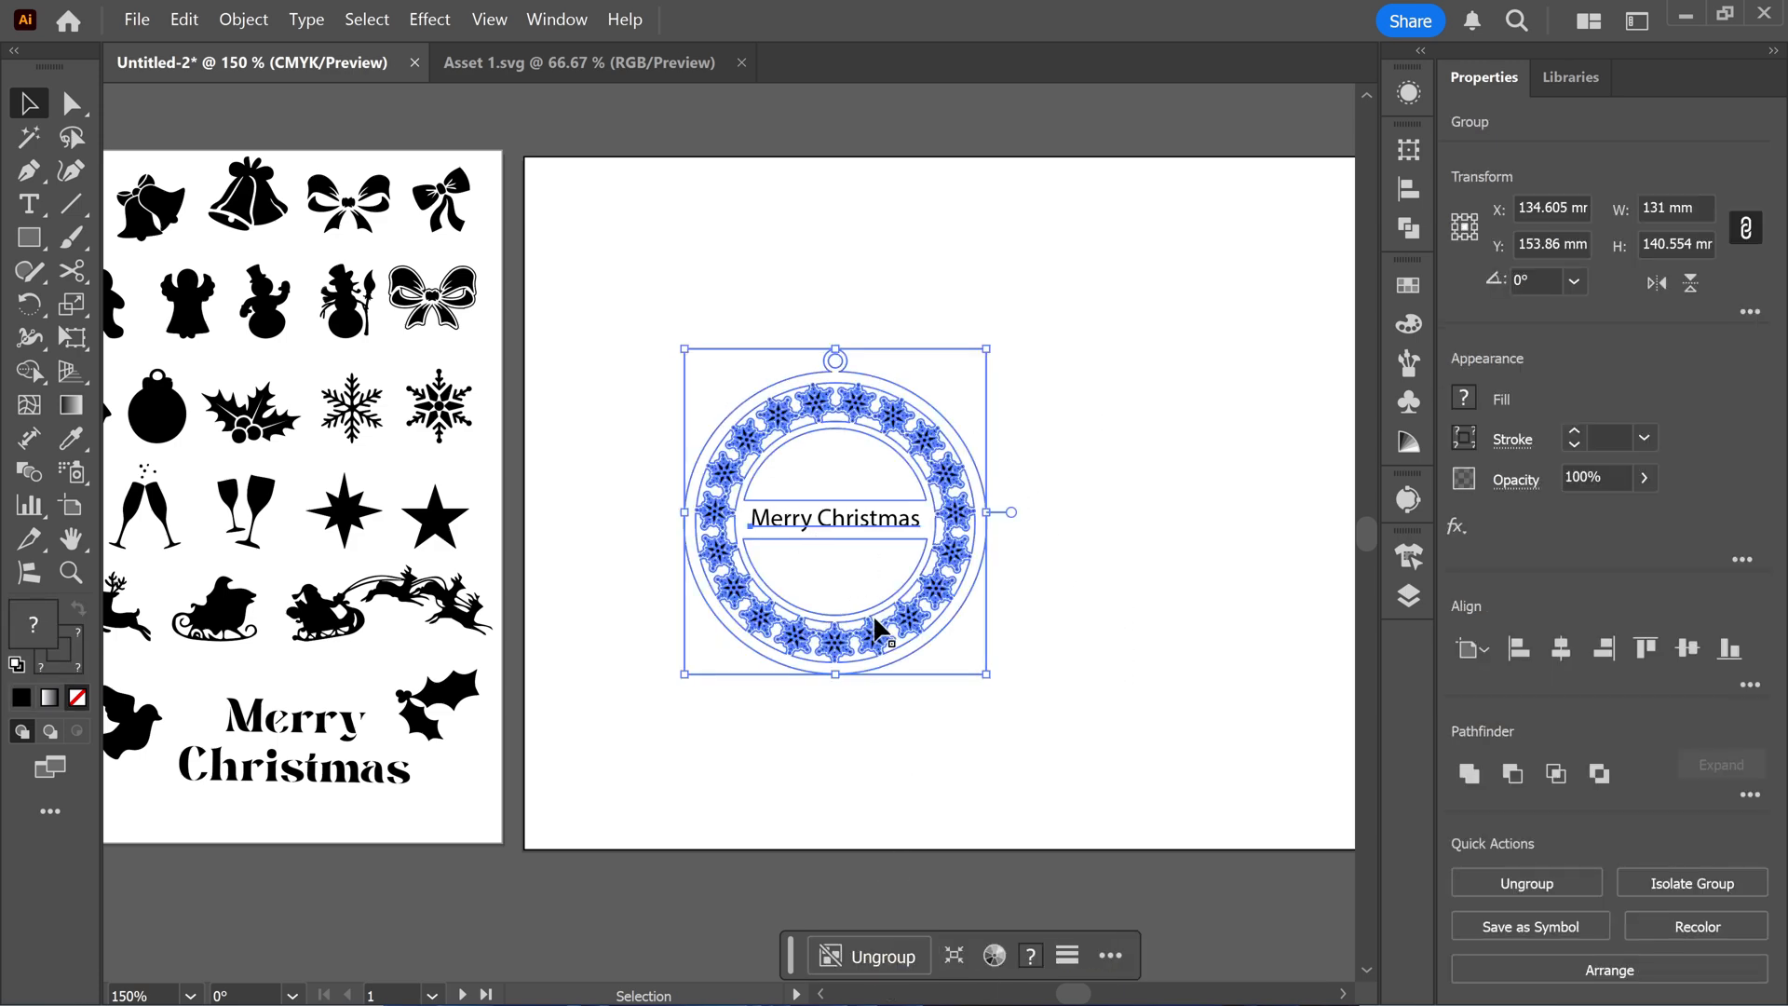
drag(876, 621, 729, 463)
click(875, 710)
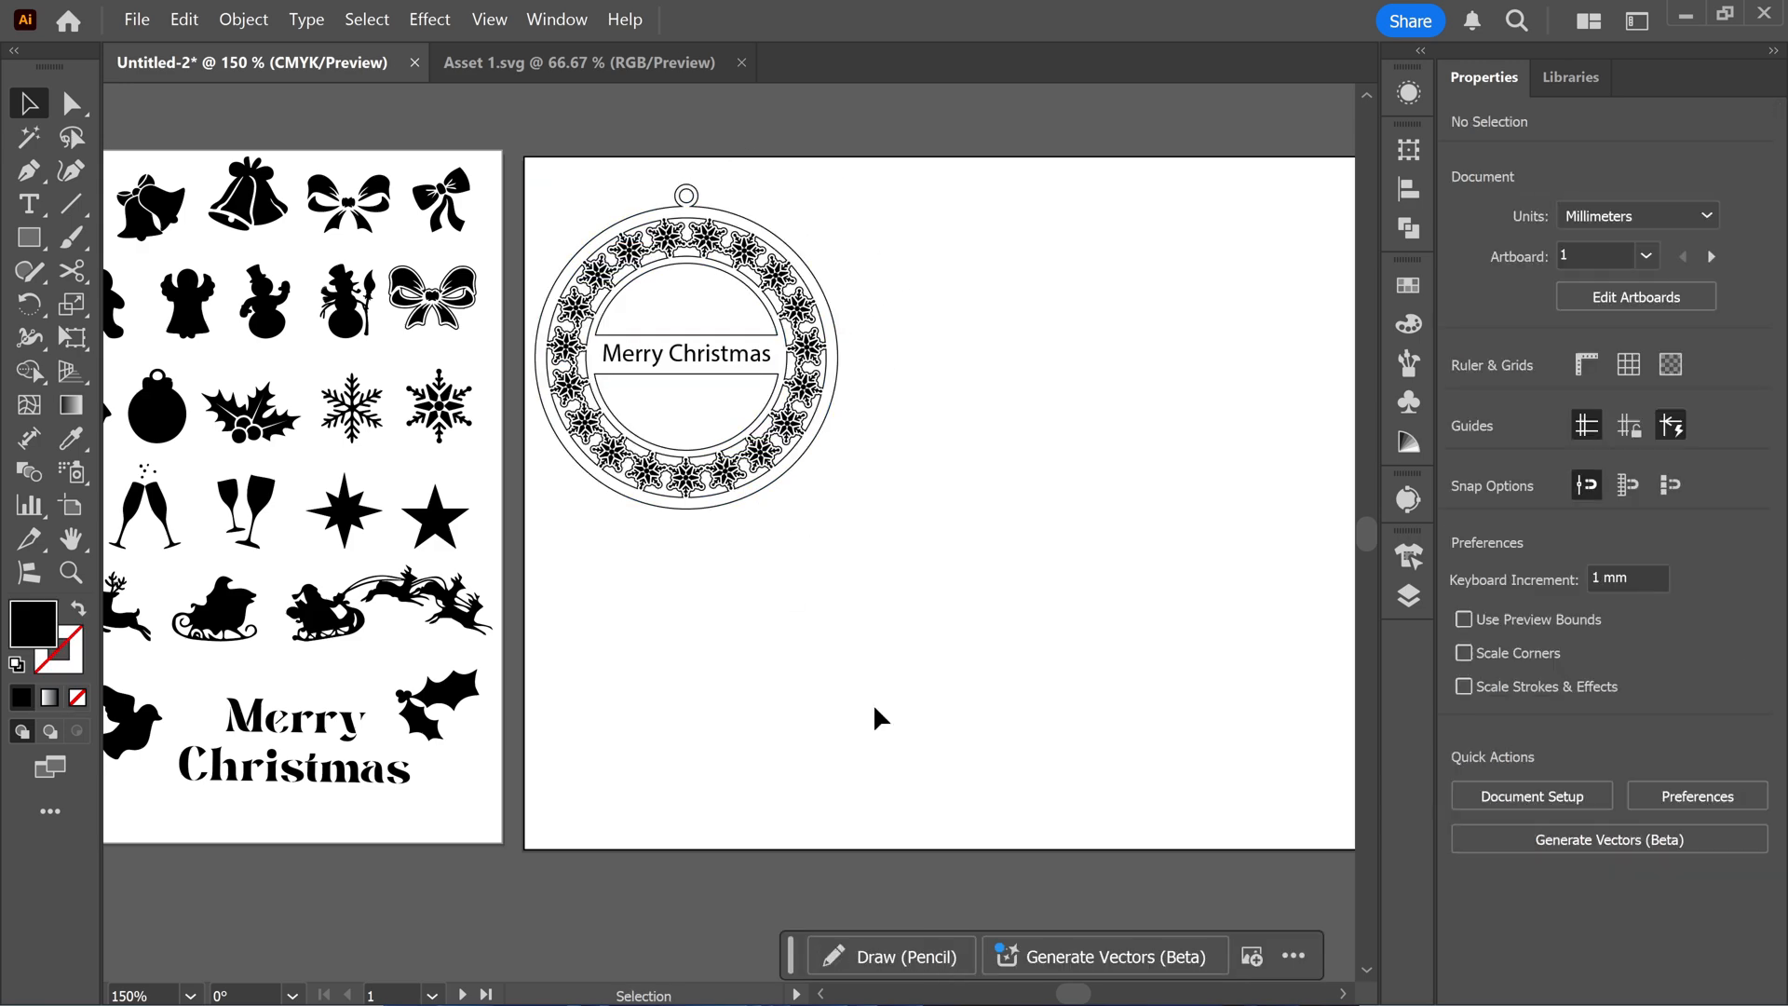
Draw a circle about 120 mm in diameter in the artboard's empty lower-right area and swap its fill and stroke, leaving only a black outline.
key(l)
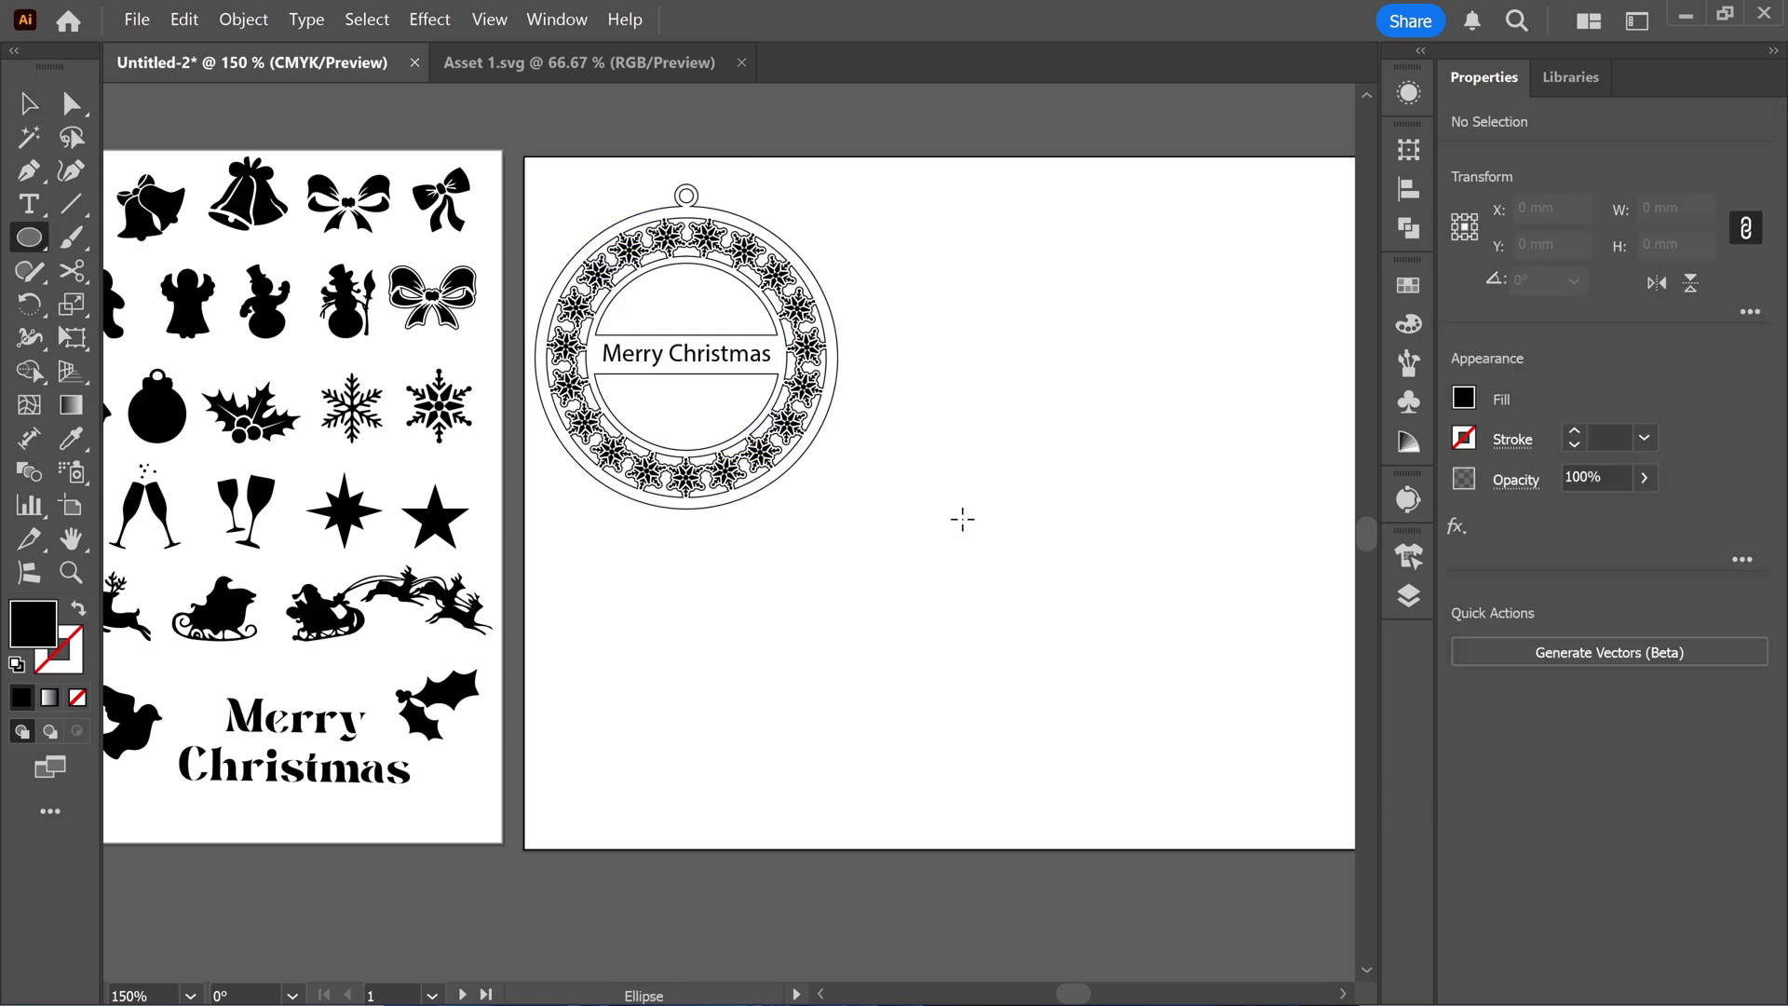
drag(940, 473, 1177, 743)
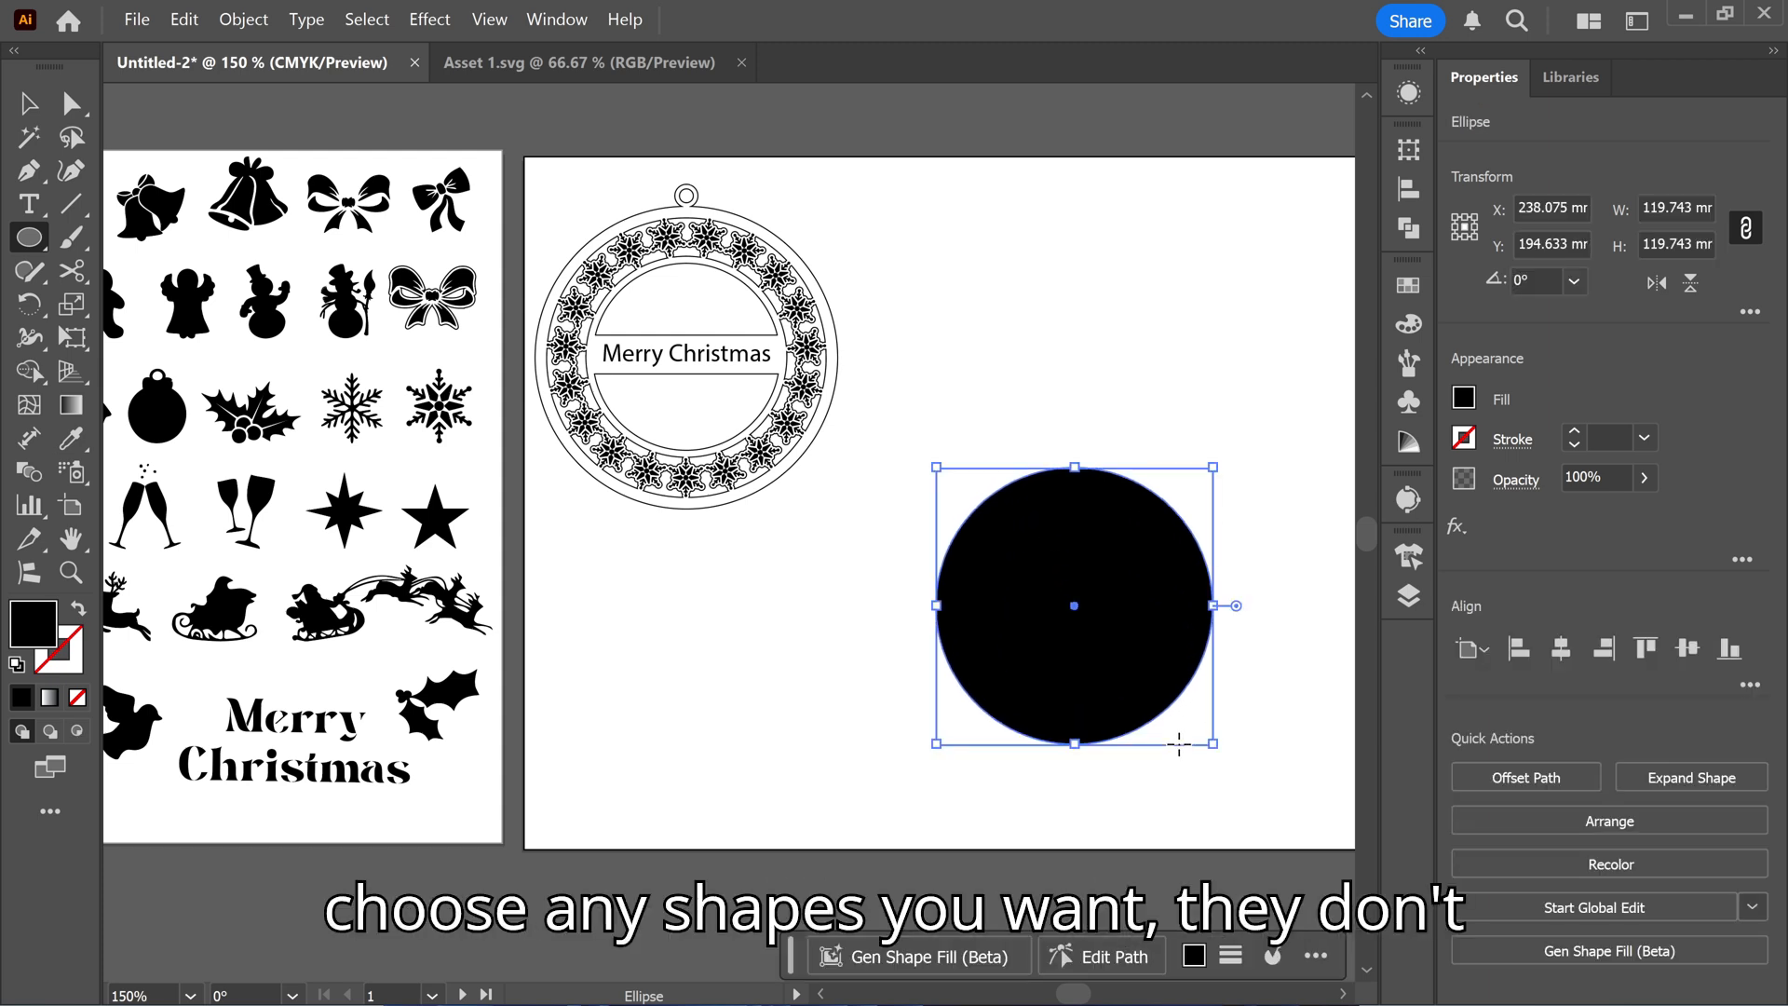
key(shift+x)
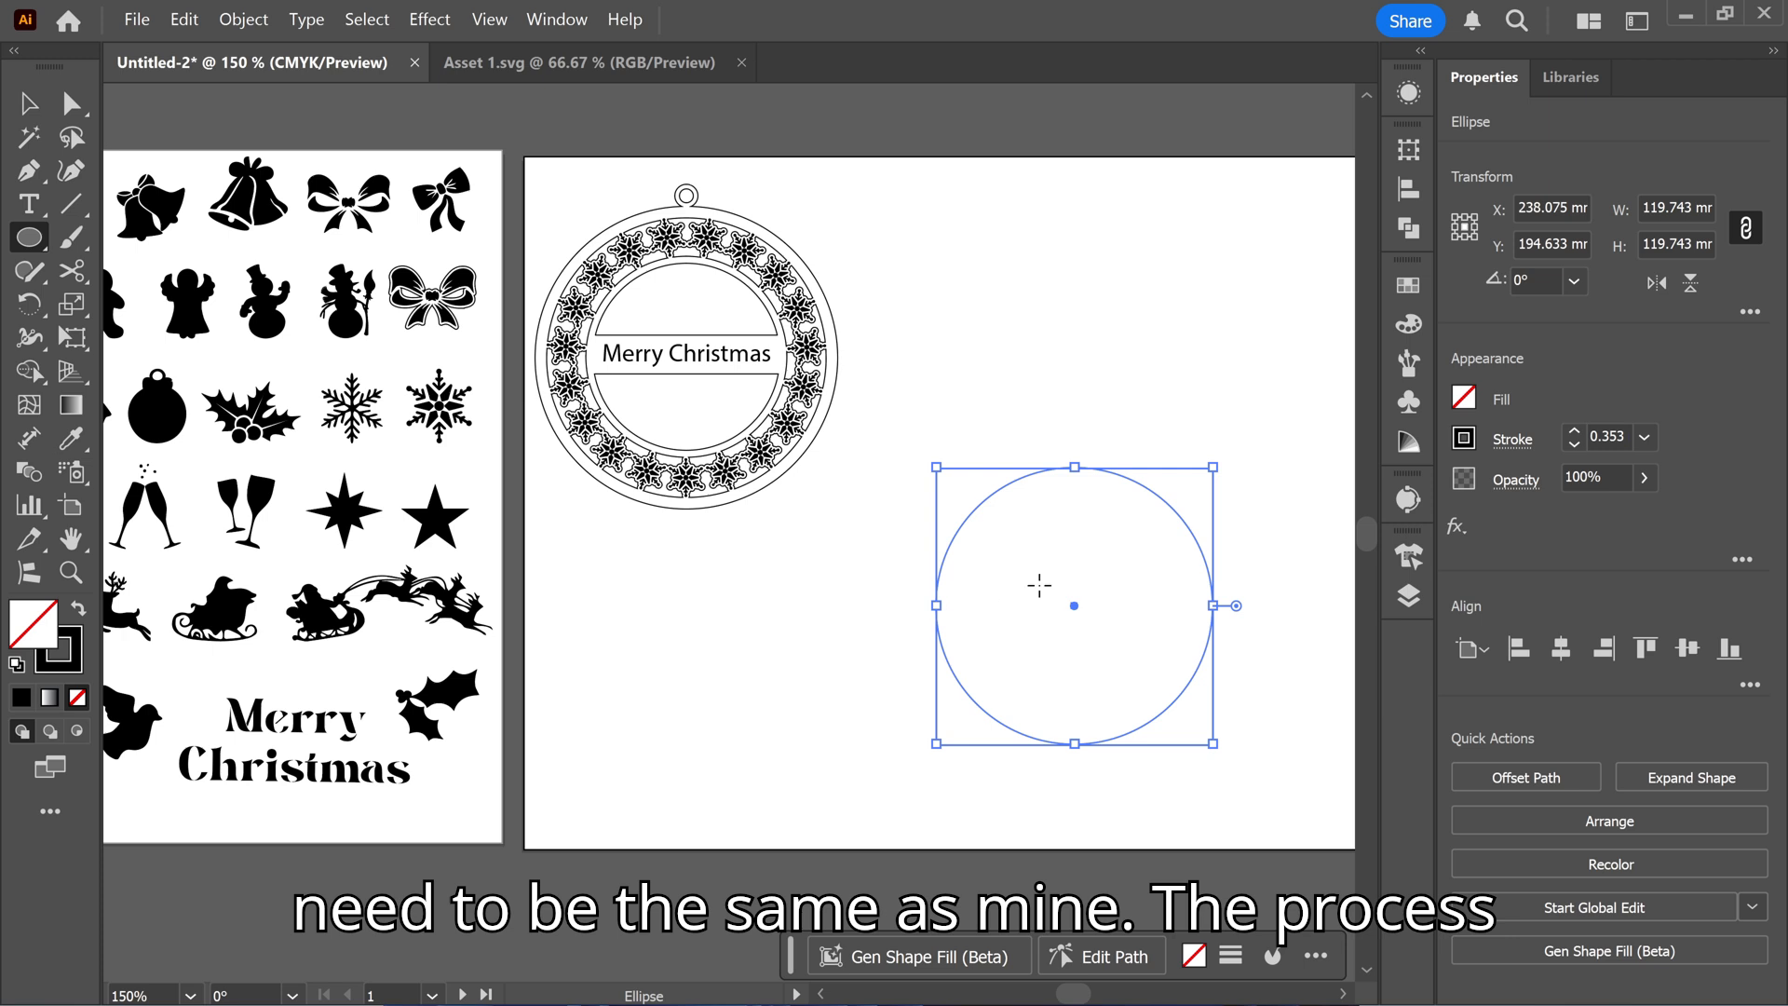
Offset the new circle inward with a path offset of -6 mm.
key(v)
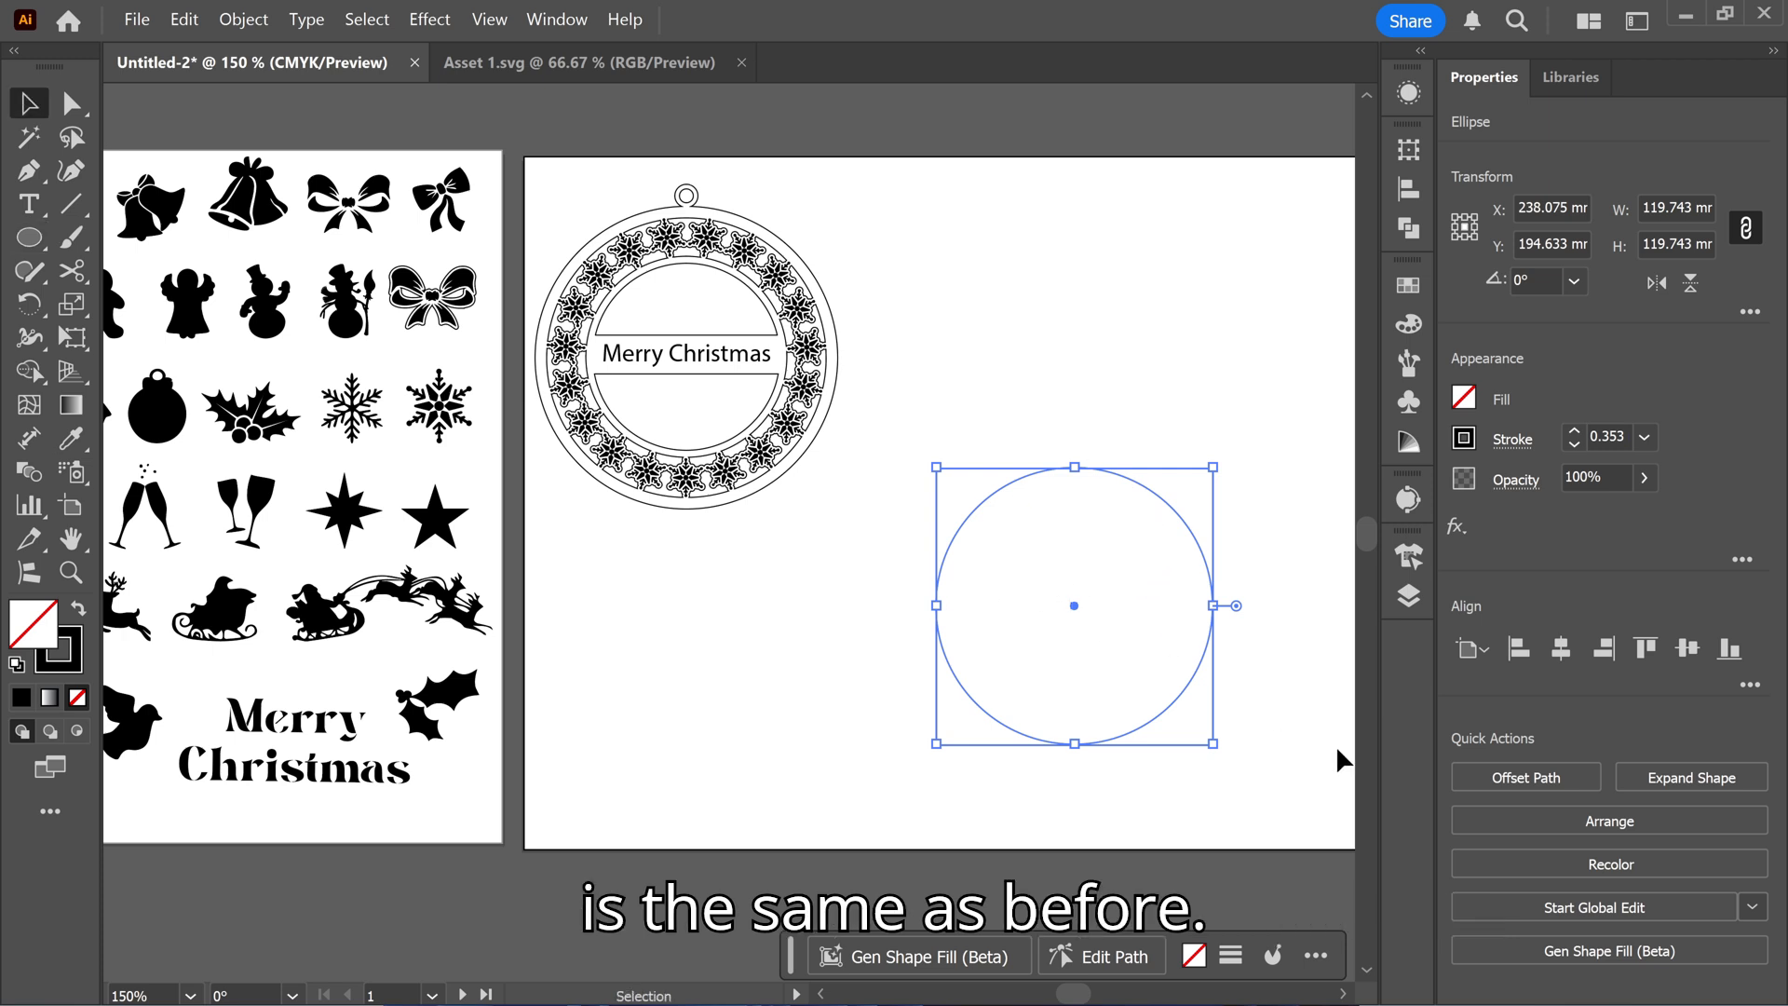
click(1500, 783)
key(Down)
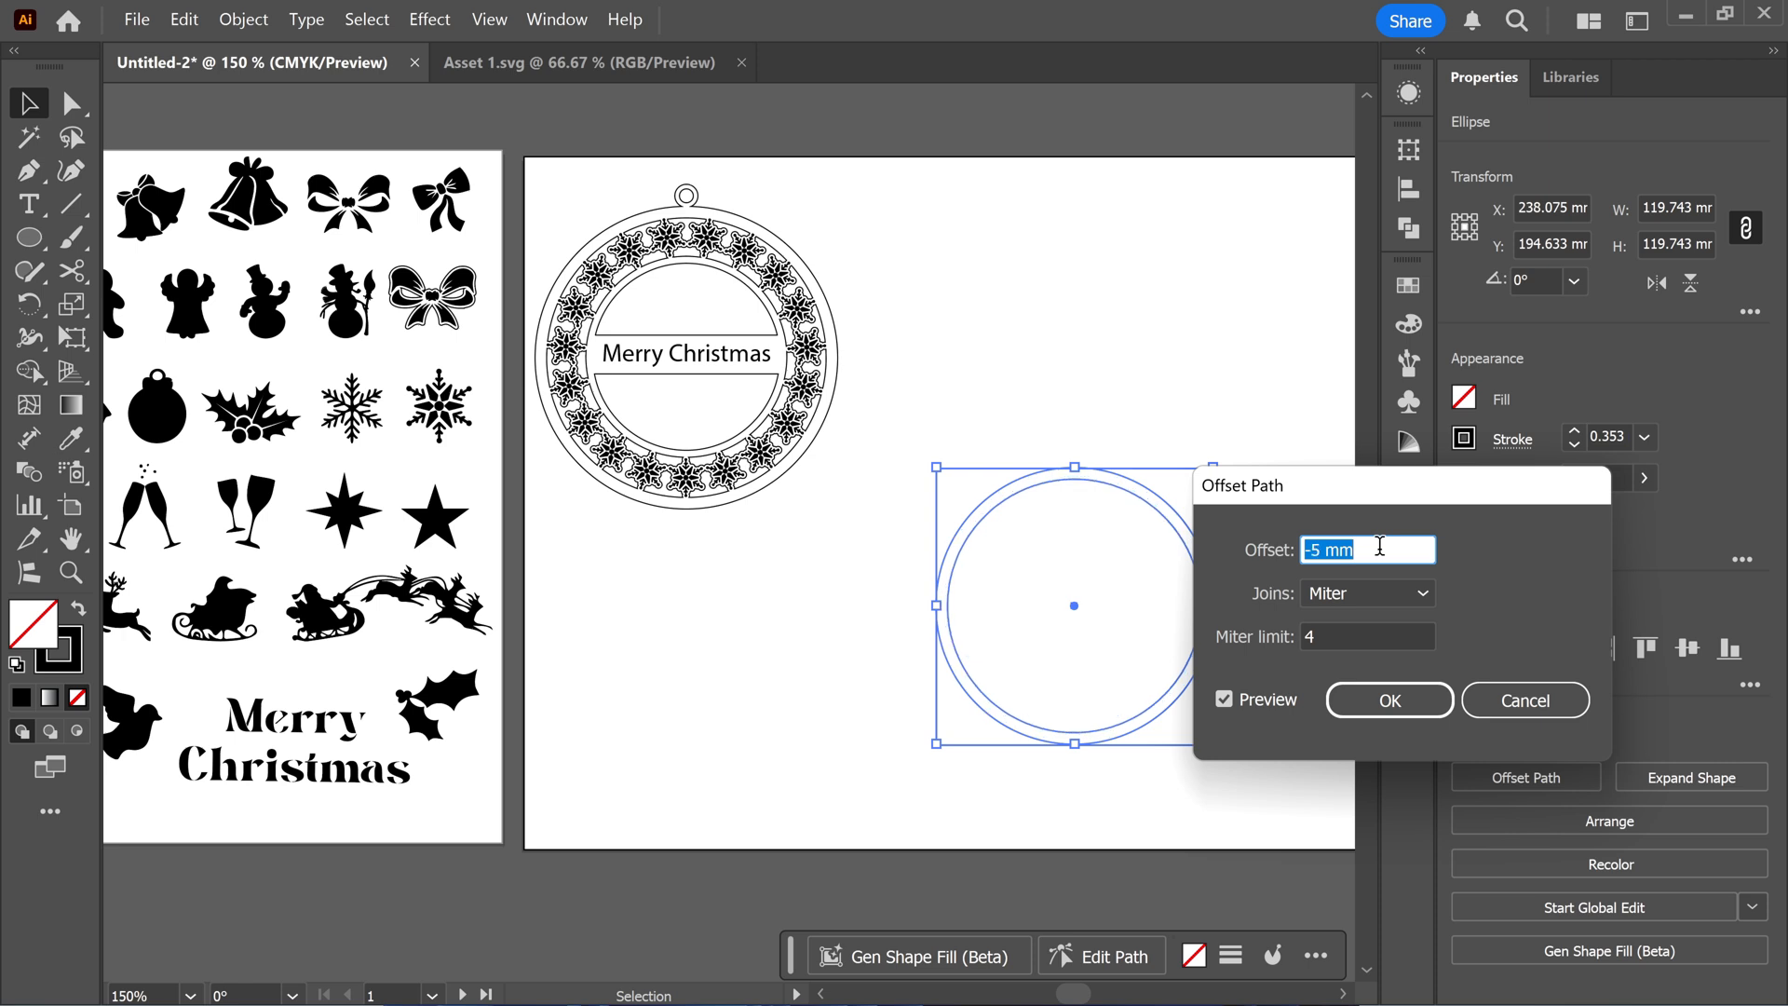
key(Down)
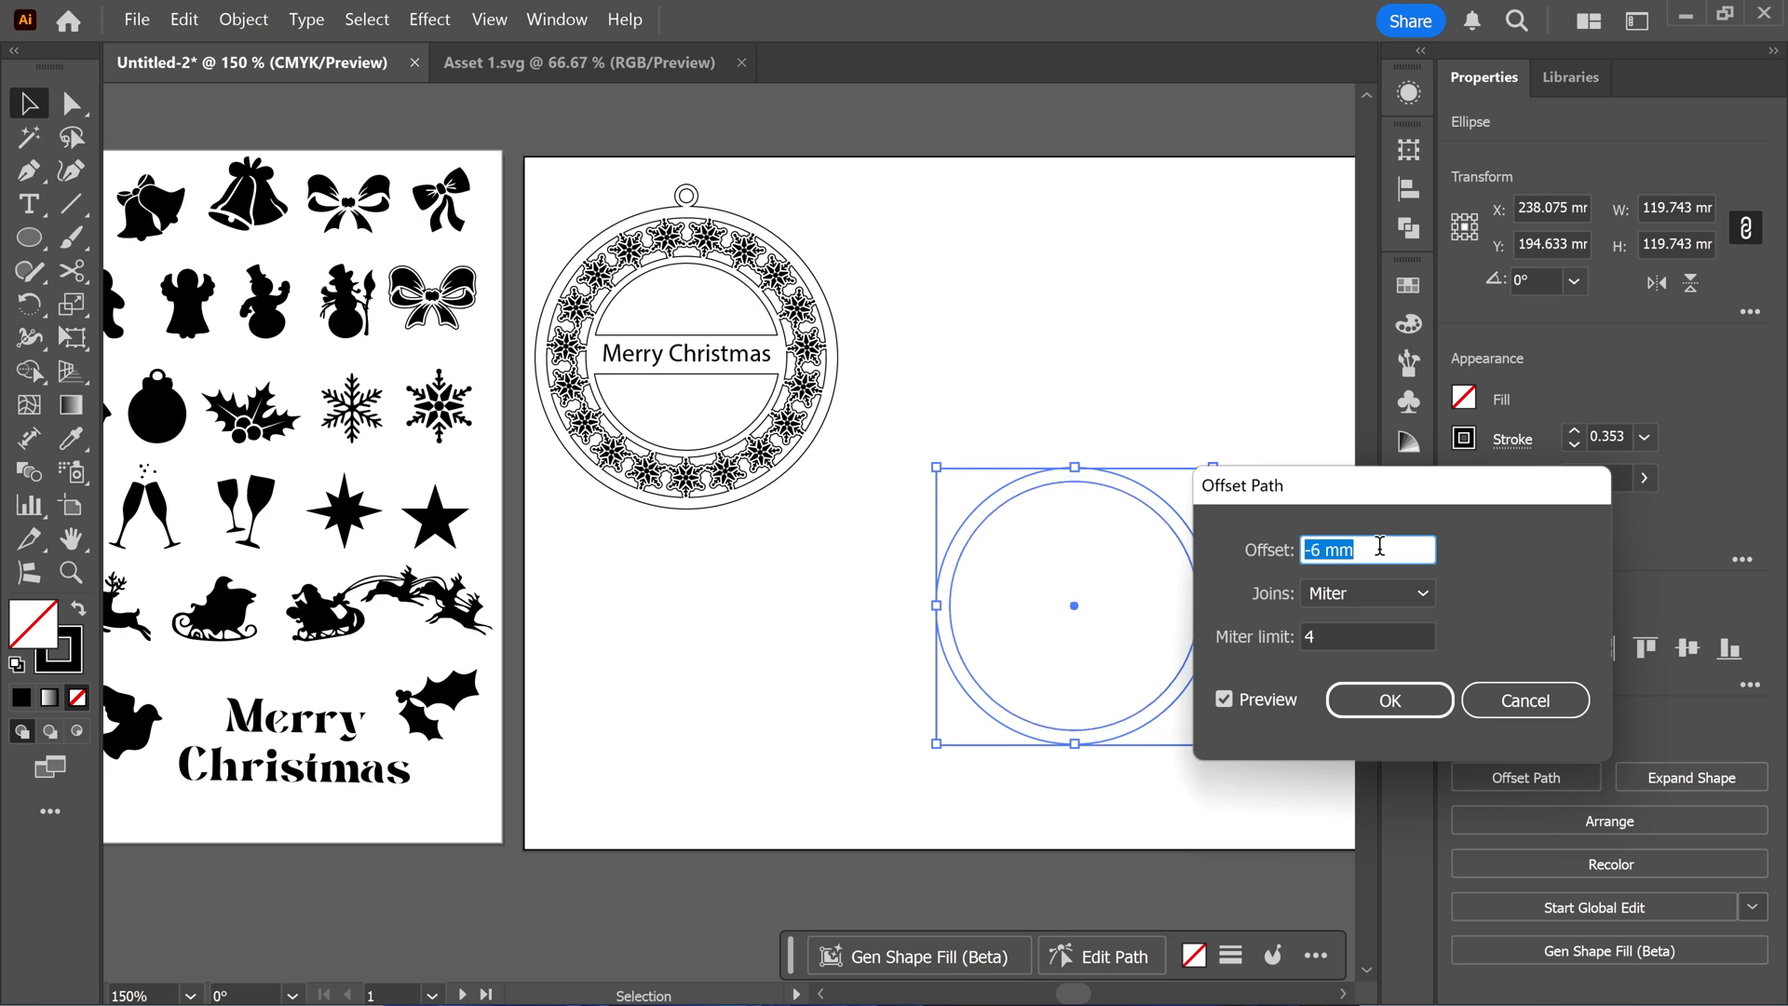
click(1393, 701)
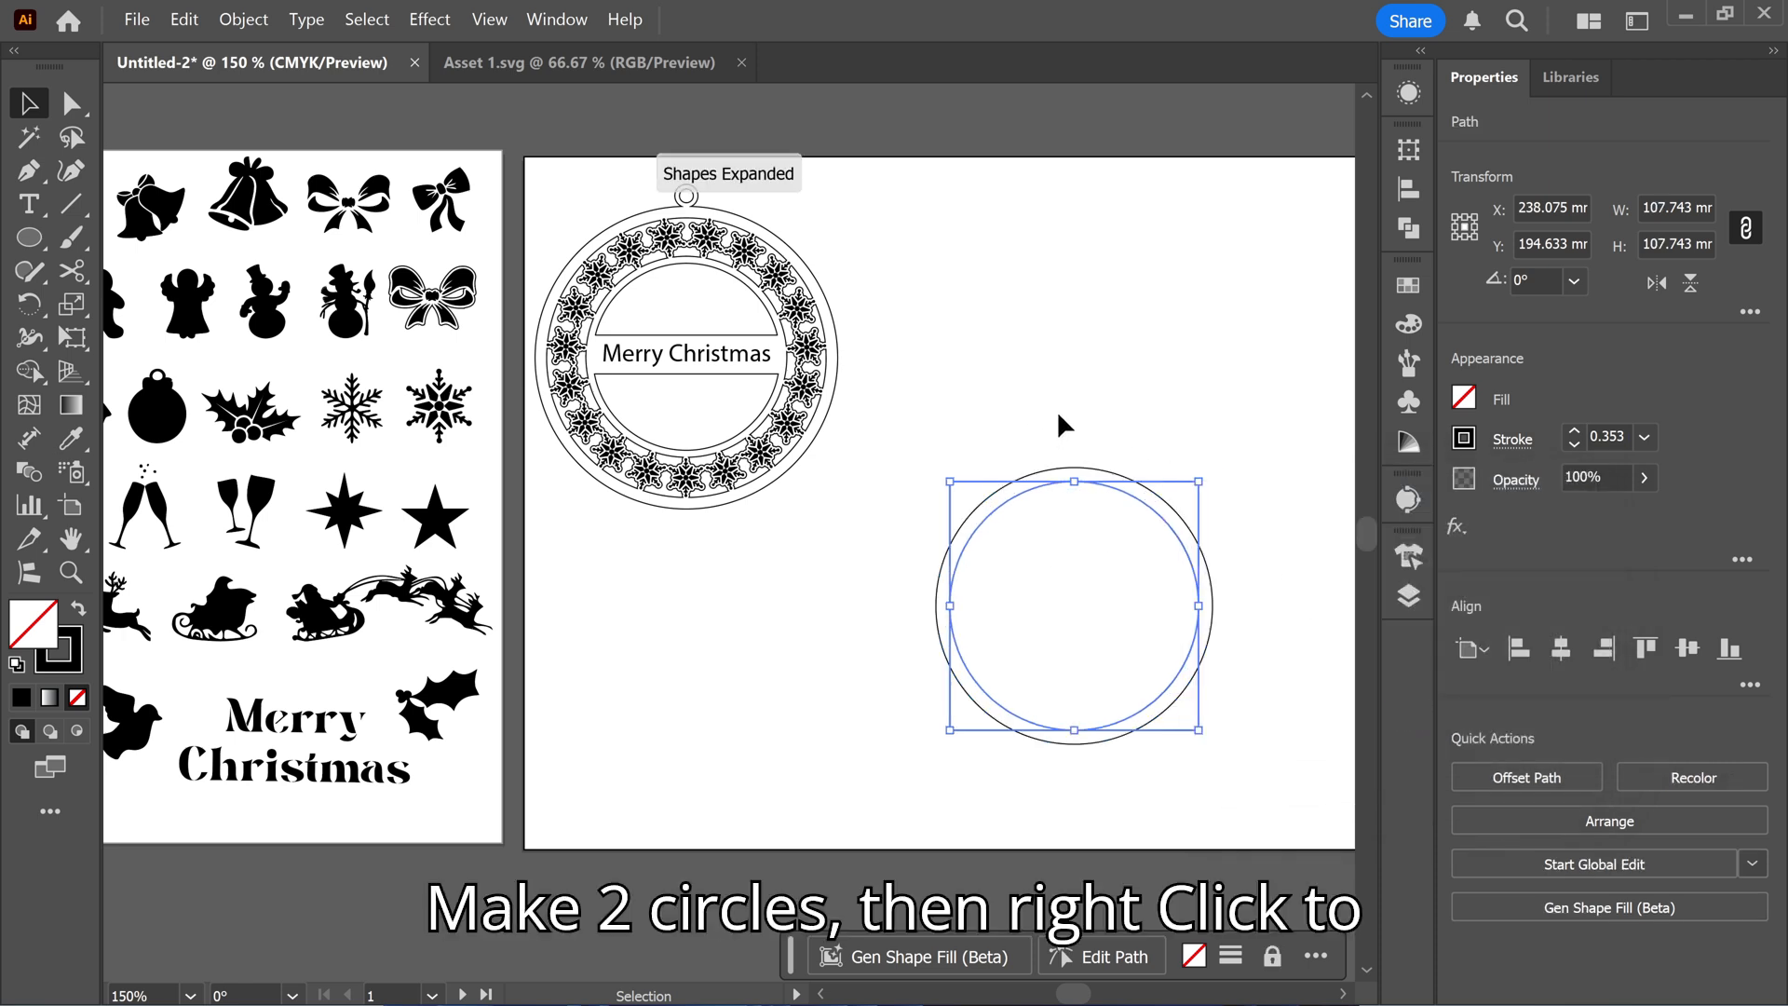
Make a compound path from the two concentric circles of the new ornament.
drag(1056, 410, 1108, 500)
right_click(1091, 498)
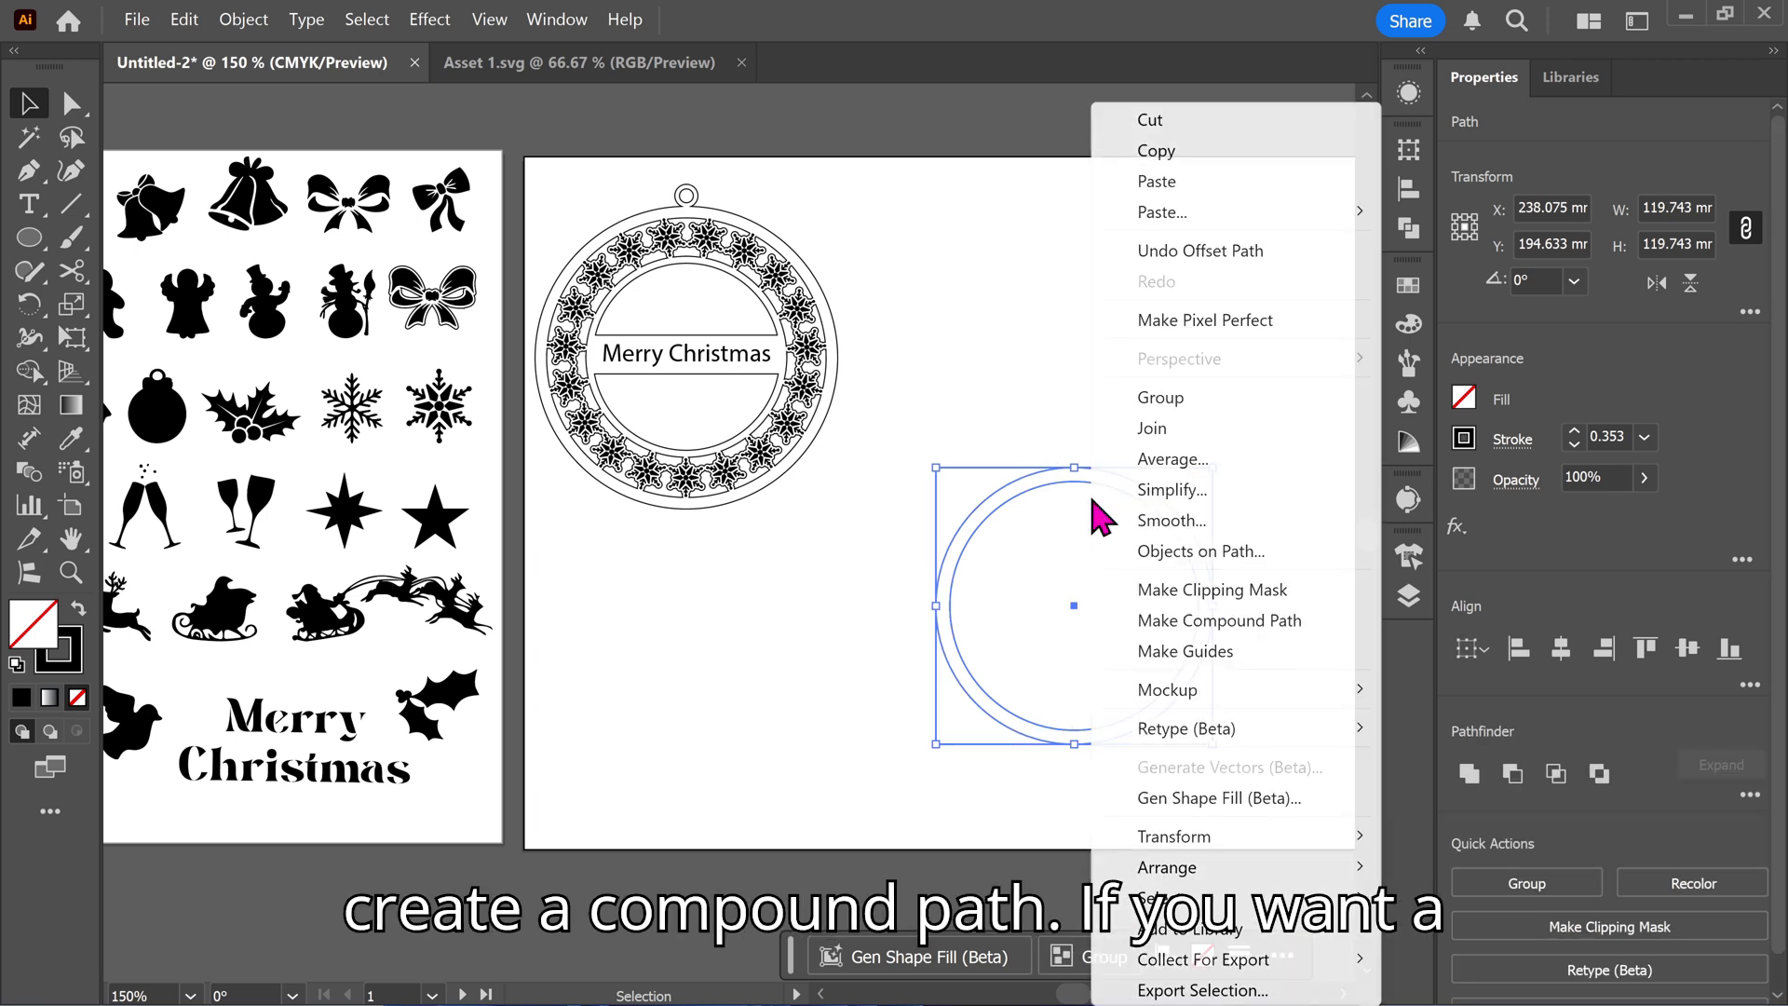
click(1201, 622)
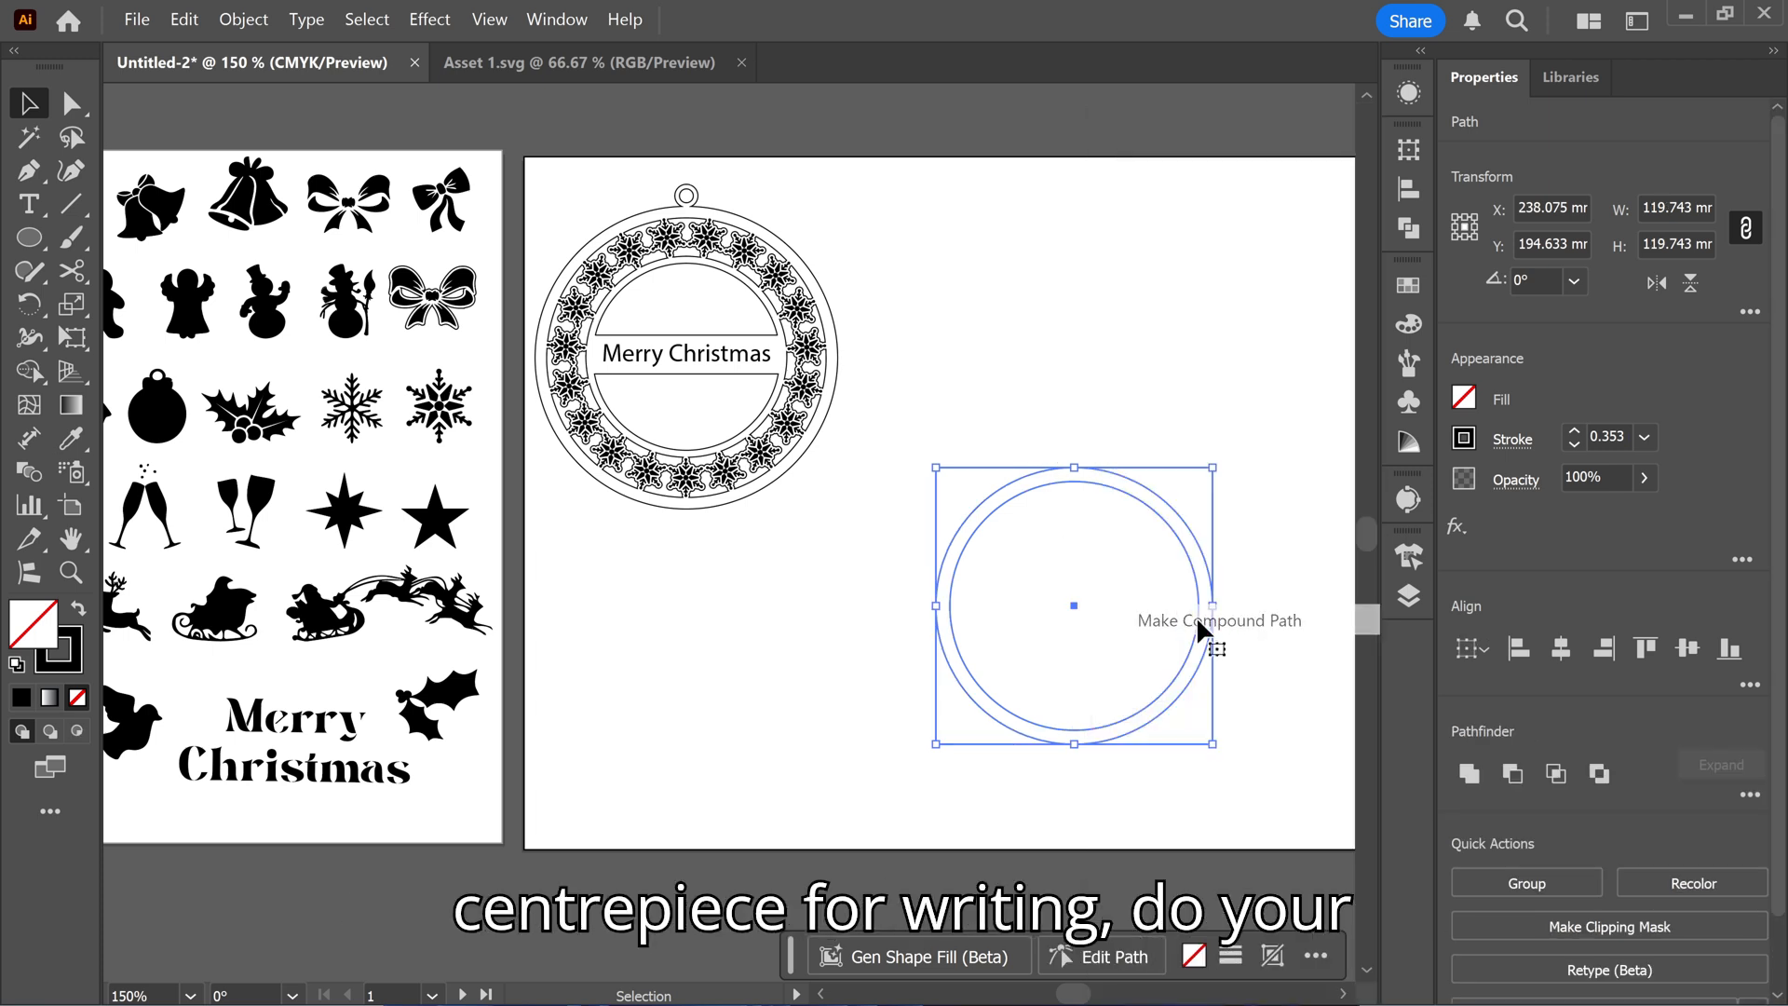
click(1103, 400)
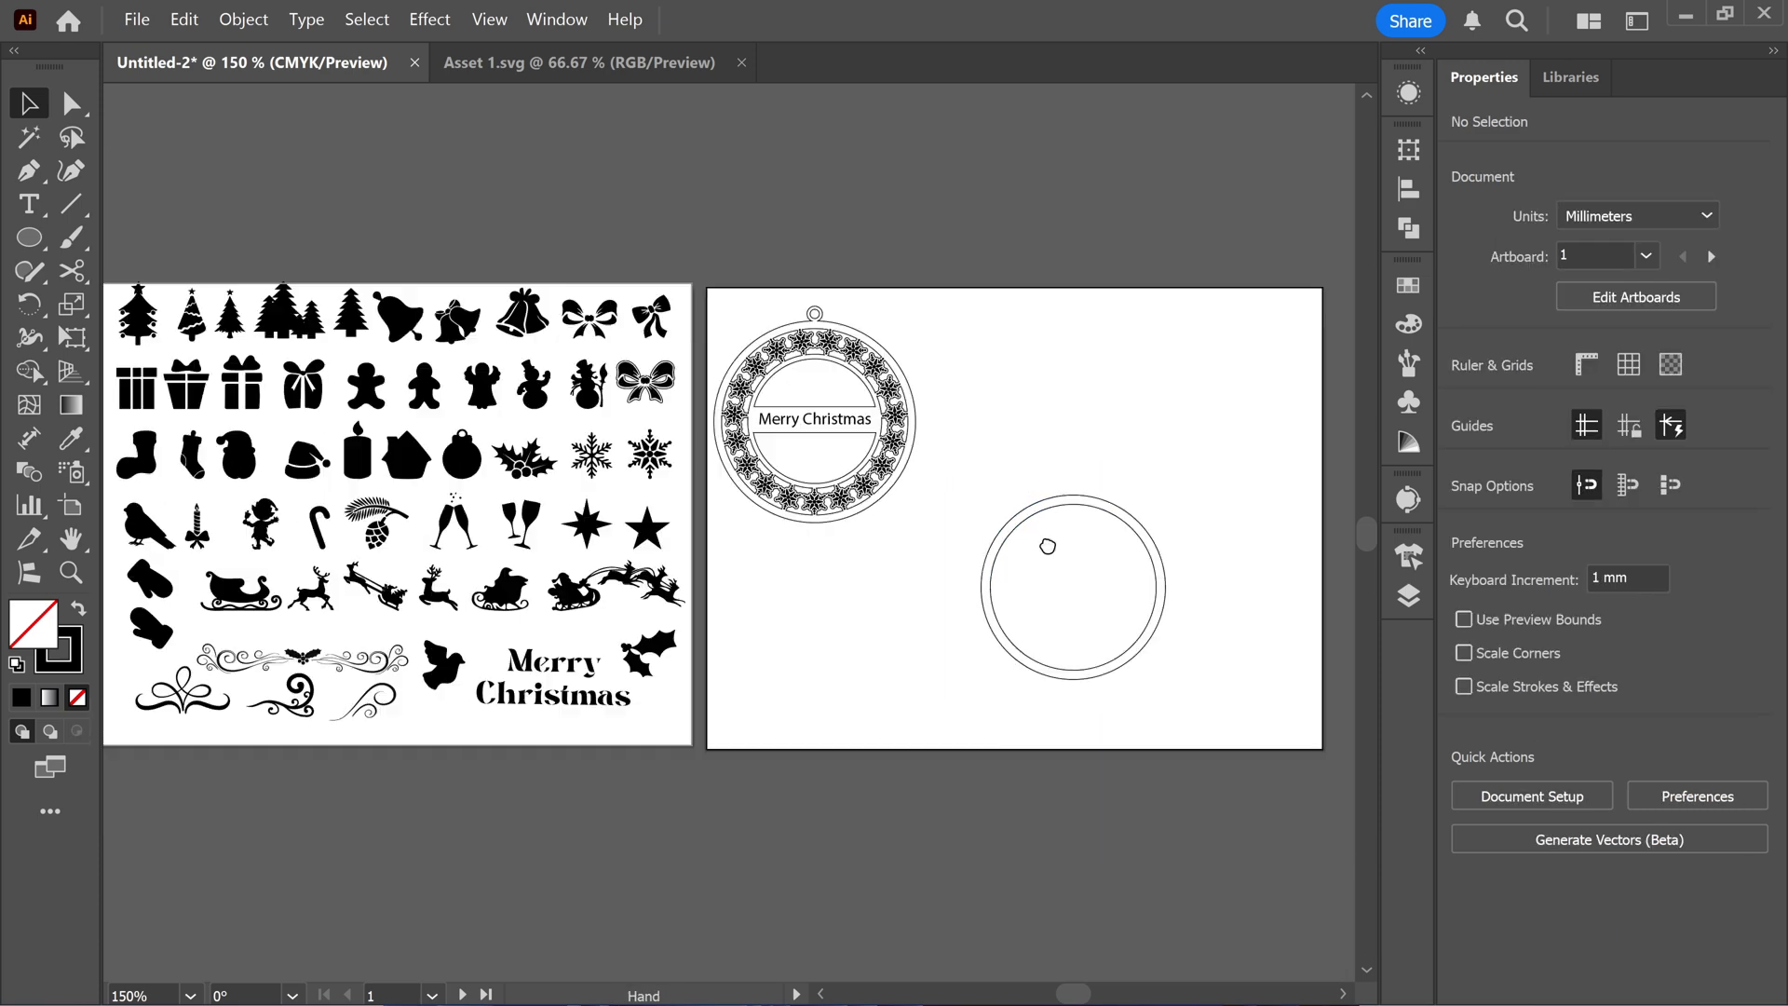
Draw a rectangle about 110 mm wide and 26 mm high across the middle of the new ring.
scroll(1014, 546, up, 3)
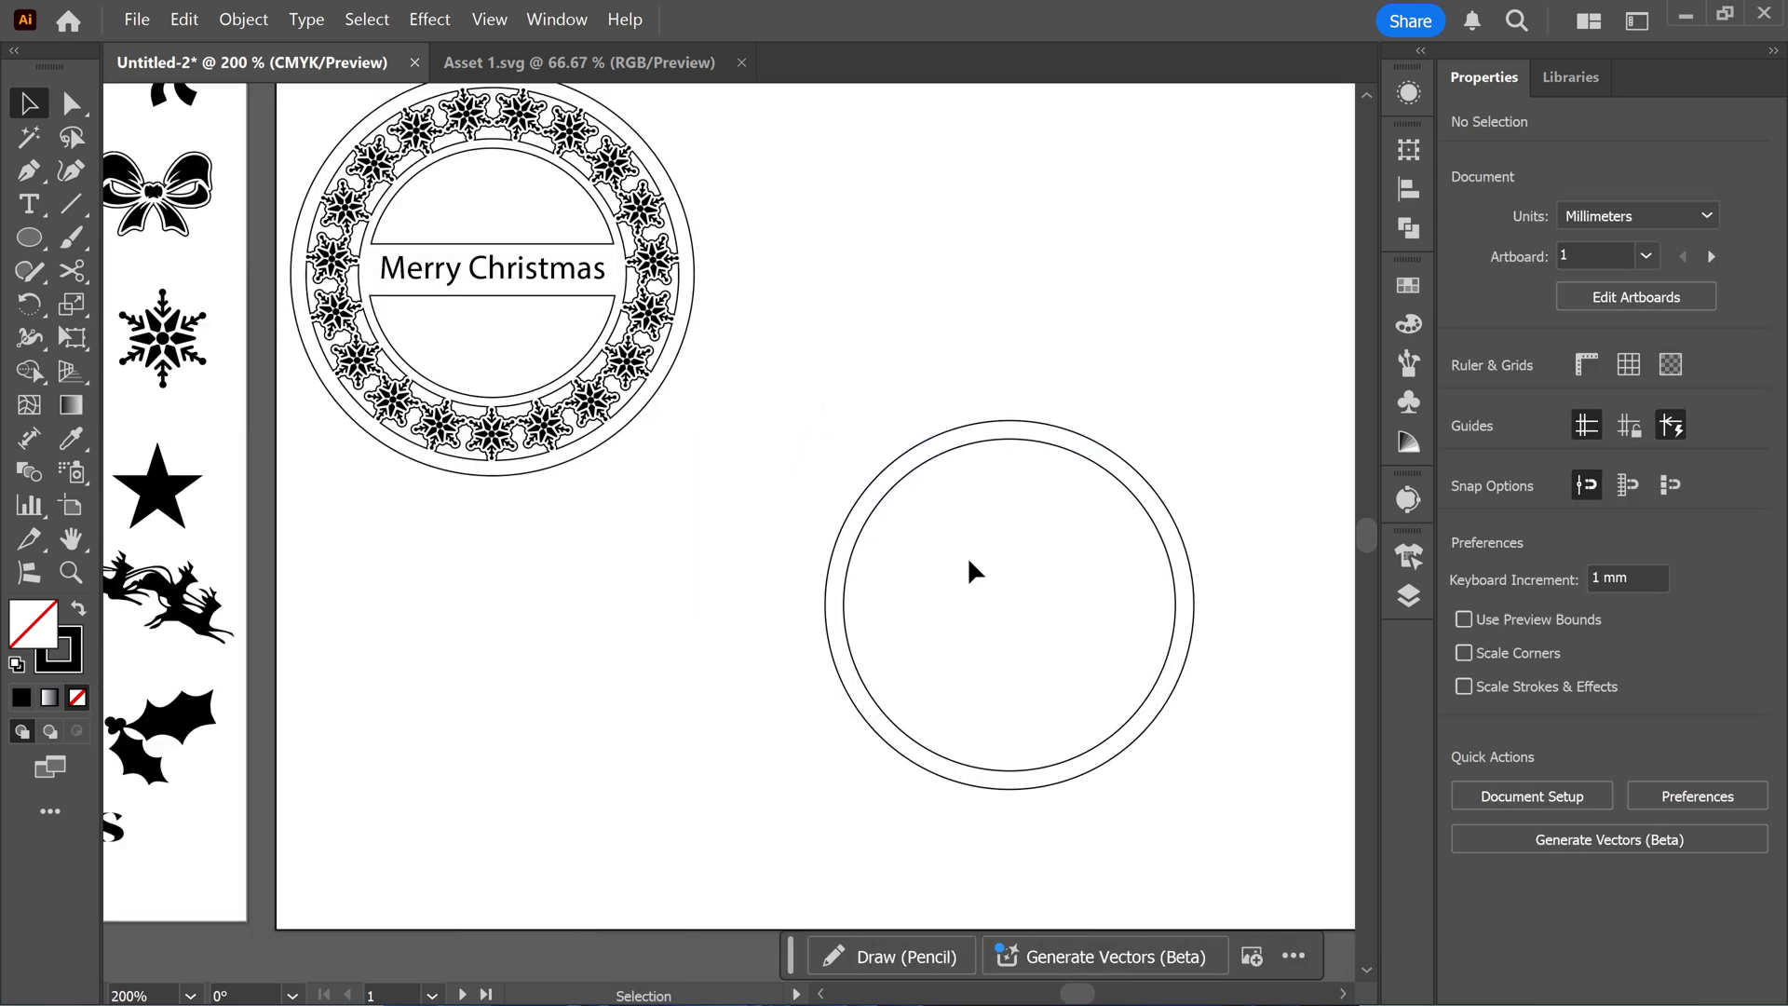
key(m)
drag(841, 560, 1181, 641)
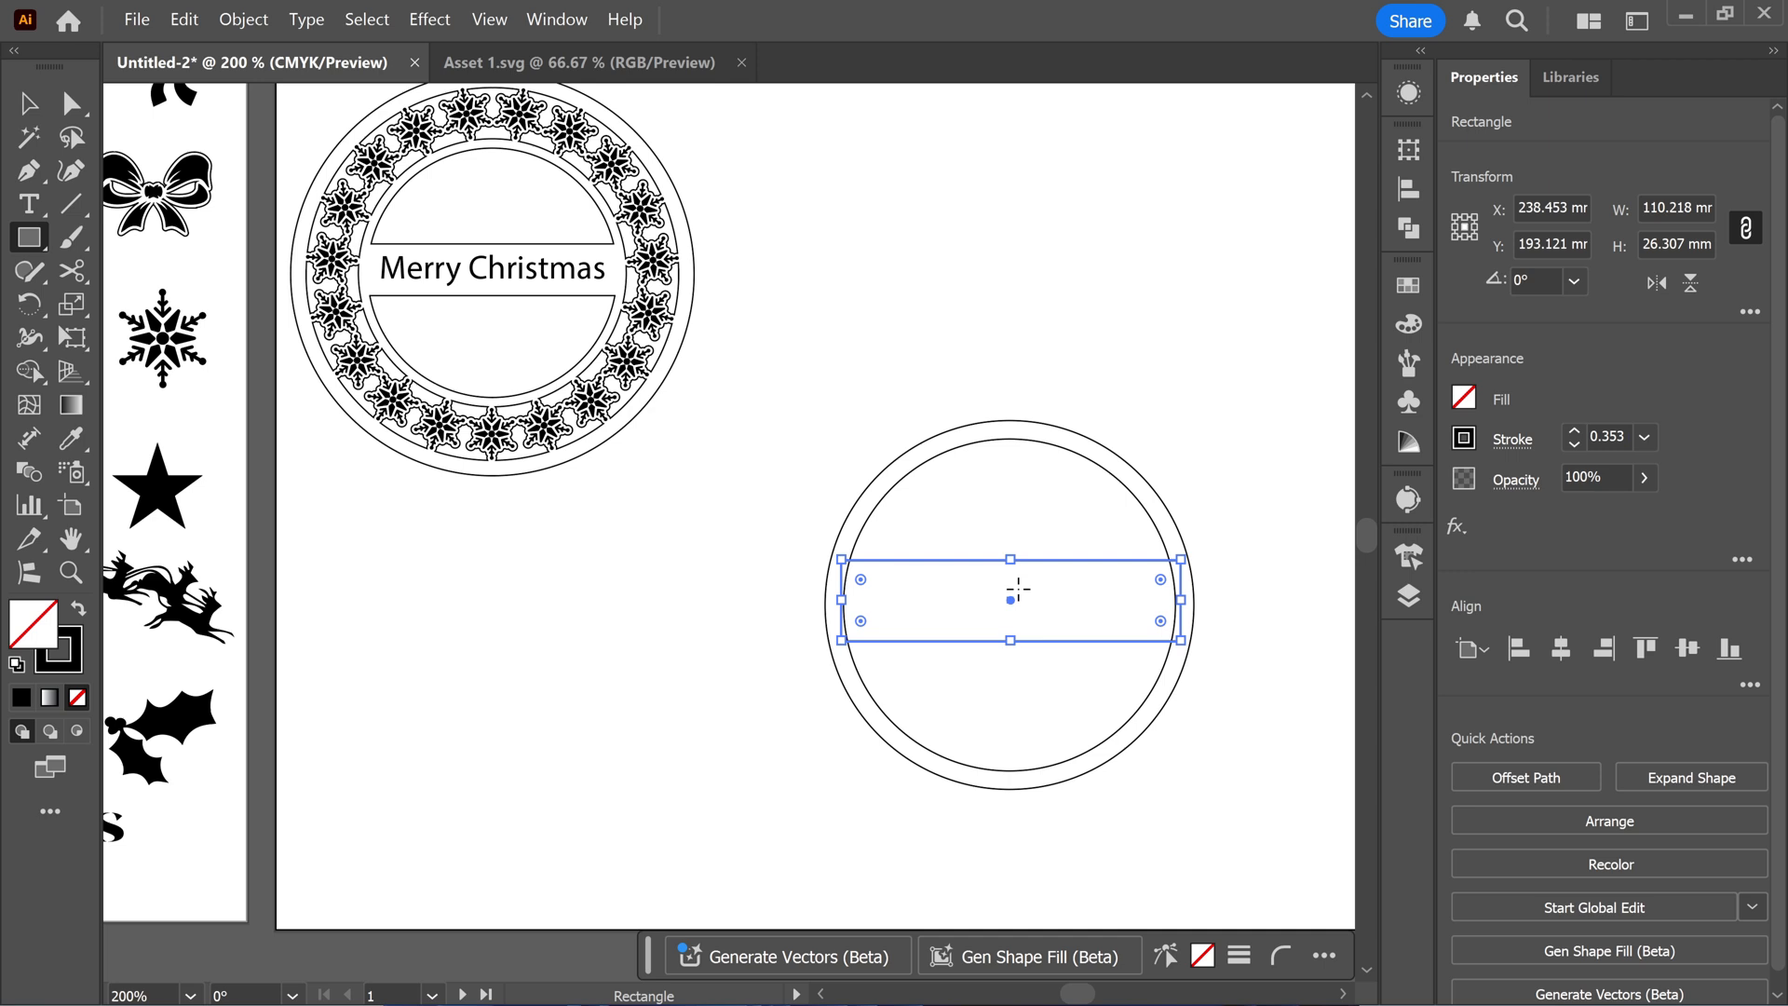
Align the rectangle and the ring to their vertical and horizontal centres and unite them into one shape.
key(v)
drag(1211, 479, 1116, 626)
click(1687, 649)
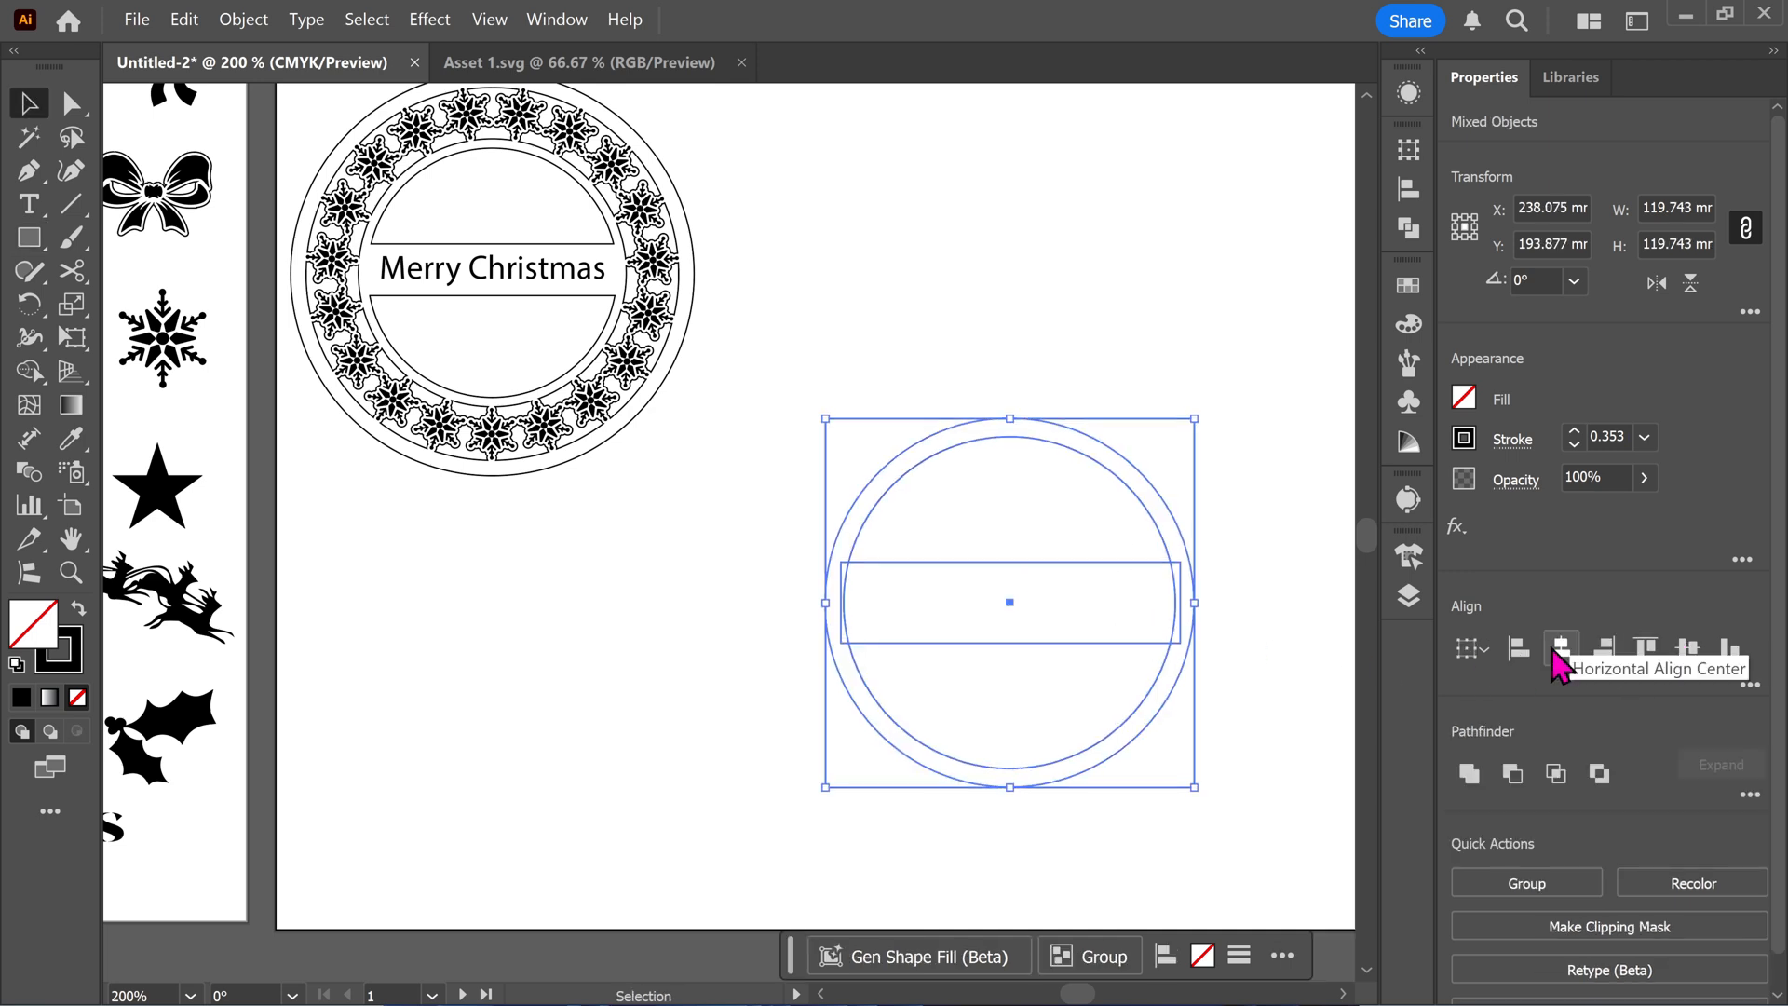
click(1466, 776)
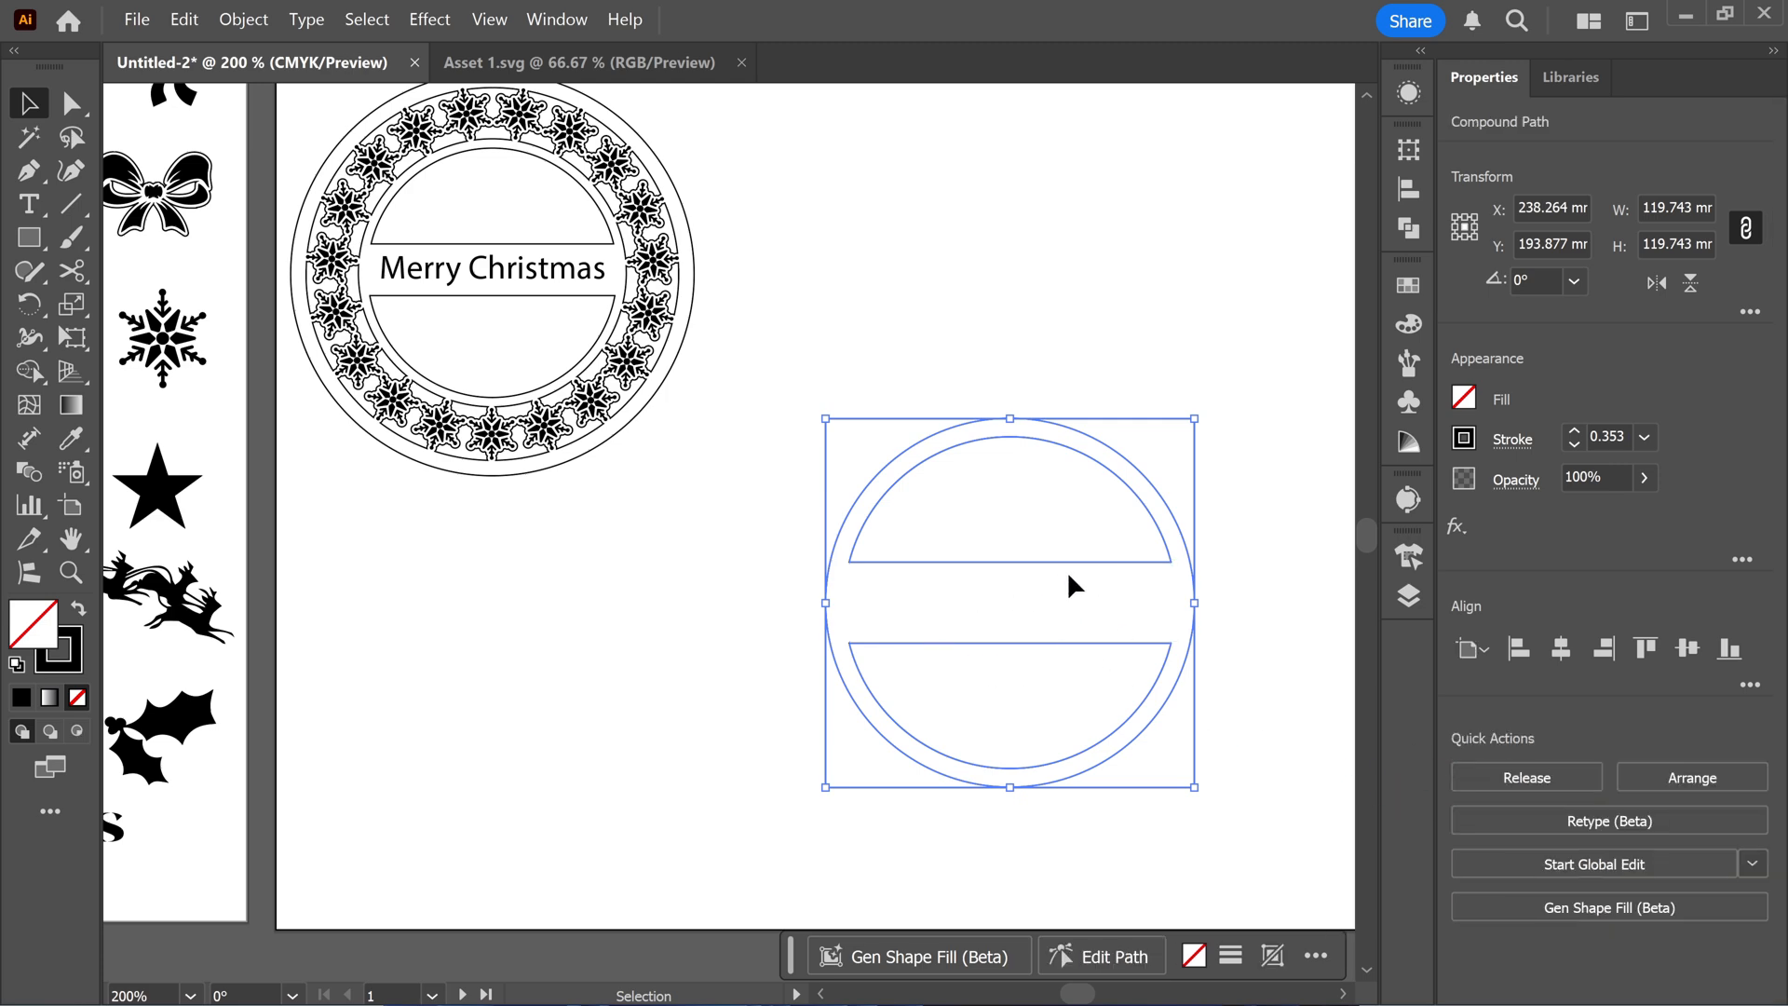
click(1062, 602)
Create a 10 mm diameter circle at the top edge of the new ring for the hanging hoop.
scroll(1061, 603, down, 1)
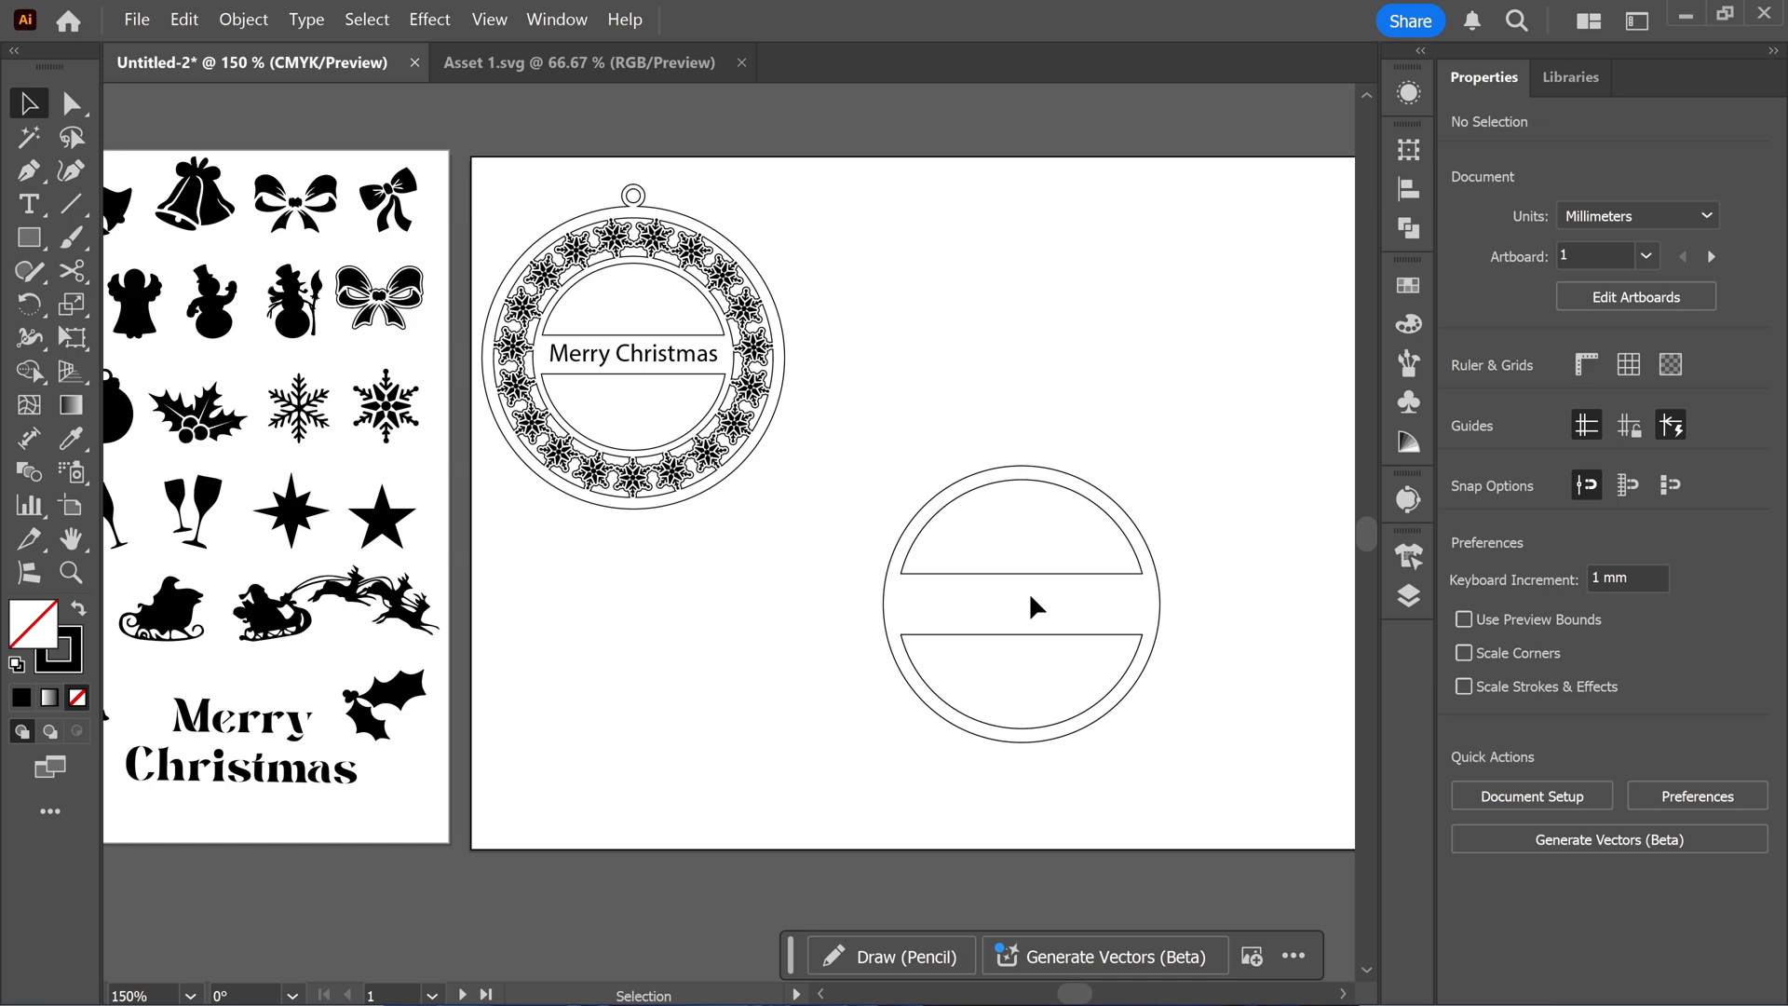
drag(1005, 504, 944, 609)
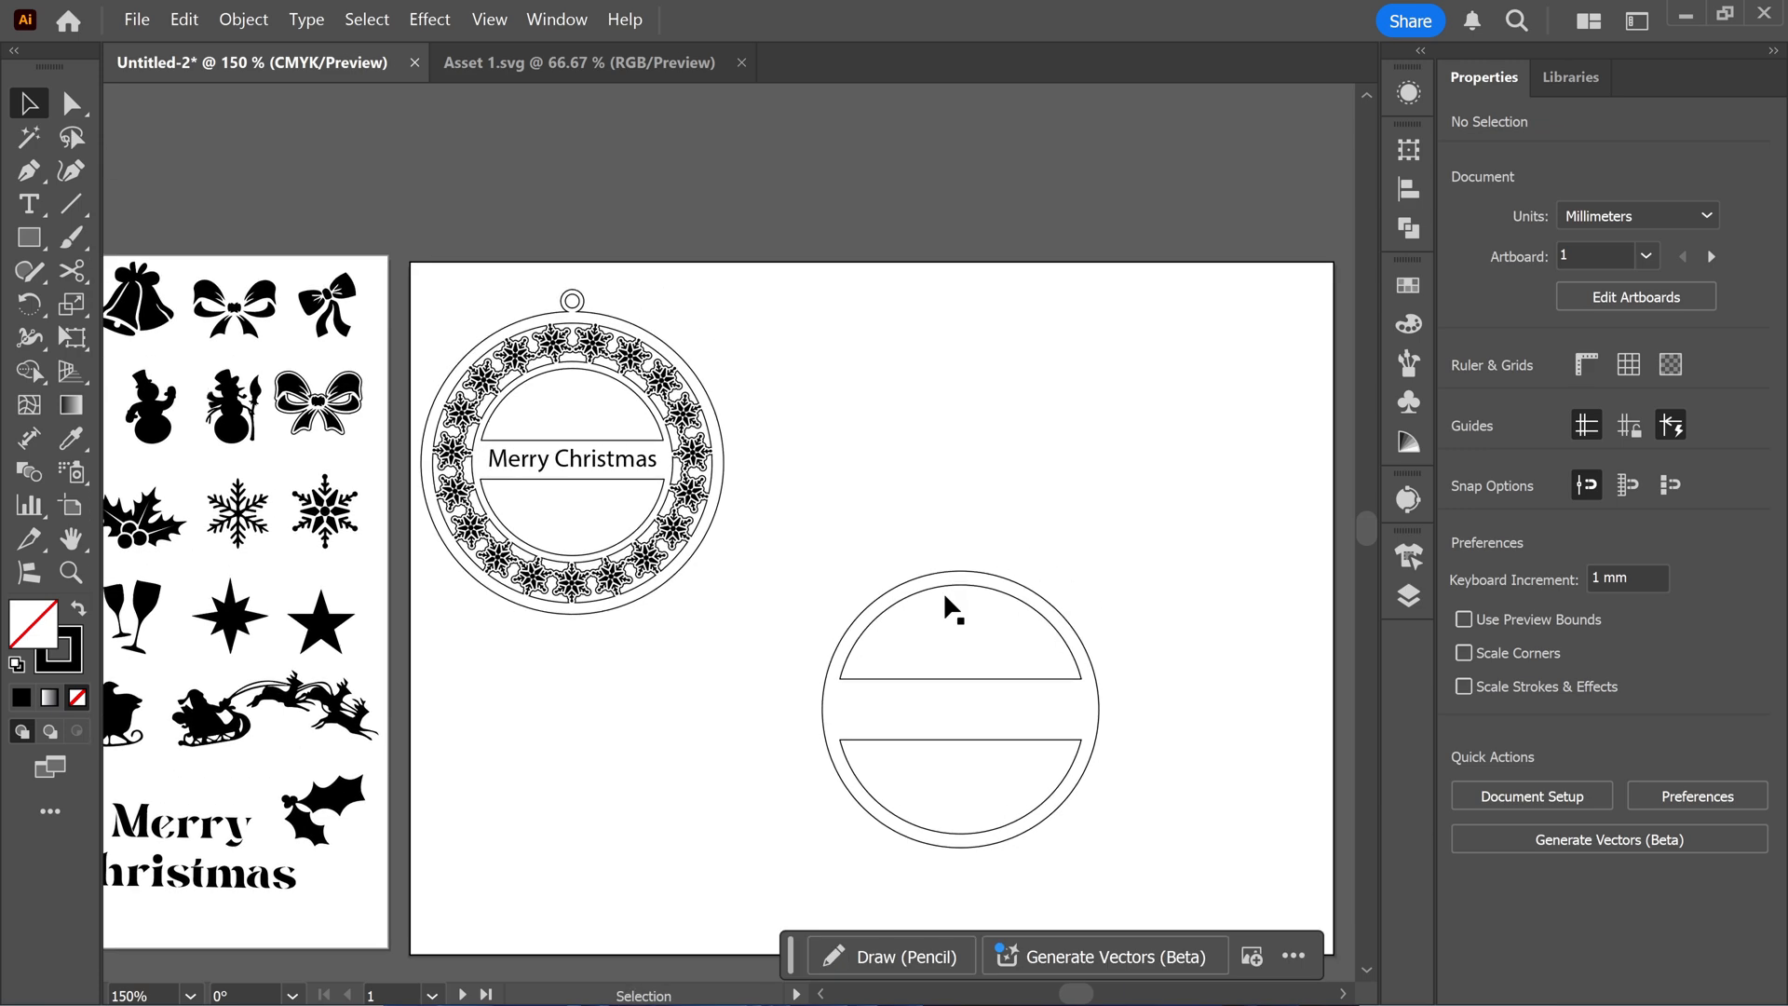
key(l)
scroll(938, 550, up, 3)
click(958, 551)
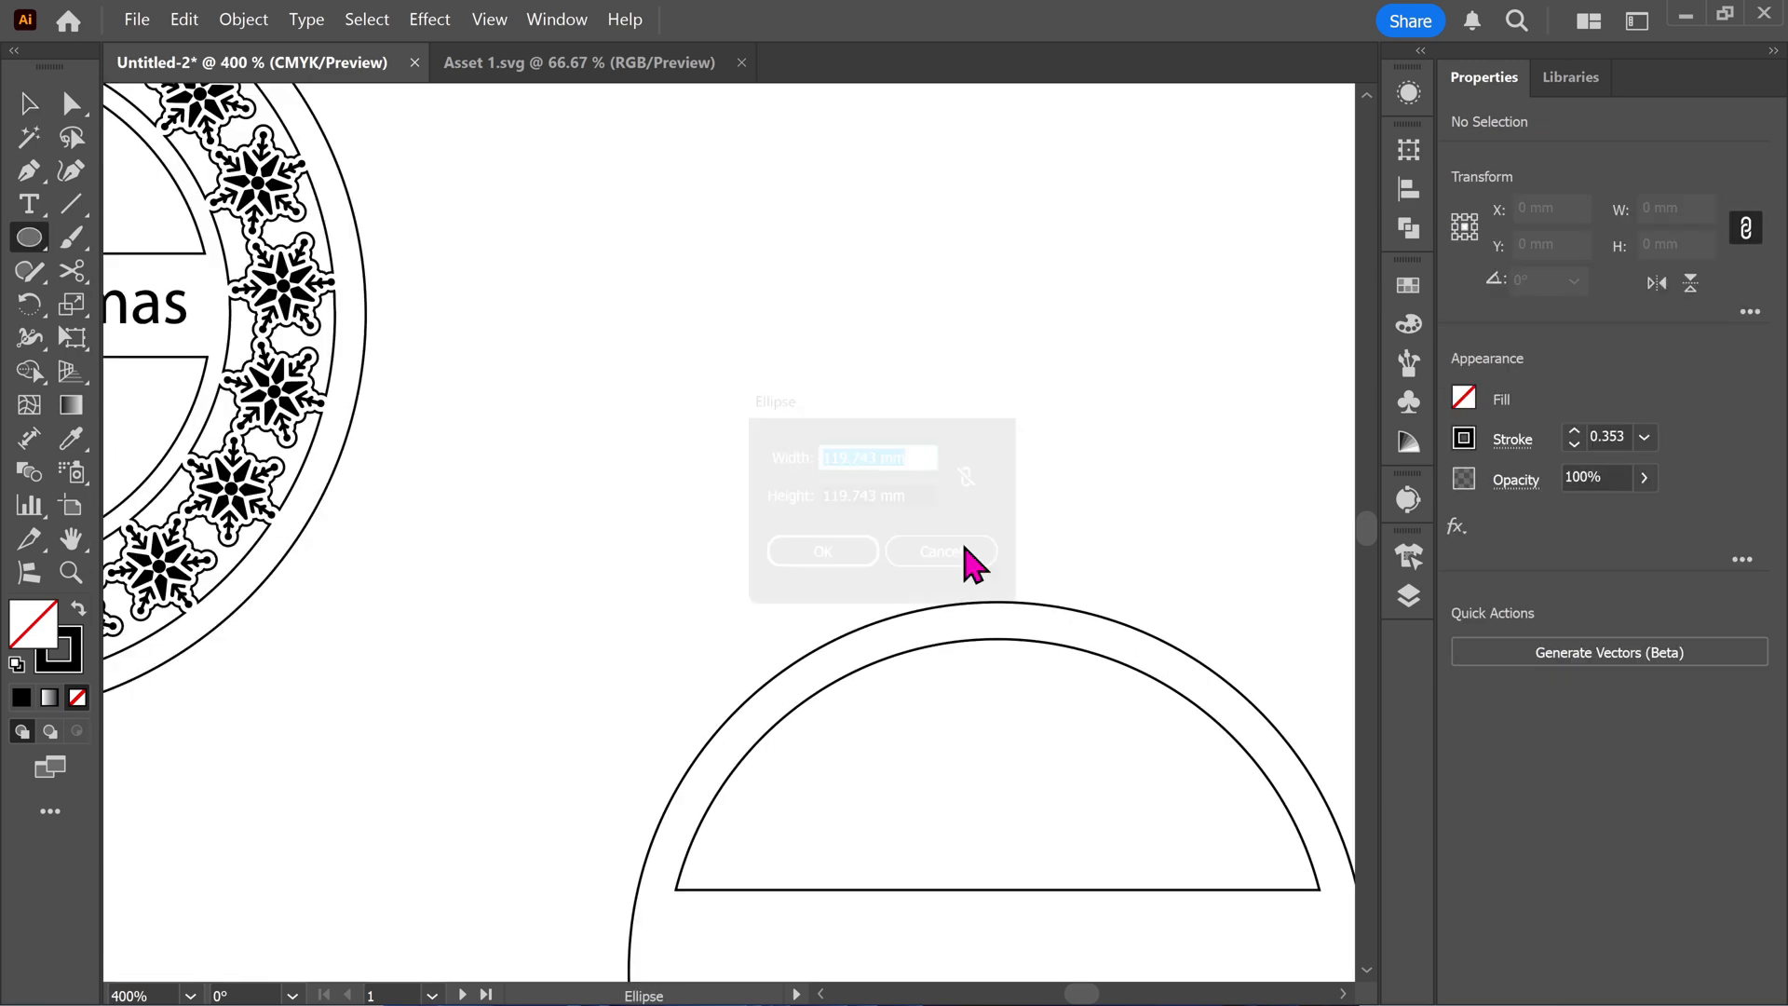
key(BackSpace)
text(10)
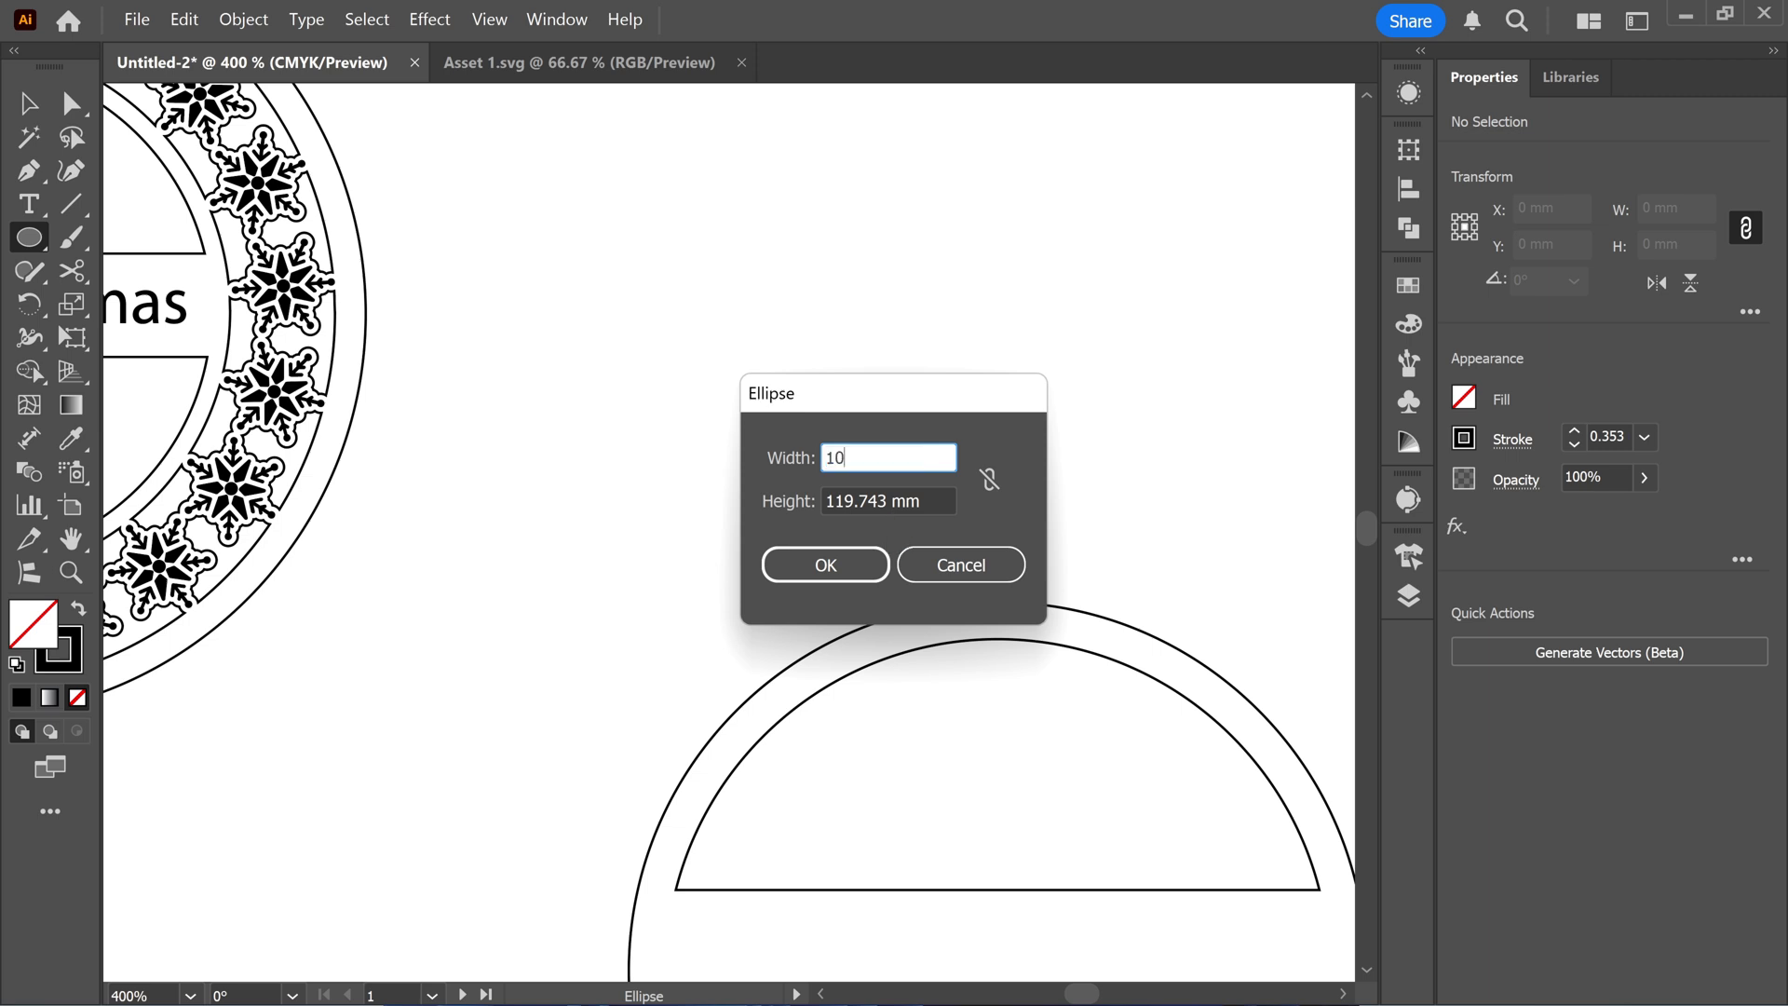
key(Tab)
text(10)
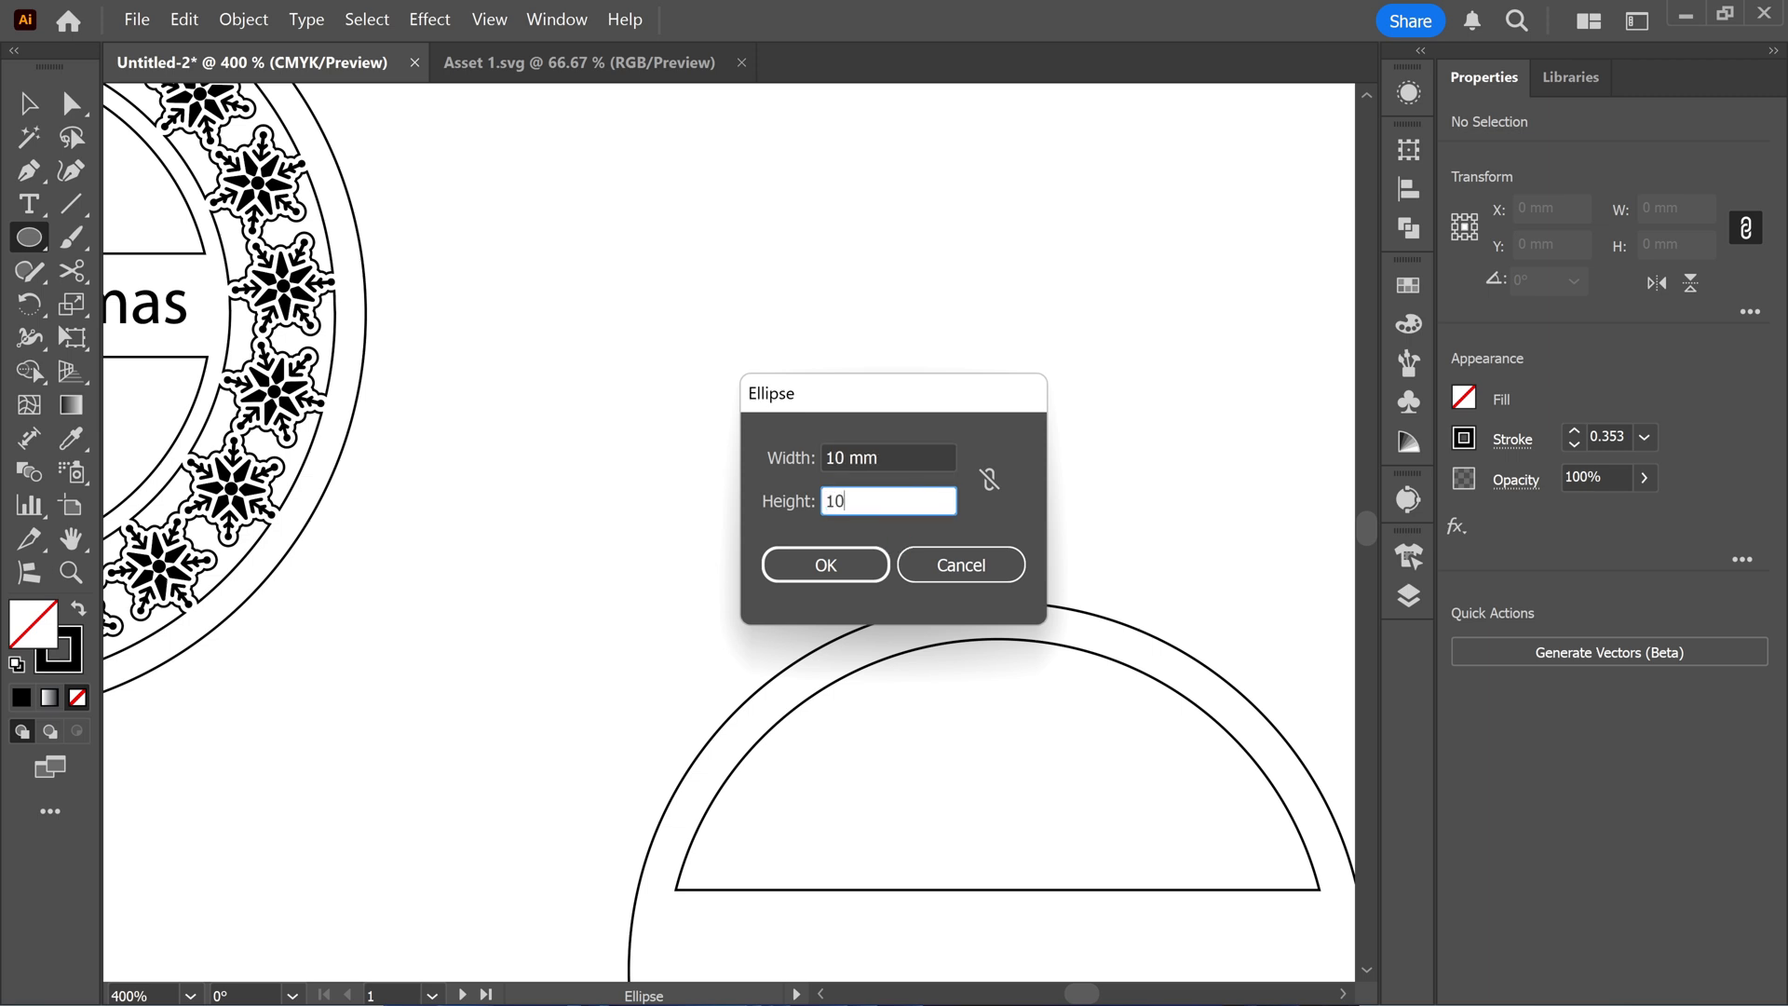
key(Return)
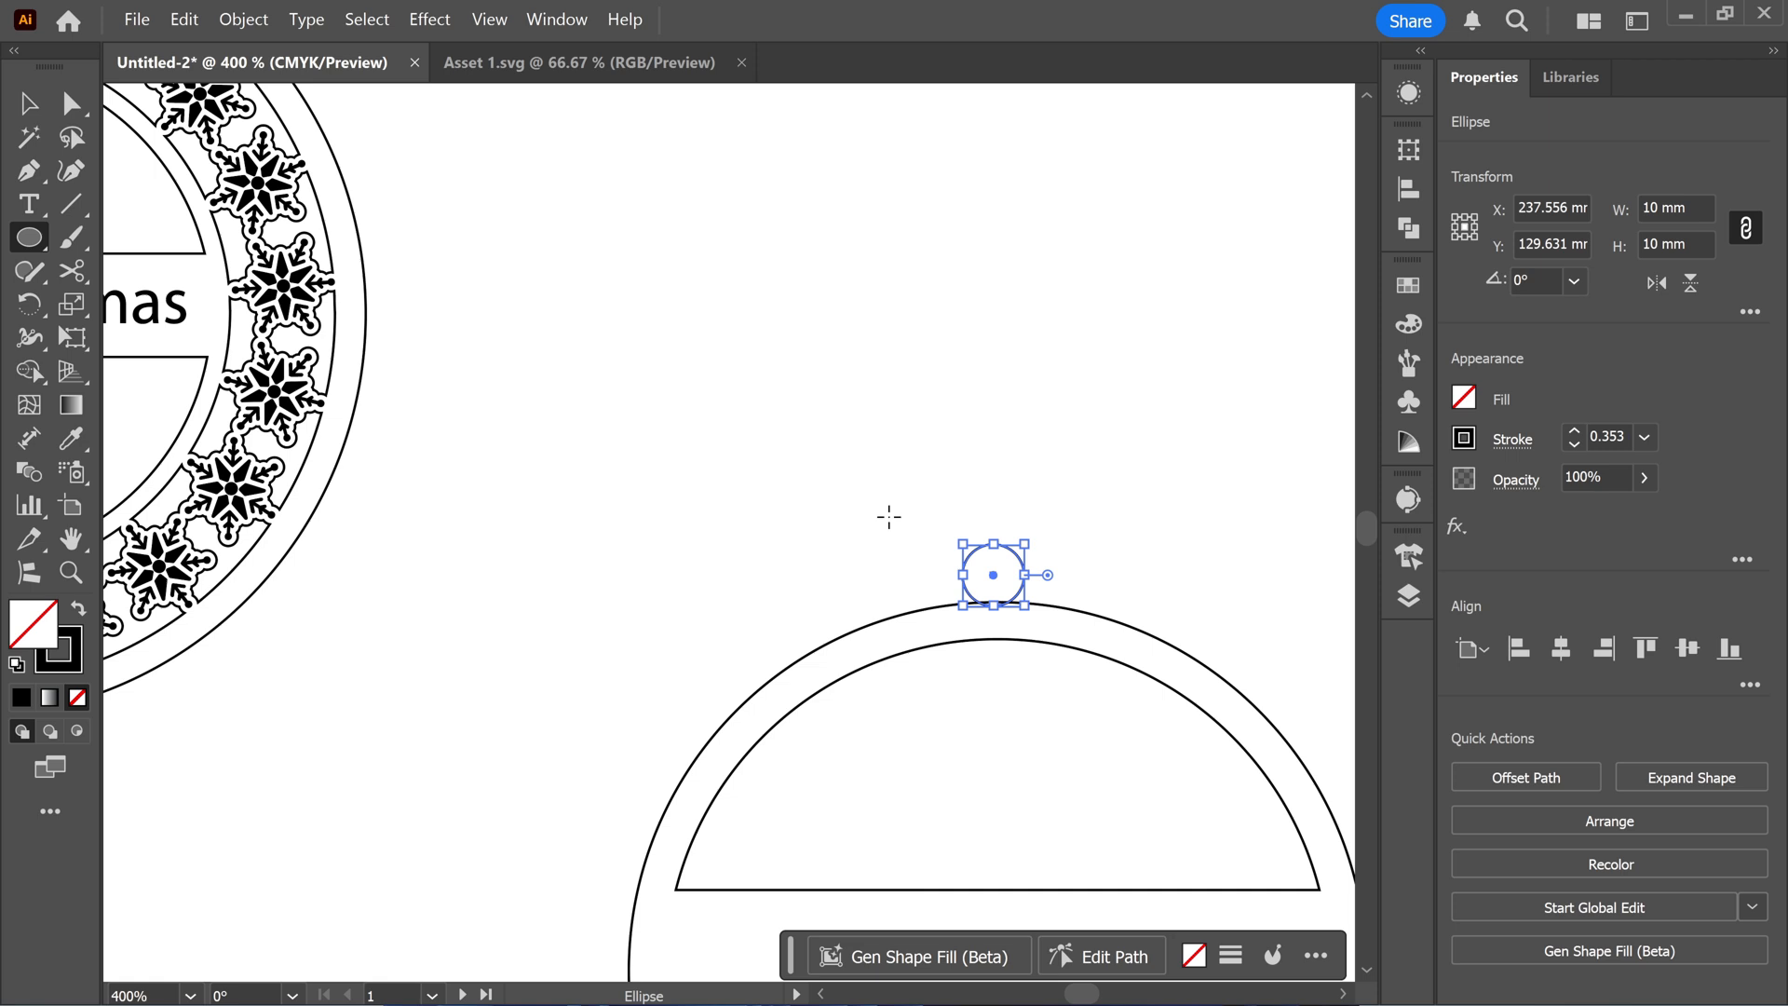
Offset the small hoop circle inward by 2 mm to add a 6 mm inner circle.
key(v)
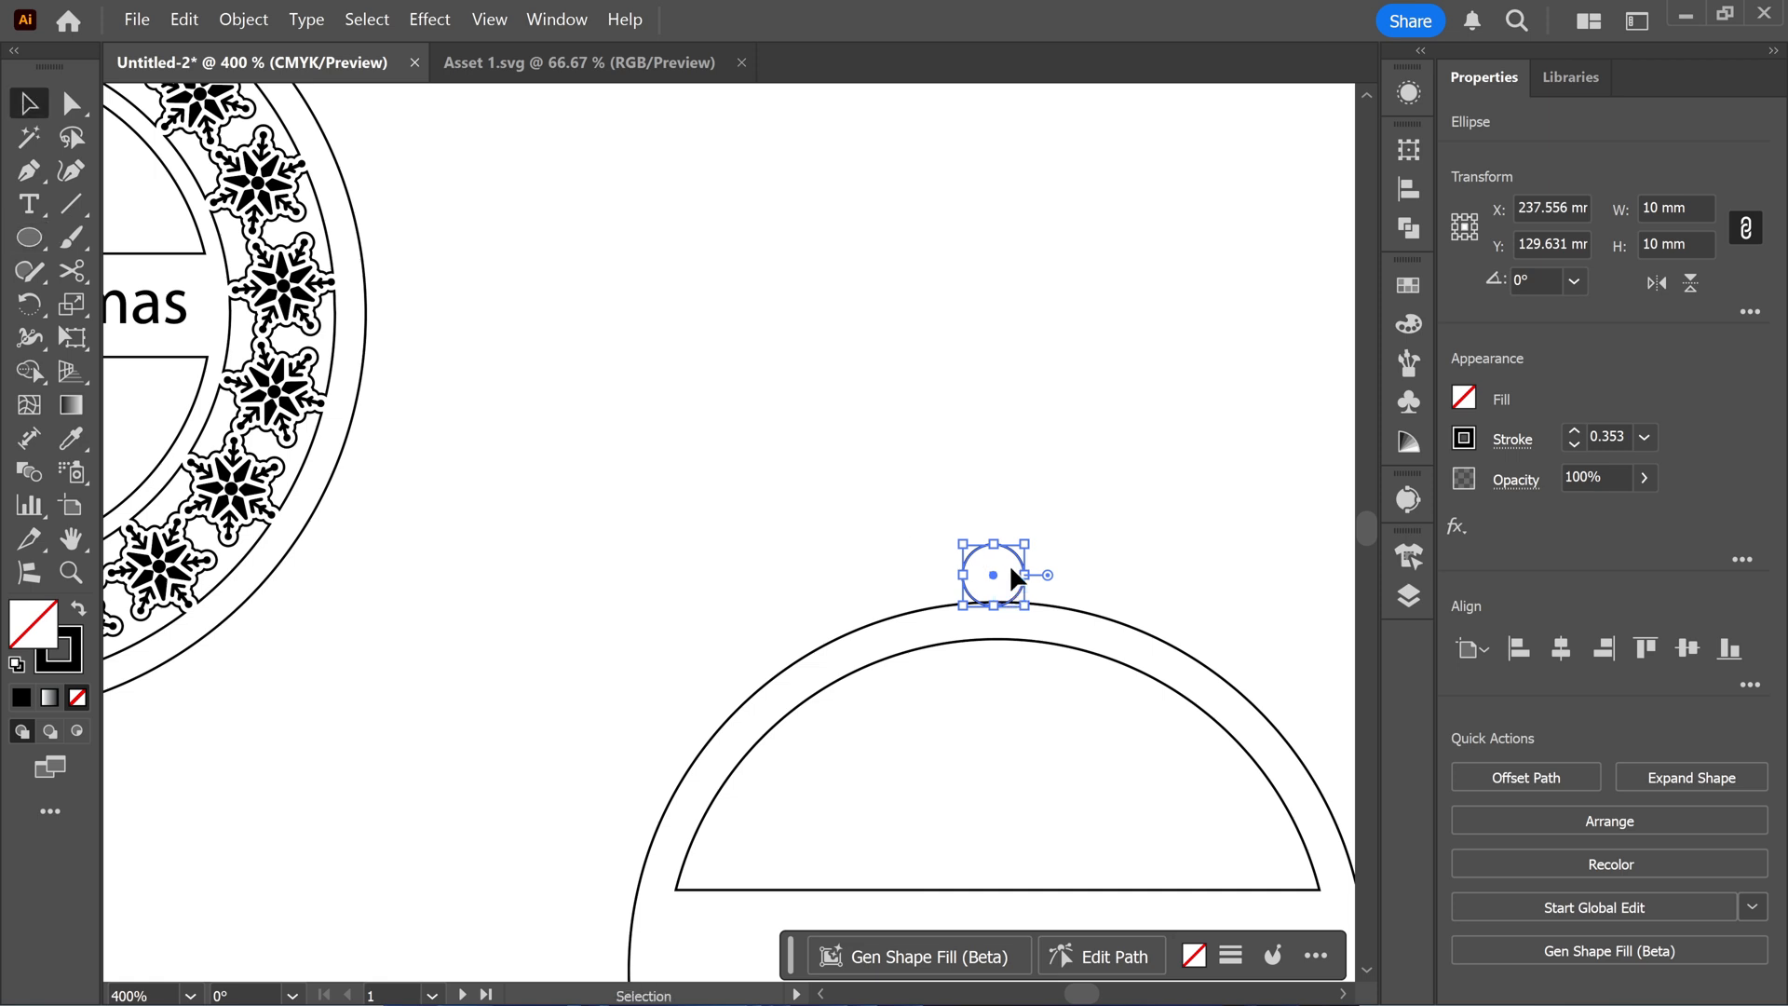
click(1491, 778)
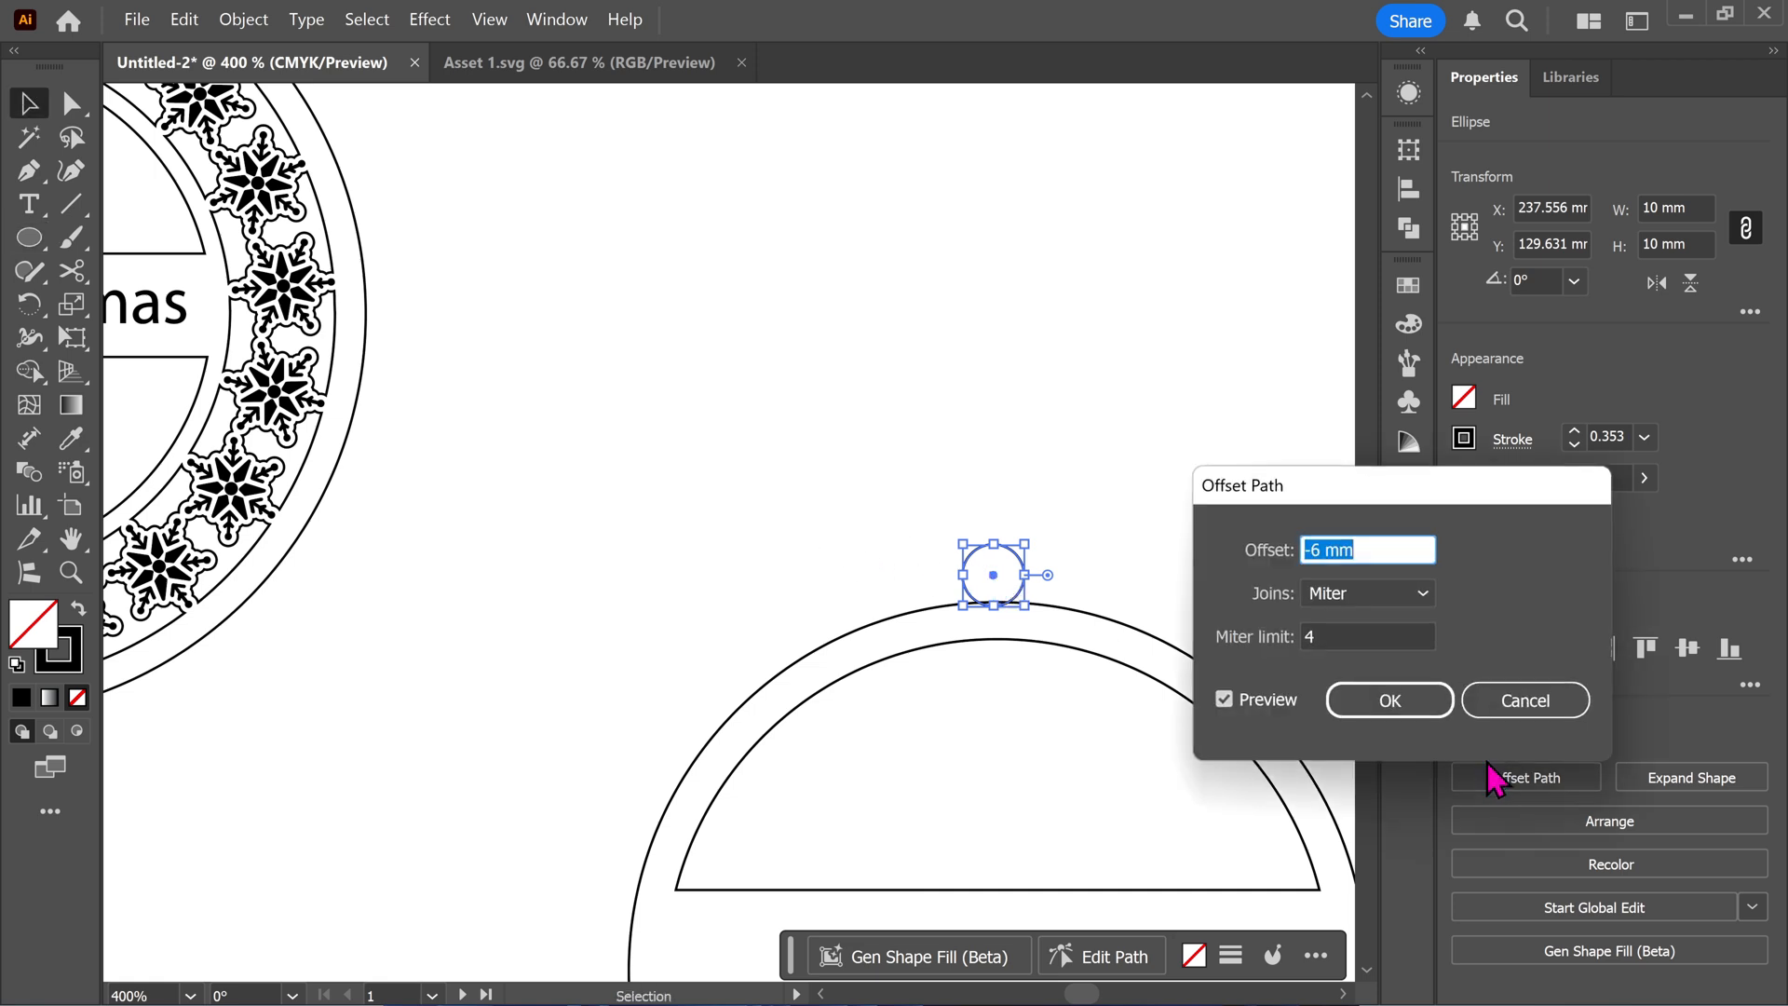
key(Up)
key(Up)
click(1405, 704)
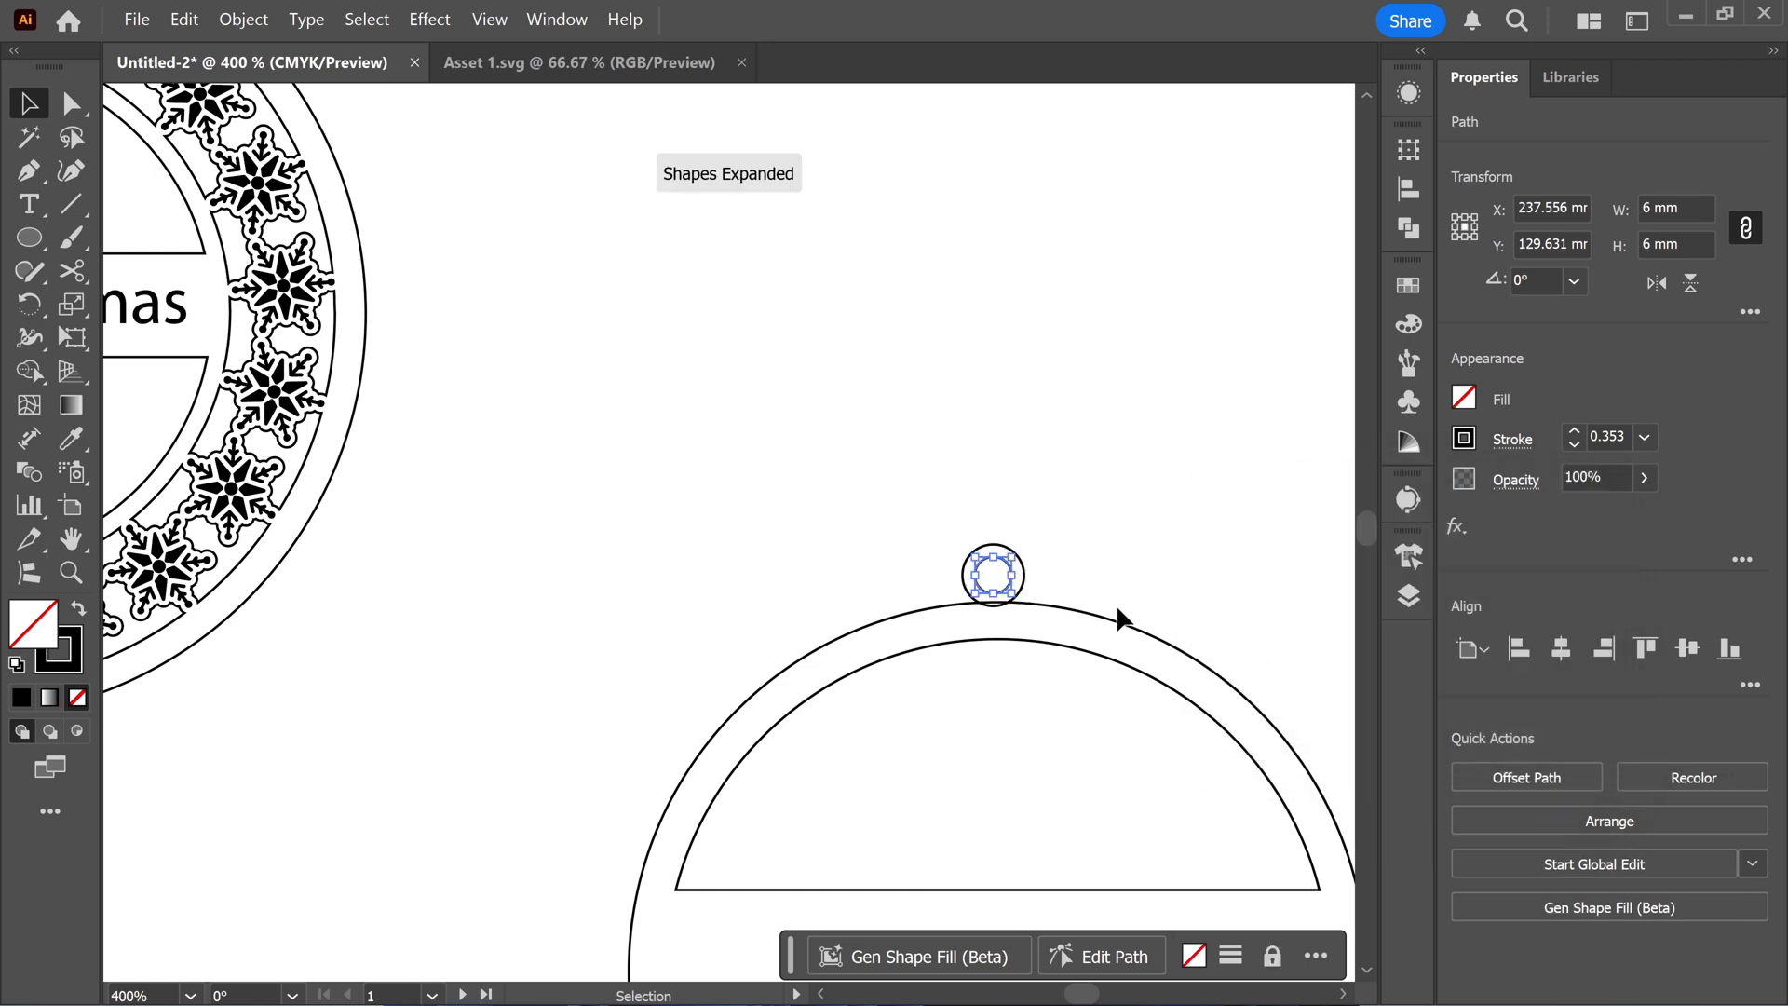
Make a compound path from the two concentric hoop circles.
scroll(1115, 603, up, 2)
drag(758, 438, 922, 558)
right_click(880, 549)
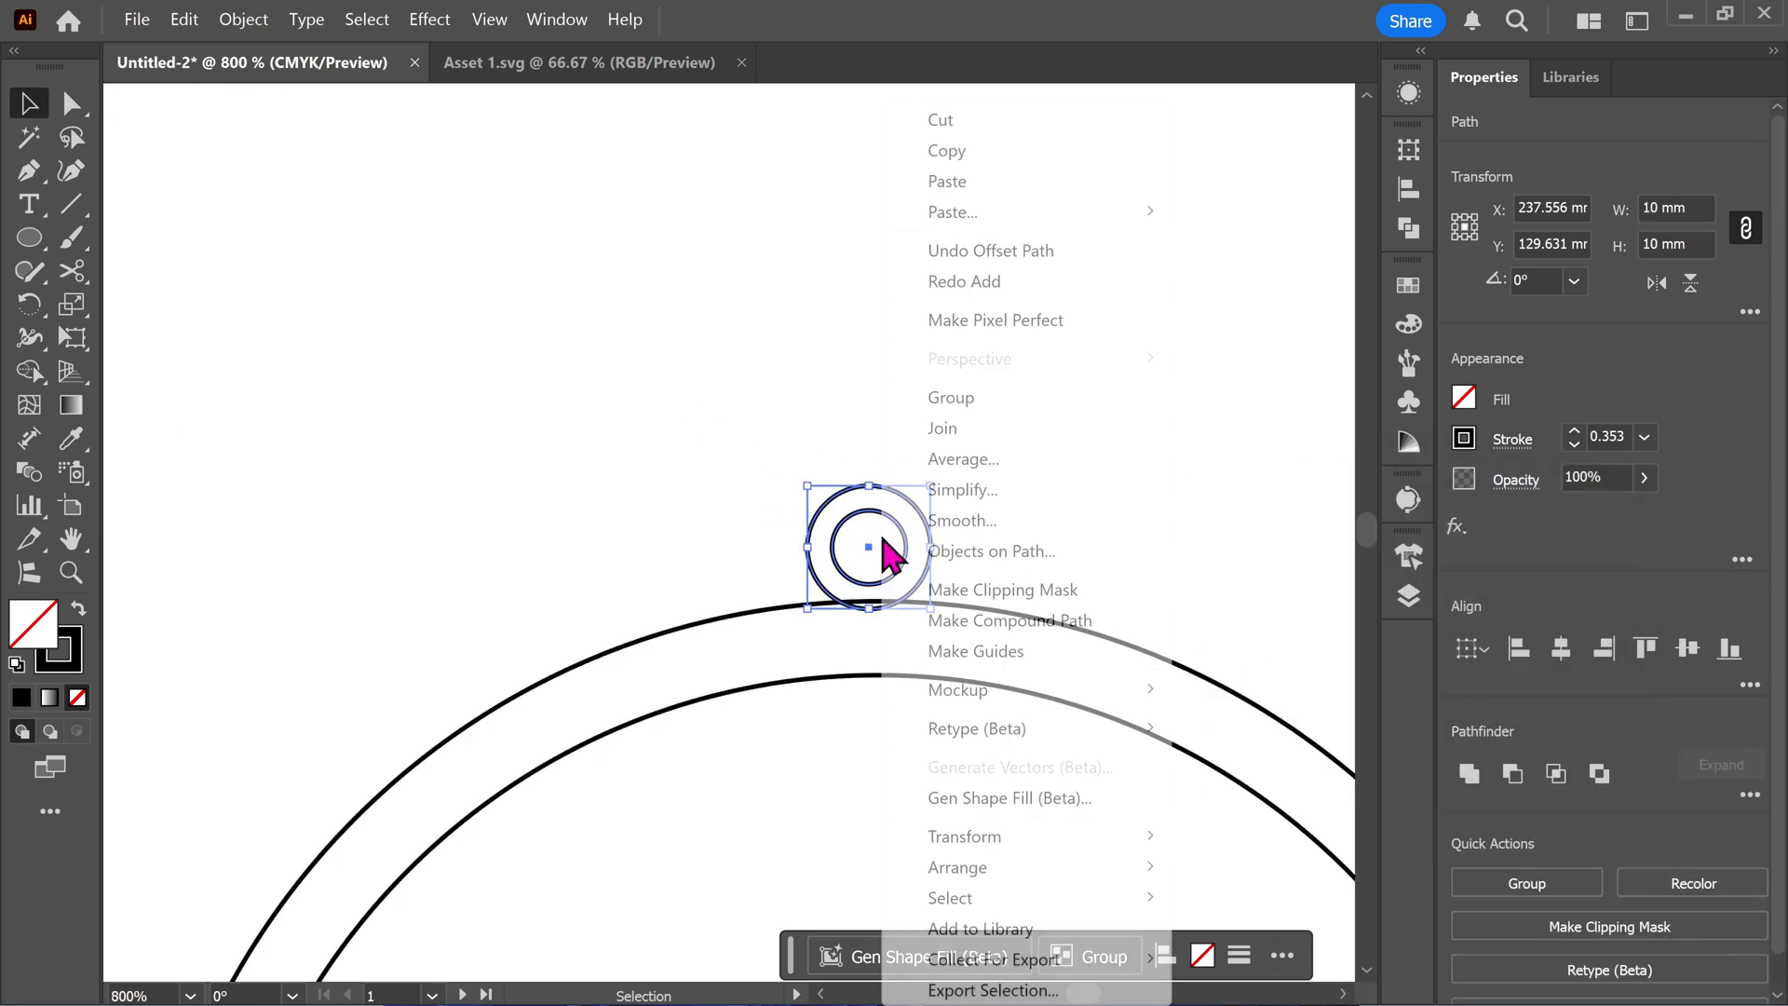
click(1021, 617)
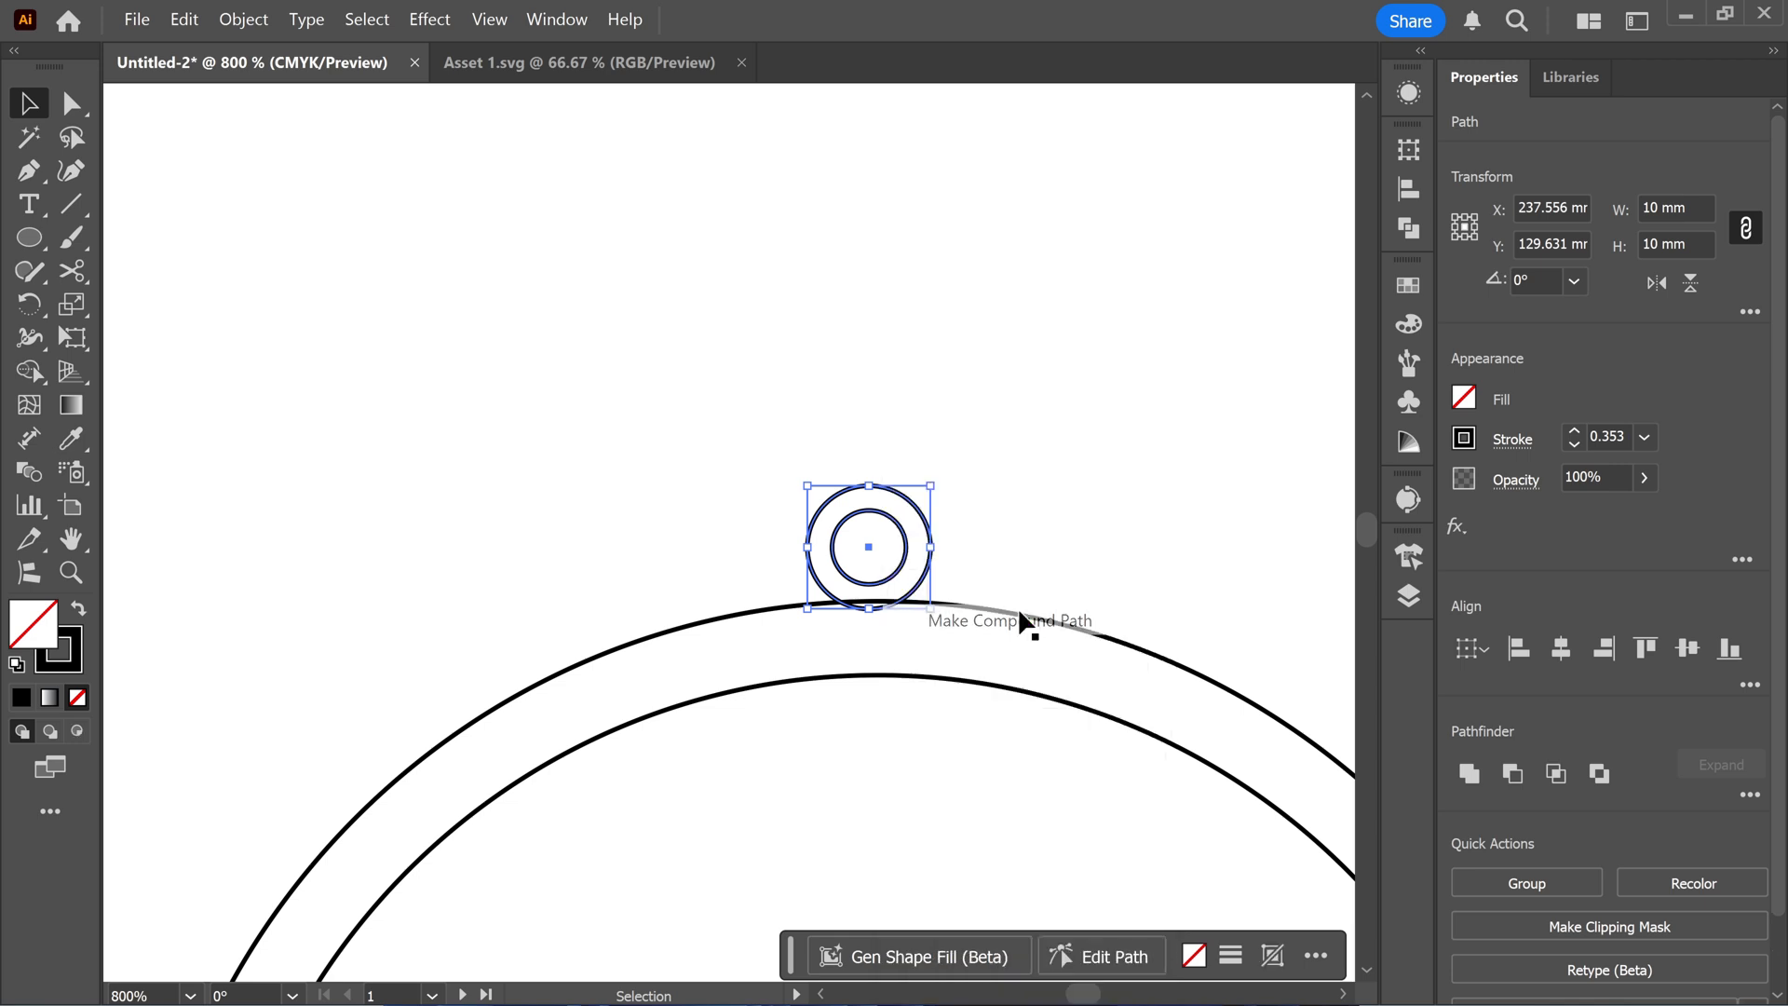
Align the hoop and the new ring to their horizontal centres and unite them into one shape.
click(1032, 494)
click(1193, 655)
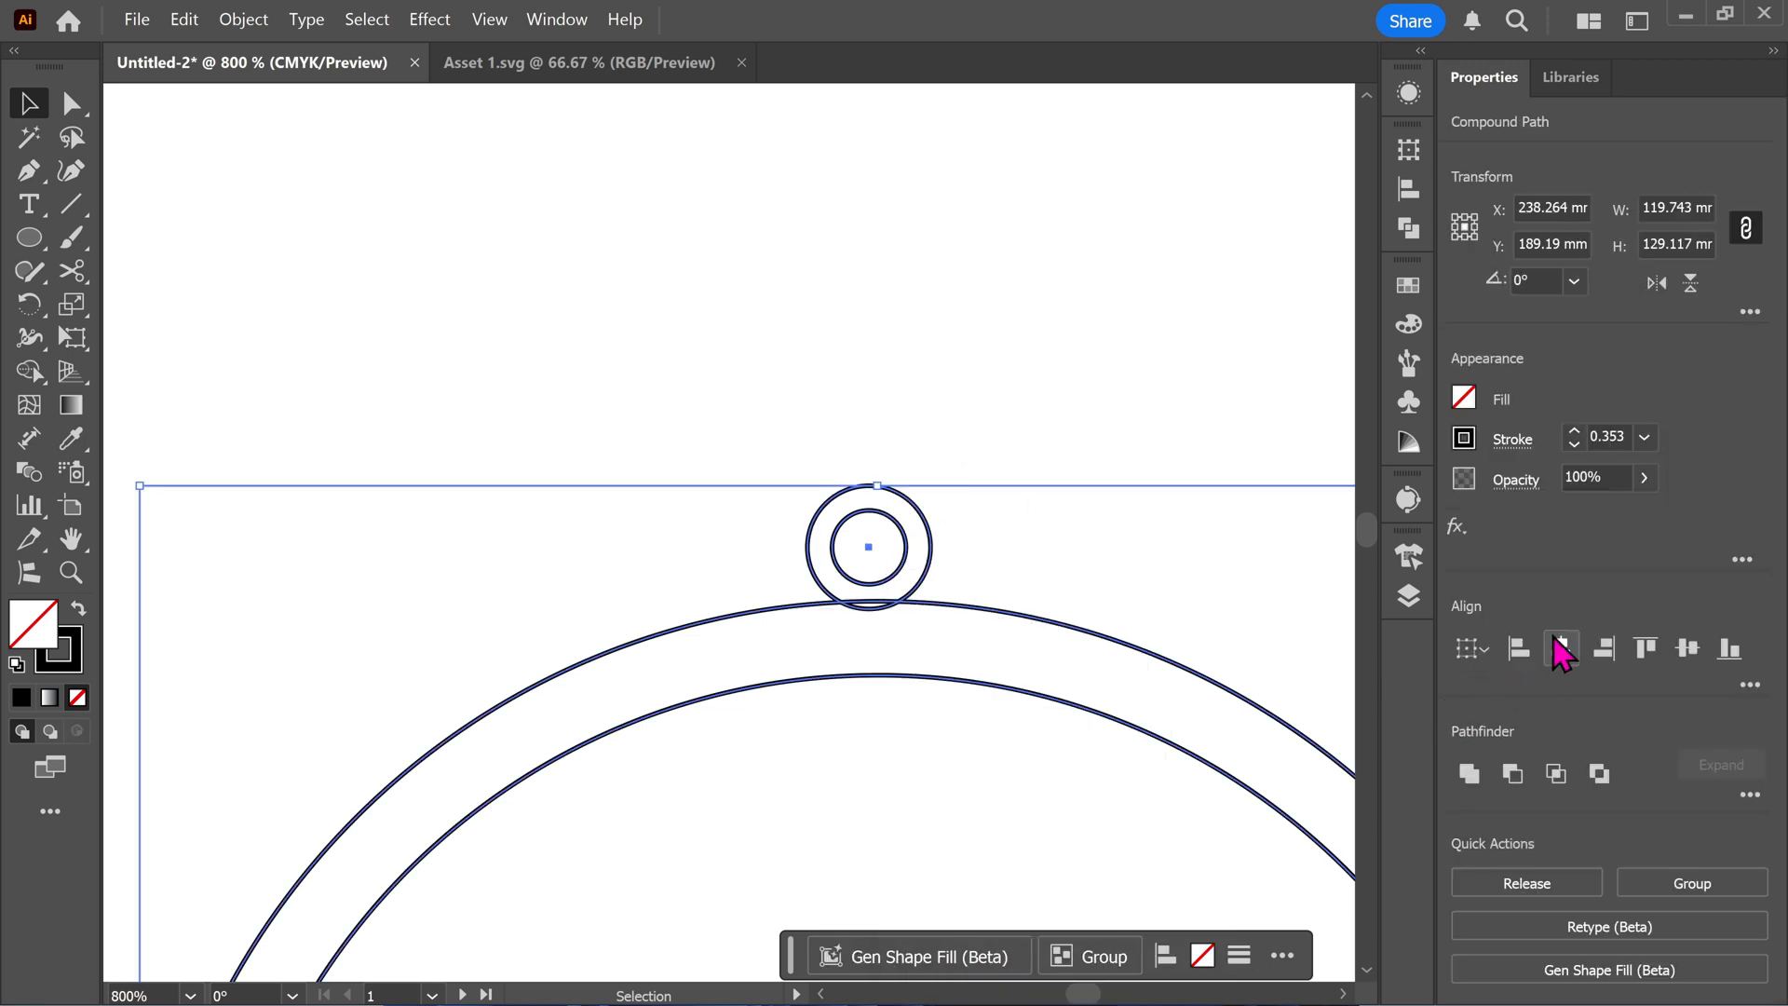
click(1560, 649)
click(1470, 775)
click(1266, 617)
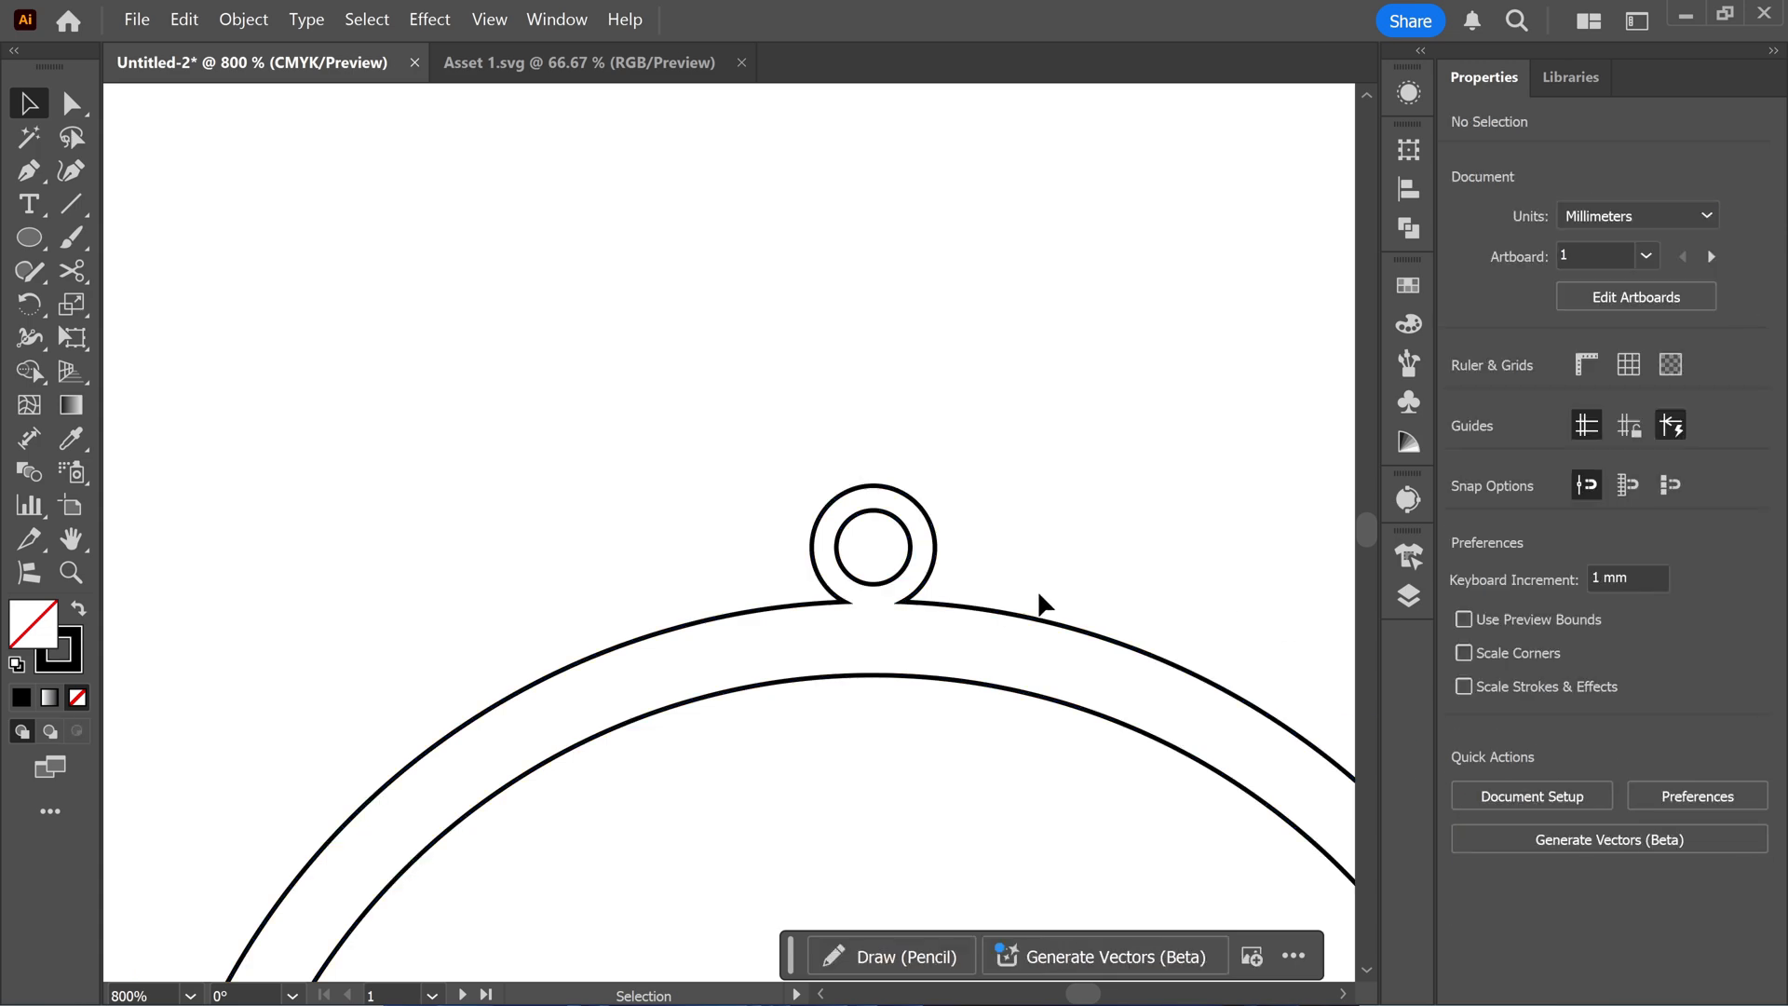
Copy the outlined bow from the clip-art artboard and place the duplicate in the lower opening of the new ornament.
scroll(1015, 602, down, 5)
key(space)
drag(1018, 689, 984, 568)
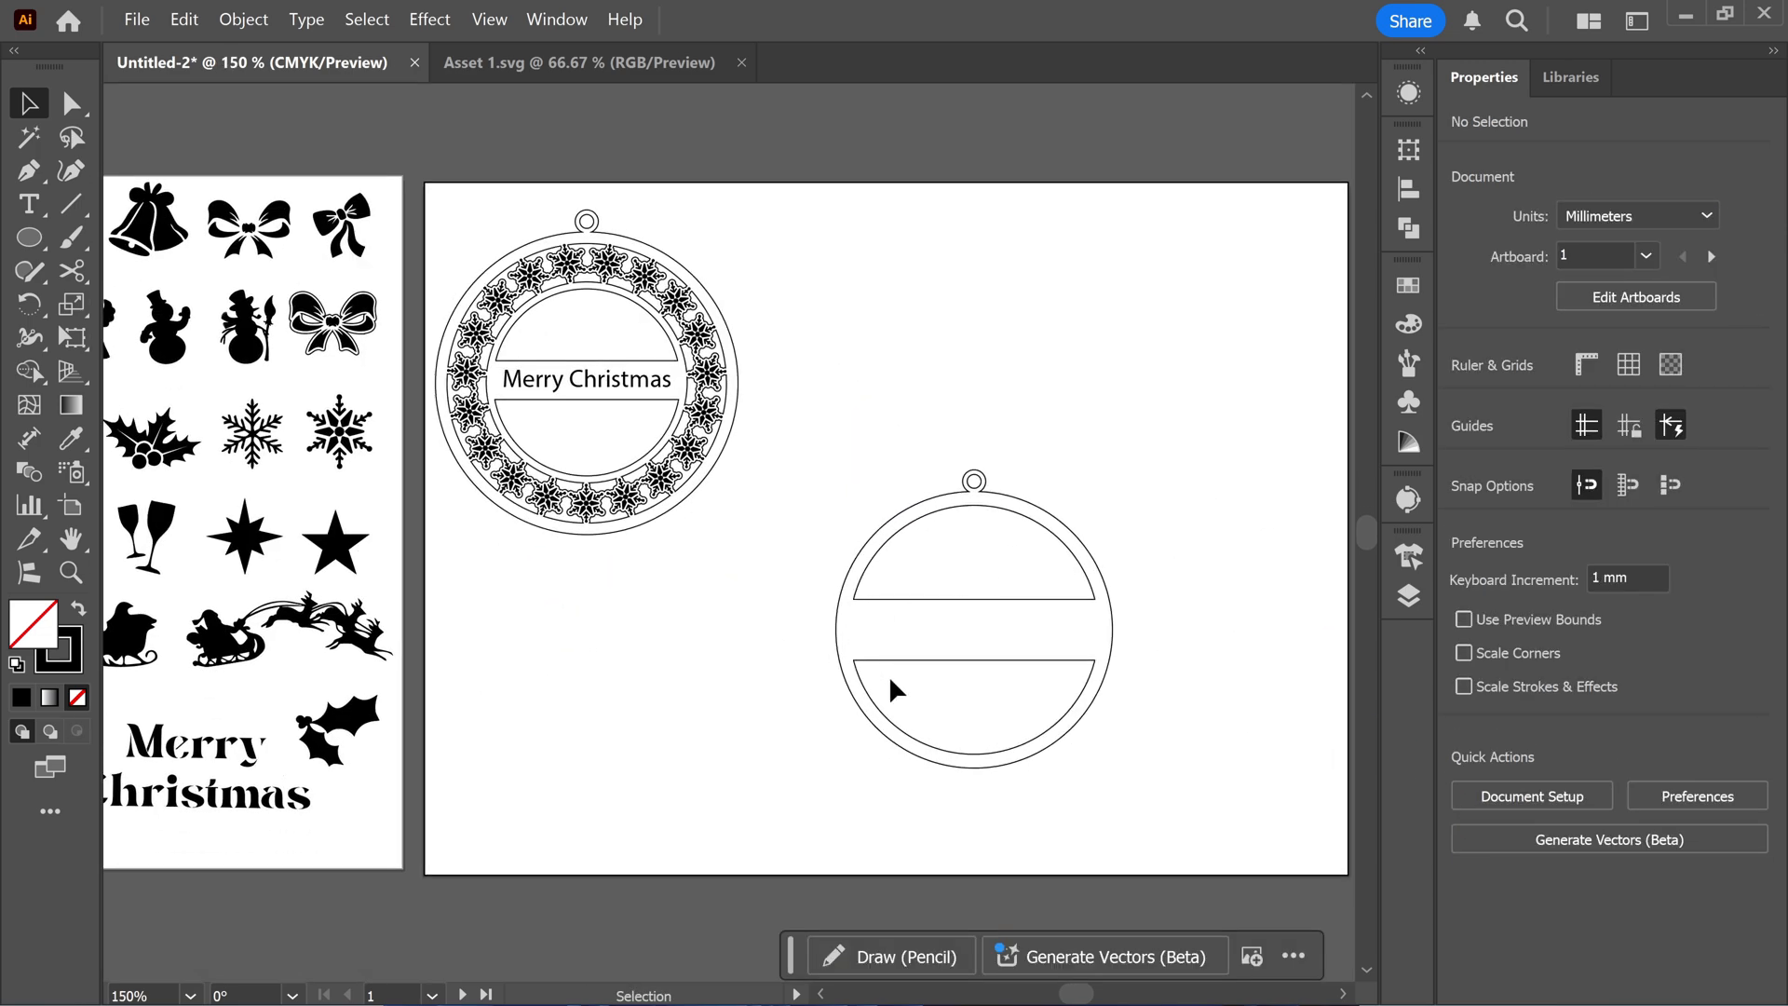
scroll(463, 641, down, 2)
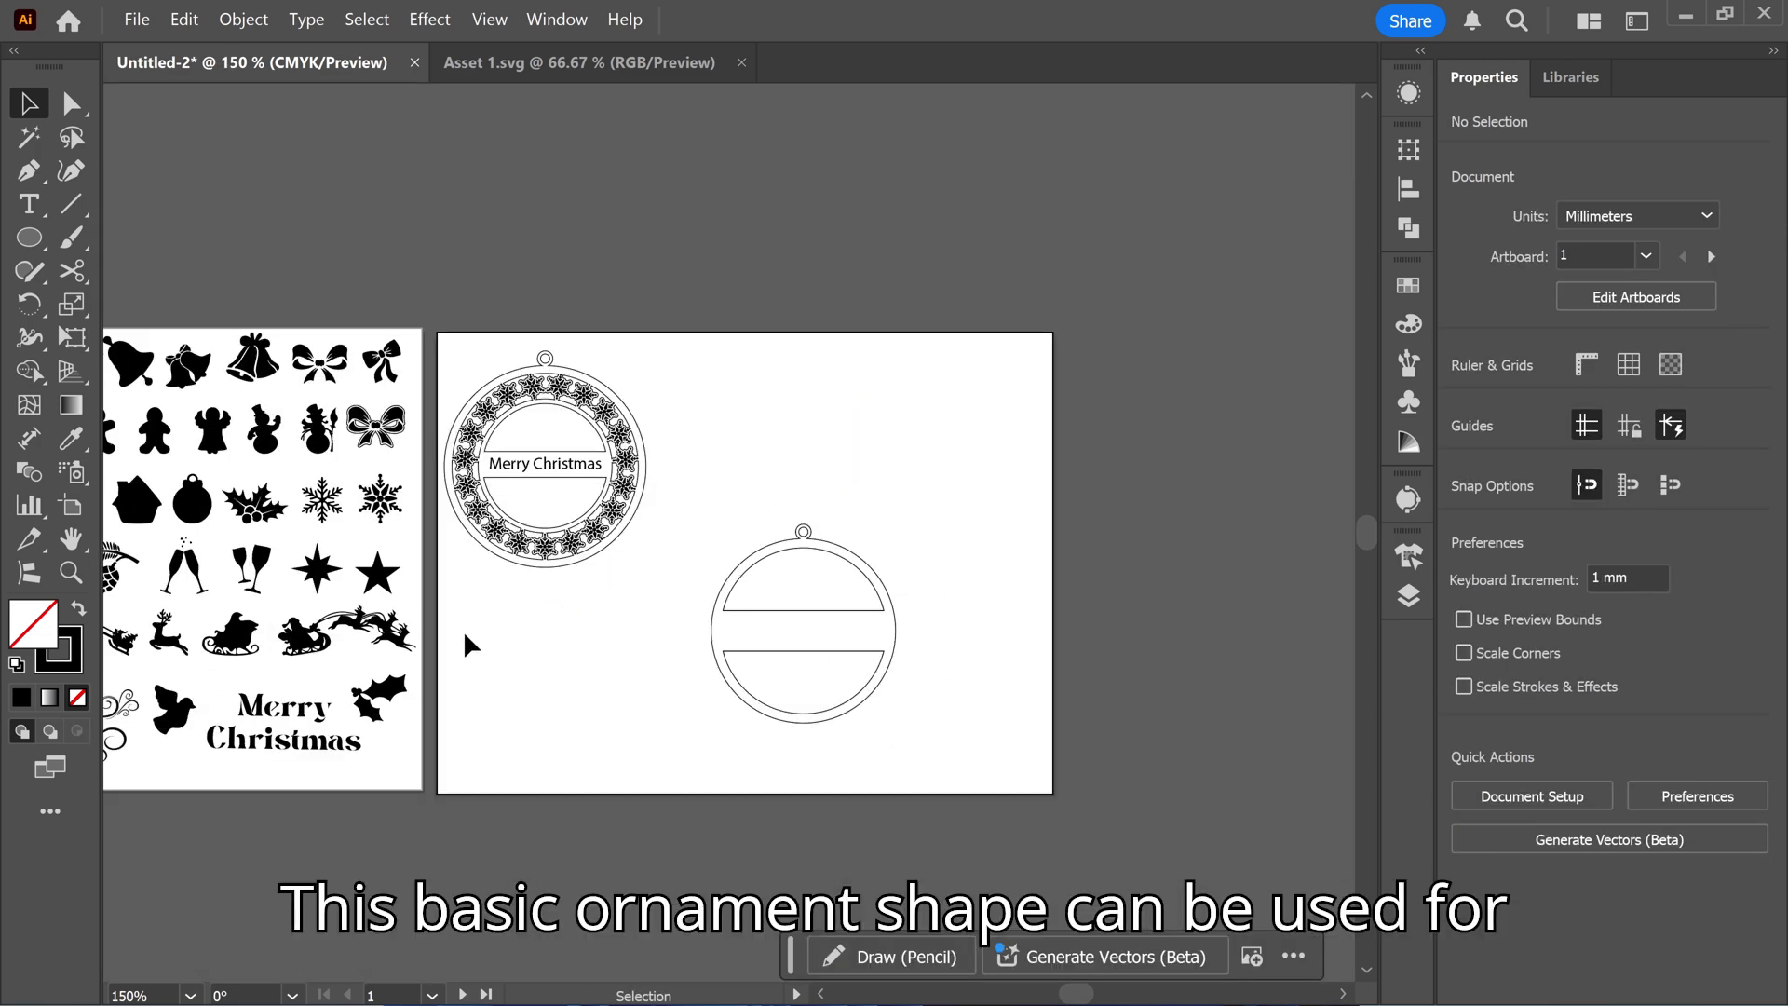
key(space)
drag(471, 642, 745, 630)
scroll(436, 635, up, 3)
scroll(437, 630, down, 1)
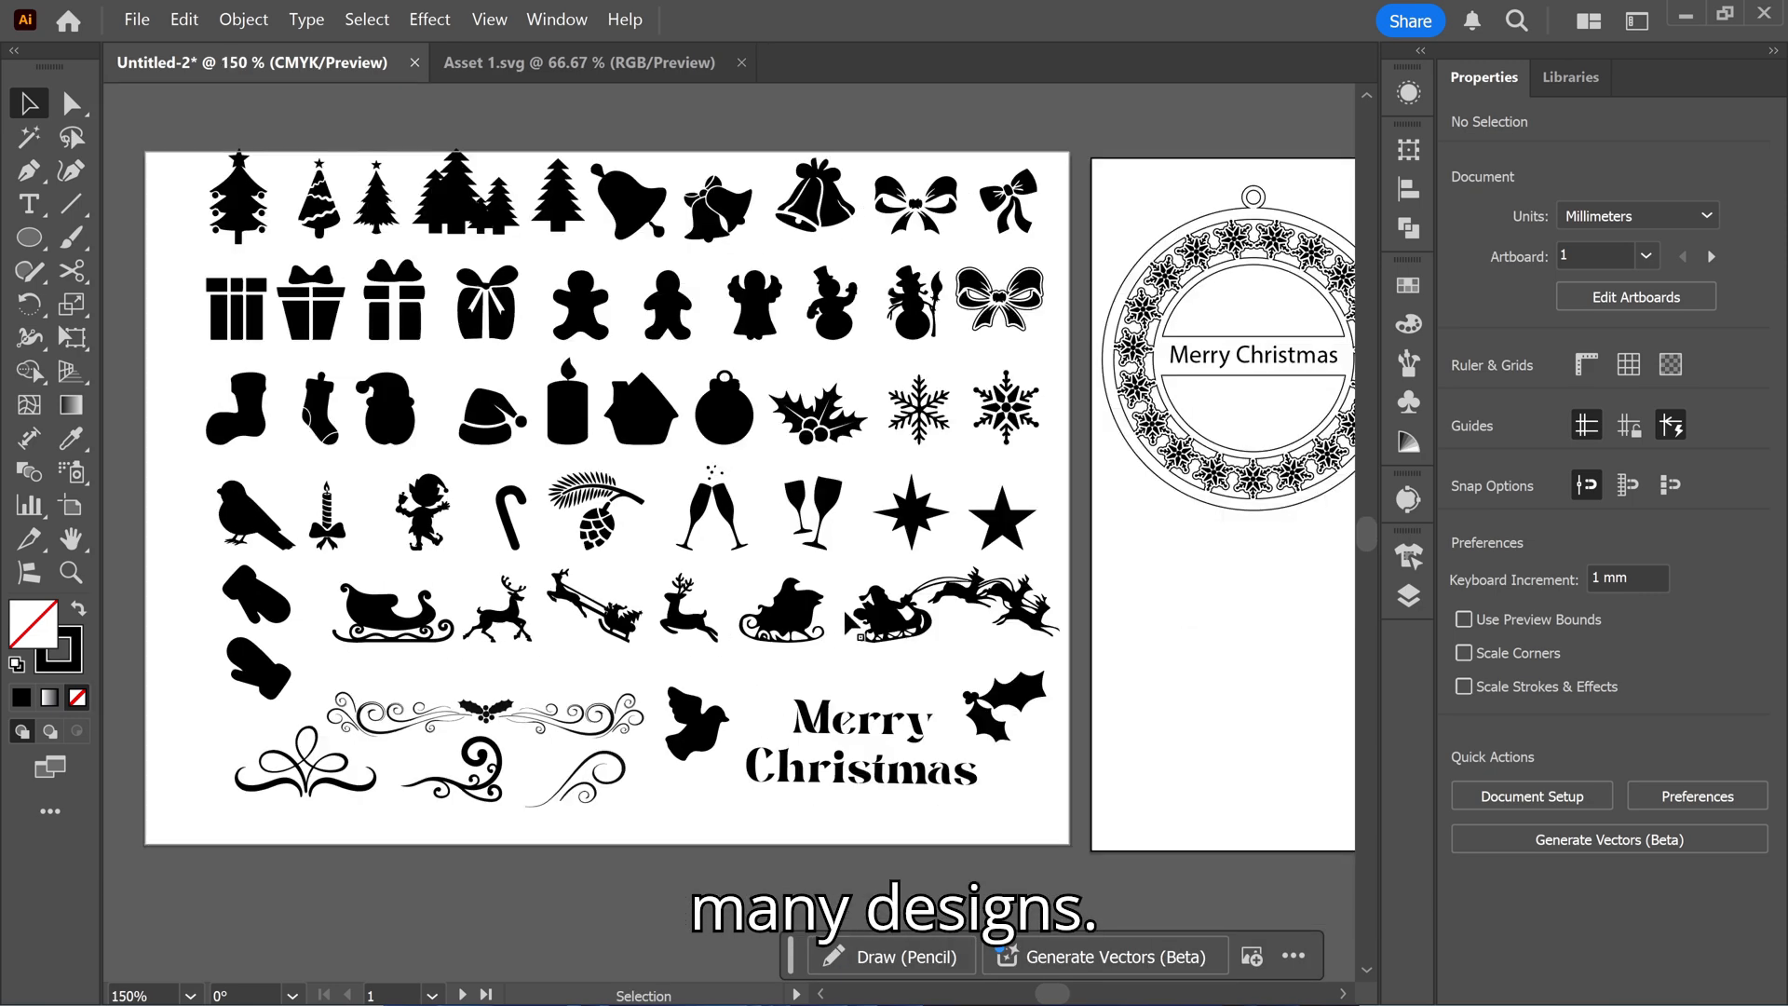
click(1017, 304)
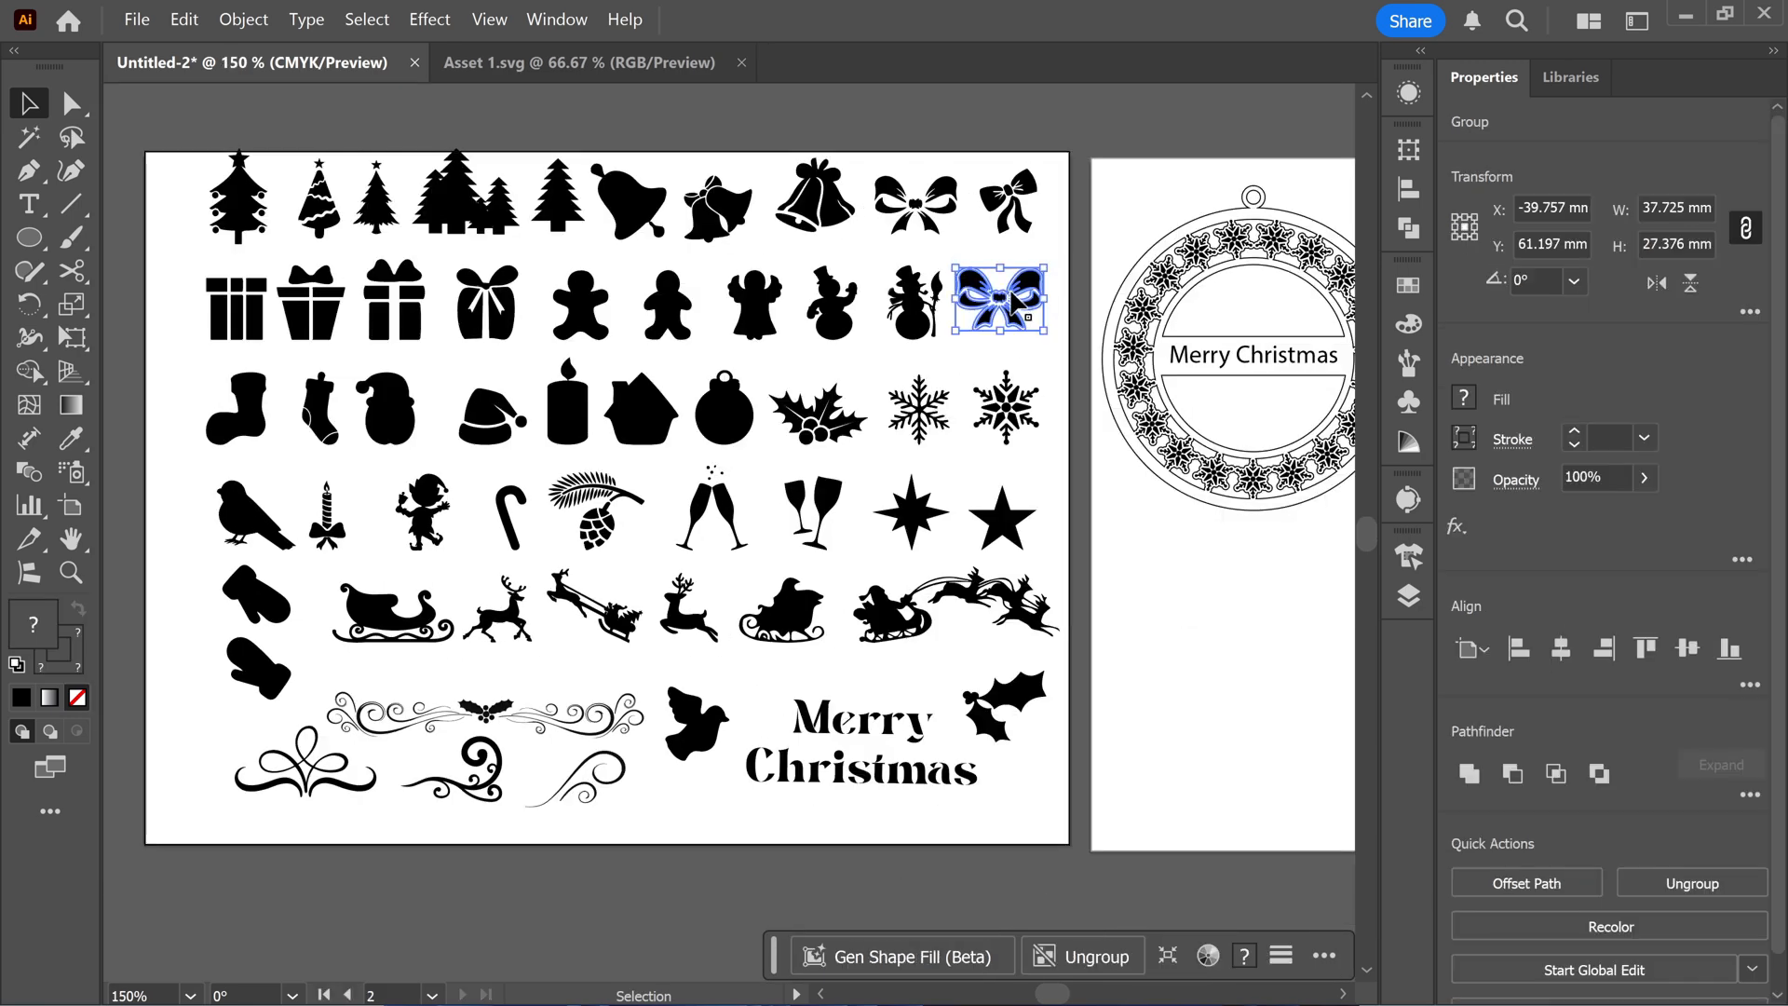
key(ctrl+c)
key(ctrl+v)
scroll(1013, 300, down, 2)
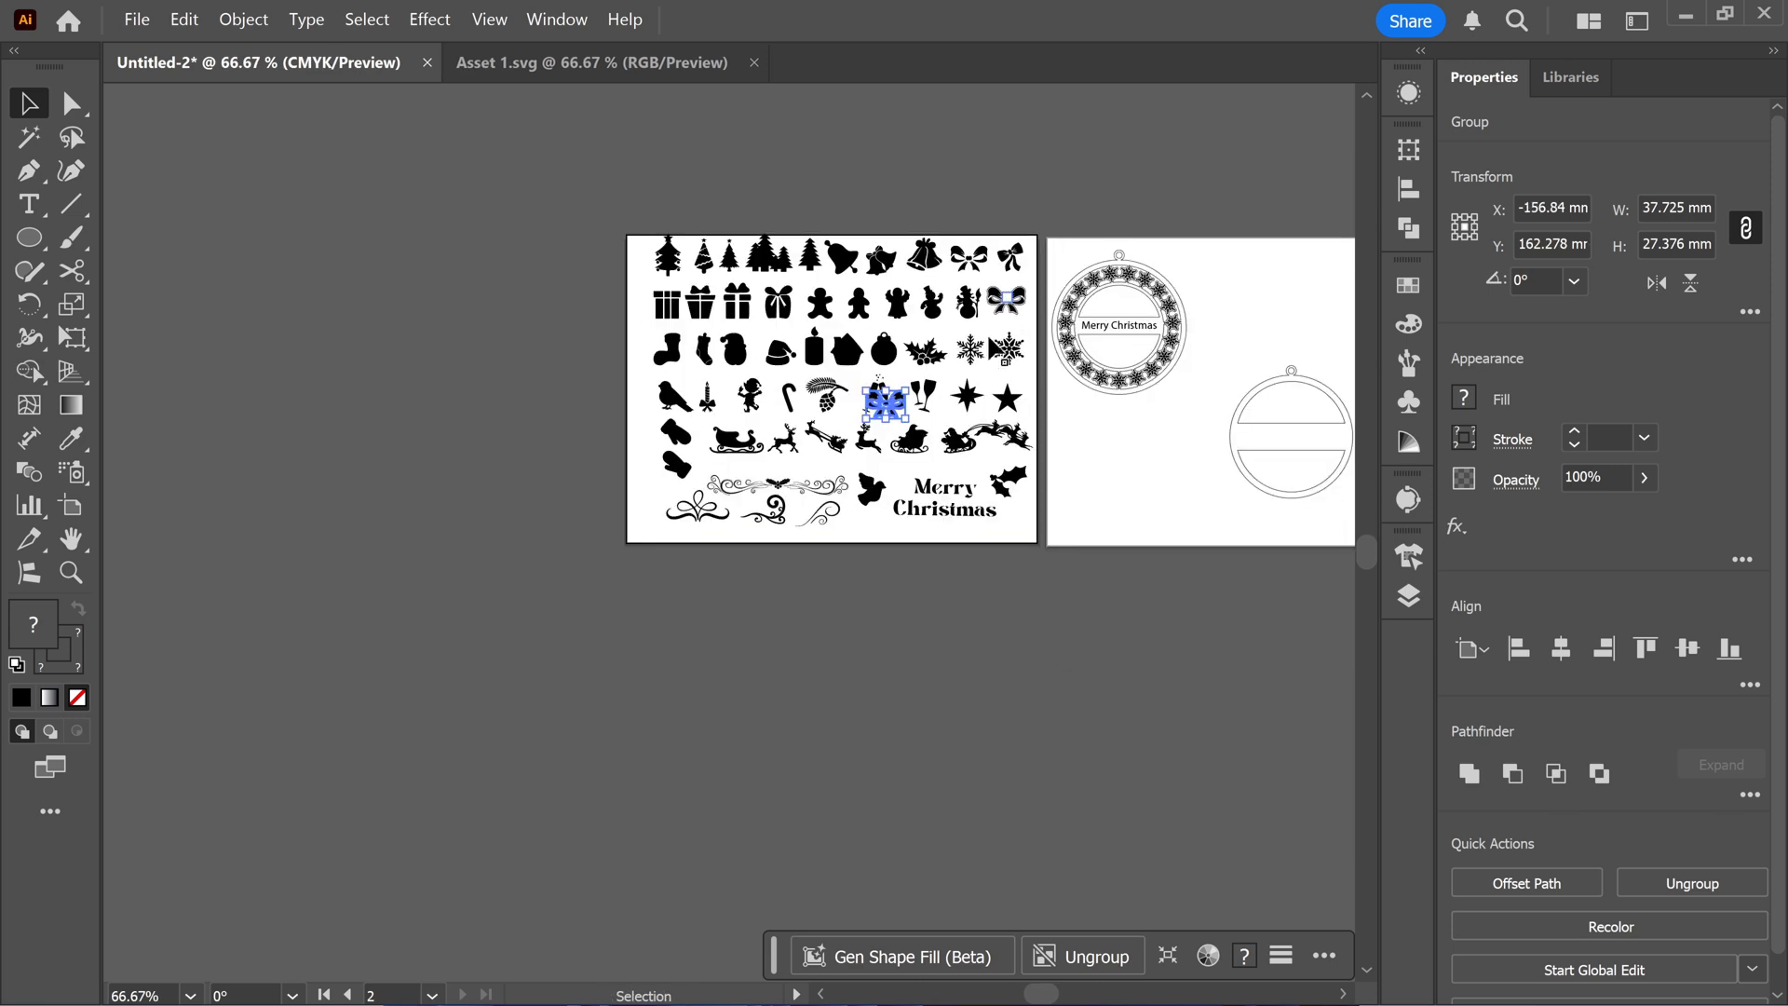
drag(897, 415, 1276, 456)
scroll(1277, 456, right, 3)
scroll(988, 459, up, 5)
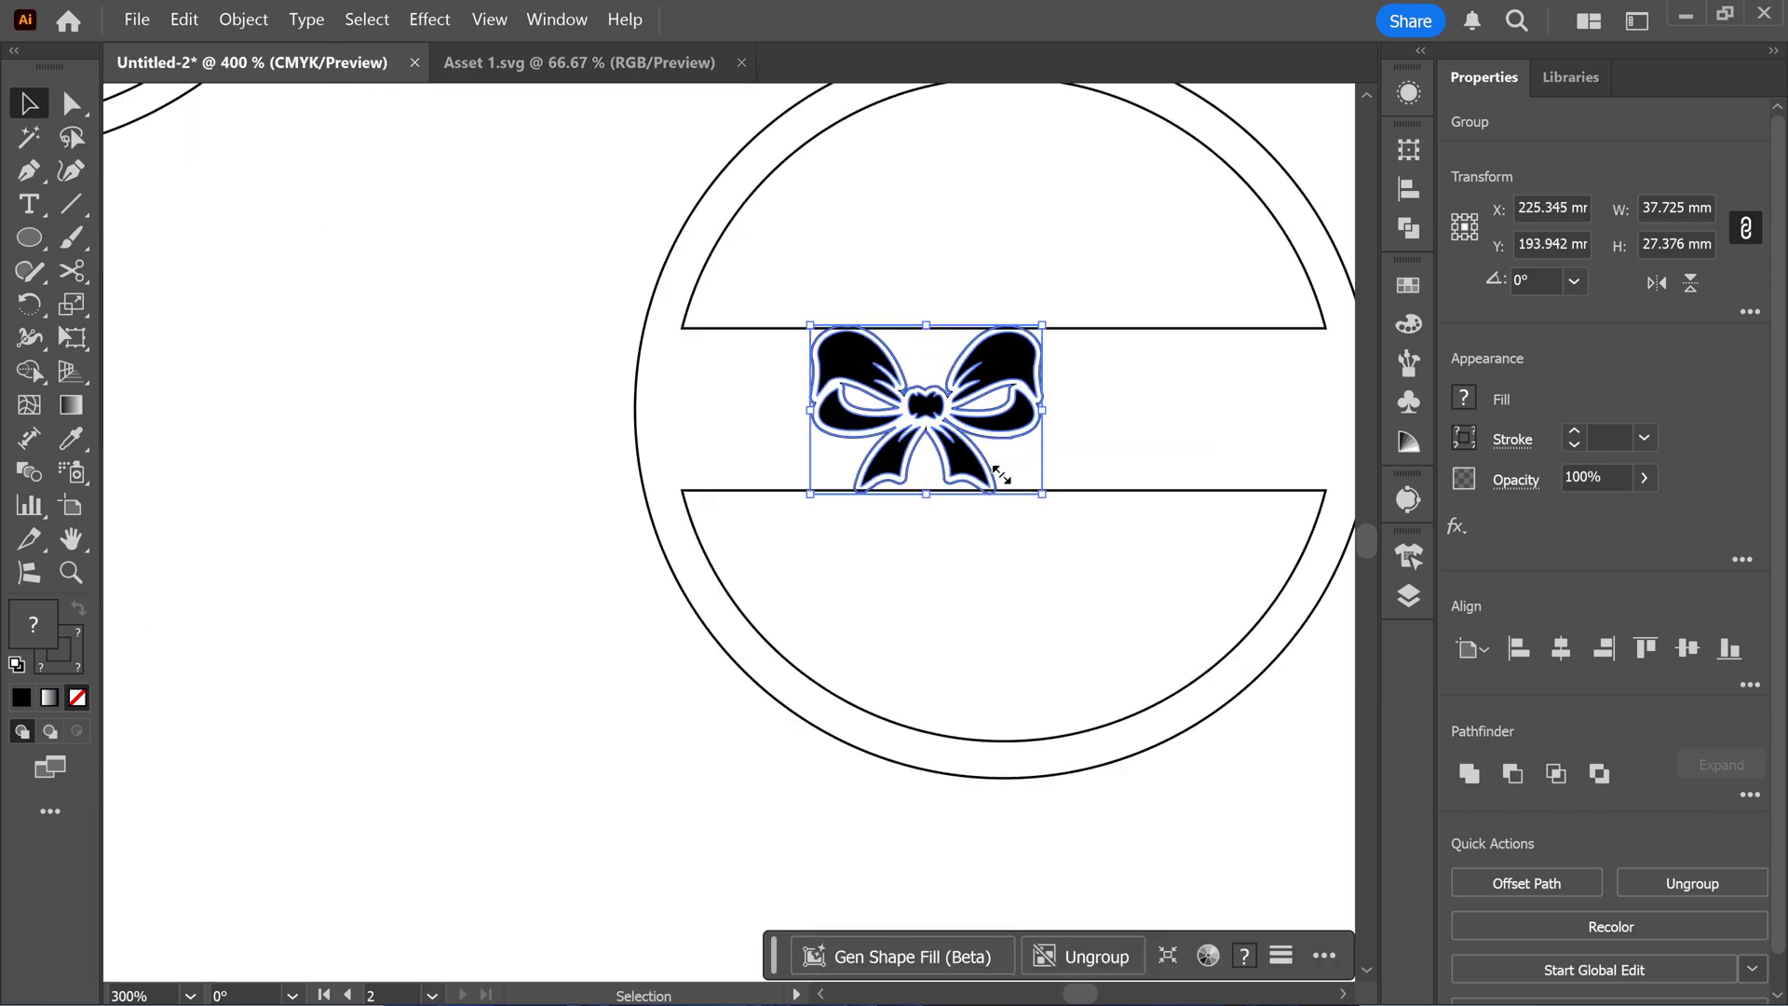
drag(929, 416, 1018, 576)
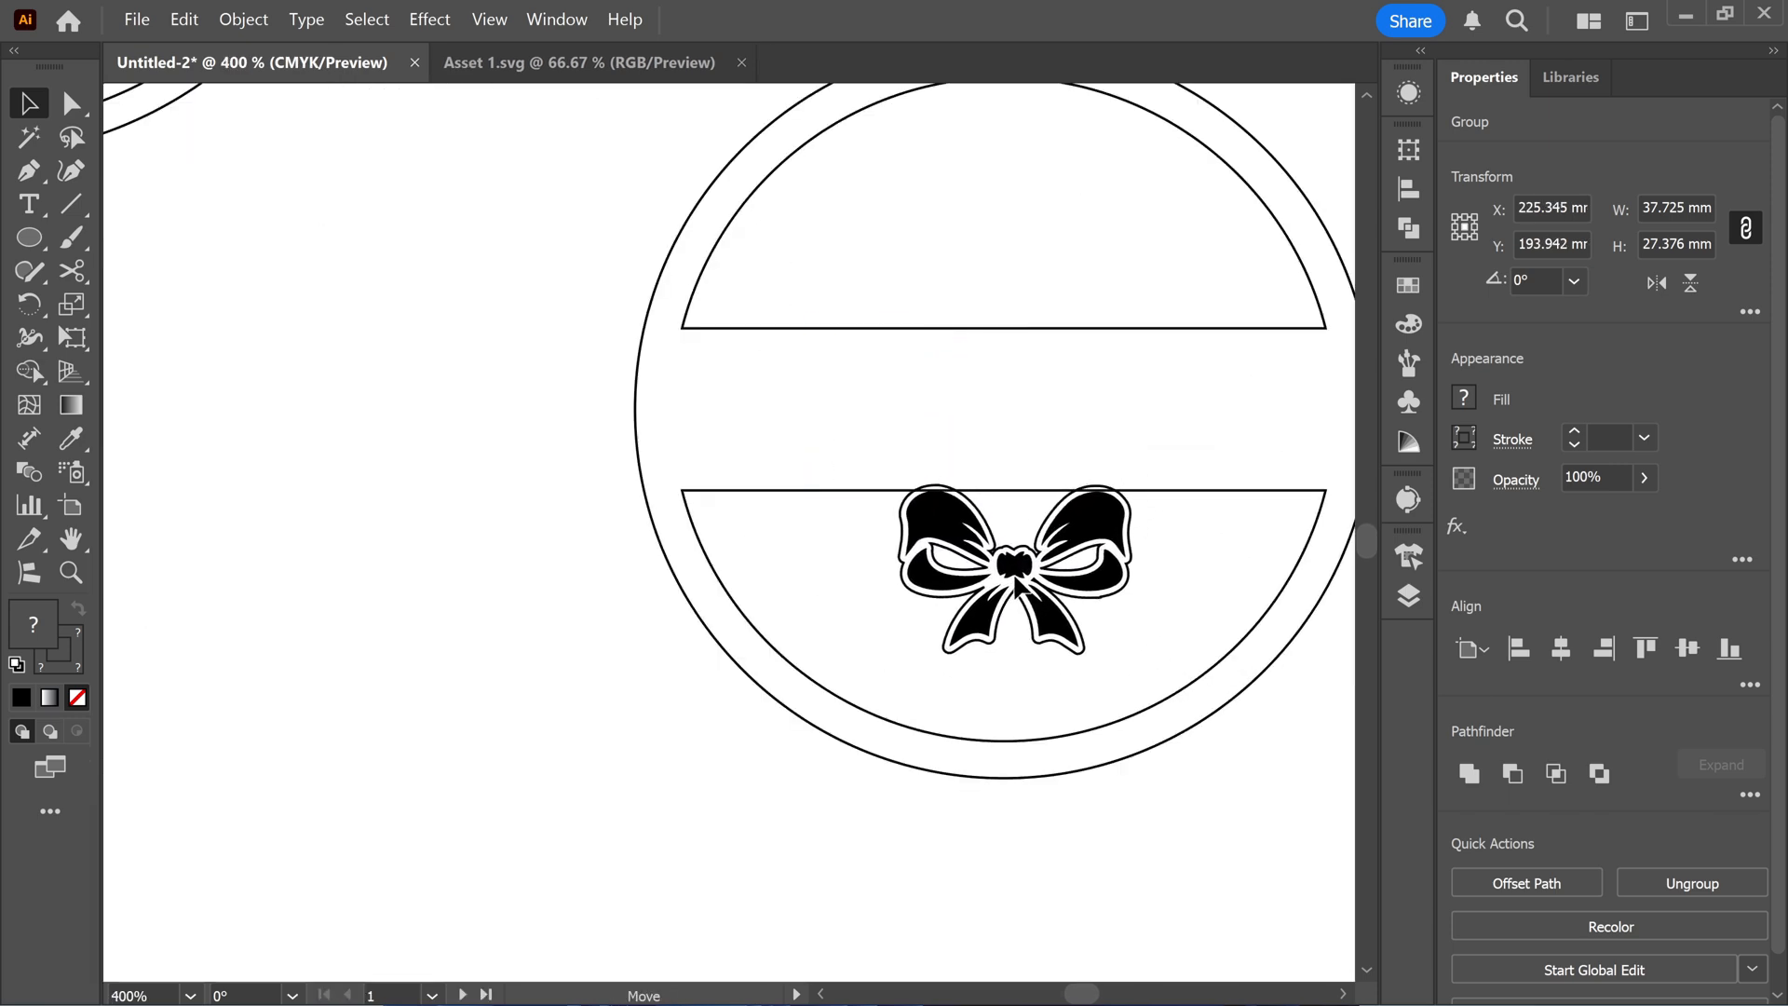
Enlarge the bow proportionally, shift it to the middle of the lower opening and set its height to 40 mm.
drag(1158, 686, 1239, 745)
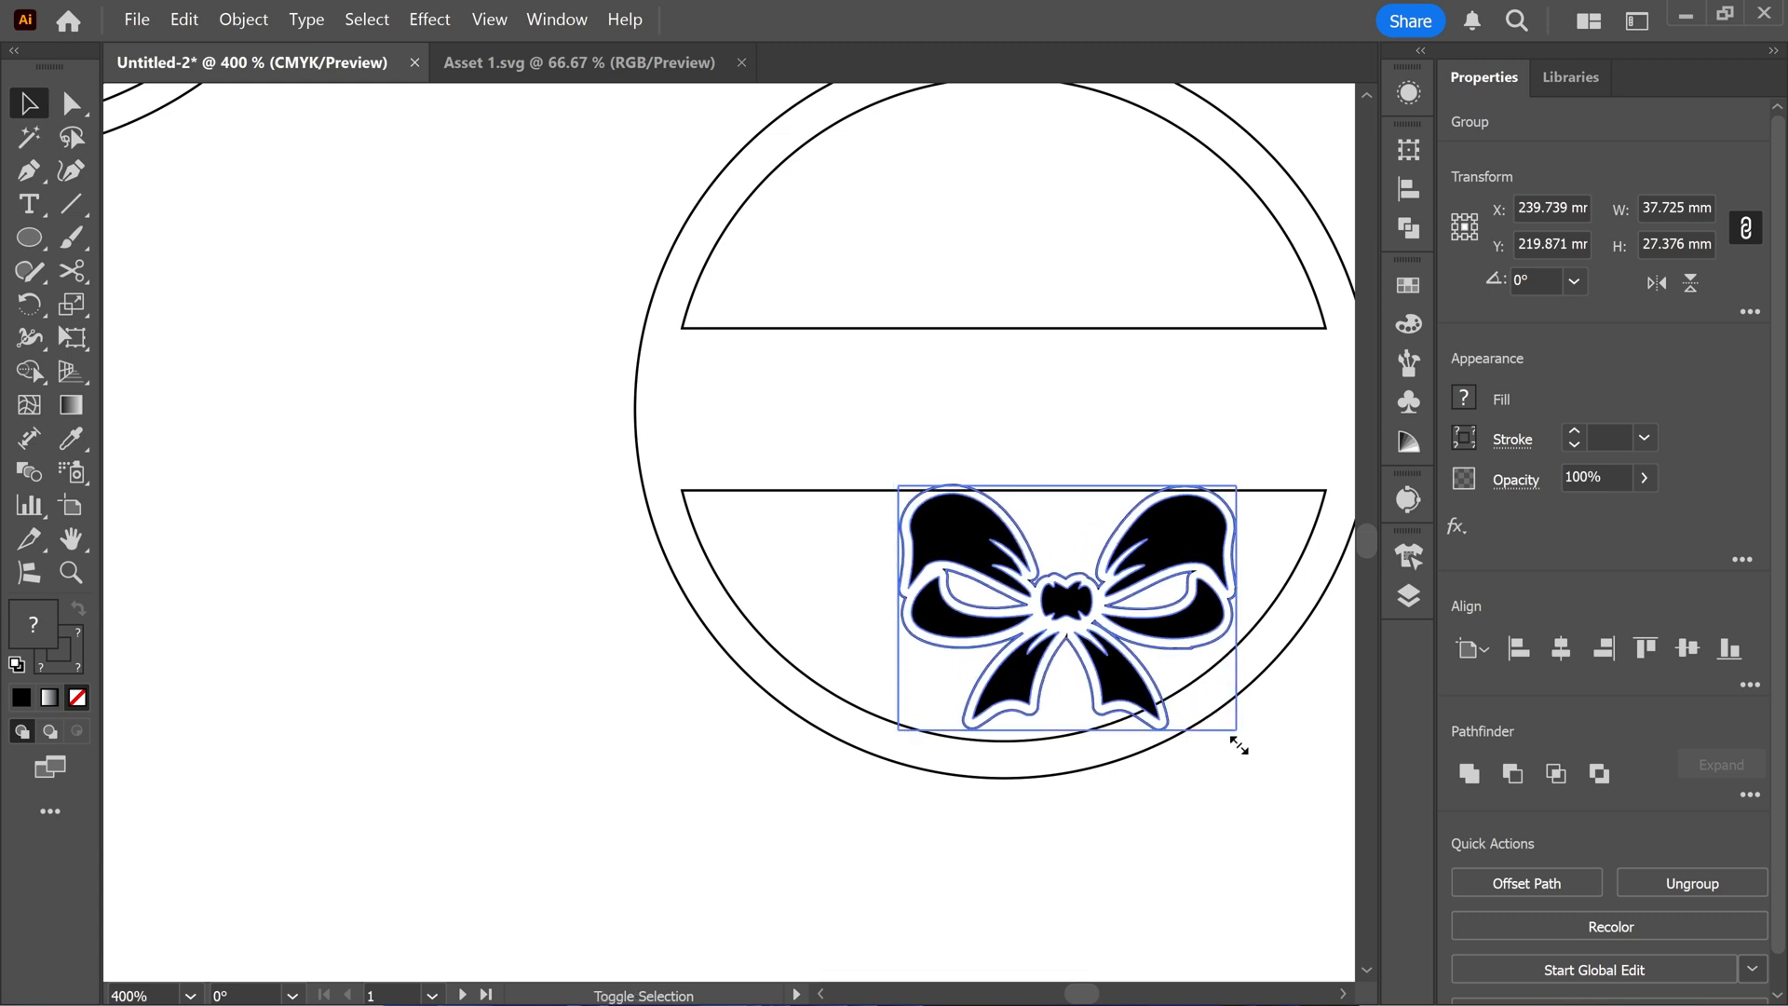
drag(1153, 554, 1093, 542)
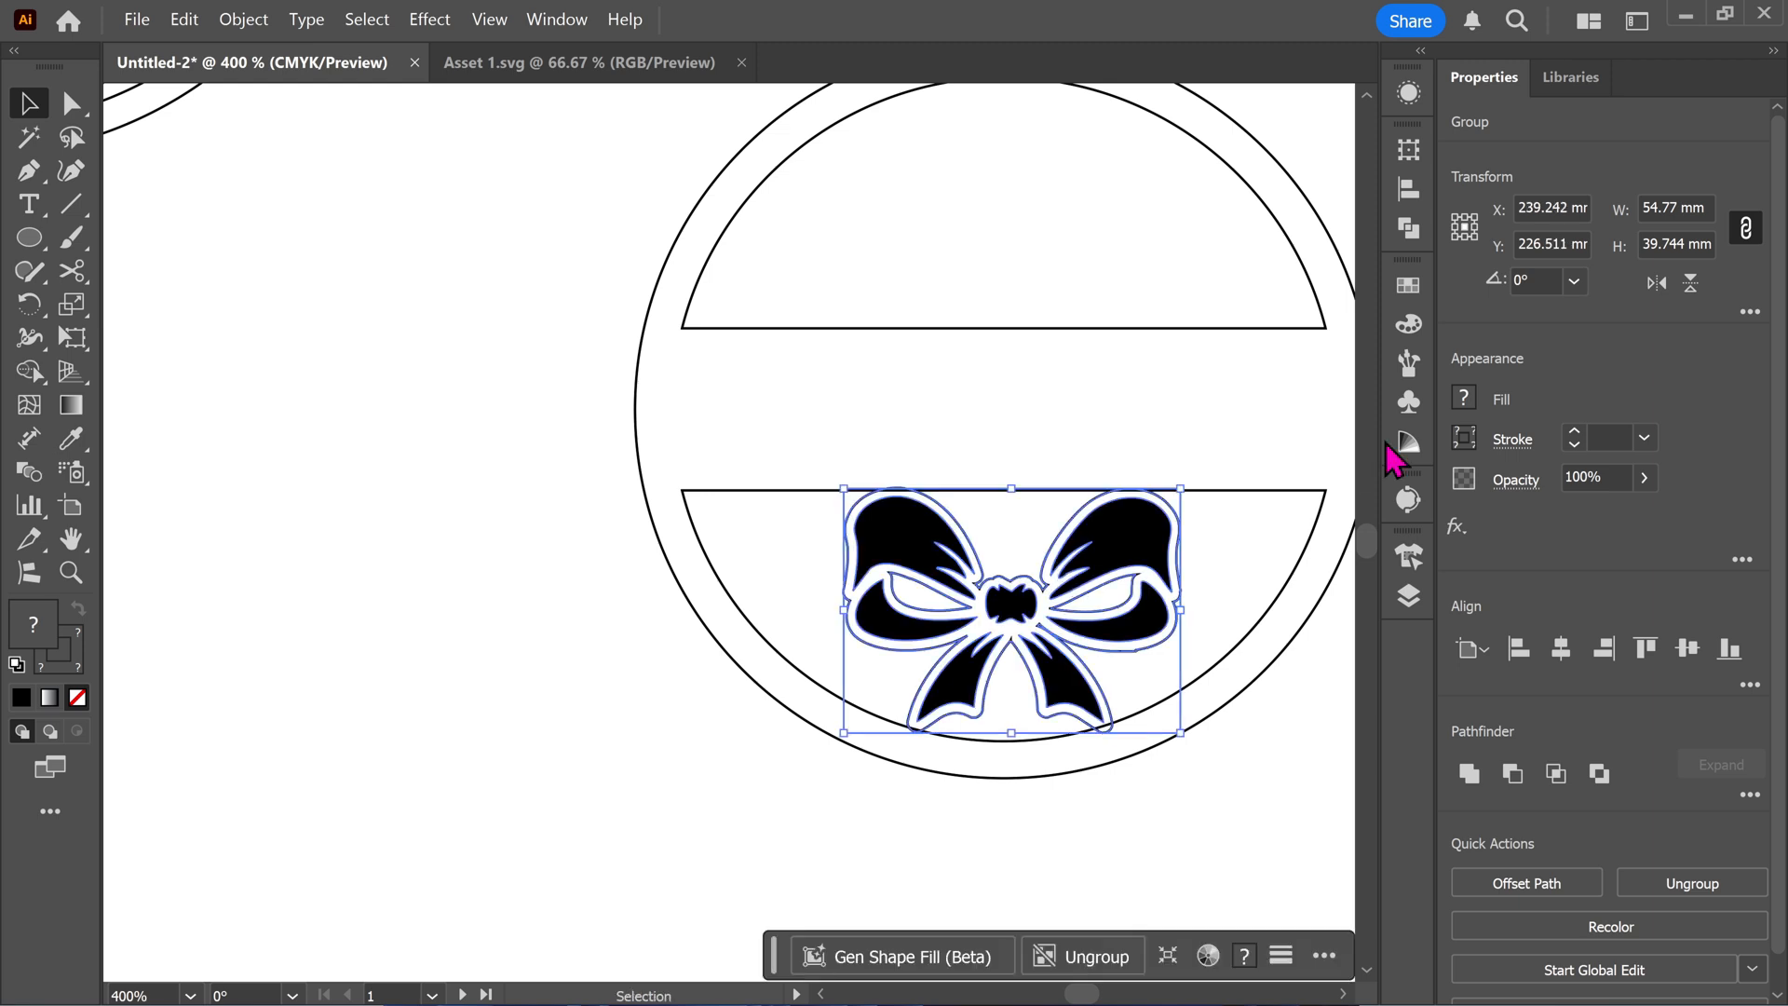
triple_click(1700, 242)
text(40)
key(Return)
Align the bow and the ornament to their horizontal centres.
scroll(1142, 594, up, 1)
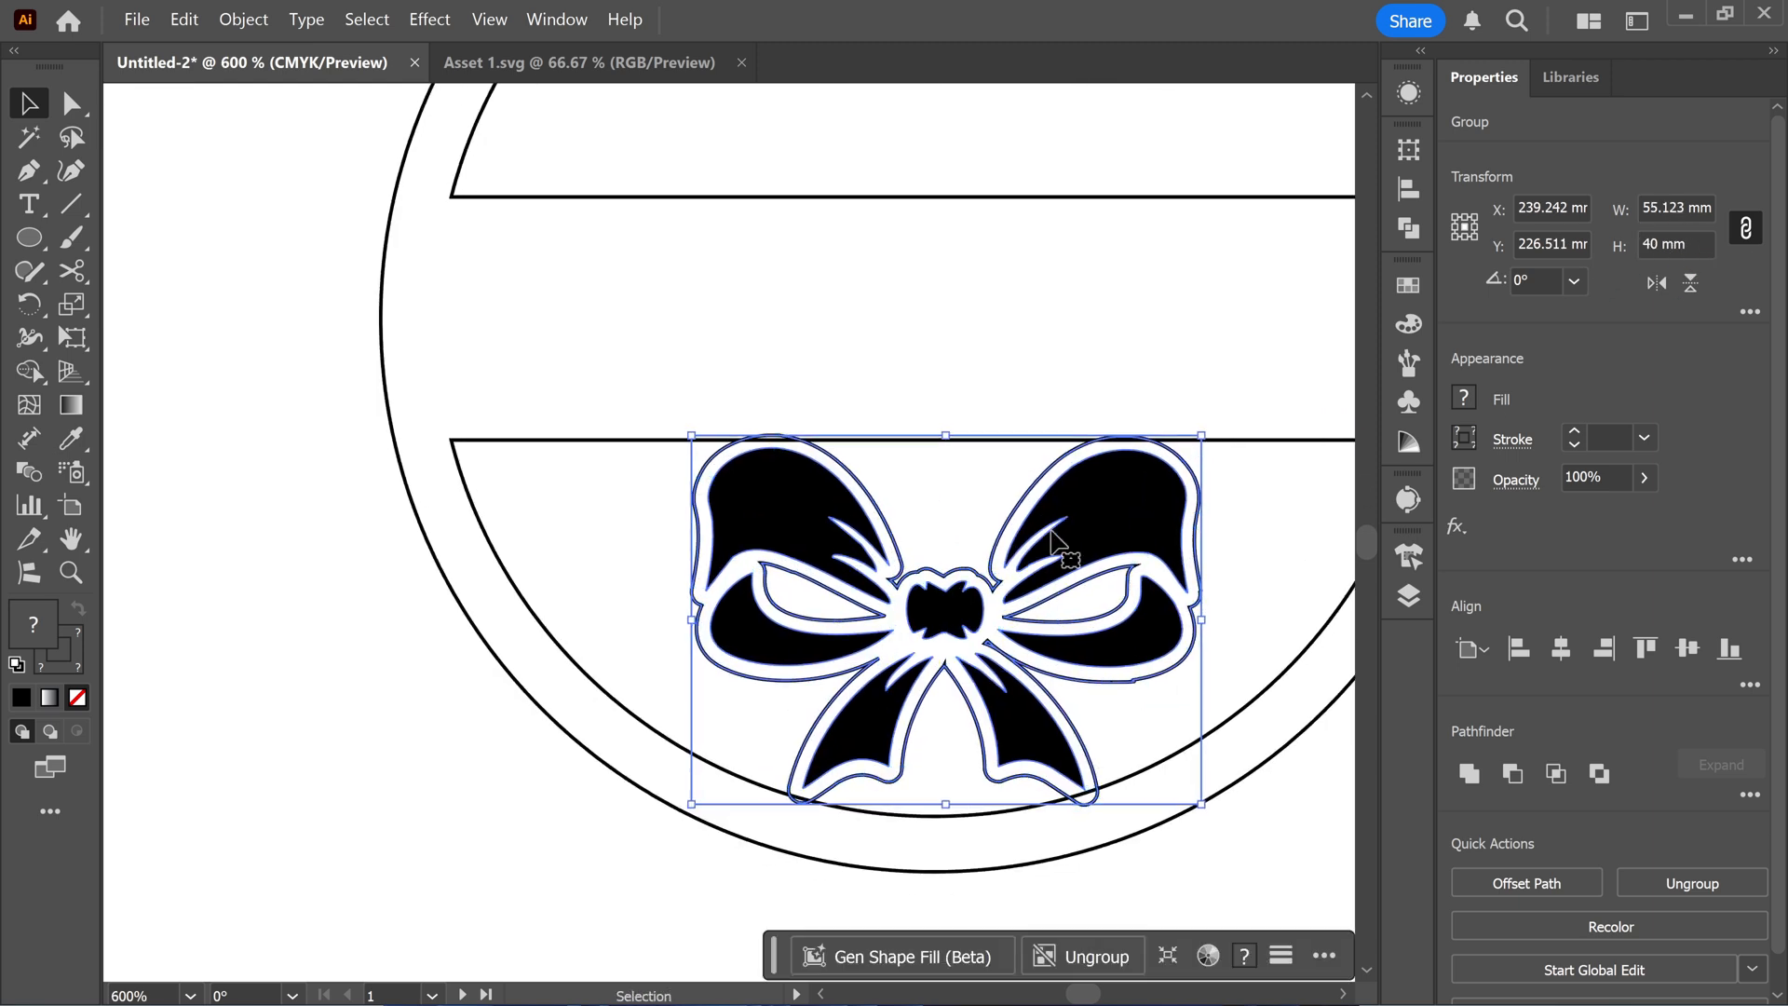
shift+click(535, 687)
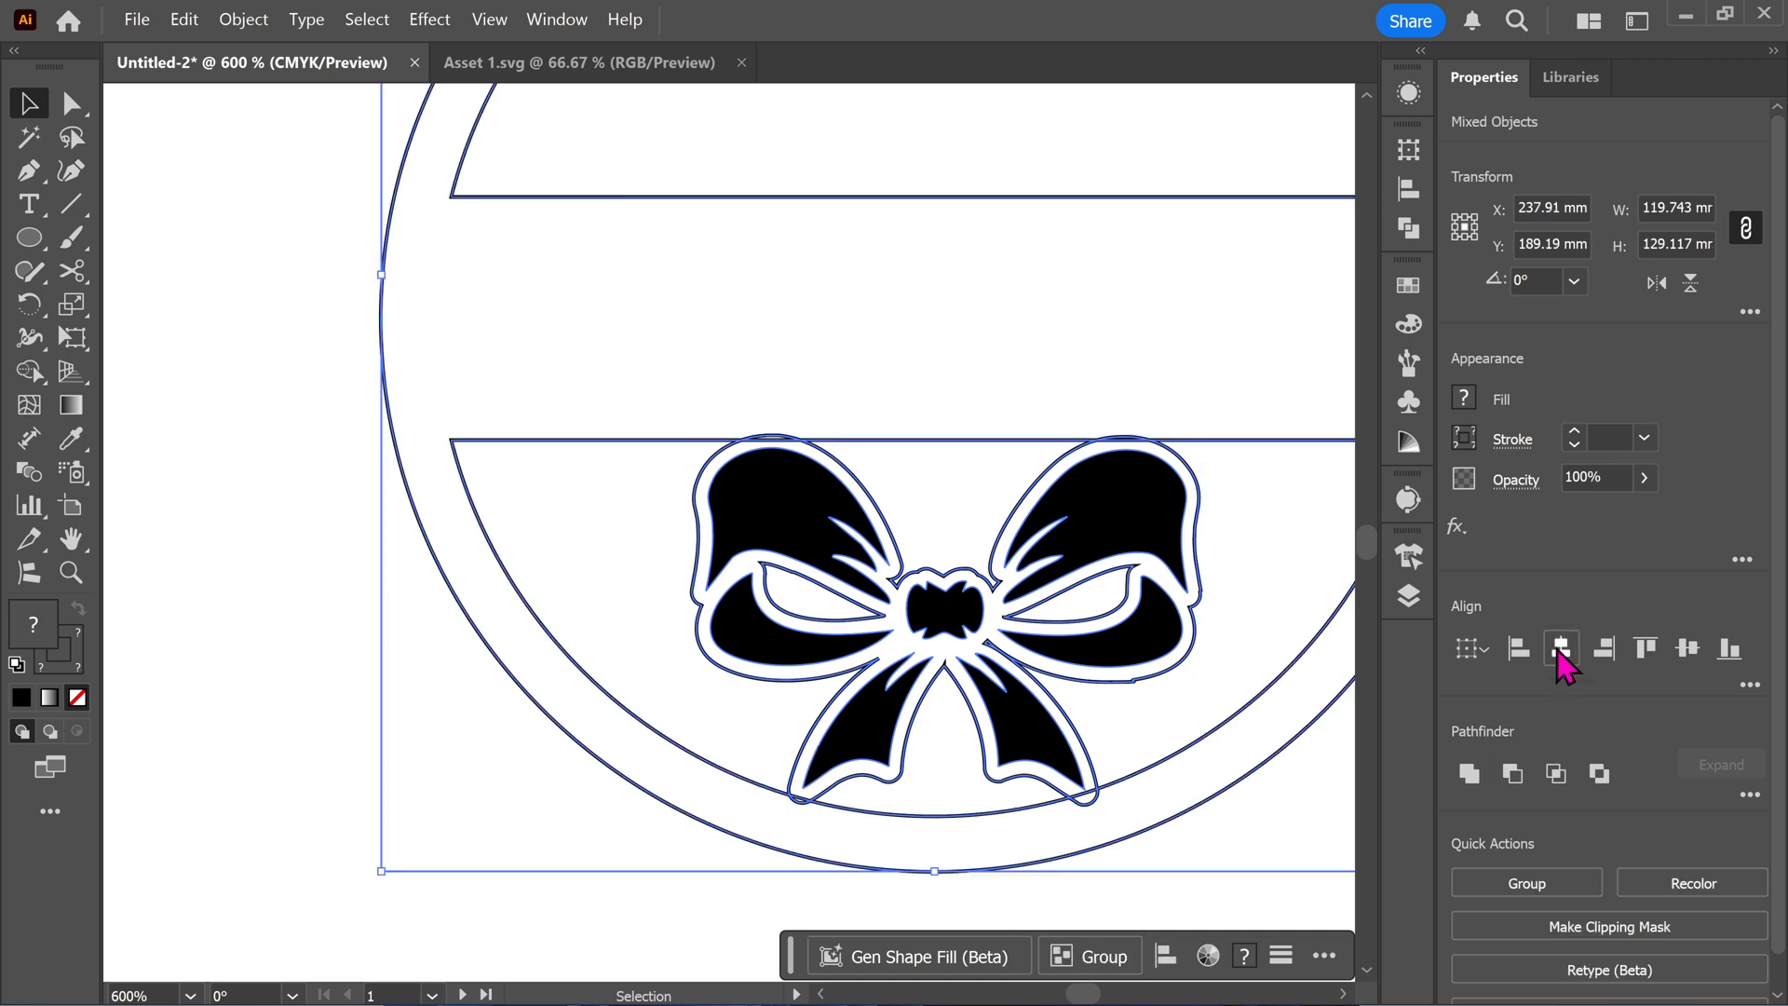
click(1568, 660)
click(976, 376)
Ungroup the bow so its outline separates from the black fill shapes.
click(790, 503)
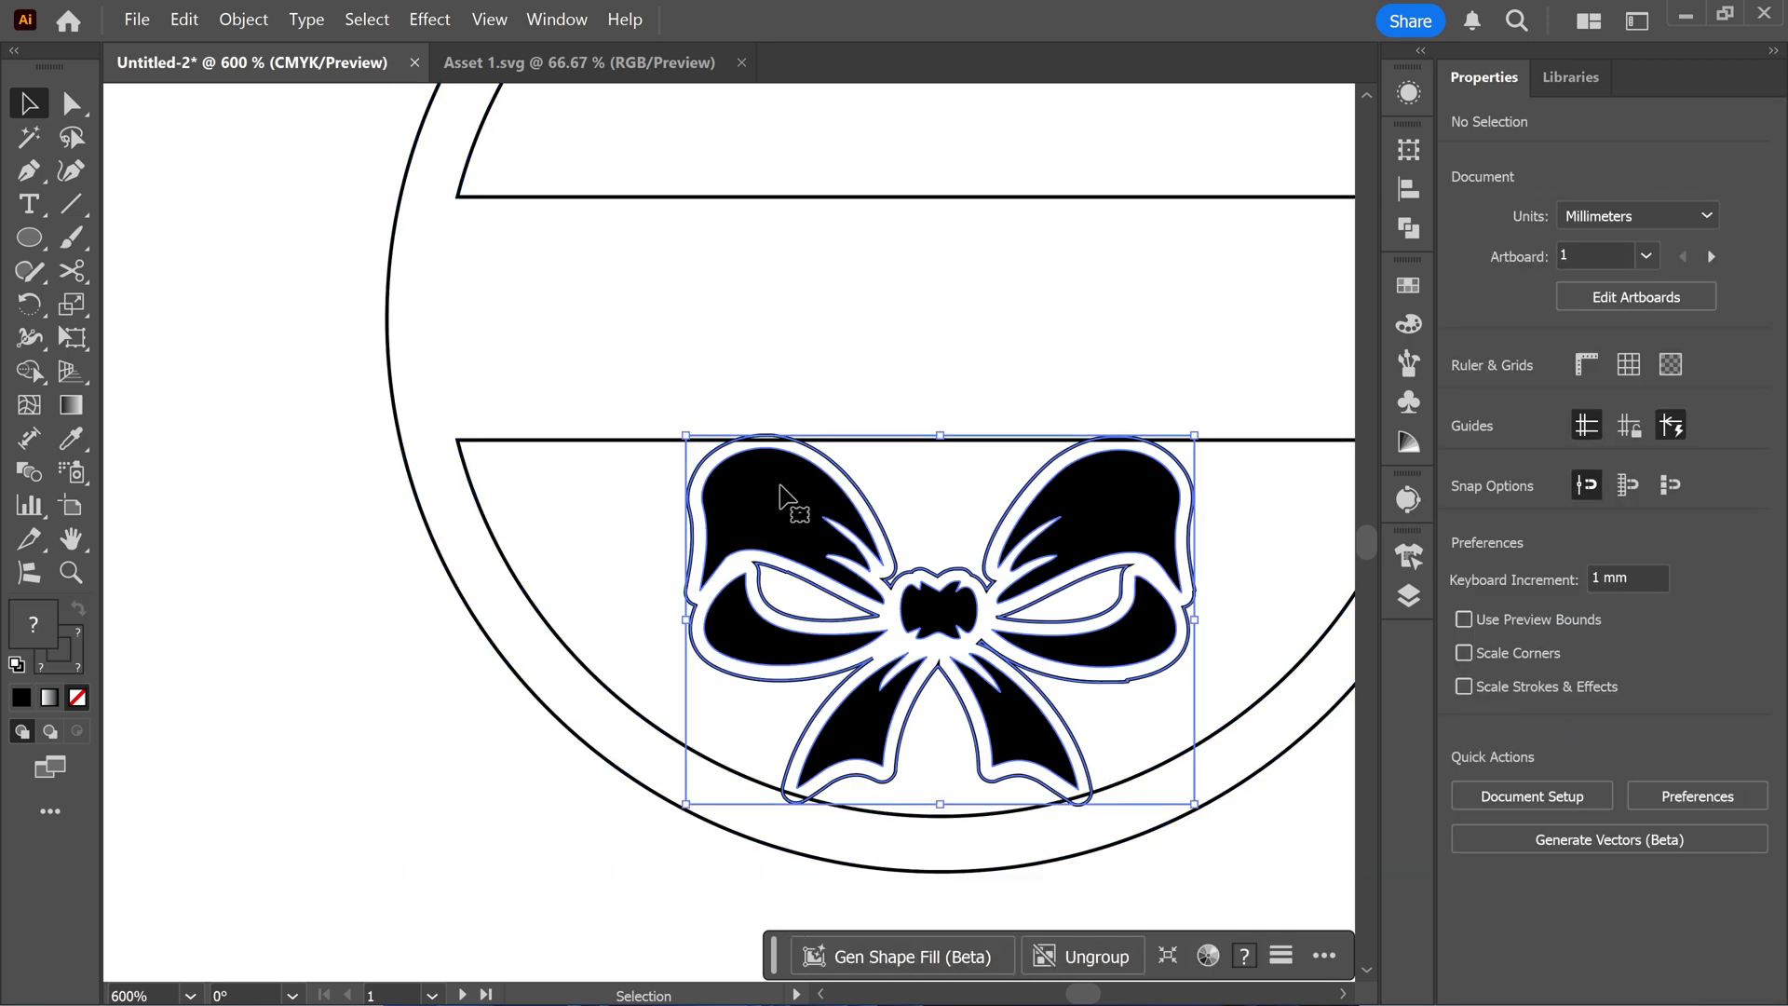
click(1088, 959)
click(901, 478)
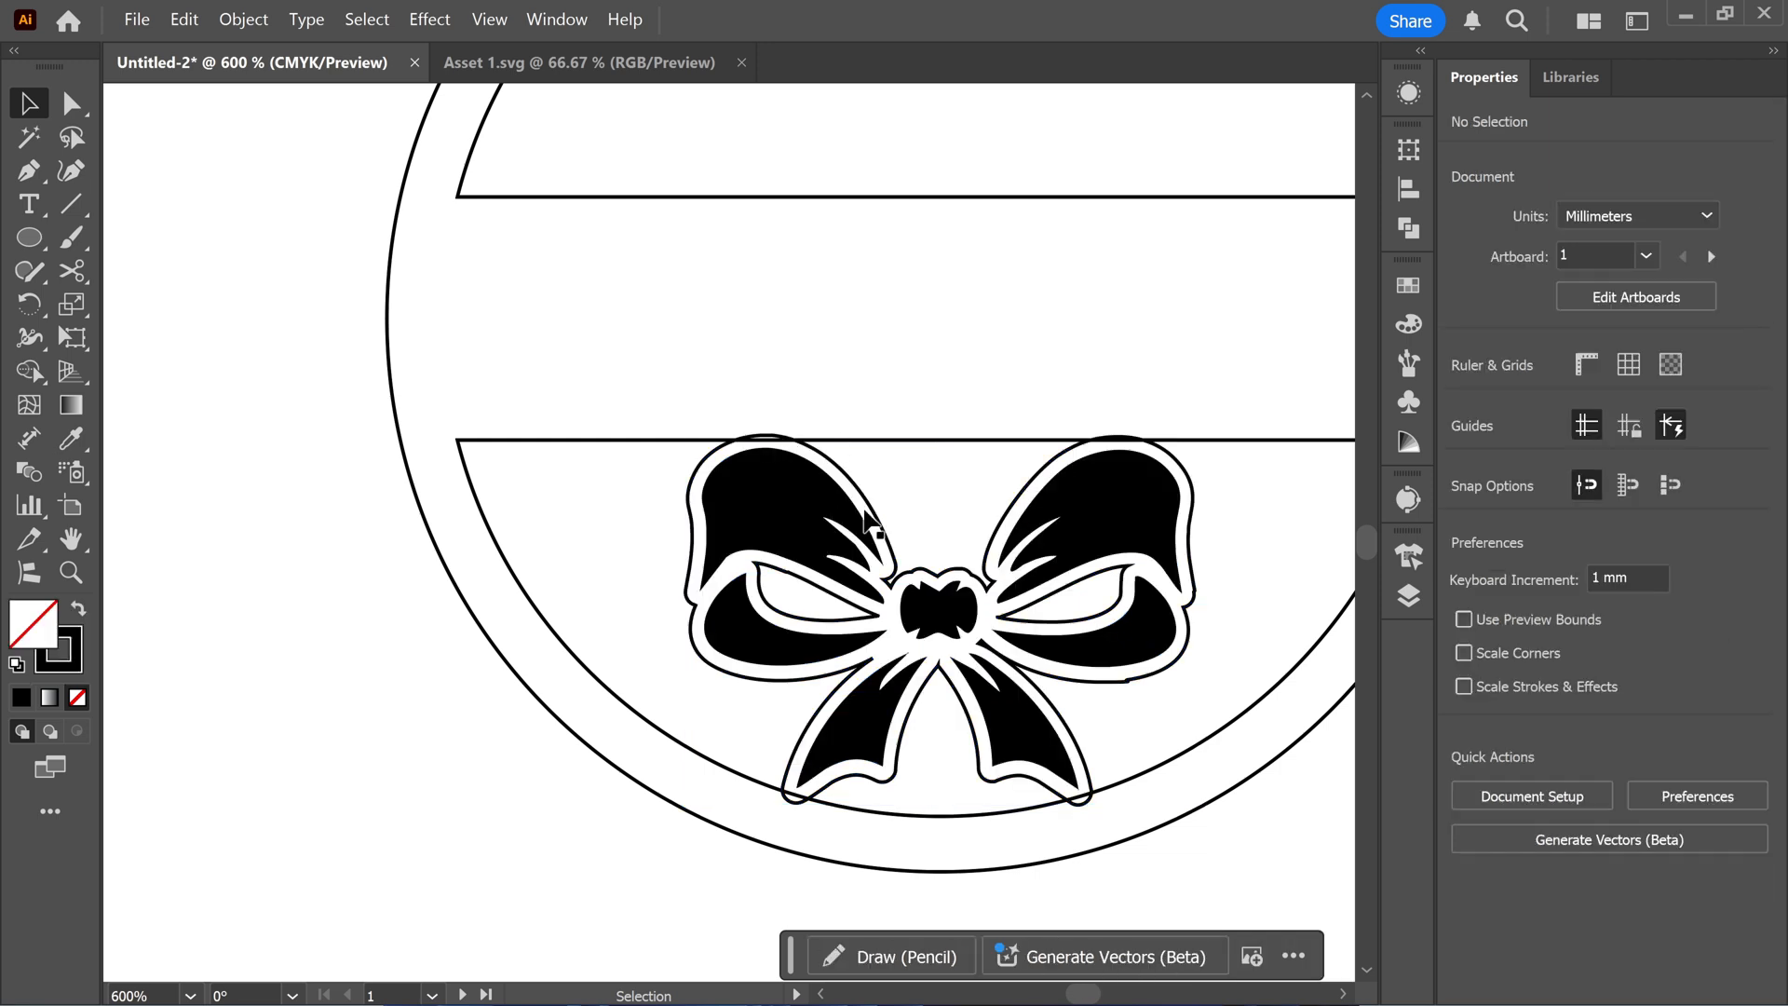
Unite only the bow's outline group with the ornament frame, leaving out the black bow shapes.
drag(780, 378, 808, 445)
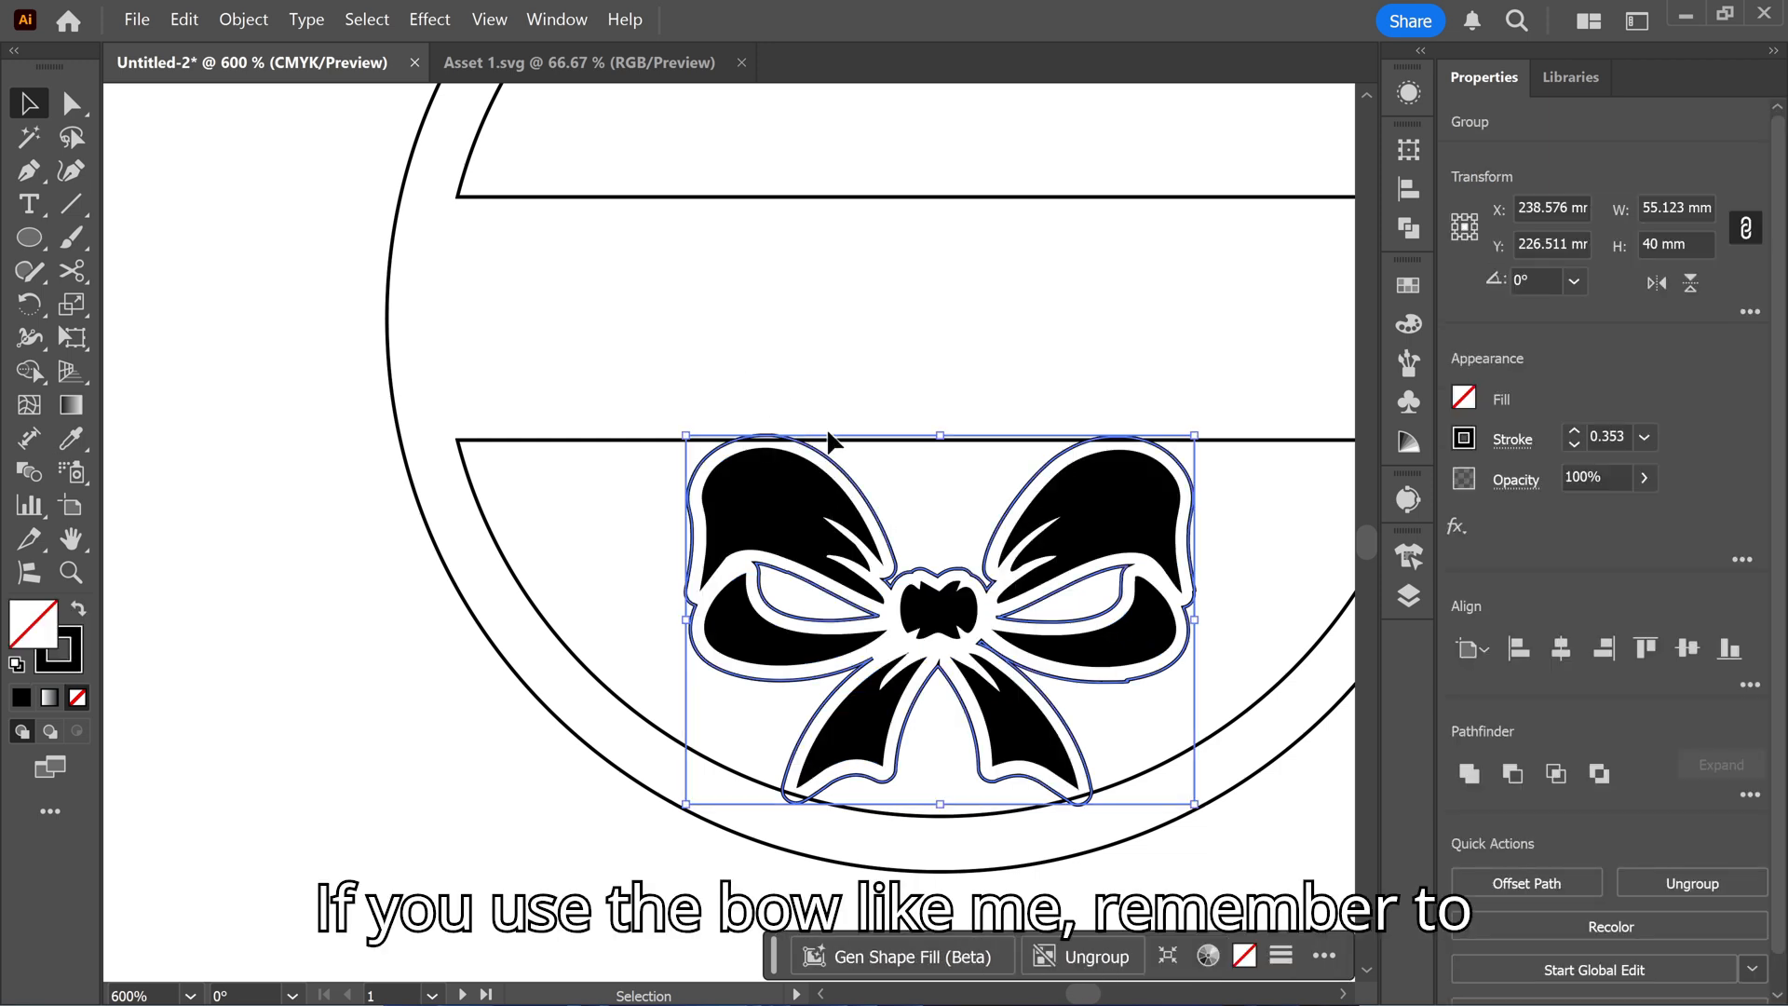
scroll(661, 469, up, 2)
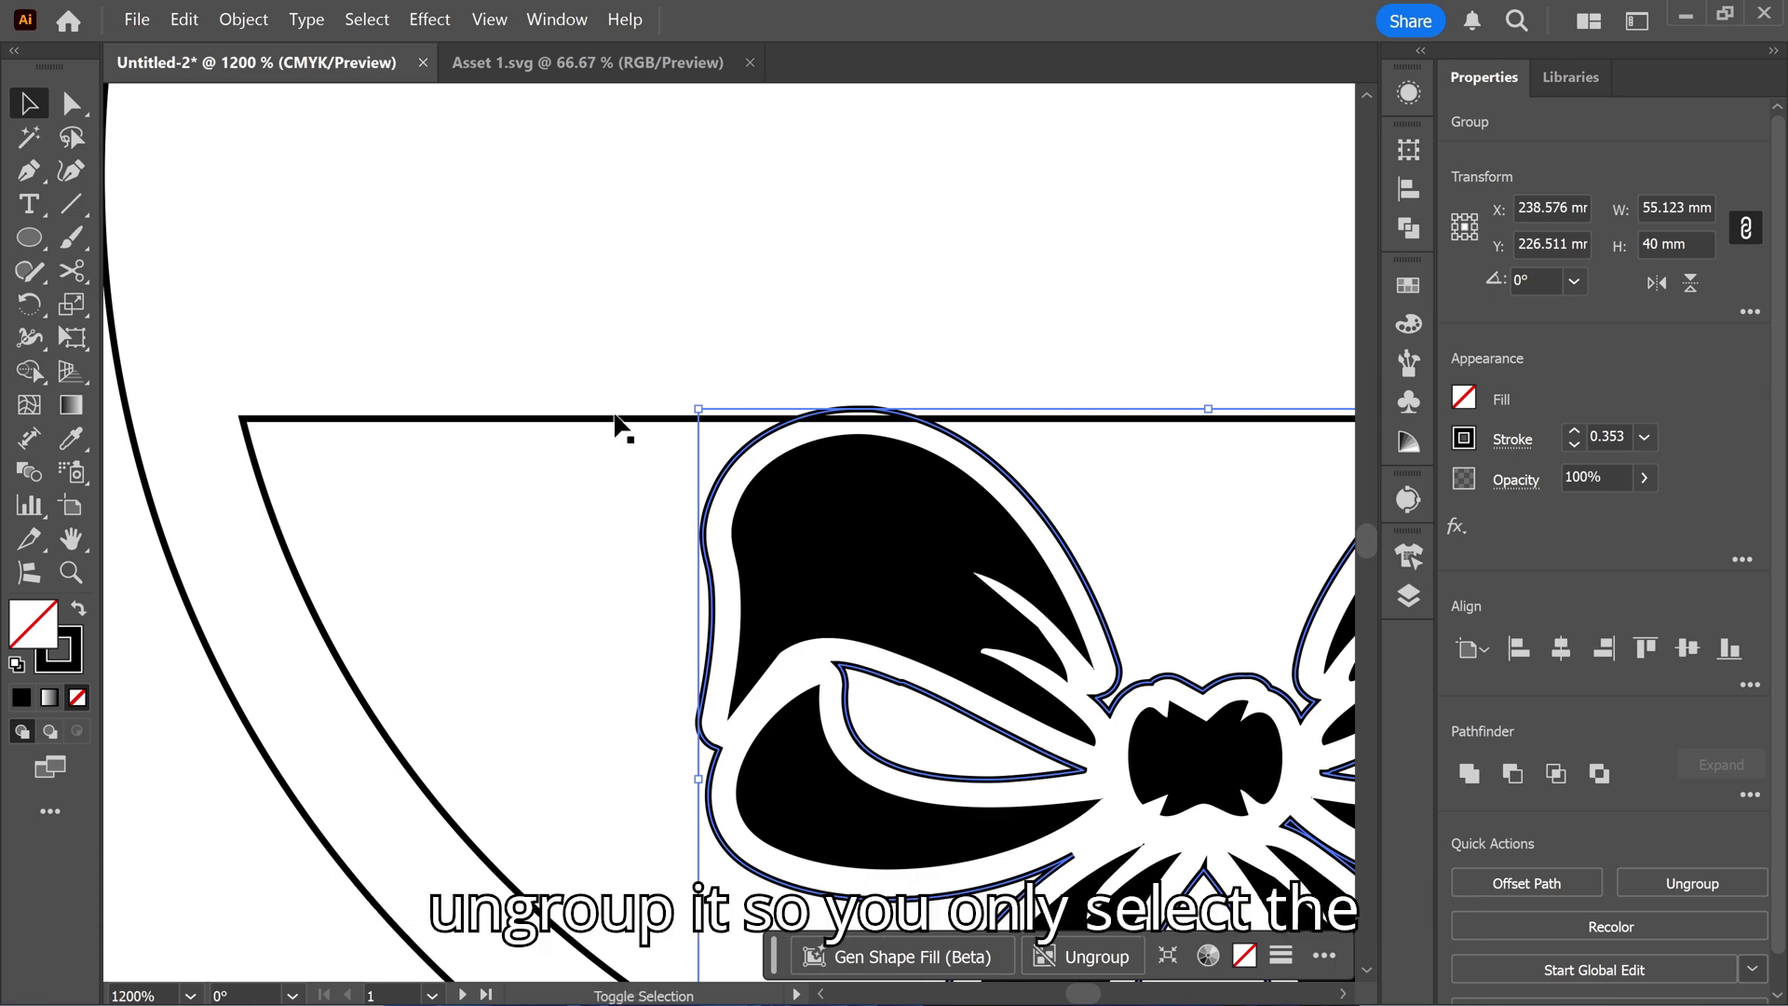
shift+click(633, 417)
scroll(714, 470, down, 4)
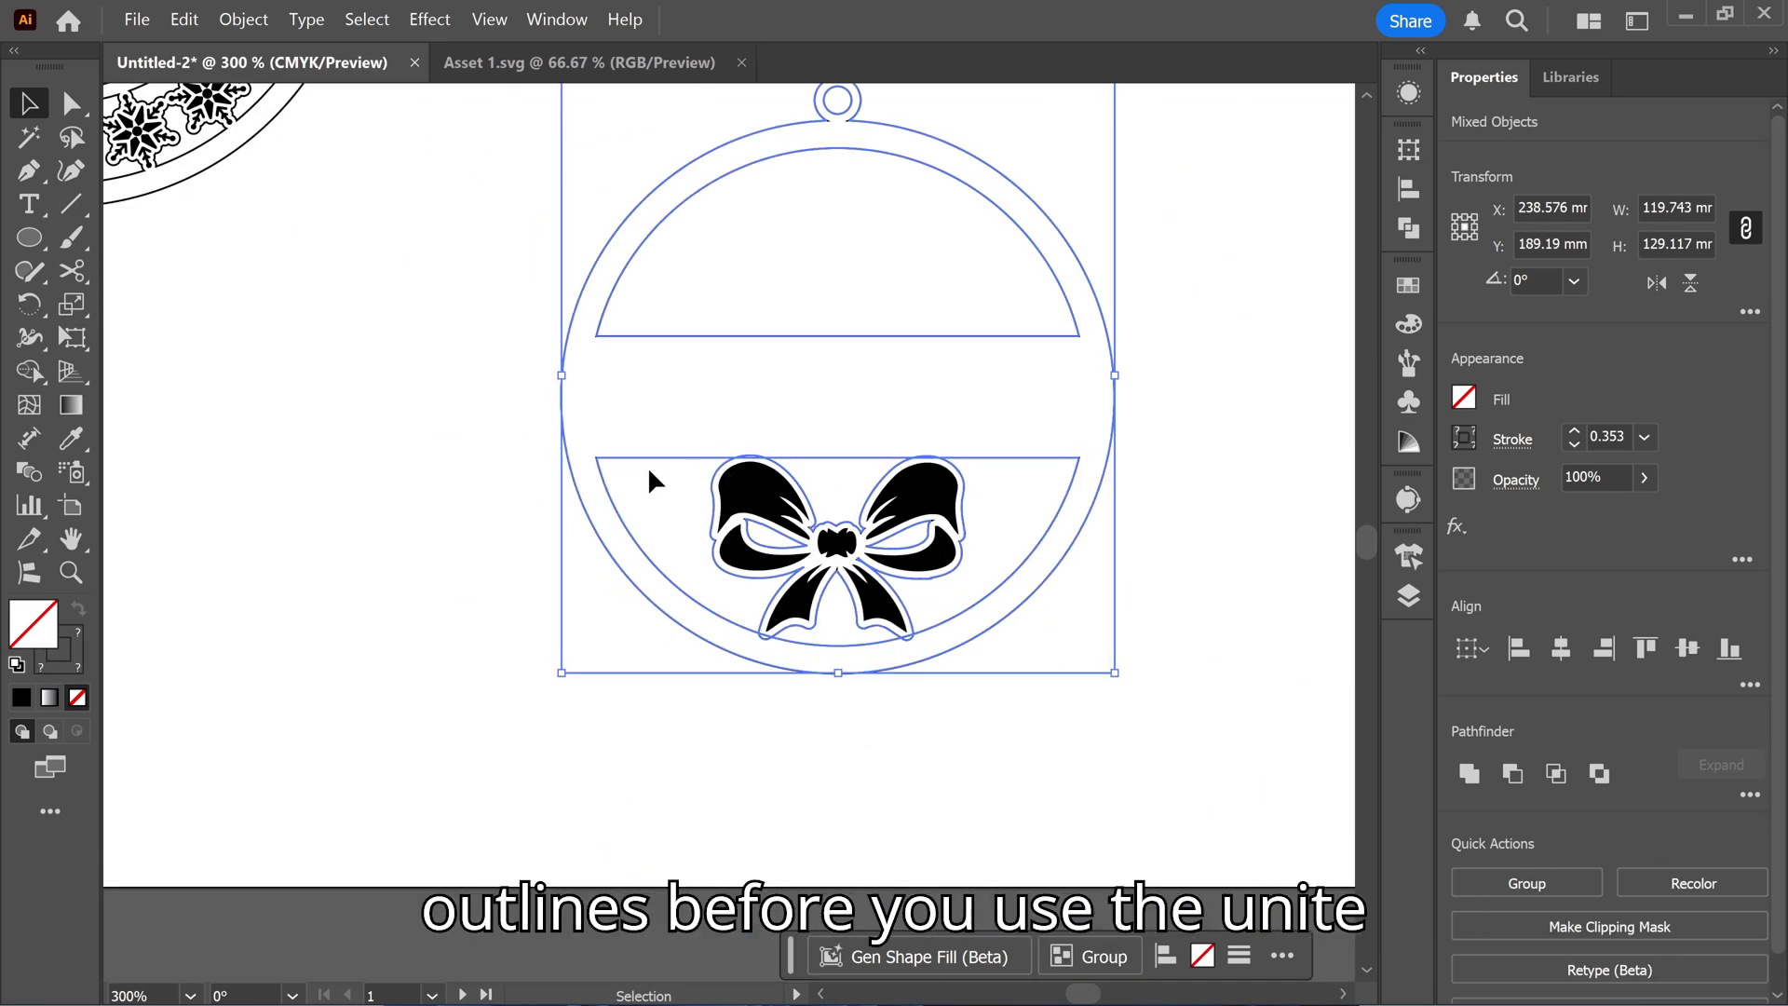
click(1470, 773)
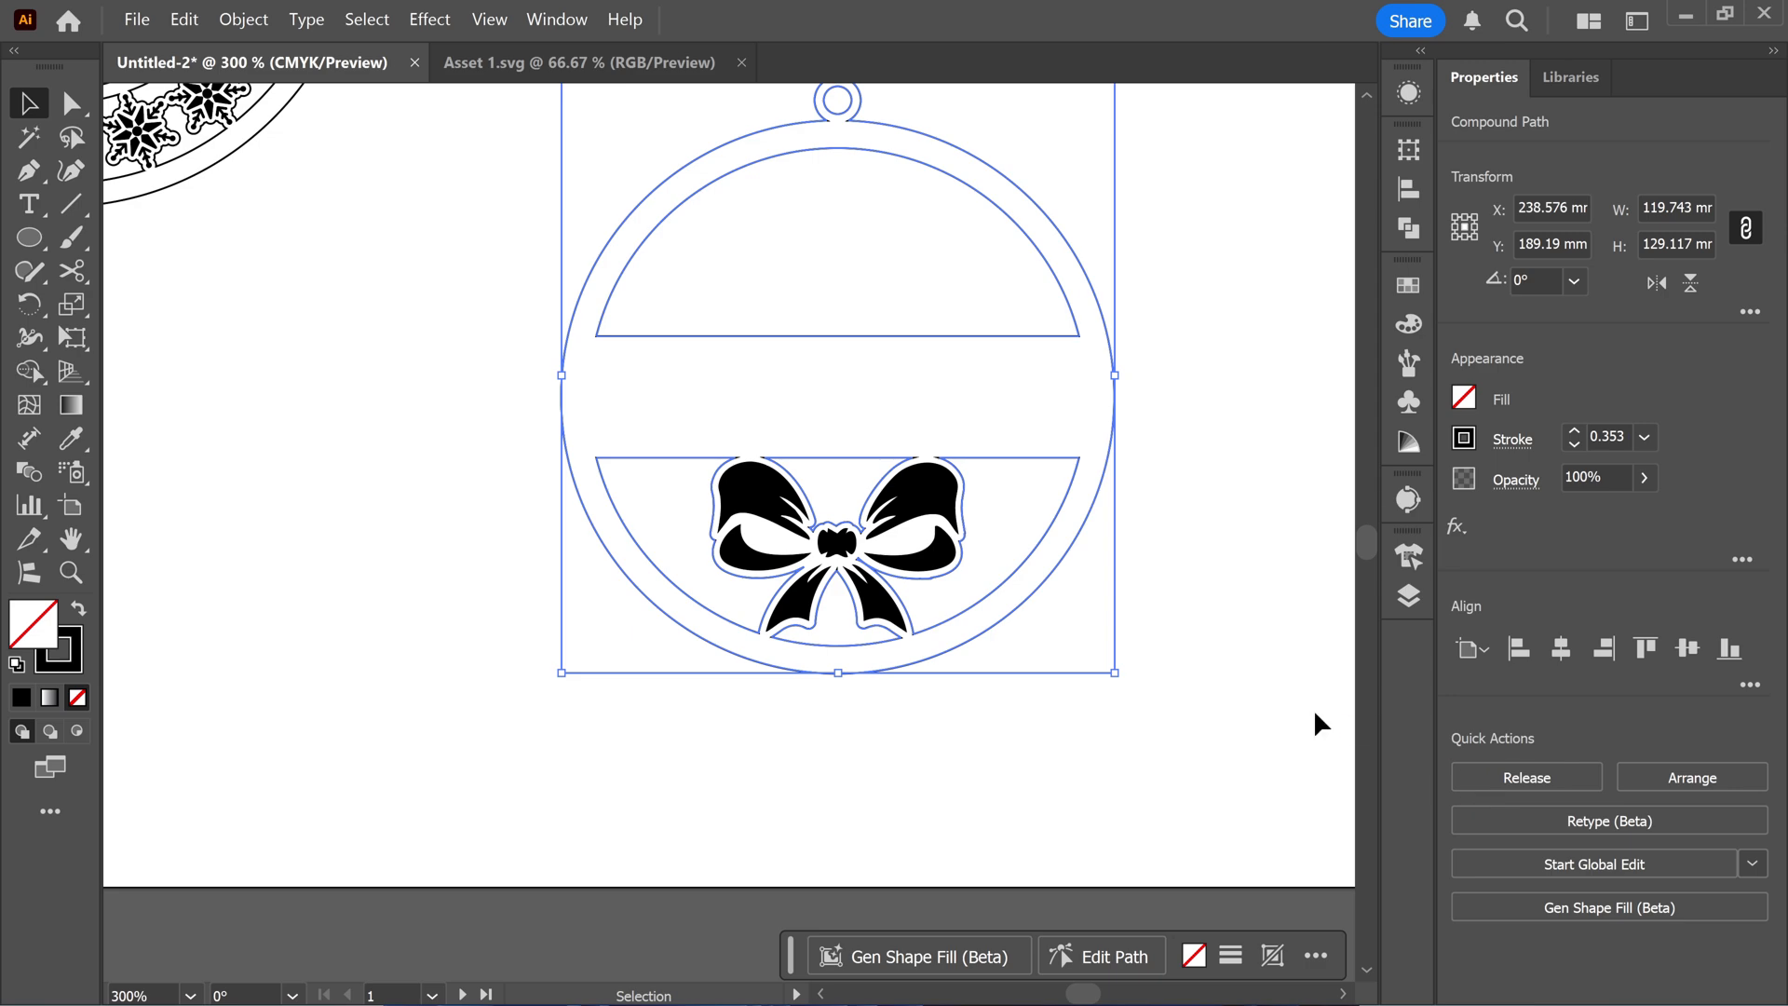
click(869, 400)
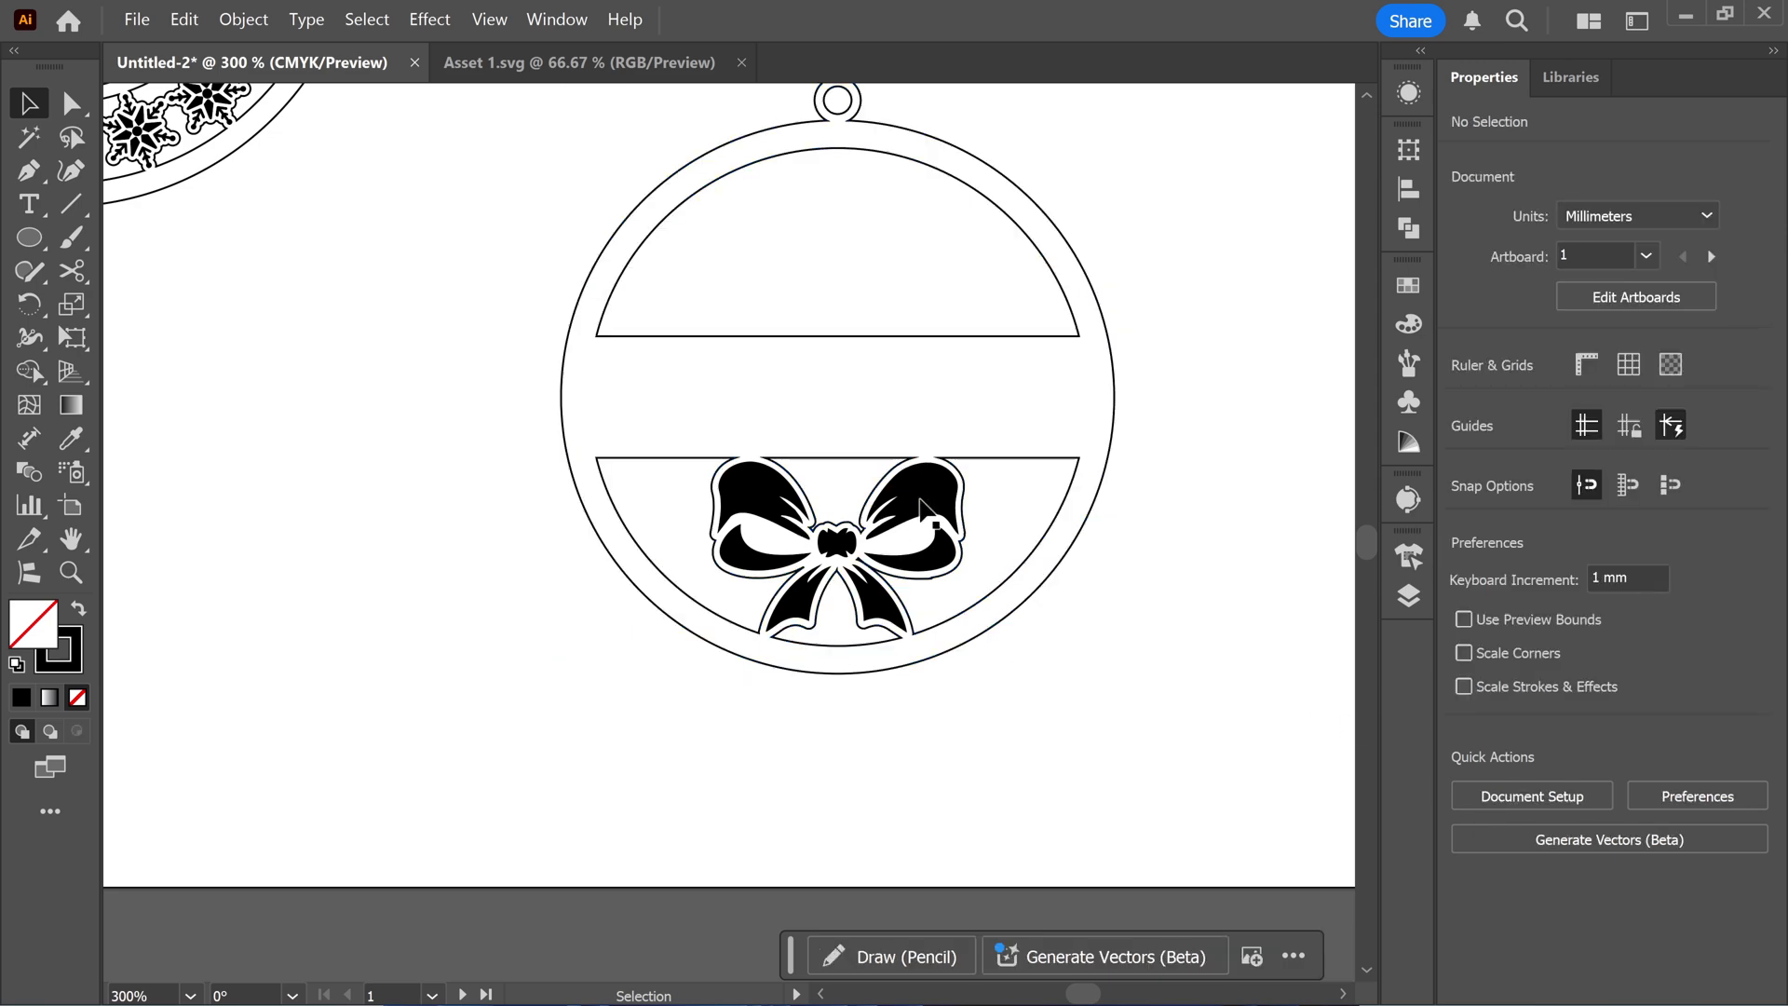
click(920, 502)
click(1006, 457)
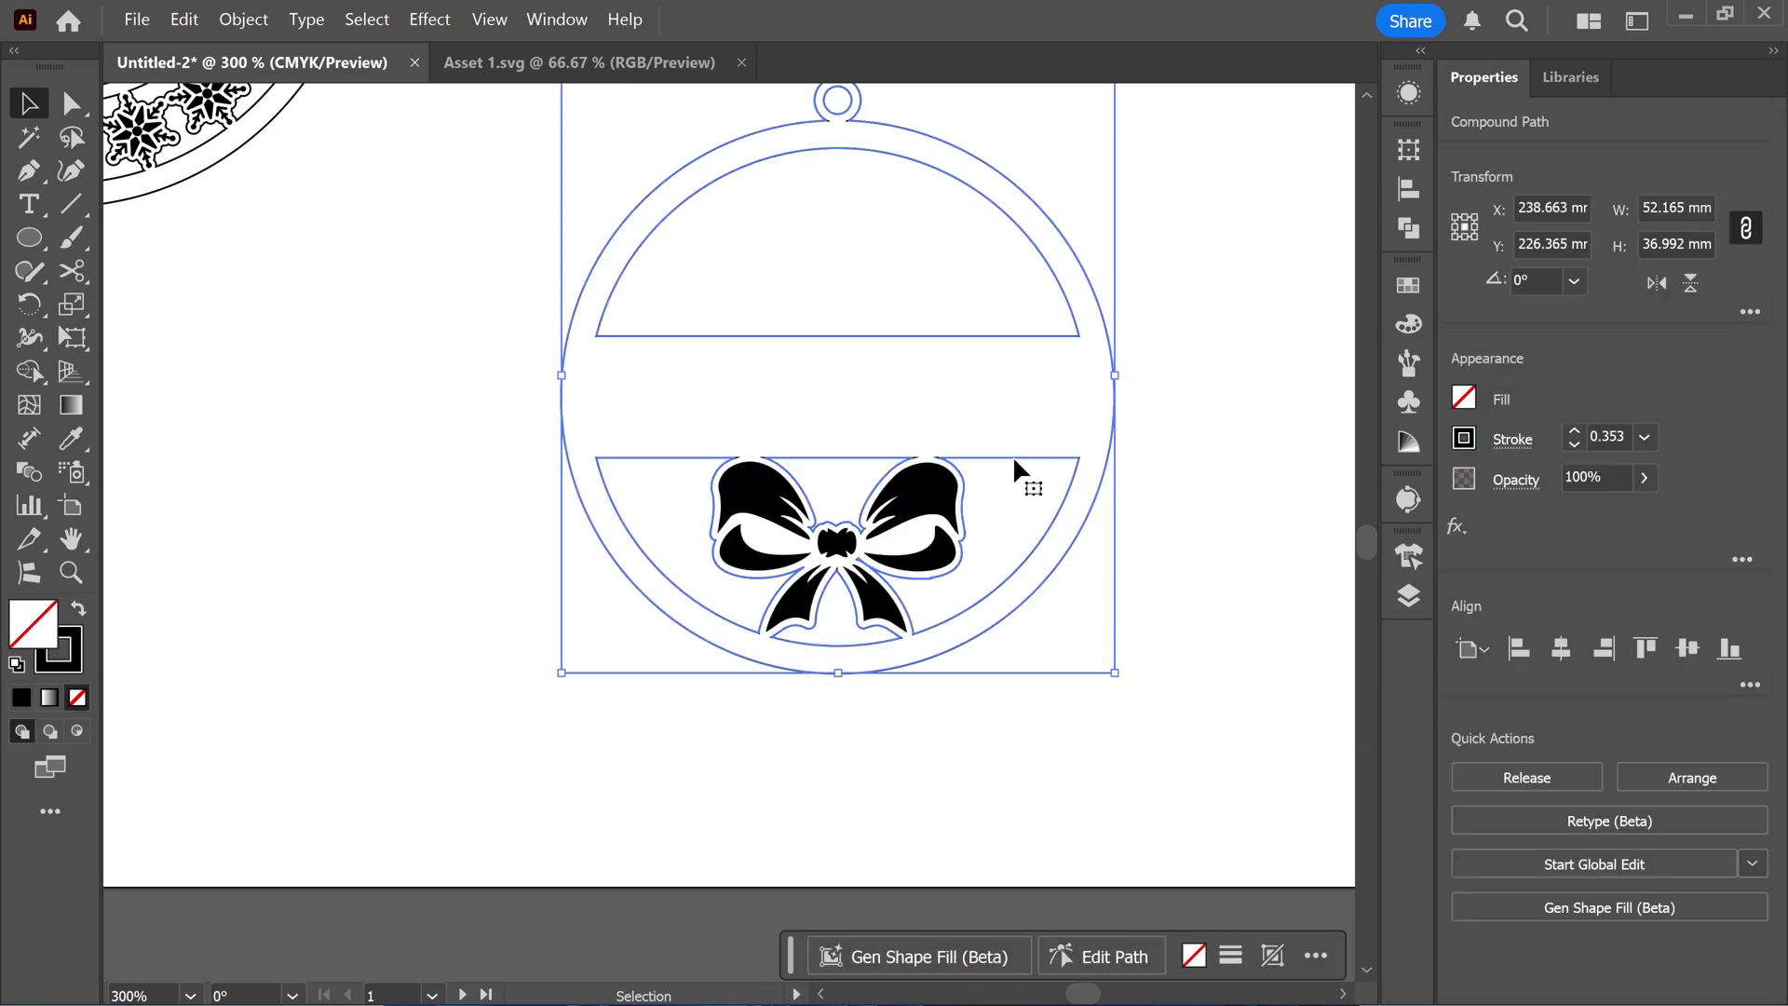
Place the silhouette of Santa's sleigh with flying reindeer from the clip-art artboard in the ornament's upper opening.
scroll(1005, 456, down, 3)
scroll(987, 539, up, 3)
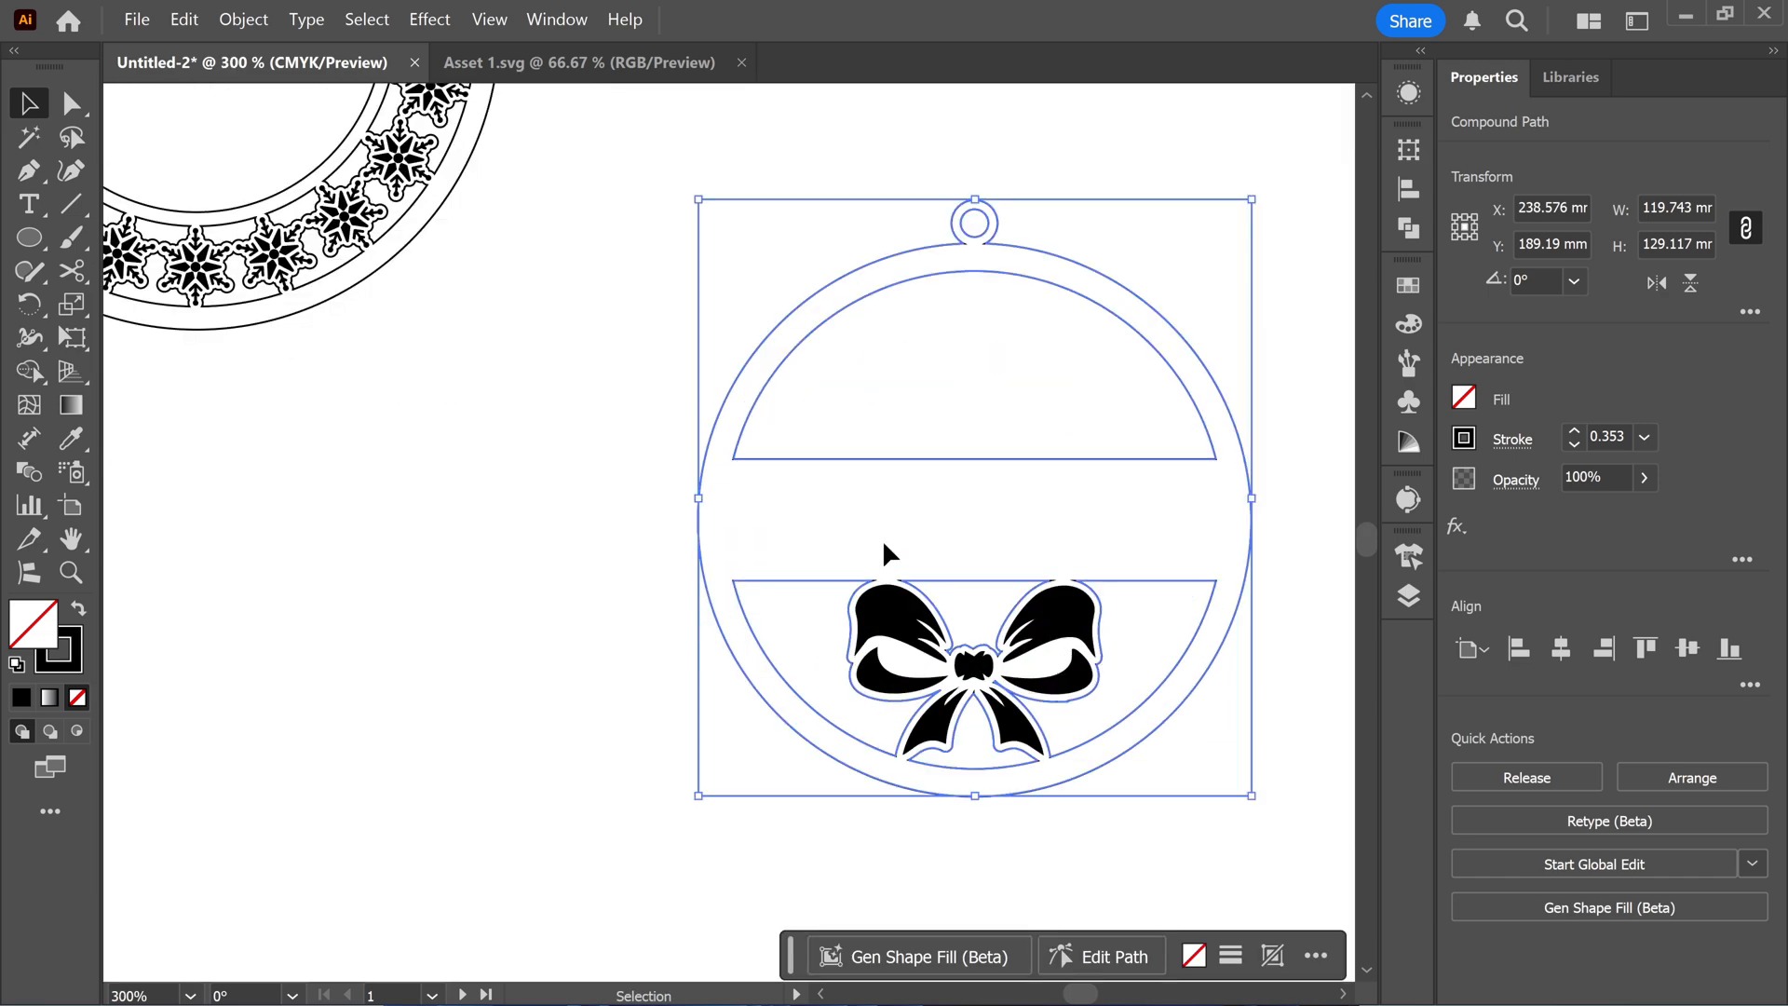
scroll(881, 539, down, 2)
drag(495, 478, 857, 443)
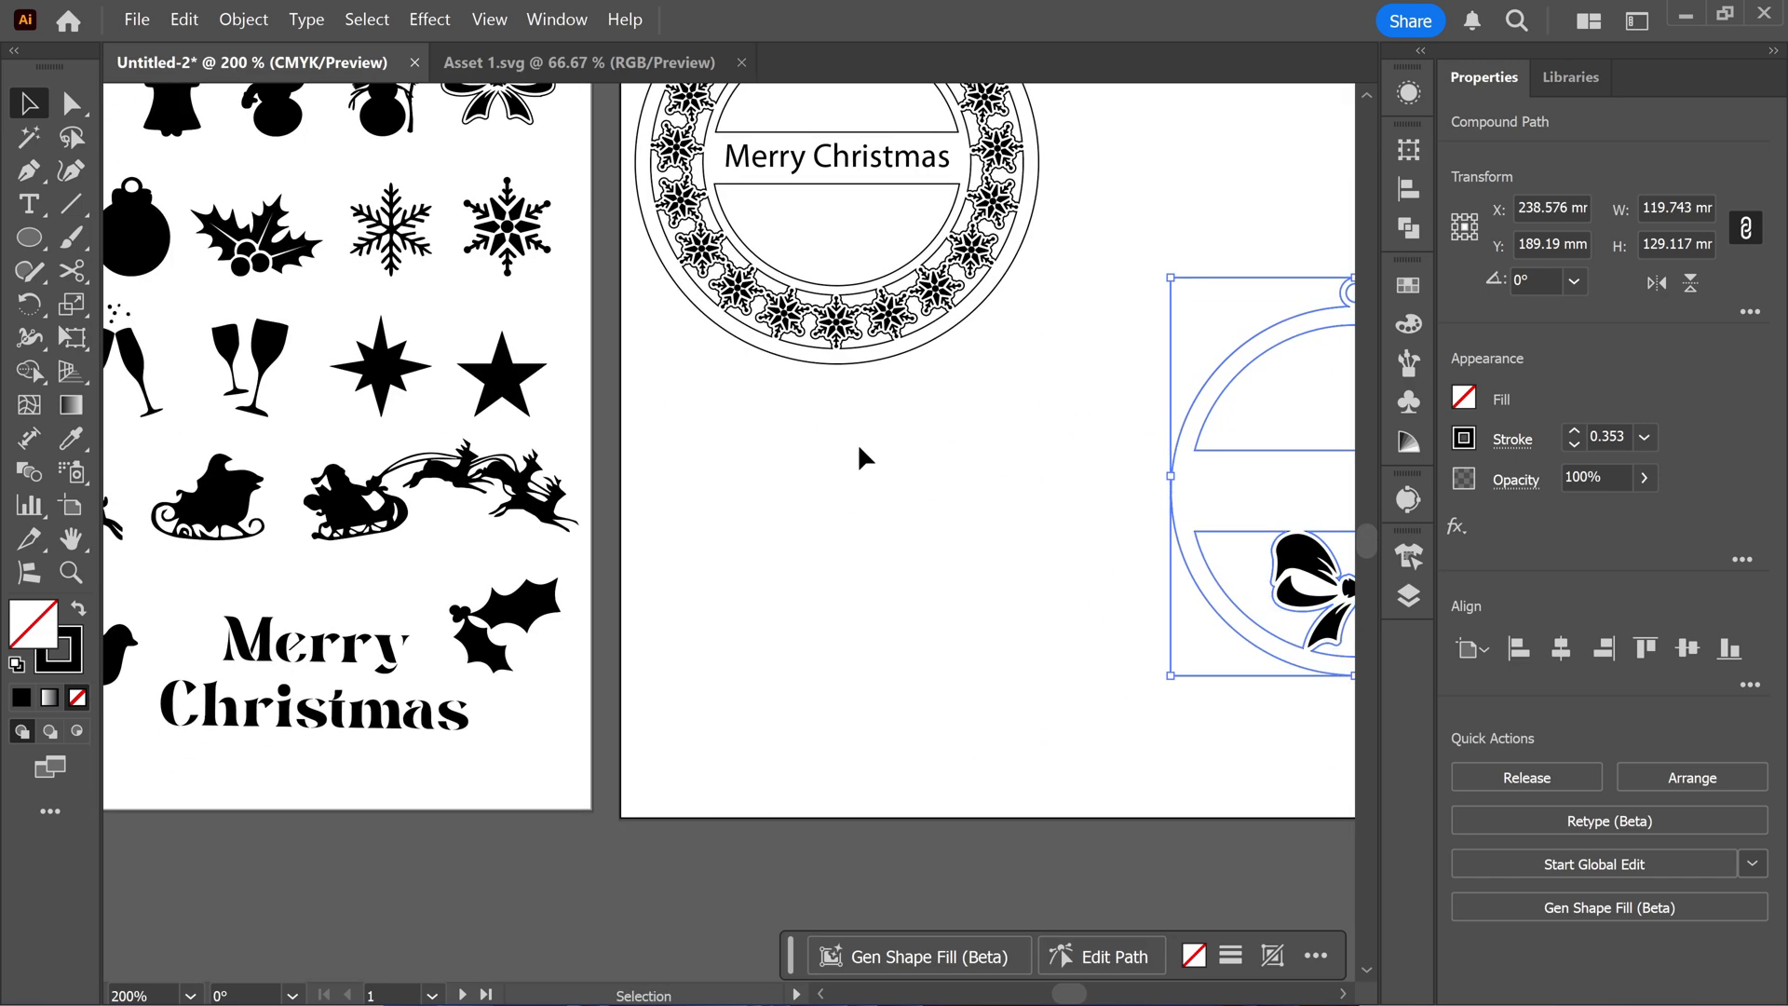
click(366, 515)
drag(366, 515, 756, 464)
scroll(1117, 454, down, 1)
scroll(767, 434, up, 2)
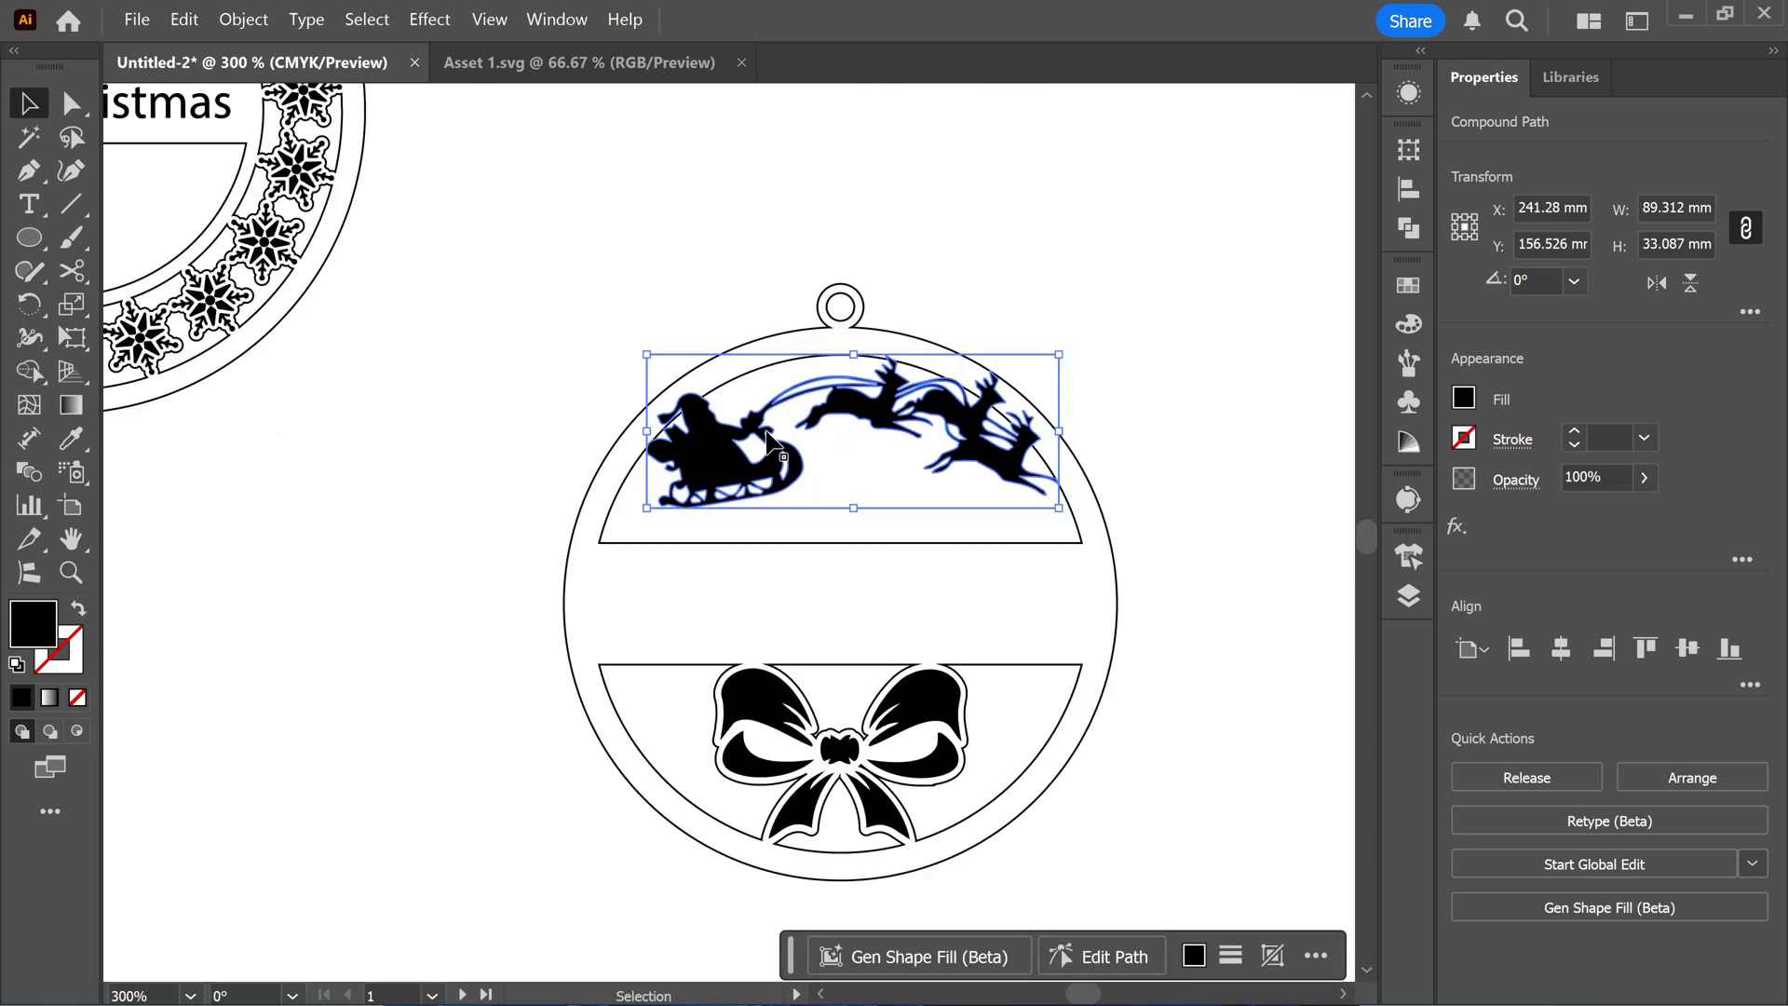
Rotate the sleigh silhouette to about 357.36° and scale it proportionally to 33 mm high in the ornament's upper opening.
mouse_move(1045, 355)
mouse_down()
mouse_move(1065, 339)
mouse_move(1079, 354)
mouse_up()
drag(859, 423, 858, 427)
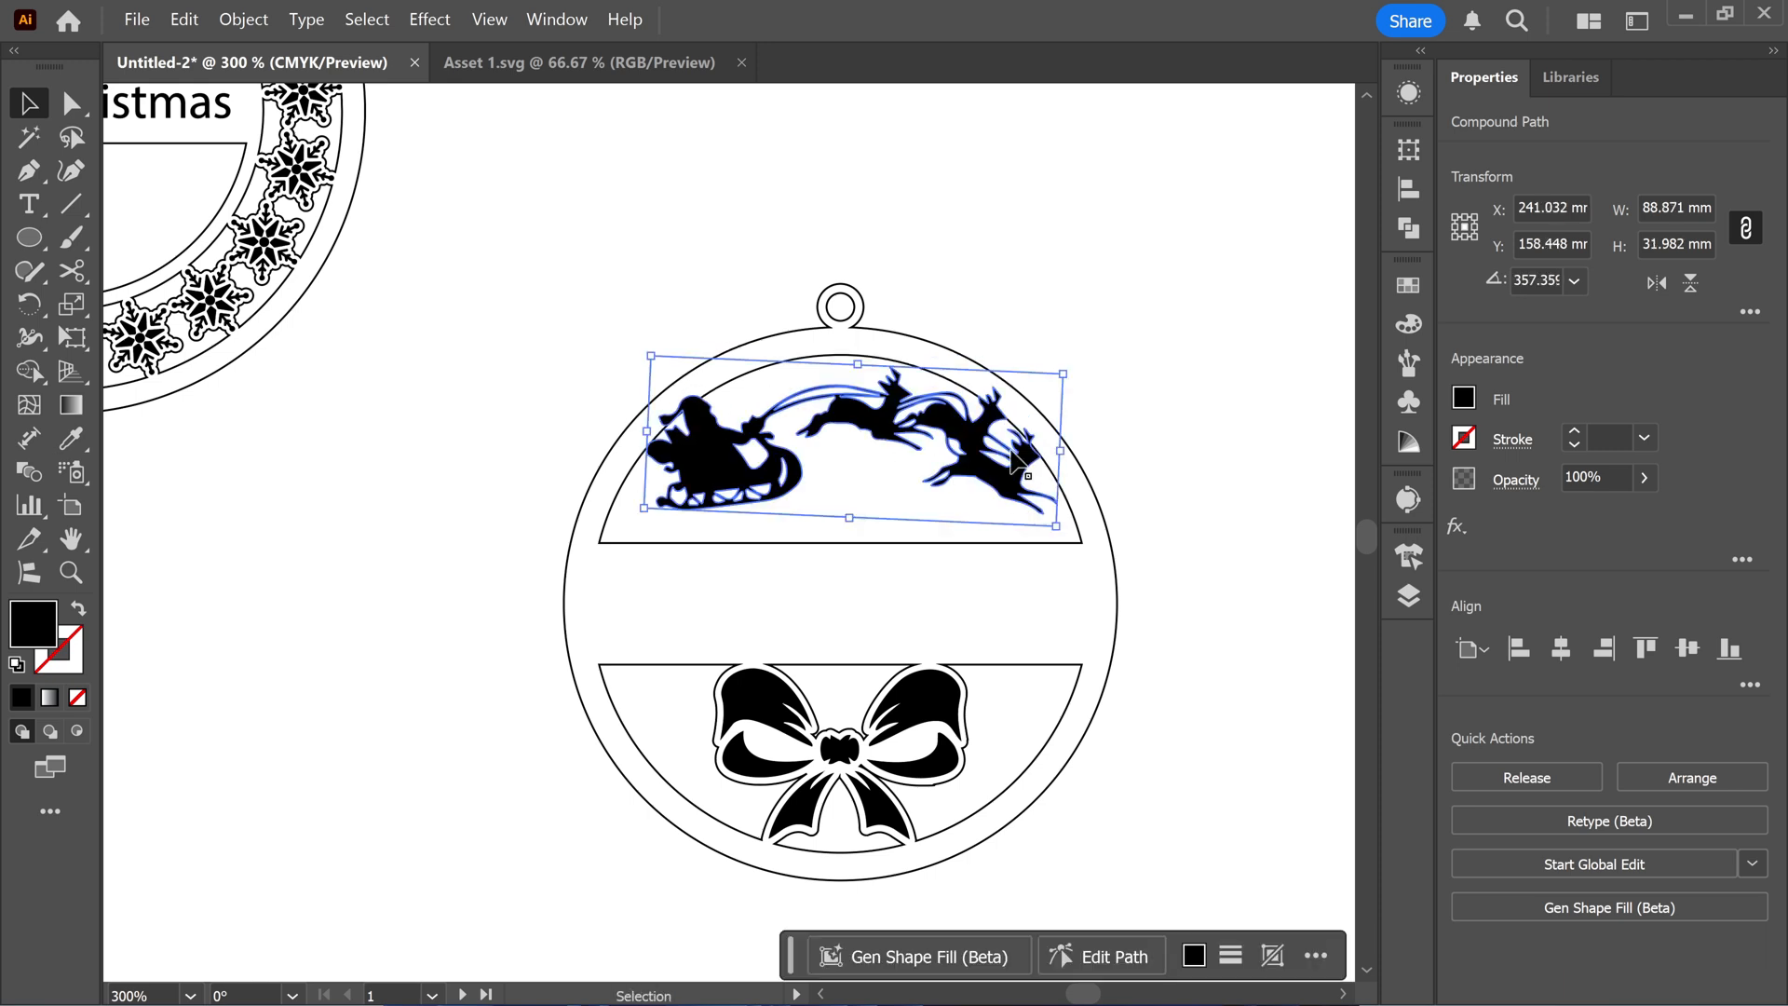
scroll(1019, 450, up, 2)
scroll(1687, 237, up, 1)
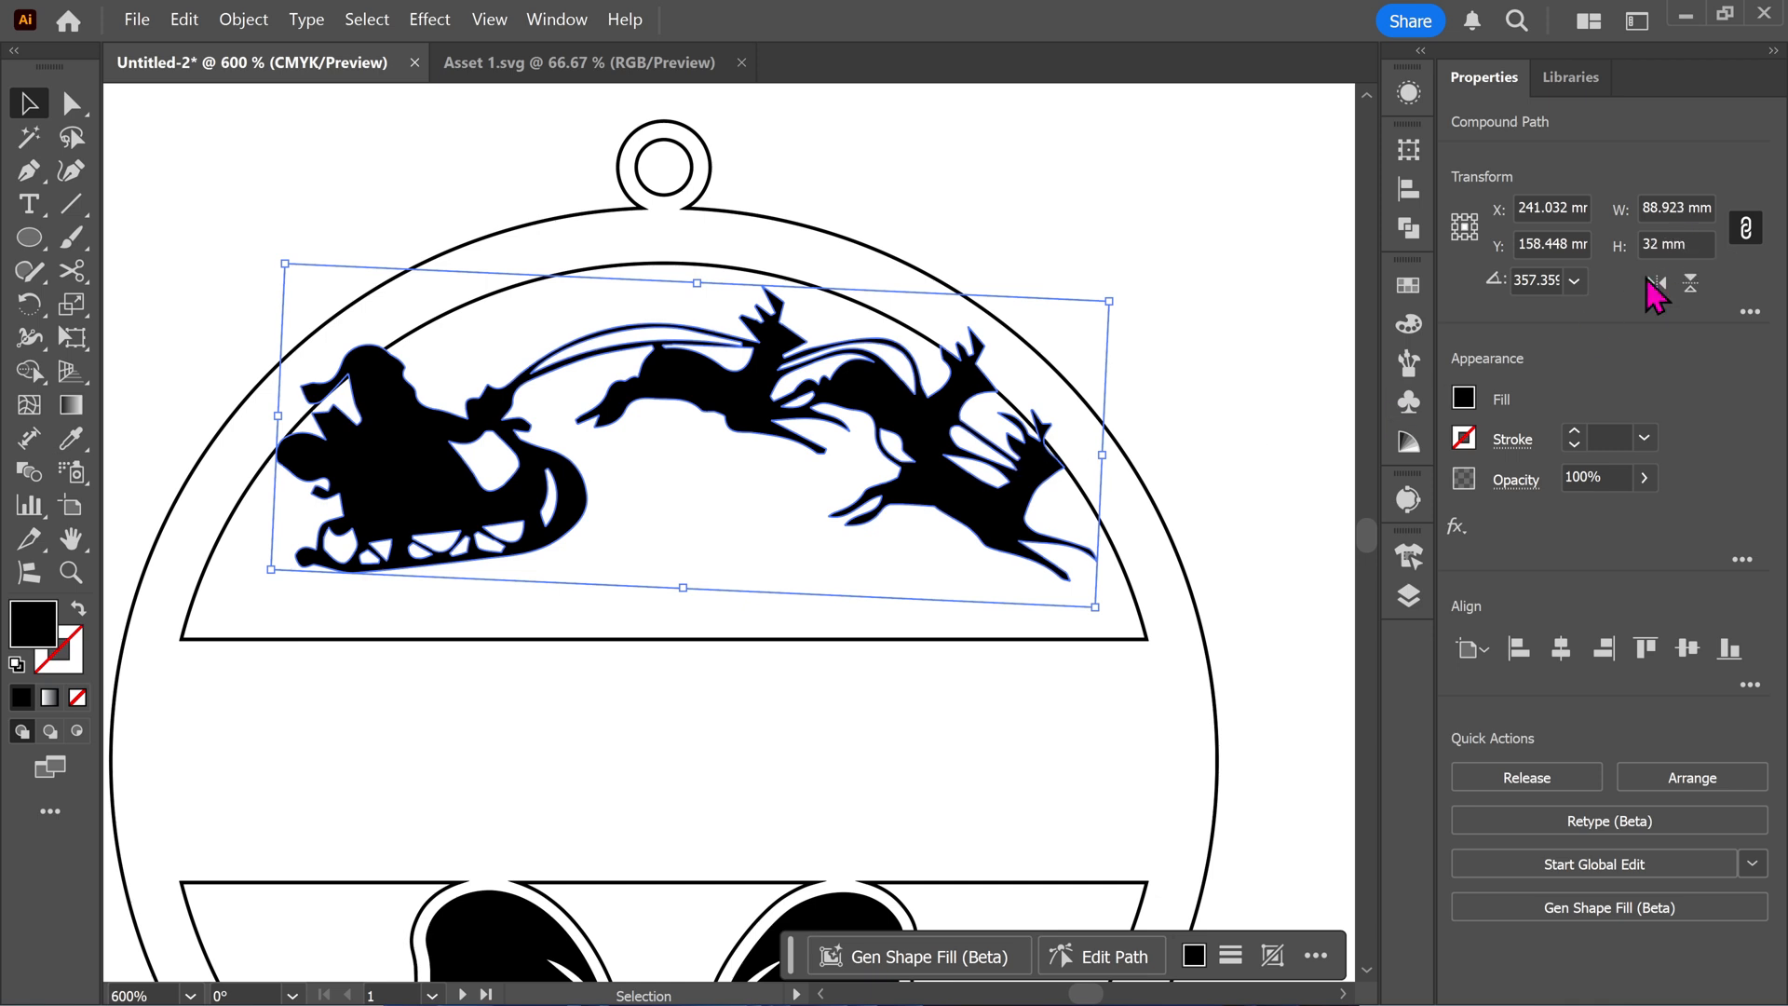
scroll(1681, 223, up, 1)
scroll(863, 533, down, 1)
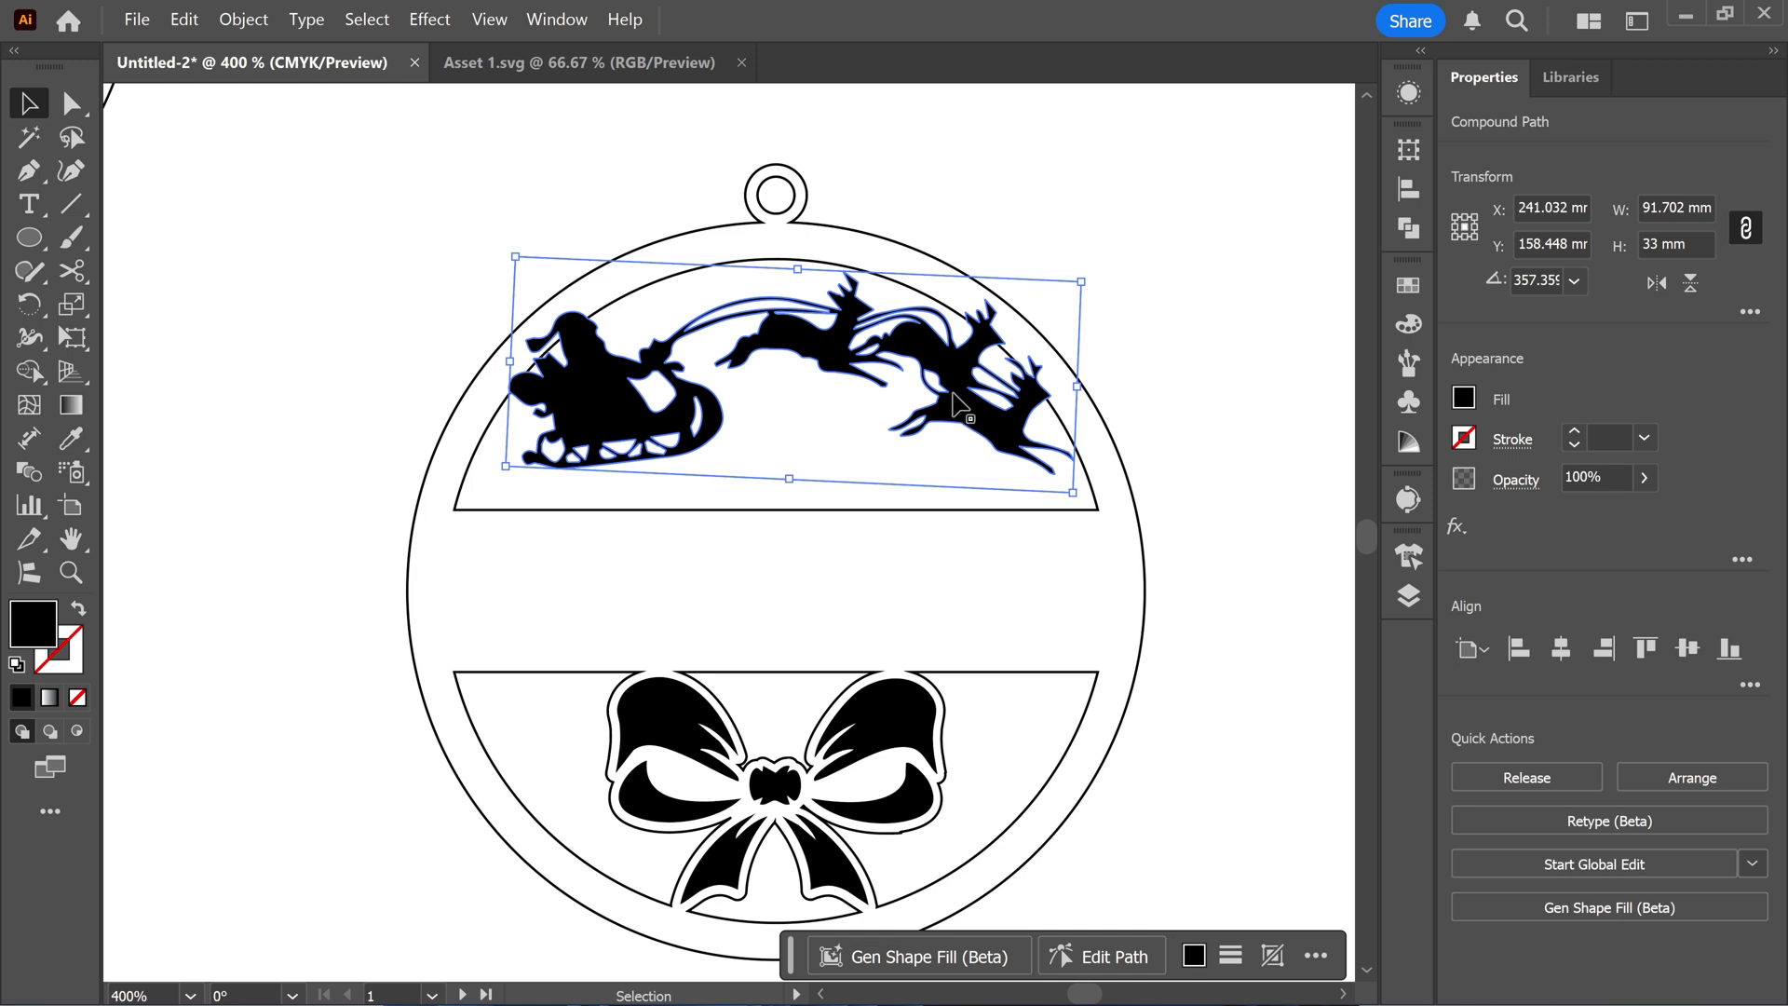
key(Left)
key(Right)
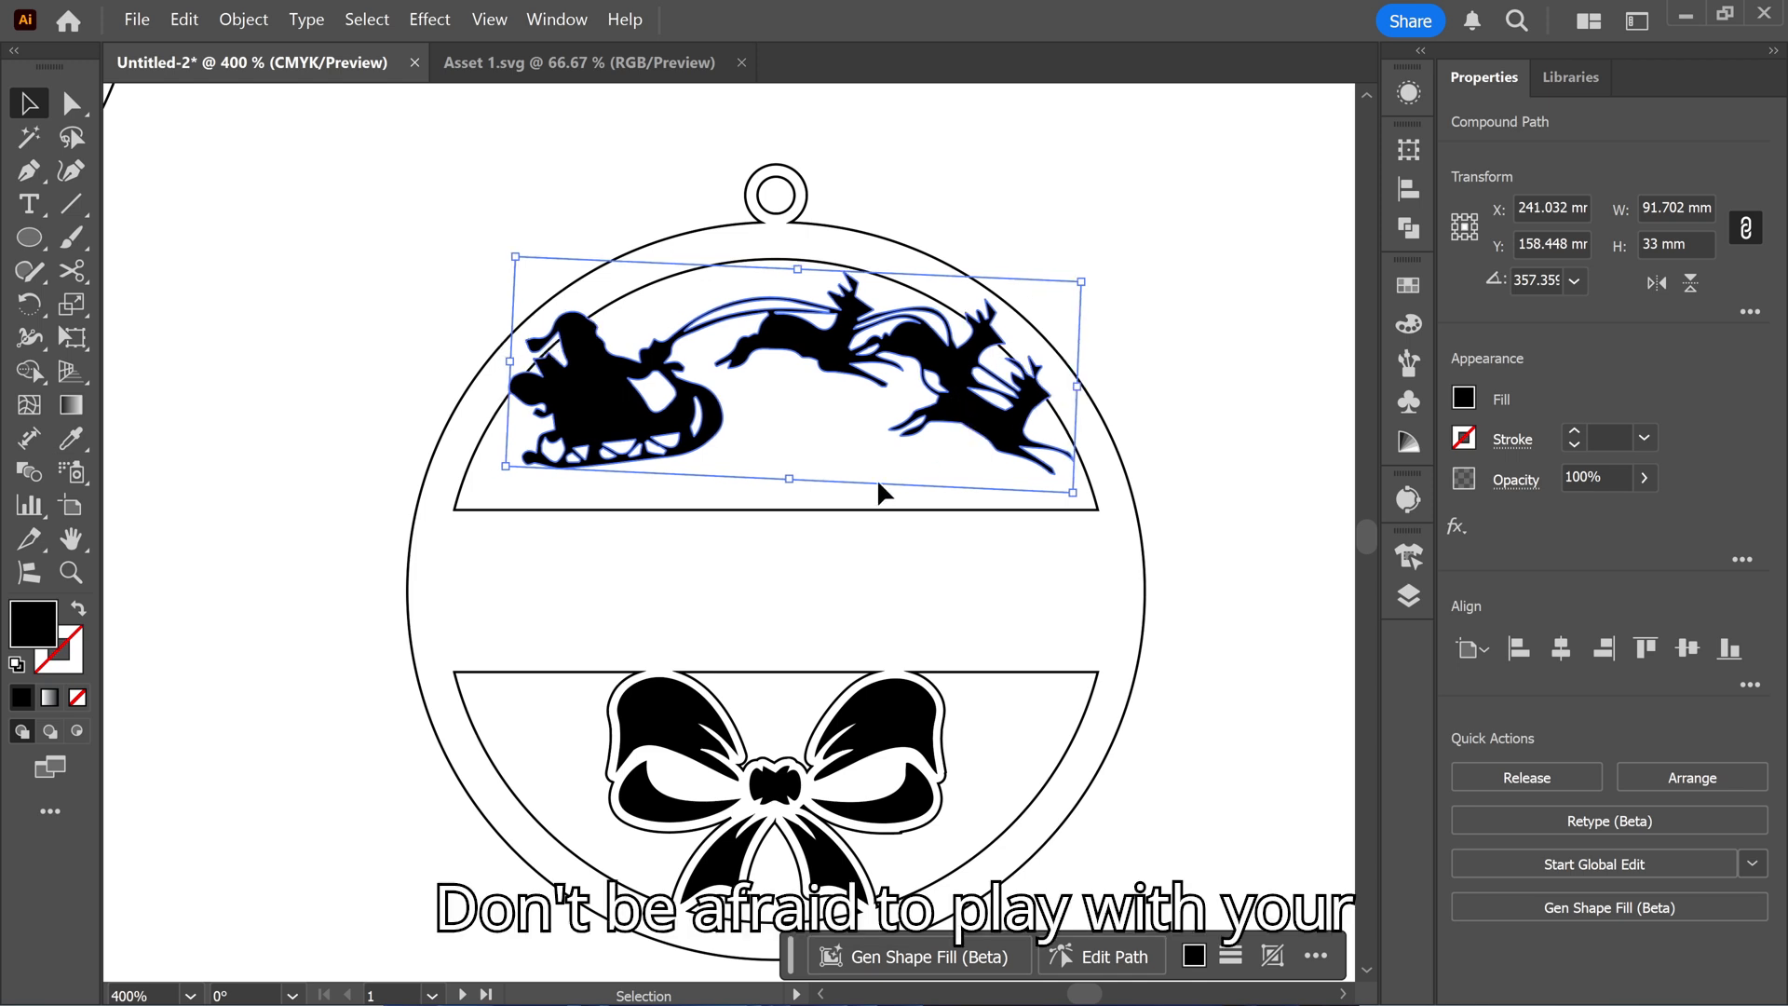
Try to unite the 33 mm high sleigh with the ornament frame as an unfilled outline, and undo the union.
drag(1075, 224, 957, 410)
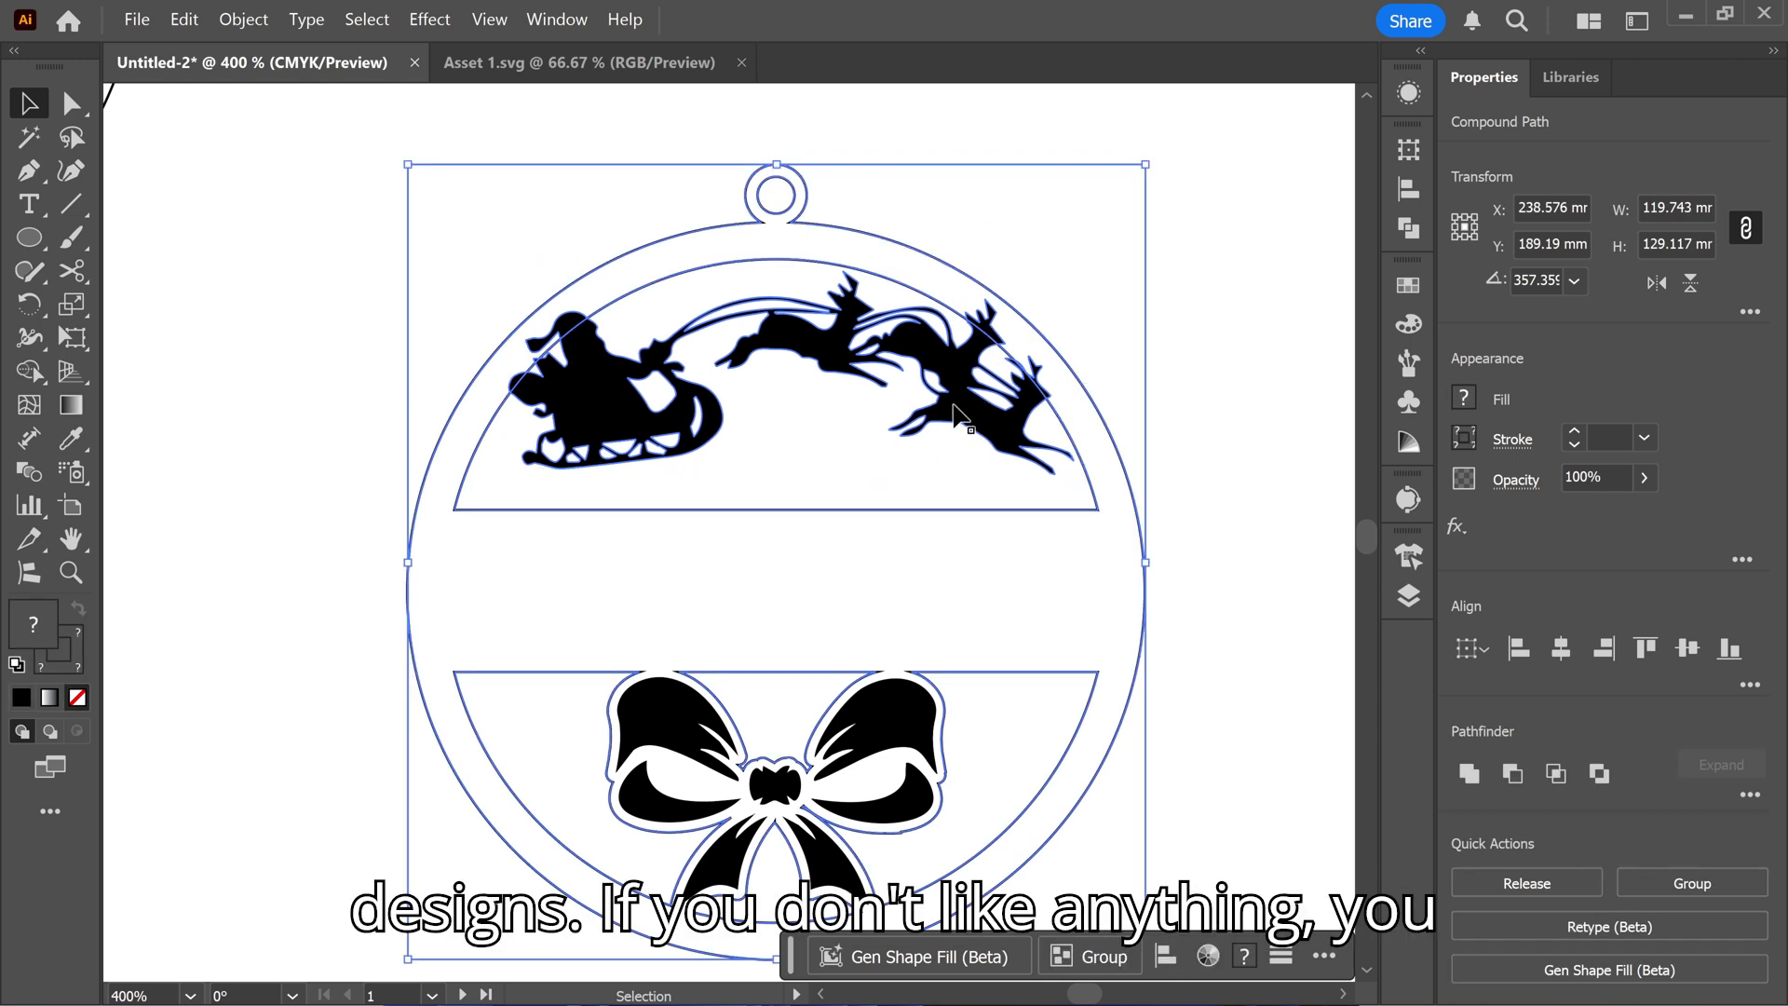
click(1470, 772)
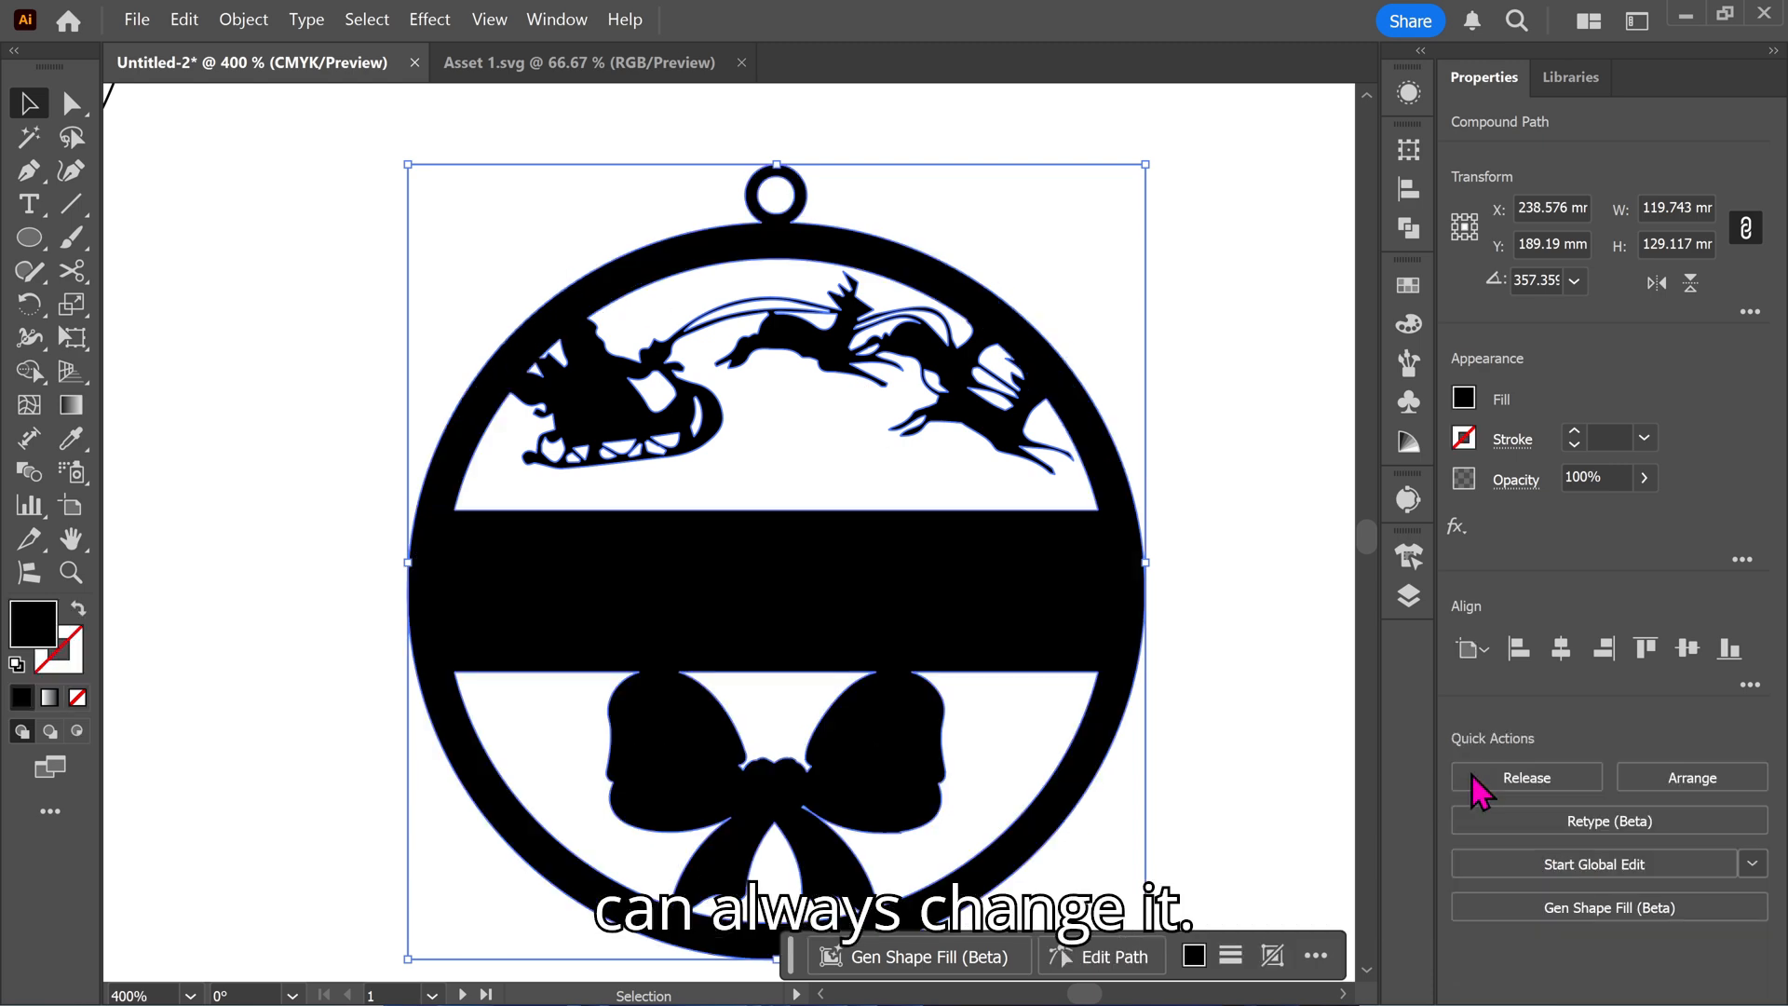
key(shift+x)
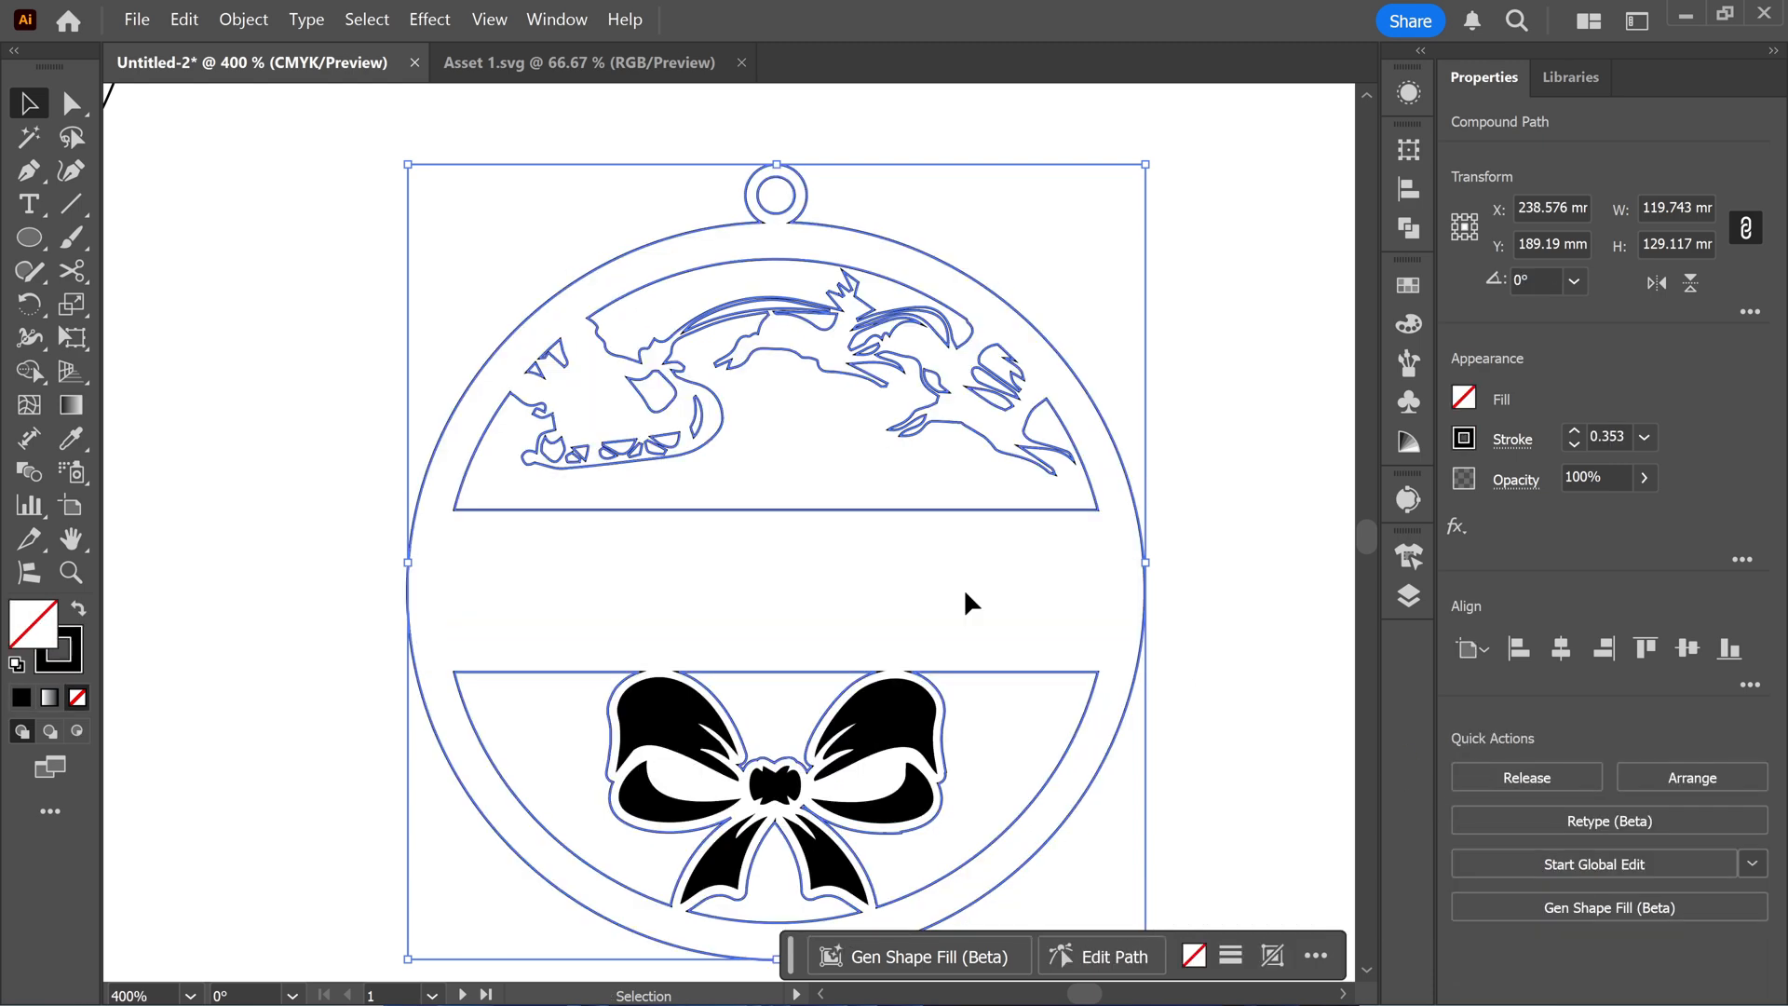
click(808, 446)
scroll(815, 446, down, 3)
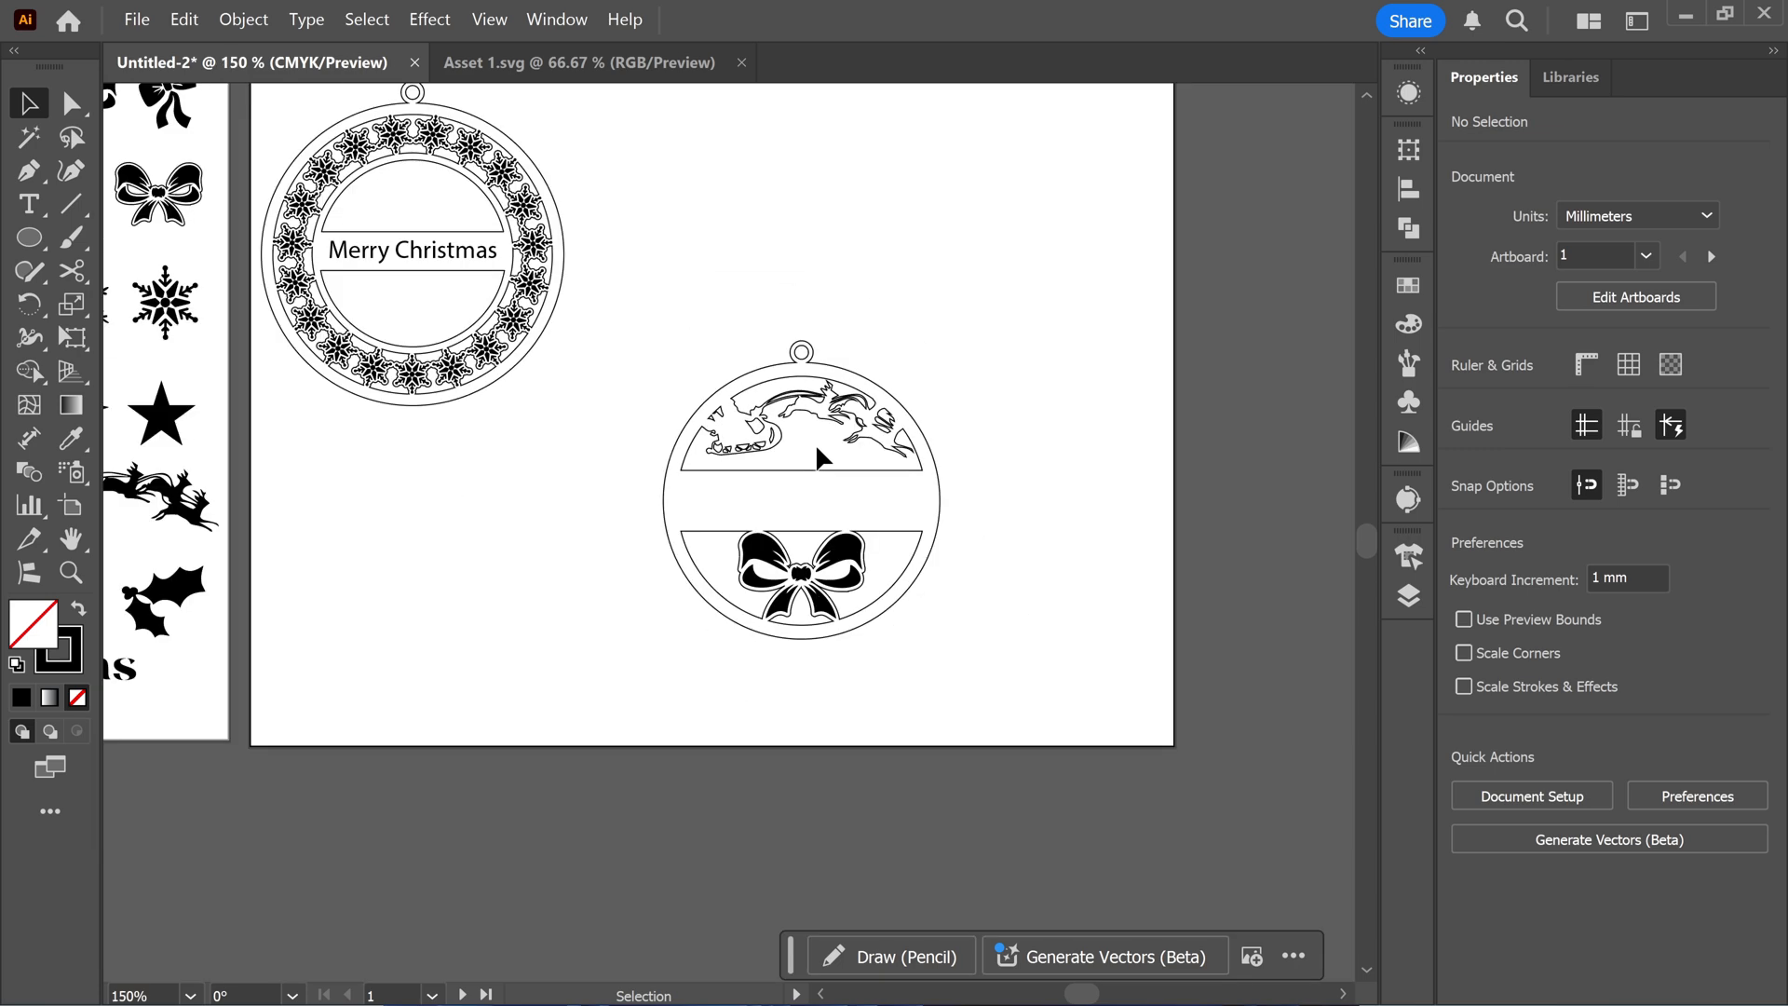
scroll(816, 446, up, 2)
scroll(817, 449, up, 1)
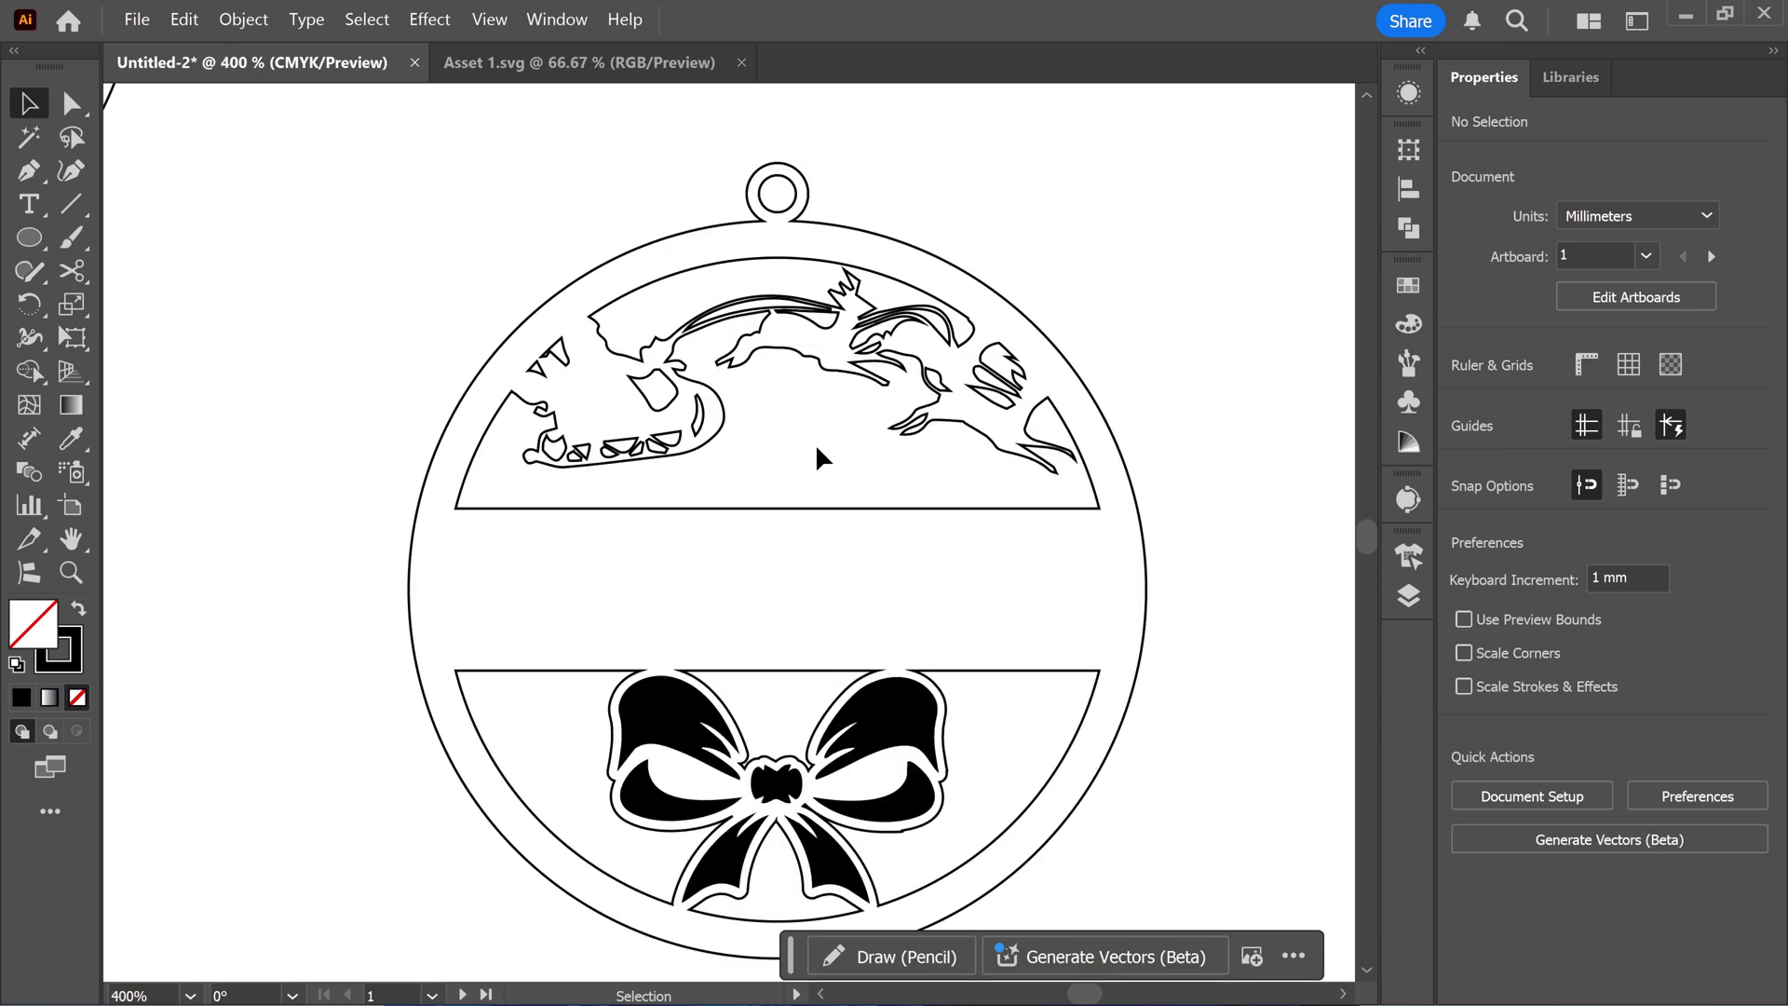
key(a)
key(ctrl+z)
key(ctrl+z)
key(ctrl+z)
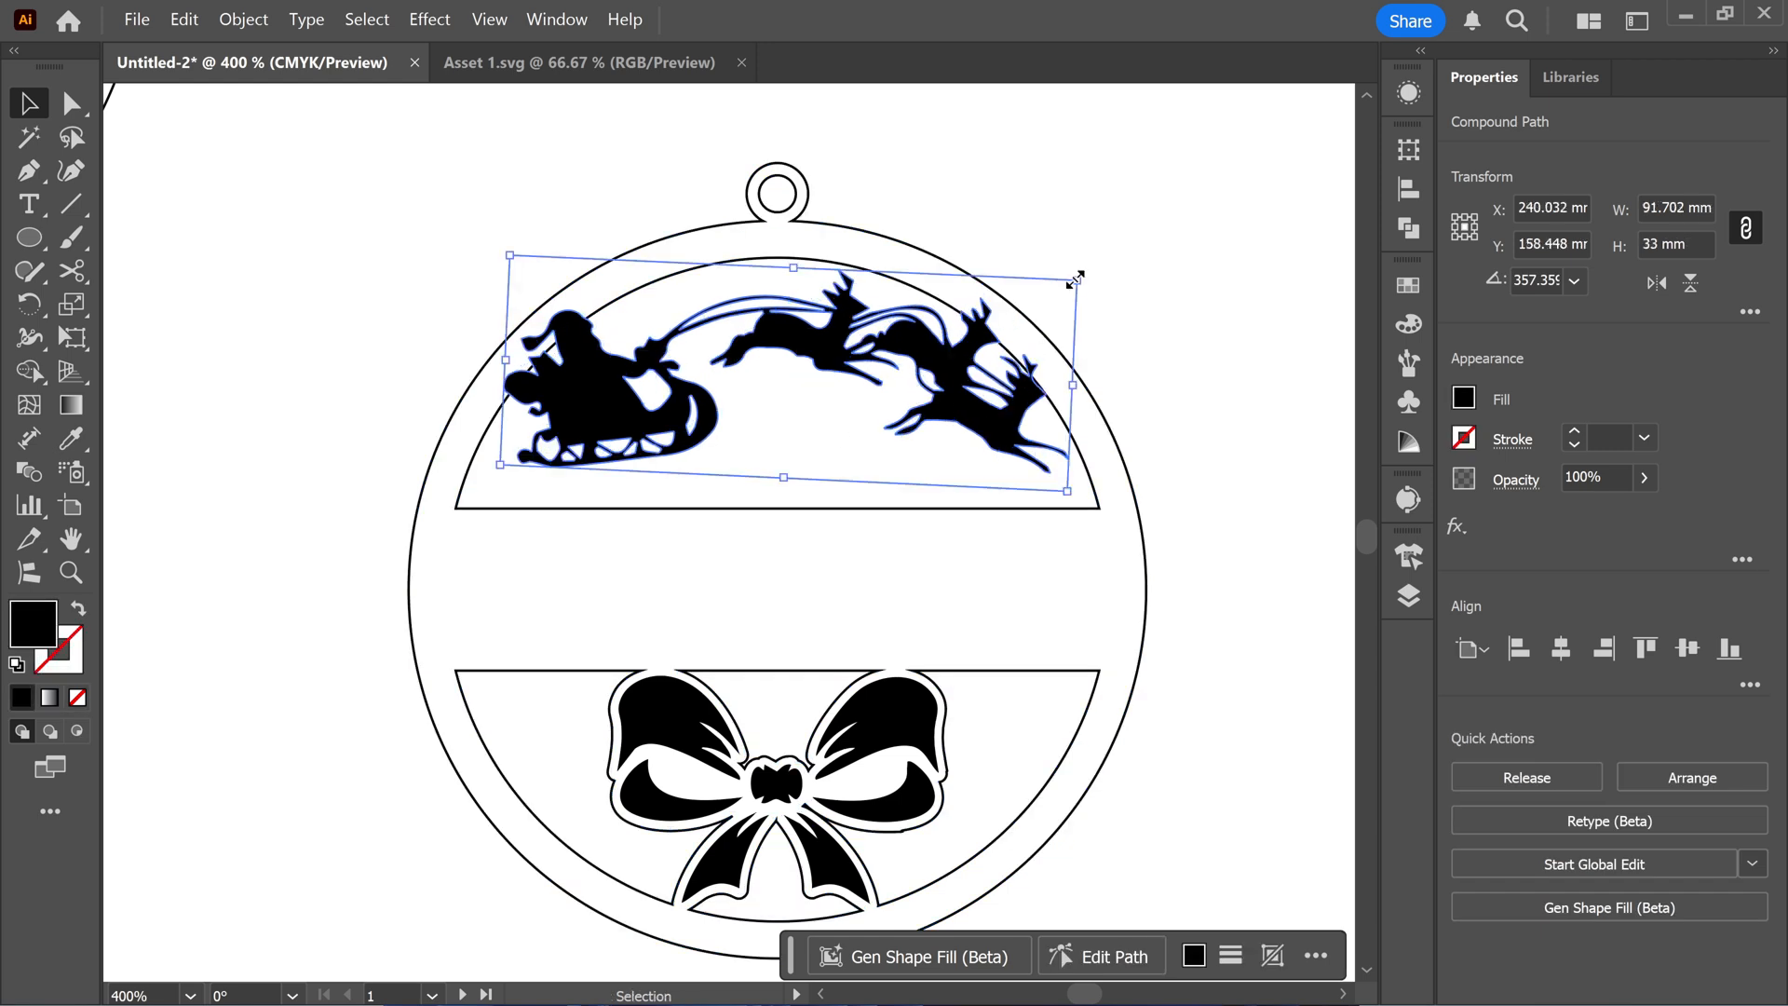
Shrink the sleigh to about 66 mm wide, move it against the opening's upper arc, and unite it with the frame as an outline.
drag(1077, 278, 1020, 337)
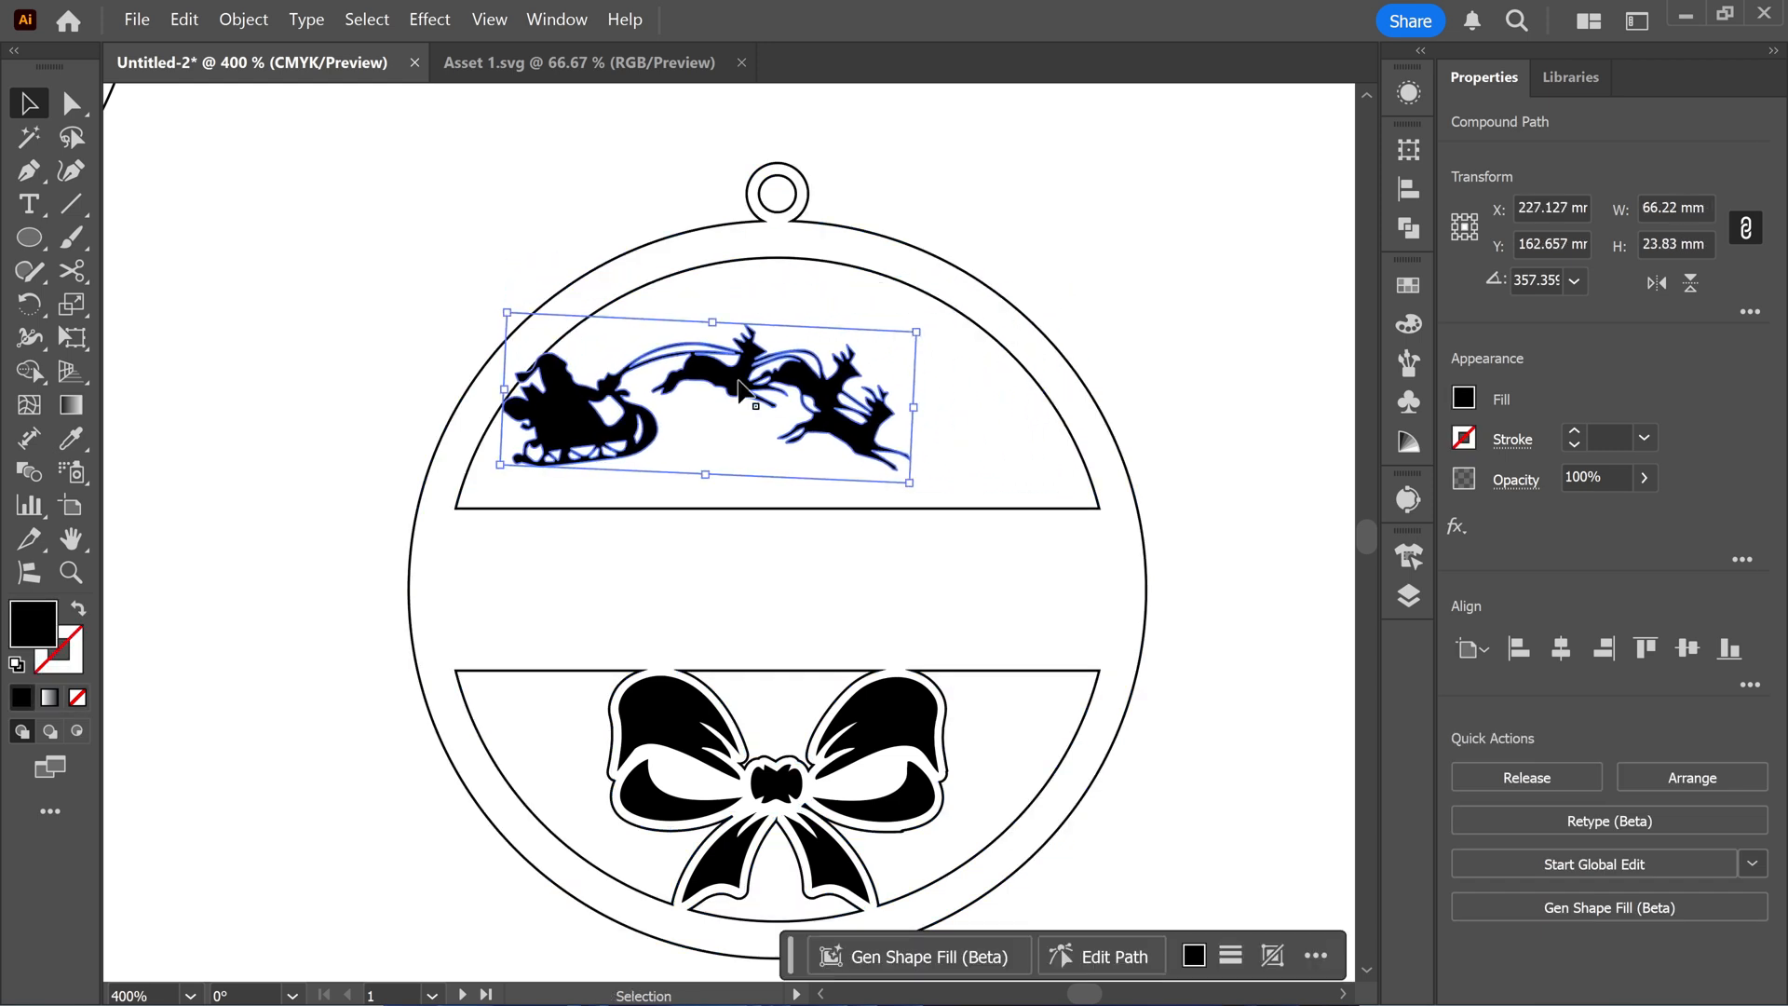
drag(720, 382, 798, 336)
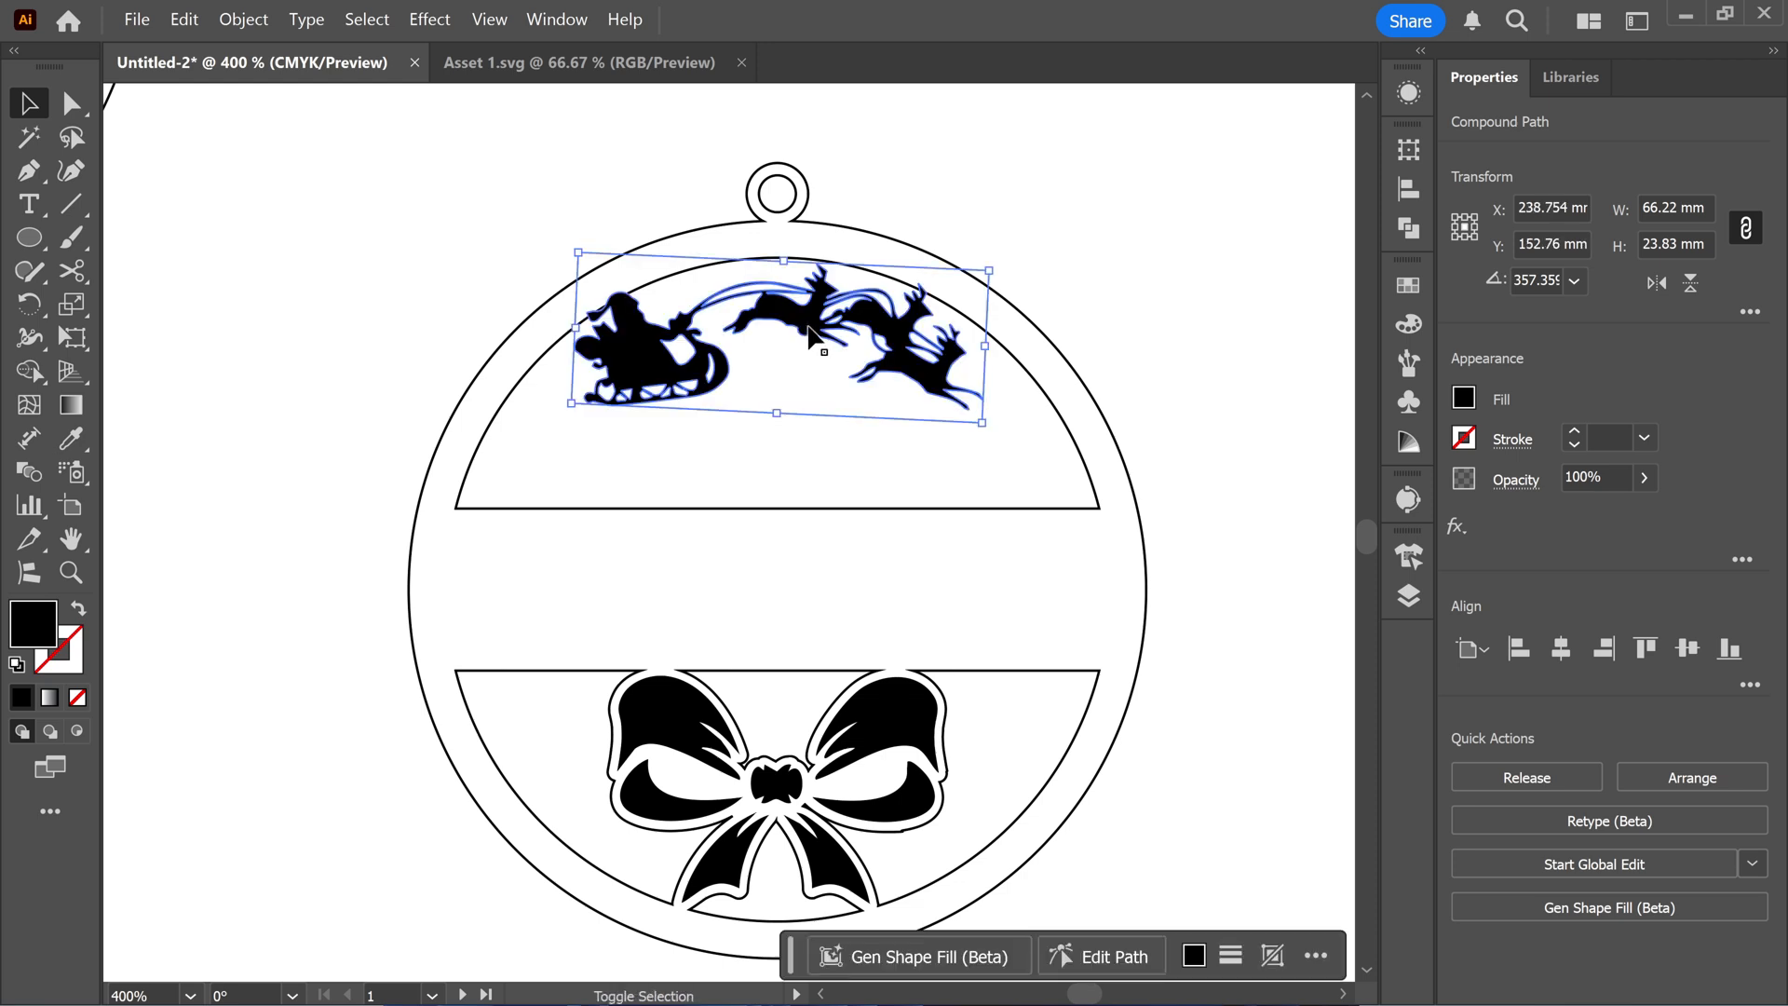
key(shift+x)
key(ctrl+a)
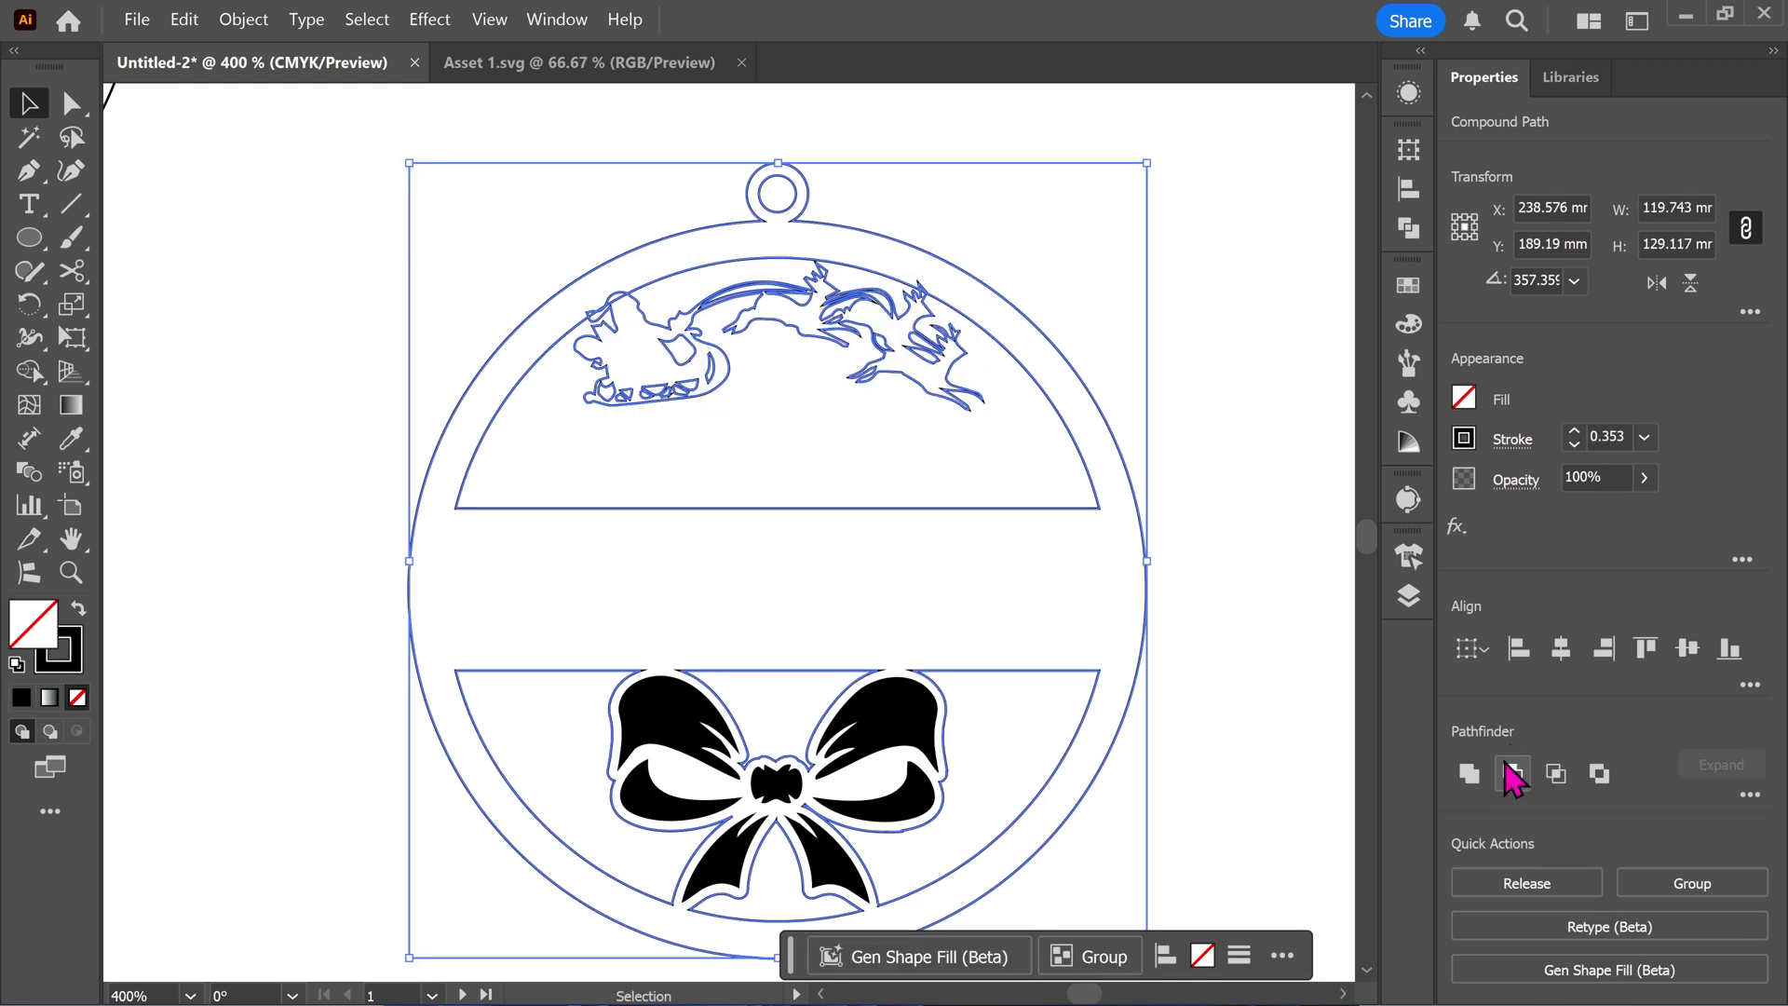
click(1469, 778)
click(966, 482)
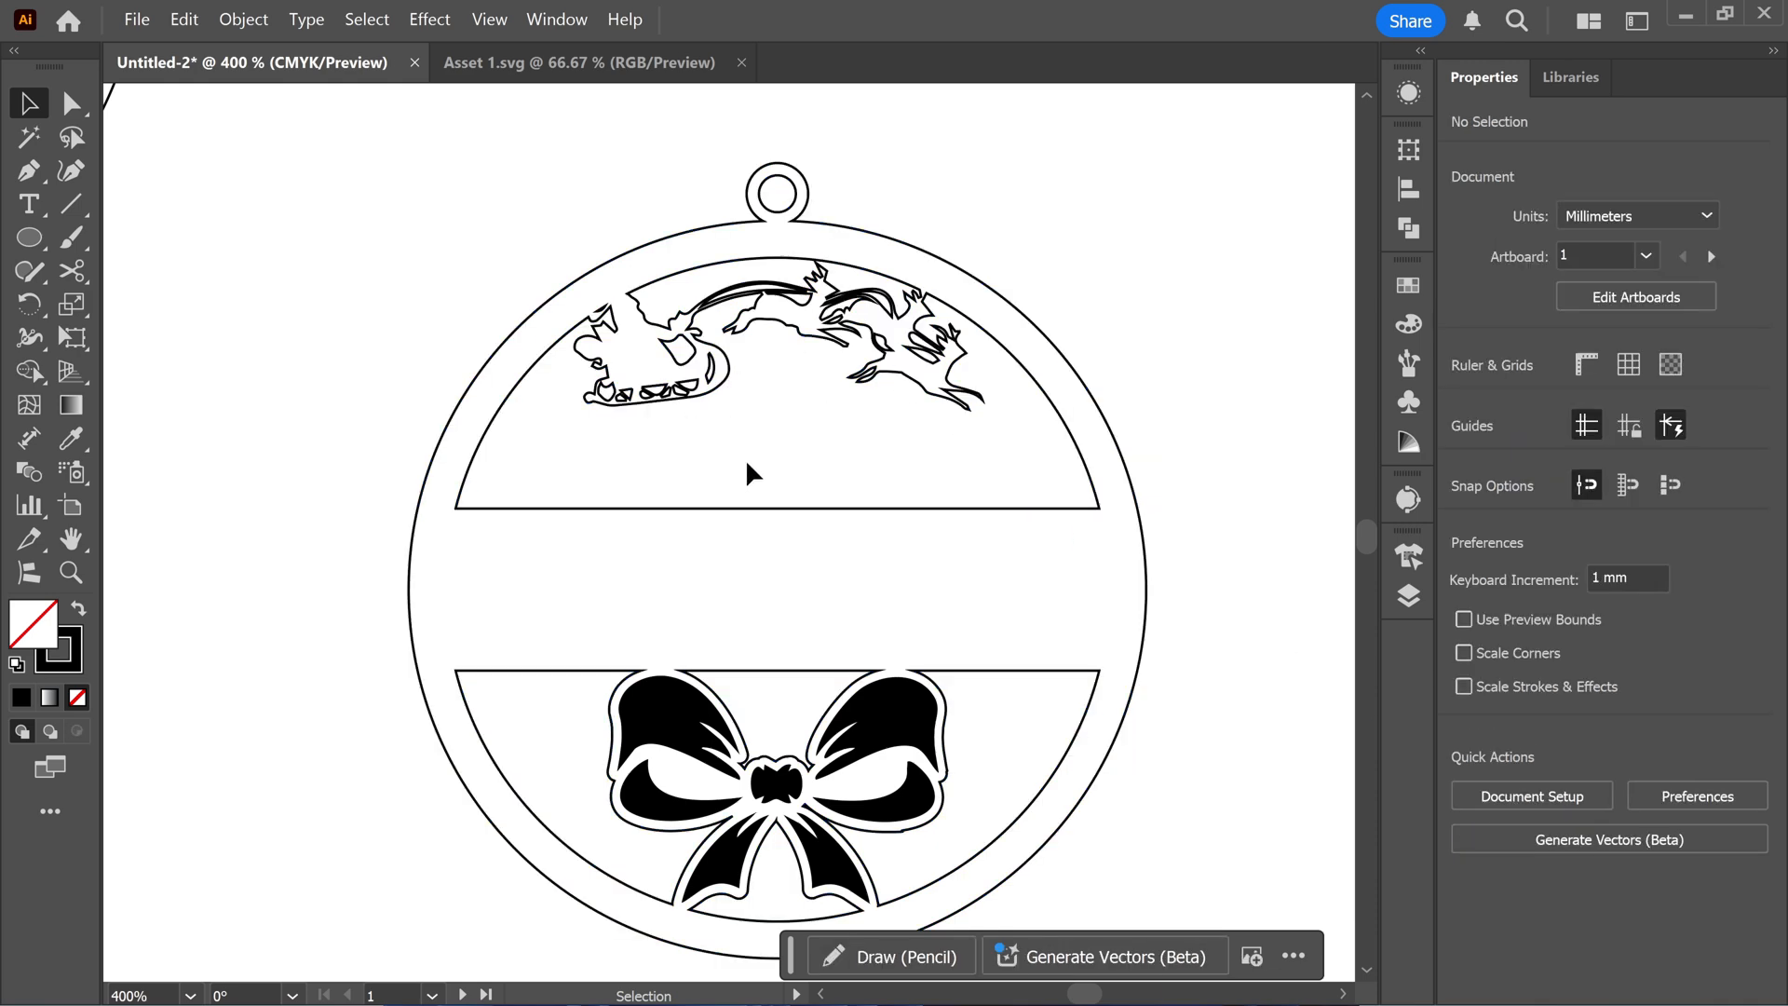
Place a holly sprig from the clip-art artboard at each end of the ornament's centre band, turned to mirror each other.
scroll(610, 529, down, 4)
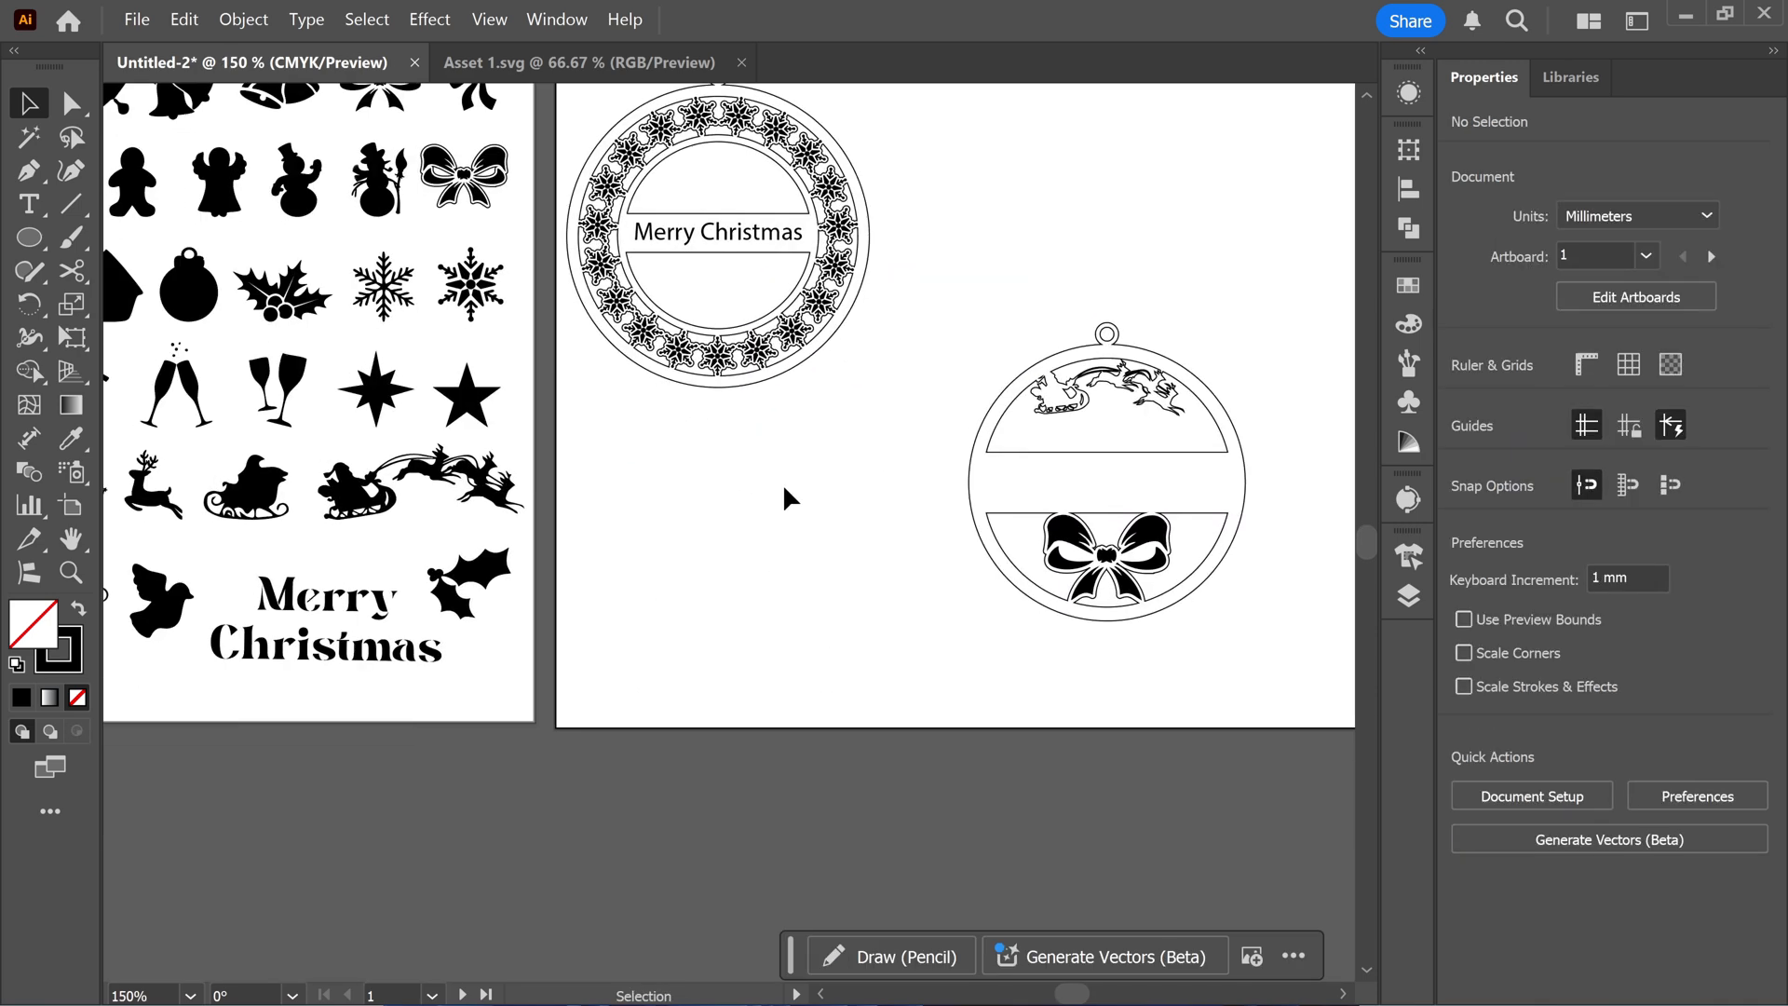
scroll(382, 507, up, 1)
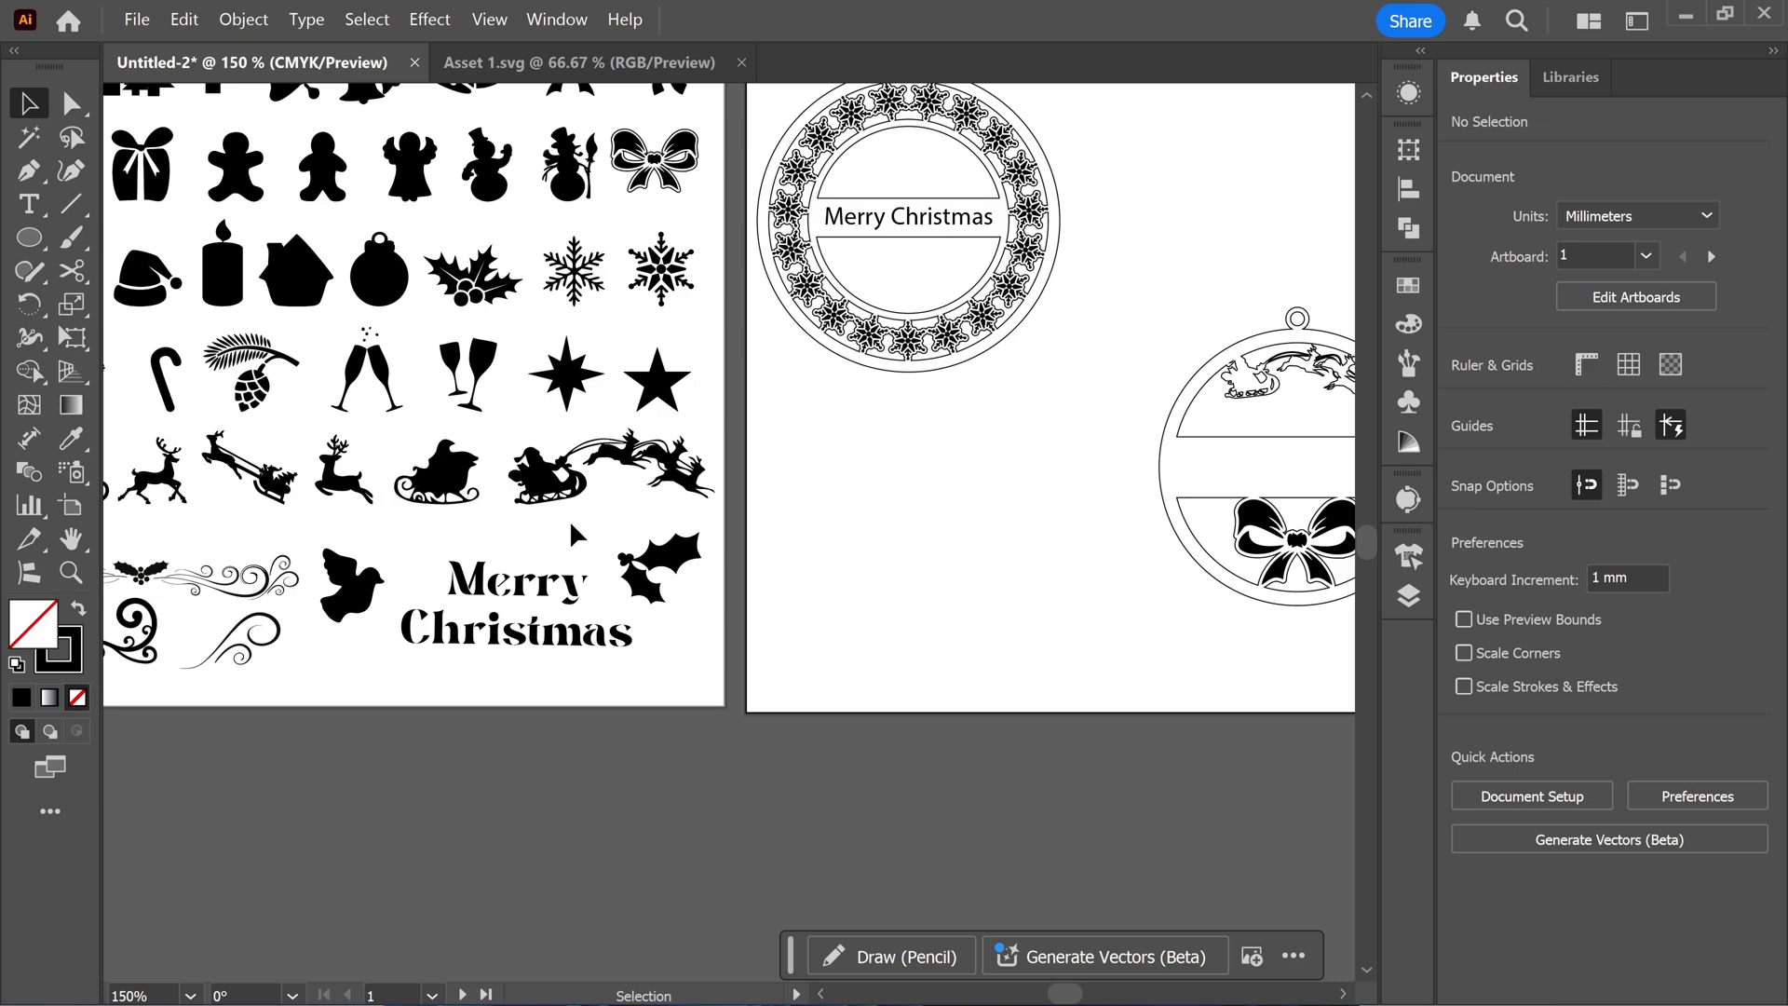
drag(481, 300, 705, 489)
scroll(1198, 475, up, 2)
drag(825, 406, 1153, 524)
drag(1109, 416, 987, 524)
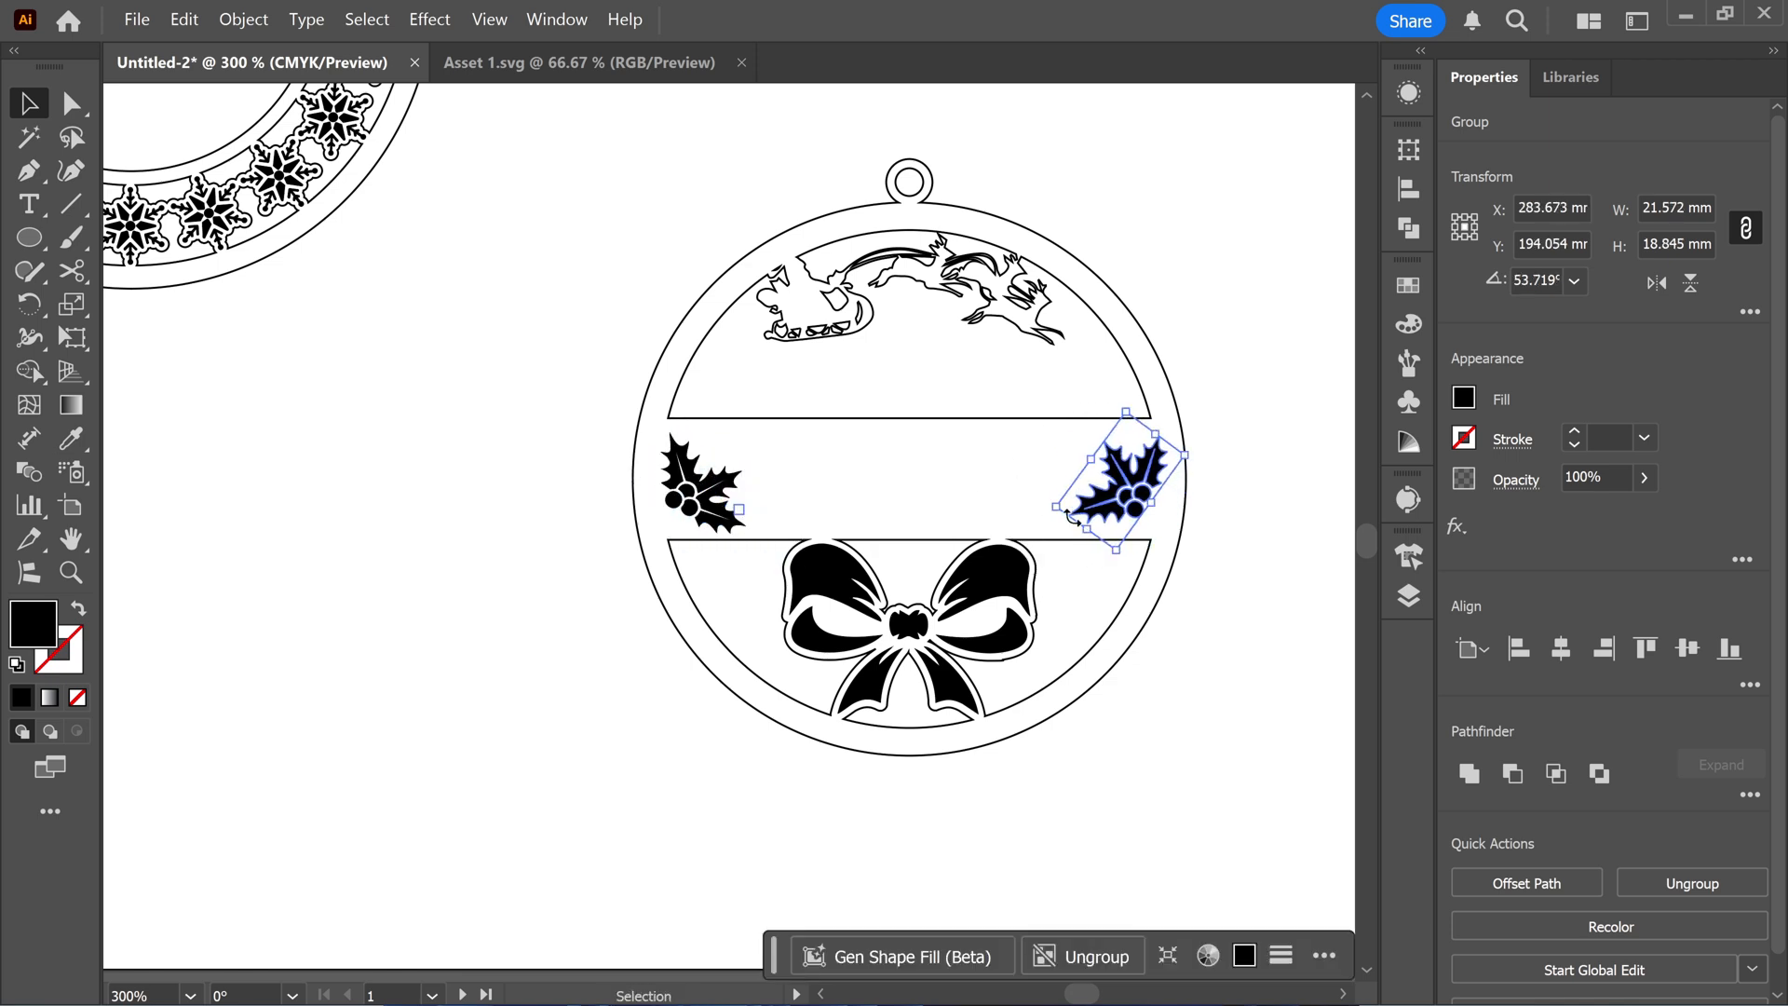
drag(1136, 508, 1127, 510)
click(903, 495)
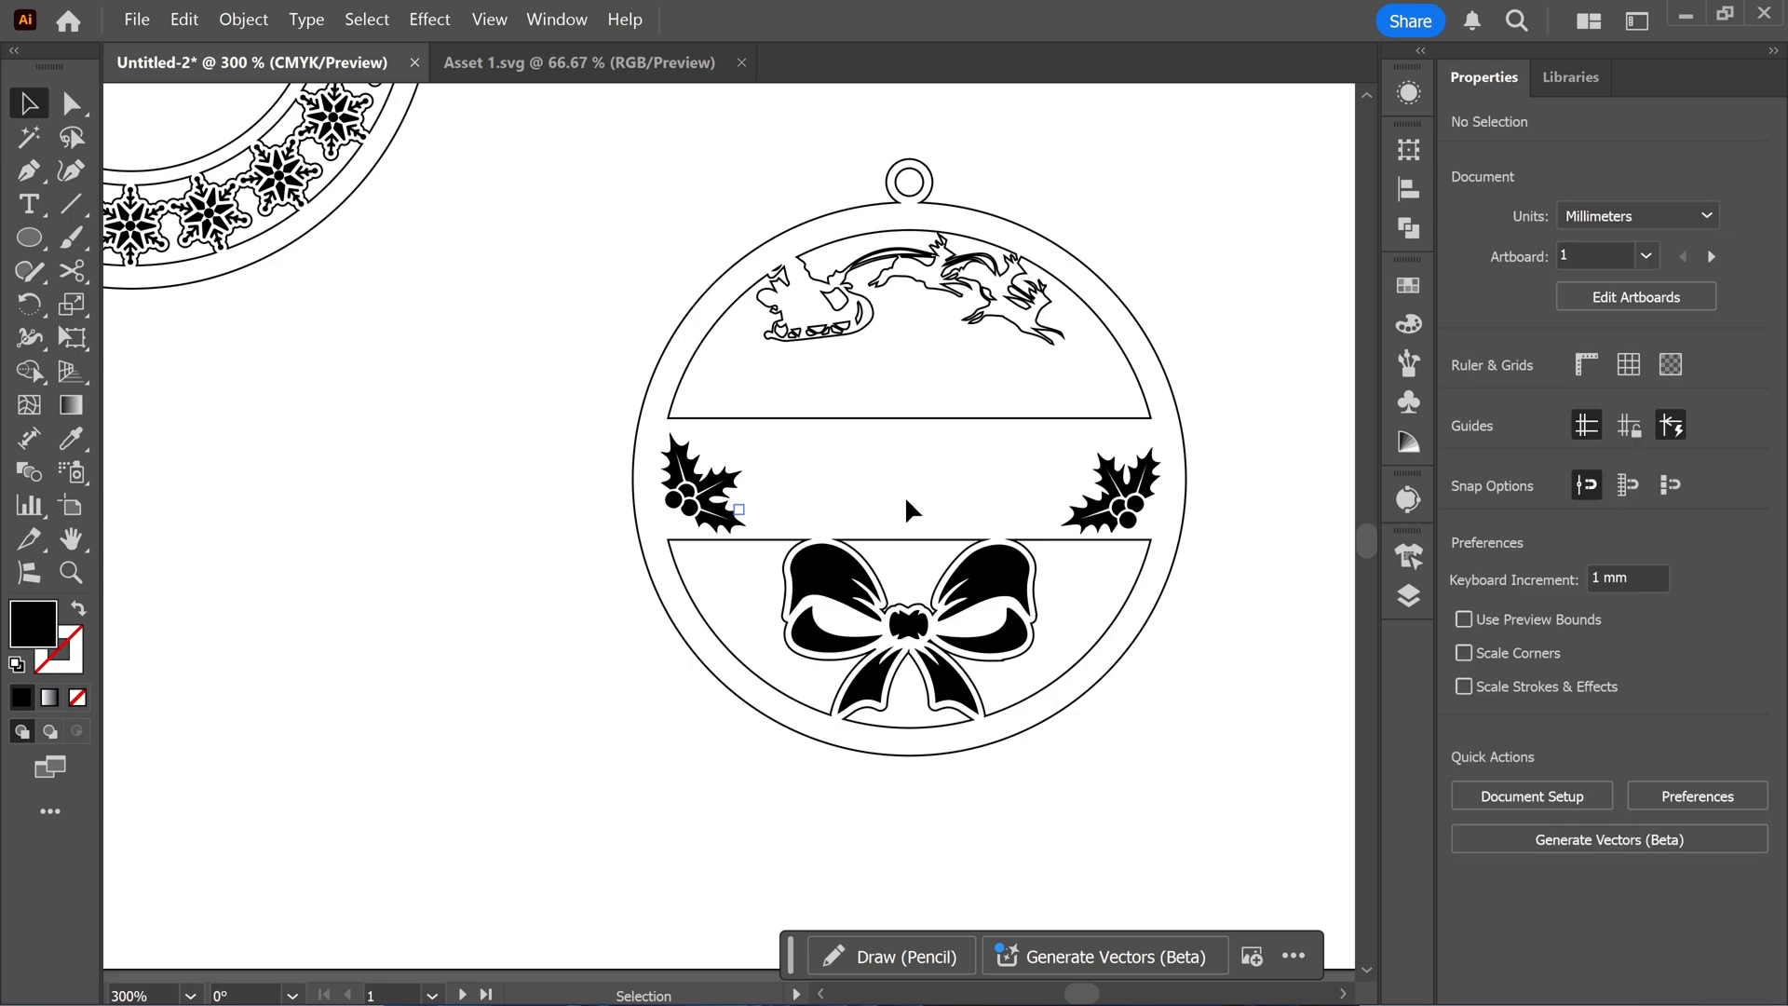
Add the text "Merry Christmas" in the centre band, scaled to about 66 mm wide and positioned between the holly sprigs.
scroll(868, 503, down, 1)
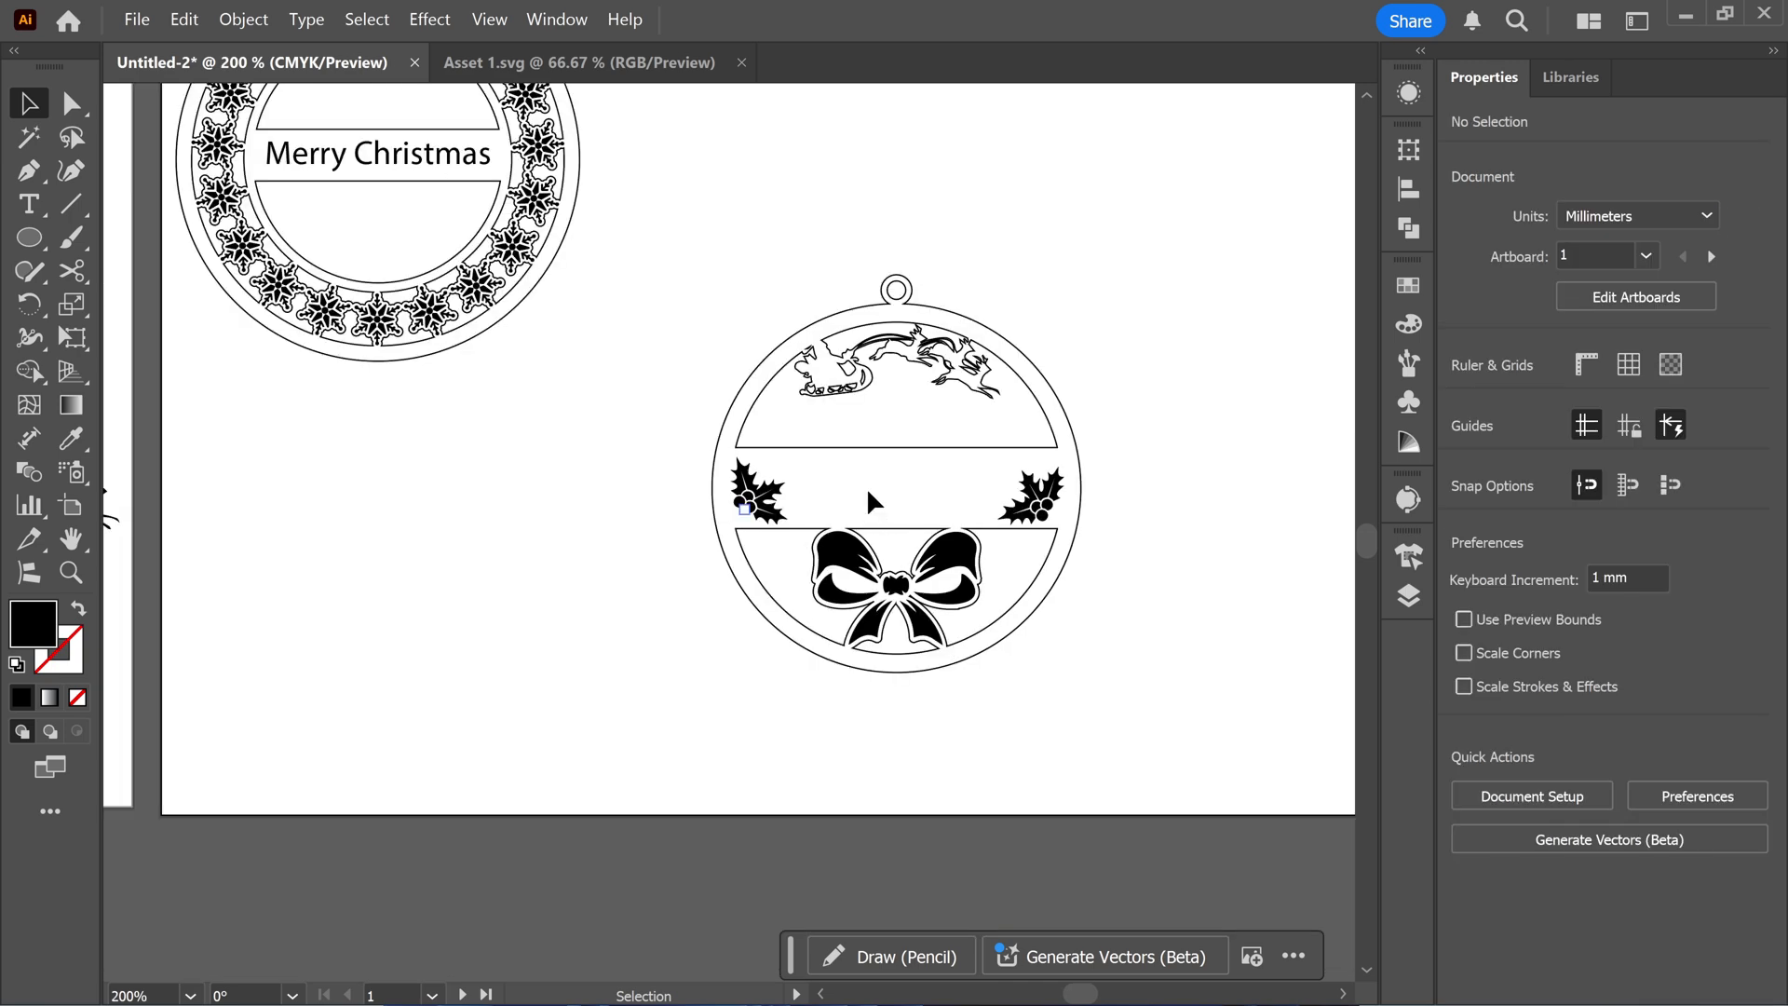
key(t)
click(840, 470)
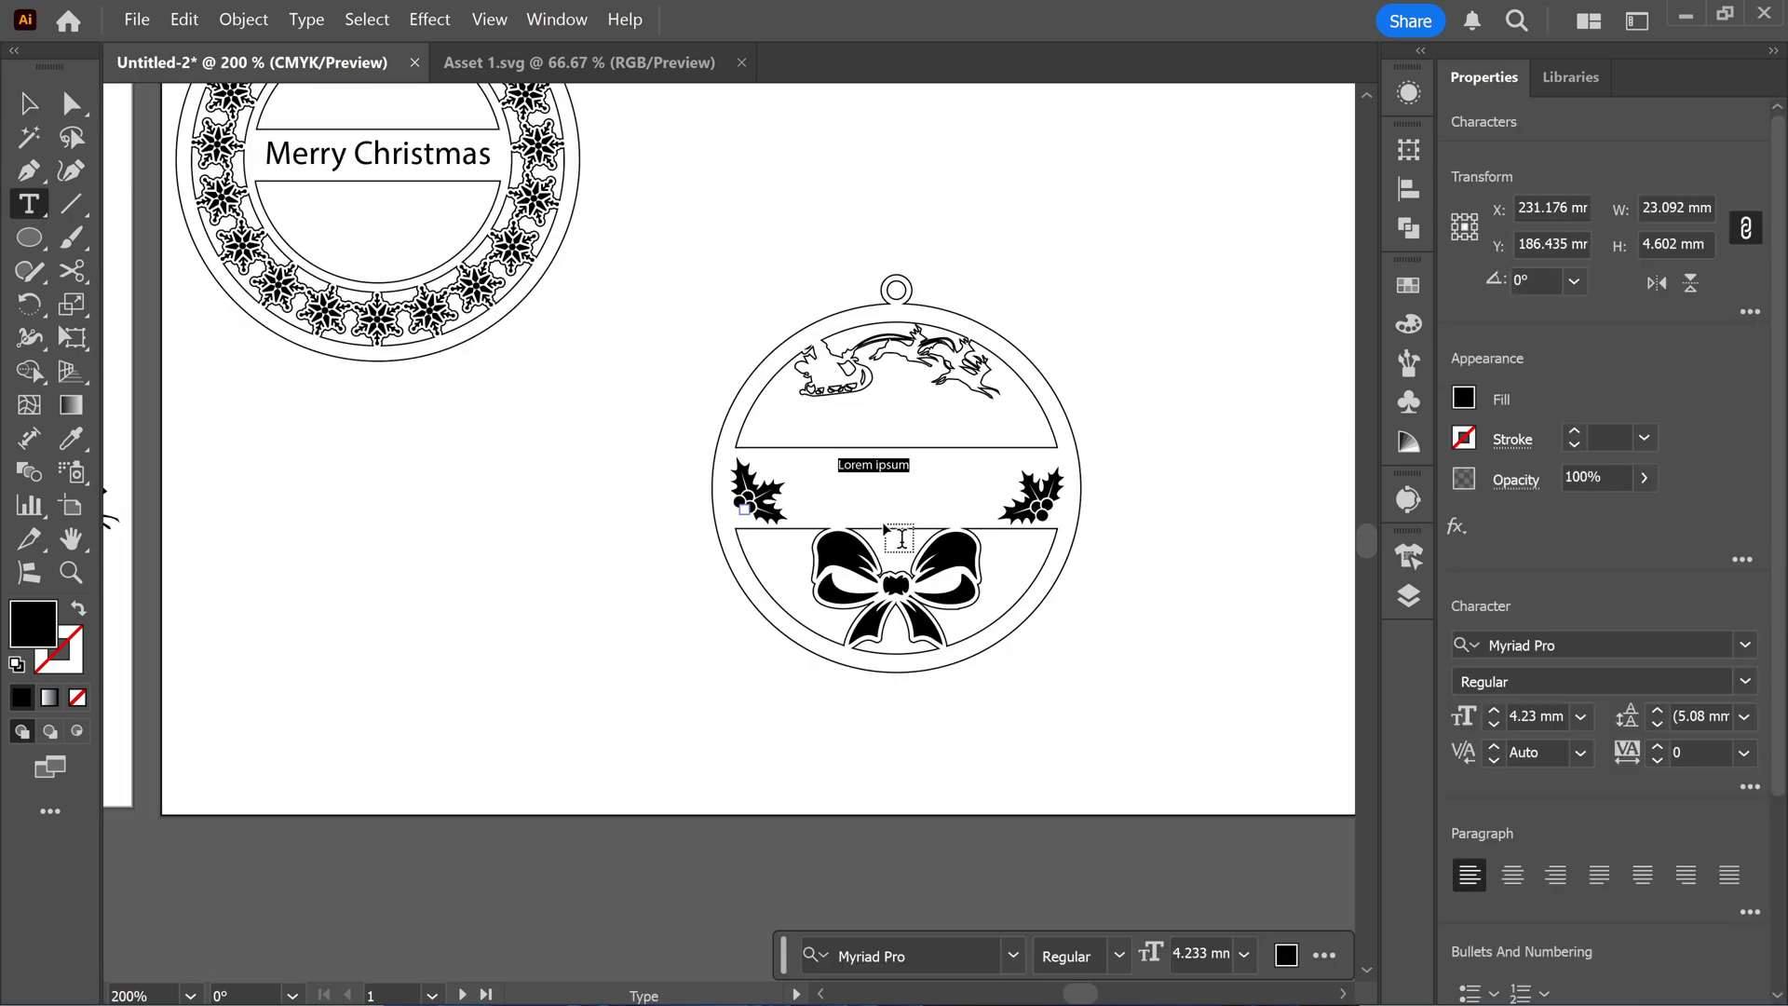
text(Merr)
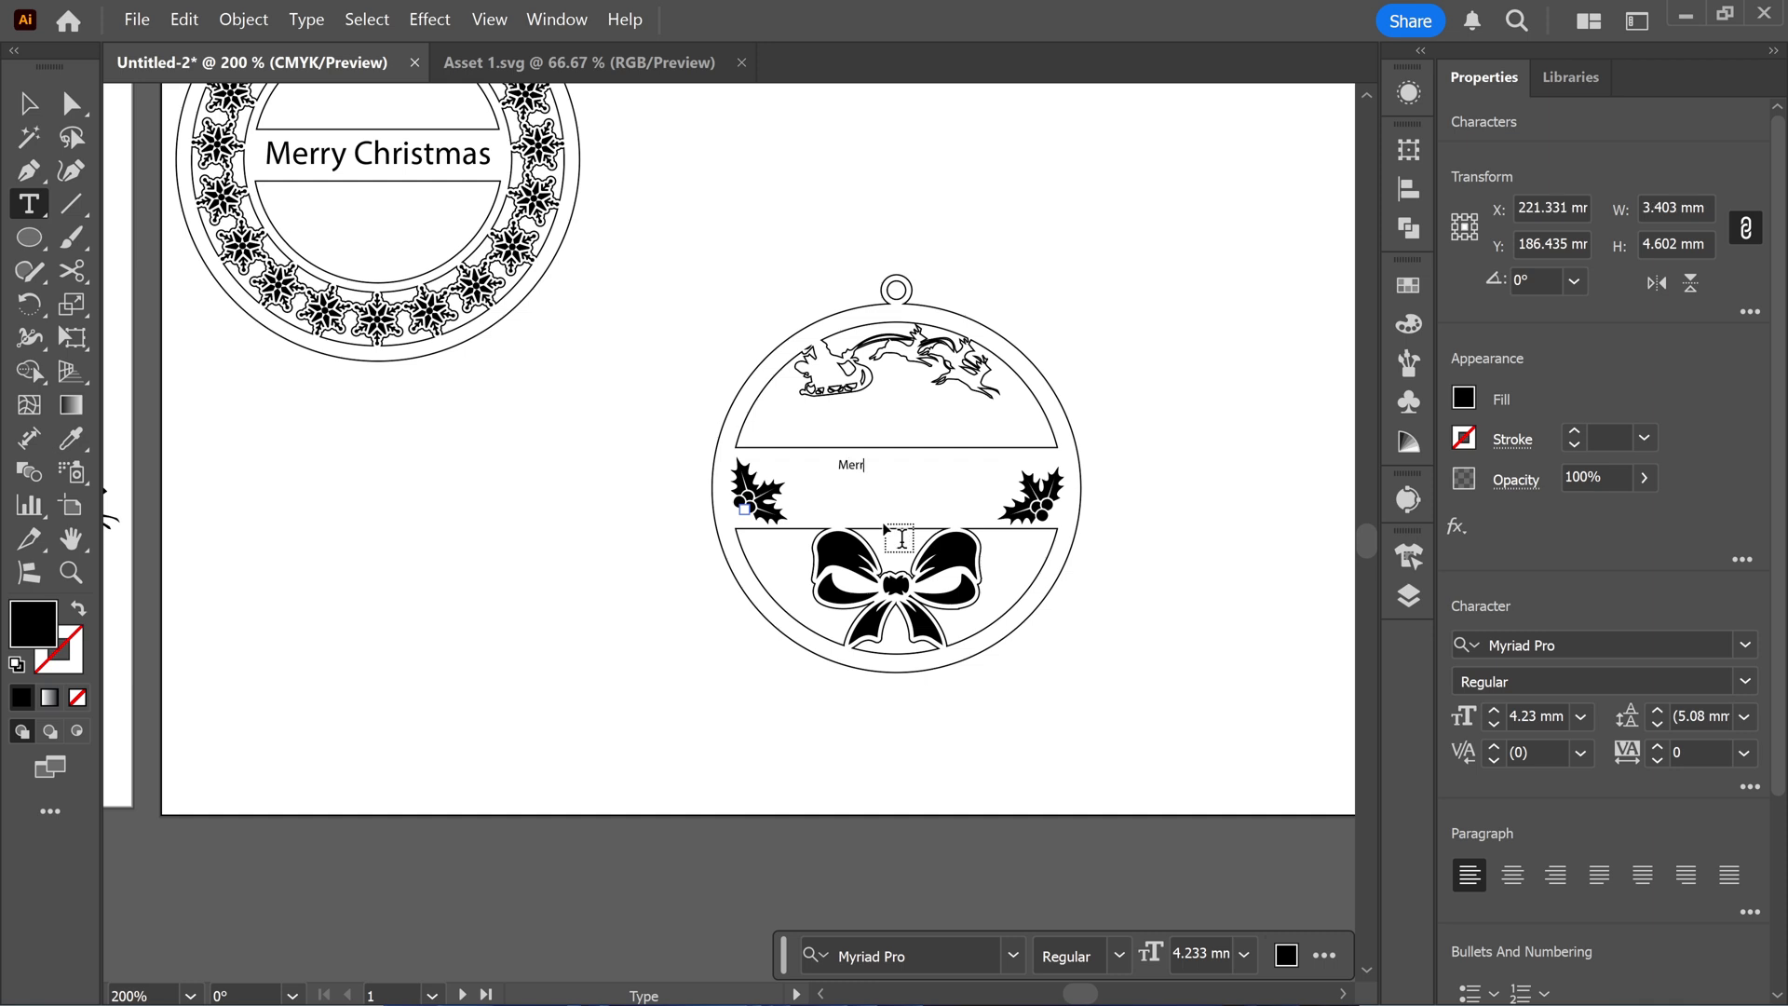
text(y Christmas)
key(Escape)
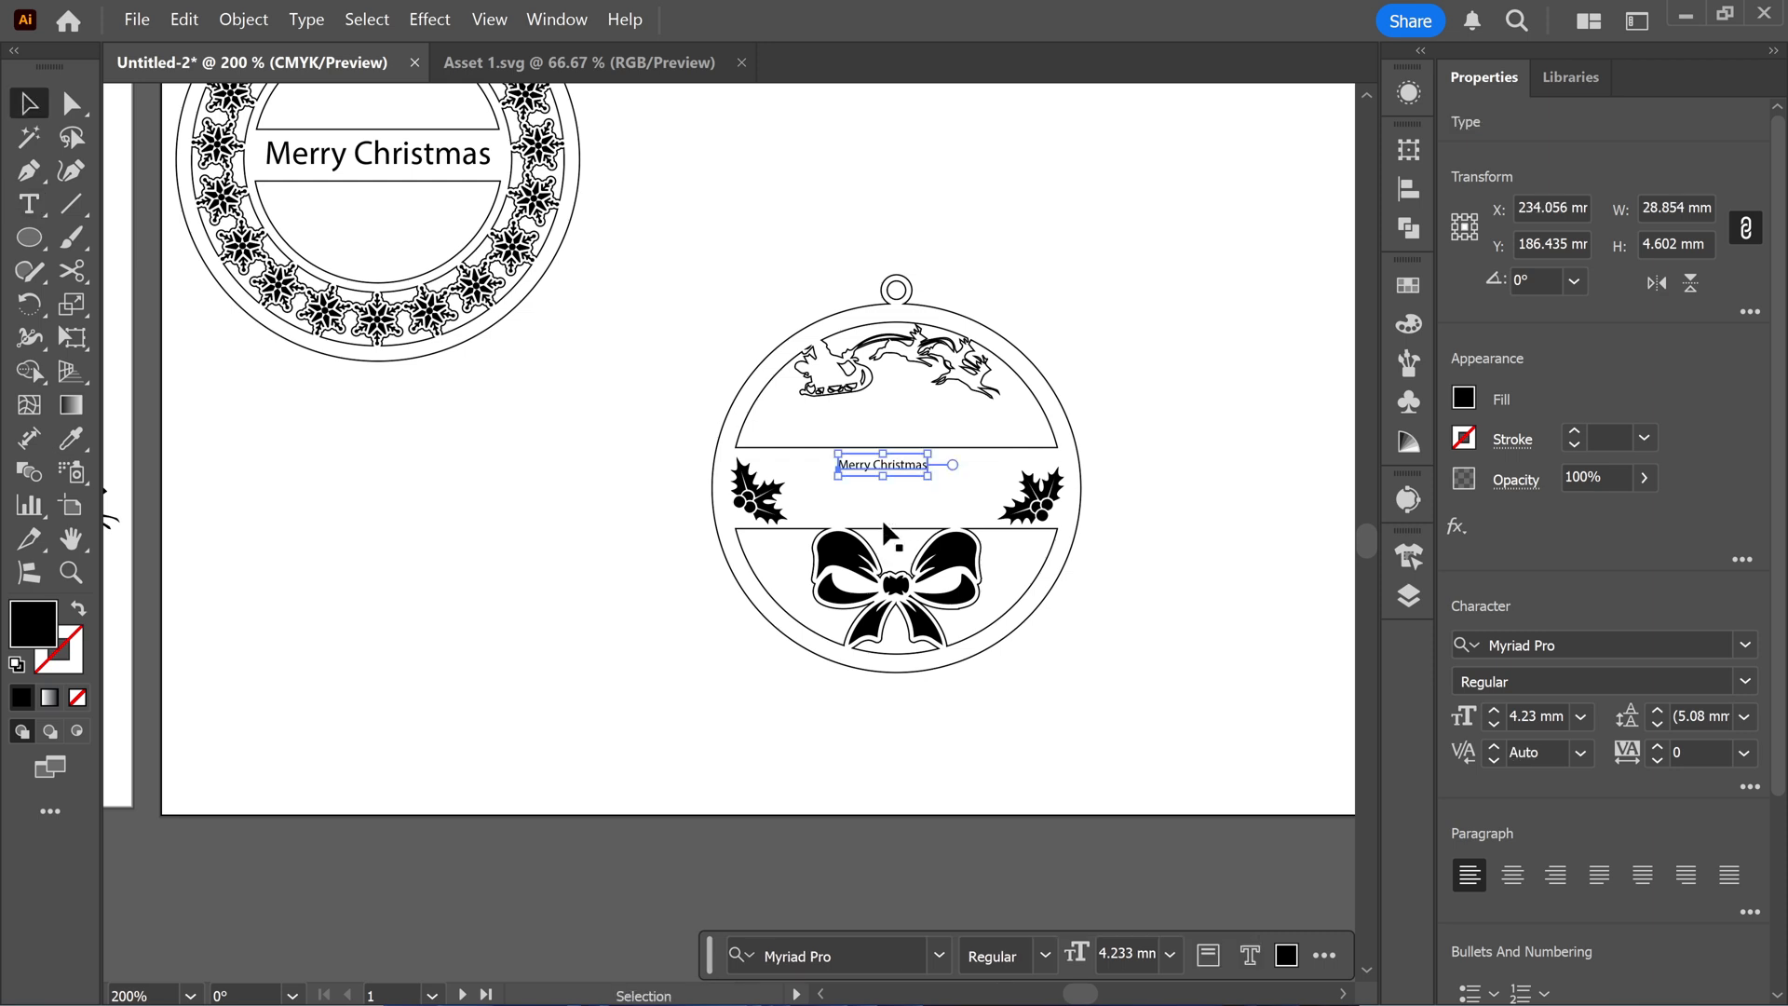
drag(929, 478, 1044, 538)
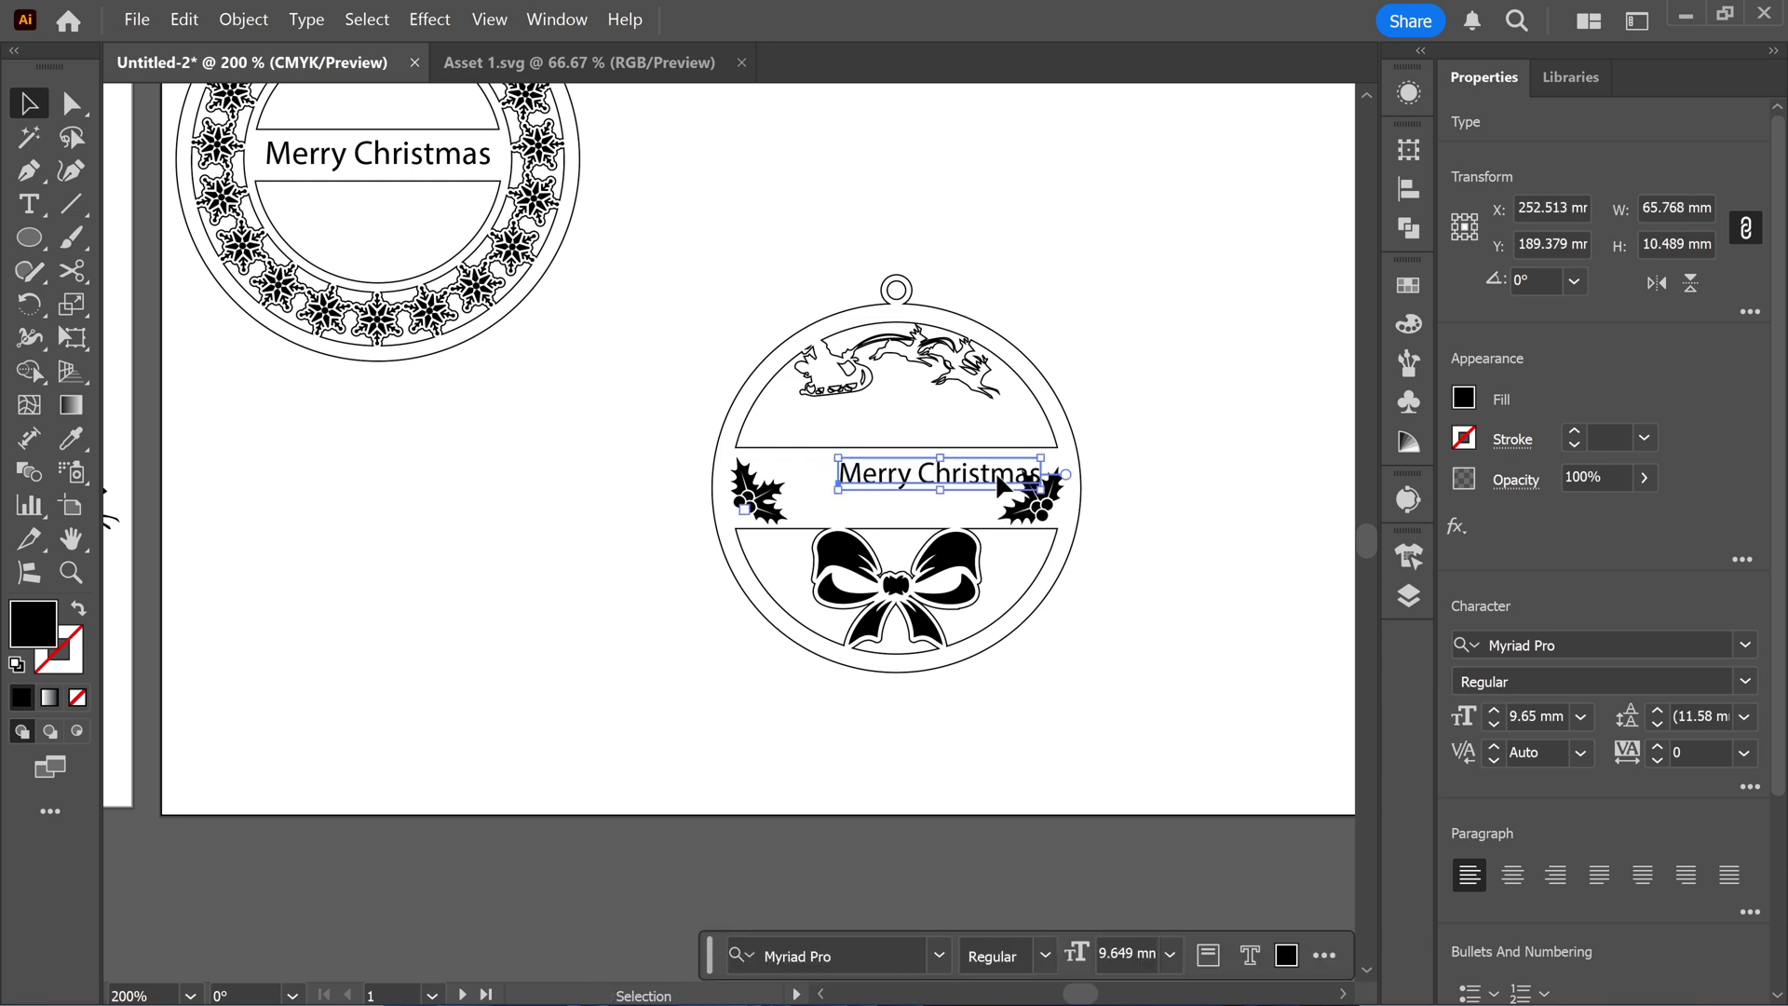
drag(999, 479, 955, 489)
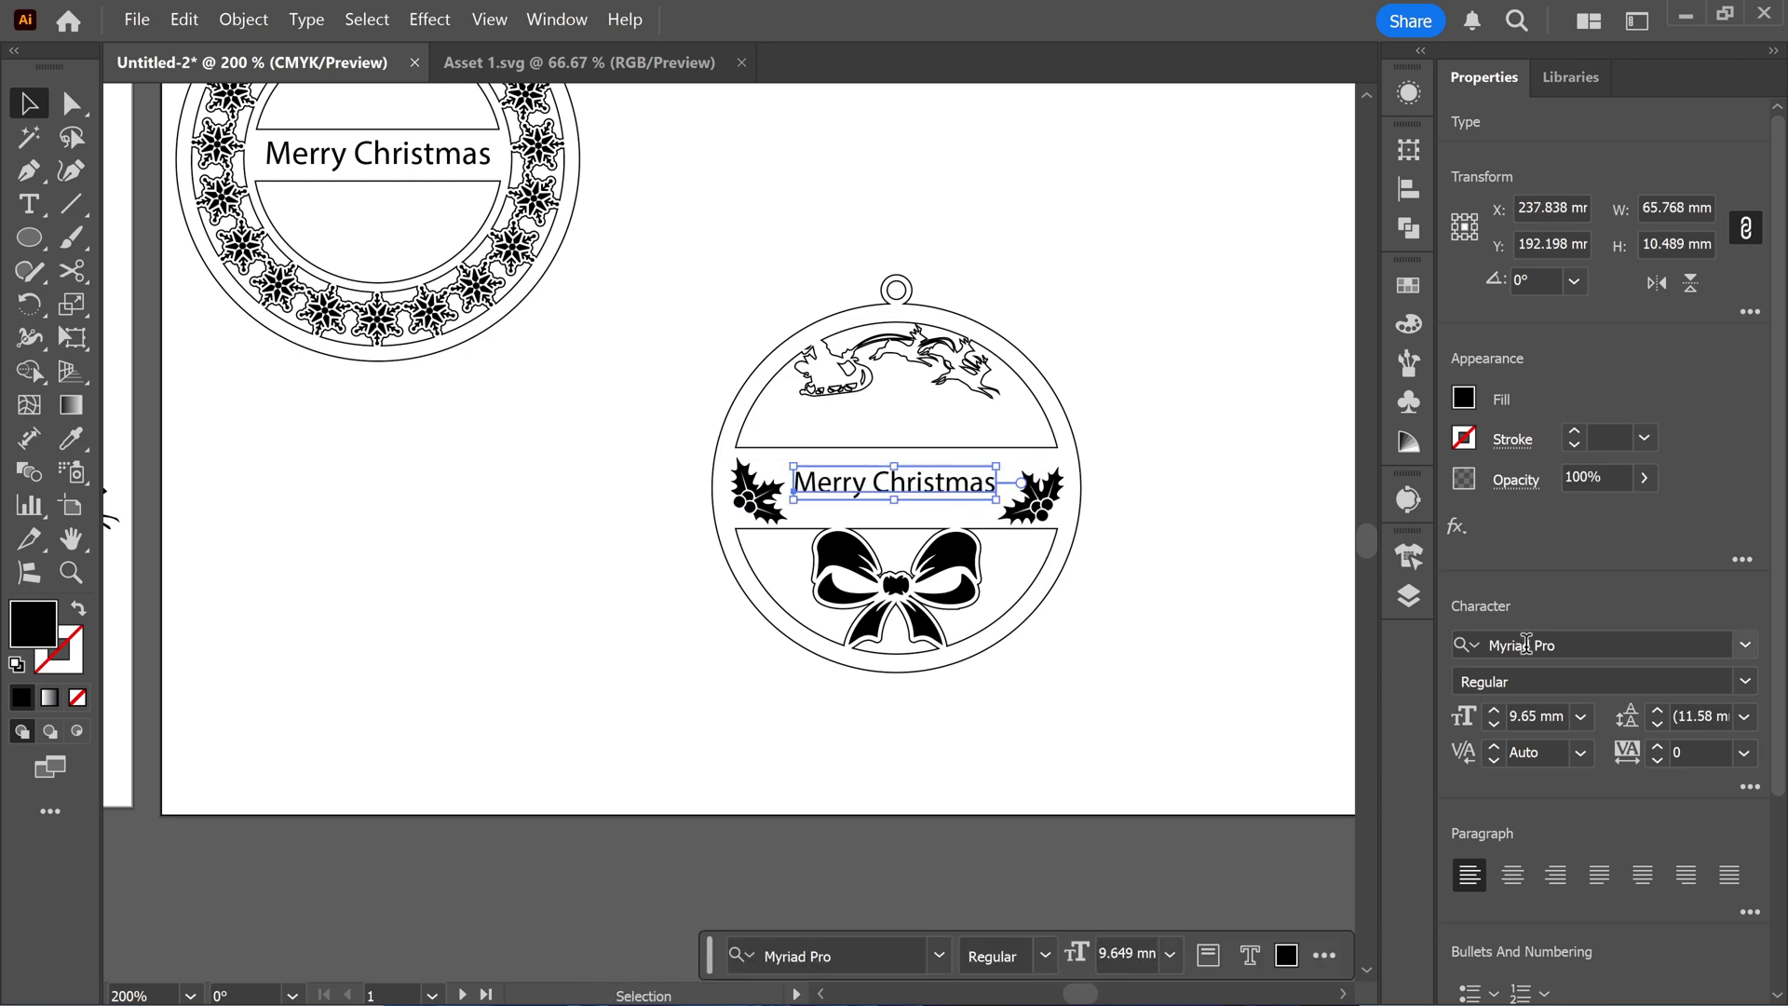
Set the "Merry Christmas" text's font to Tiramisu and enlarge it slightly to fill the space between the holly sprigs.
click(1527, 644)
click(1746, 645)
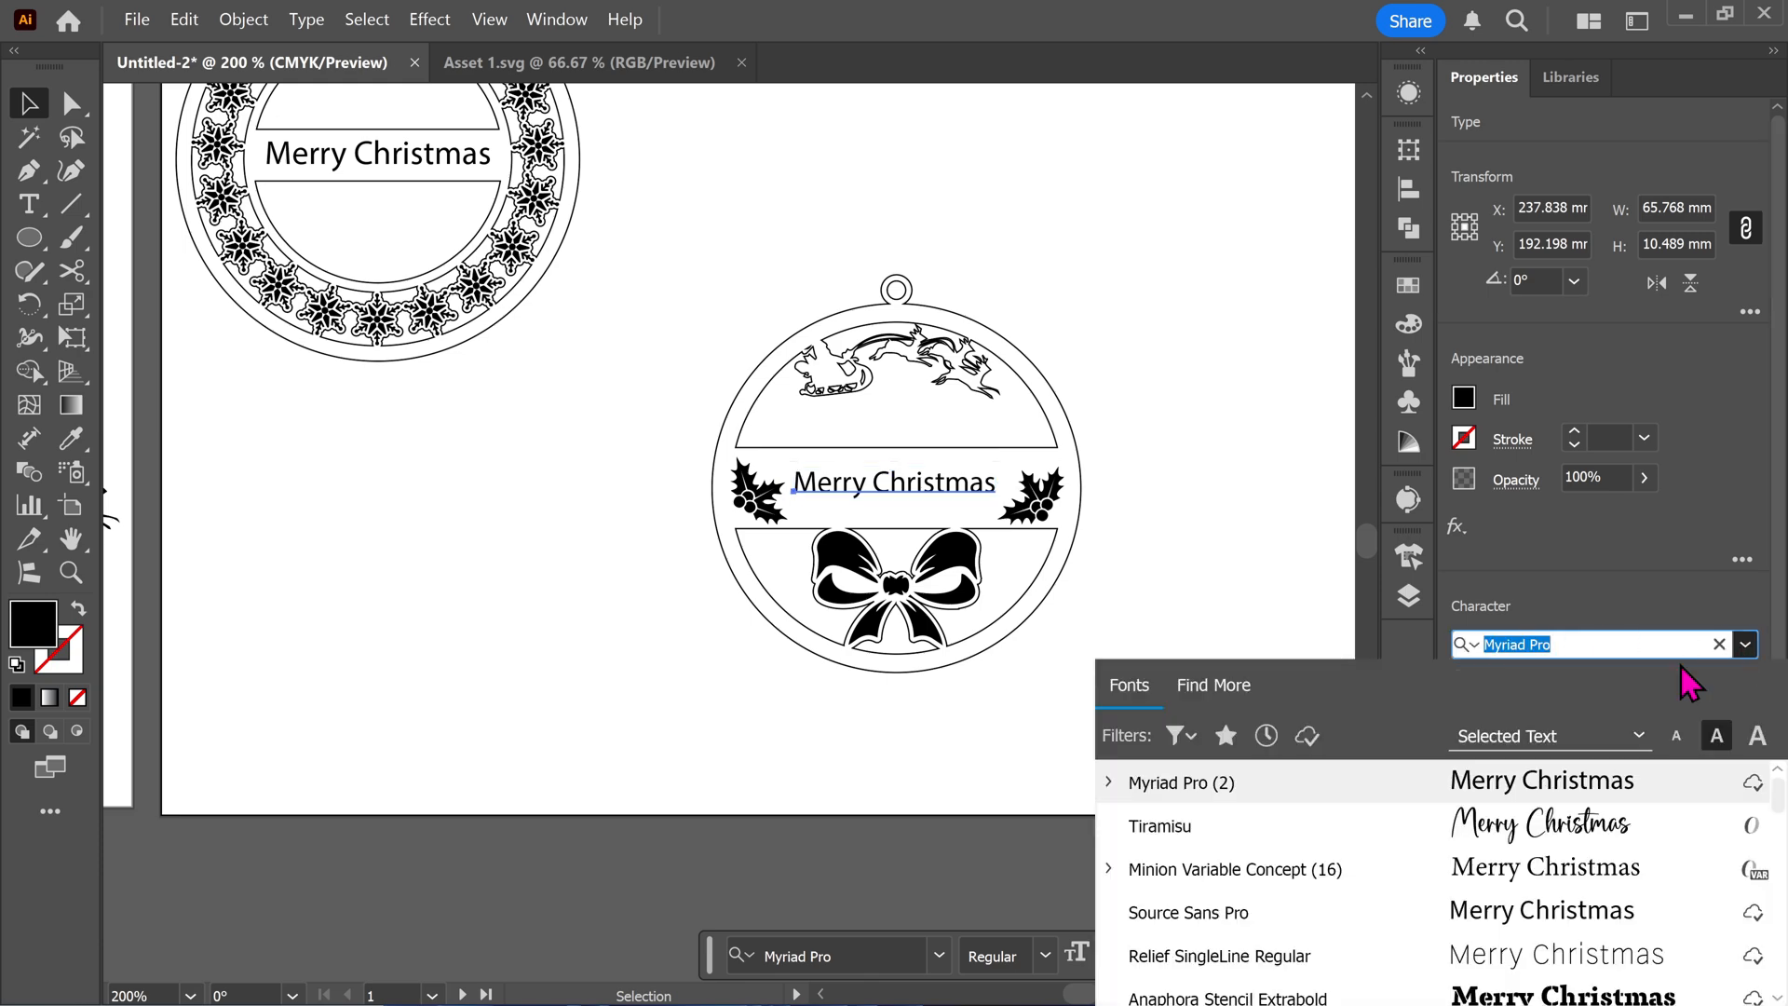
click(1367, 836)
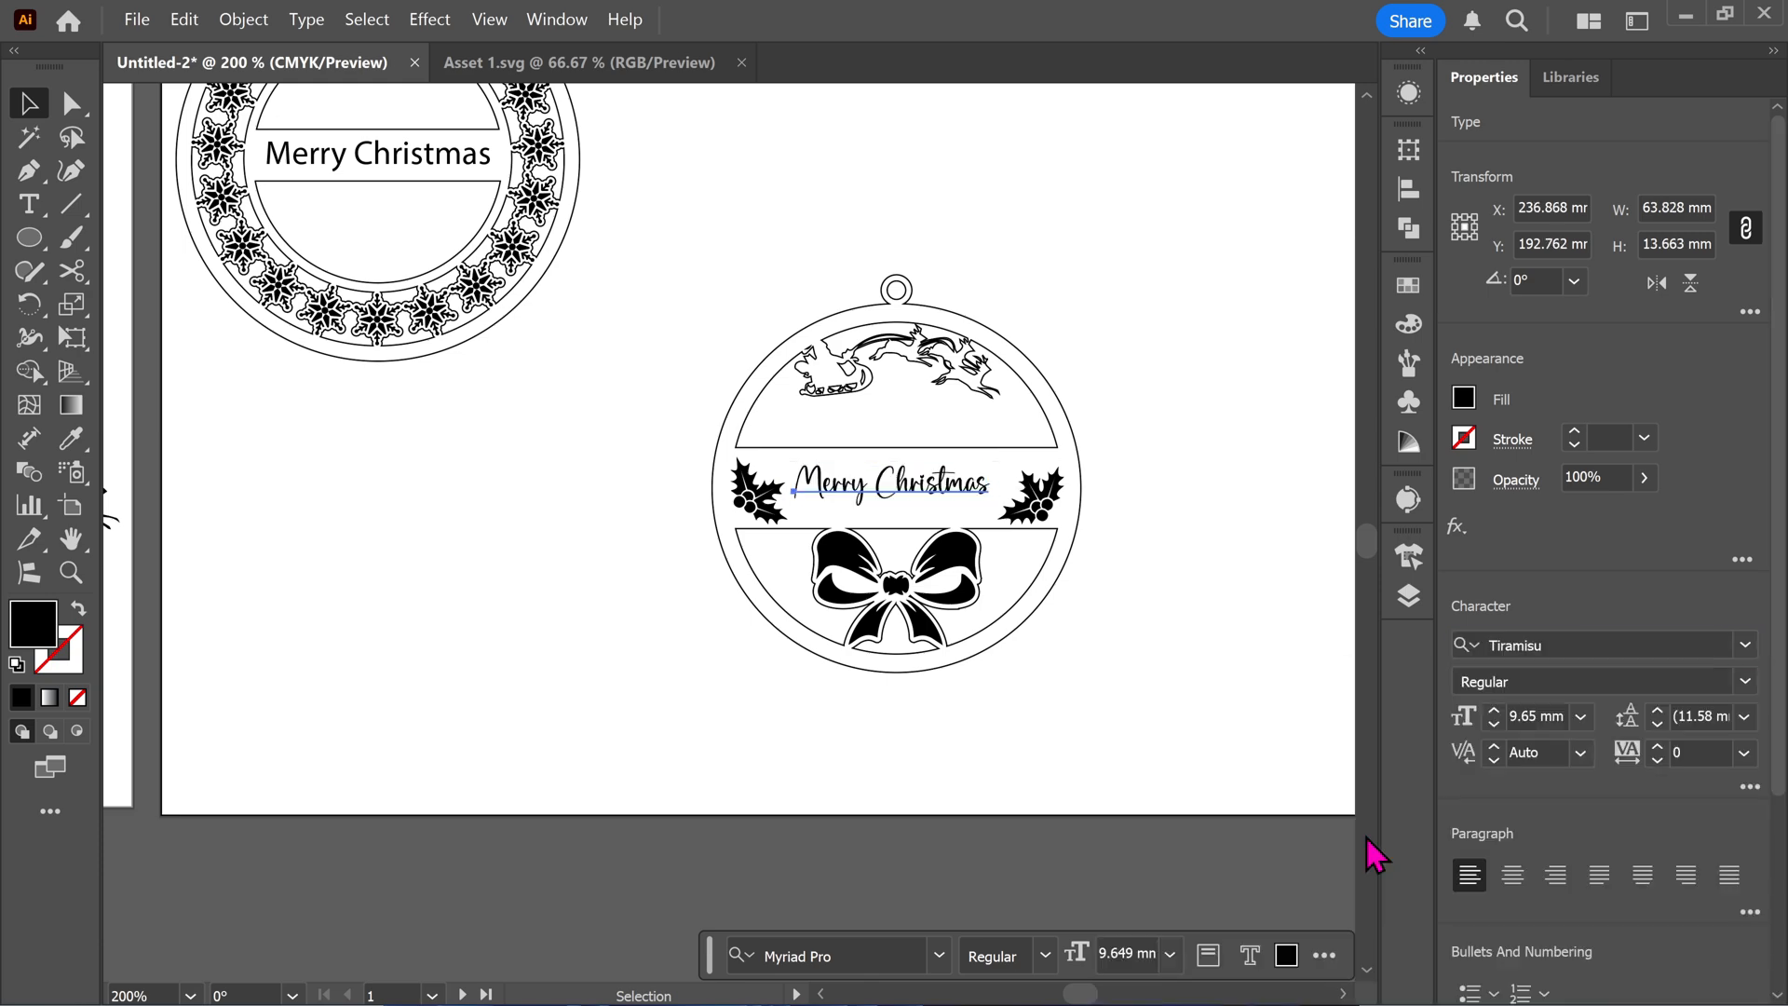
scroll(968, 580, up, 1)
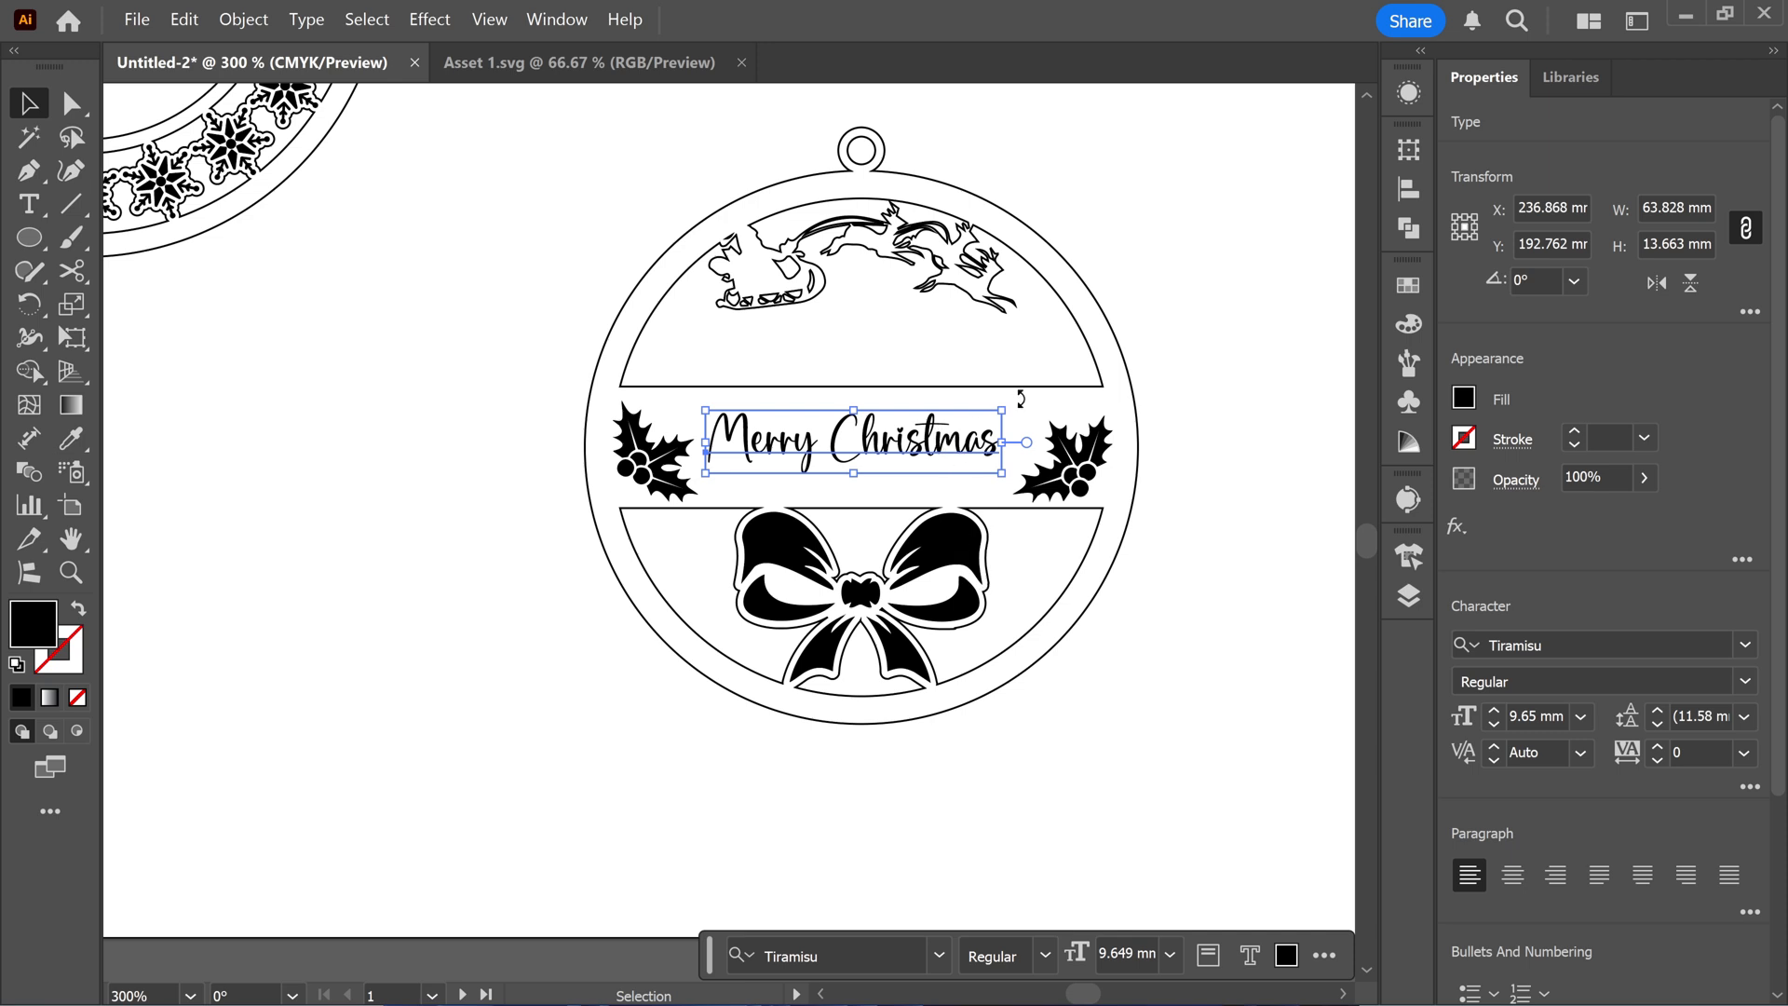
mouse_move(1004, 410)
mouse_down()
mouse_move(1062, 391)
mouse_move(1004, 434)
mouse_up()
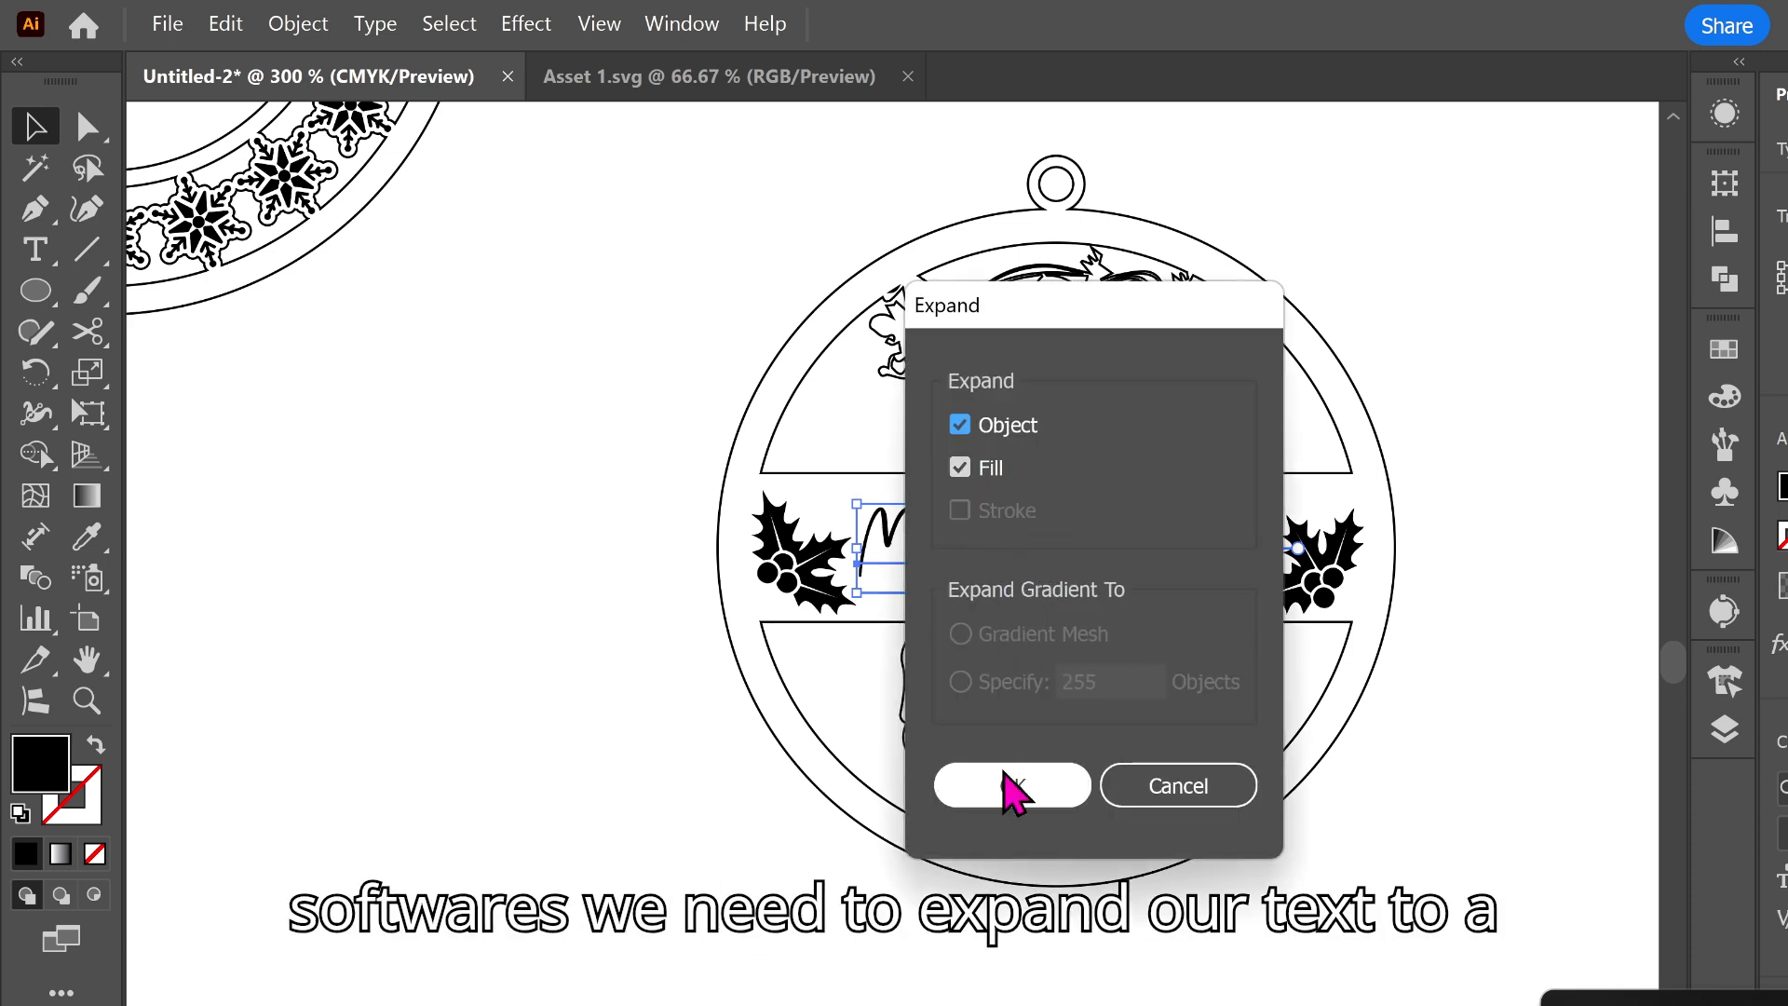
Expand the "Merry Christmas" text into shapes, with both object and fill included.
click(1014, 789)
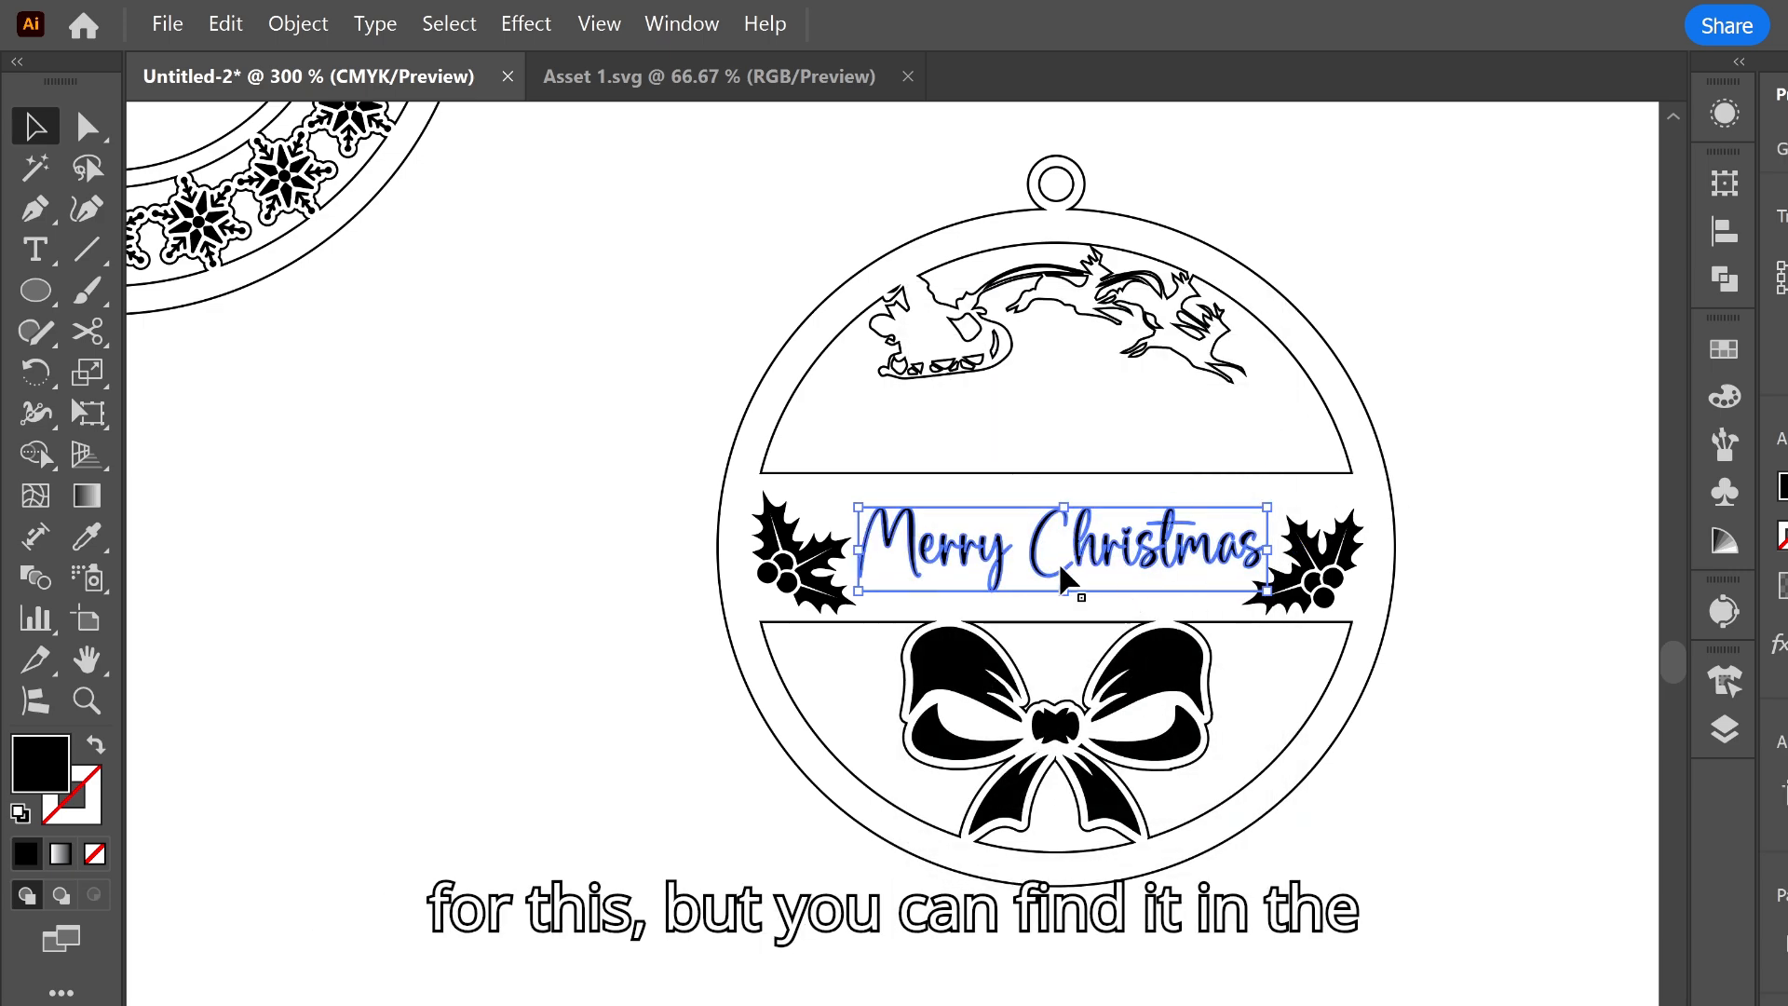
click(306, 26)
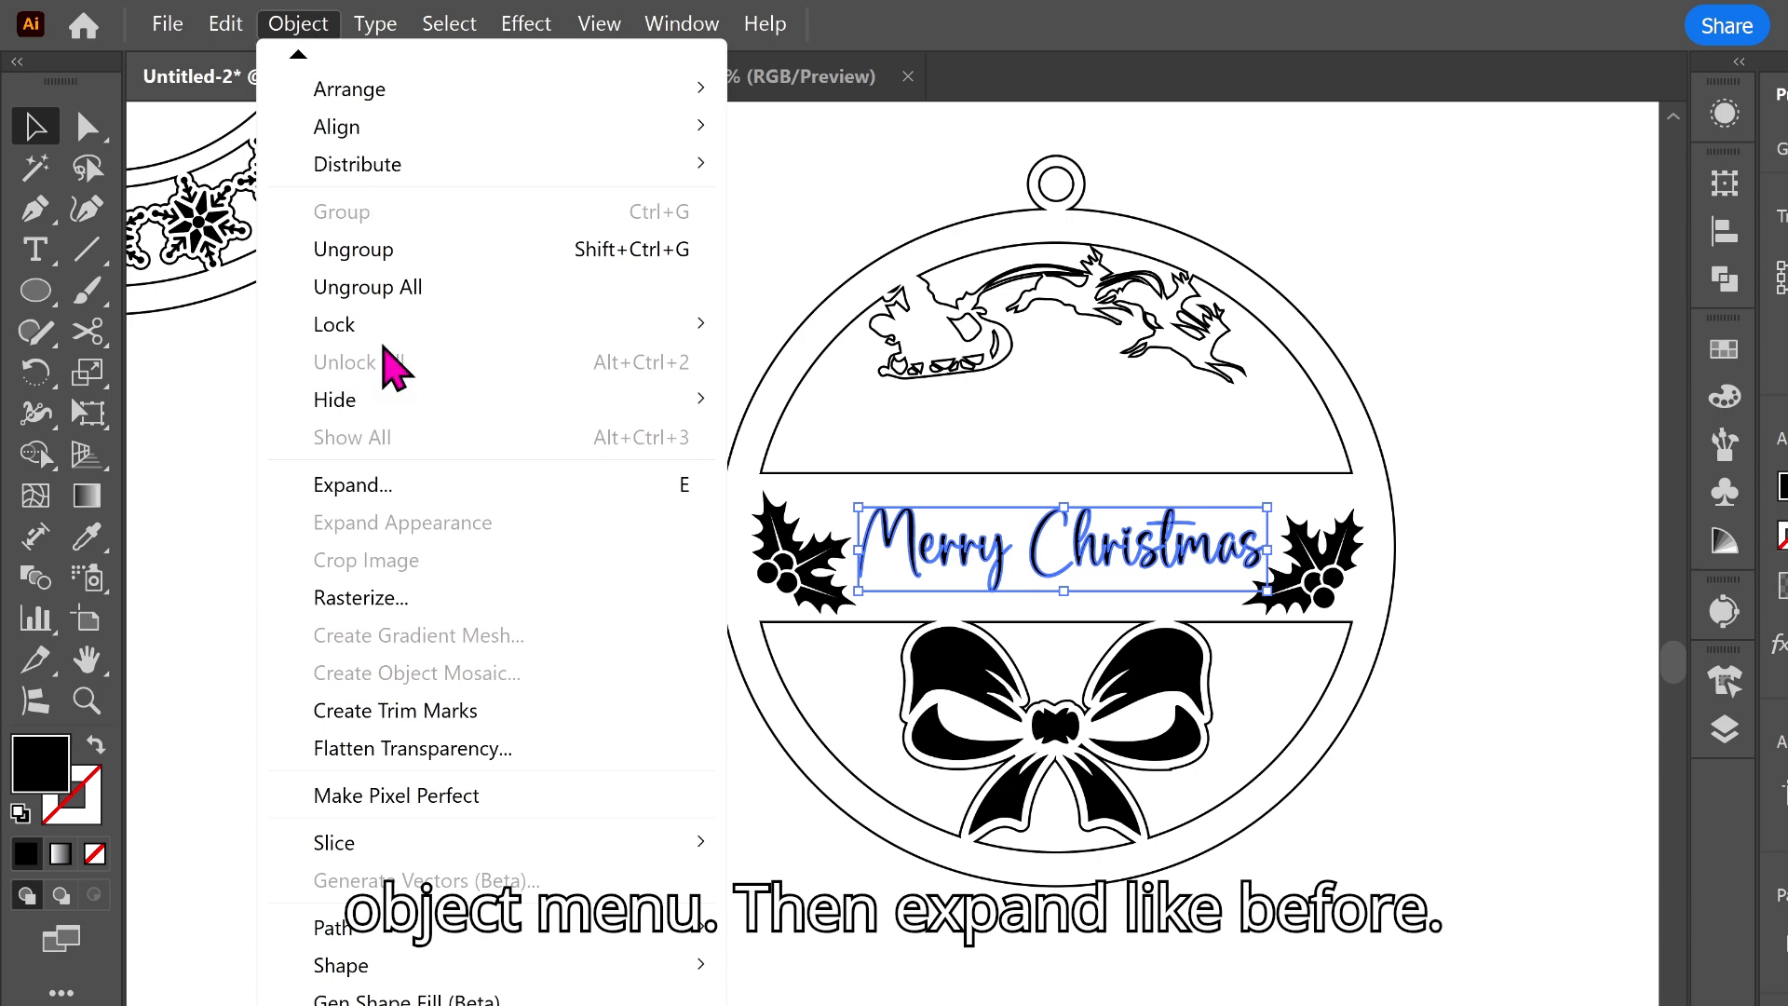
click(389, 496)
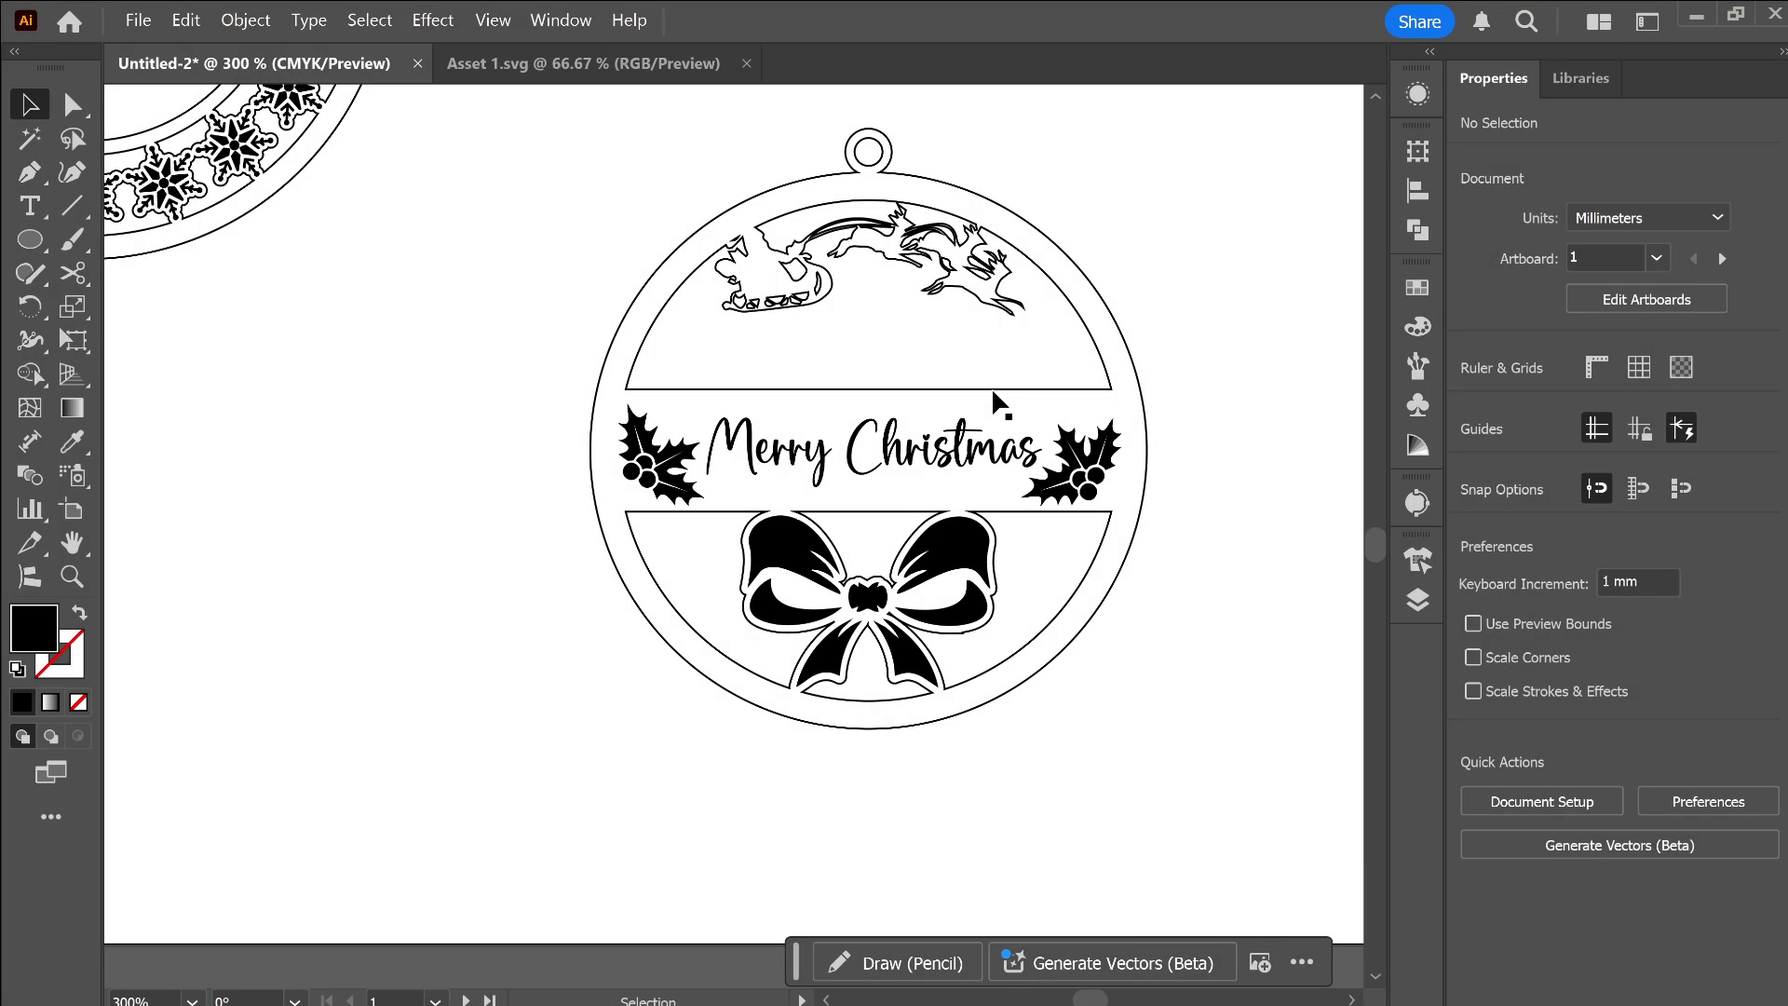
Set the stroke of the sleigh ornament's united frame to red.
click(992, 391)
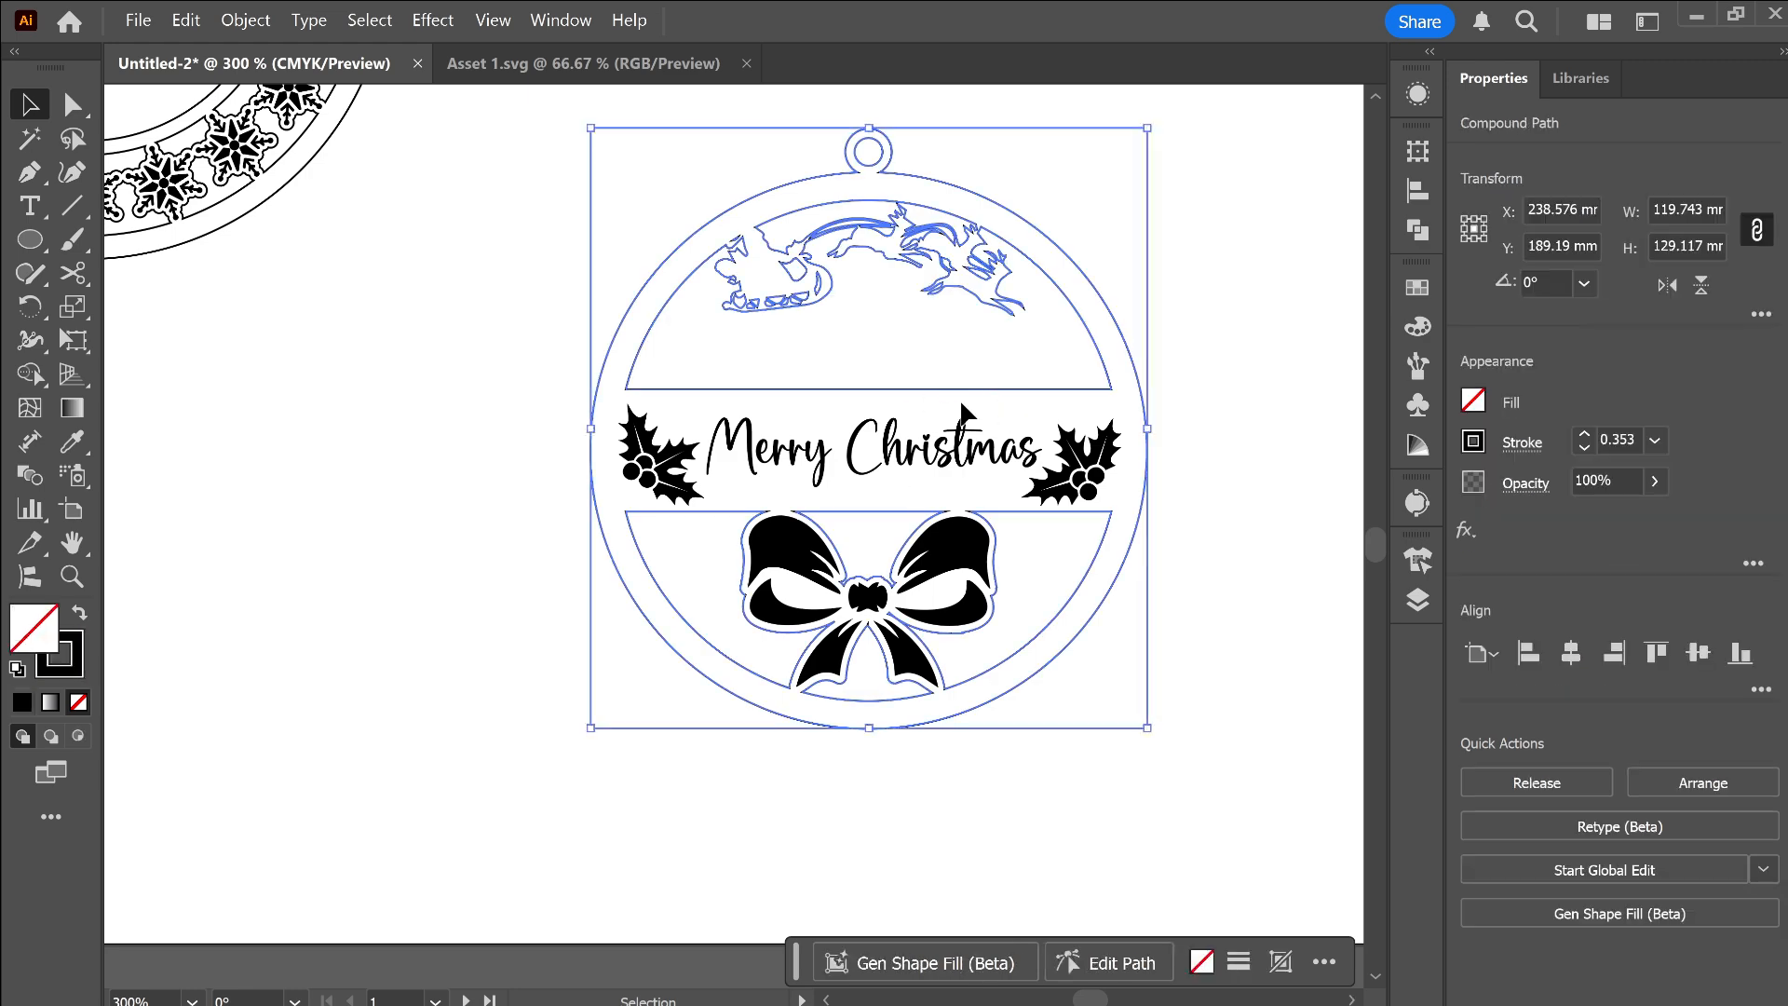
click(1473, 441)
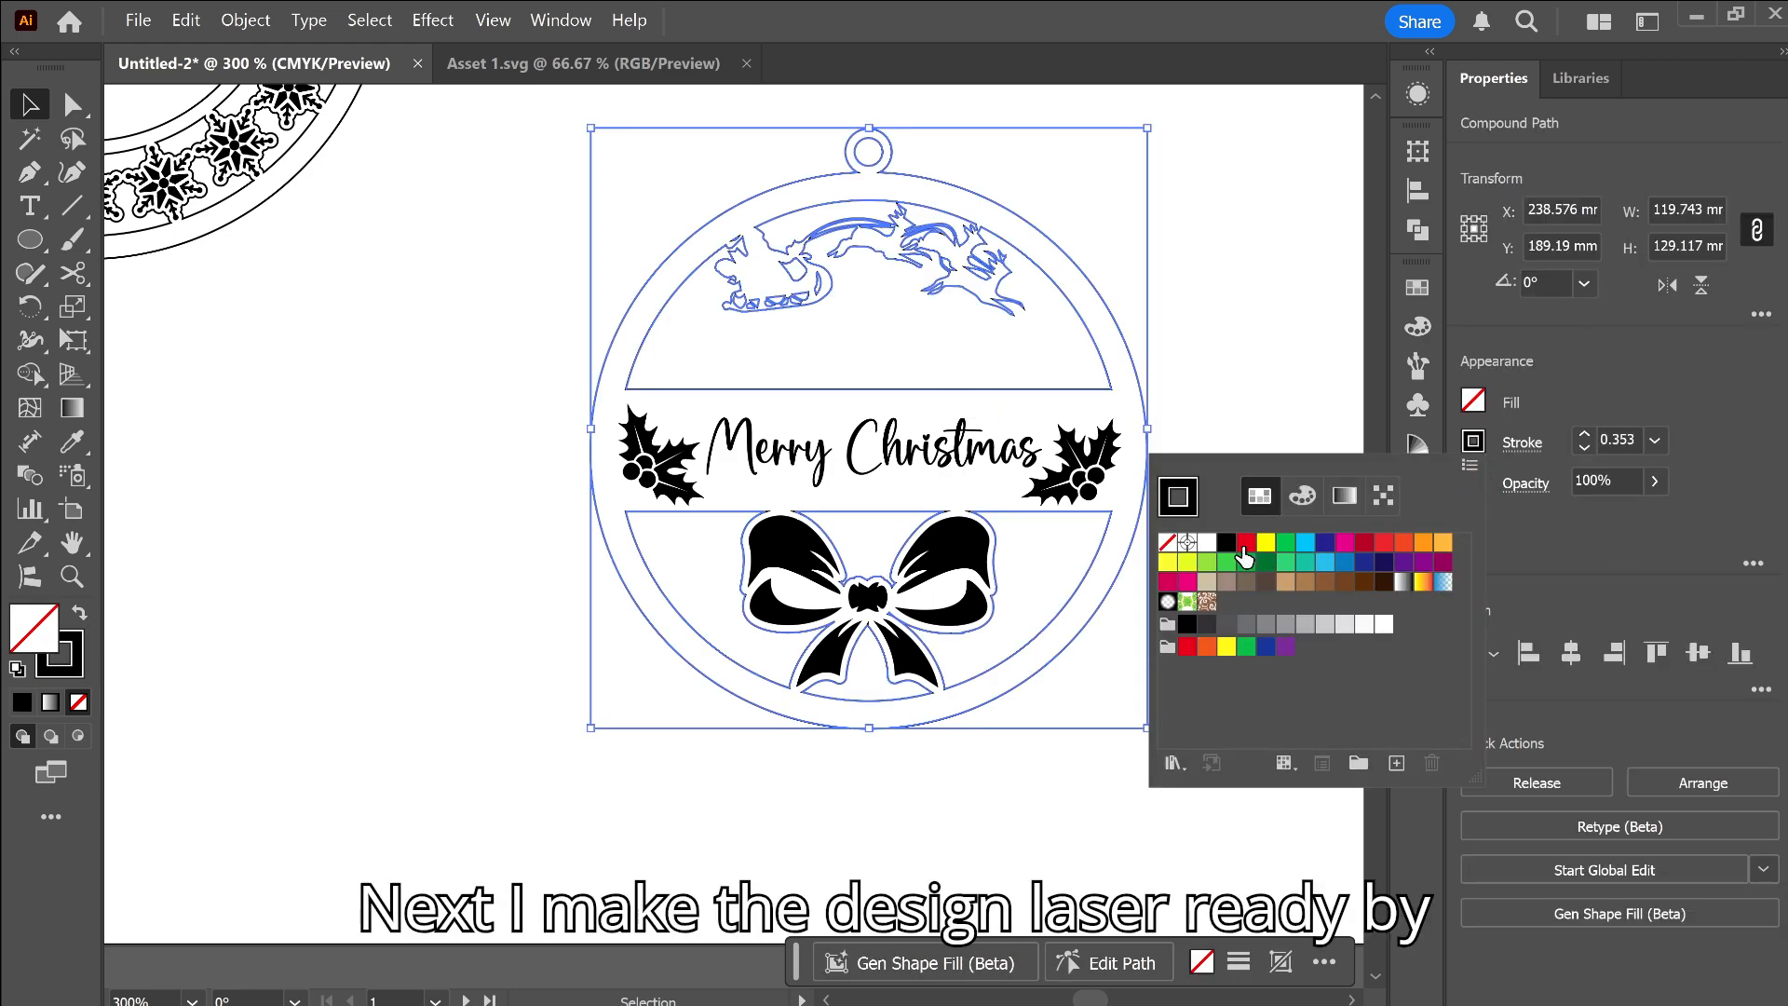
click(1244, 556)
click(1200, 375)
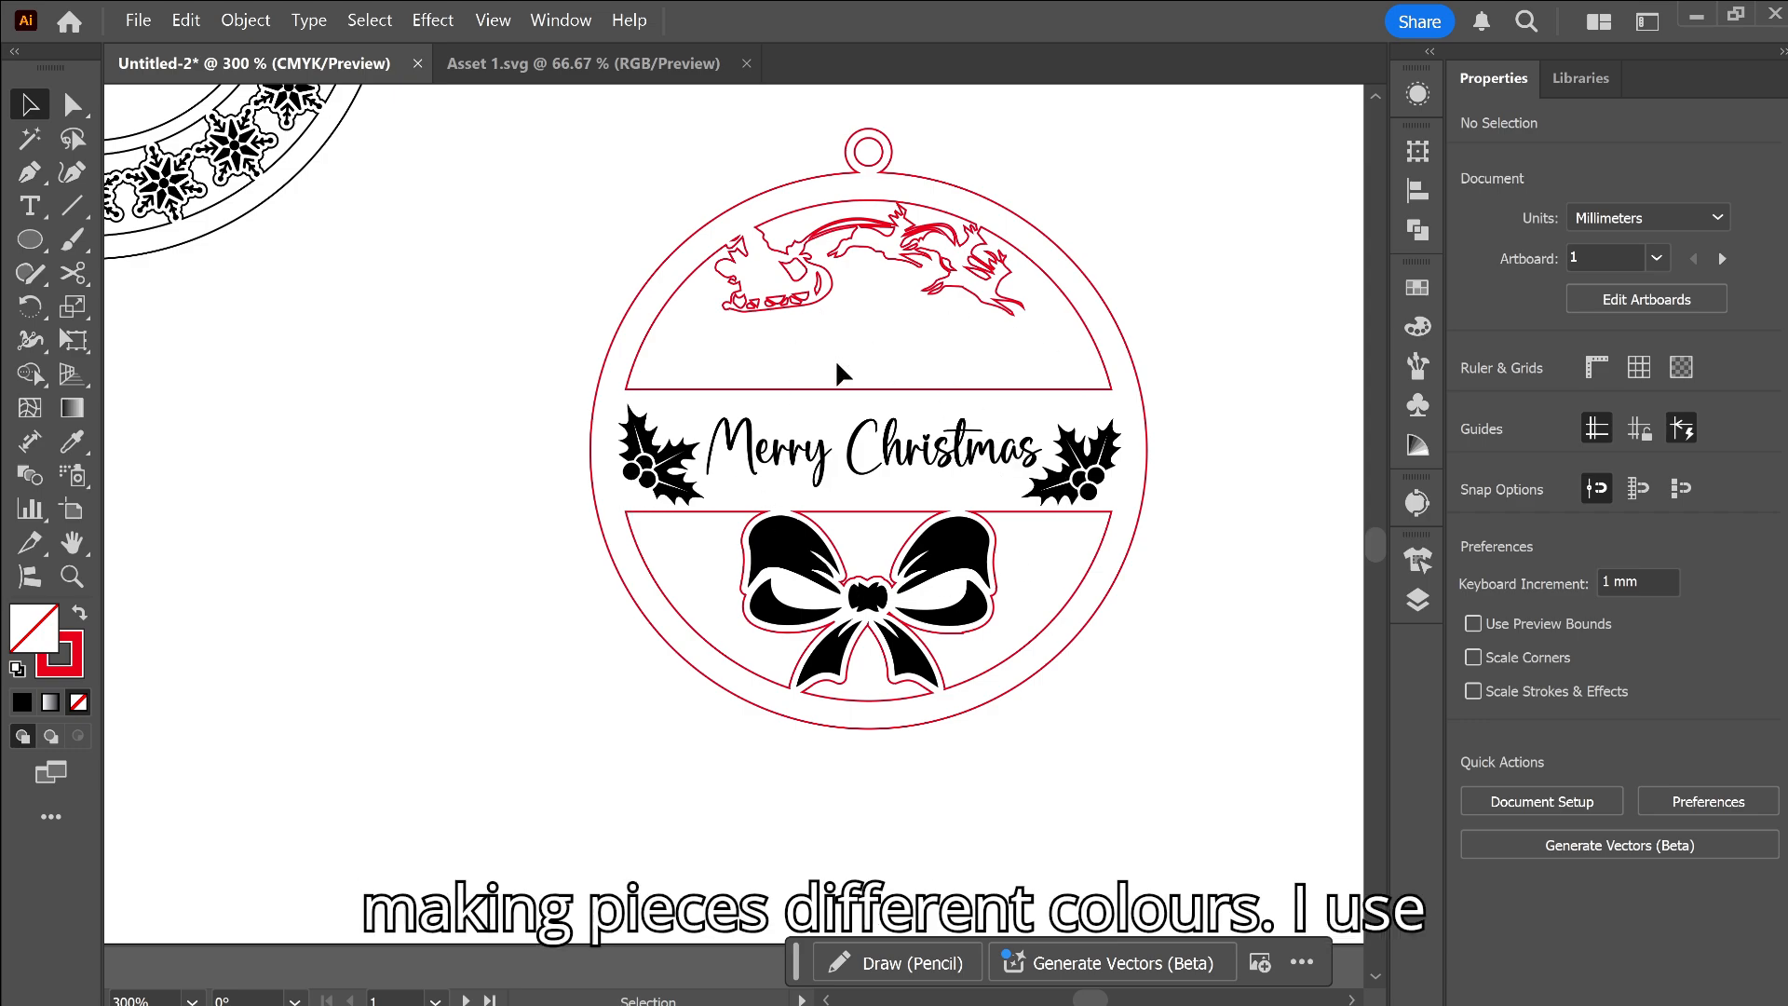
Ungroup the snowflake wreath ornament so its frame, snowflakes and text are separate objects.
scroll(803, 391, down, 4)
scroll(642, 403, up, 4)
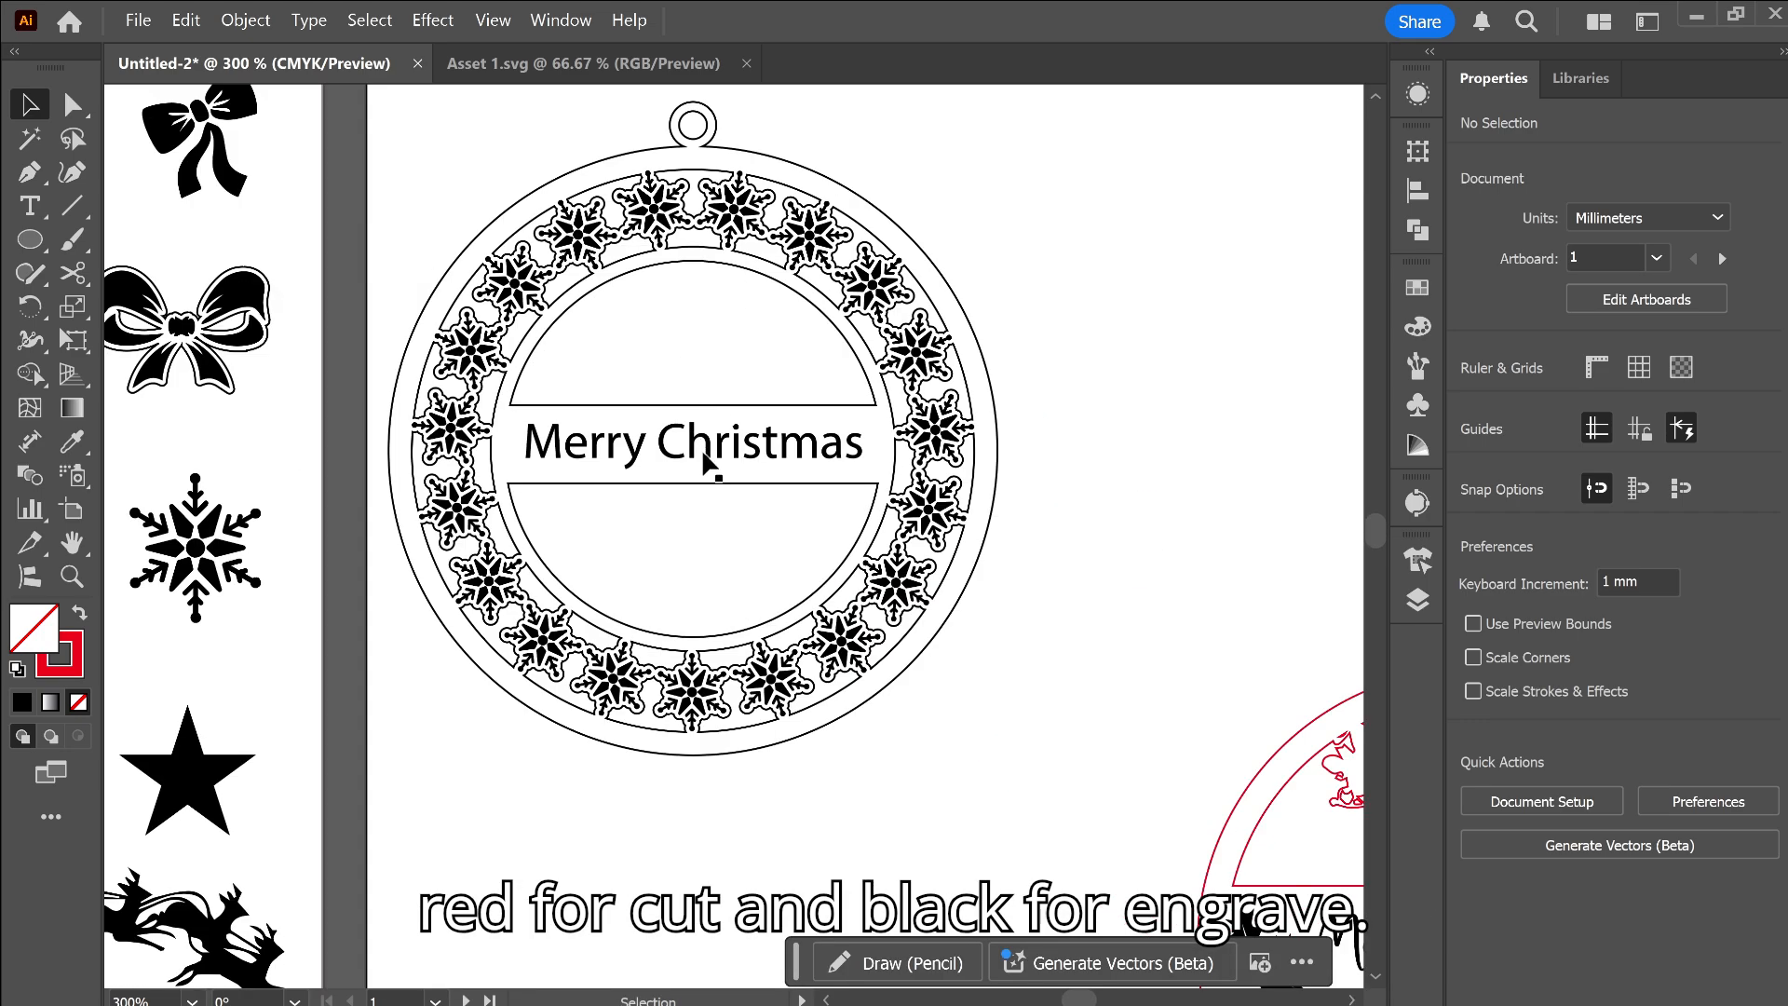
click(708, 460)
click(875, 962)
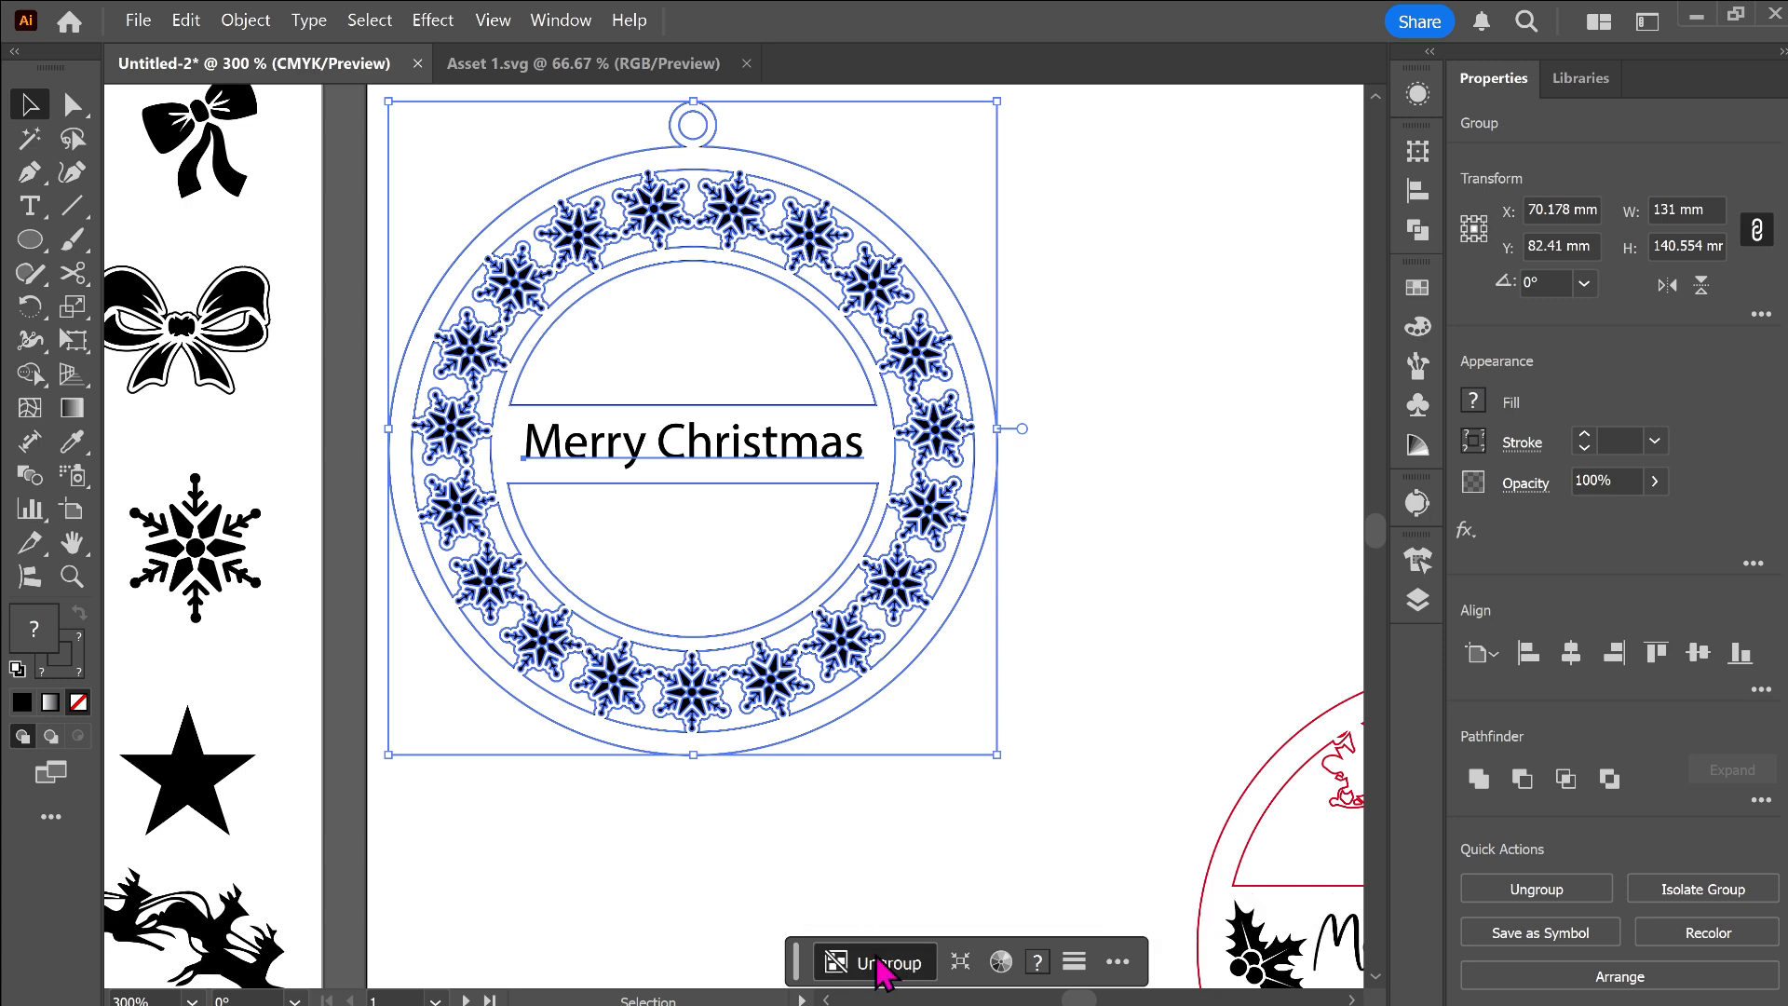
click(687, 510)
Set the stroke of the snowflake wreath's frame to red.
click(780, 483)
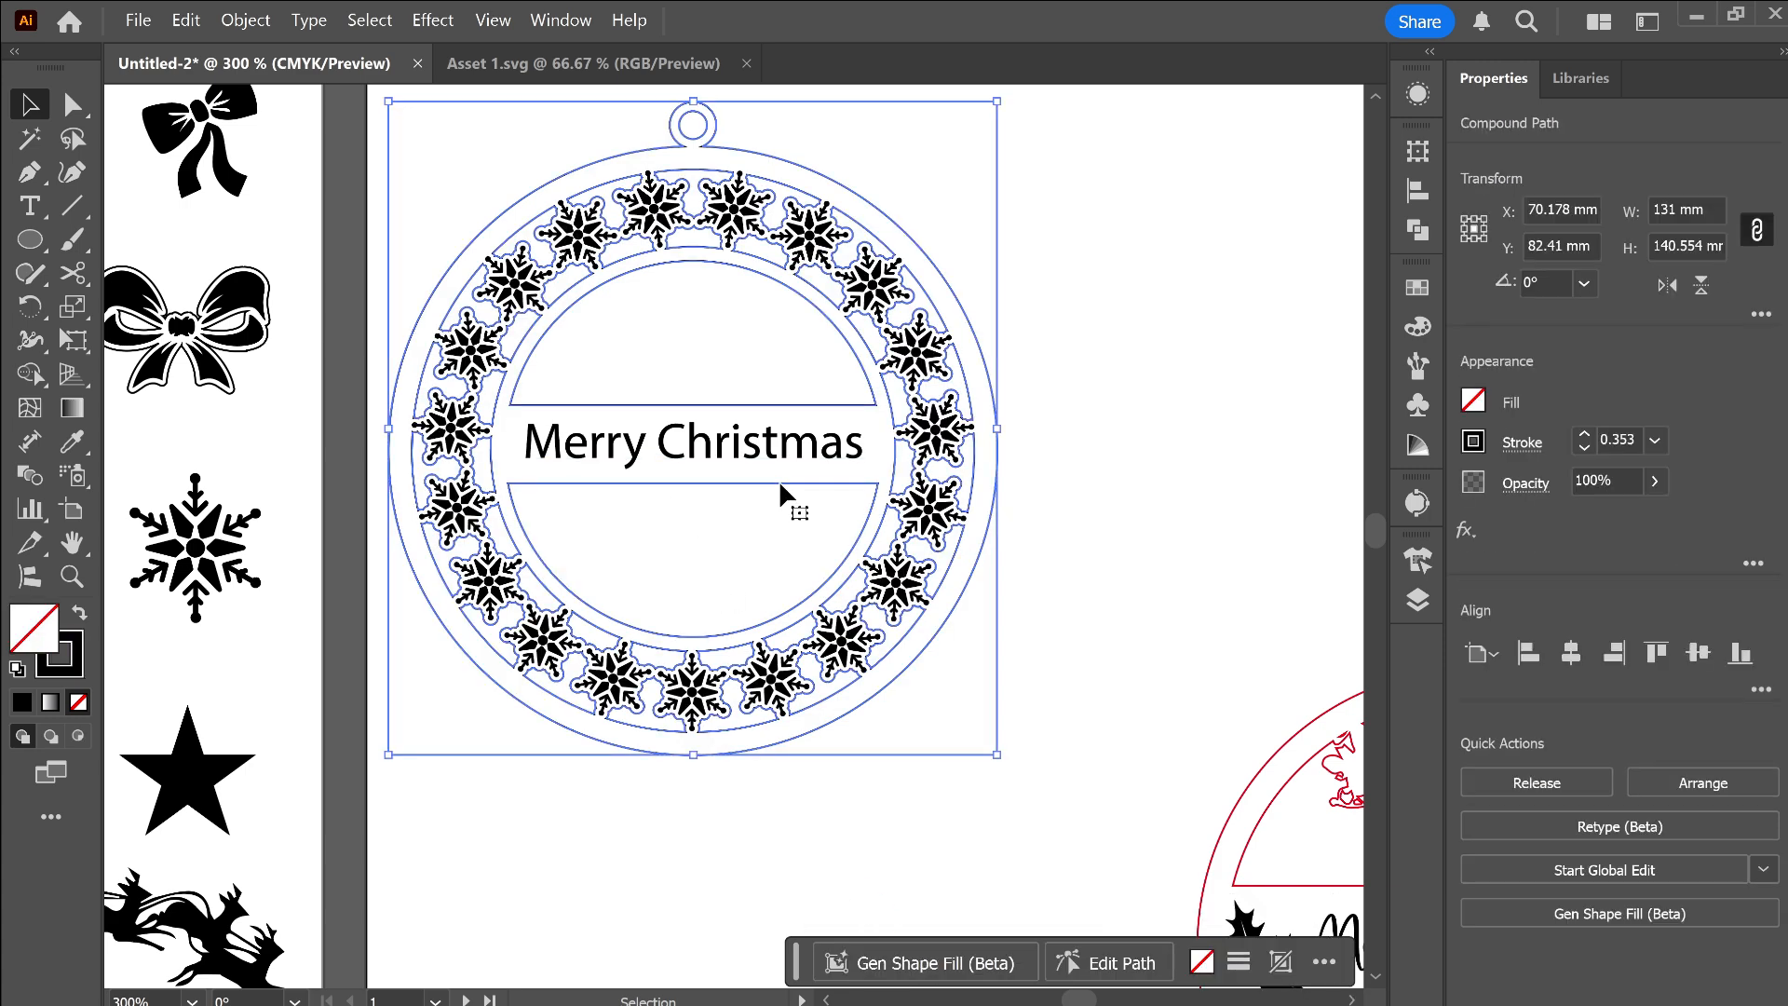
click(1473, 440)
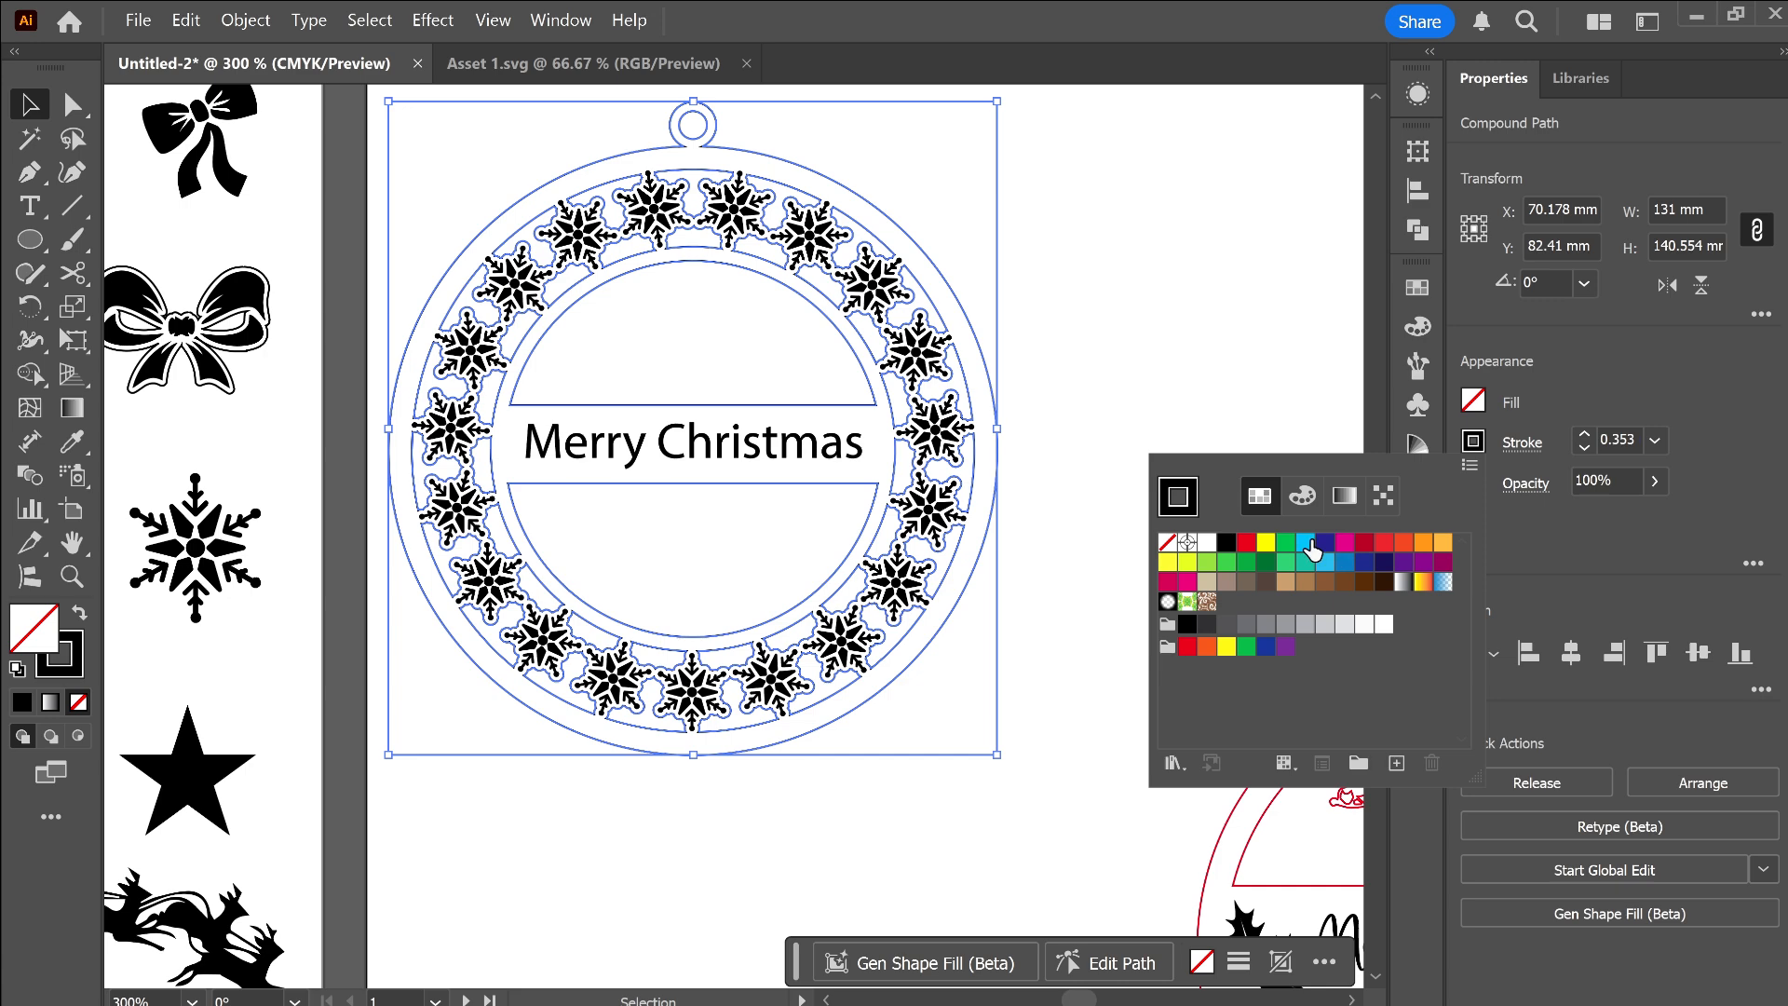
click(1243, 545)
click(1114, 341)
scroll(904, 449, up, 2)
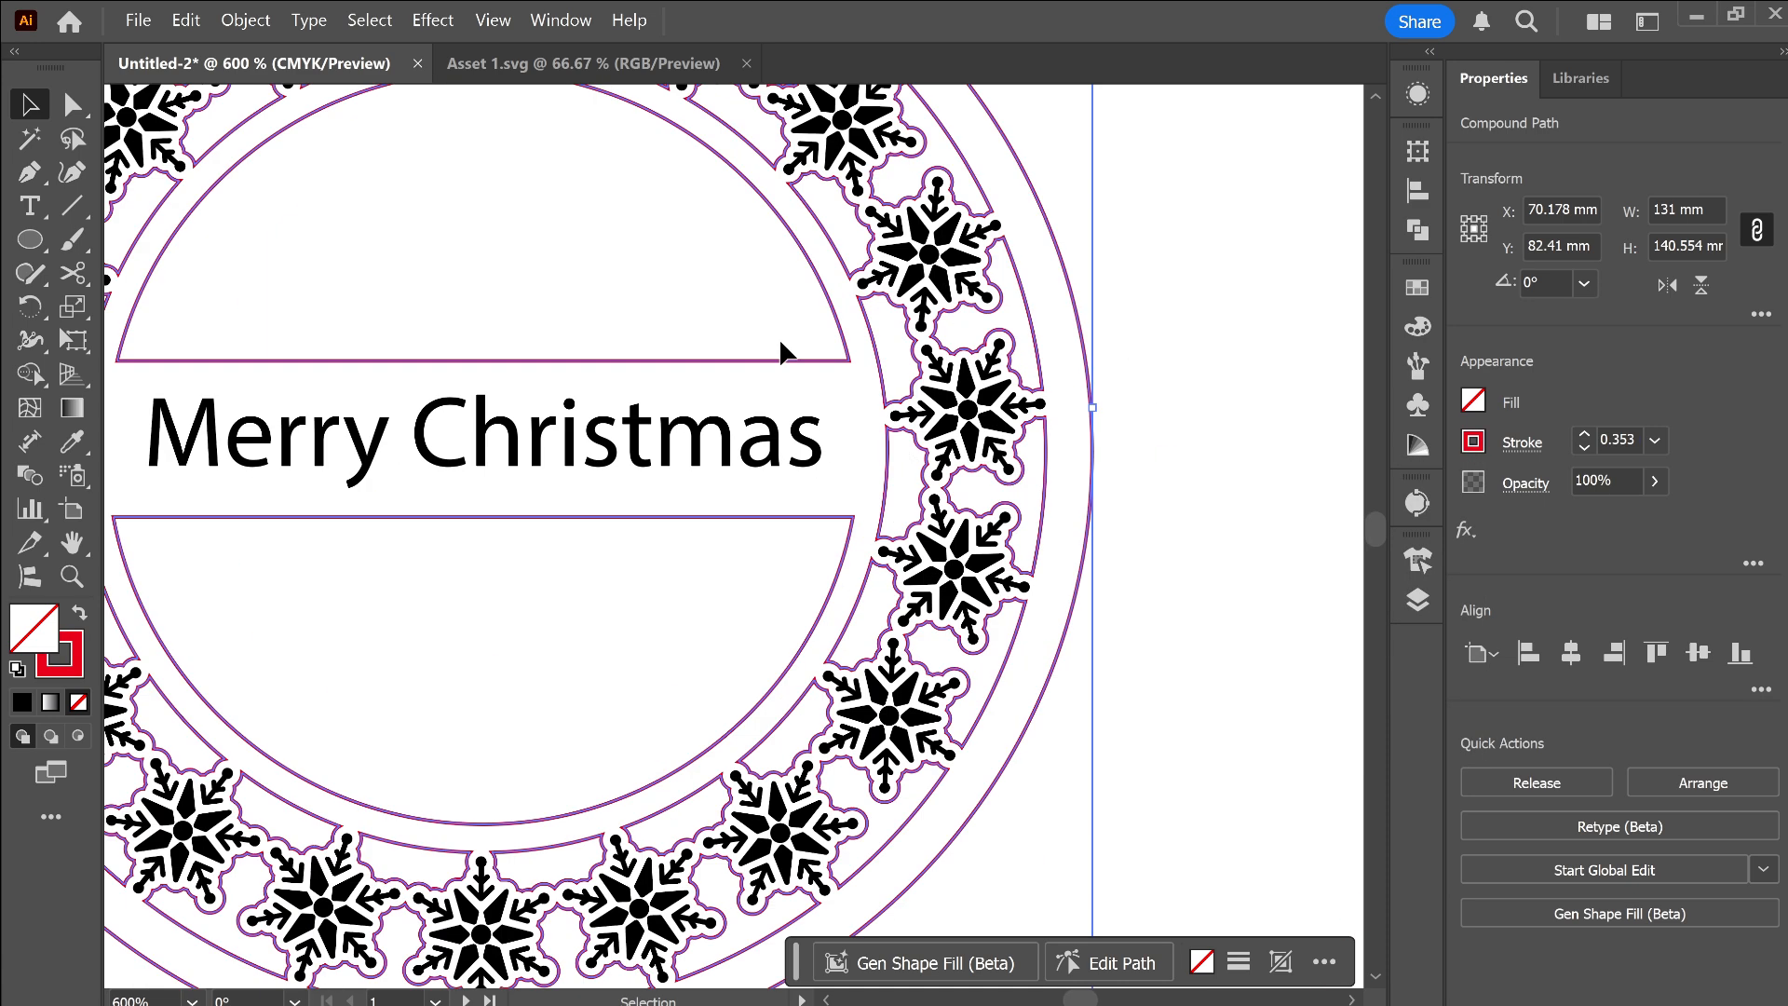
click(778, 338)
Change the font of the wreath's "Merry Christmas" text to Tiramisu.
click(810, 447)
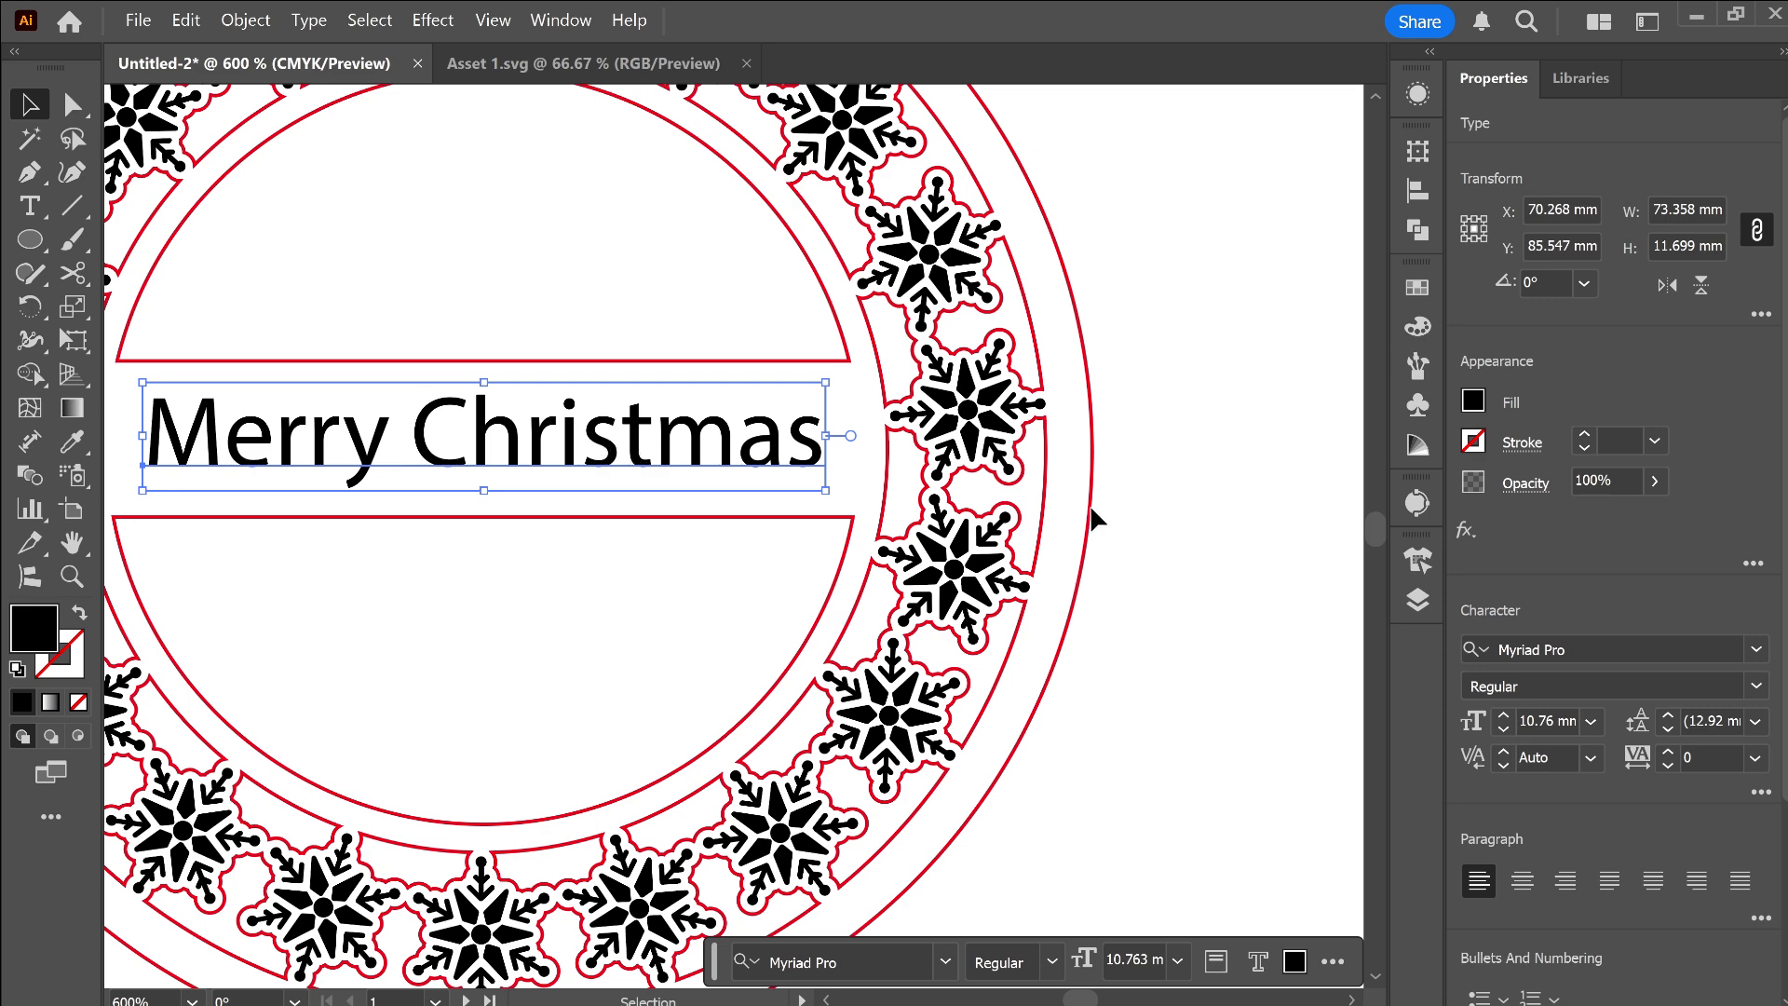
click(1619, 651)
click(1756, 649)
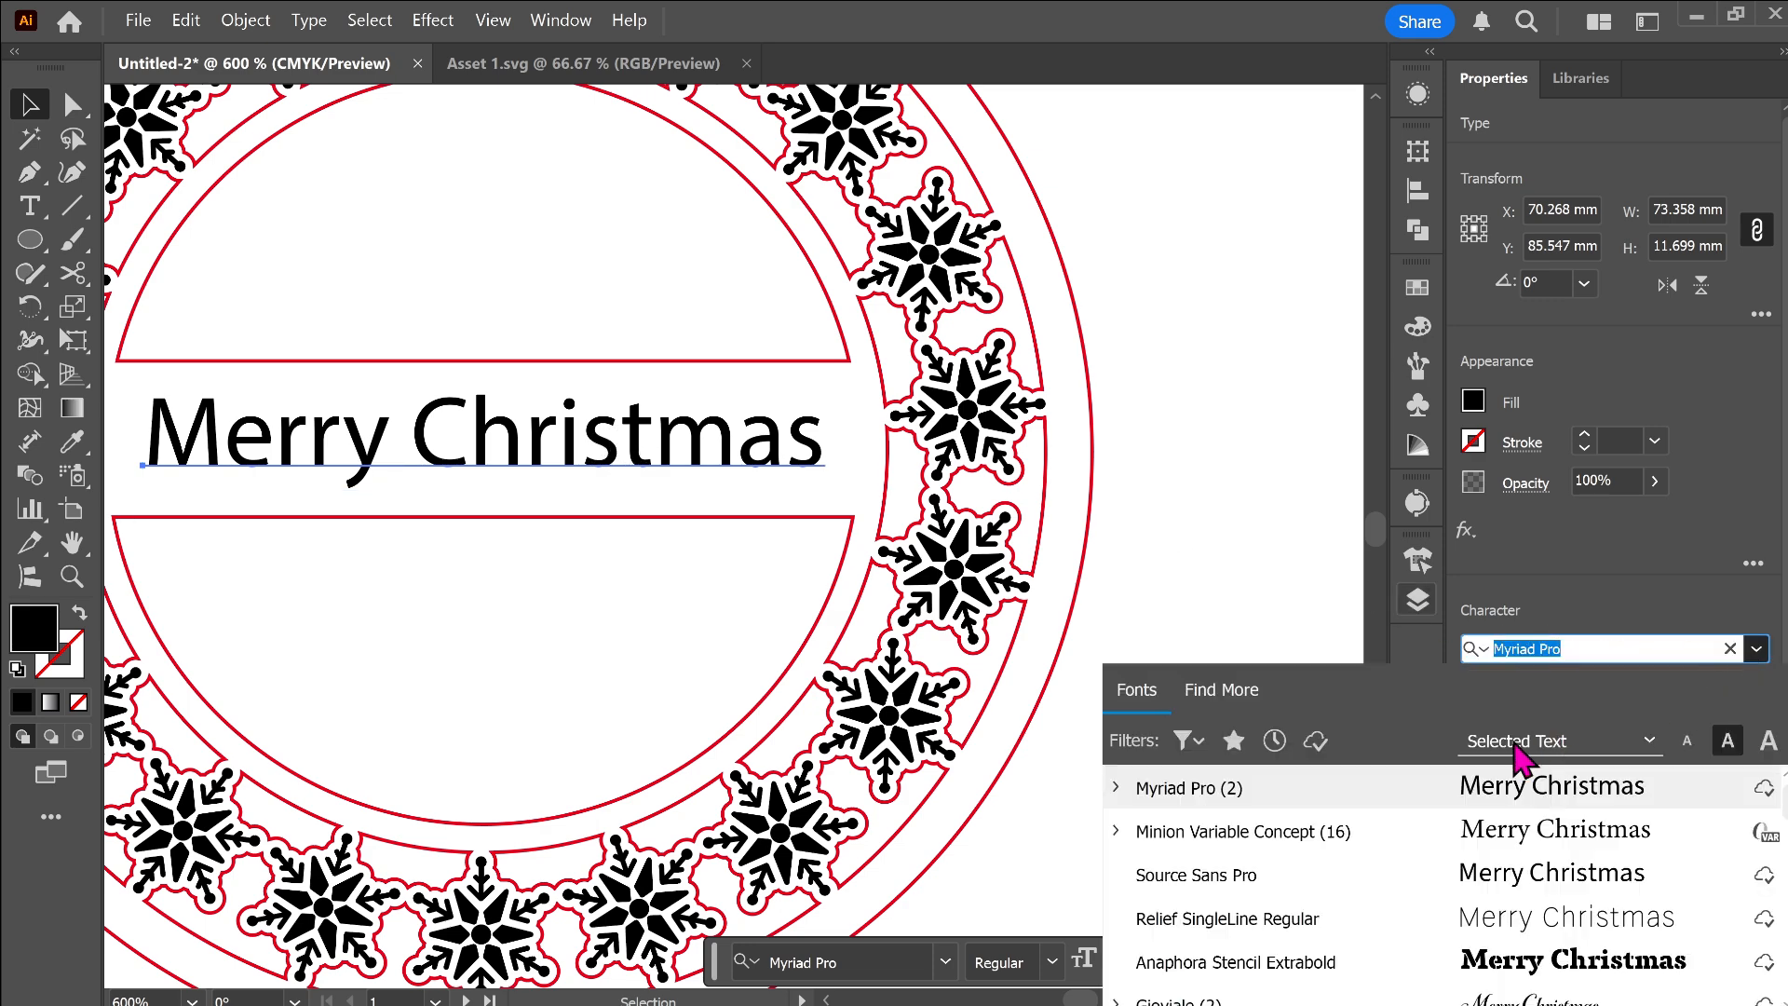
scroll(1330, 885, up, 1)
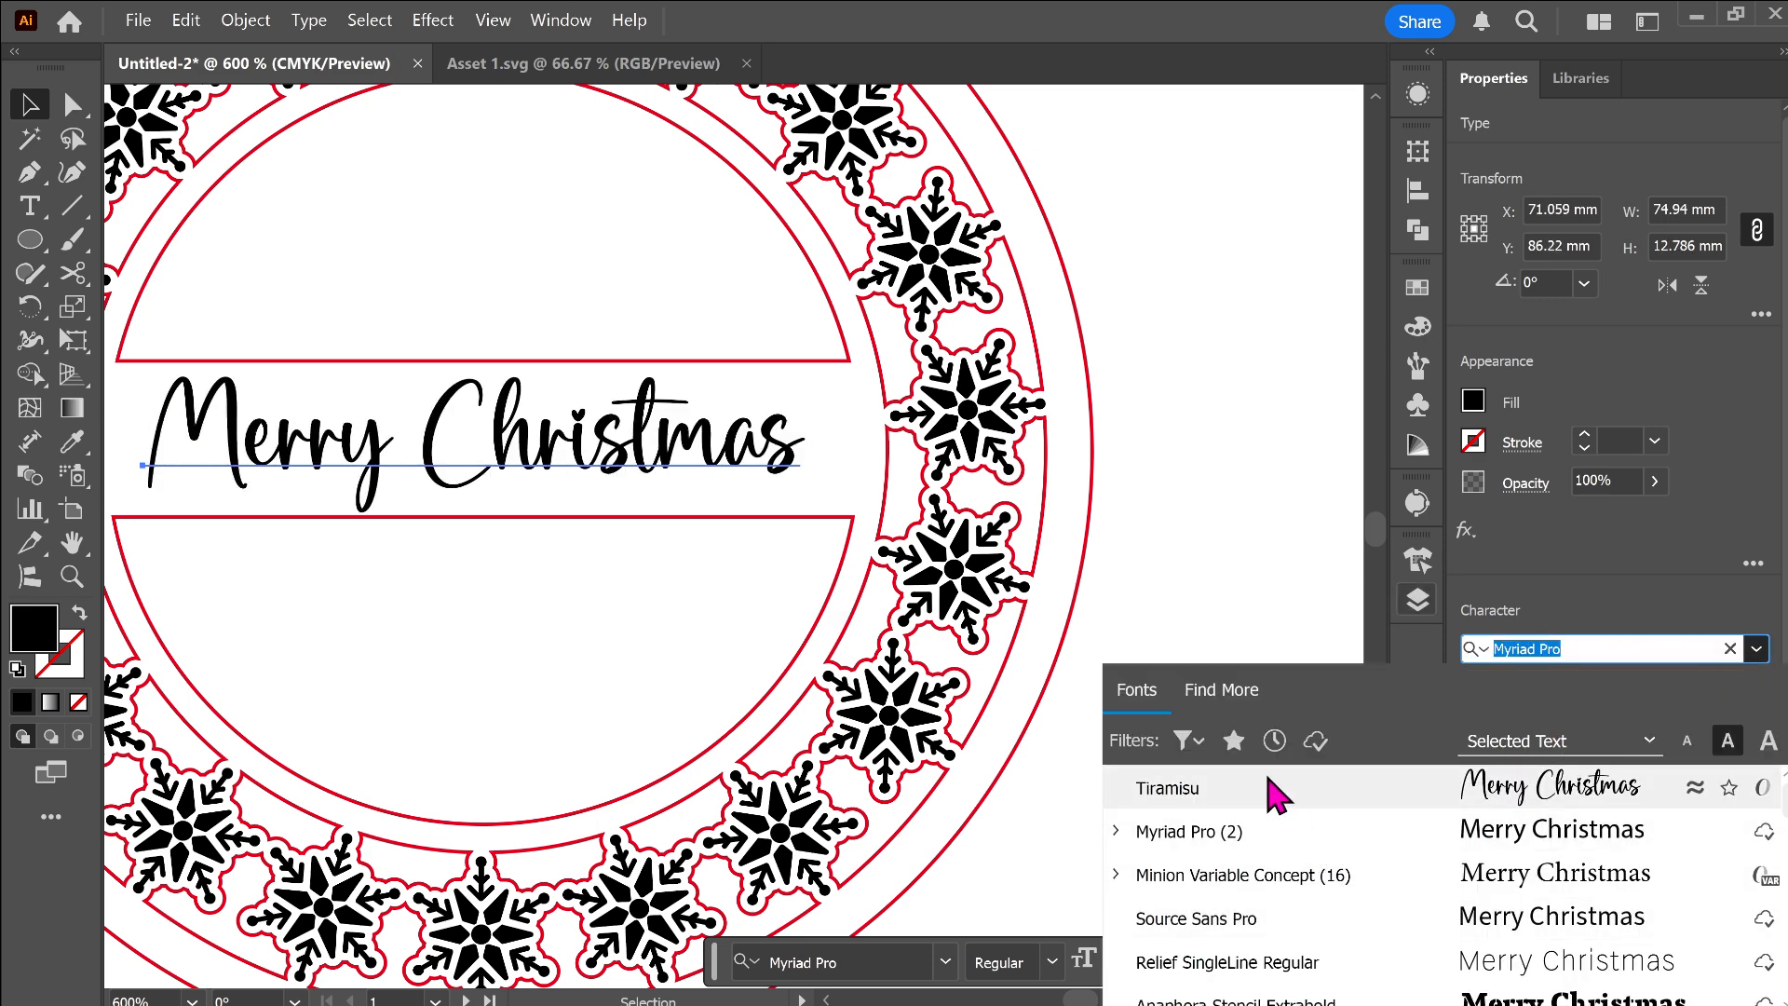
click(1294, 788)
key(ctrl+minus)
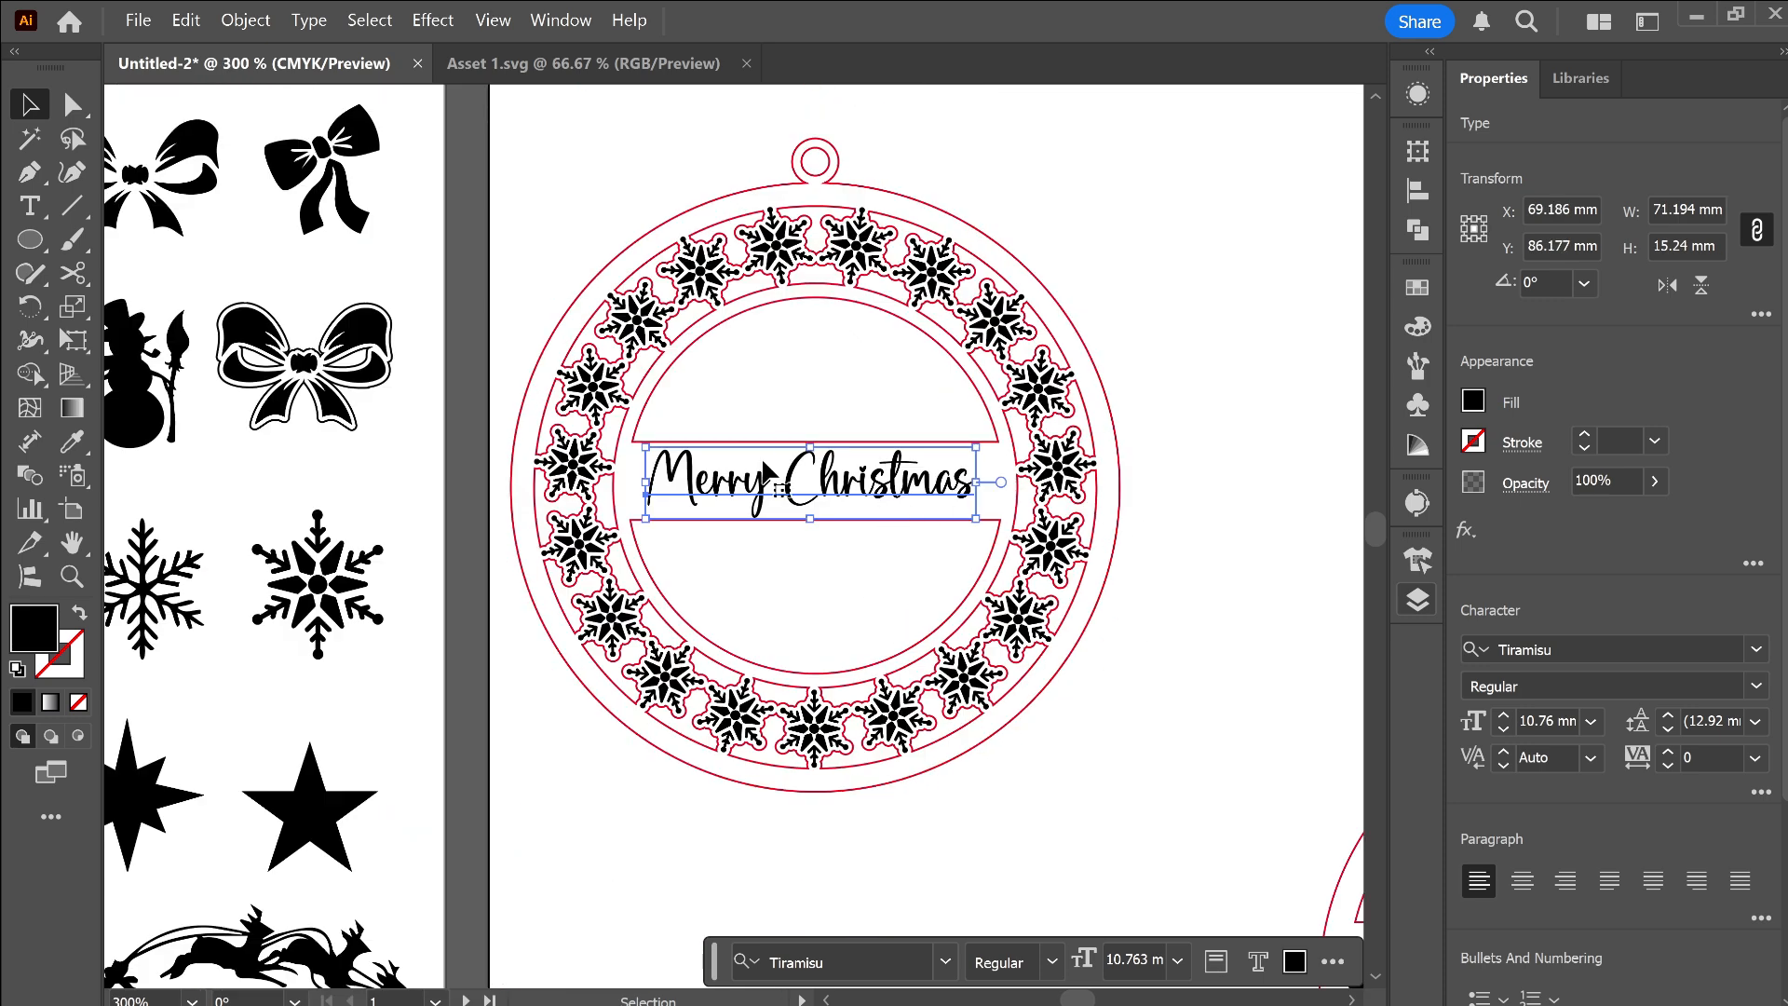
Expand the wreath's "Merry Christmas" text into shapes, with both object and fill included.
click(244, 21)
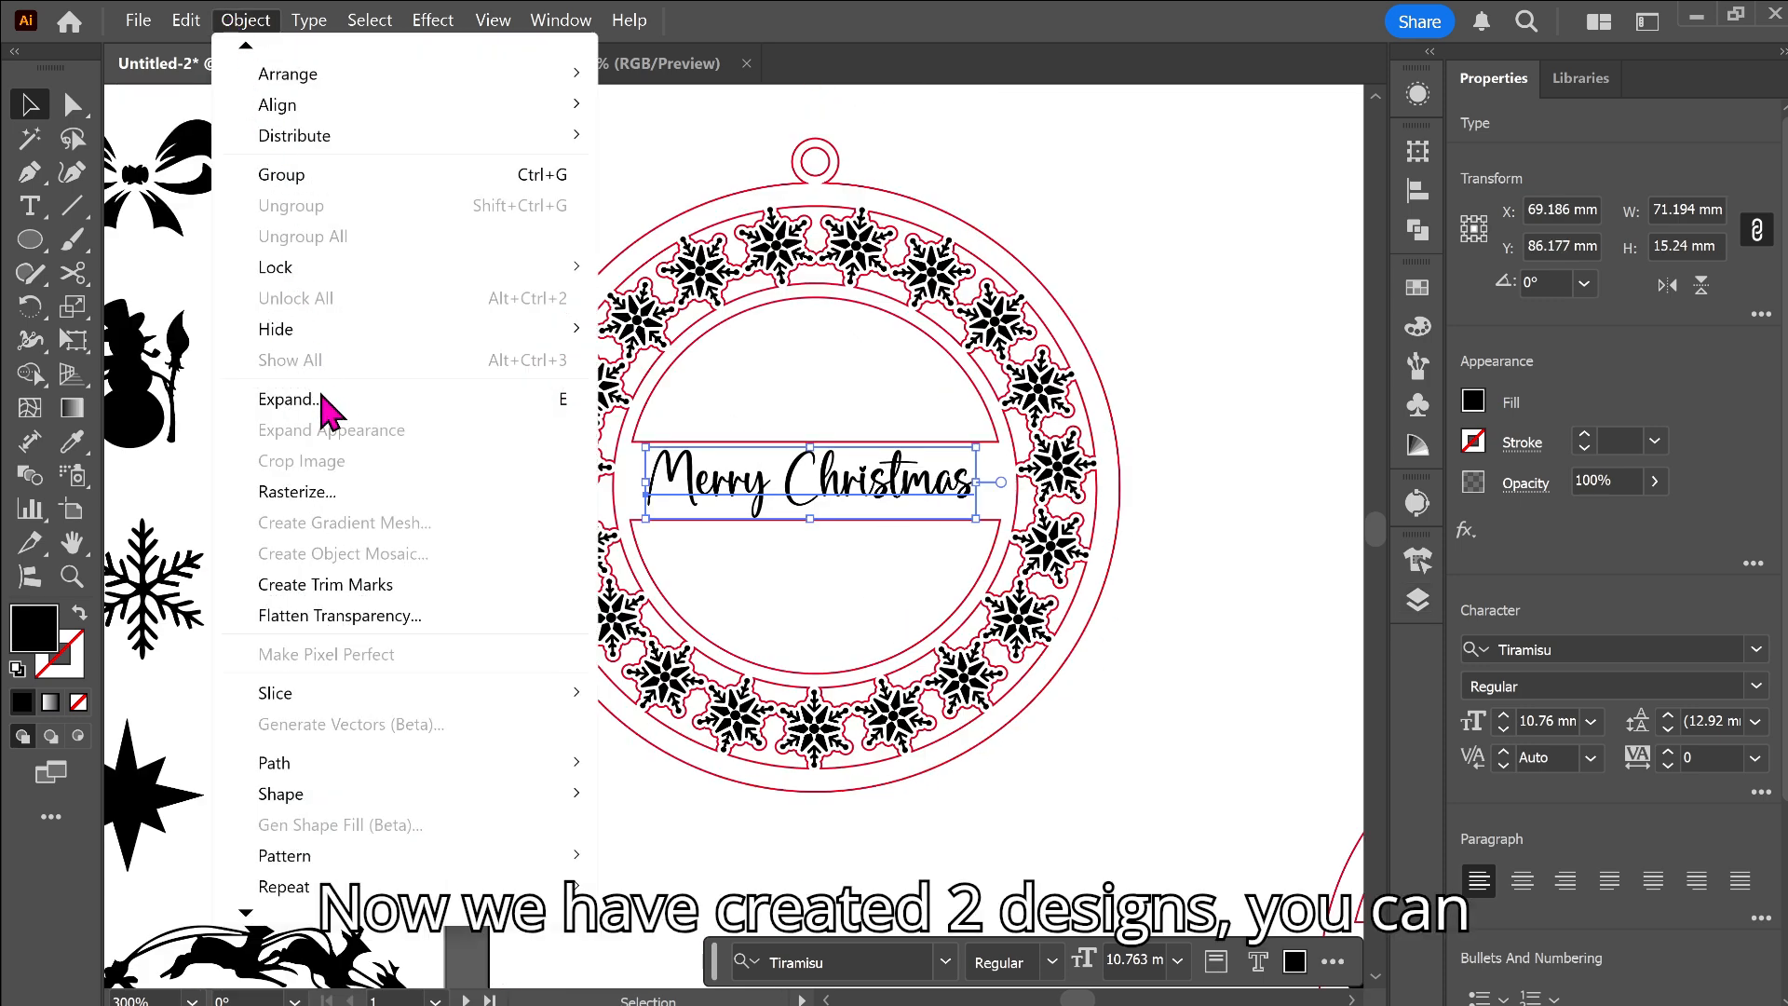
click(288, 399)
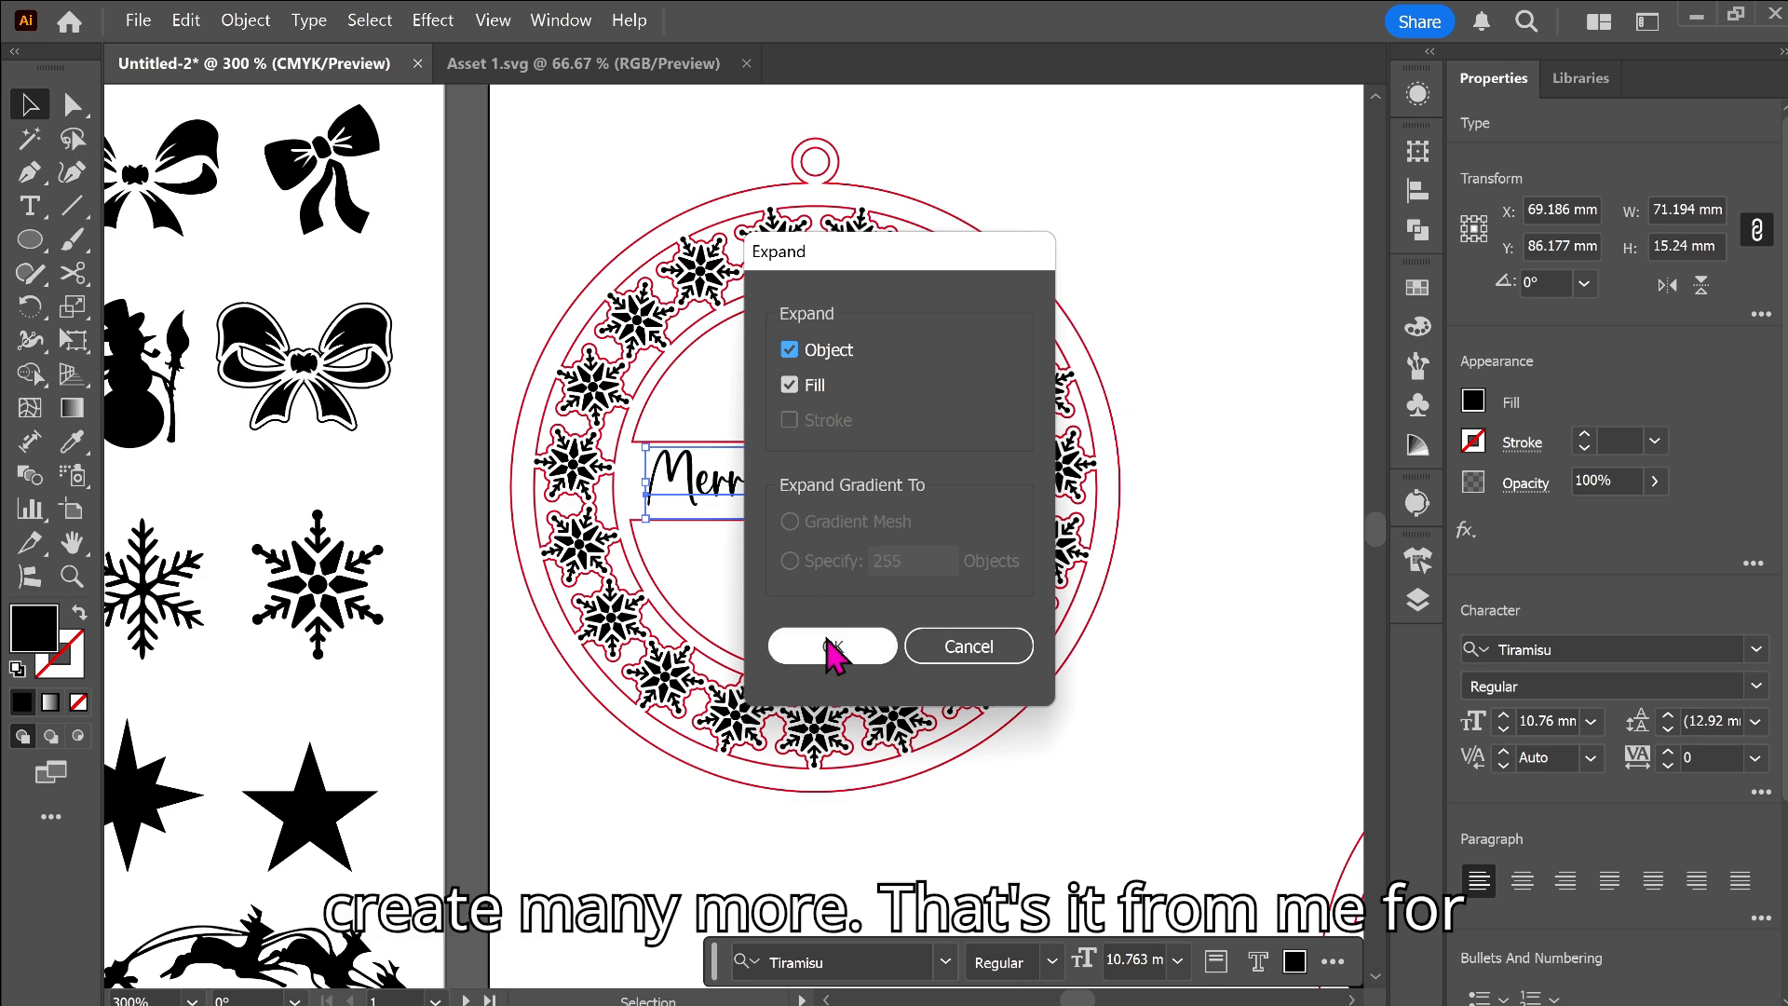
click(831, 650)
click(803, 605)
click(868, 479)
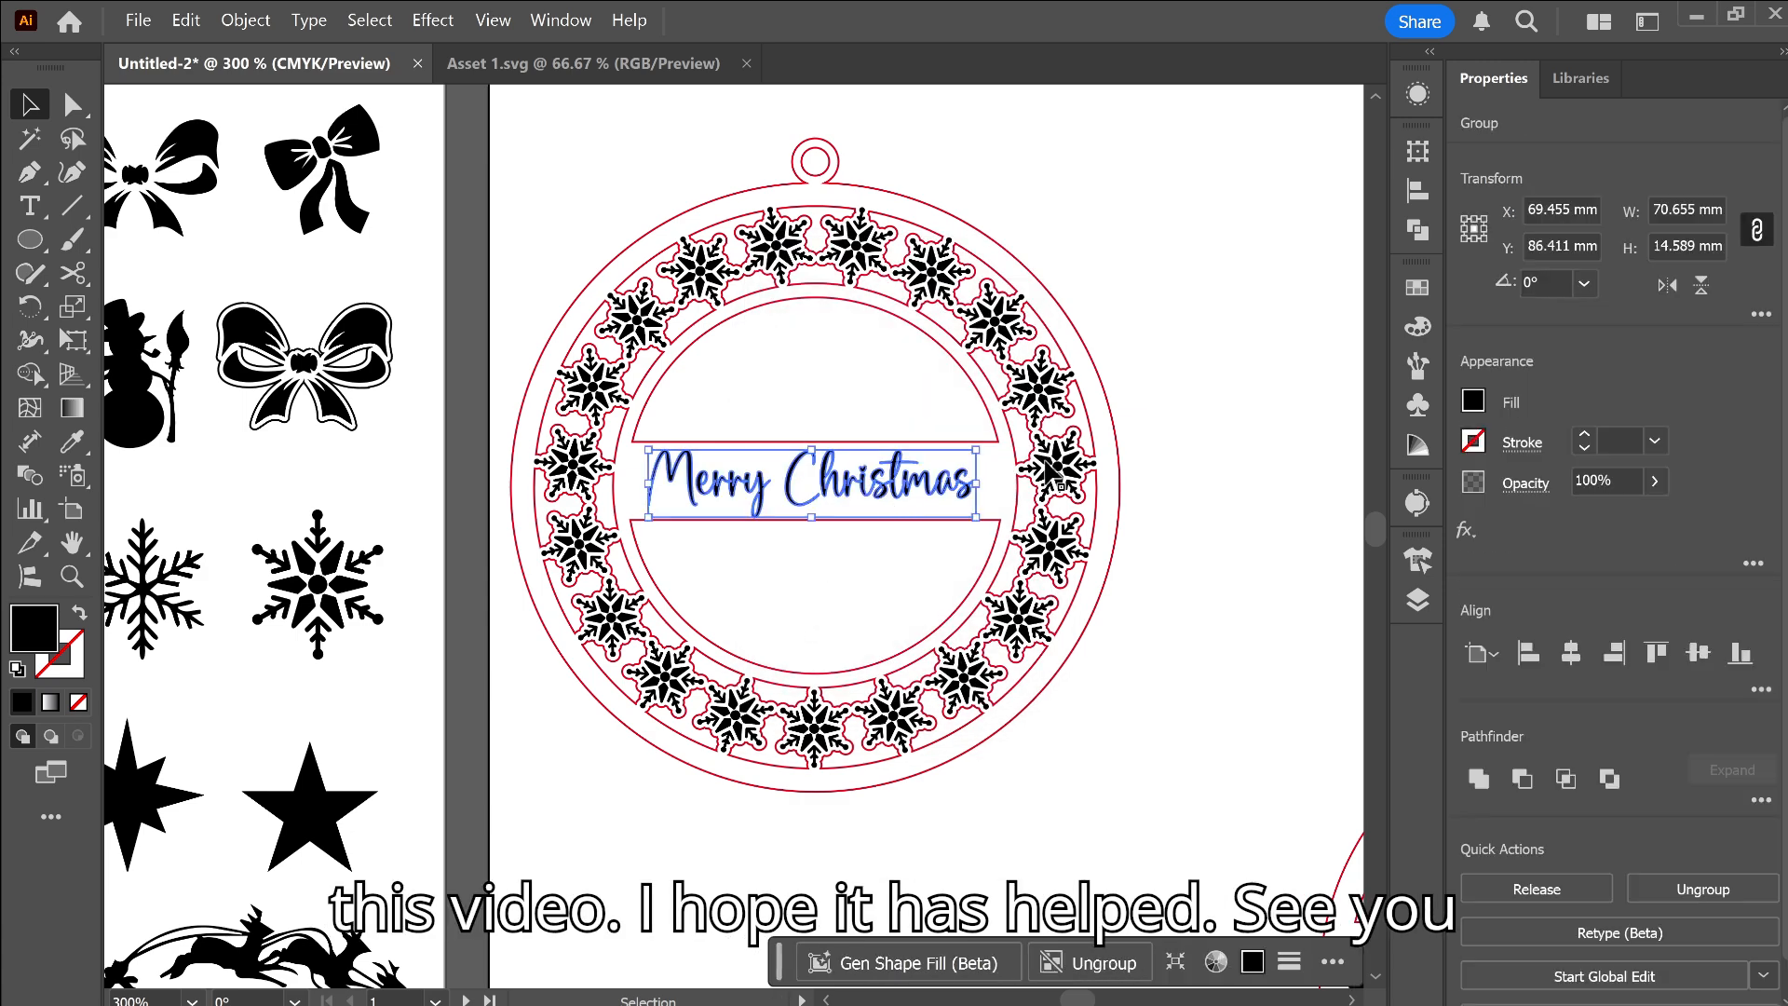
click(1161, 276)
scroll(1131, 455, down, 1)
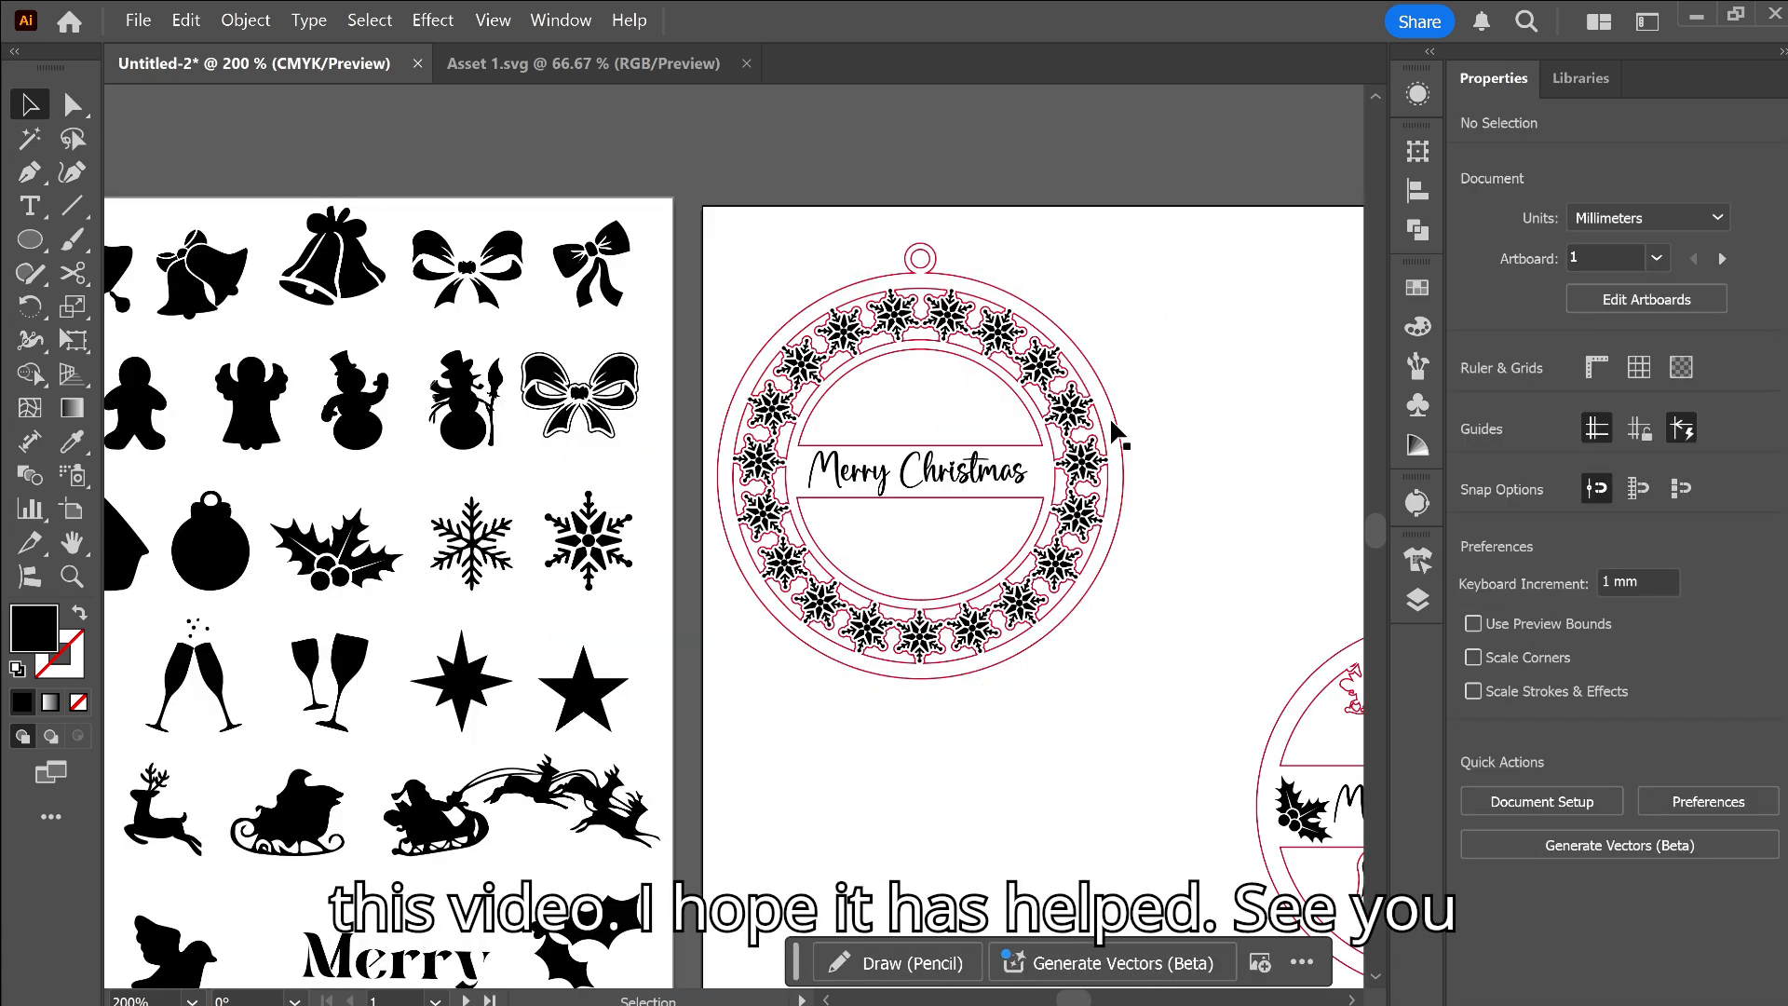
scroll(1110, 416, down, 3)
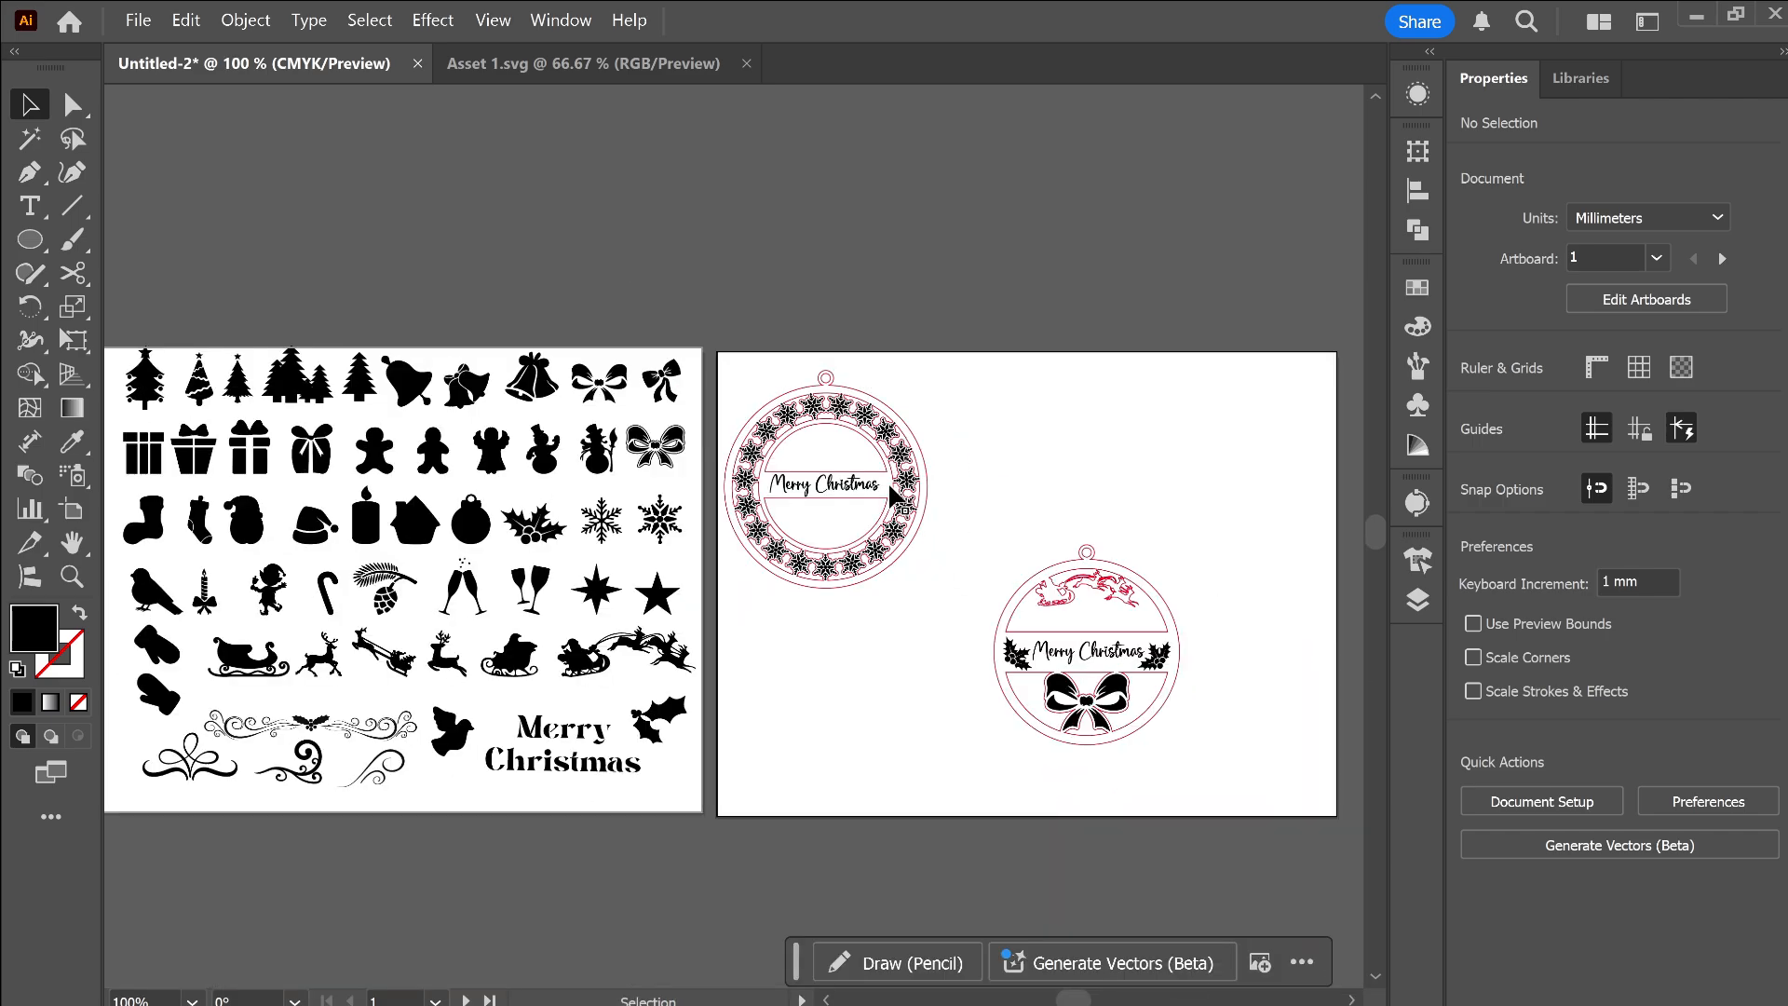